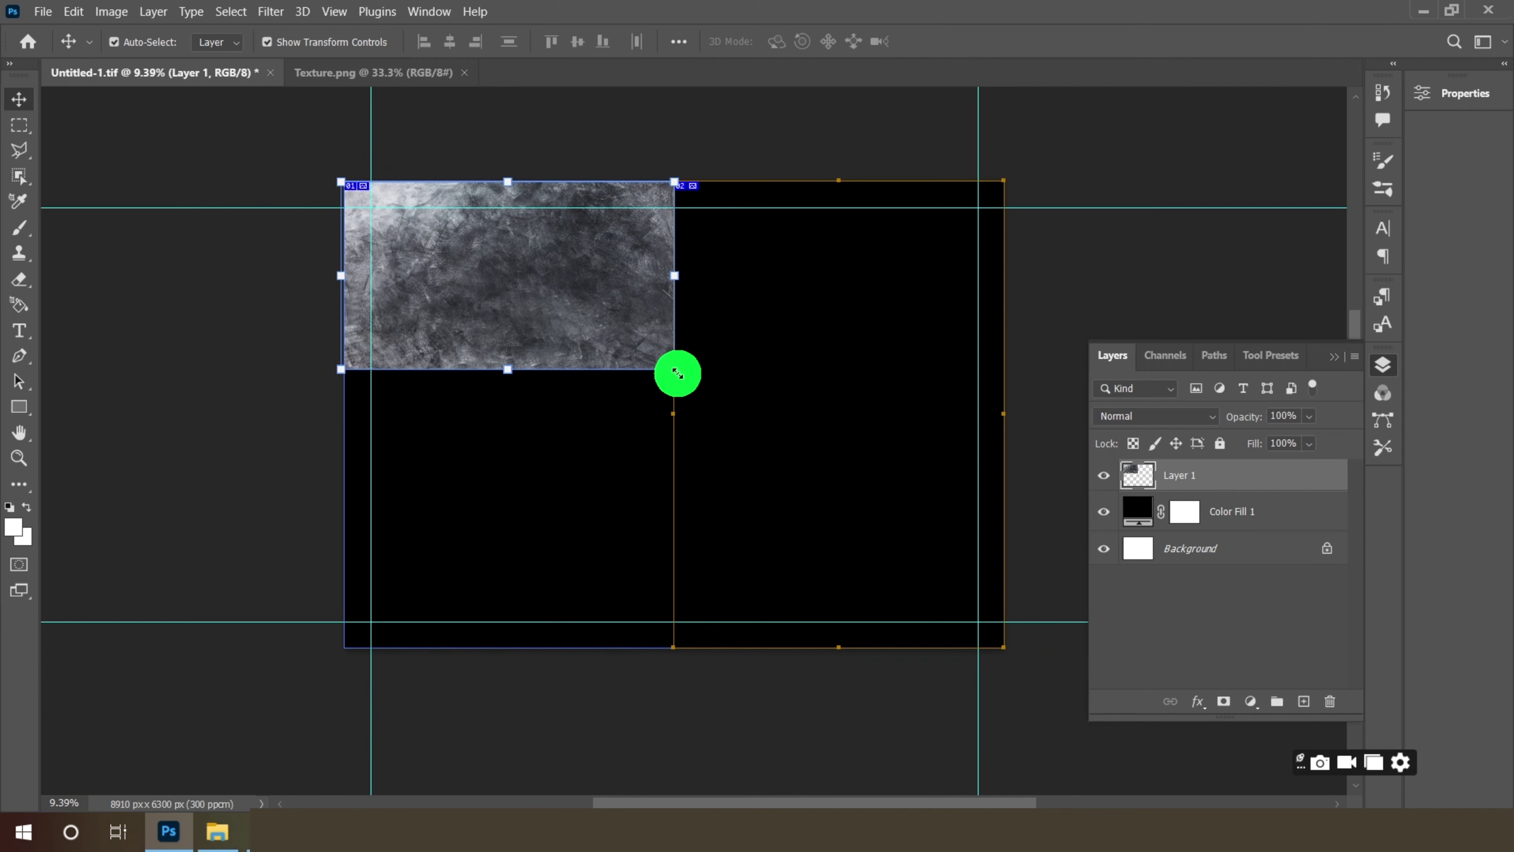
- Scale the grunge texture layer so it covers both menu pages
{"action": "left_click_drag", "start_coordinate": [678, 373], "coordinate": [838, 451]}
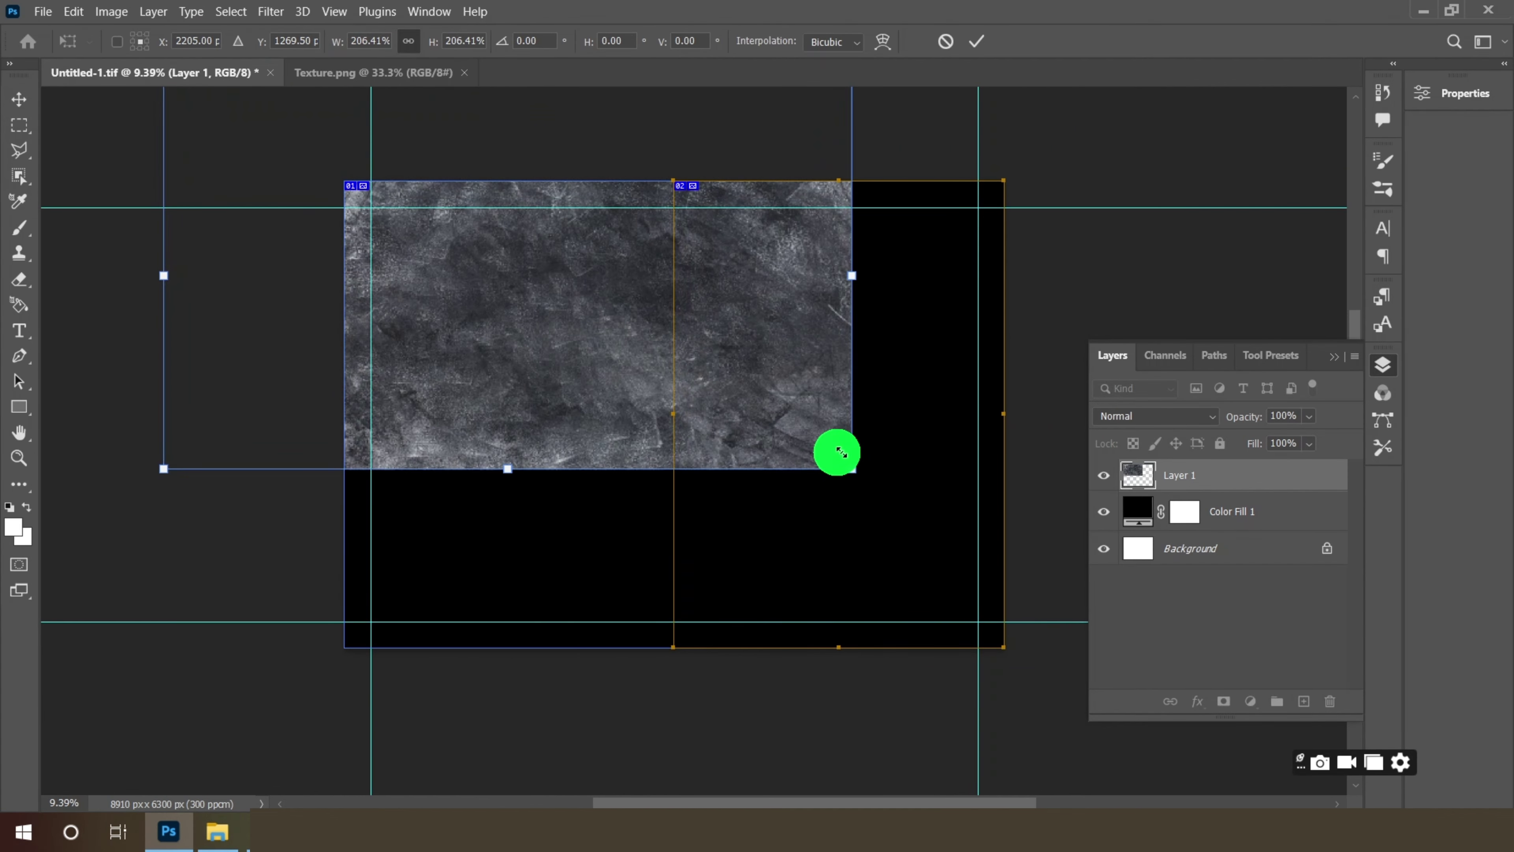
{"action": "left_click_drag", "start_coordinate": [599, 279], "coordinate": [751, 379]}
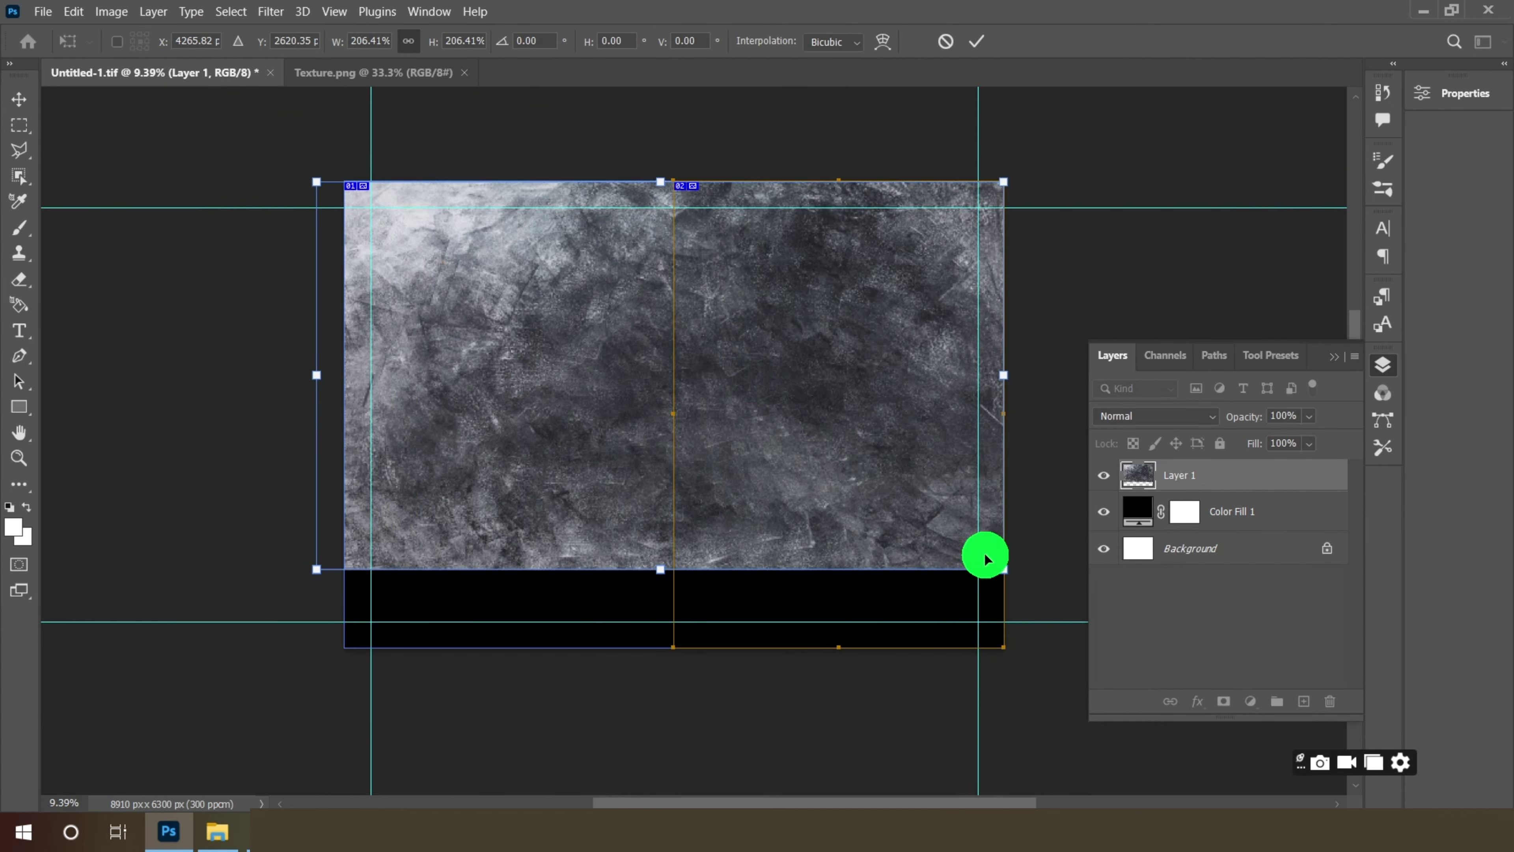
{"action": "left_click_drag", "start_coordinate": [1003, 569], "coordinate": [1097, 620]}
{"action": "left_click_drag", "start_coordinate": [801, 406], "coordinate": [816, 411]}
{"action": "left_click", "coordinate": [976, 41]}
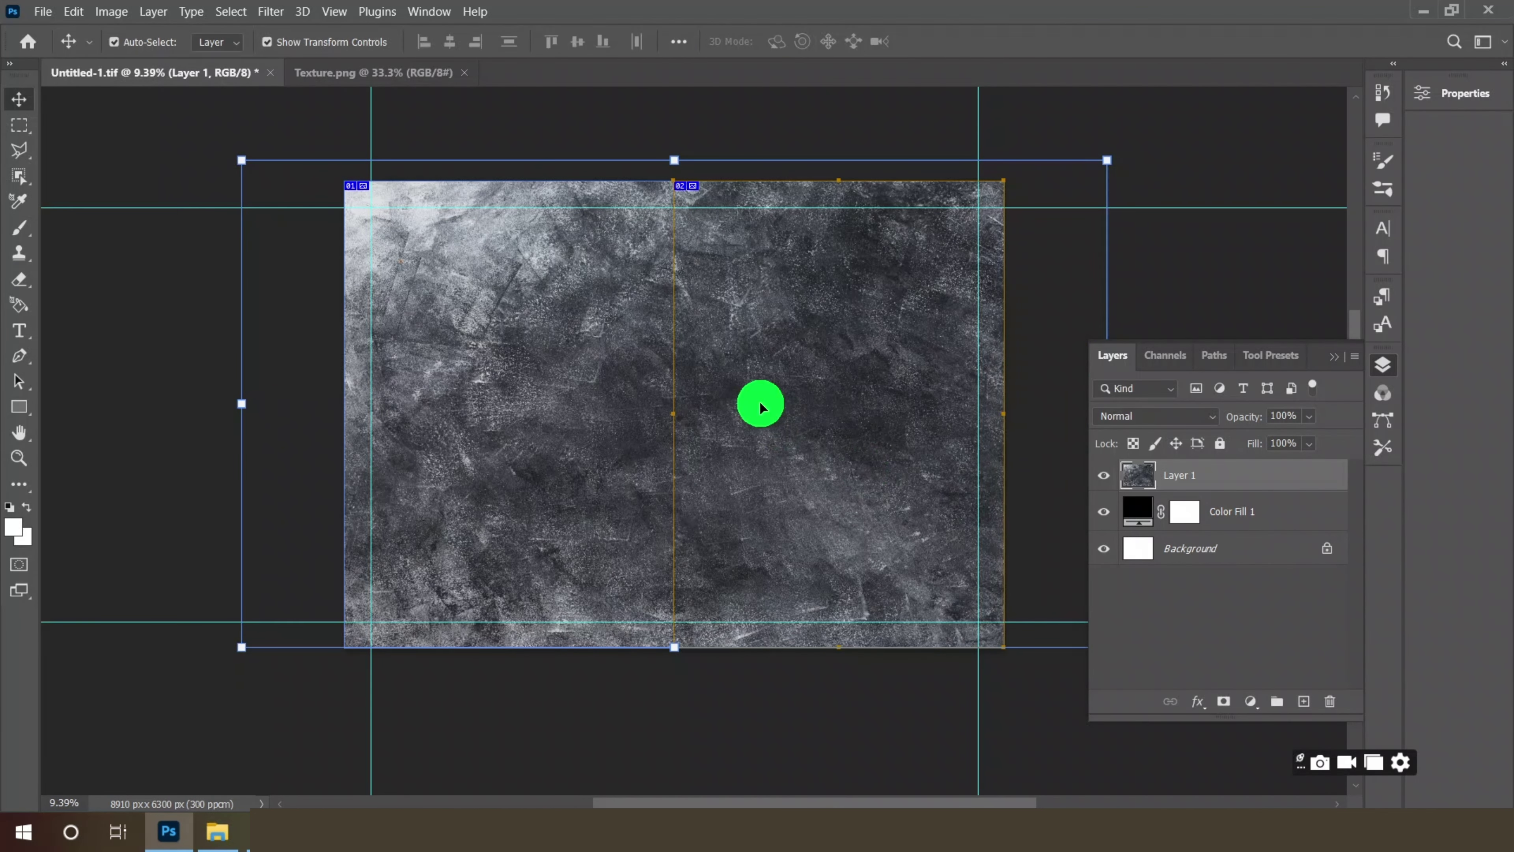
- Lower the texture layer's opacity to 38%
{"action": "left_click_drag", "start_coordinate": [1277, 446], "coordinate": [1275, 446]}
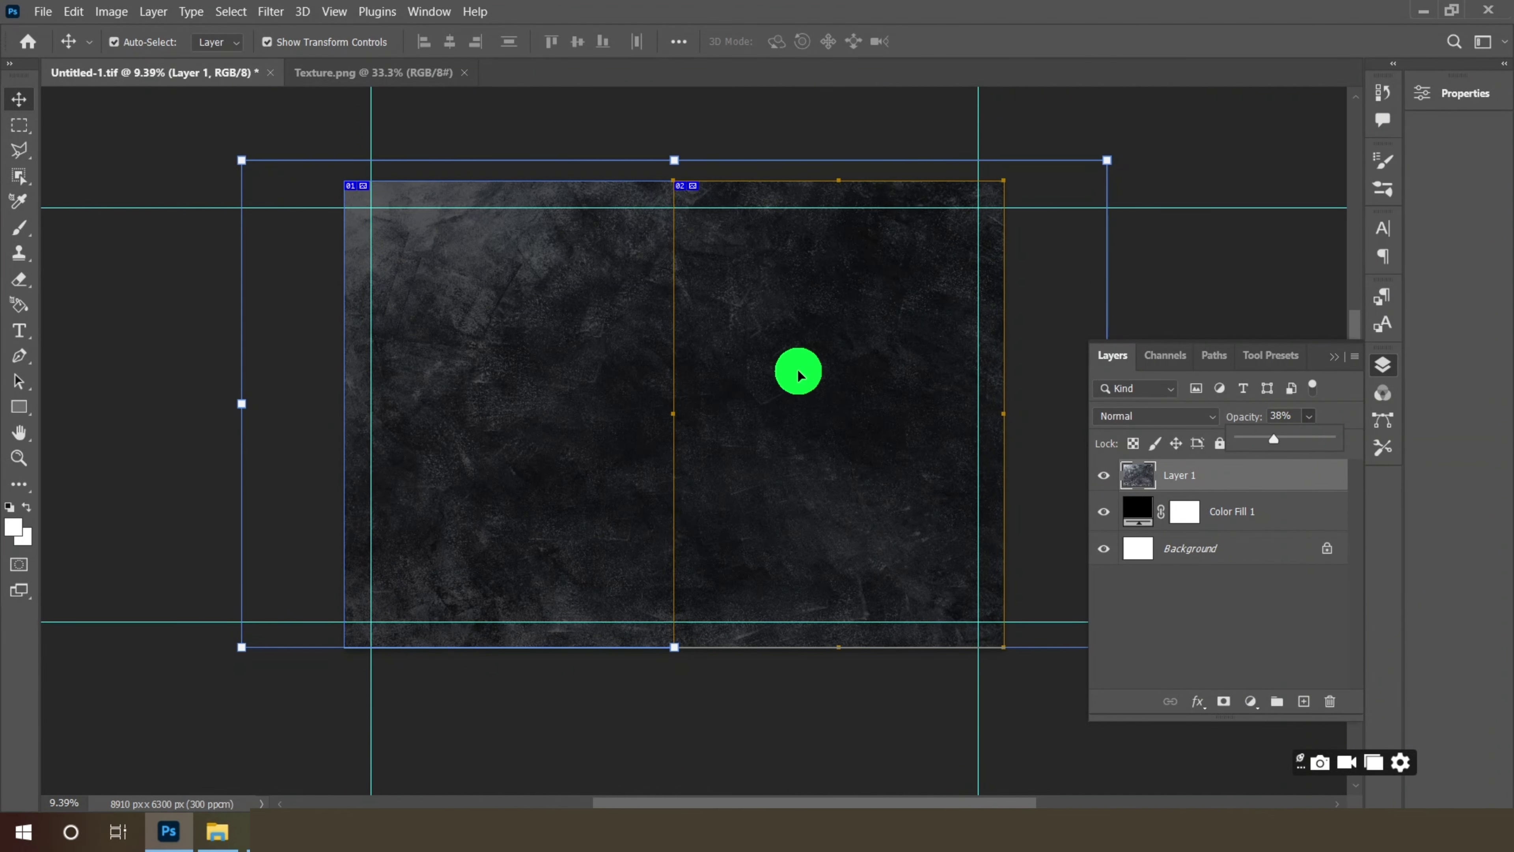
{"action": "scroll", "coordinate": [798, 369], "scroll_direction": "up", "scroll_amount": 1}
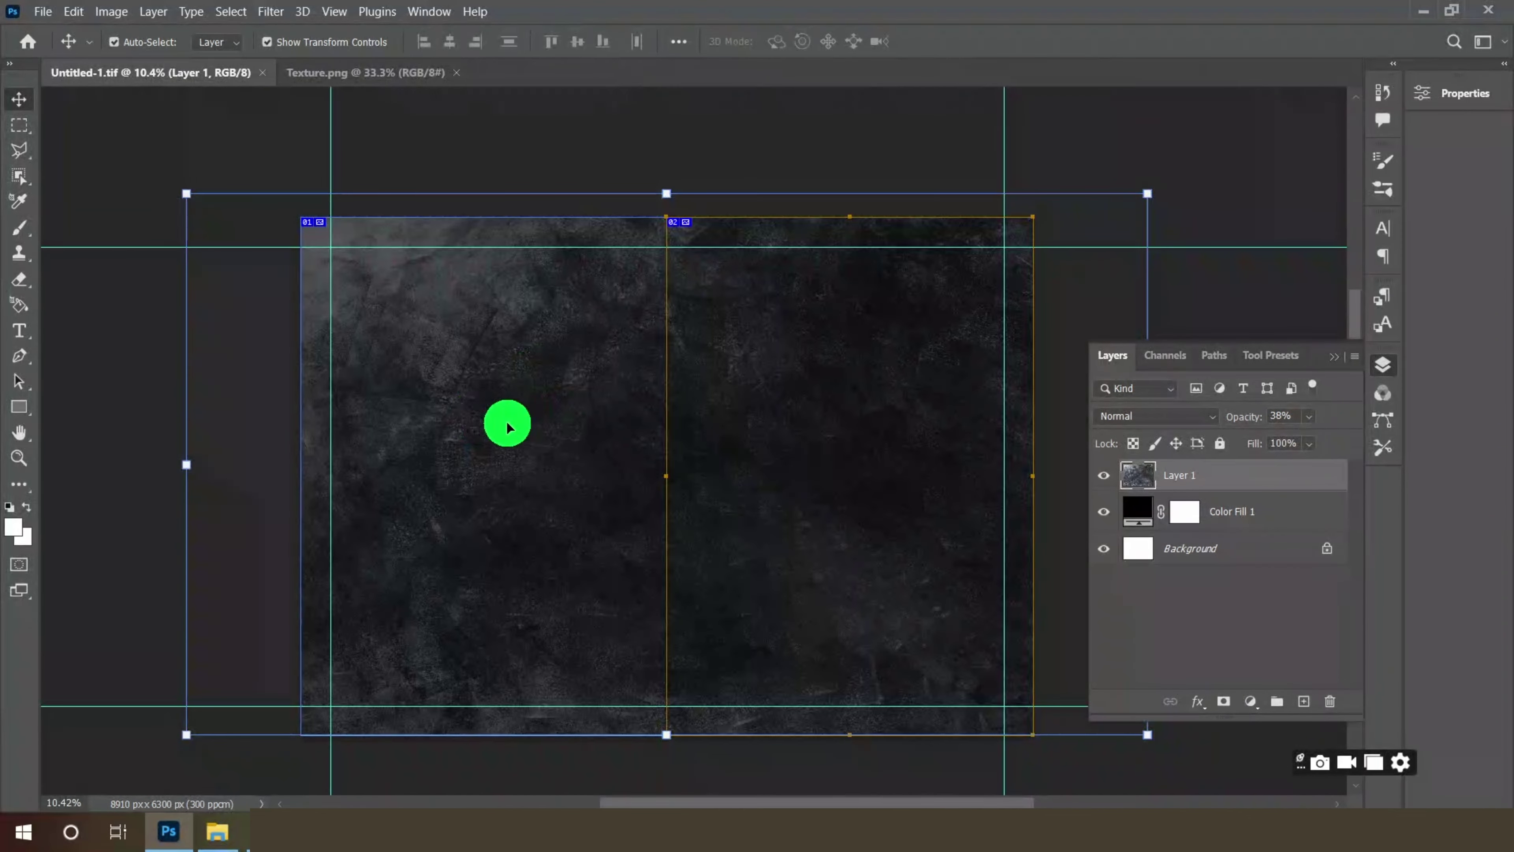
{"action": "left_click", "coordinate": [18, 331]}
- Start a text layer on the left page set in Bewise at 72 pt
{"action": "left_click", "coordinate": [119, 332]}
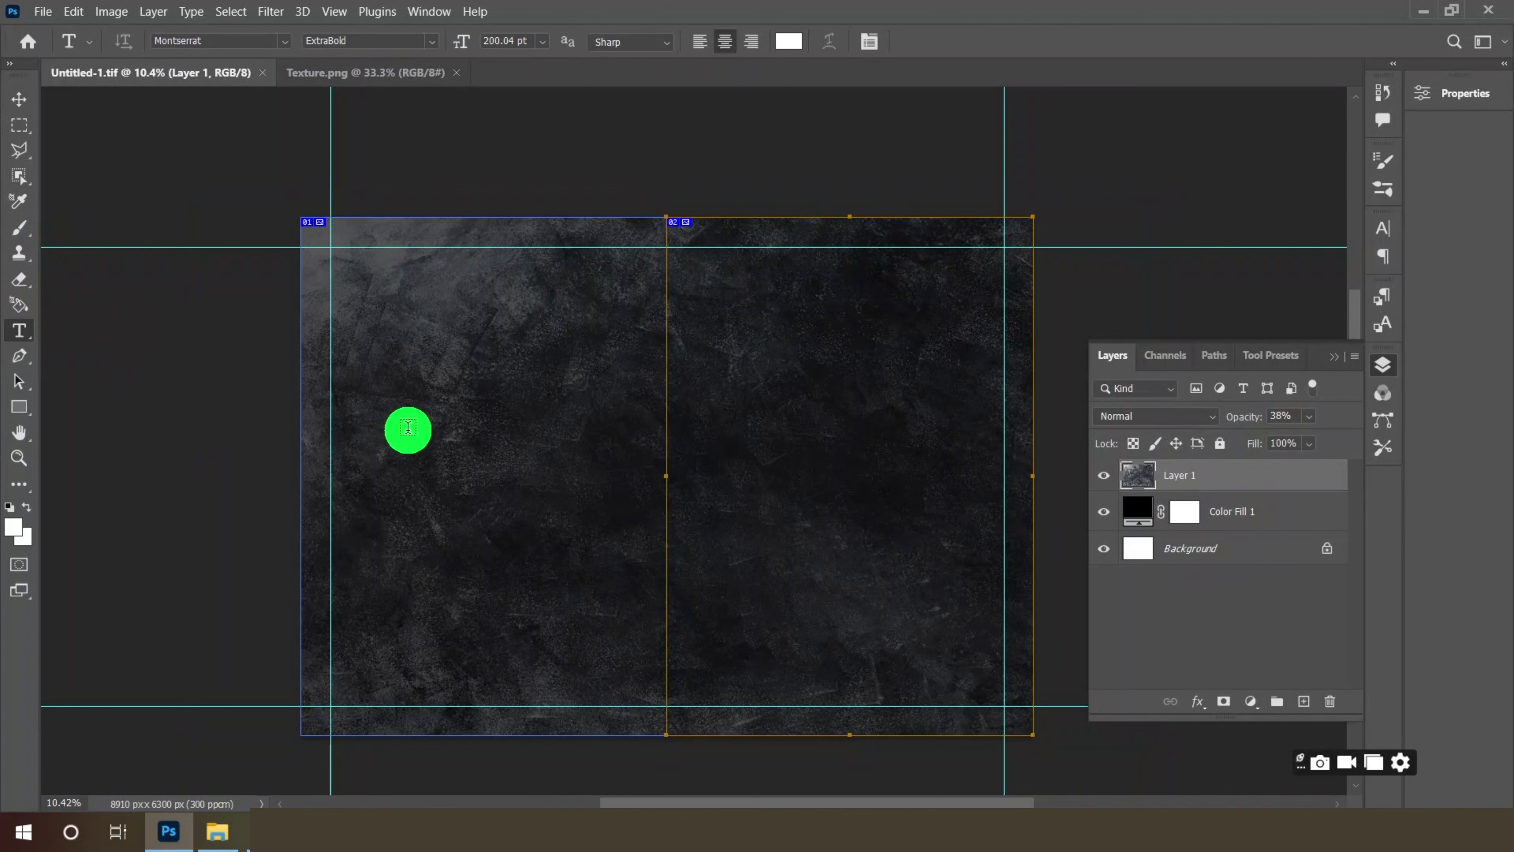
{"action": "left_click", "coordinate": [410, 427]}
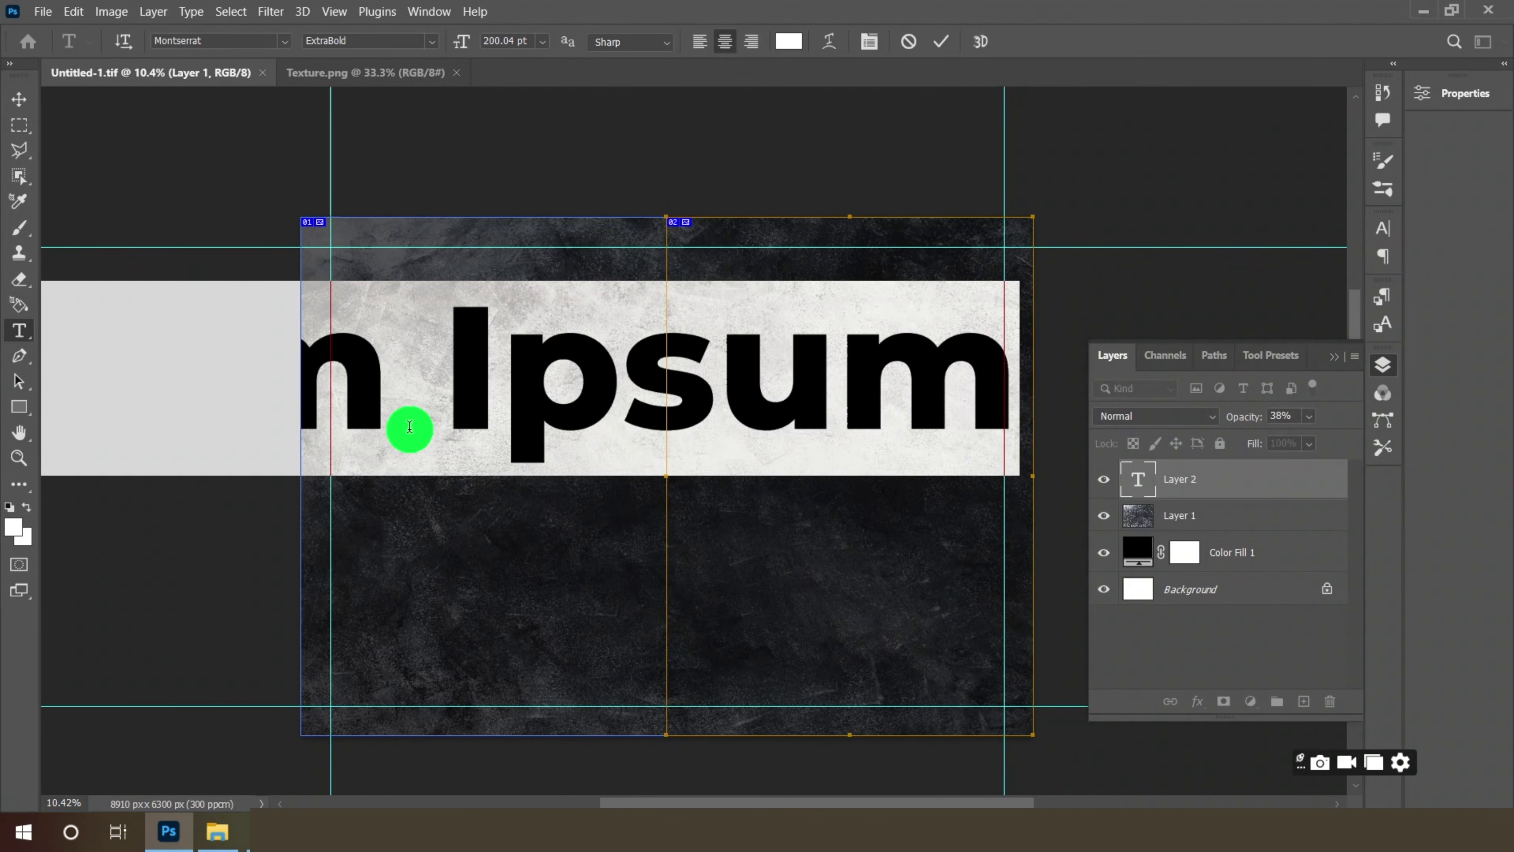
{"action": "left_click", "coordinate": [284, 43]}
{"action": "scroll", "coordinate": [440, 414], "scroll_direction": "down", "scroll_amount": 6}
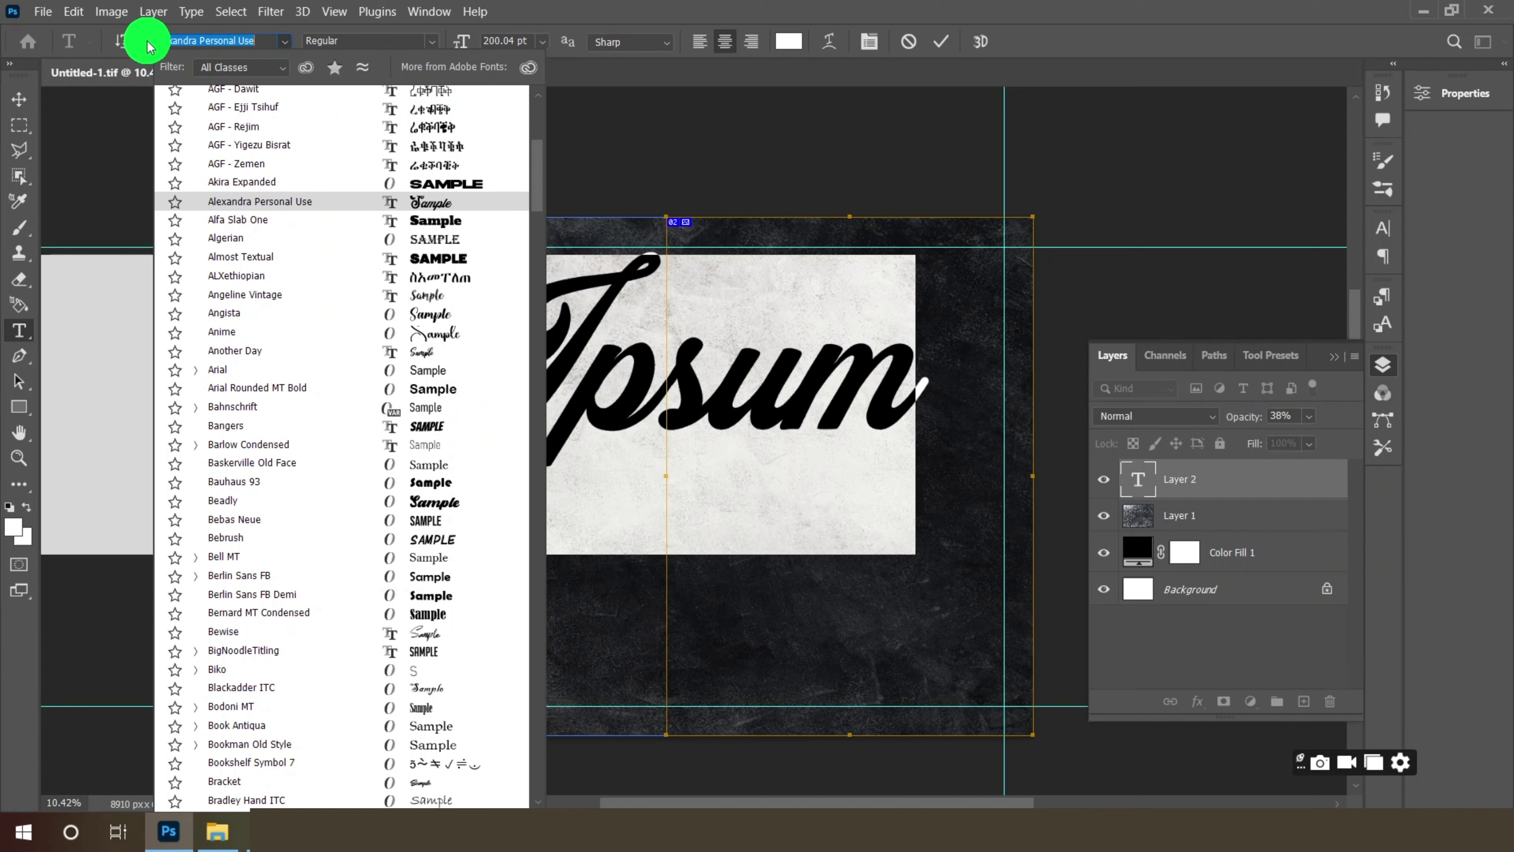
{"action": "type", "text": "B"}
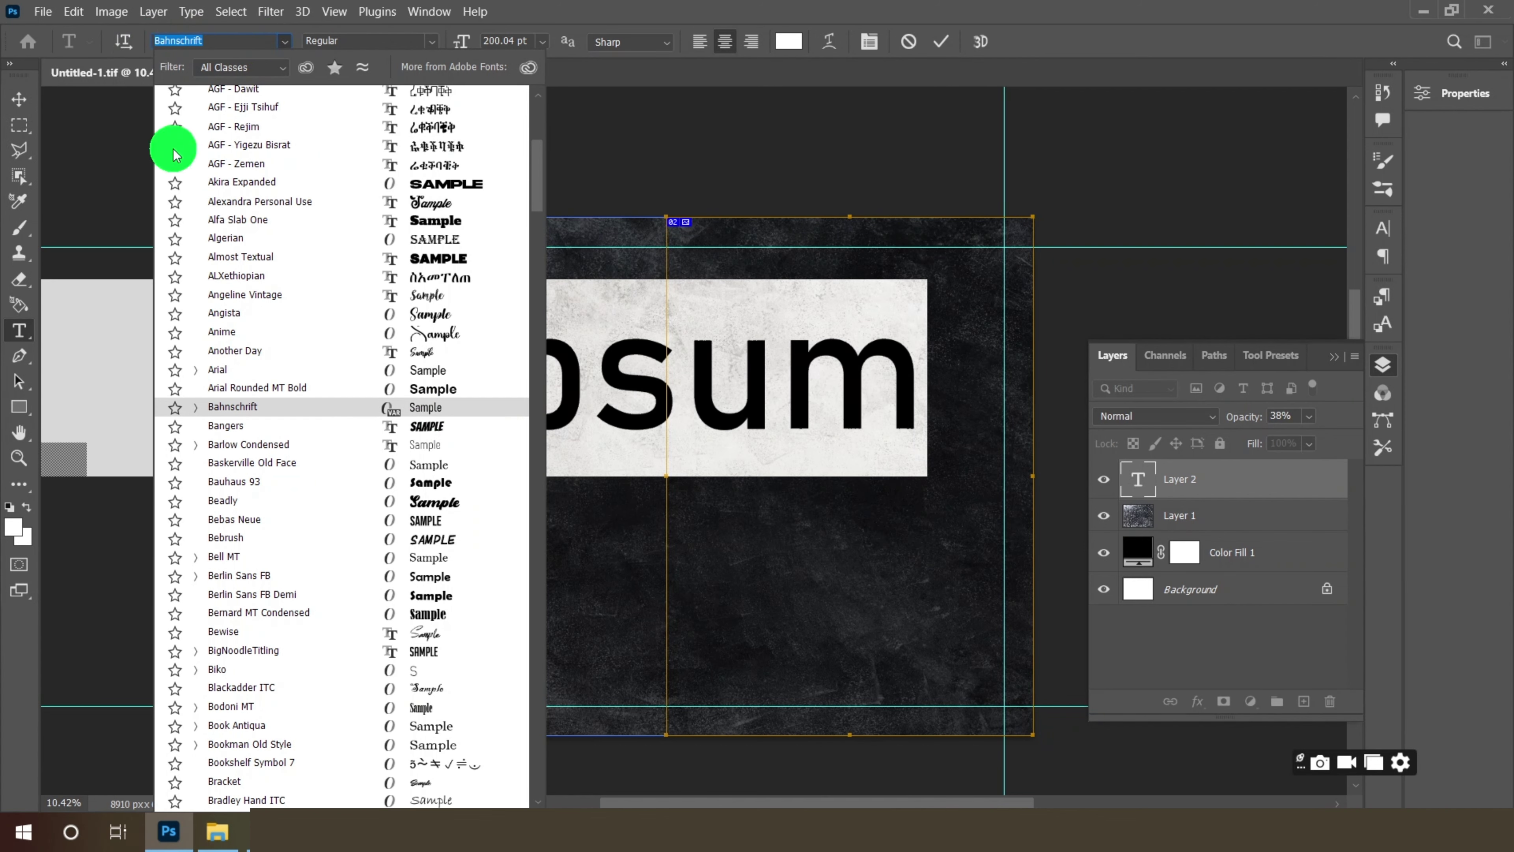
{"action": "key", "text": "BackSpace"}
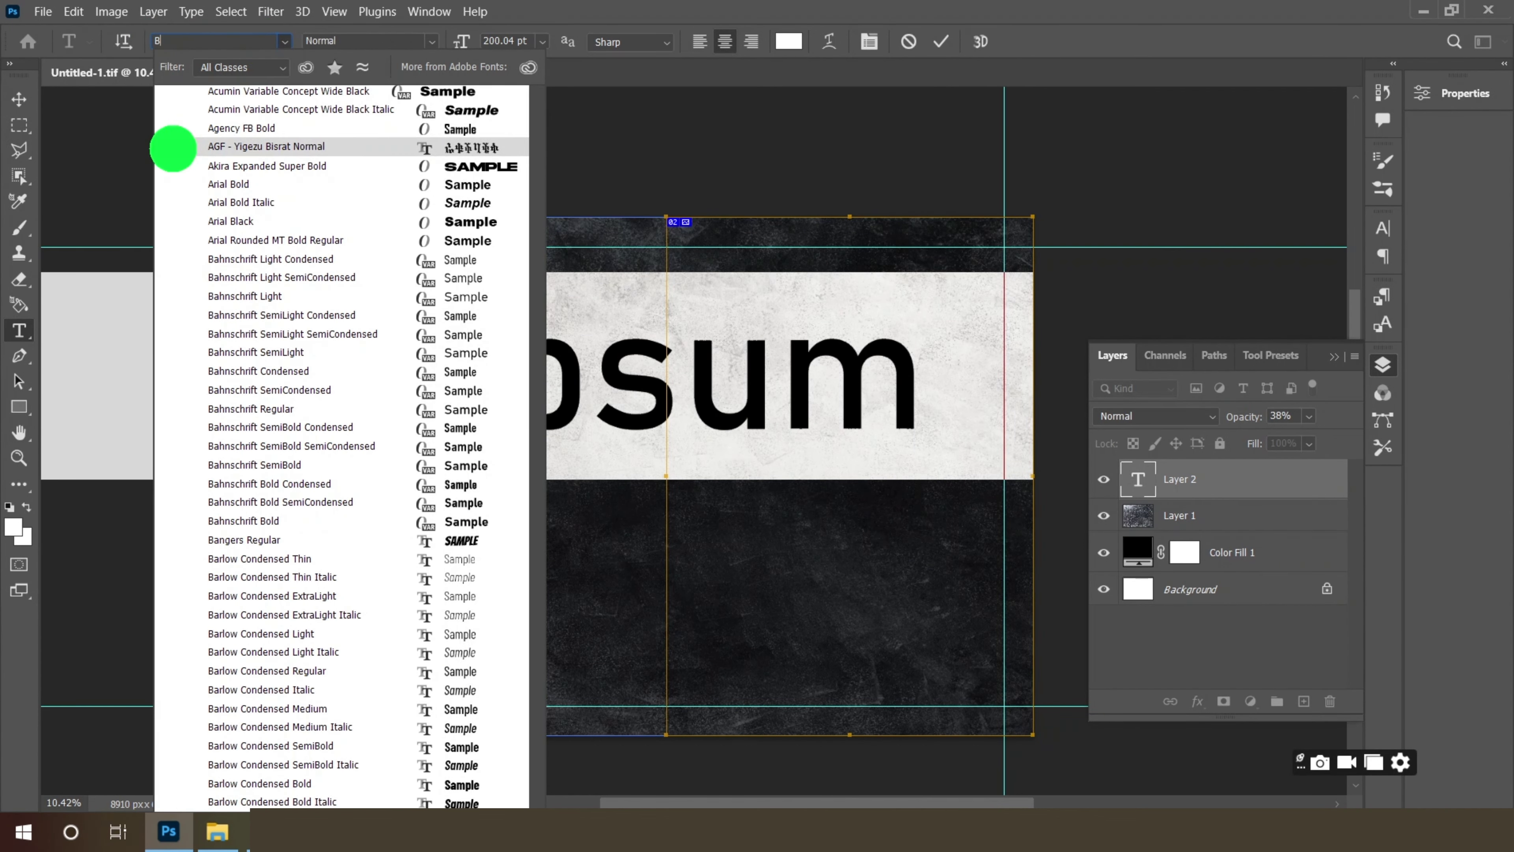
{"action": "type", "text": "ew"}
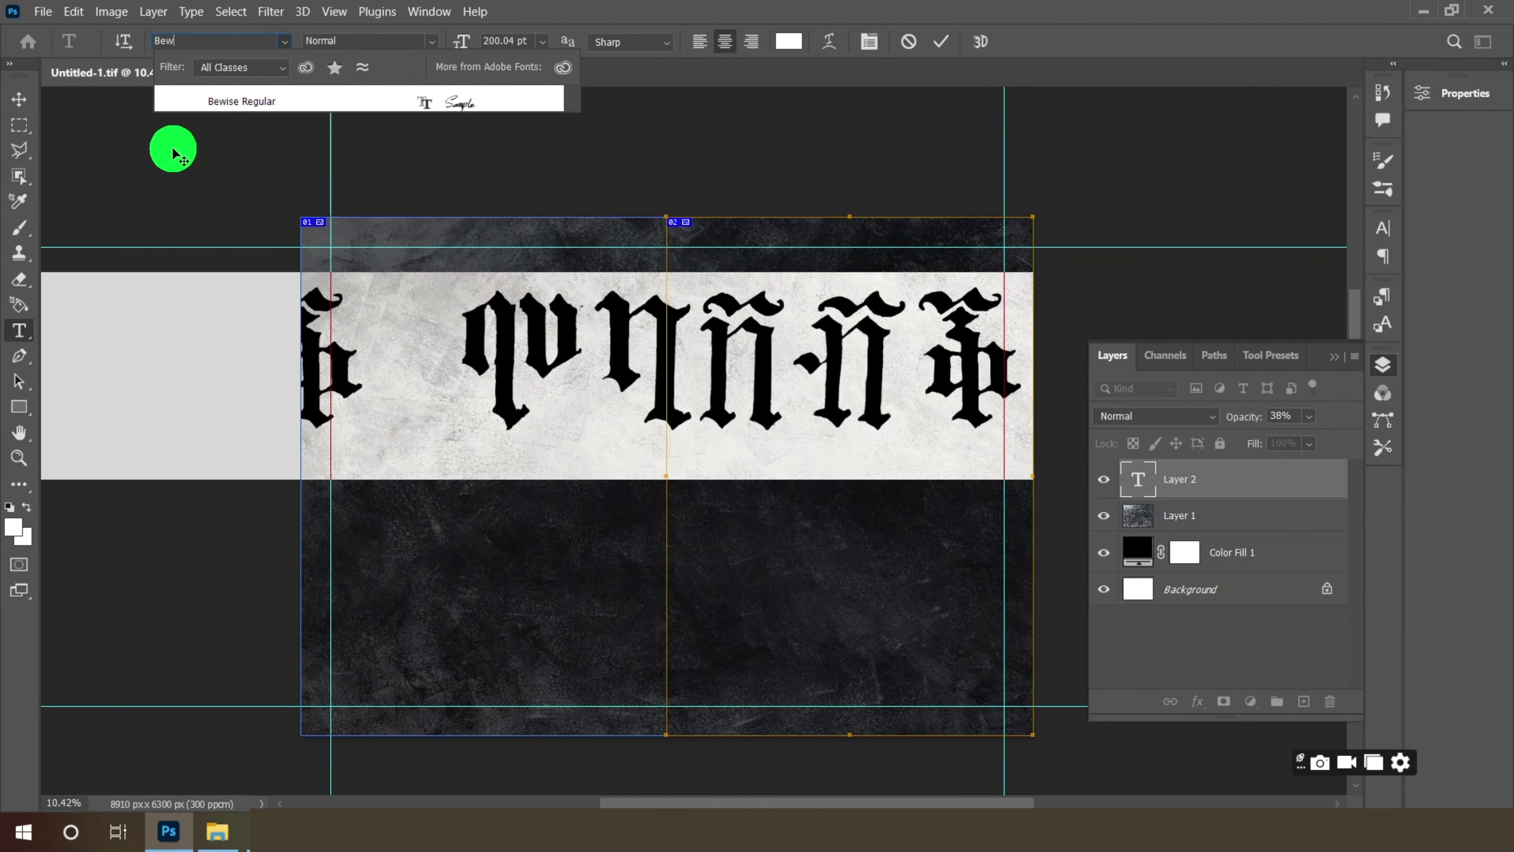
{"action": "left_click", "coordinate": [223, 102]}
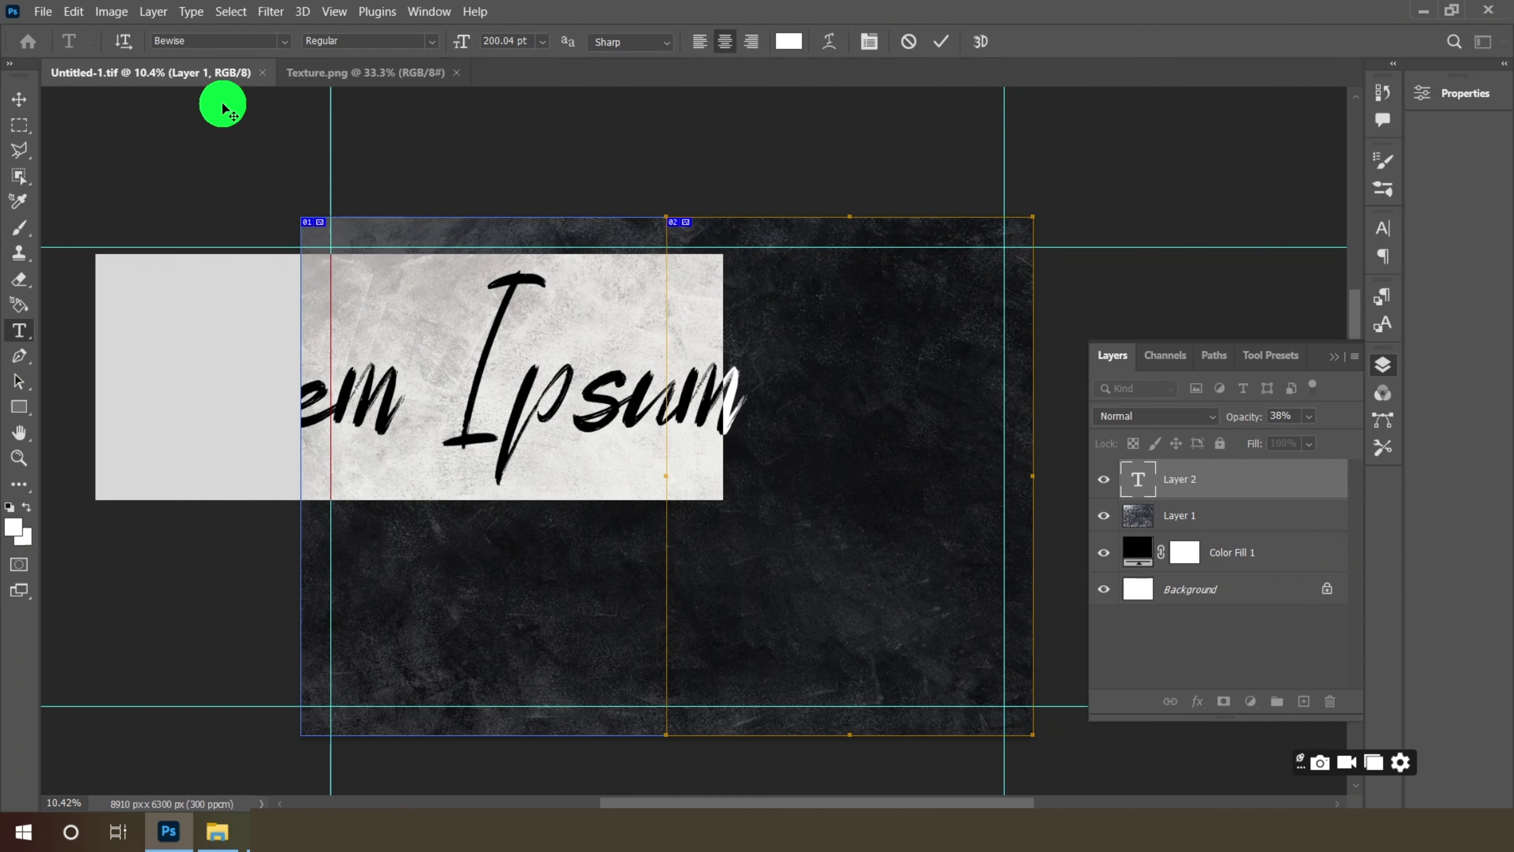
{"action": "left_click", "coordinate": [543, 47]}
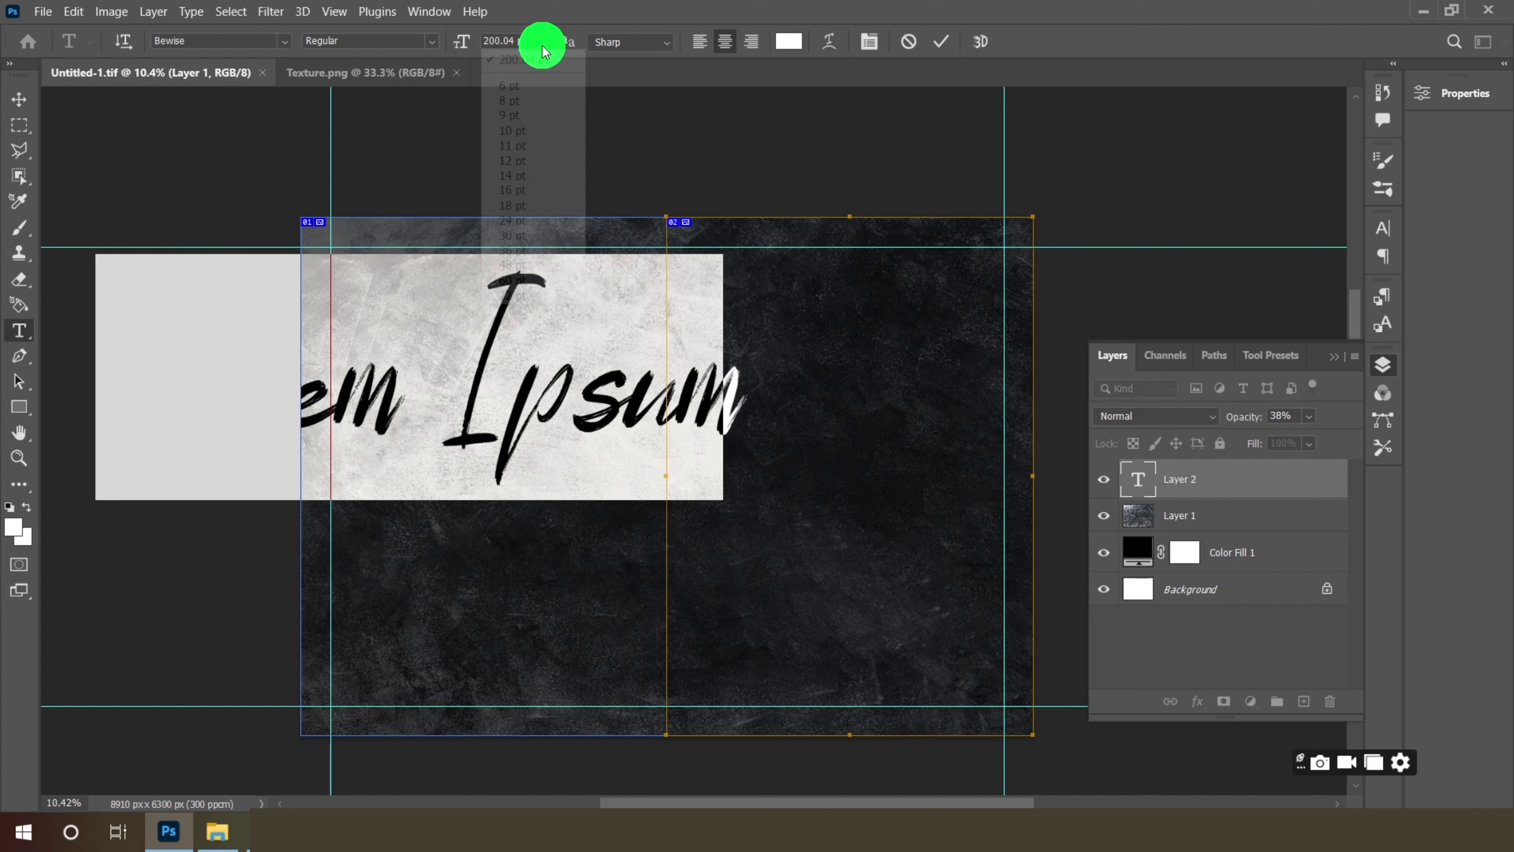
{"action": "left_click", "coordinate": [525, 292]}
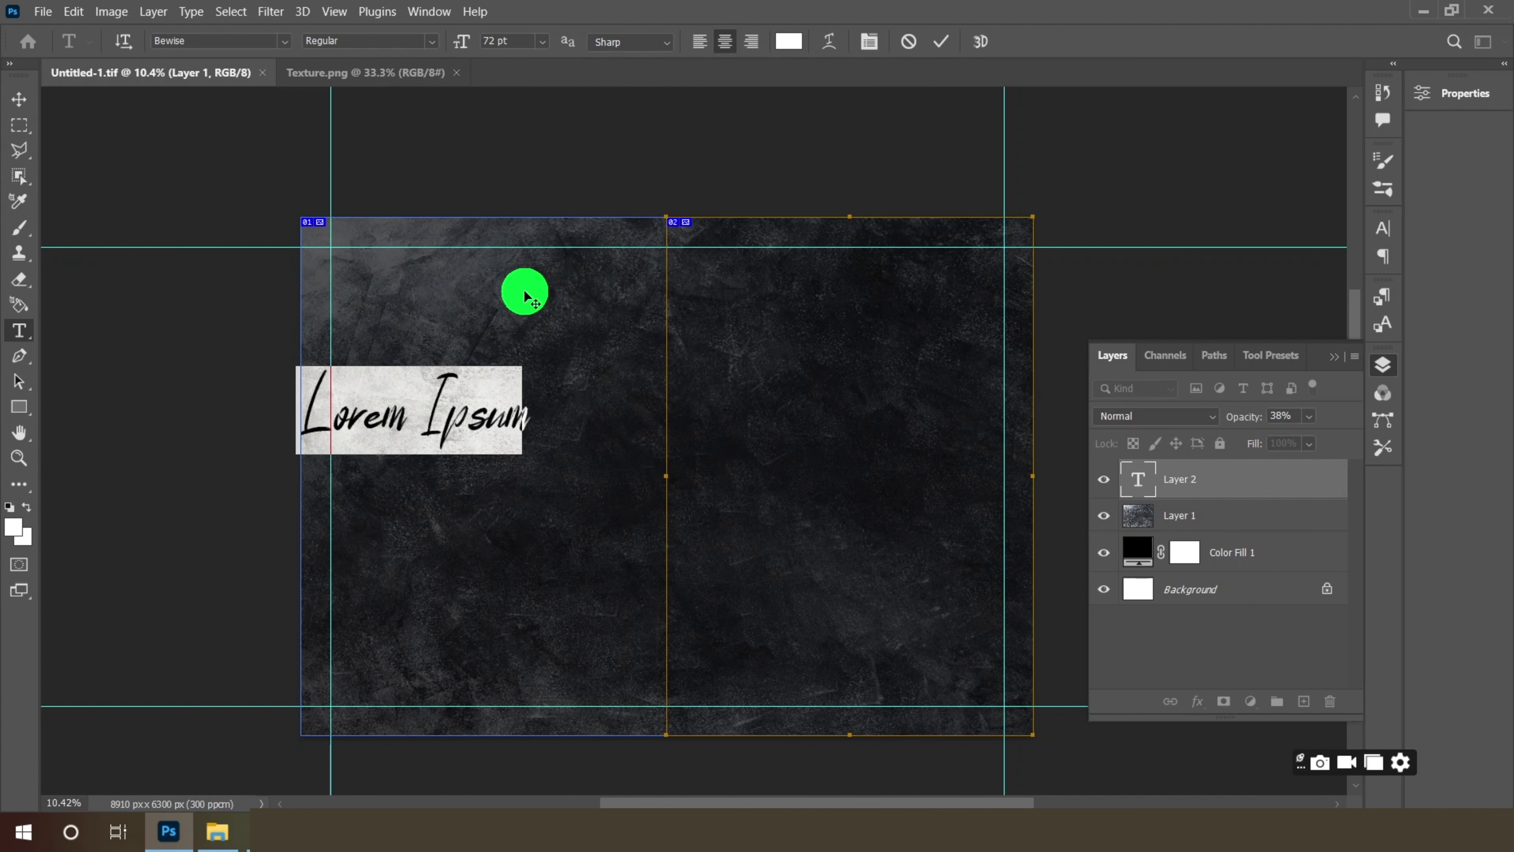
- Colour the text #97b942, type 'Italian Food', and move it up the left page
{"action": "left_click", "coordinate": [786, 43]}
{"action": "type", "text": "97"}
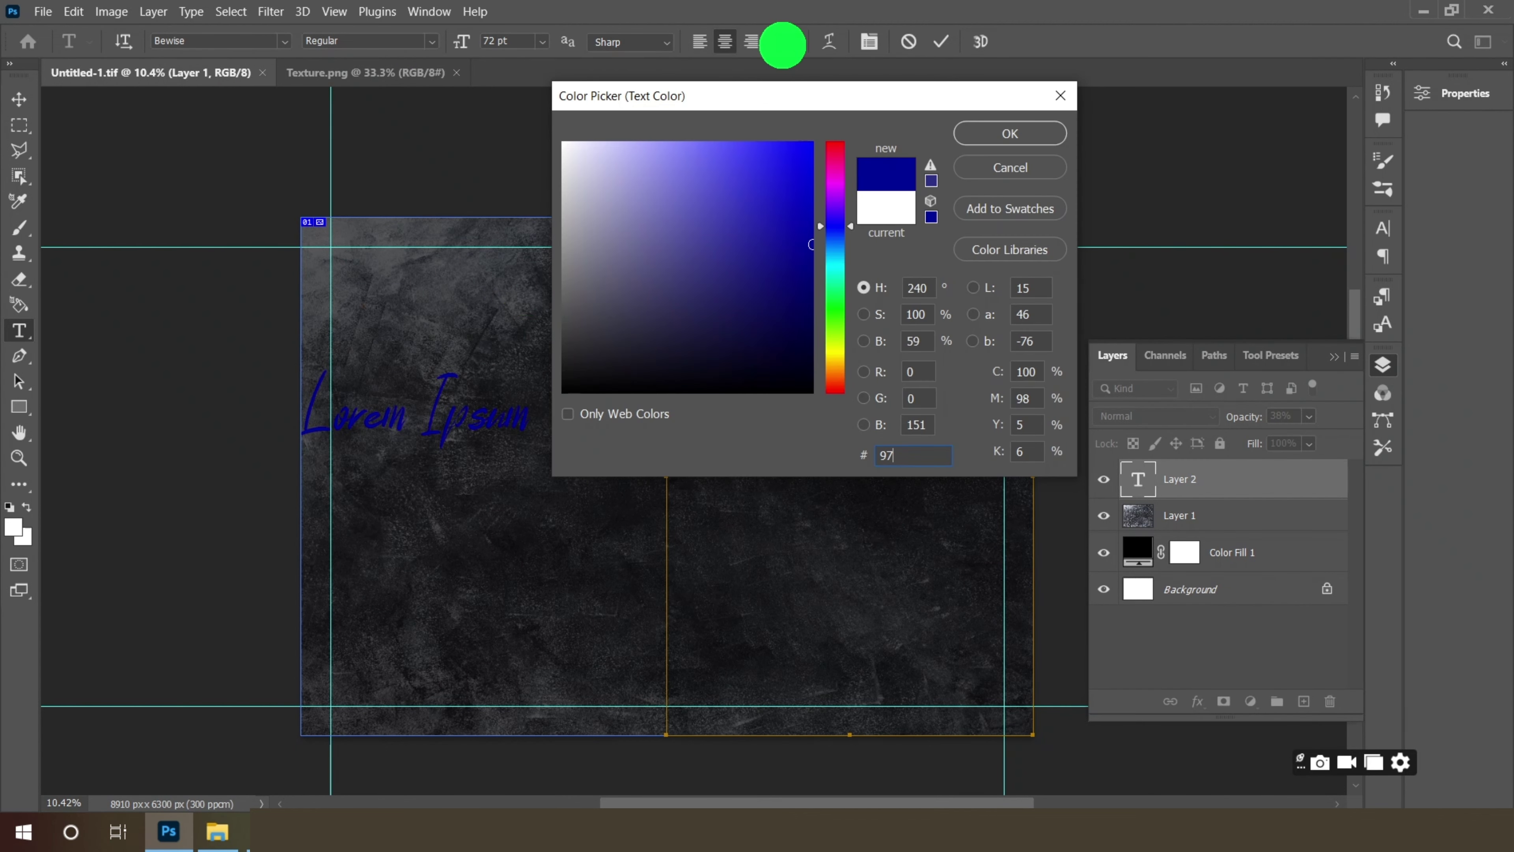
{"action": "type", "text": "b942"}
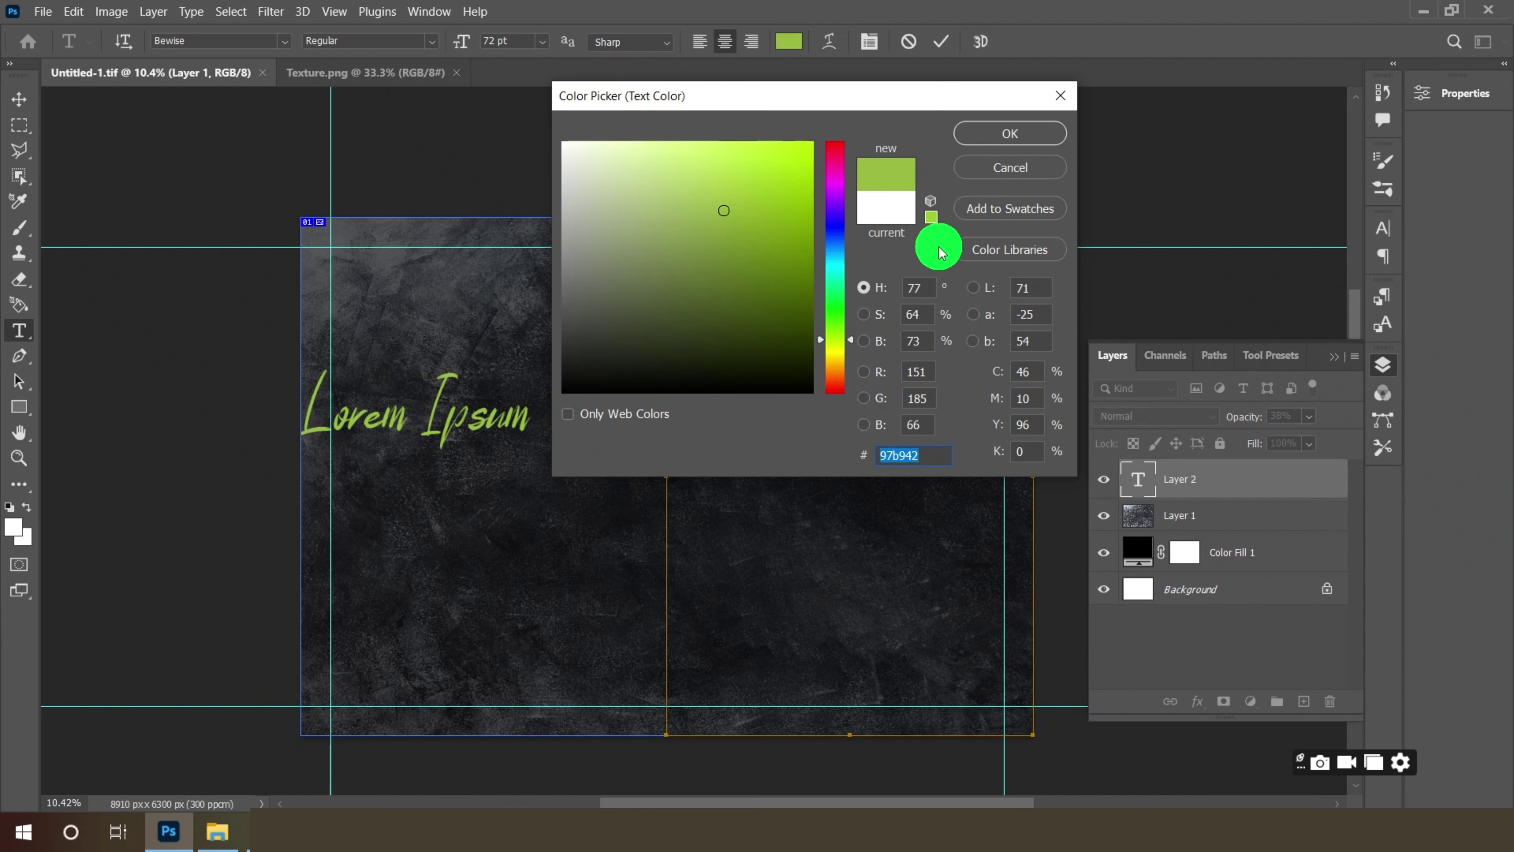
{"action": "left_click", "coordinate": [992, 134]}
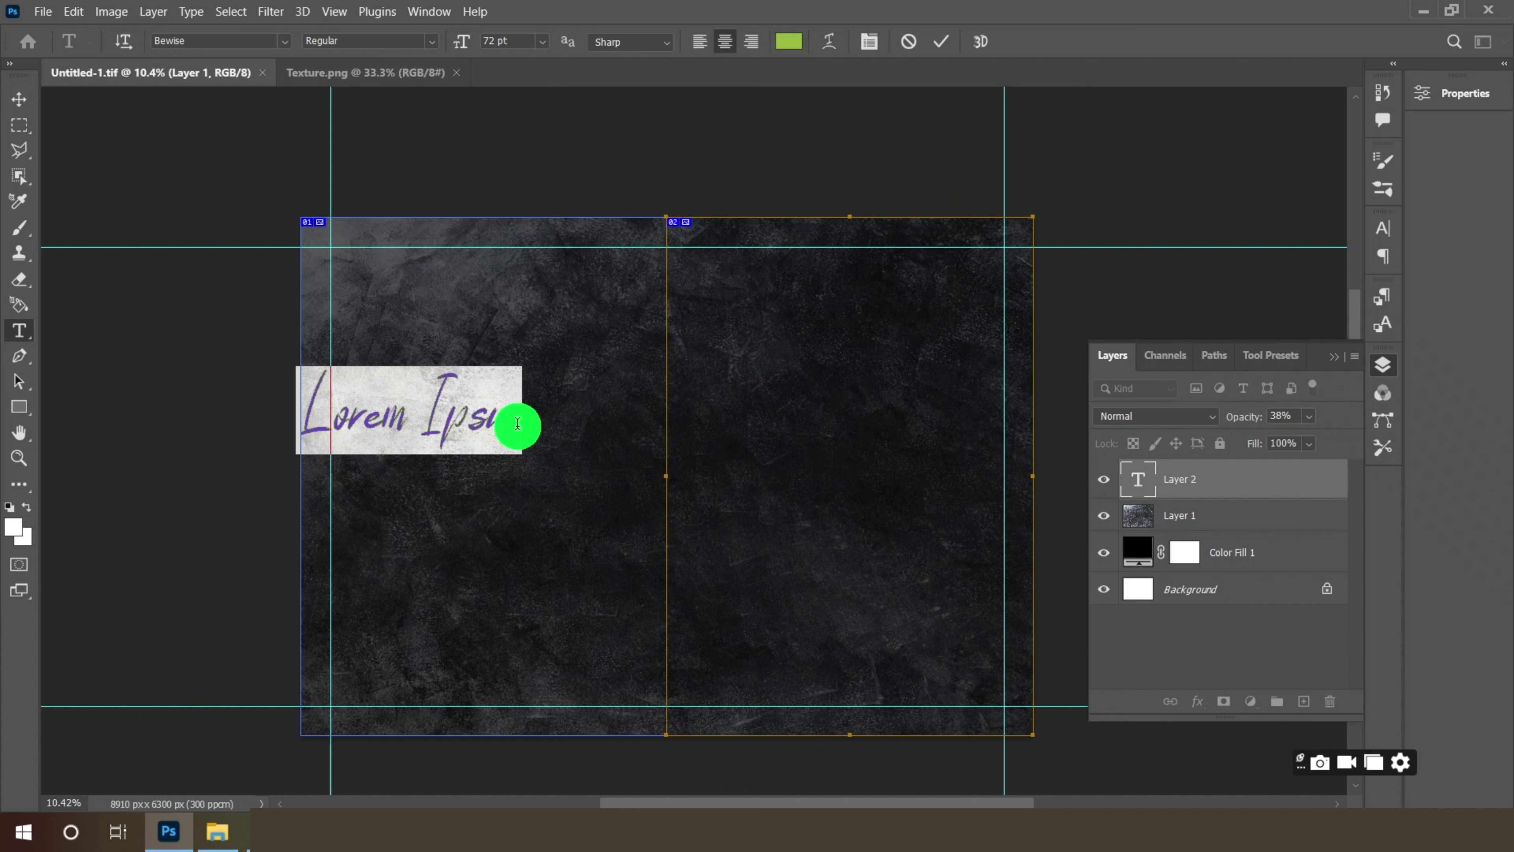
{"action": "key", "text": "BackSpace"}
{"action": "type", "text": "Ital"}
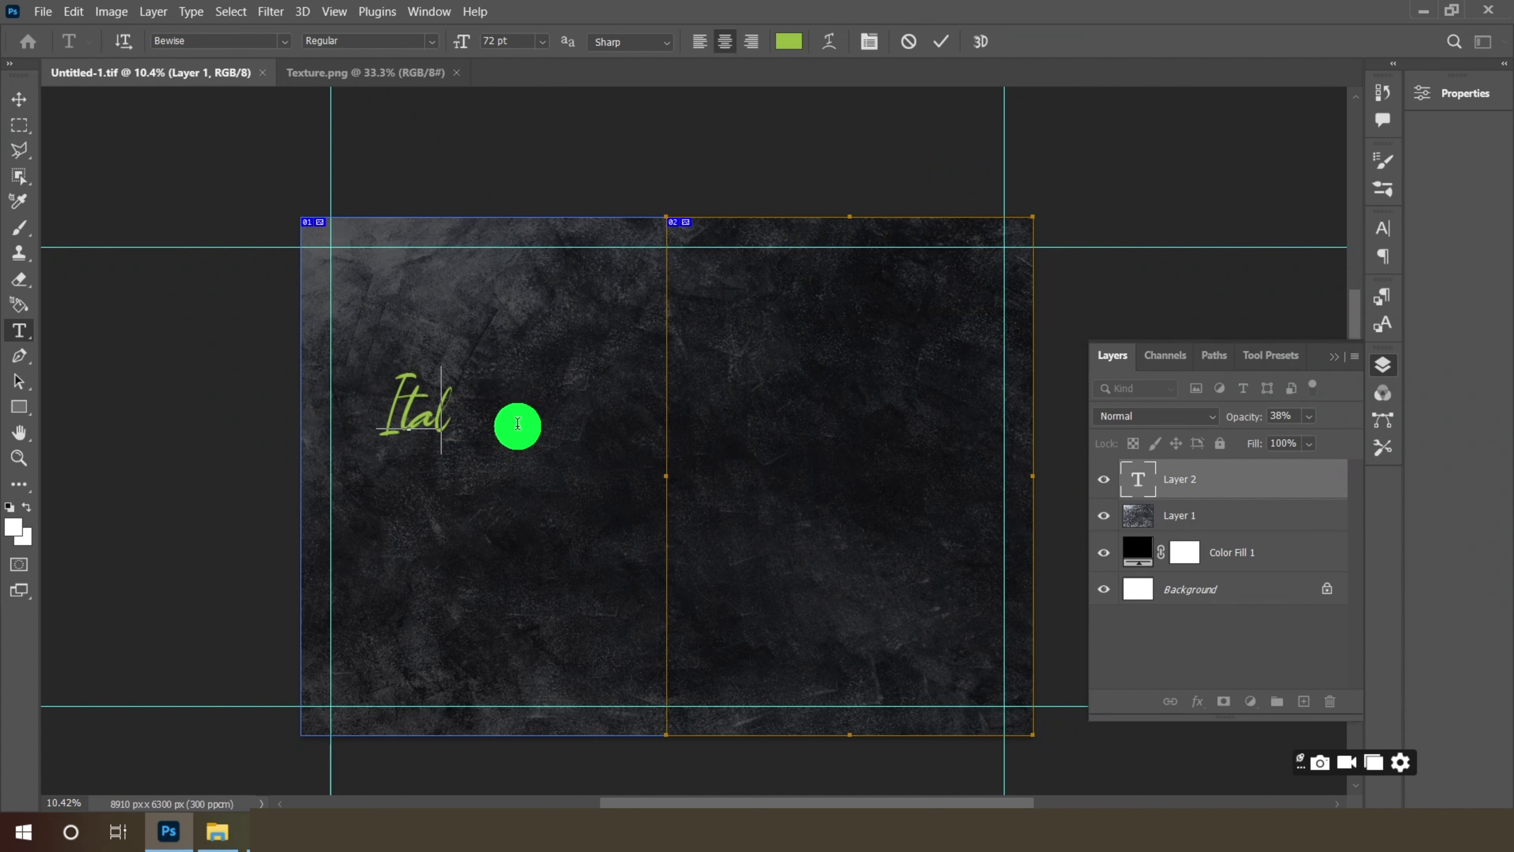
{"action": "type", "text": "ian"}
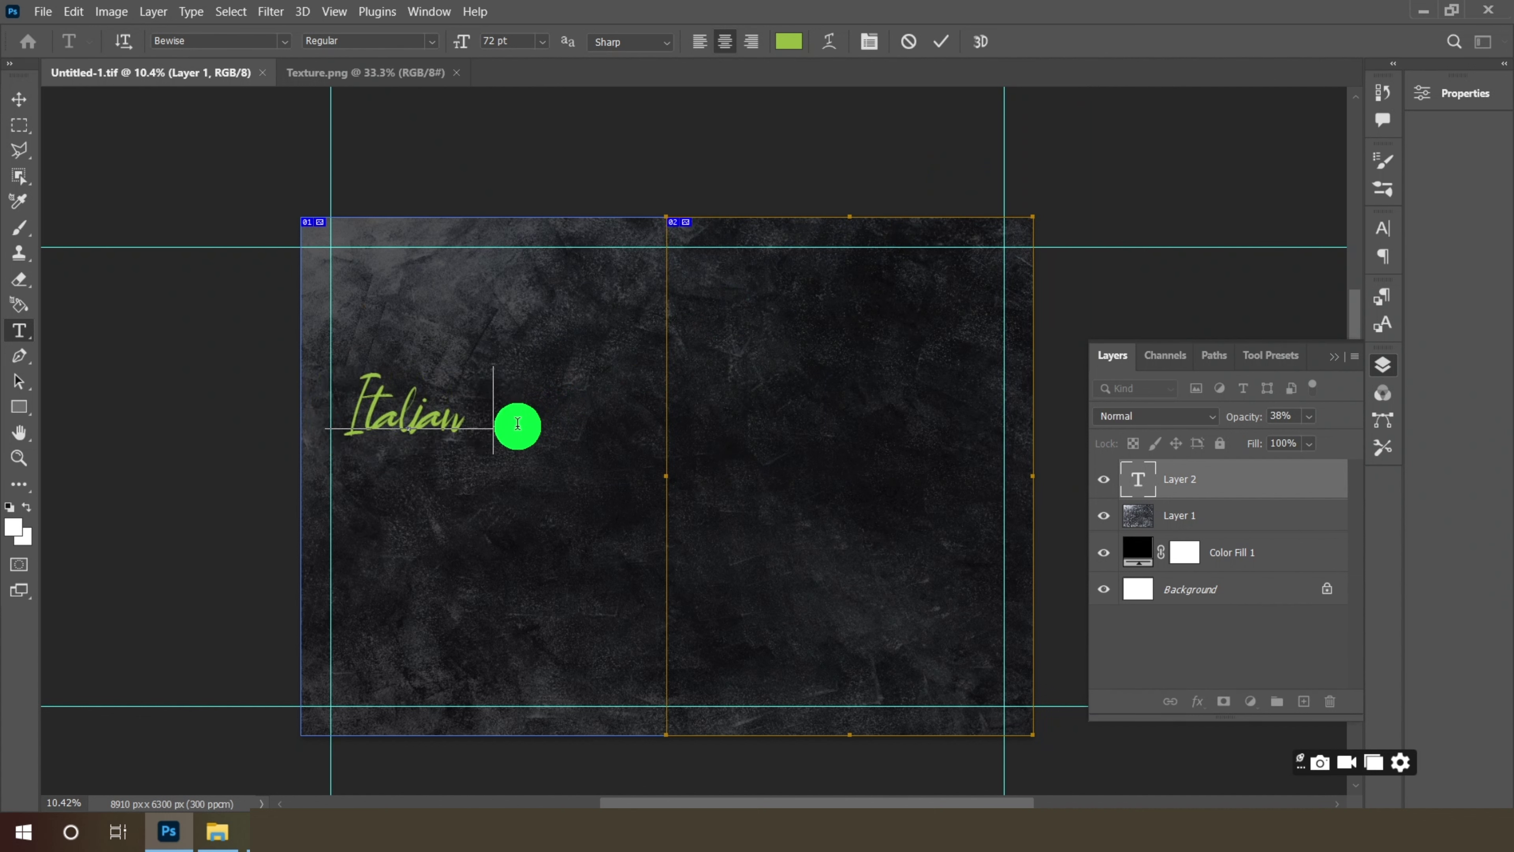
{"action": "type", "text": " Food"}
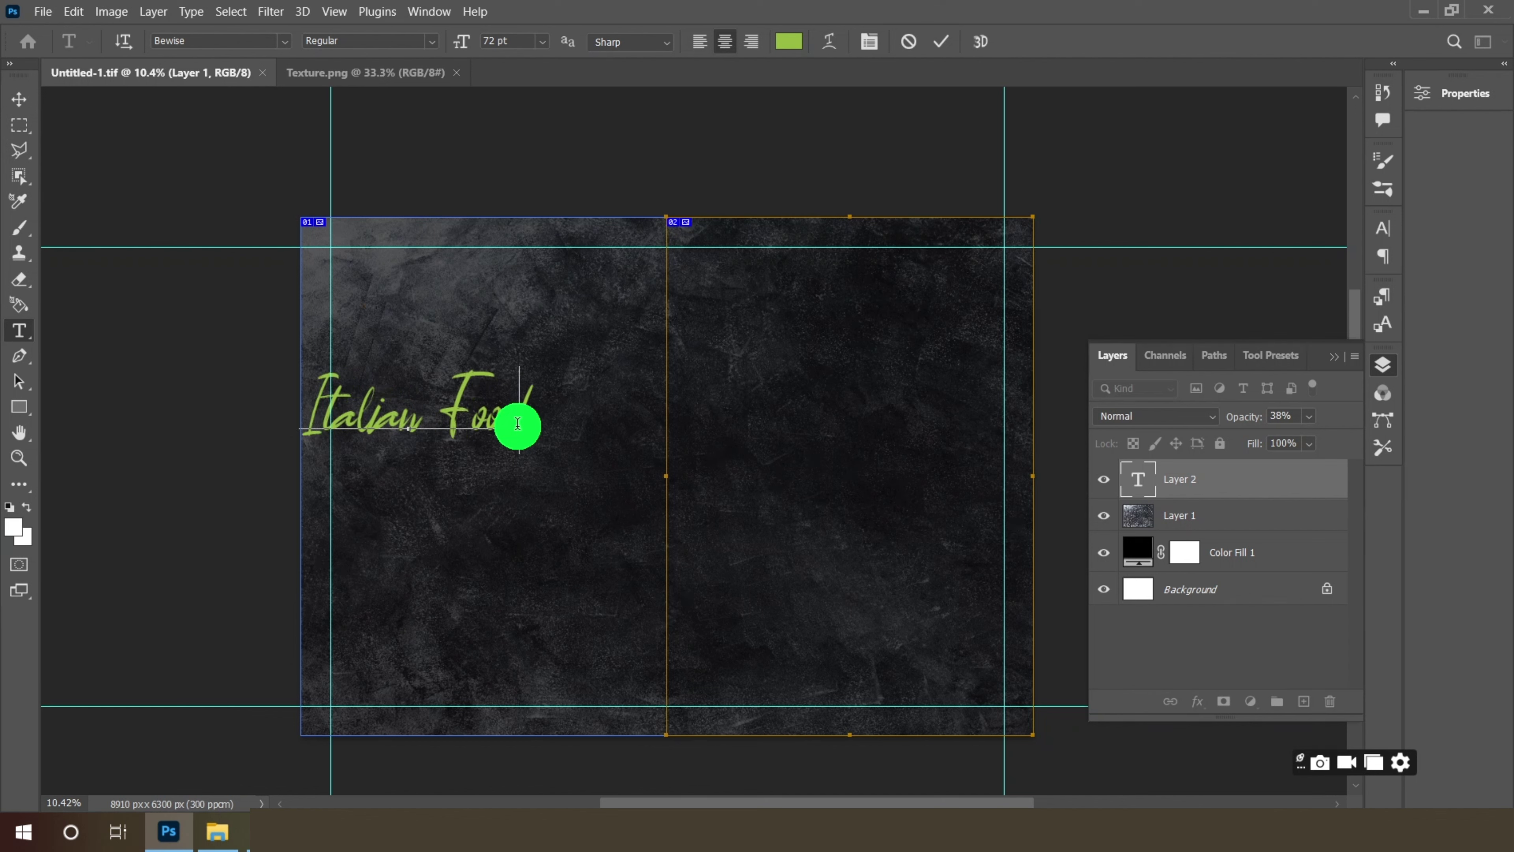
{"action": "left_click", "coordinate": [6, 101]}
{"action": "left_click_drag", "start_coordinate": [491, 428], "coordinate": [532, 363]}
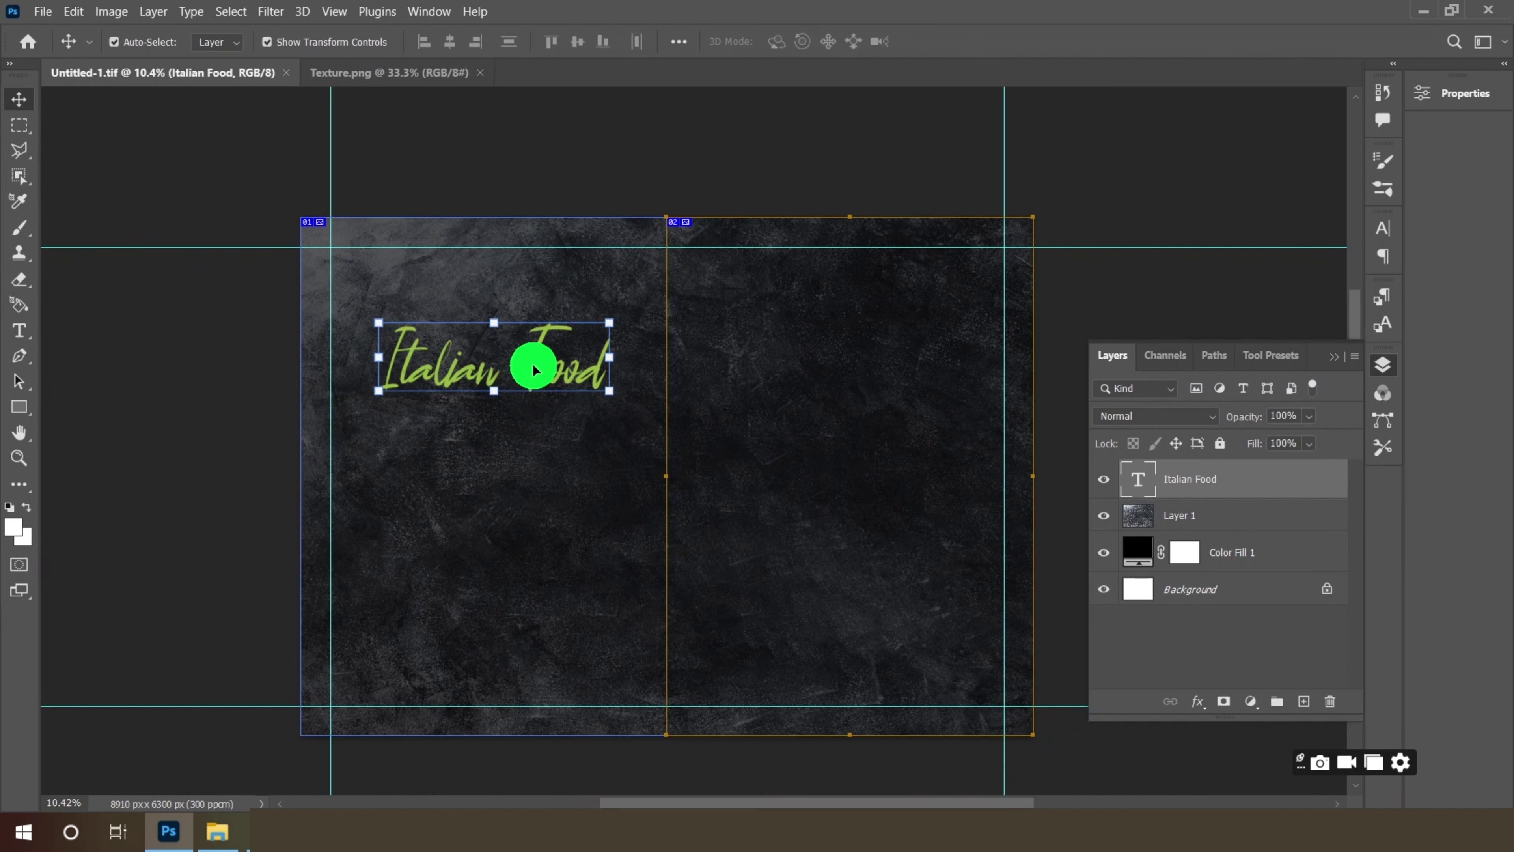
{"action": "left_click", "coordinate": [18, 330]}
- Add a white Montserrat ExtraBold text line reading 'Pizza' below the heading
{"action": "left_click", "coordinate": [422, 476]}
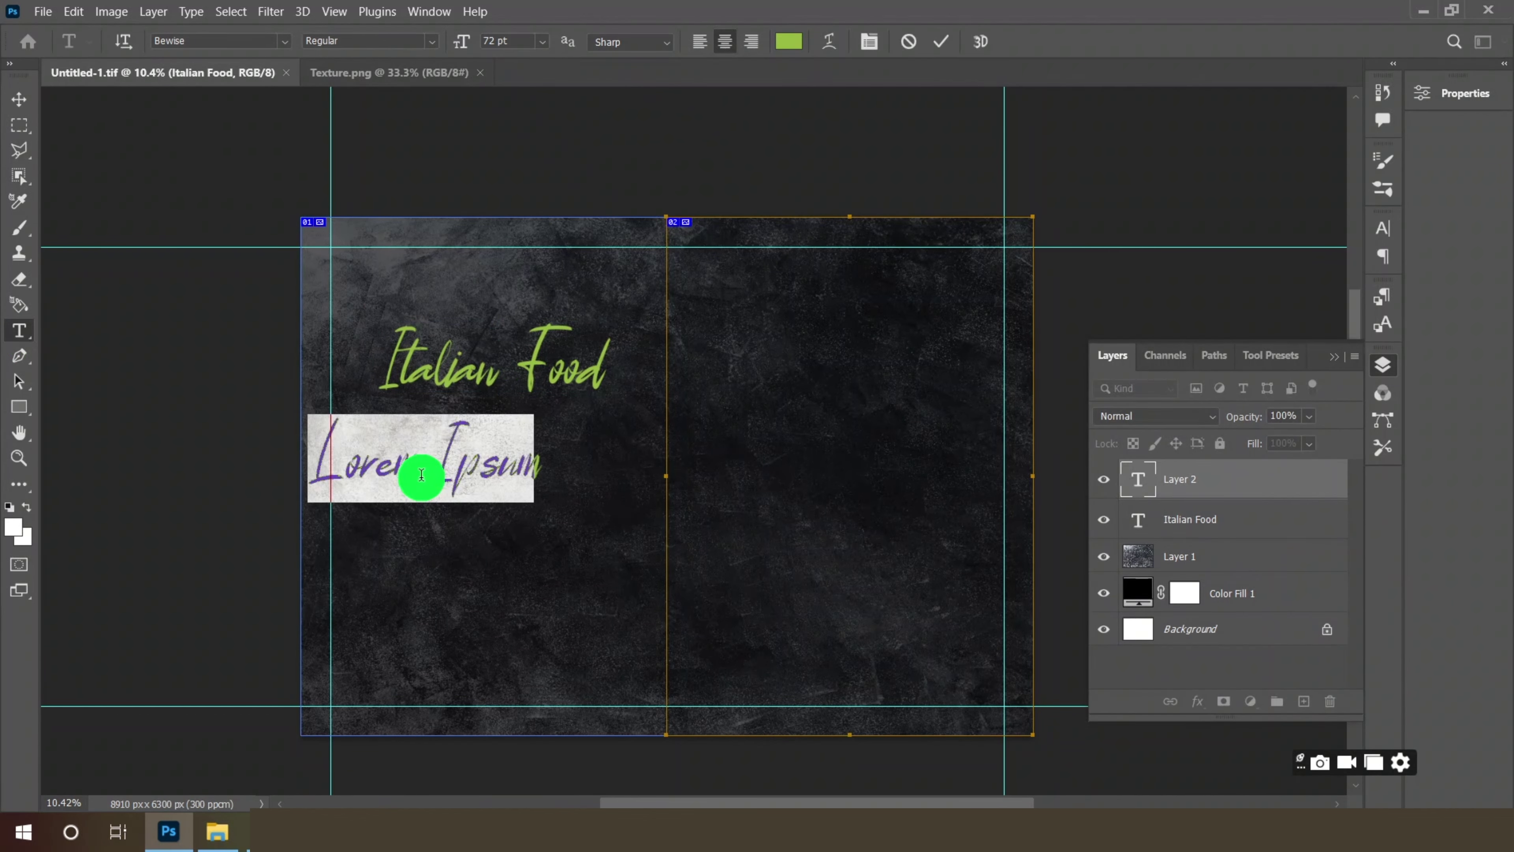
{"action": "left_click", "coordinate": [283, 41]}
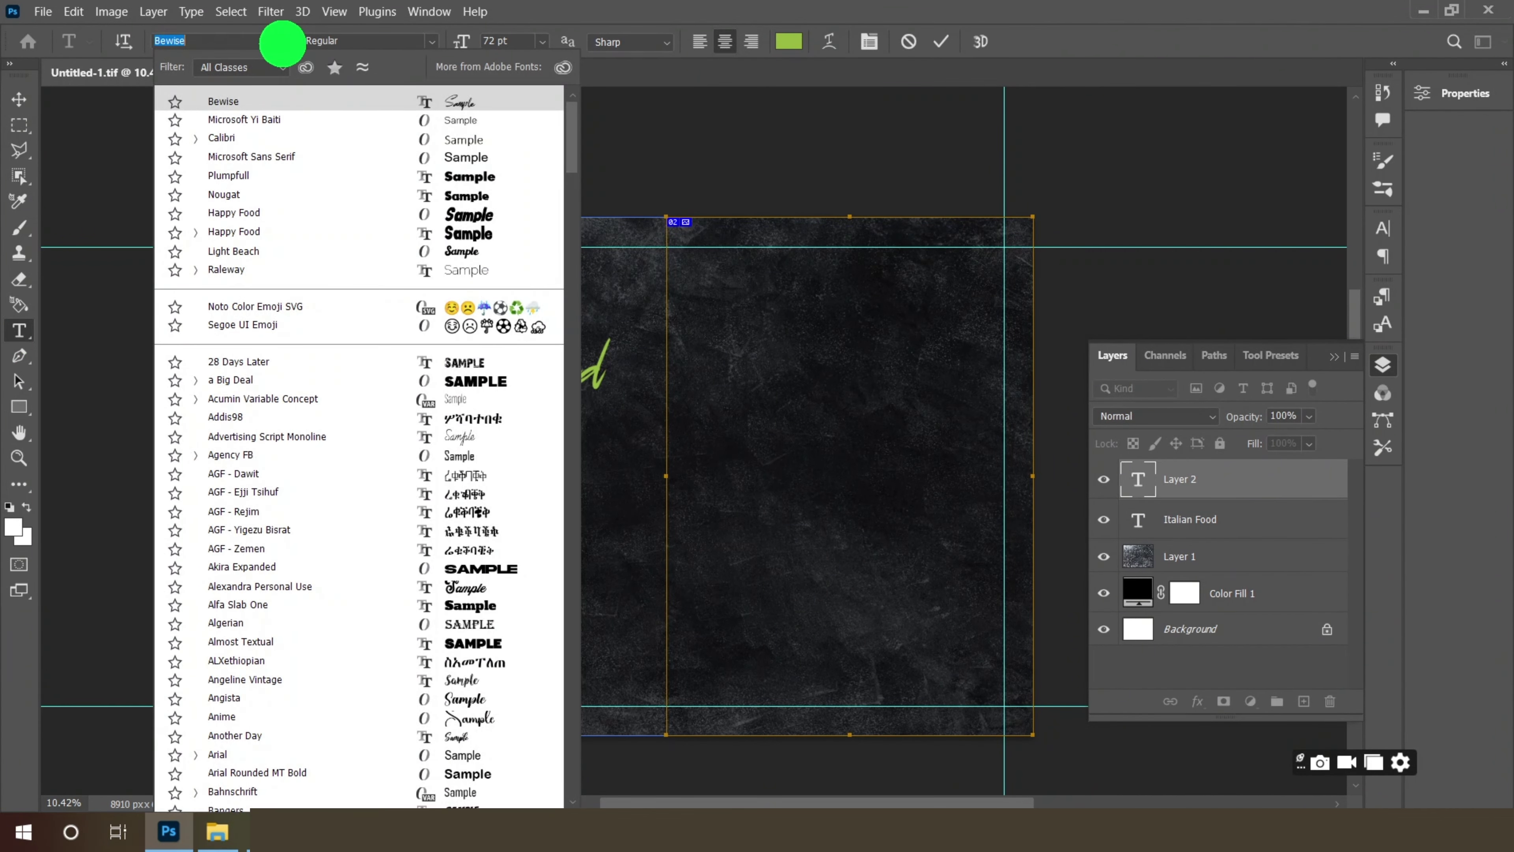
{"action": "type", "text": "mont"}
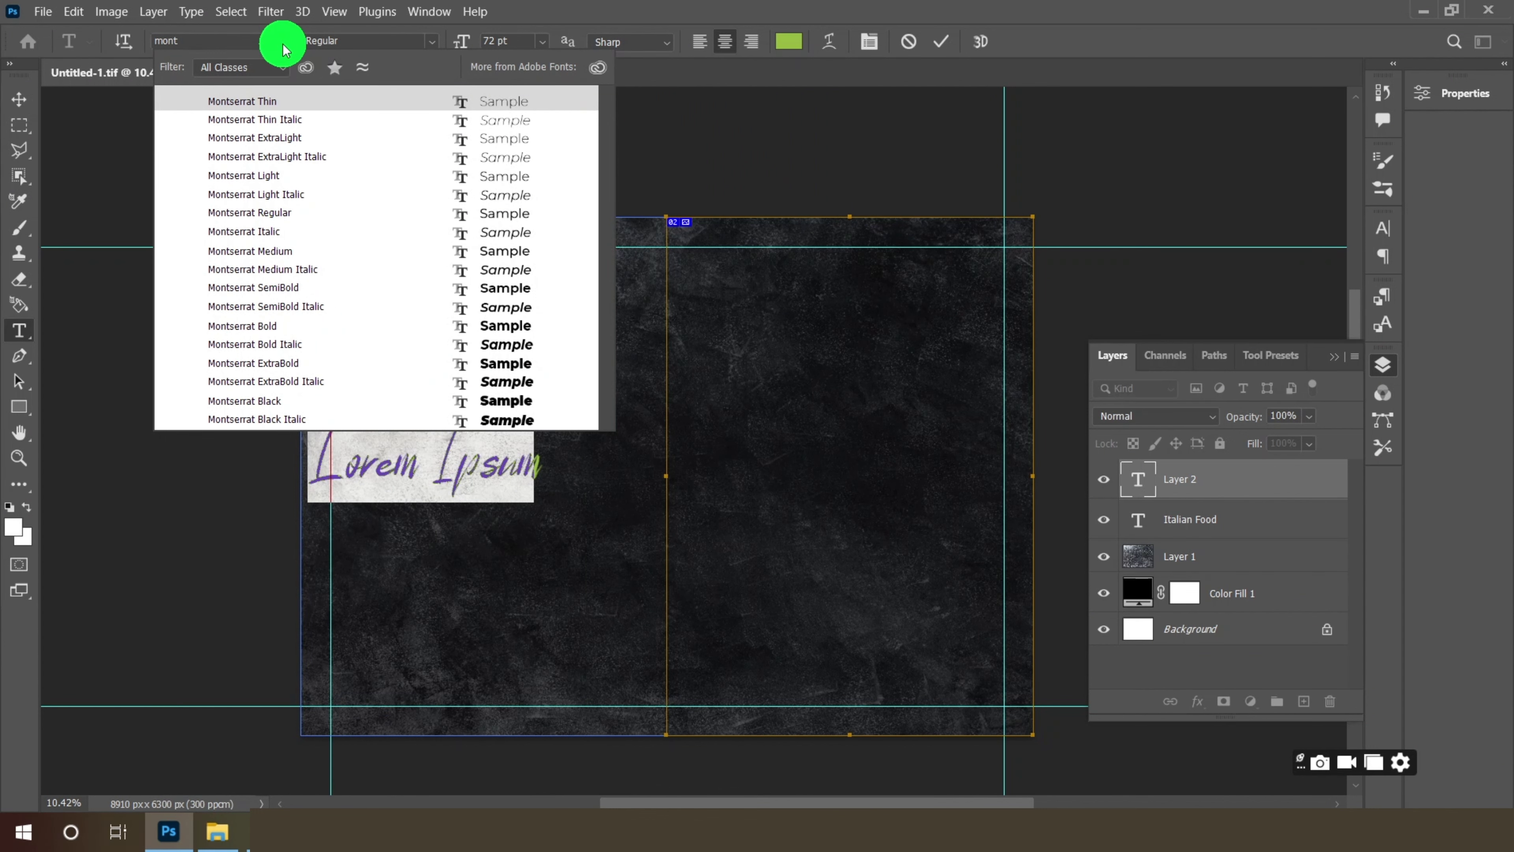
{"action": "left_click", "coordinate": [289, 363]}
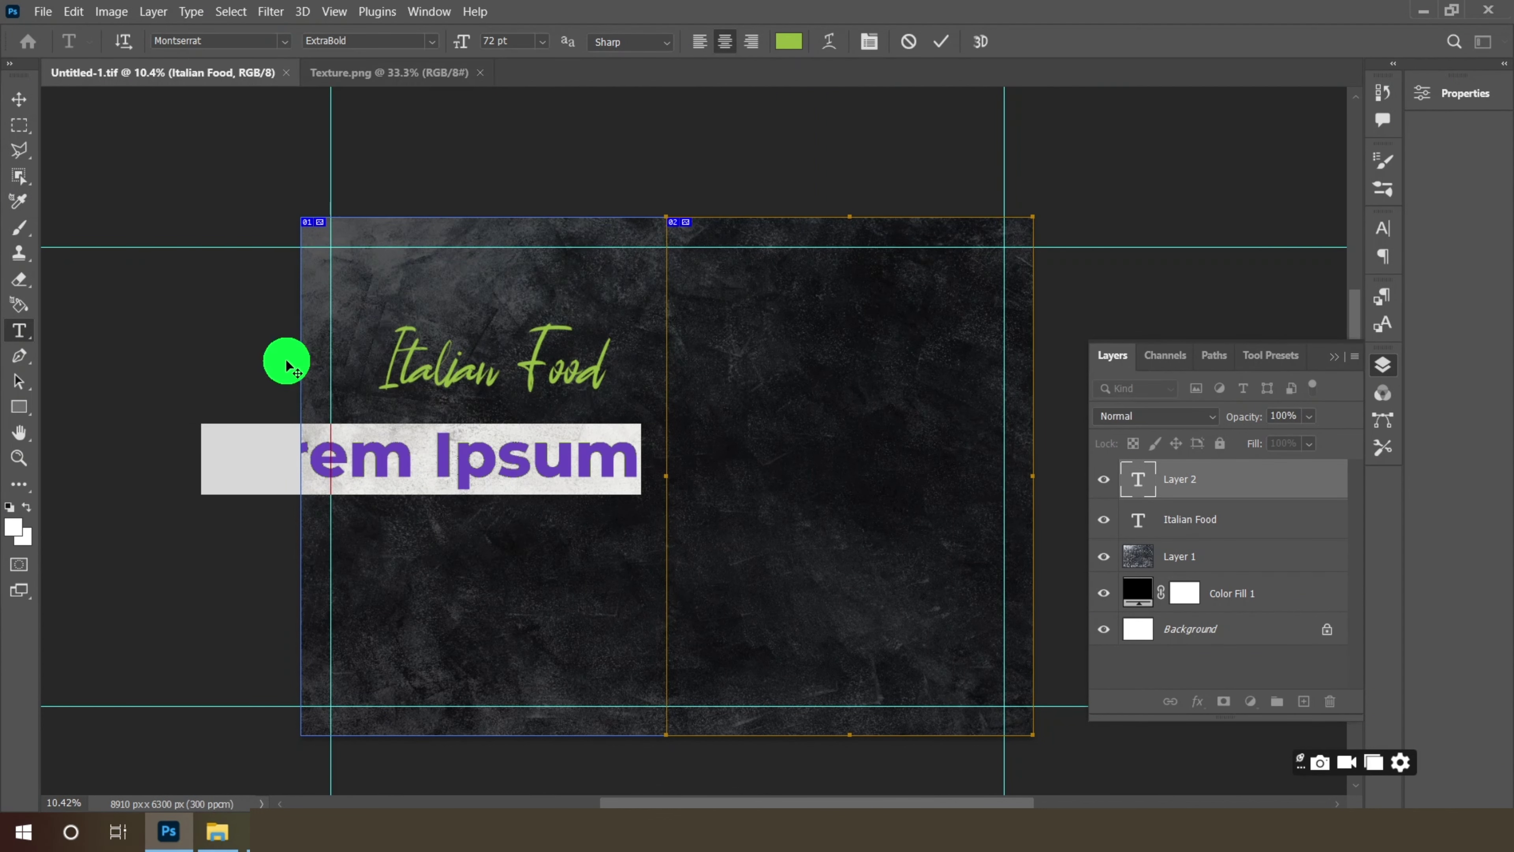
{"action": "left_click", "coordinate": [789, 40]}
{"action": "left_click_drag", "start_coordinate": [642, 173], "coordinate": [508, 113]}
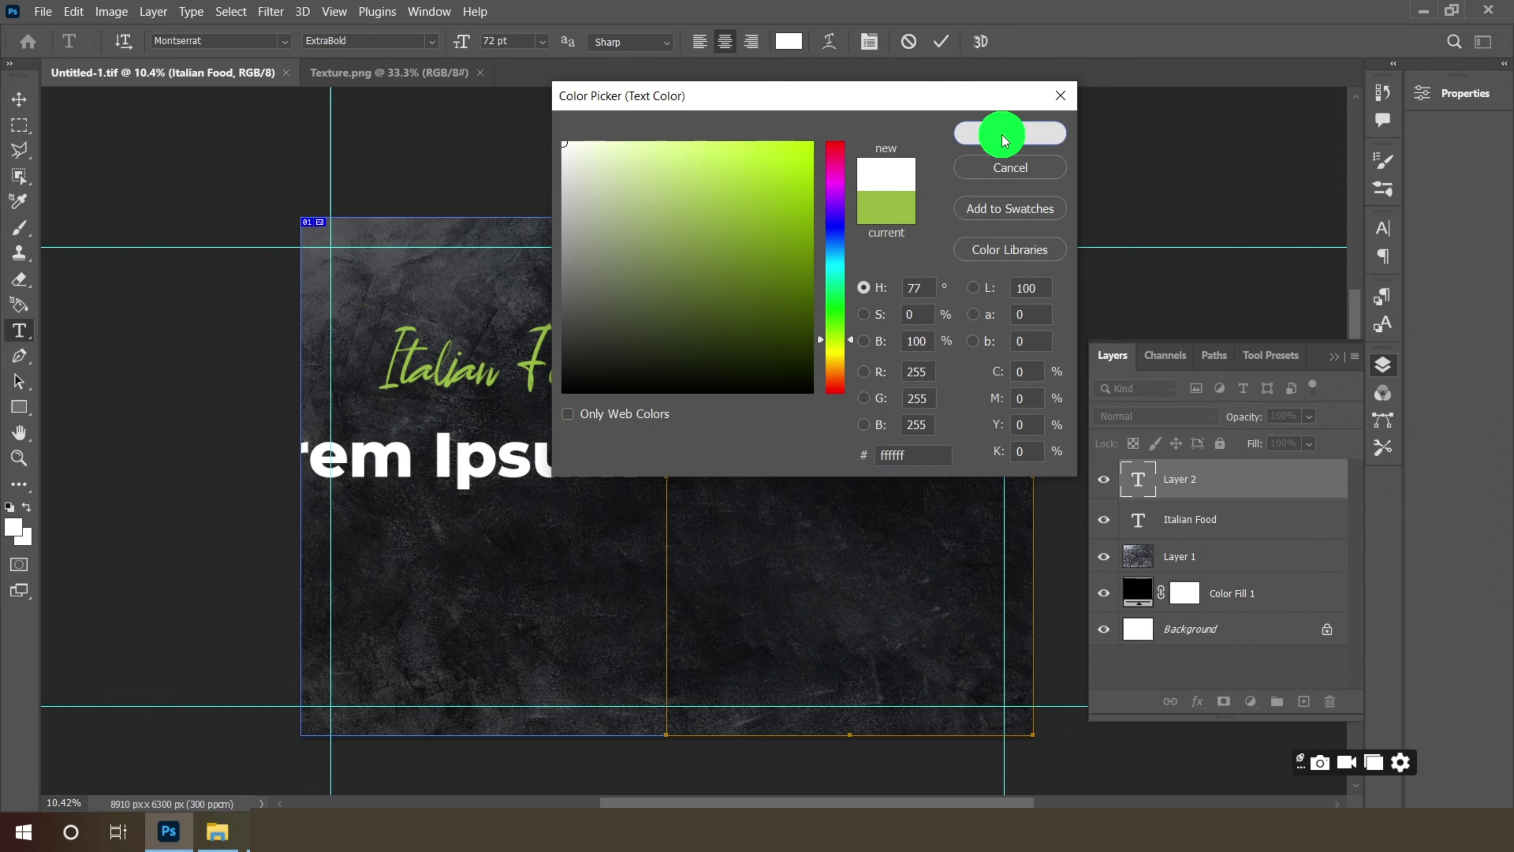
{"action": "left_click", "coordinate": [992, 128]}
{"action": "type", "text": "Pizza"}
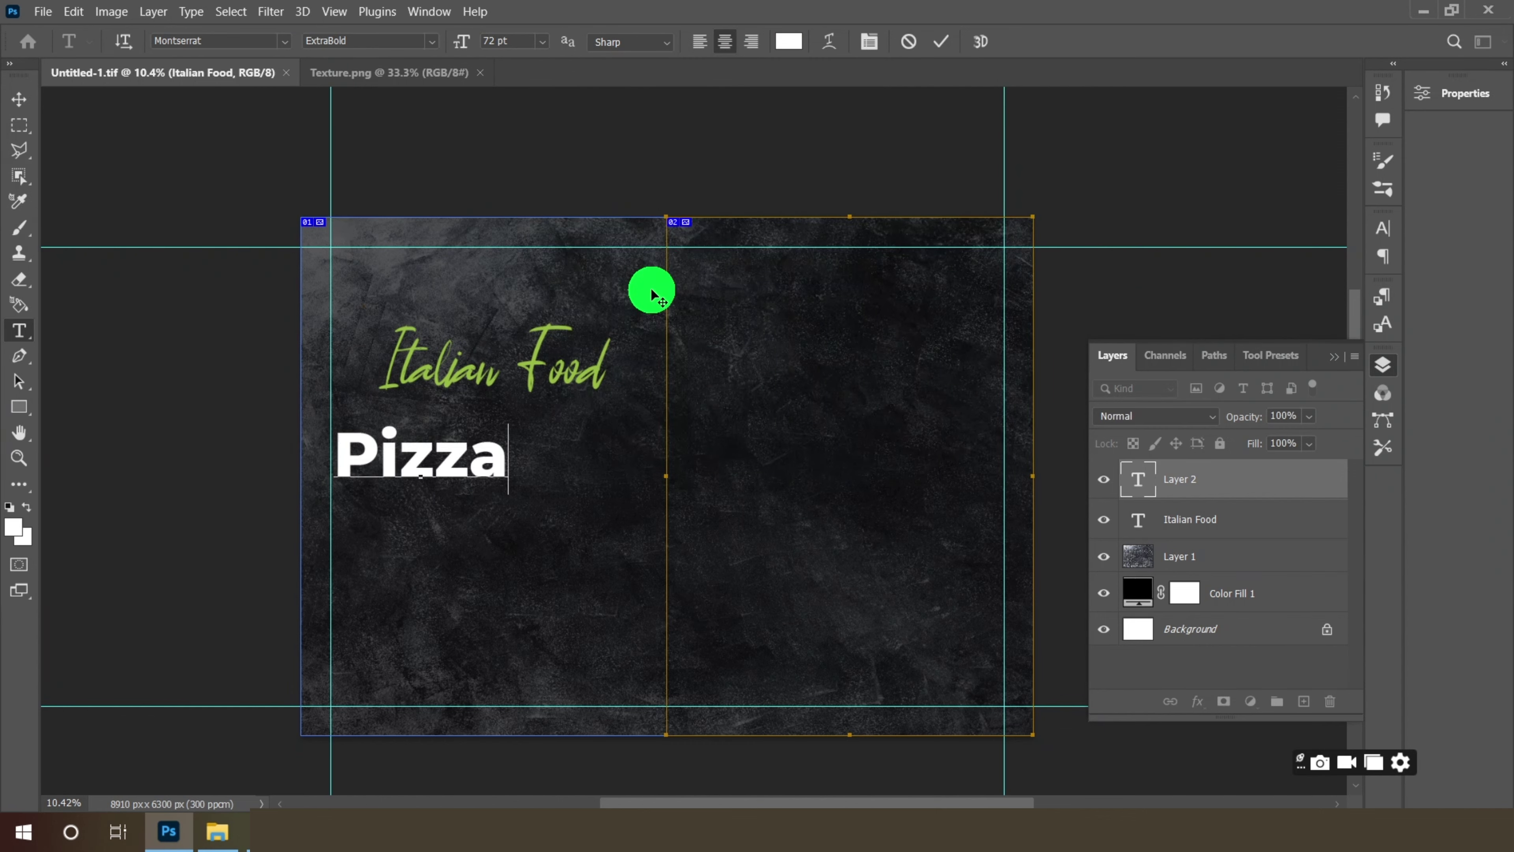
{"action": "left_click", "coordinate": [19, 99]}
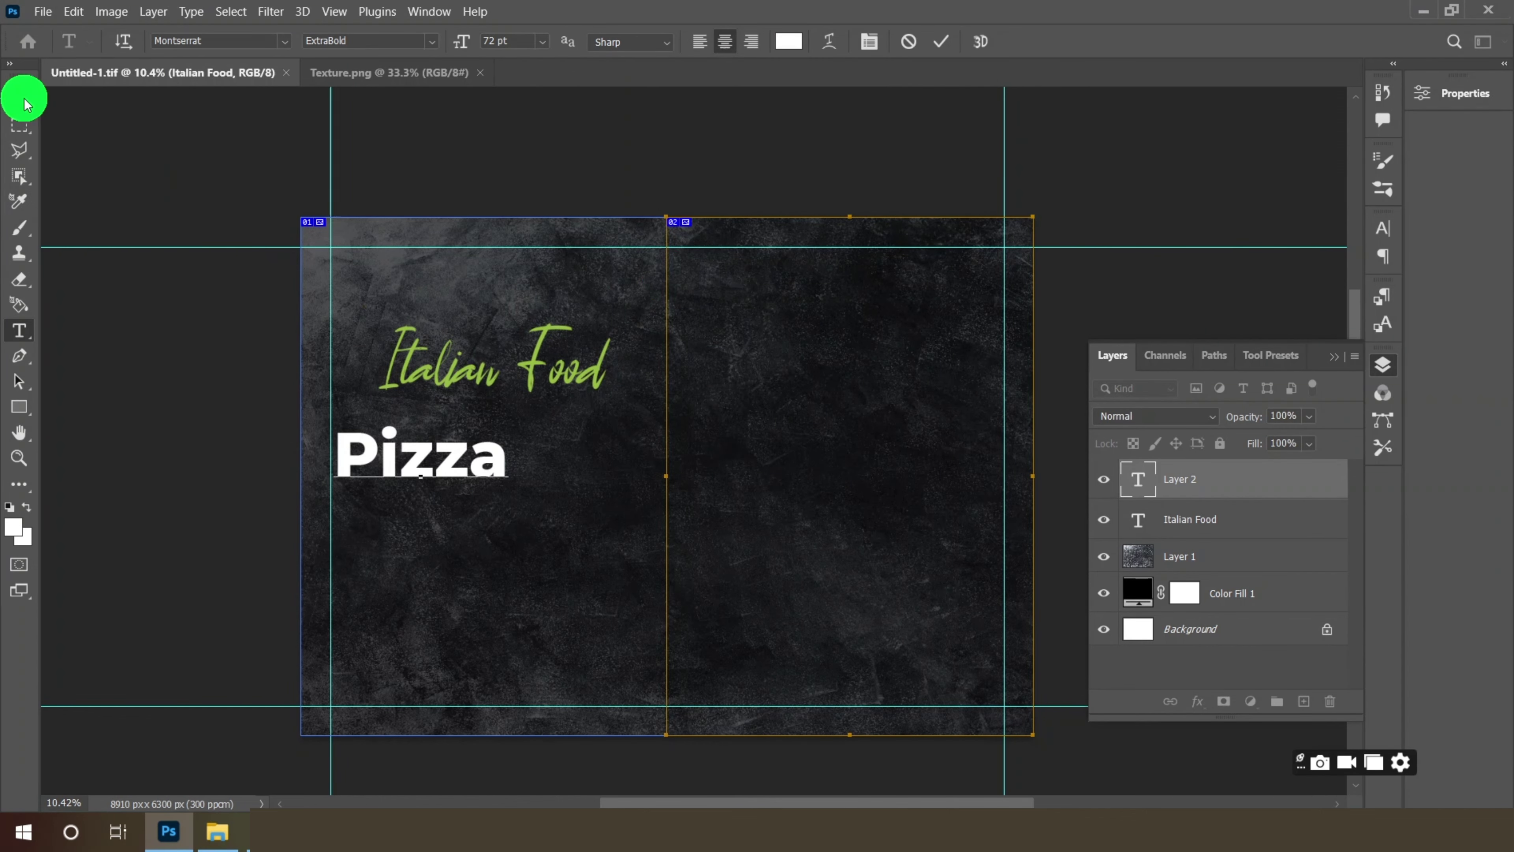
- Enlarge the Pizza text and move it up and to the right
{"action": "left_click", "coordinate": [508, 491]}
{"action": "left_click_drag", "start_coordinate": [509, 489], "coordinate": [567, 515]}
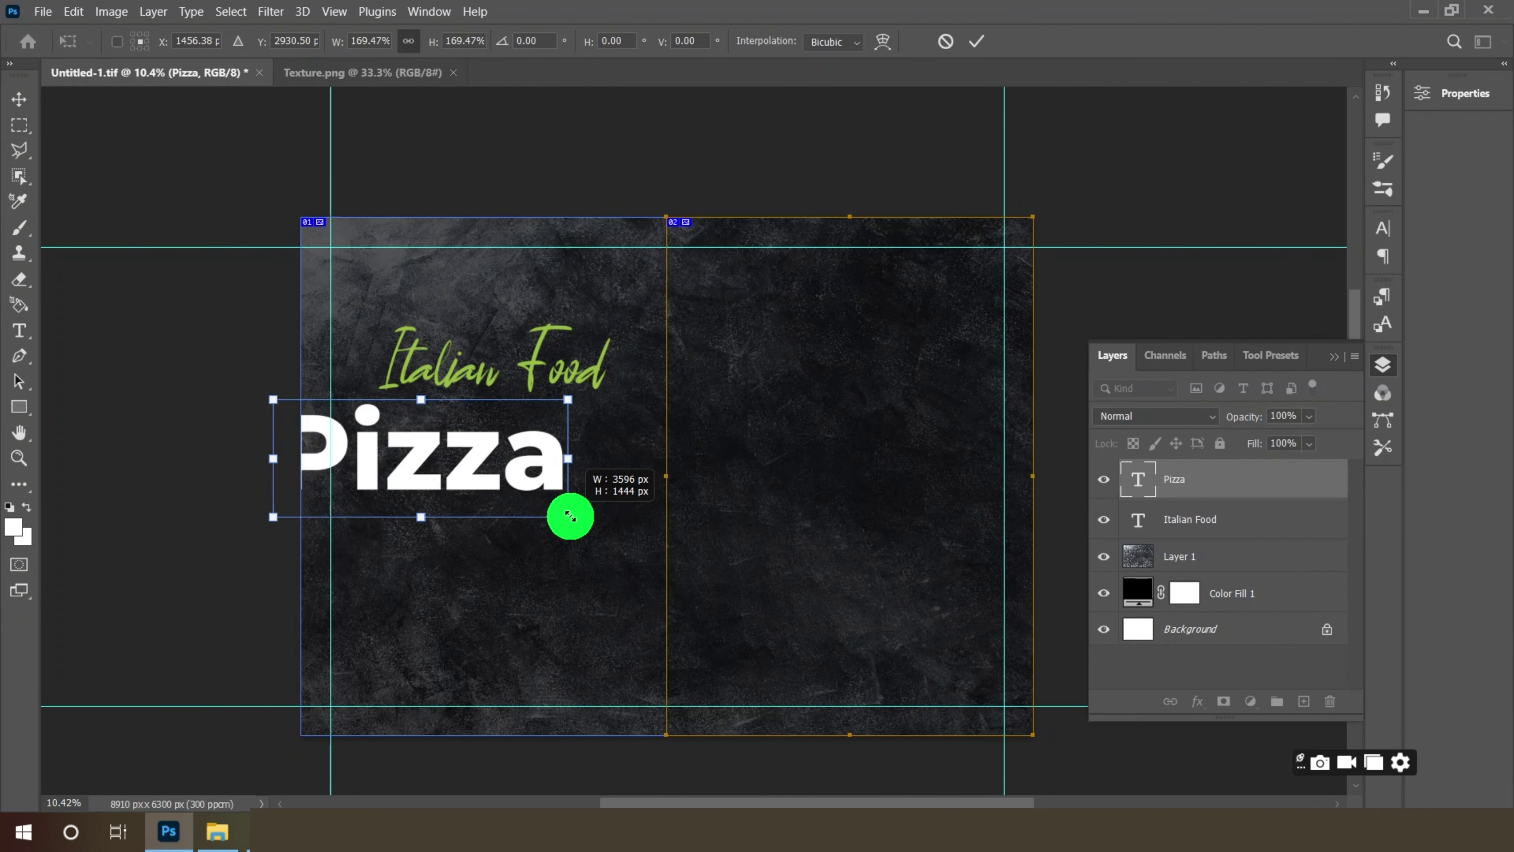
{"action": "left_click_drag", "start_coordinate": [463, 440], "coordinate": [575, 398]}
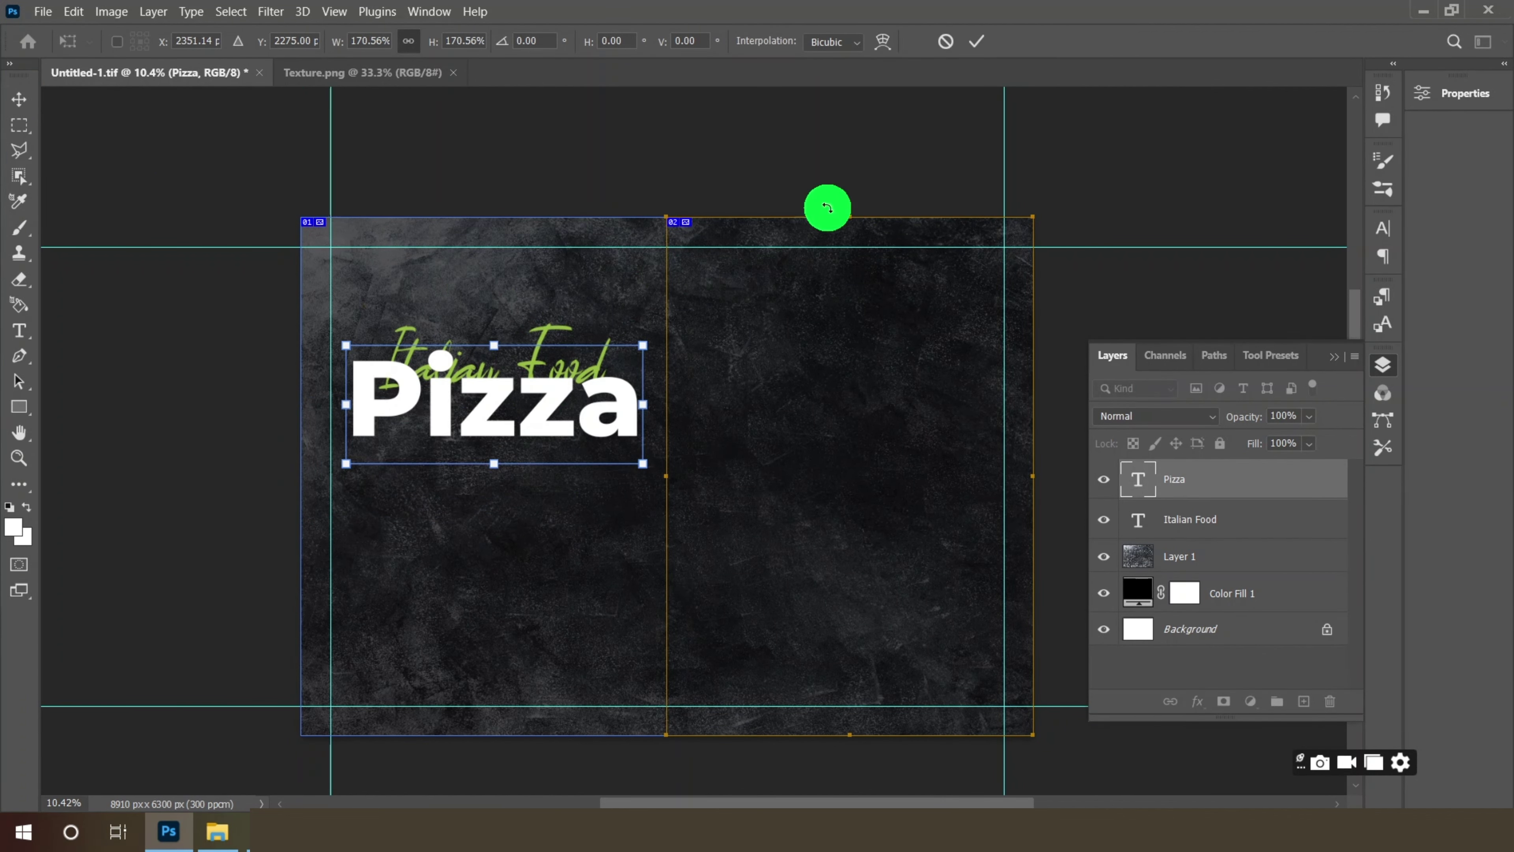
{"action": "left_click", "coordinate": [976, 41]}
- Shrink the Italian Food heading to about 87% so it sits just above Pizza
{"action": "scroll", "coordinate": [533, 395], "scroll_direction": "up", "scroll_amount": 1}
{"action": "scroll", "coordinate": [470, 442], "scroll_direction": "up", "scroll_amount": 1}
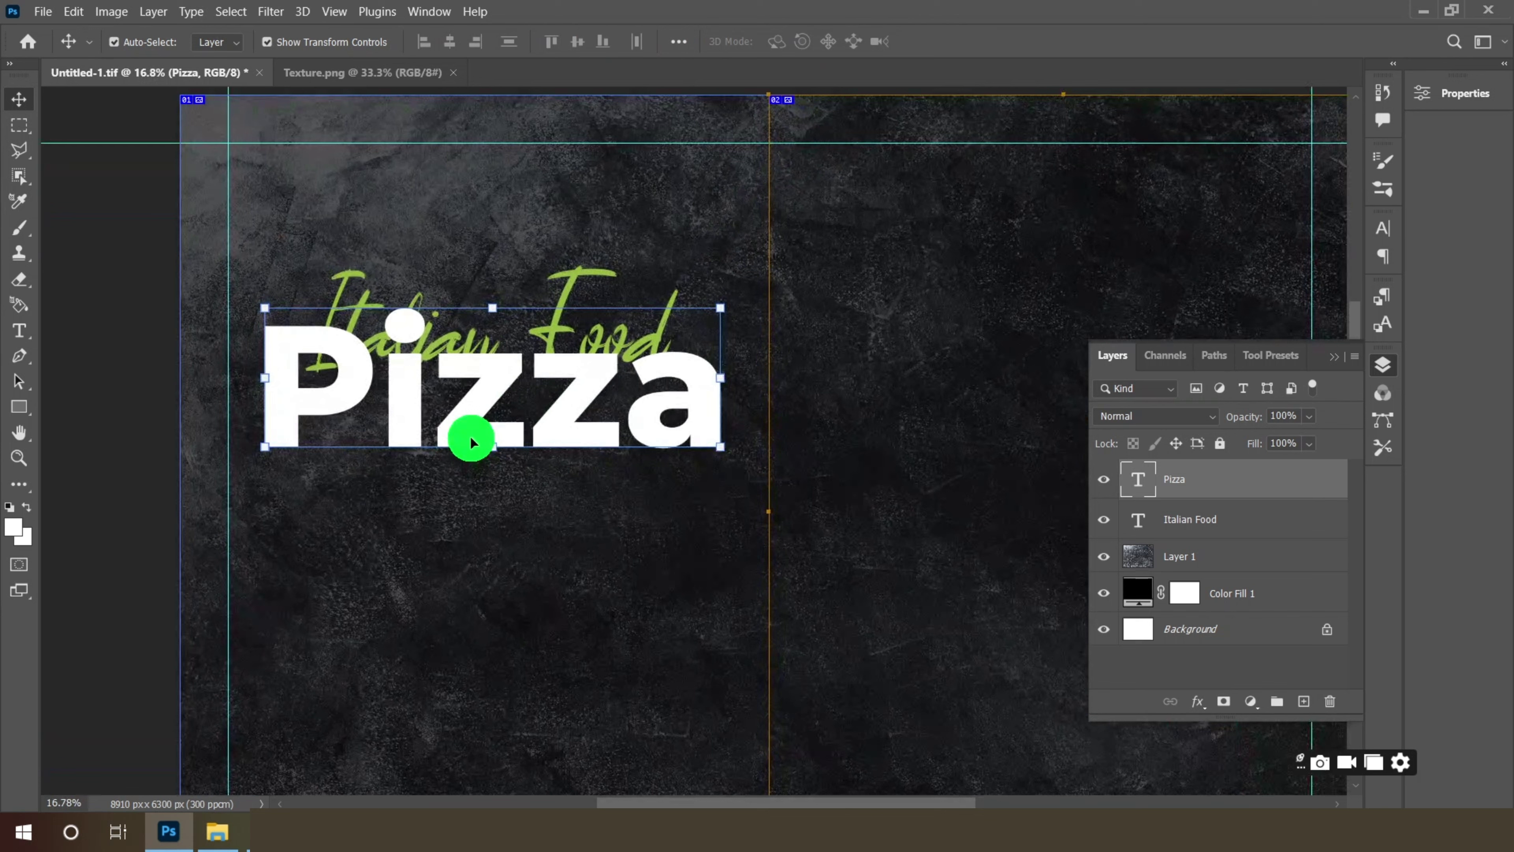
{"action": "left_click", "coordinate": [1170, 522]}
{"action": "left_click_drag", "start_coordinate": [677, 264], "coordinate": [555, 287]}
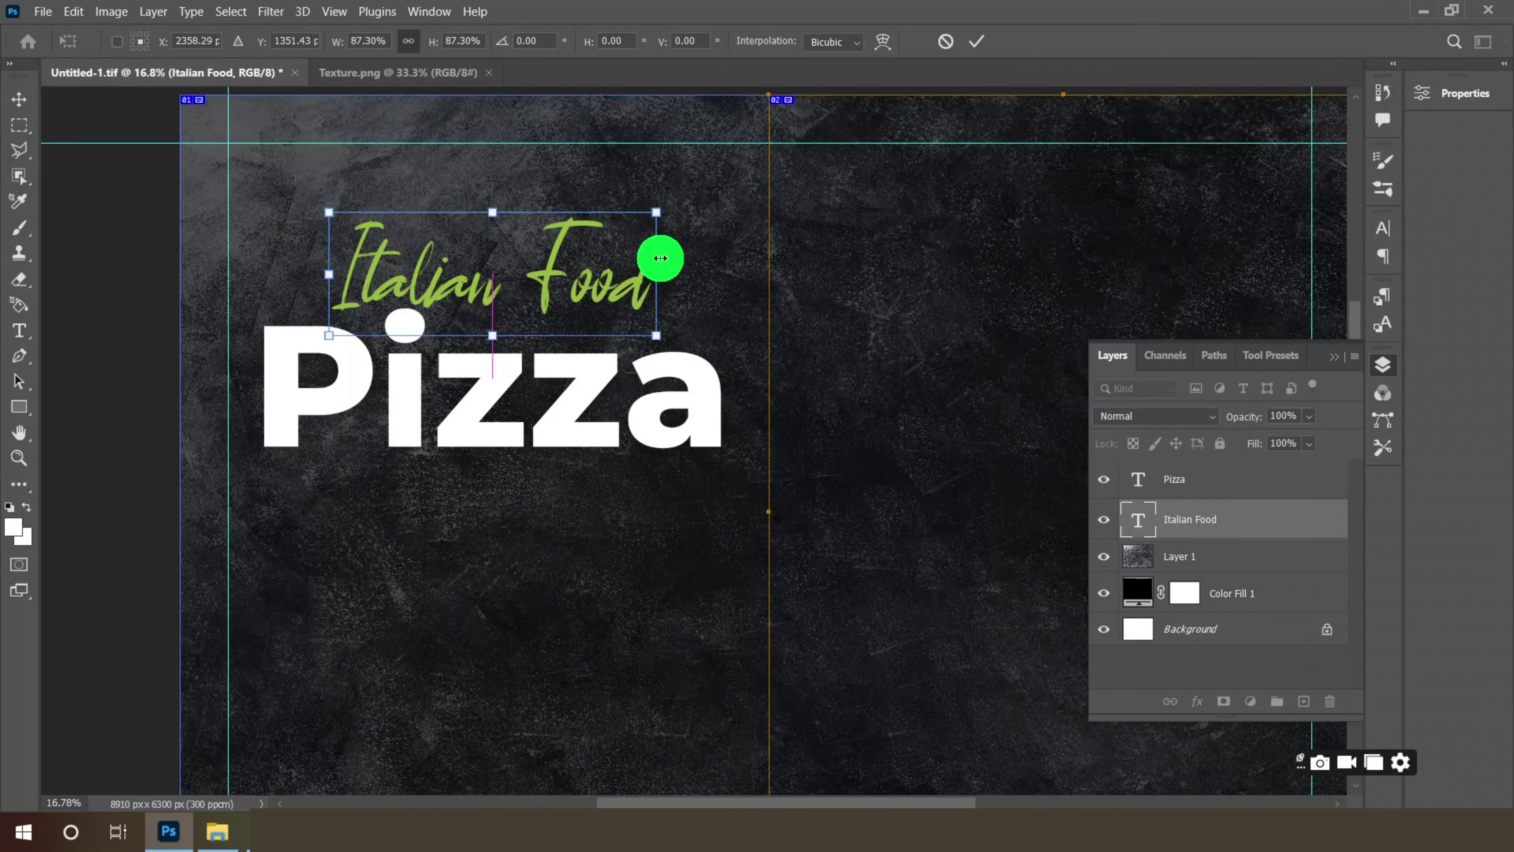
{"action": "left_click", "coordinate": [976, 41]}
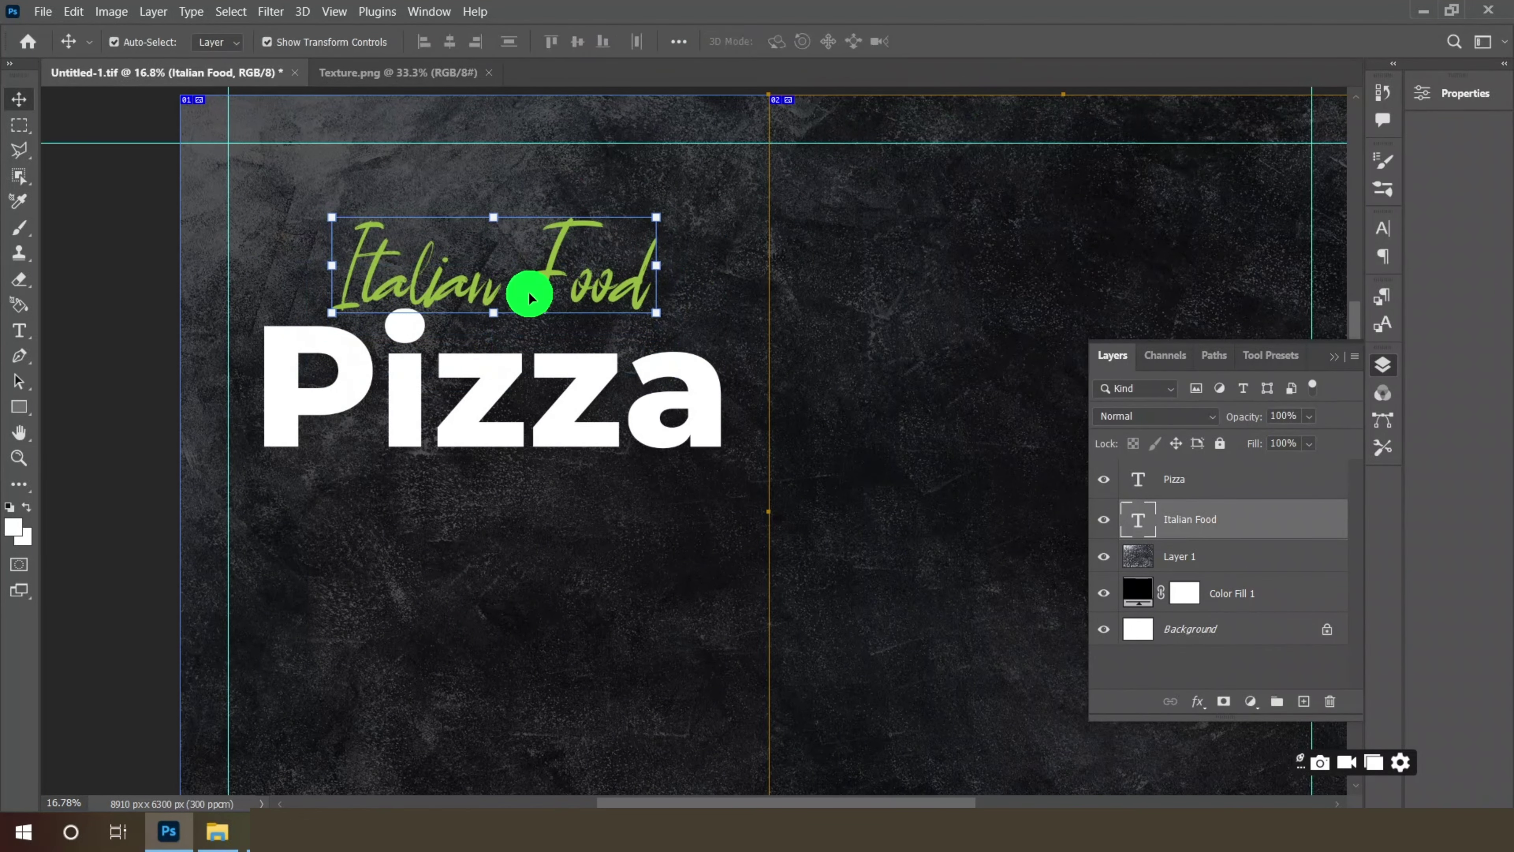
{"action": "left_click", "coordinate": [209, 832]}
- Bring the AI-generated pizza photo into the menu, stacked above and overlapping the Pizza heading
{"action": "left_click", "coordinate": [220, 268]}
{"action": "left_click_drag", "start_coordinate": [219, 268], "coordinate": [453, 74]}
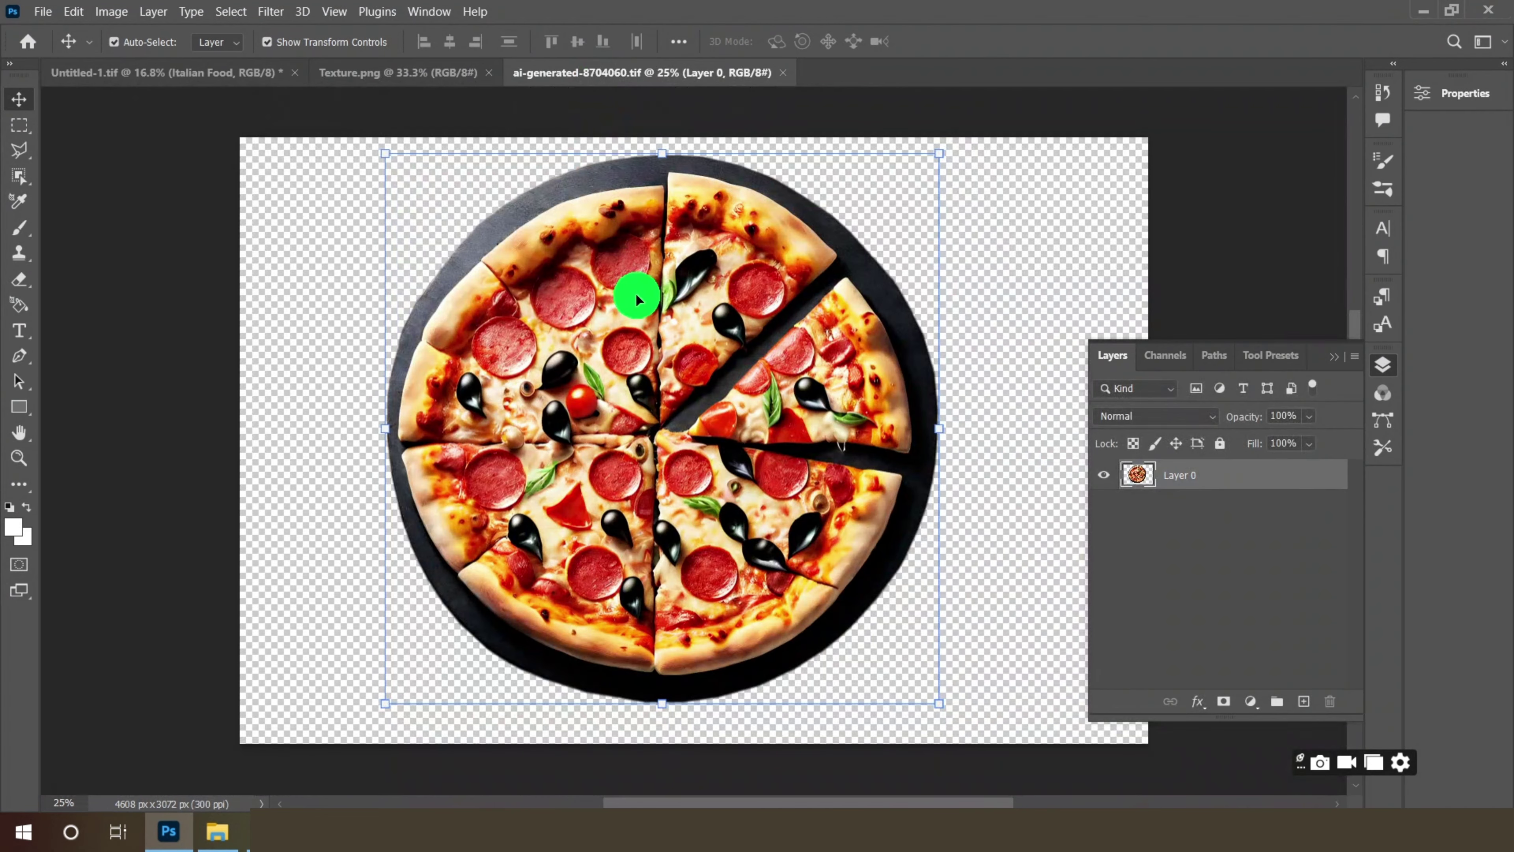
{"action": "left_click_drag", "start_coordinate": [637, 298], "coordinate": [492, 552]}
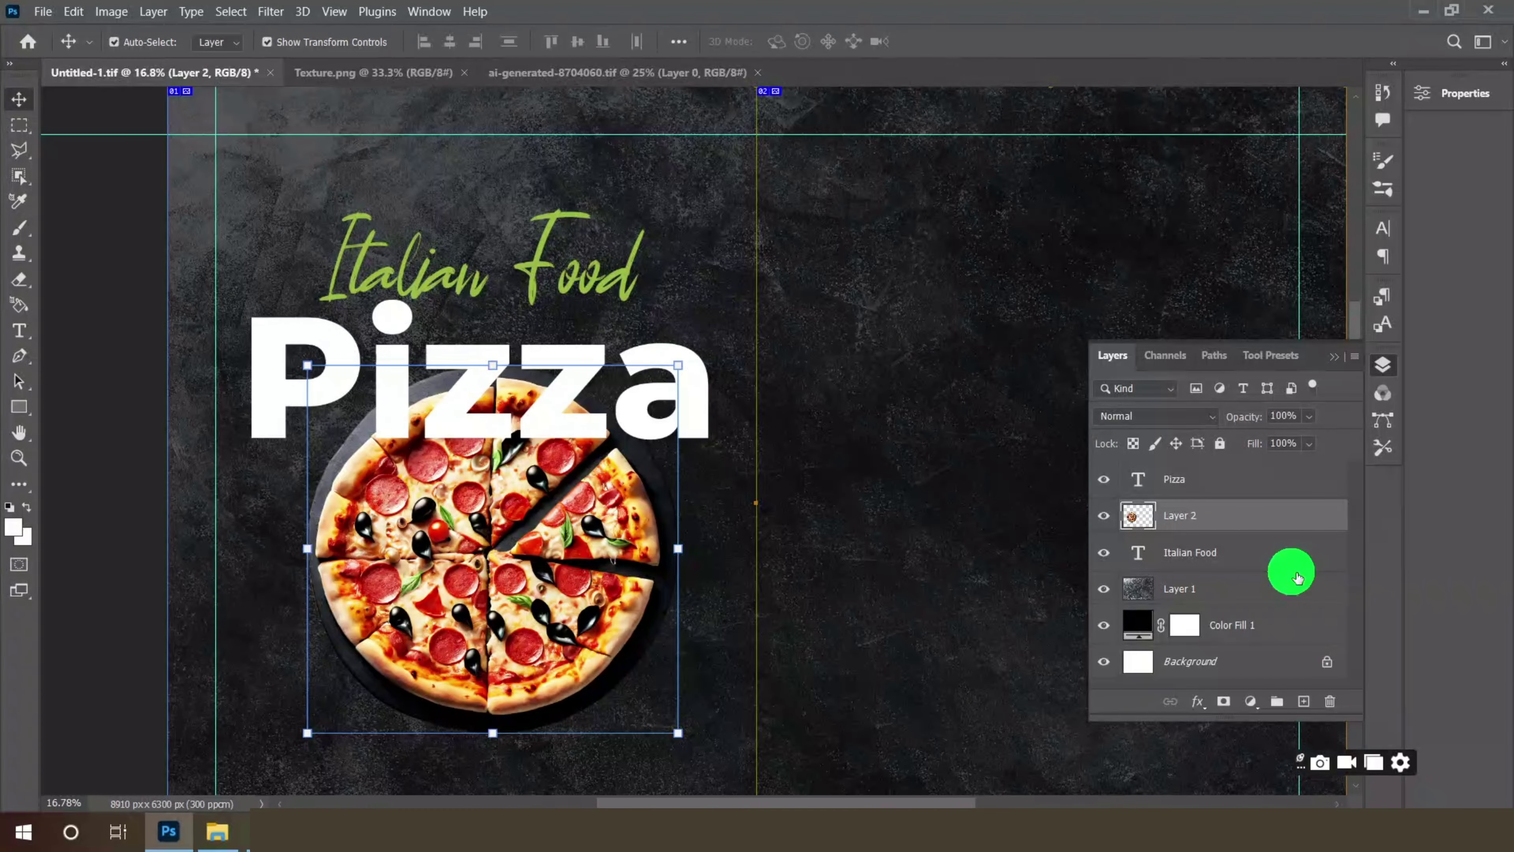
{"action": "left_click_drag", "start_coordinate": [1251, 515], "coordinate": [1247, 476]}
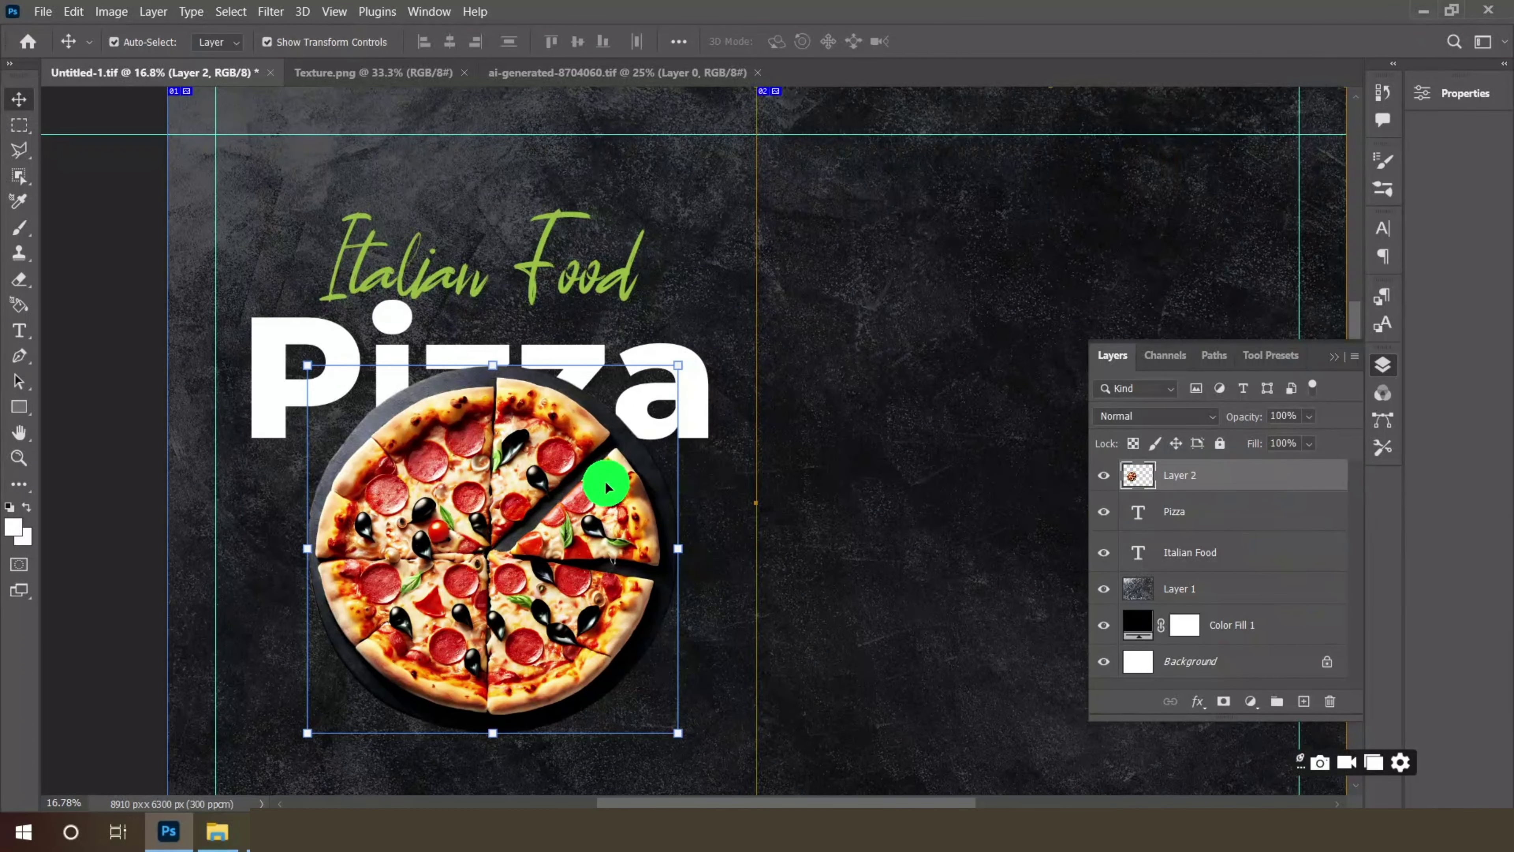
{"action": "left_click_drag", "start_coordinate": [509, 445], "coordinate": [513, 481]}
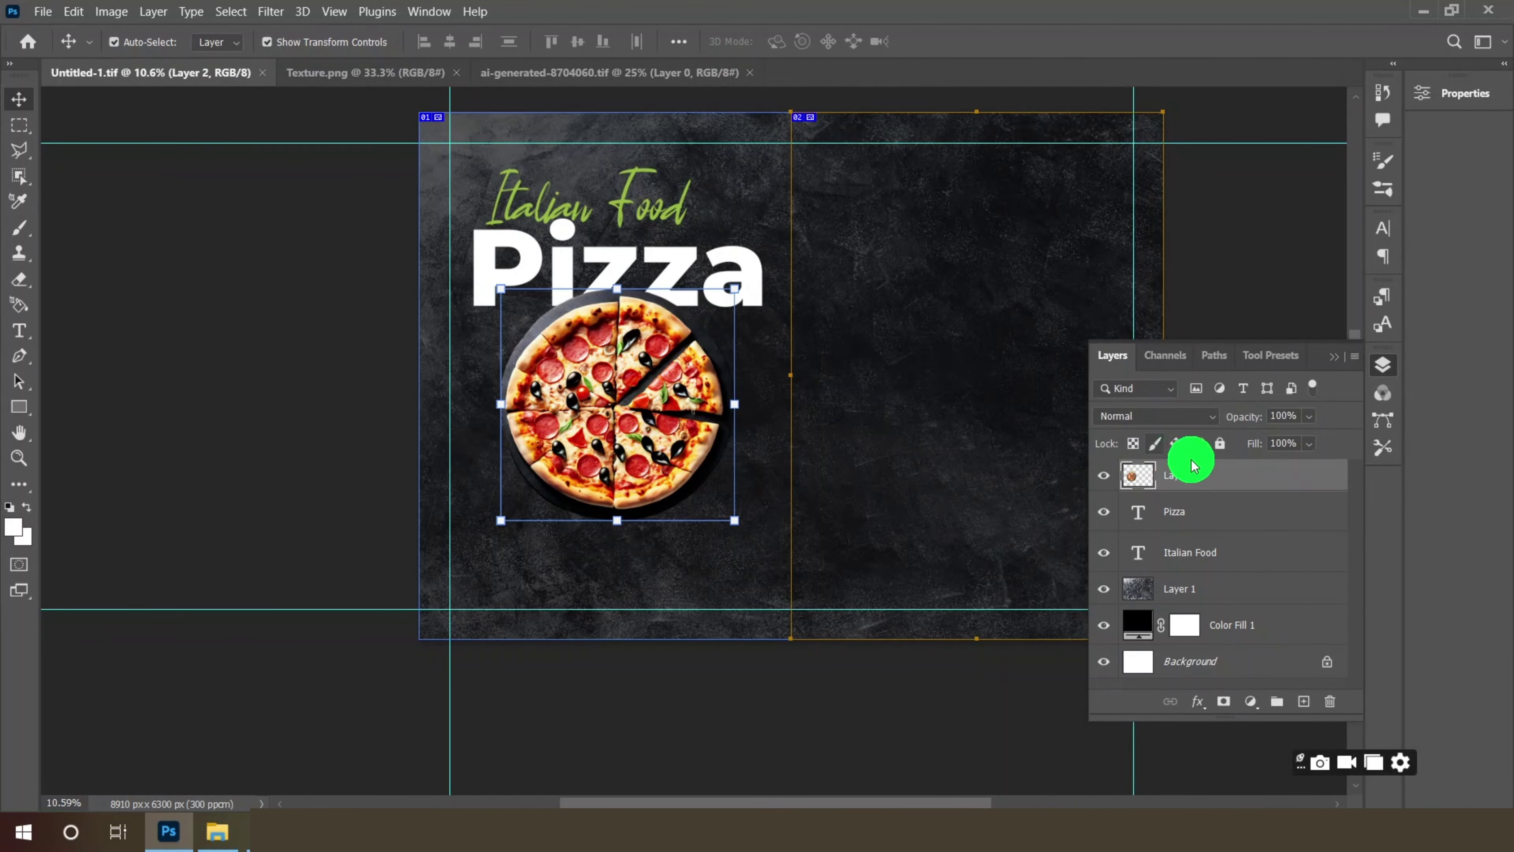
{"action": "left_click", "coordinate": [1197, 703]}
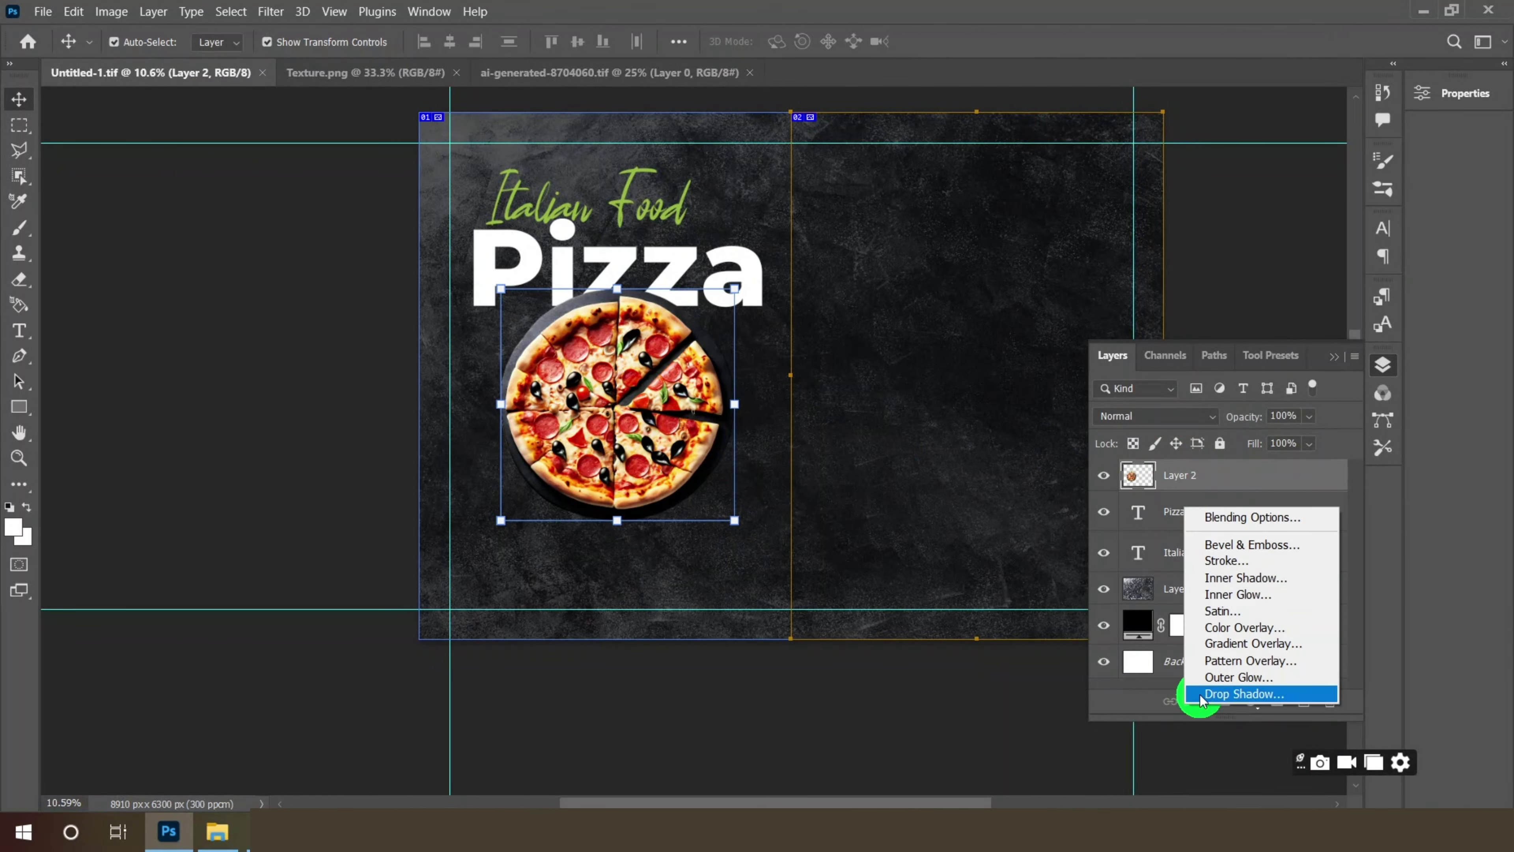
- Give the pizza a black Multiply drop shadow: 55% opacity, 33 px distance, 155 px size
{"action": "left_click", "coordinate": [1218, 520]}
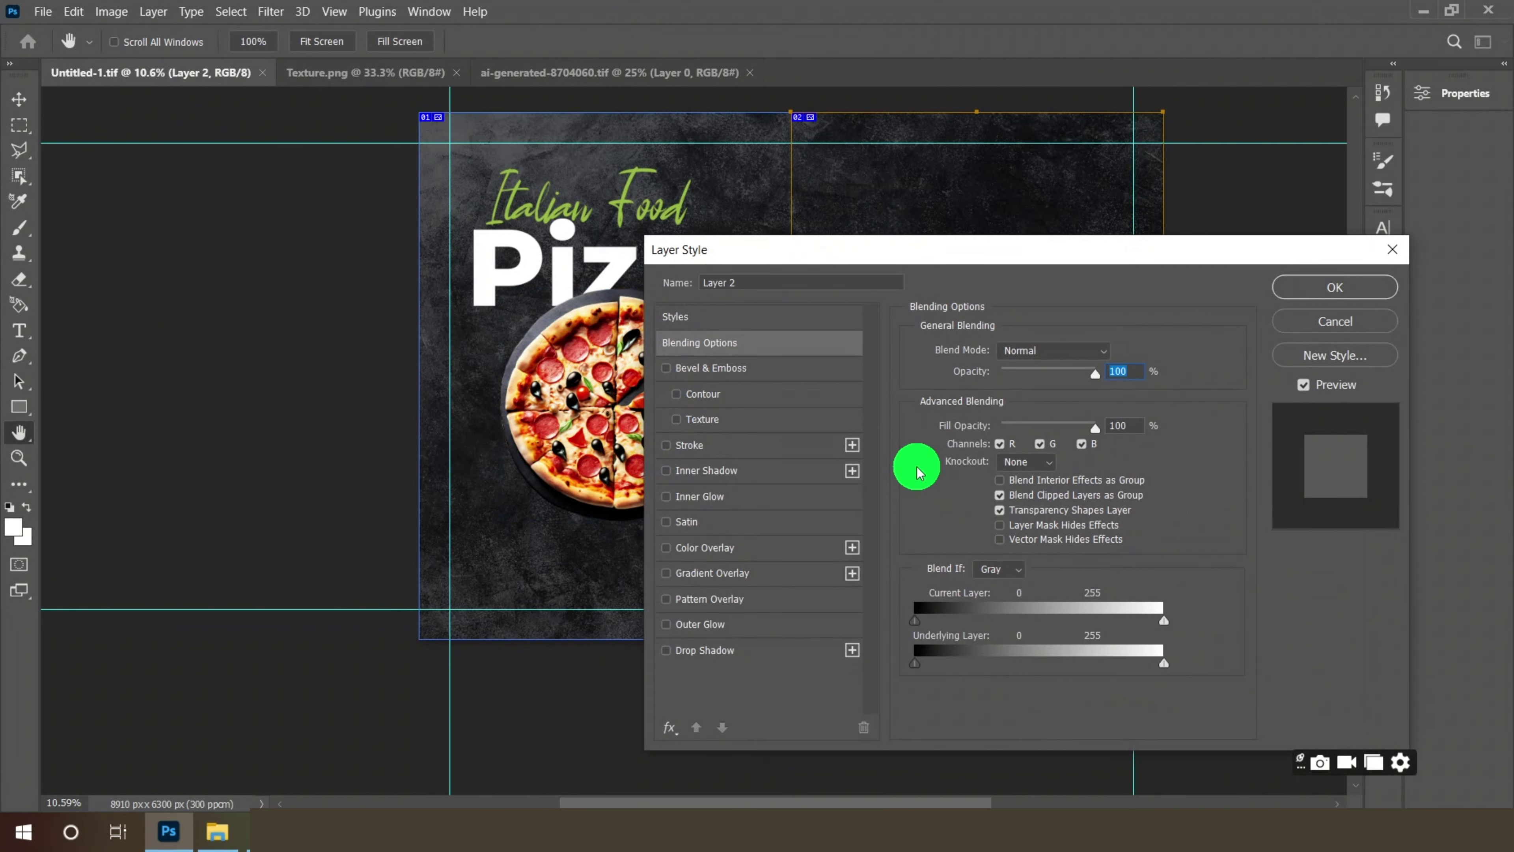
{"action": "left_click", "coordinate": [726, 651]}
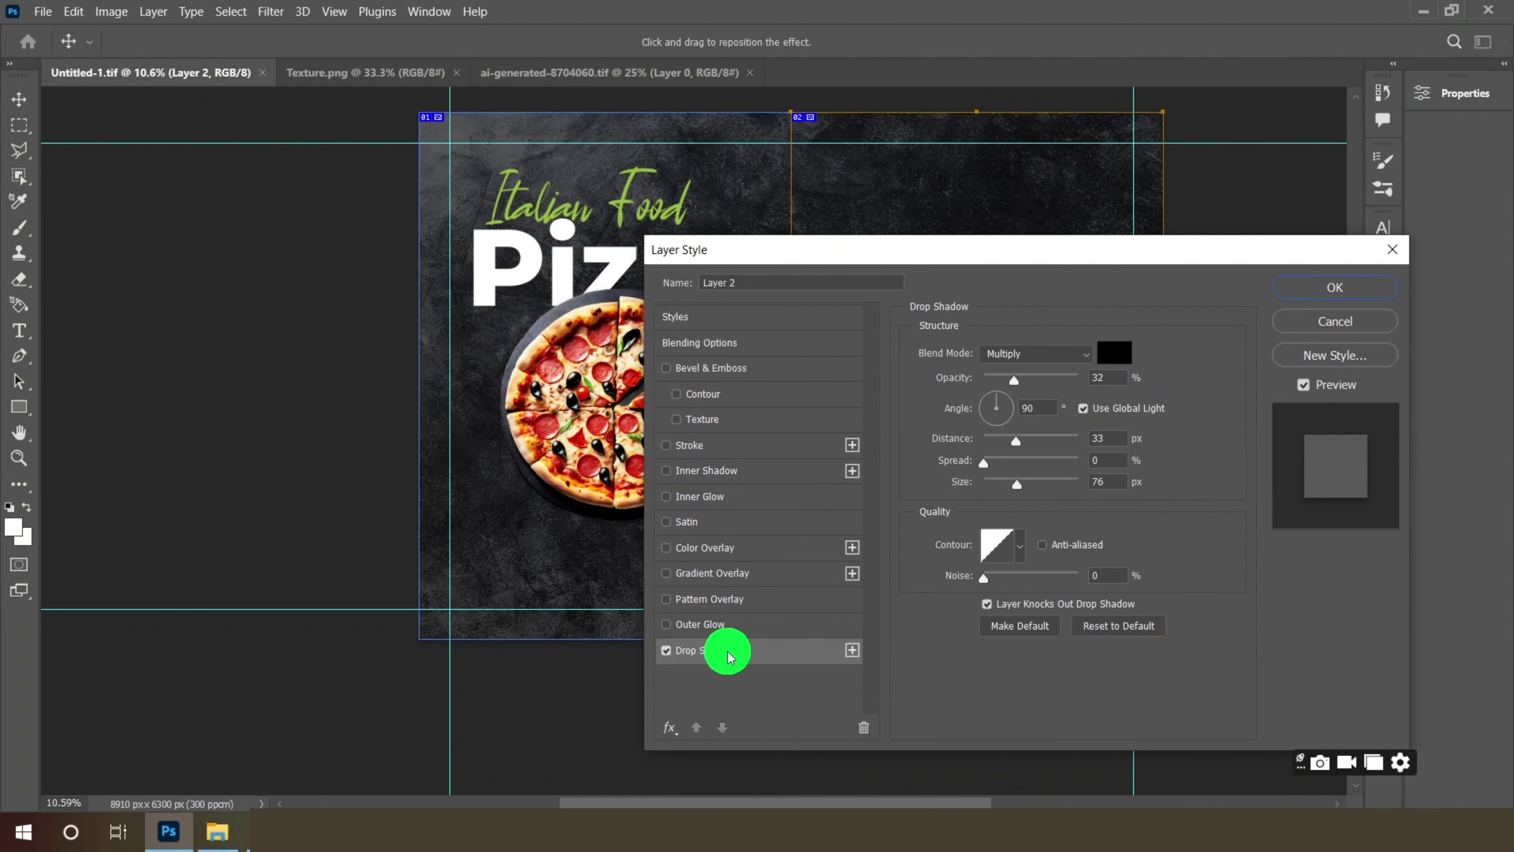
{"action": "left_click", "coordinate": [1027, 355]}
{"action": "left_click", "coordinate": [1114, 357]}
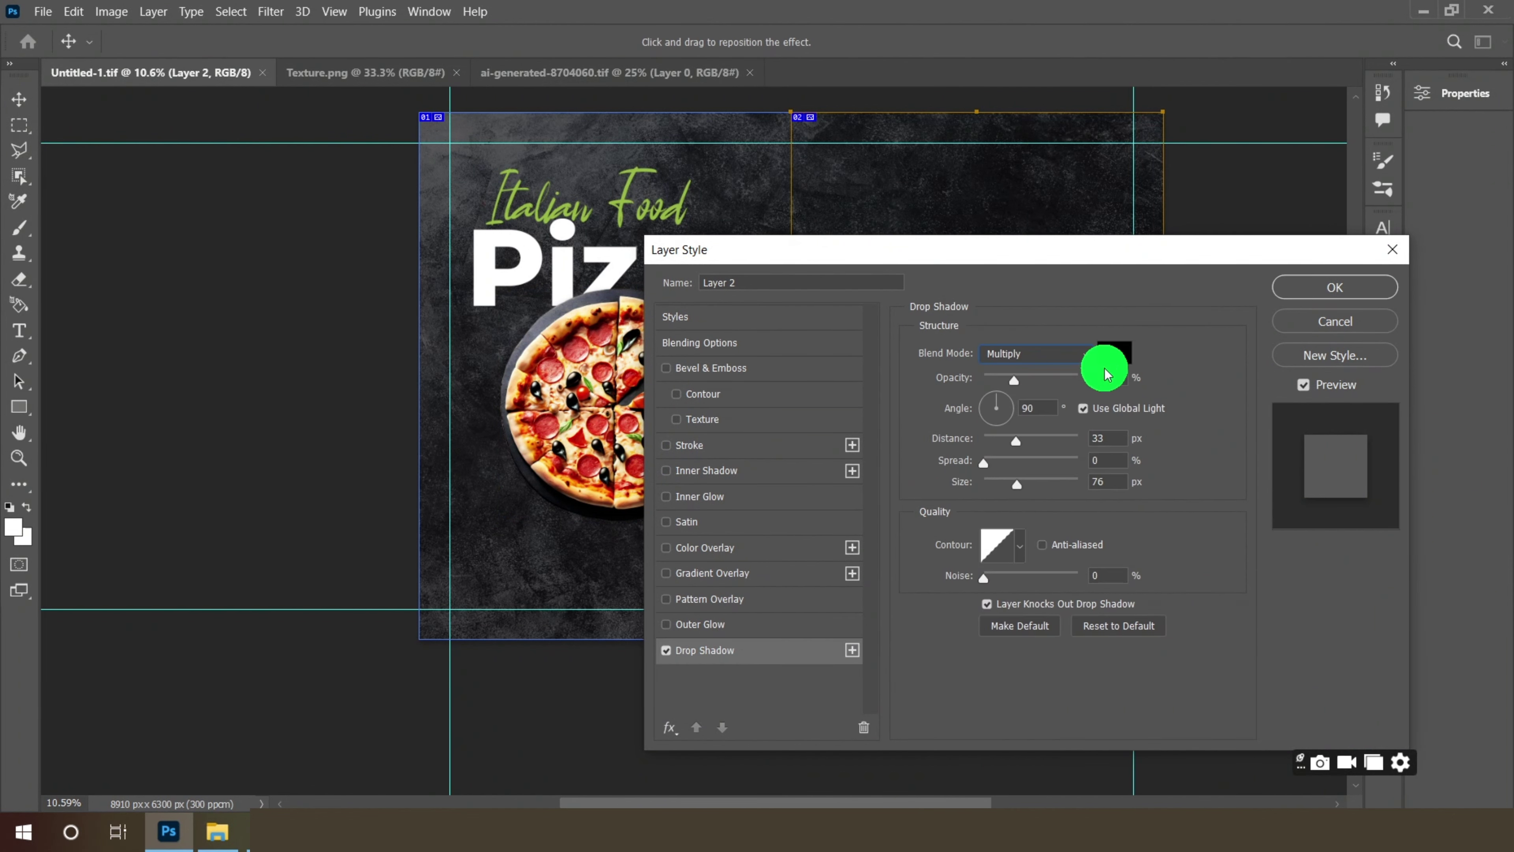
{"action": "left_click", "coordinate": [1010, 133]}
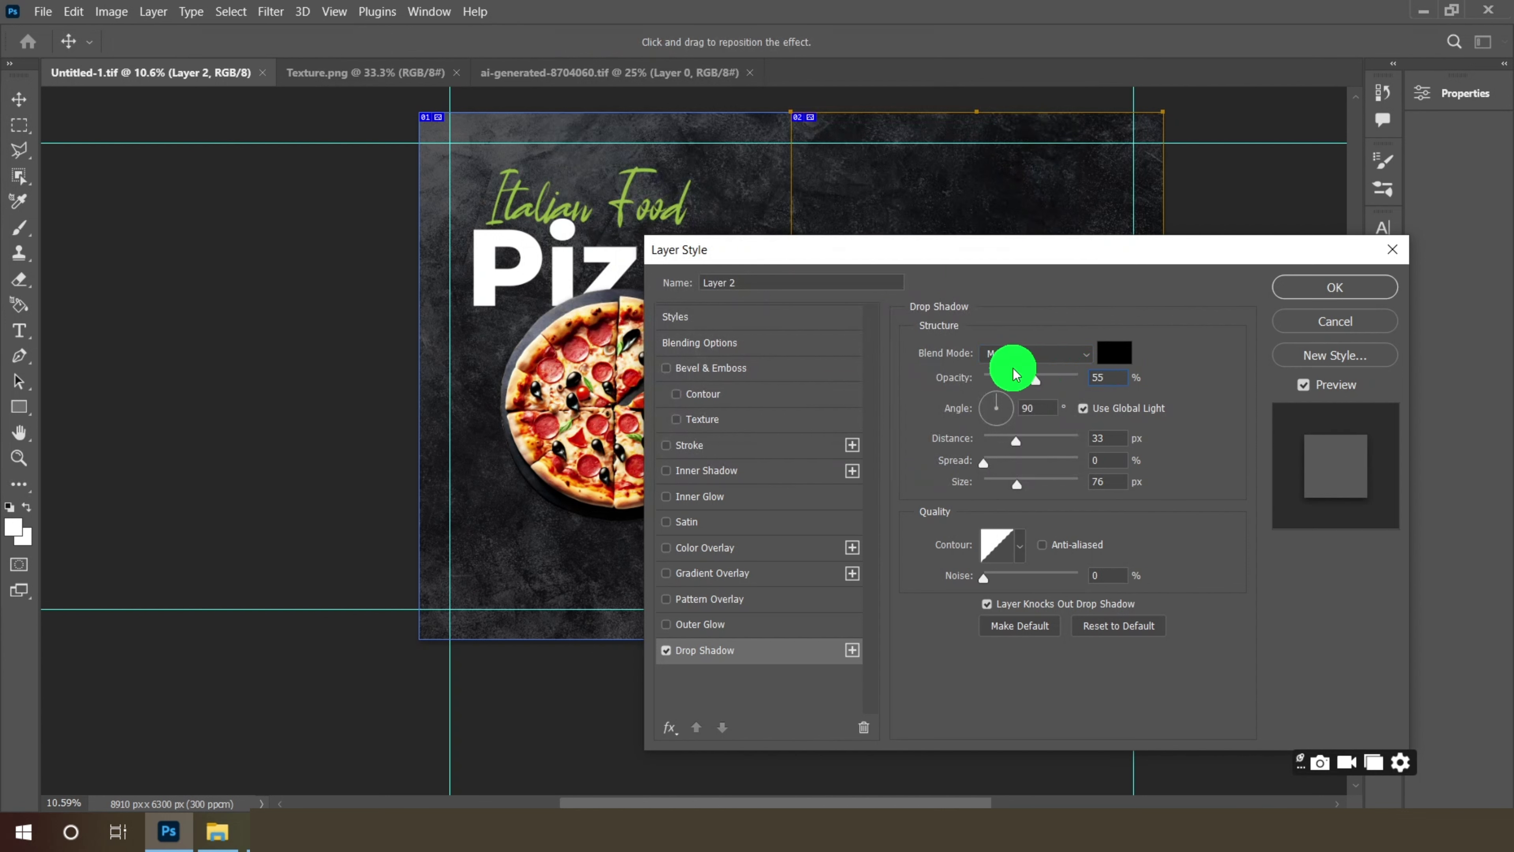
{"action": "key", "text": "Tab"}
{"action": "key", "text": "Tab"}
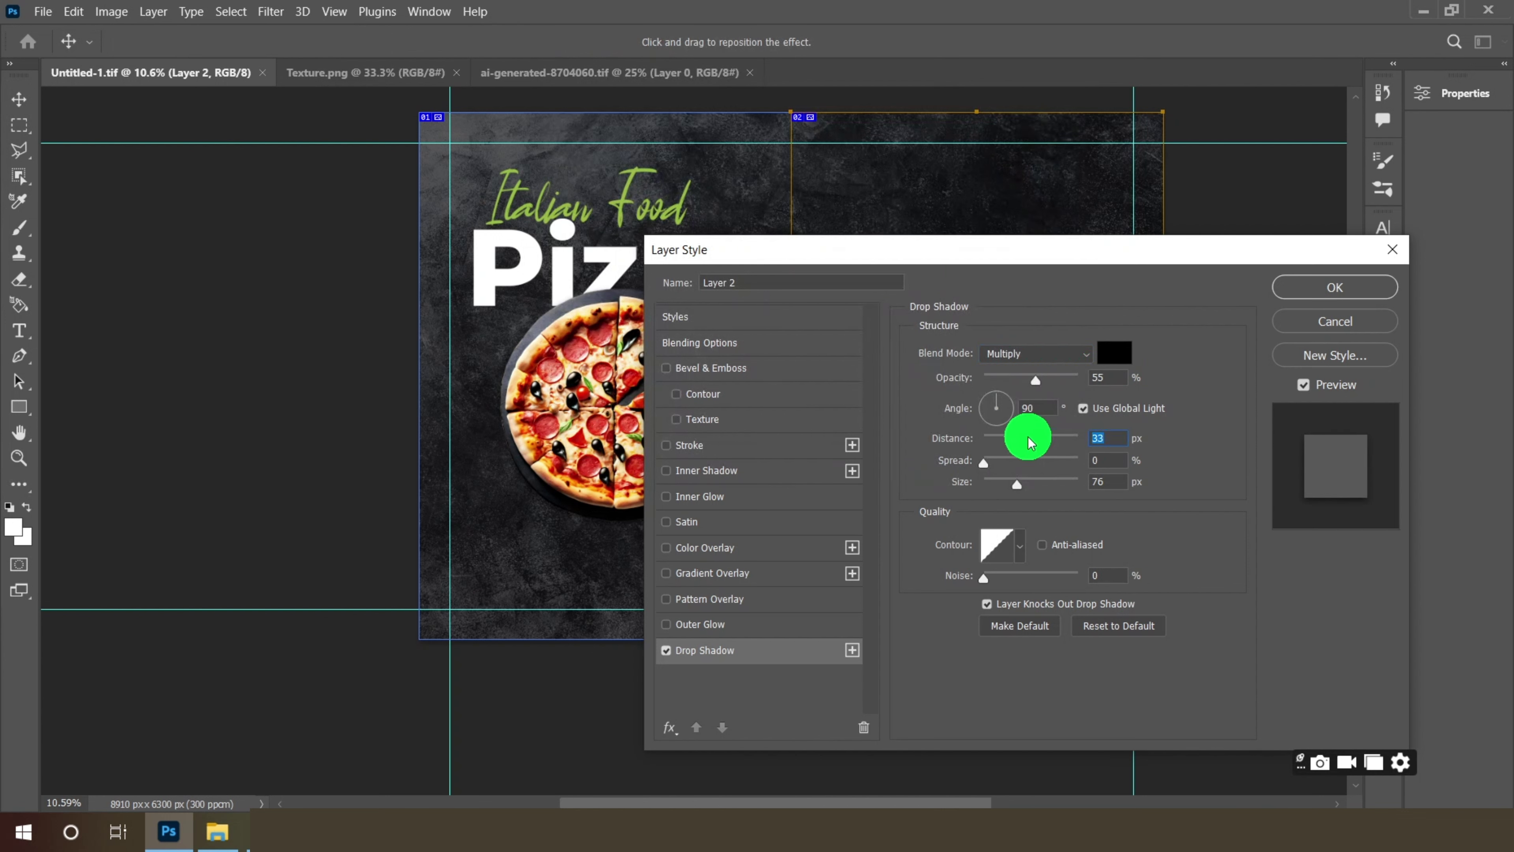
{"action": "left_click_drag", "start_coordinate": [1109, 459], "coordinate": [1028, 462]}
{"action": "left_click_drag", "start_coordinate": [939, 258], "coordinate": [1068, 149]}
{"action": "left_click_drag", "start_coordinate": [1148, 374], "coordinate": [1174, 376]}
{"action": "left_click_drag", "start_coordinate": [1114, 144], "coordinate": [1013, 138]}
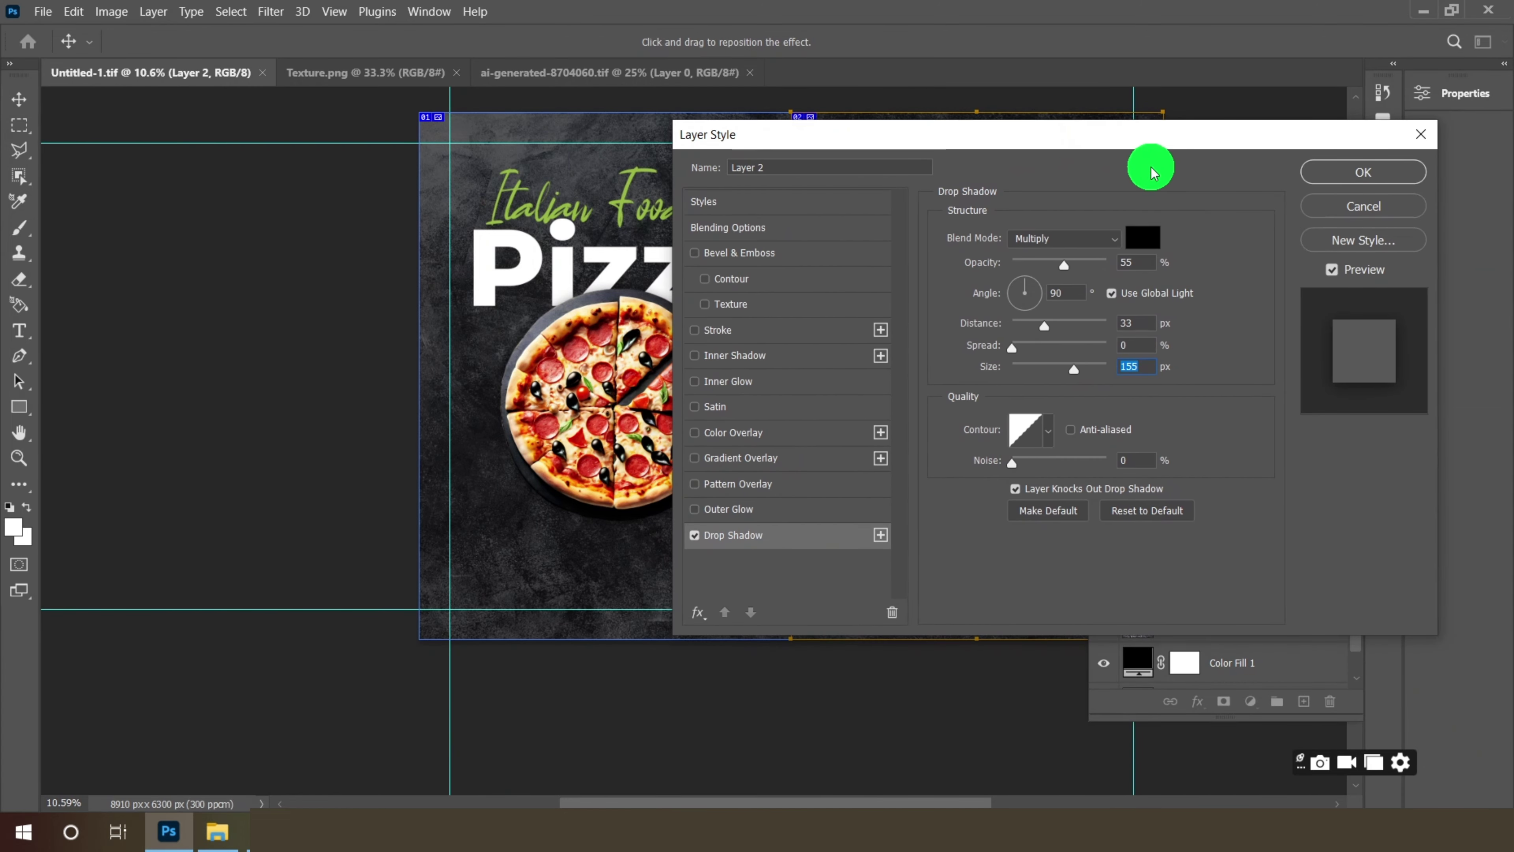
{"action": "left_click", "coordinate": [1360, 177]}
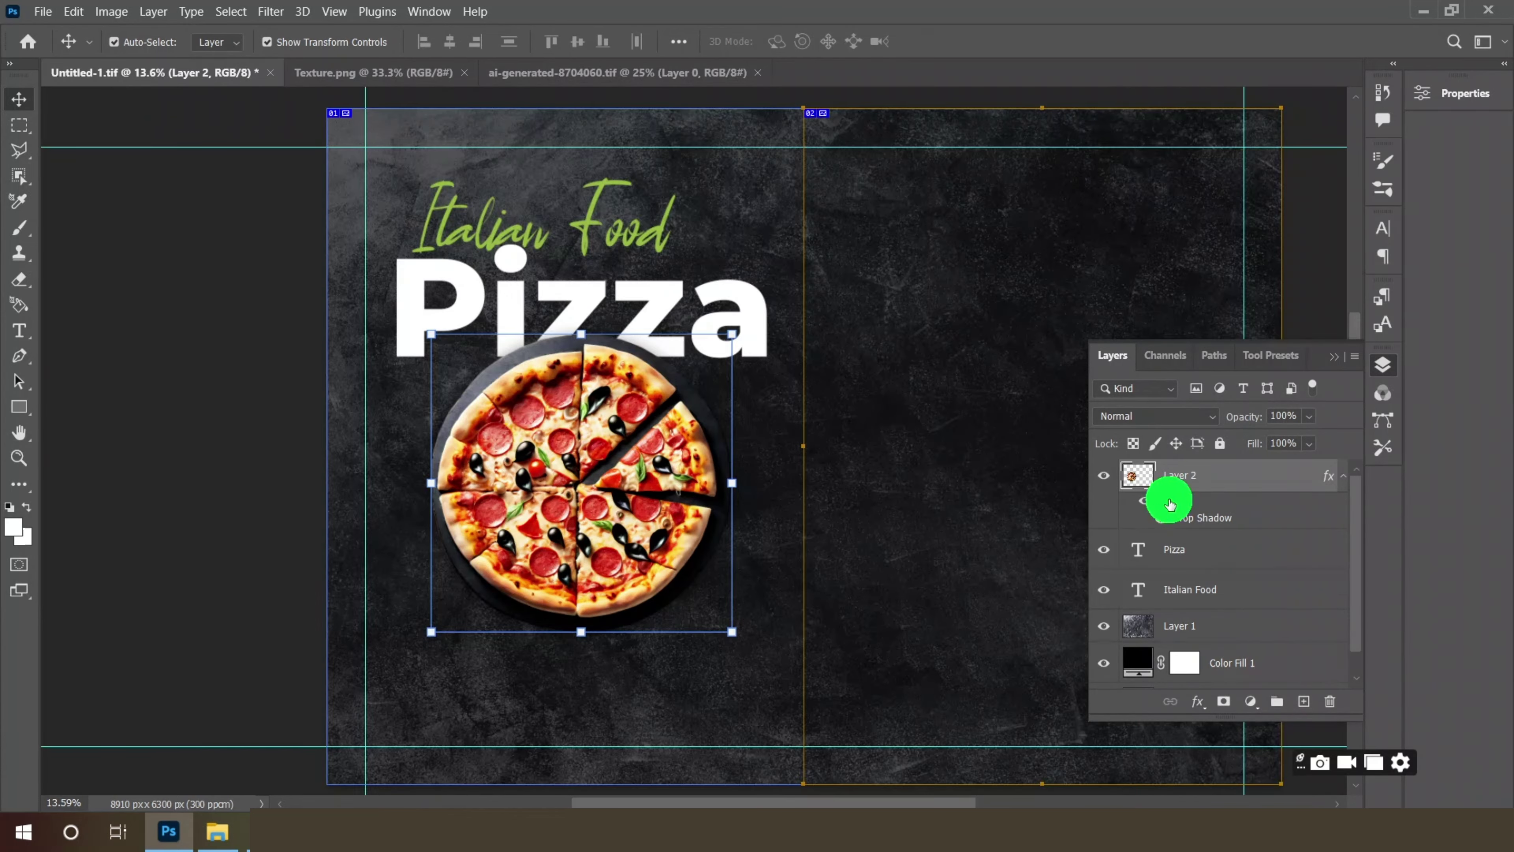
- Create a new layer and set up a white multi-stroke brush preset for painting
{"action": "left_click", "coordinate": [1344, 476]}
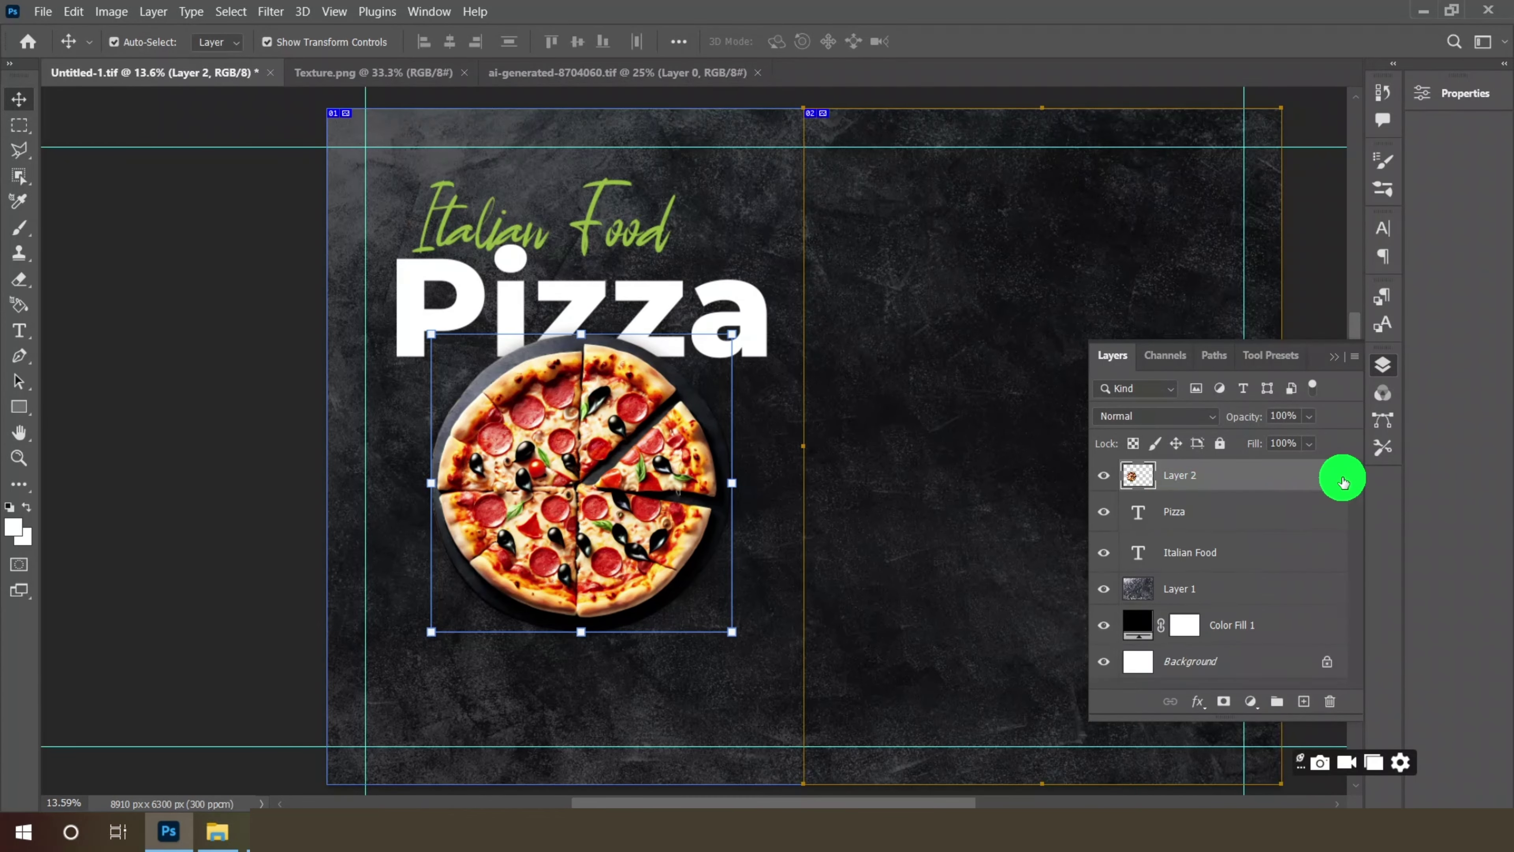
{"action": "left_click", "coordinate": [1304, 700]}
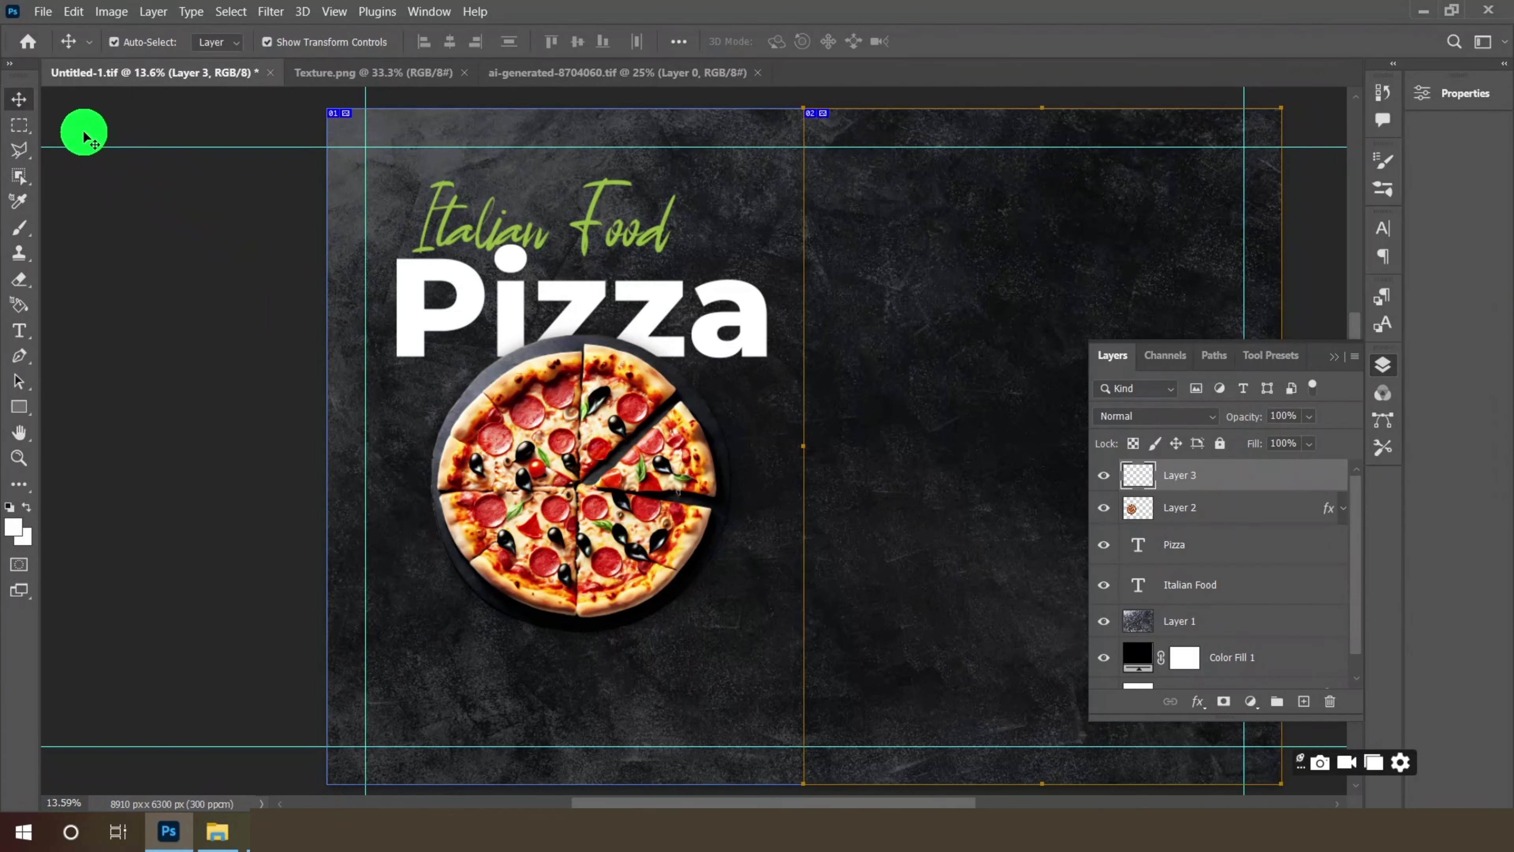
{"action": "left_click", "coordinate": [21, 233]}
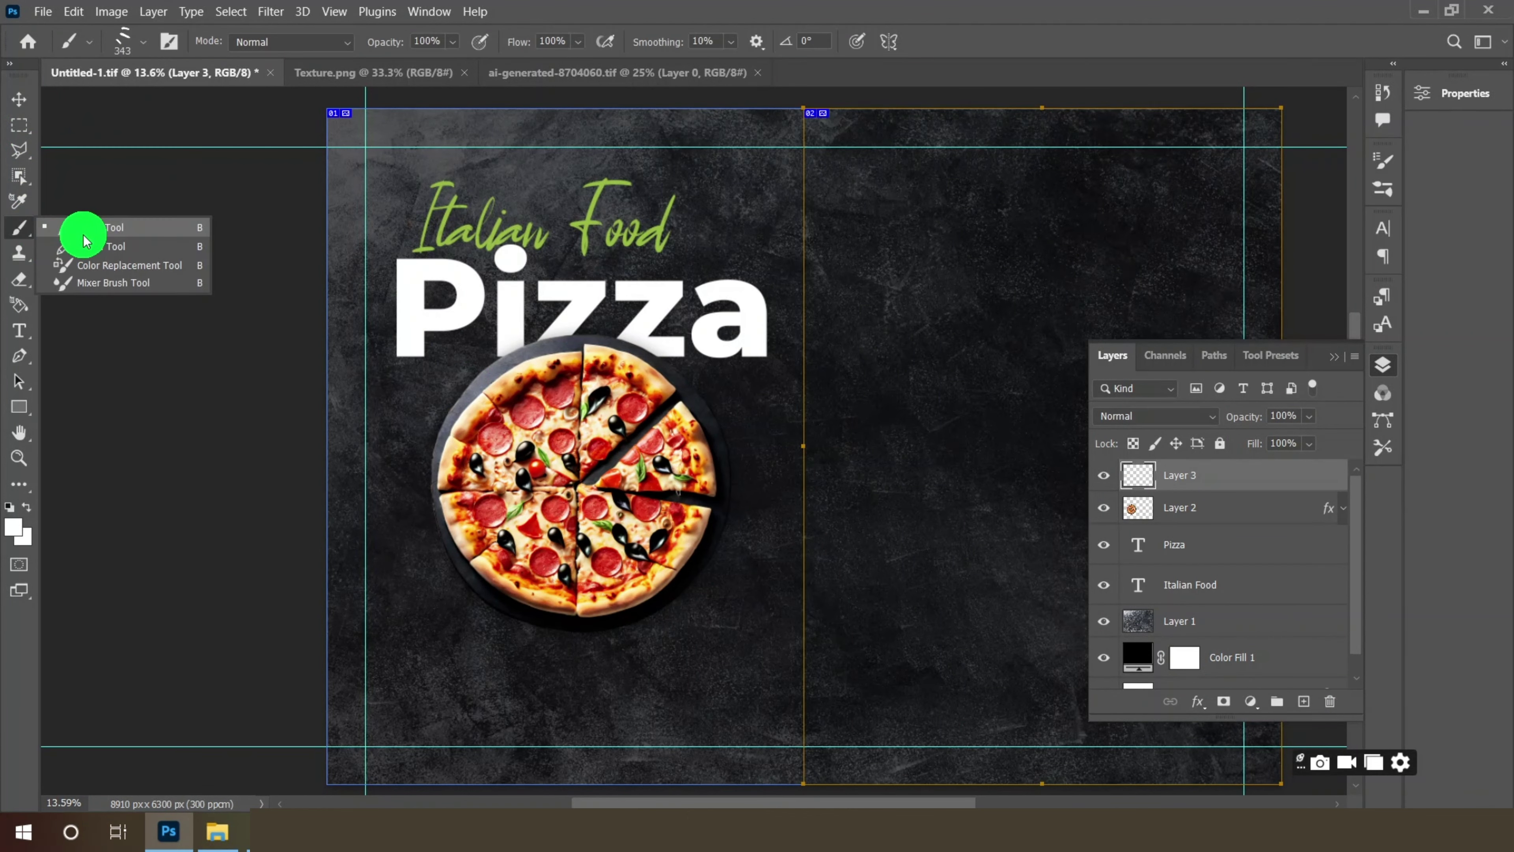
{"action": "left_click", "coordinate": [83, 235]}
{"action": "left_click", "coordinate": [136, 45]}
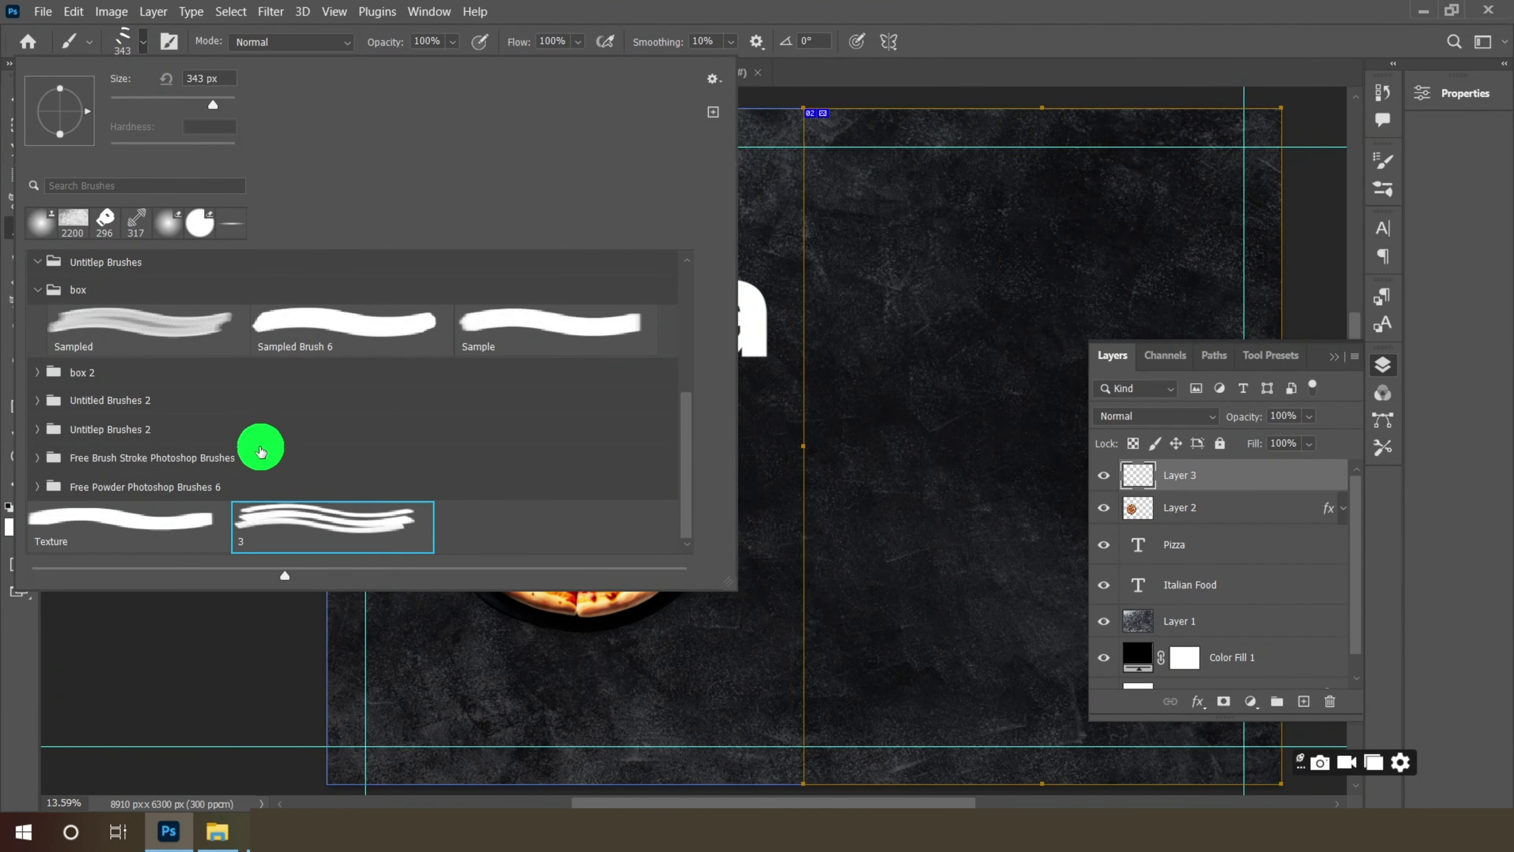
{"action": "left_click", "coordinate": [144, 49]}
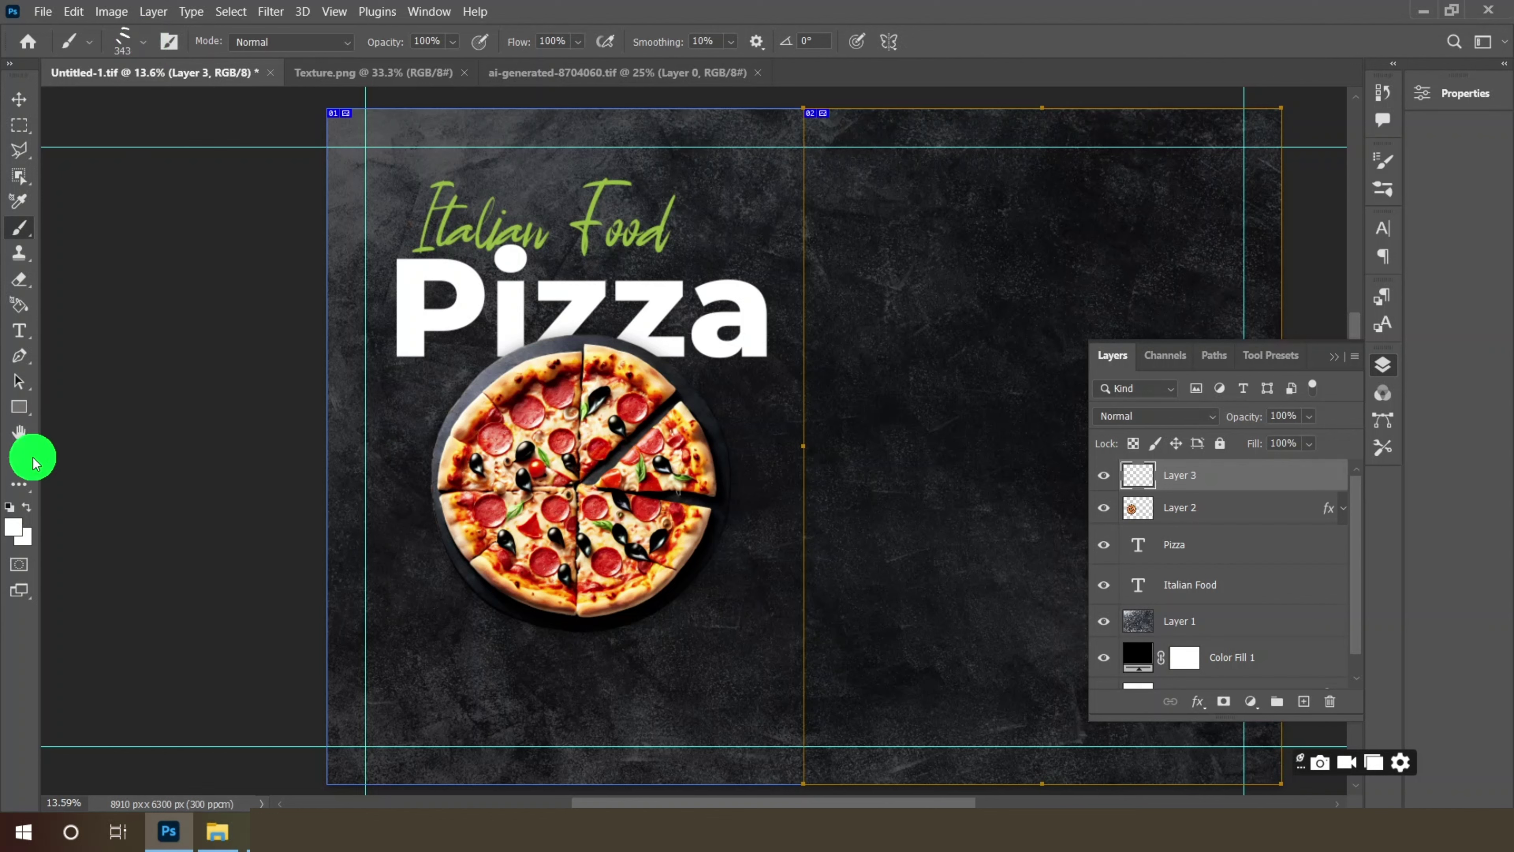
{"action": "left_click", "coordinate": [20, 530]}
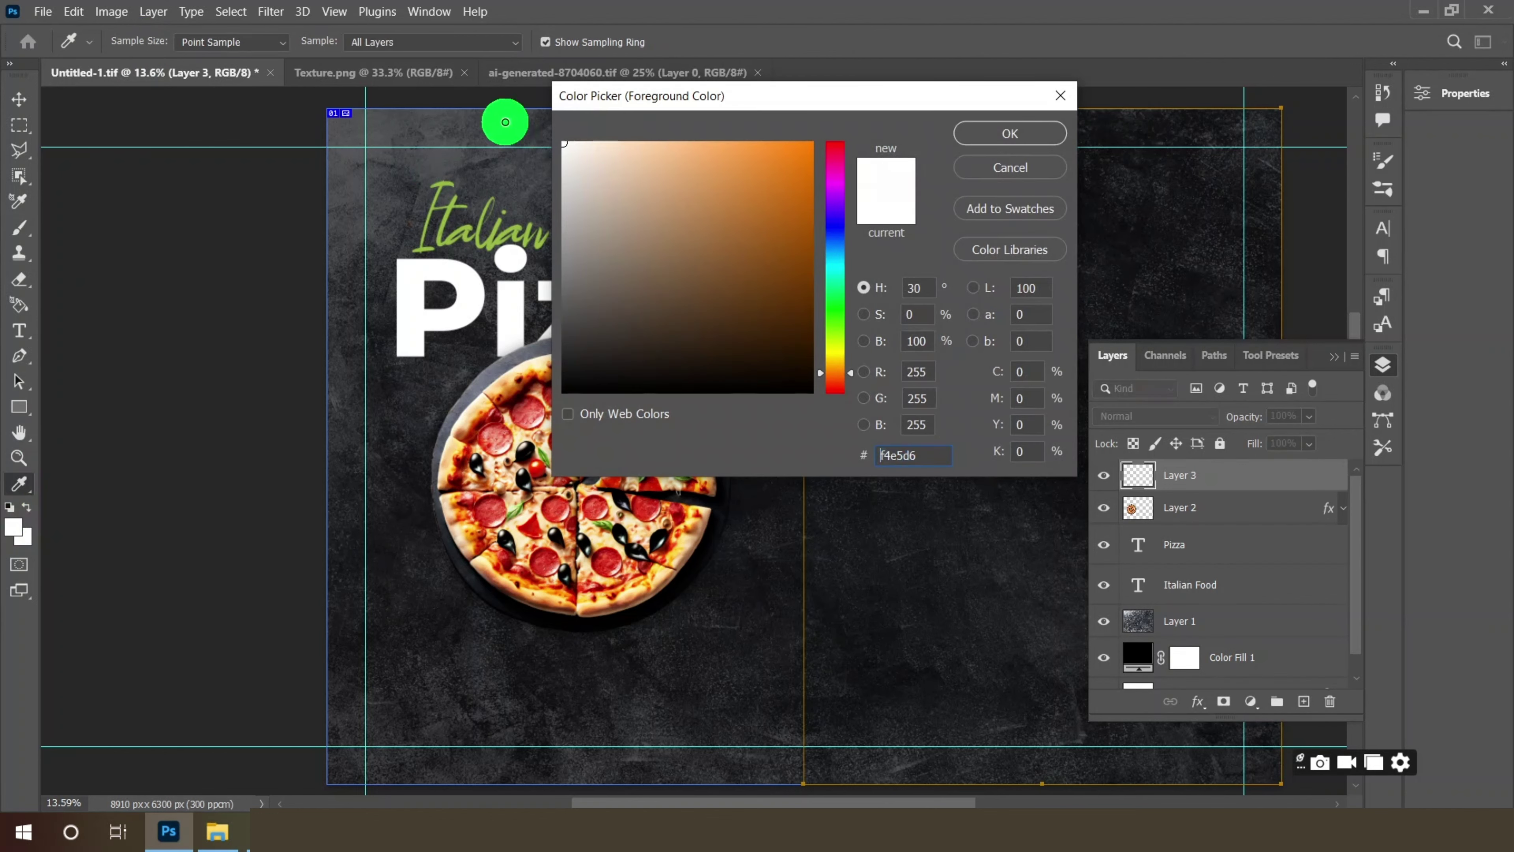
{"action": "left_click", "coordinate": [1033, 142]}
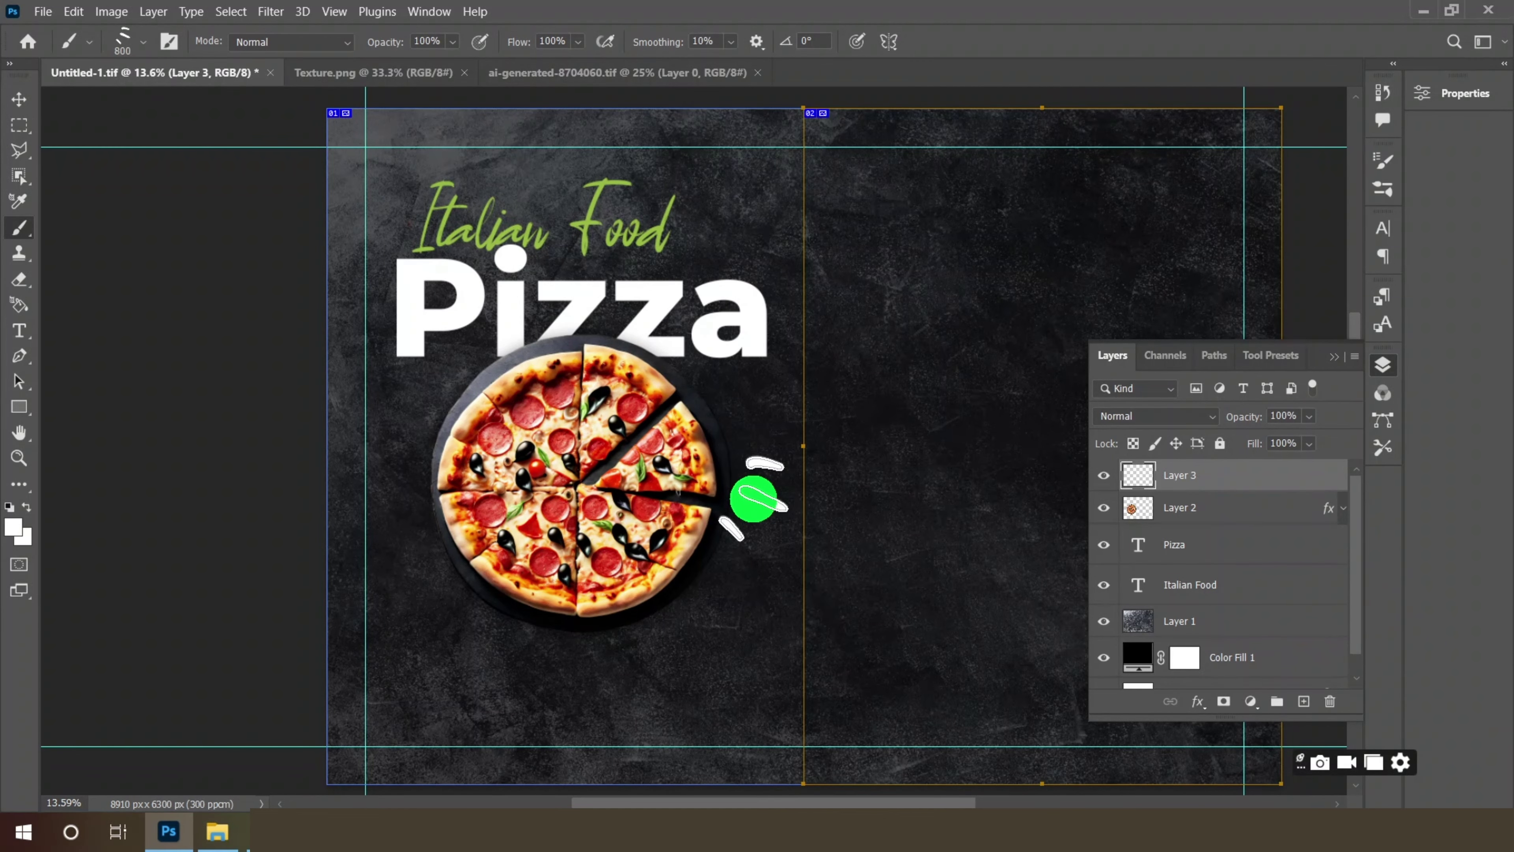
- Move the white strokes to the pizza's lower-right edge, with their layer below the pizza
{"action": "left_click", "coordinate": [22, 104]}
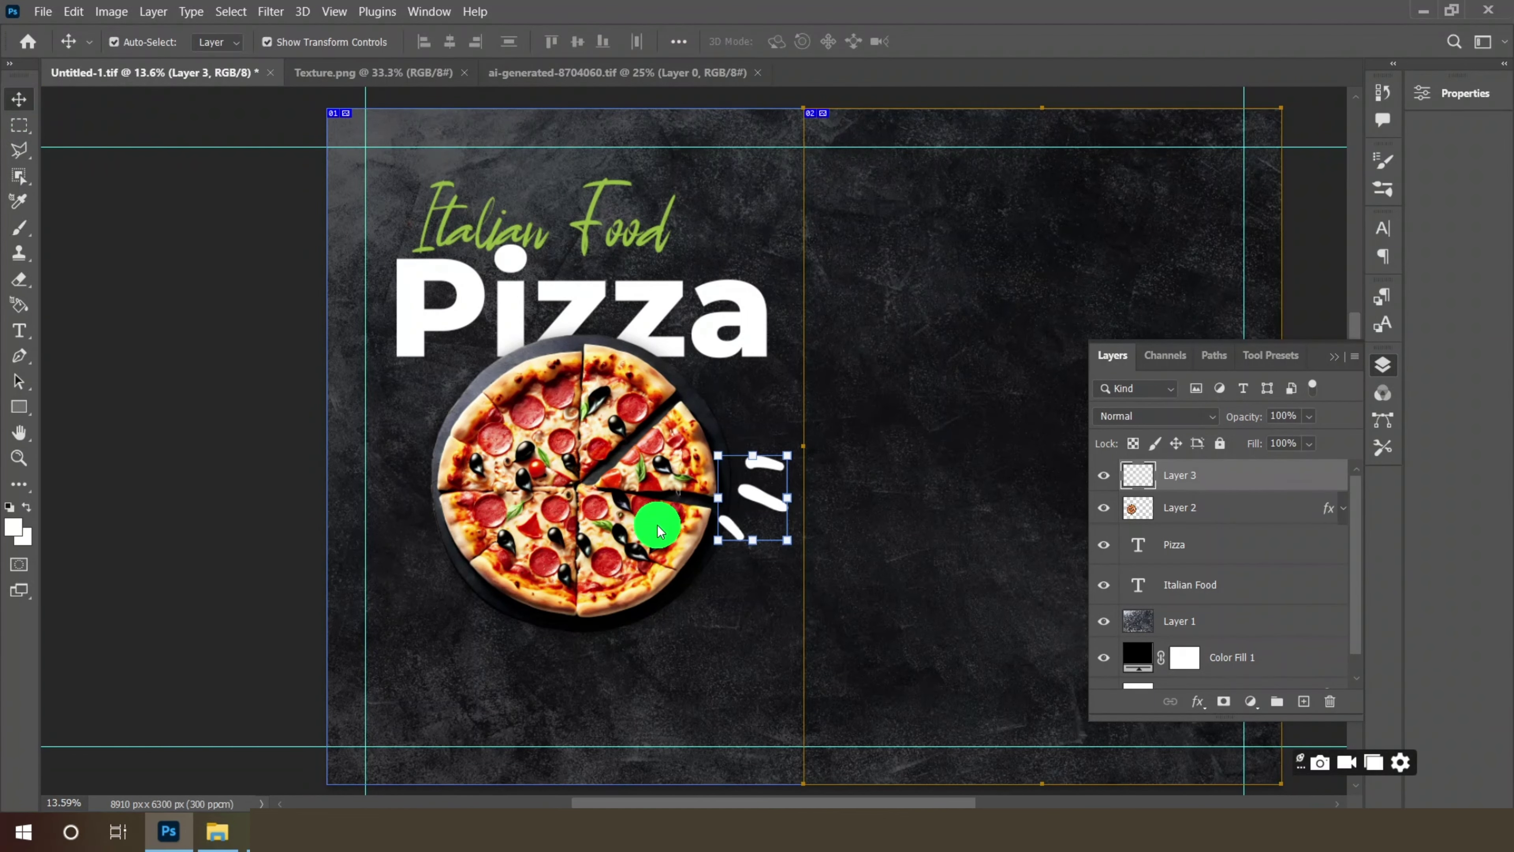
{"action": "scroll", "coordinate": [742, 489], "scroll_direction": "up", "scroll_amount": 5}
{"action": "mouse_move", "coordinate": [754, 489]}
{"action": "left_mouse_down"}
{"action": "mouse_move", "coordinate": [676, 551]}
{"action": "mouse_move", "coordinate": [662, 601]}
{"action": "left_mouse_up"}
{"action": "left_click_drag", "start_coordinate": [1186, 501], "coordinate": [1217, 510]}
{"action": "left_click_drag", "start_coordinate": [669, 608], "coordinate": [715, 621]}
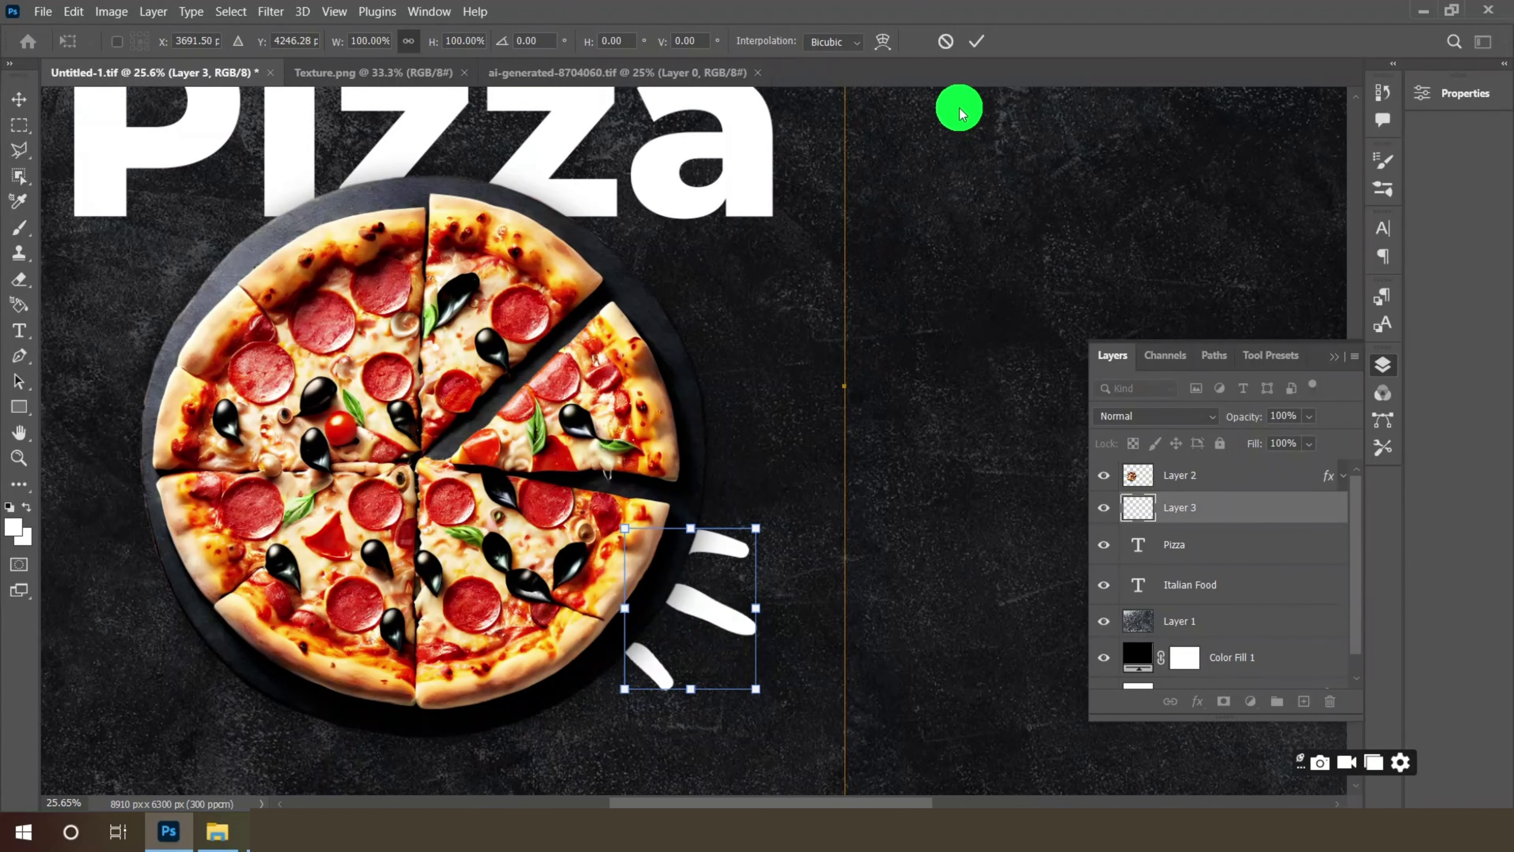
{"action": "left_click", "coordinate": [976, 42]}
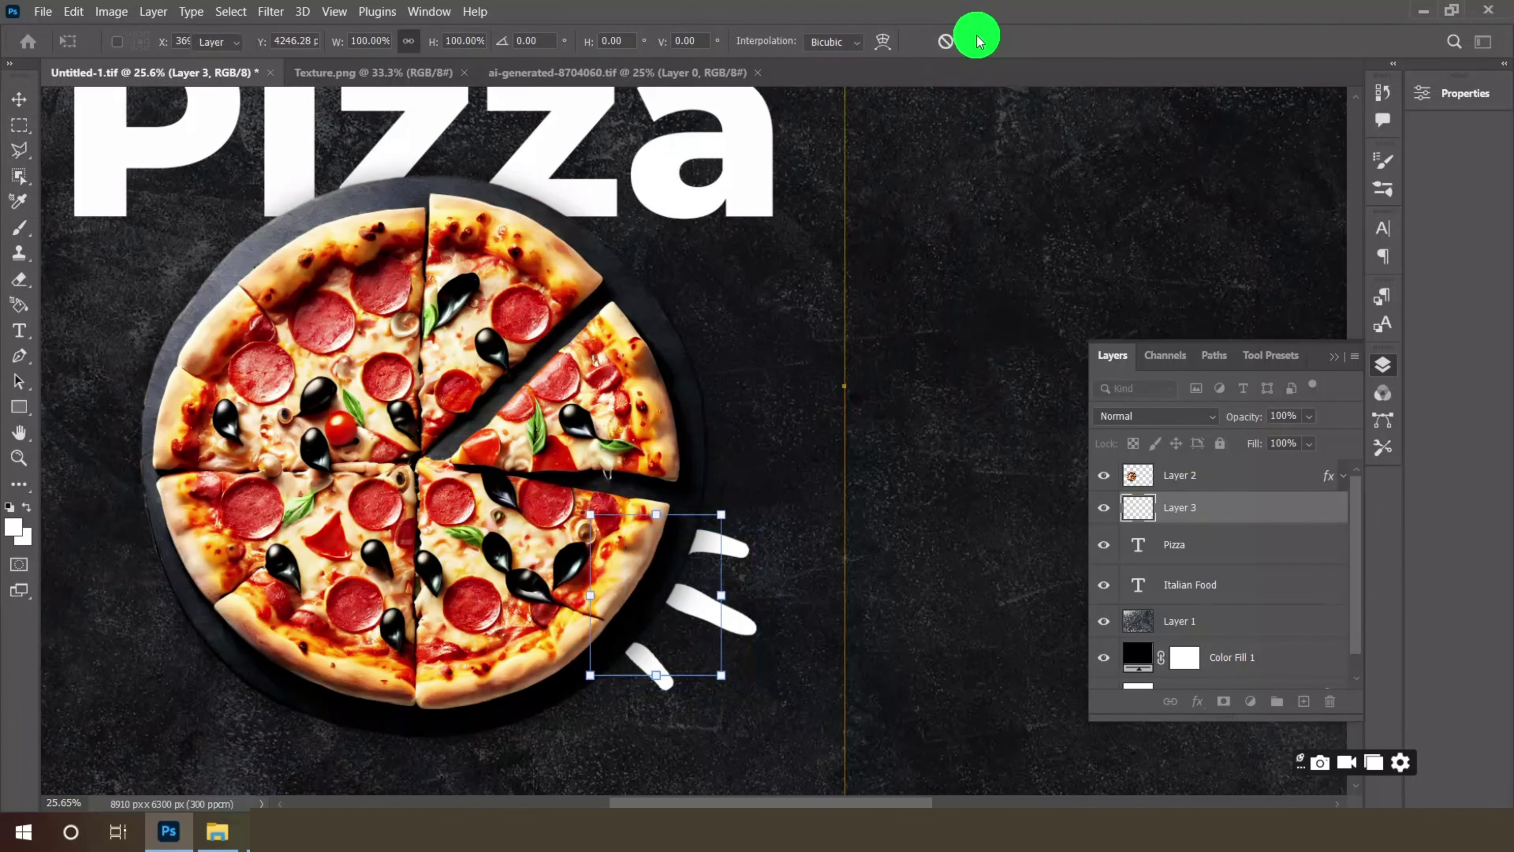
- Duplicate the stroke layer and place the copy at the pizza's upper left, rotated about -172.72°
{"action": "right_click", "coordinate": [1238, 521]}
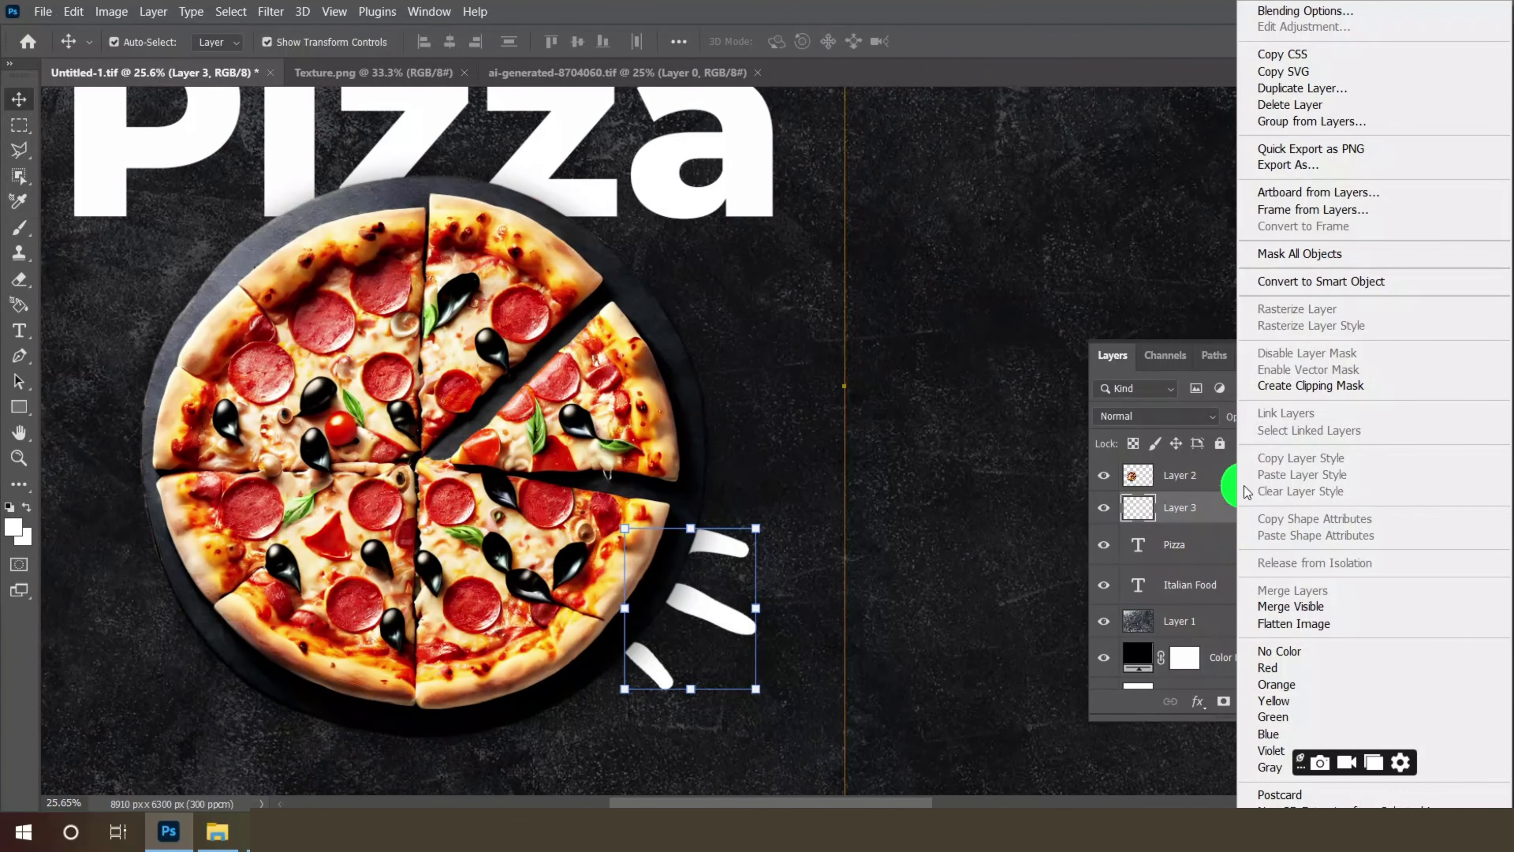
{"action": "left_click", "coordinate": [1303, 96]}
{"action": "left_click", "coordinate": [921, 219]}
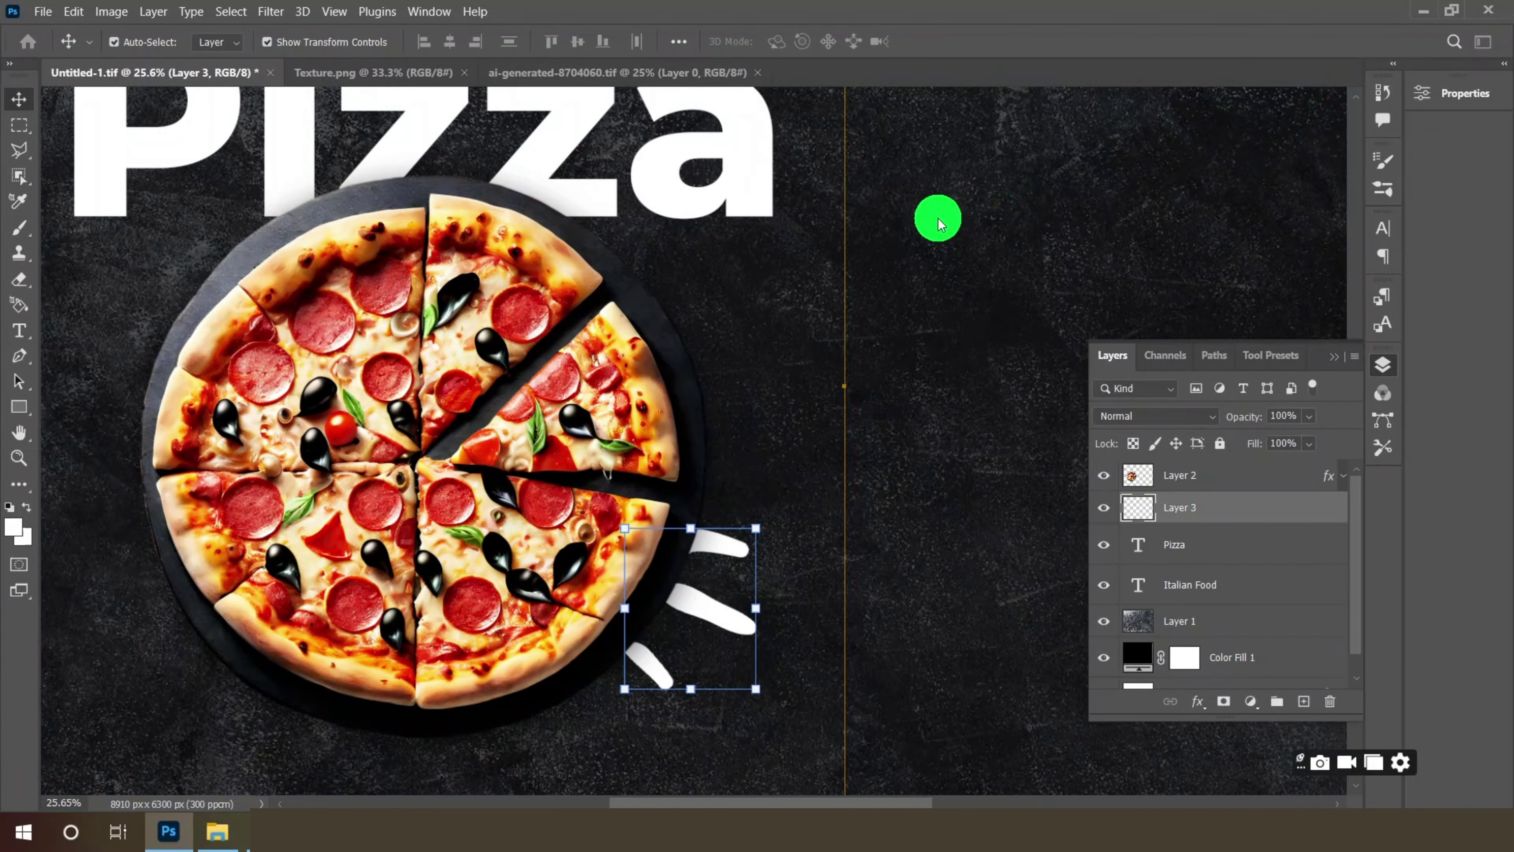
{"action": "left_click", "coordinate": [706, 611]}
{"action": "scroll", "coordinate": [706, 612], "scroll_direction": "down", "scroll_amount": 2}
{"action": "mouse_move", "coordinate": [718, 588]}
{"action": "left_mouse_down"}
{"action": "mouse_move", "coordinate": [710, 601]}
{"action": "mouse_move", "coordinate": [263, 325]}
{"action": "mouse_move", "coordinate": [255, 307]}
{"action": "mouse_move", "coordinate": [318, 271]}
{"action": "mouse_move", "coordinate": [128, 294]}
{"action": "mouse_move", "coordinate": [169, 355]}
{"action": "mouse_move", "coordinate": [257, 402]}
{"action": "left_mouse_up"}
{"action": "left_click_drag", "start_coordinate": [240, 351], "coordinate": [234, 361]}
{"action": "left_click_drag", "start_coordinate": [353, 410], "coordinate": [320, 446]}
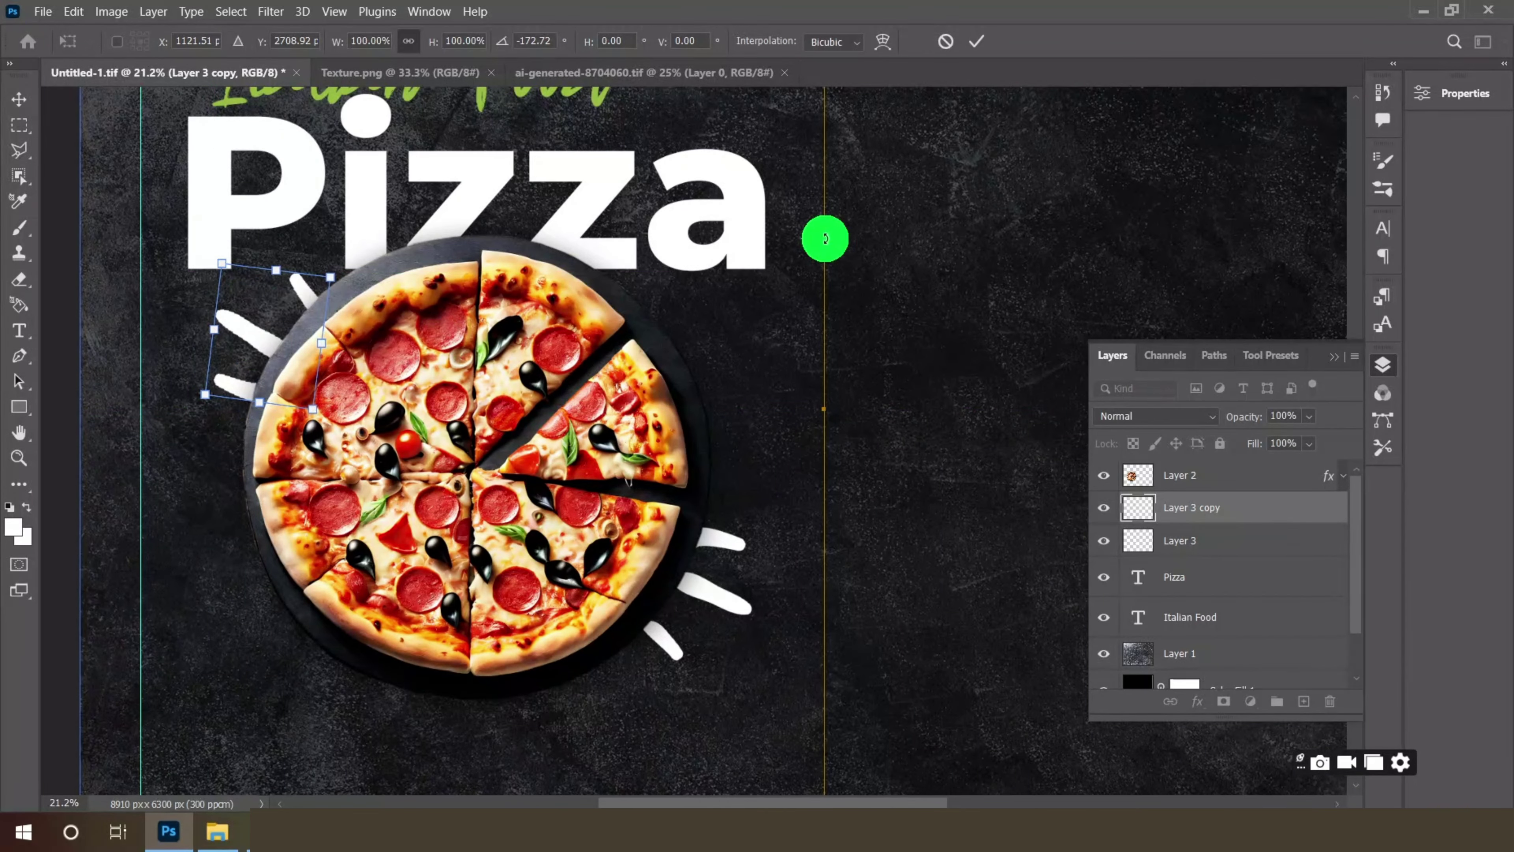
{"action": "left_click", "coordinate": [976, 41]}
- Open the basil leaves image in Photoshop from the food images folder
{"action": "scroll", "coordinate": [473, 304], "scroll_direction": "down", "scroll_amount": 3}
{"action": "scroll", "coordinate": [435, 428], "scroll_direction": "up", "scroll_amount": 1}
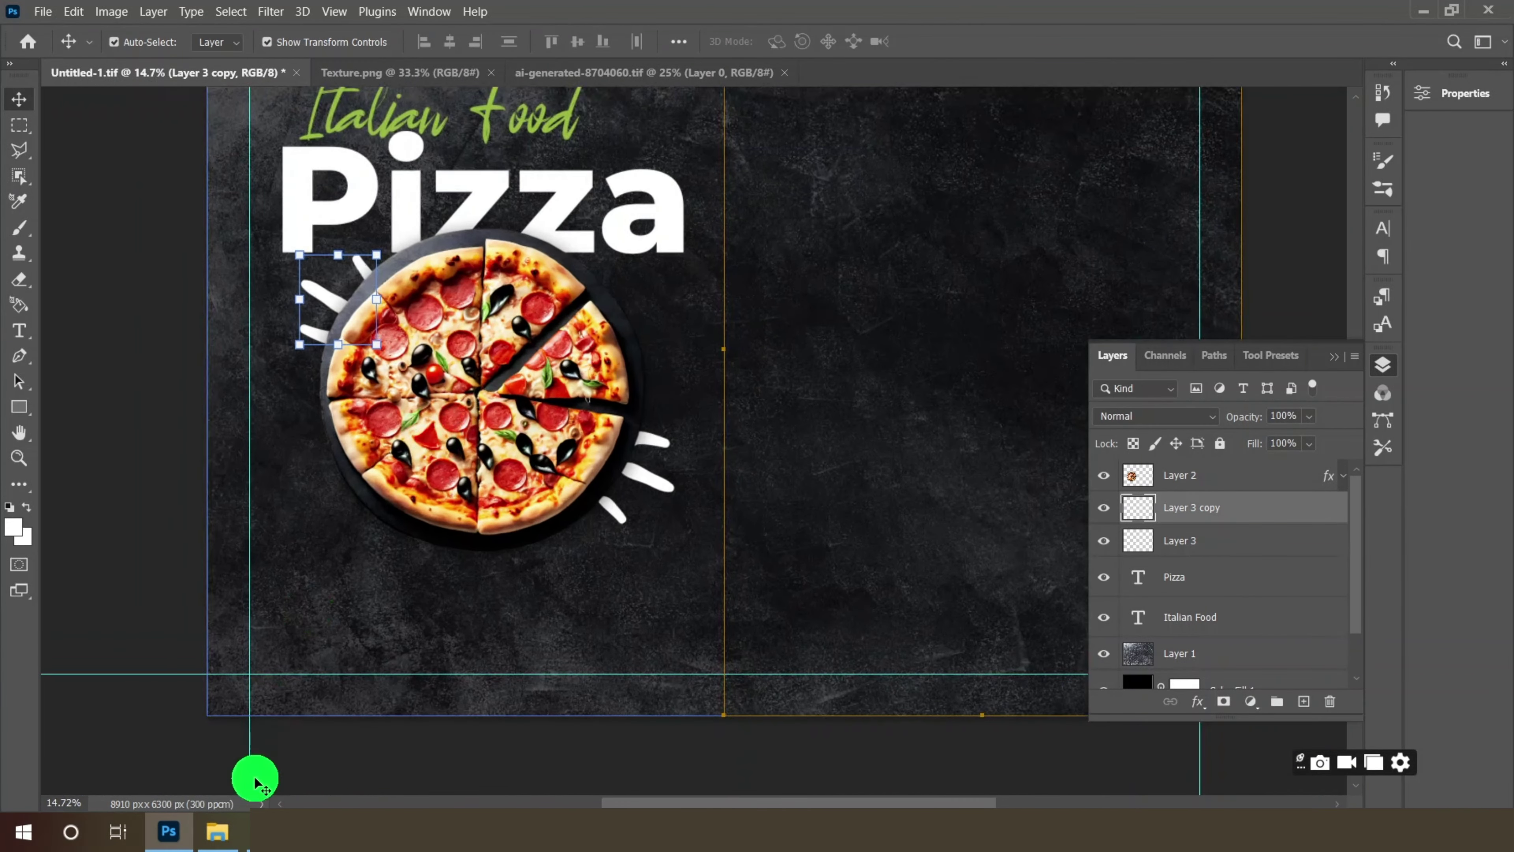
{"action": "left_click", "coordinate": [218, 832]}
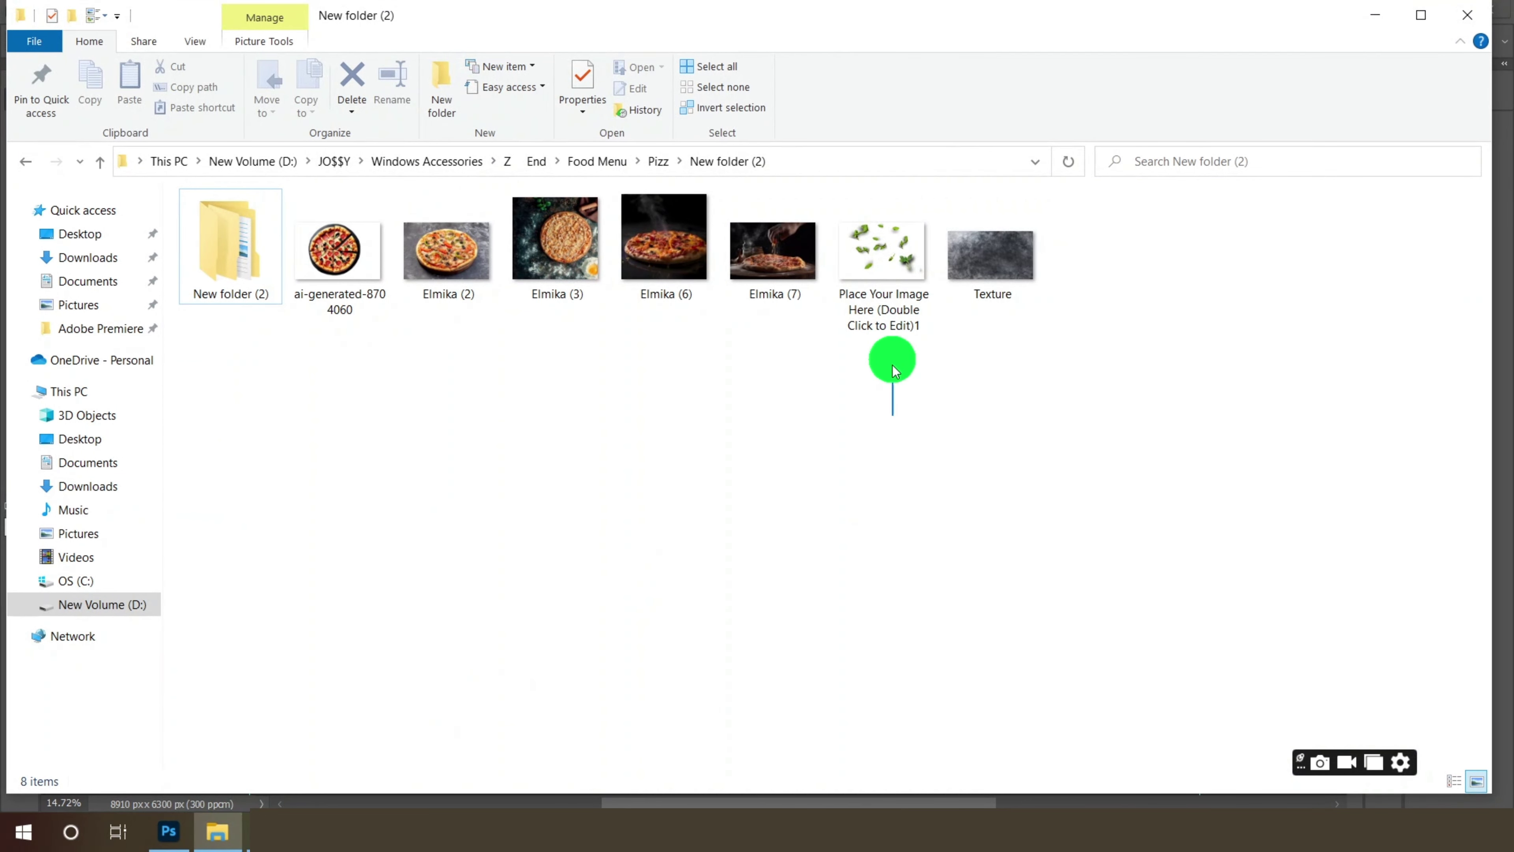
{"action": "left_click_drag", "start_coordinate": [882, 286], "coordinate": [909, 61]}
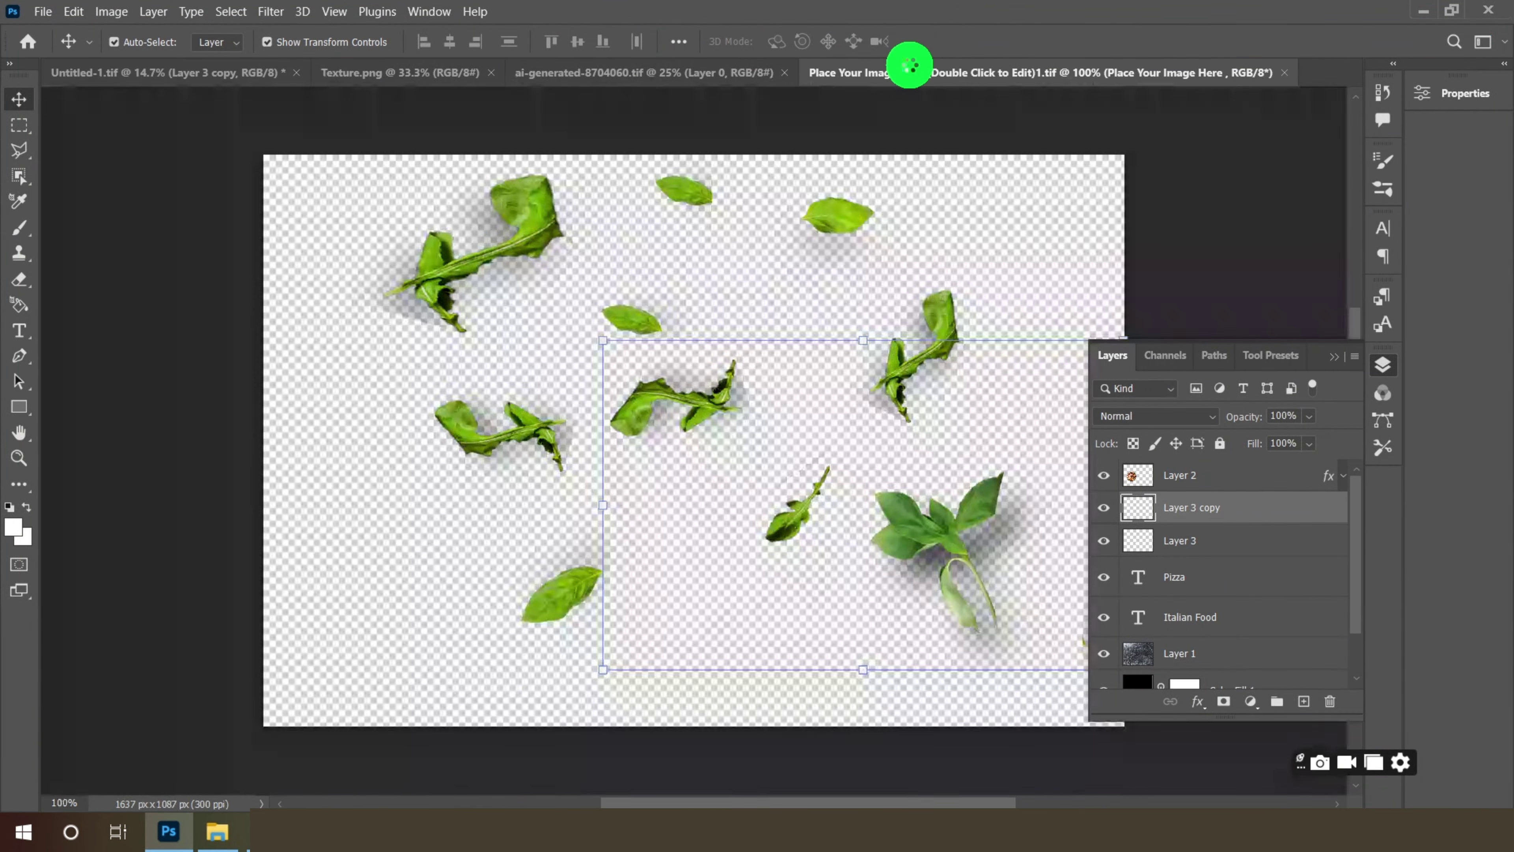
- Copy a basil leaf into the menu, enlarge it to about 204%, and rotate it beside the pizza's upper-right edge
{"action": "left_click_drag", "start_coordinate": [534, 224], "coordinate": [580, 442]}
{"action": "scroll", "coordinate": [530, 440], "scroll_direction": "up", "scroll_amount": 3}
{"action": "key", "text": "ctrl+t"}
{"action": "left_click_drag", "start_coordinate": [743, 480], "coordinate": [760, 460]}
{"action": "left_click_drag", "start_coordinate": [705, 395], "coordinate": [740, 377]}
{"action": "left_click_drag", "start_coordinate": [795, 437], "coordinate": [810, 400]}
{"action": "left_click_drag", "start_coordinate": [670, 459], "coordinate": [693, 480]}
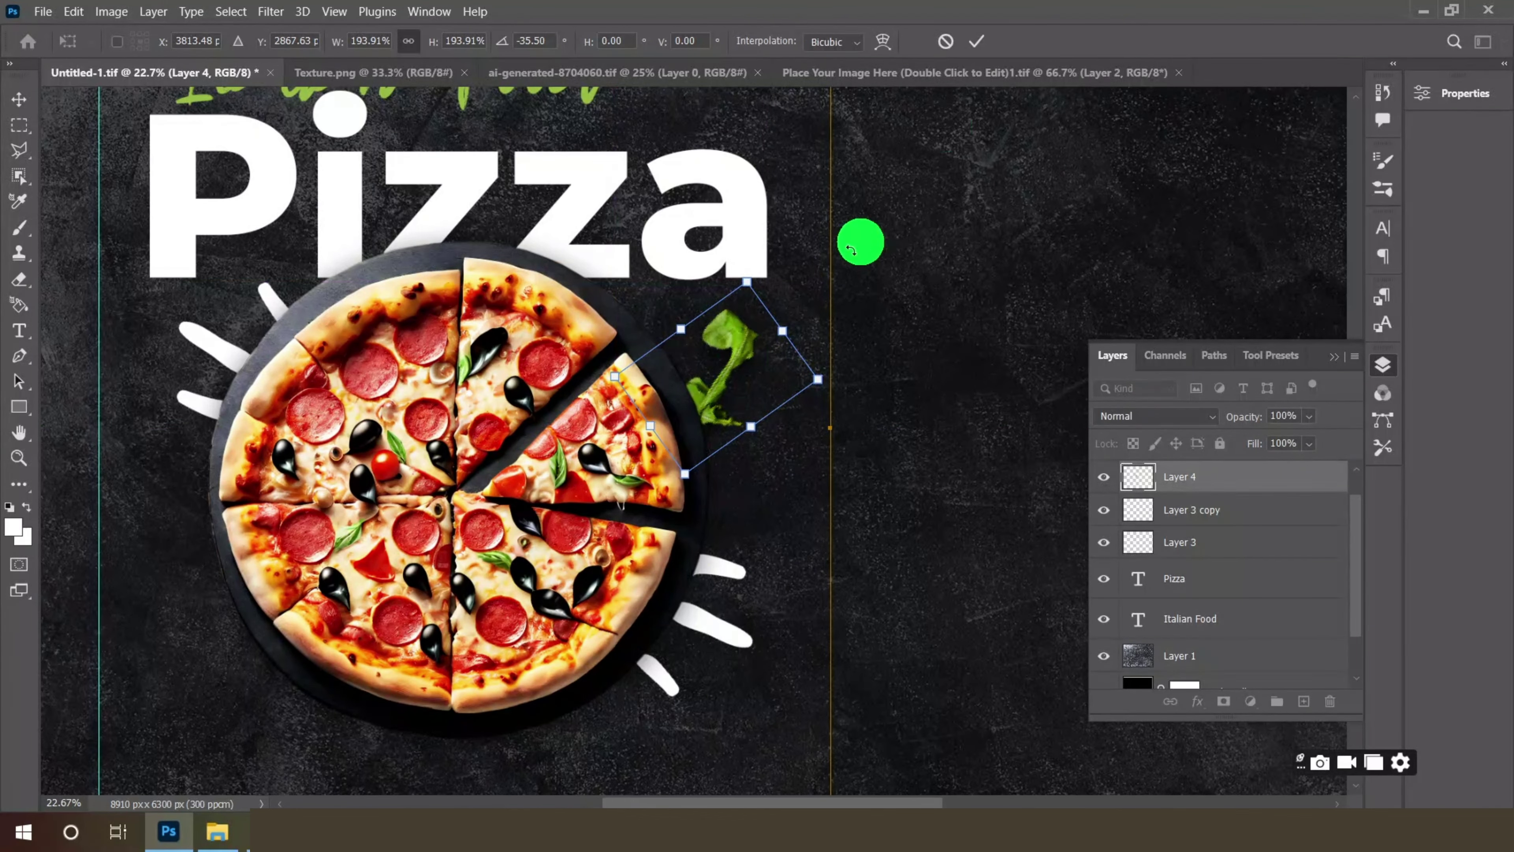
{"action": "left_click", "coordinate": [976, 41]}
{"action": "scroll", "coordinate": [774, 273], "scroll_direction": "down", "scroll_amount": 4}
- Add a second basil sprig at the pizza's lower left, scaled about 323% and tilted about -10°
{"action": "left_click", "coordinate": [954, 72]}
{"action": "scroll", "coordinate": [929, 497], "scroll_direction": "up", "scroll_amount": 1}
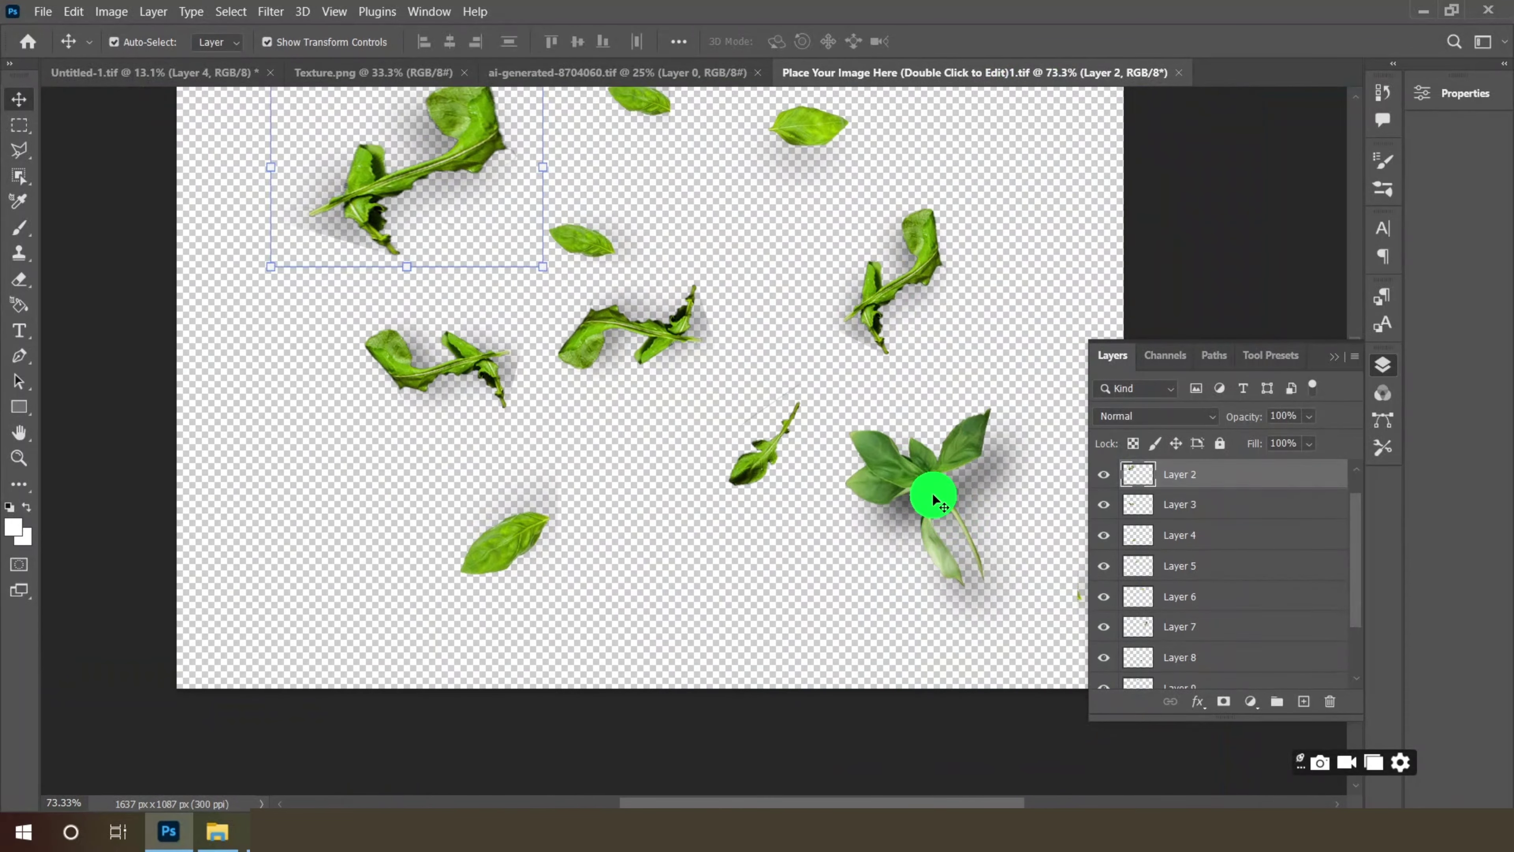
{"action": "left_click_drag", "start_coordinate": [930, 497], "coordinate": [525, 592]}
{"action": "scroll", "coordinate": [448, 514], "scroll_direction": "up", "scroll_amount": 2}
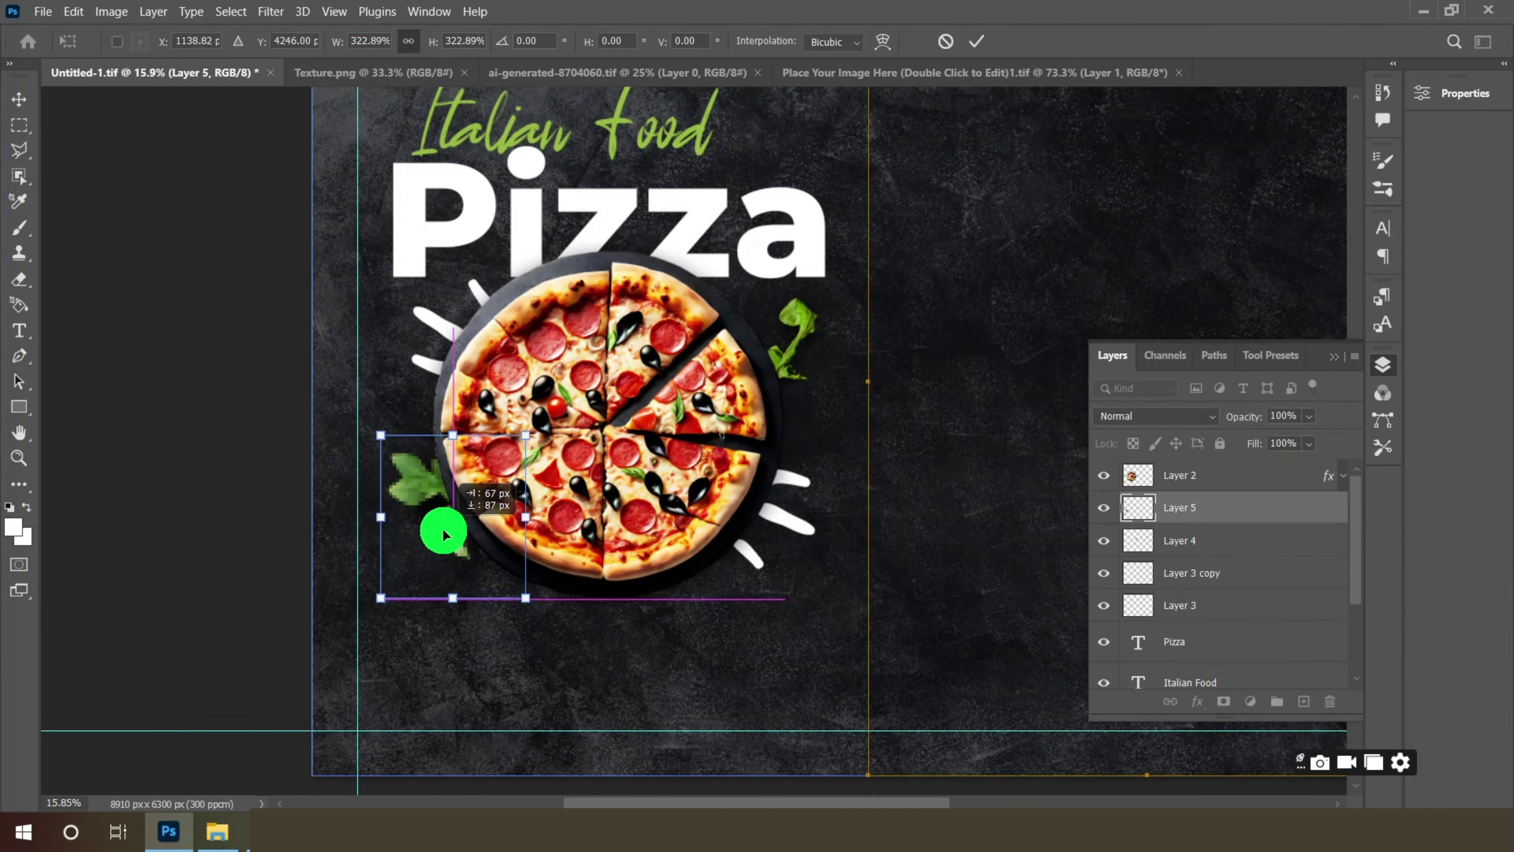
{"action": "left_click_drag", "start_coordinate": [443, 530], "coordinate": [439, 534]}
{"action": "left_click_drag", "start_coordinate": [528, 607], "coordinate": [563, 613]}
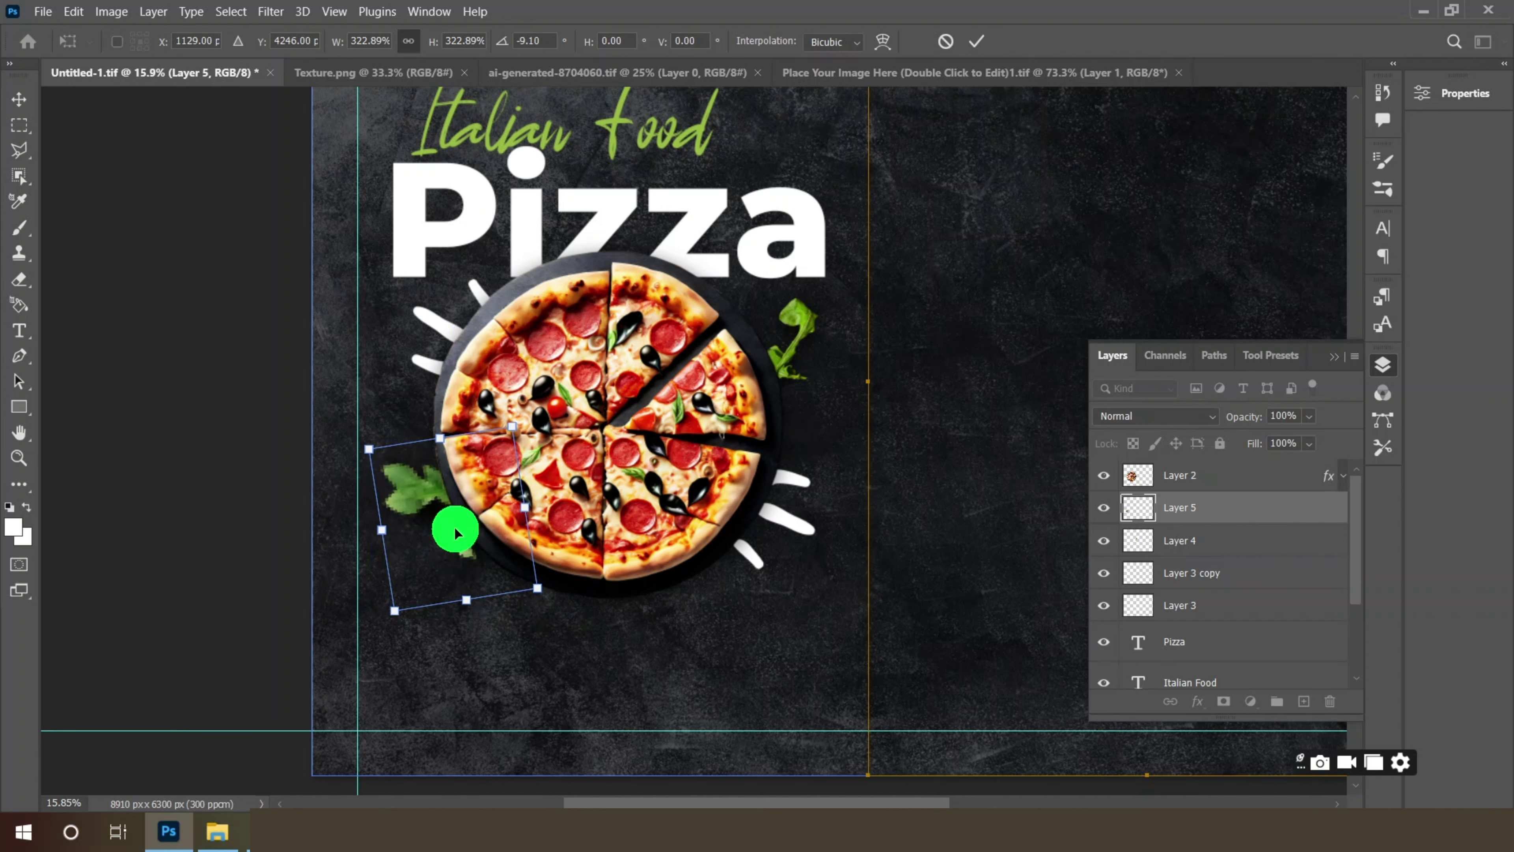
{"action": "left_click_drag", "start_coordinate": [455, 530], "coordinate": [452, 538]}
{"action": "left_click_drag", "start_coordinate": [587, 620], "coordinate": [609, 568]}
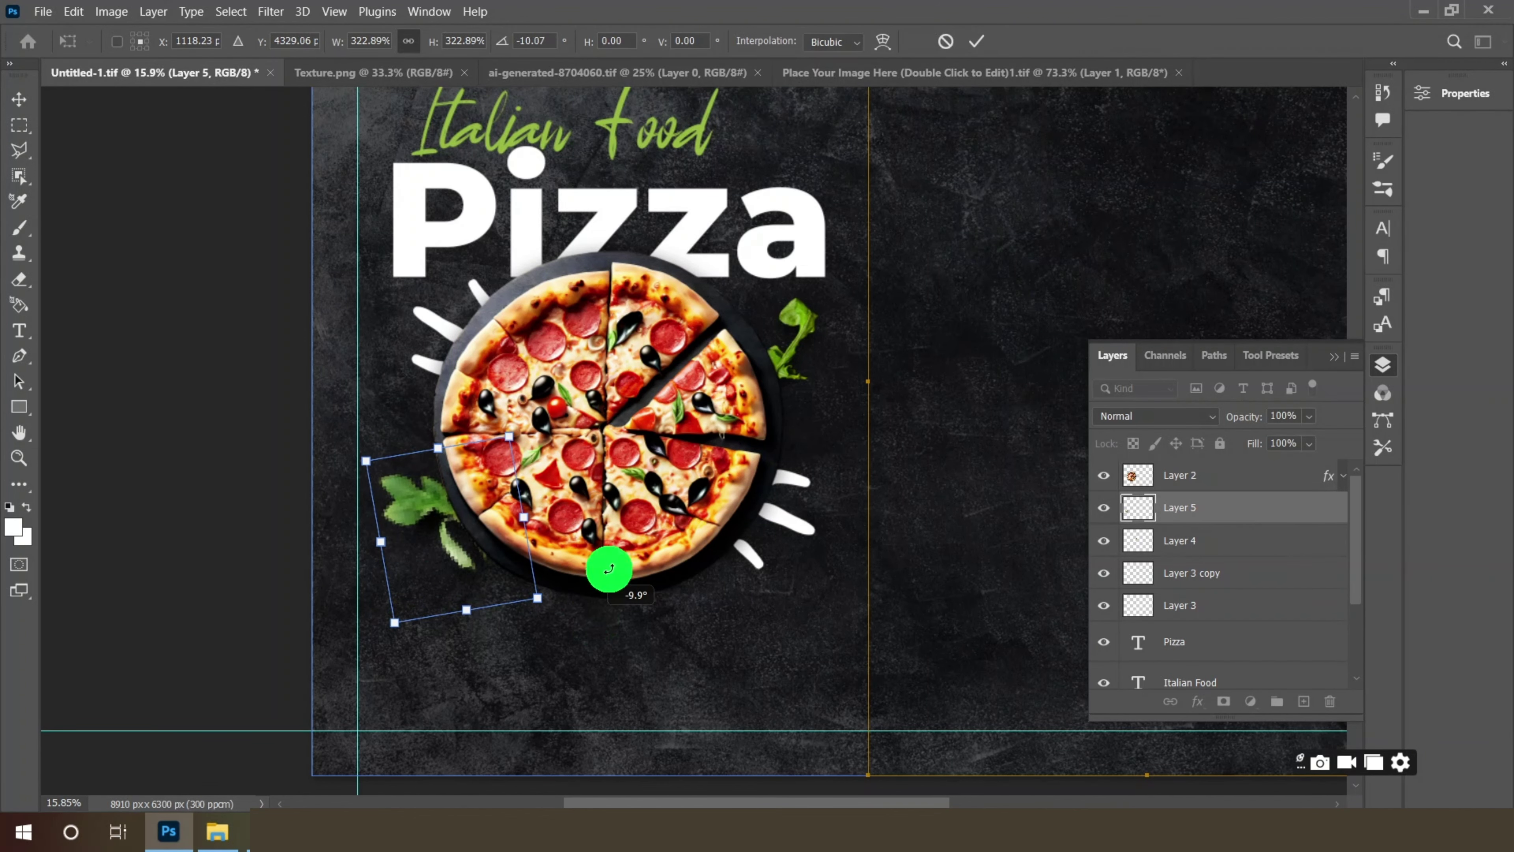
{"action": "left_click", "coordinate": [981, 42]}
{"action": "scroll", "coordinate": [592, 525], "scroll_direction": "down", "scroll_amount": 2}
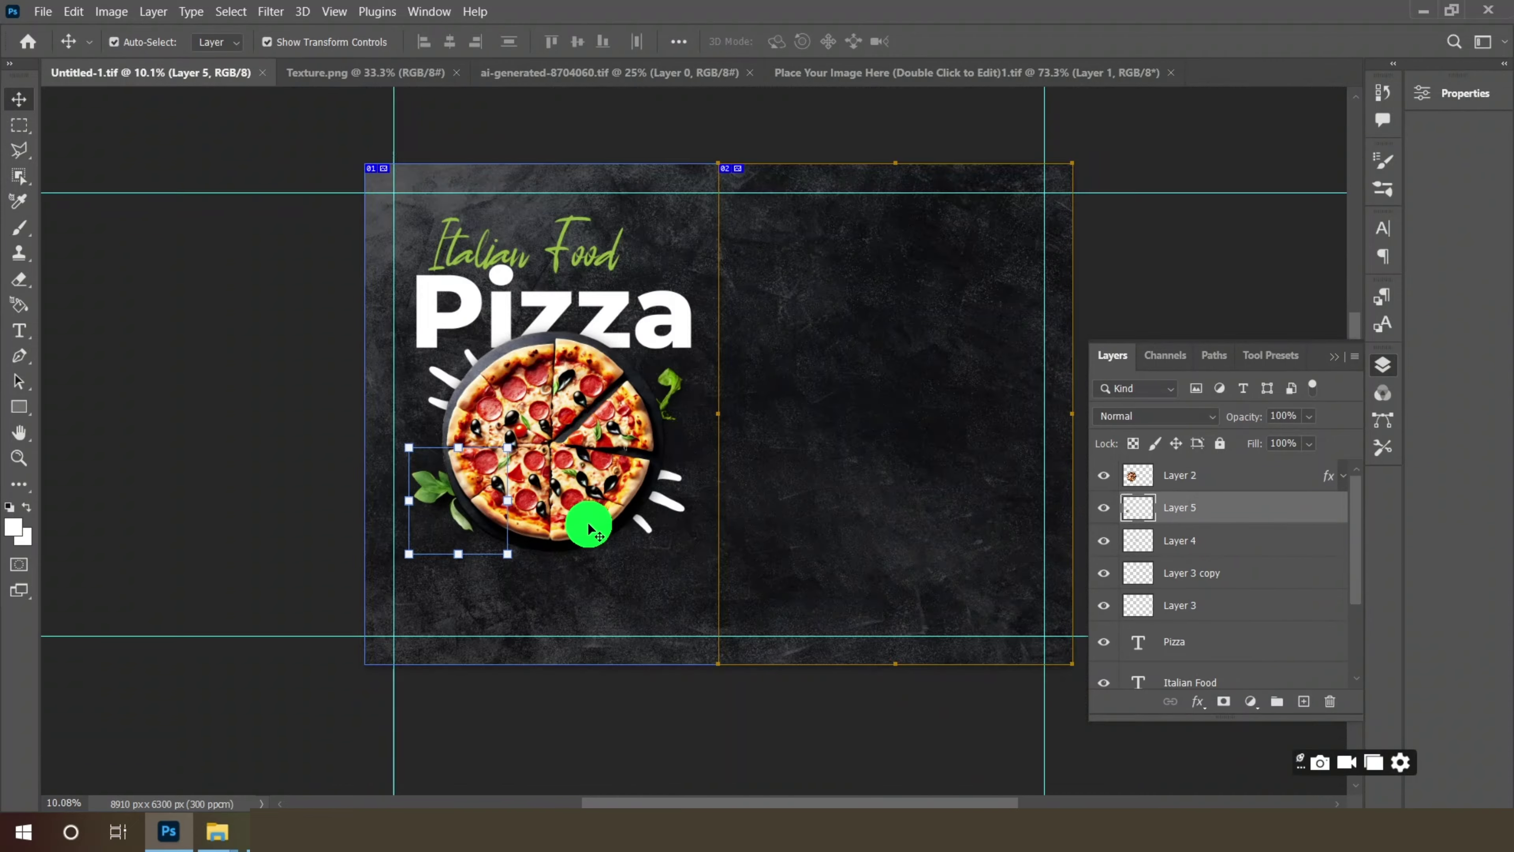
{"action": "scroll", "coordinate": [591, 525], "scroll_direction": "up", "scroll_amount": 4}
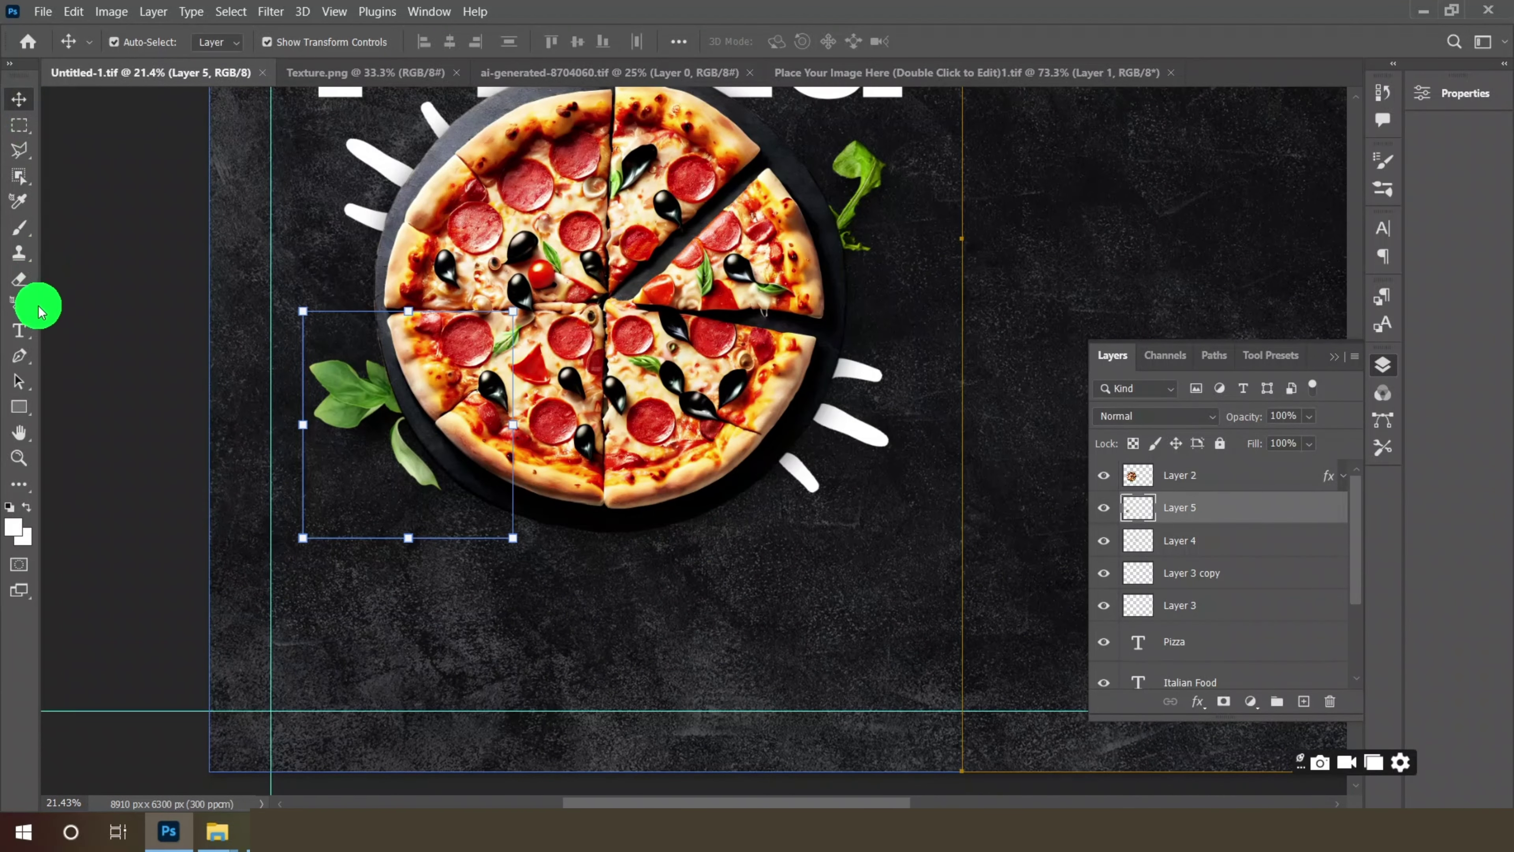
- Type 'Budgetarian BFF Pizzeria' below the pizza in Plumpfull at 48 pt
{"action": "left_click", "coordinate": [21, 337]}
{"action": "left_click", "coordinate": [108, 331]}
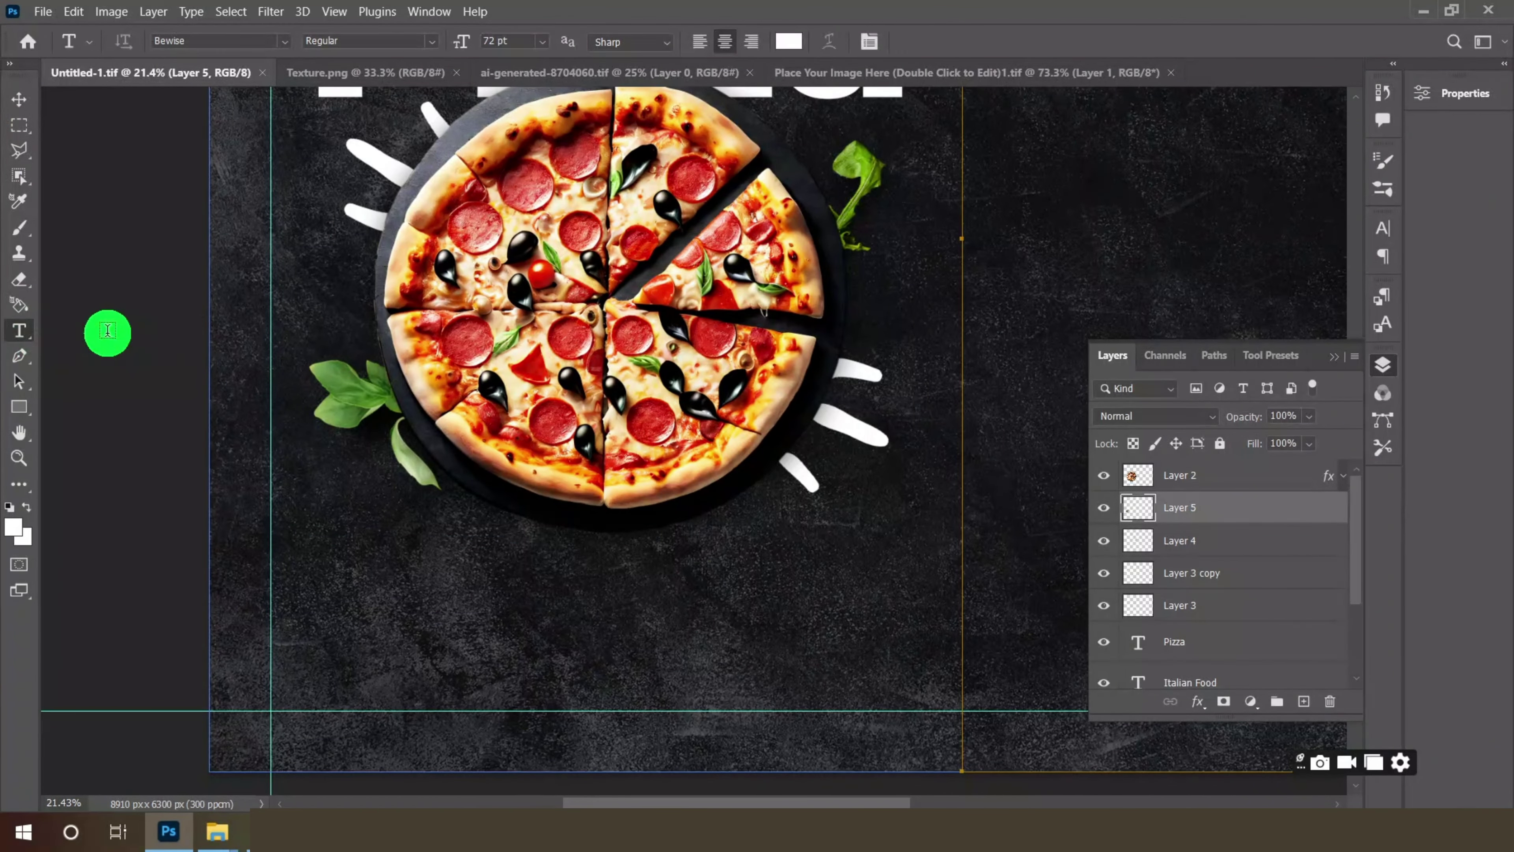
{"action": "left_click", "coordinate": [444, 600]}
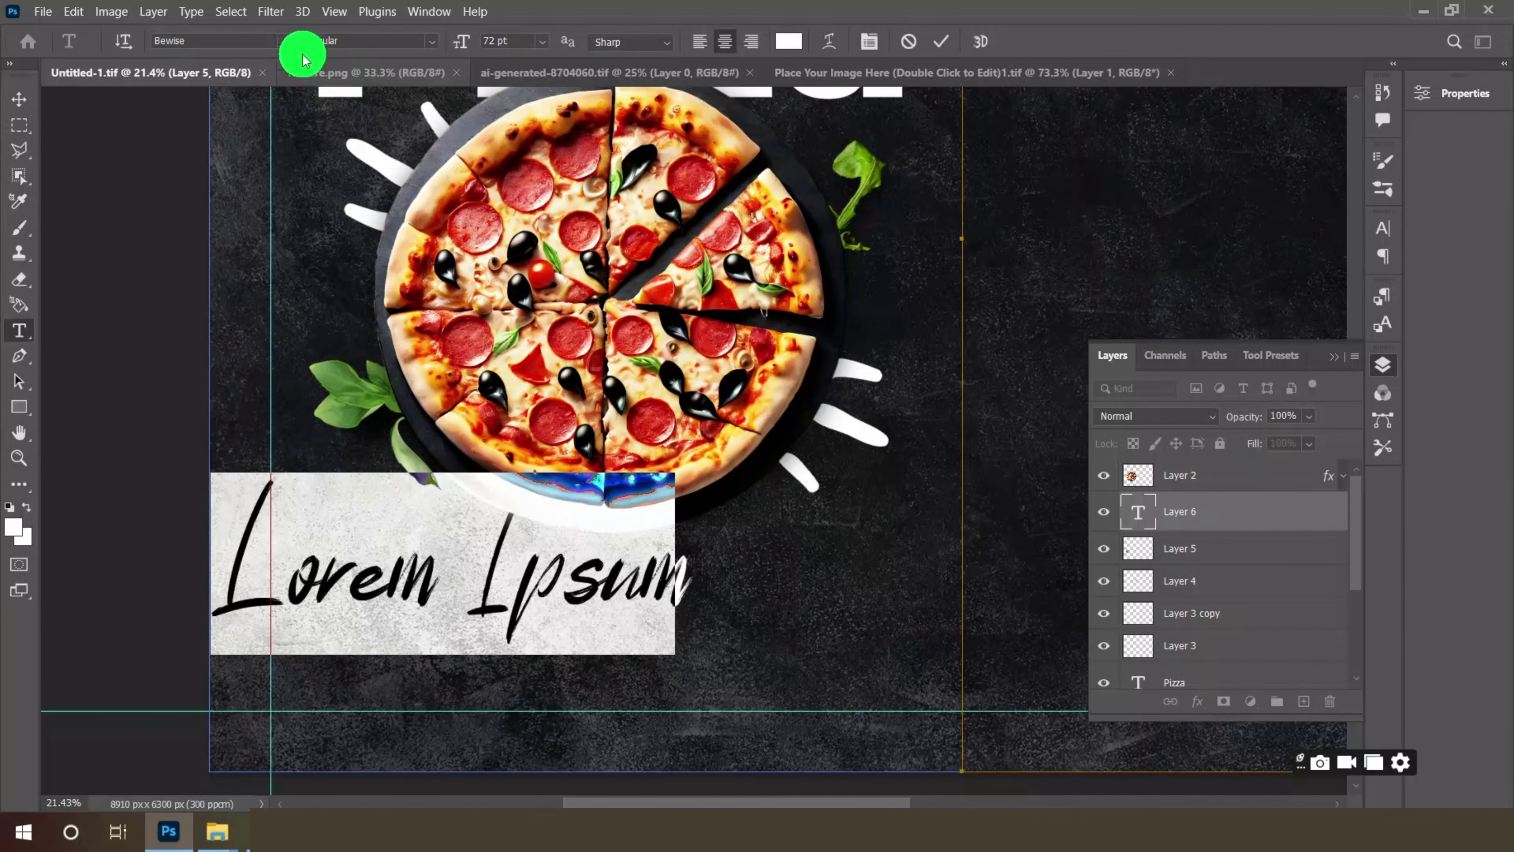
{"action": "left_click", "coordinate": [285, 40]}
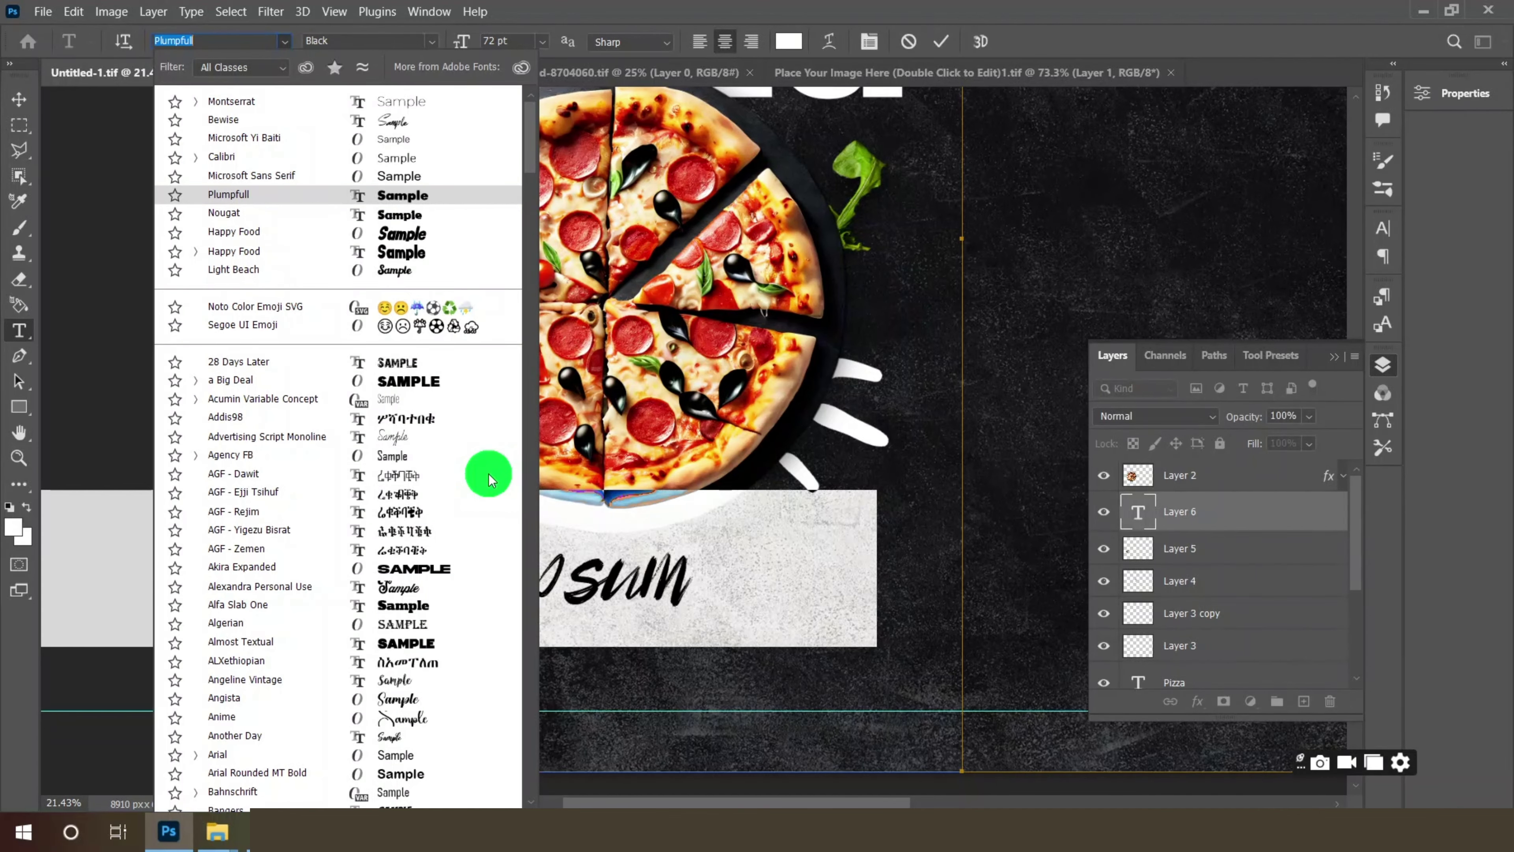
{"action": "key", "text": "Return"}
{"action": "left_click", "coordinate": [544, 45]}
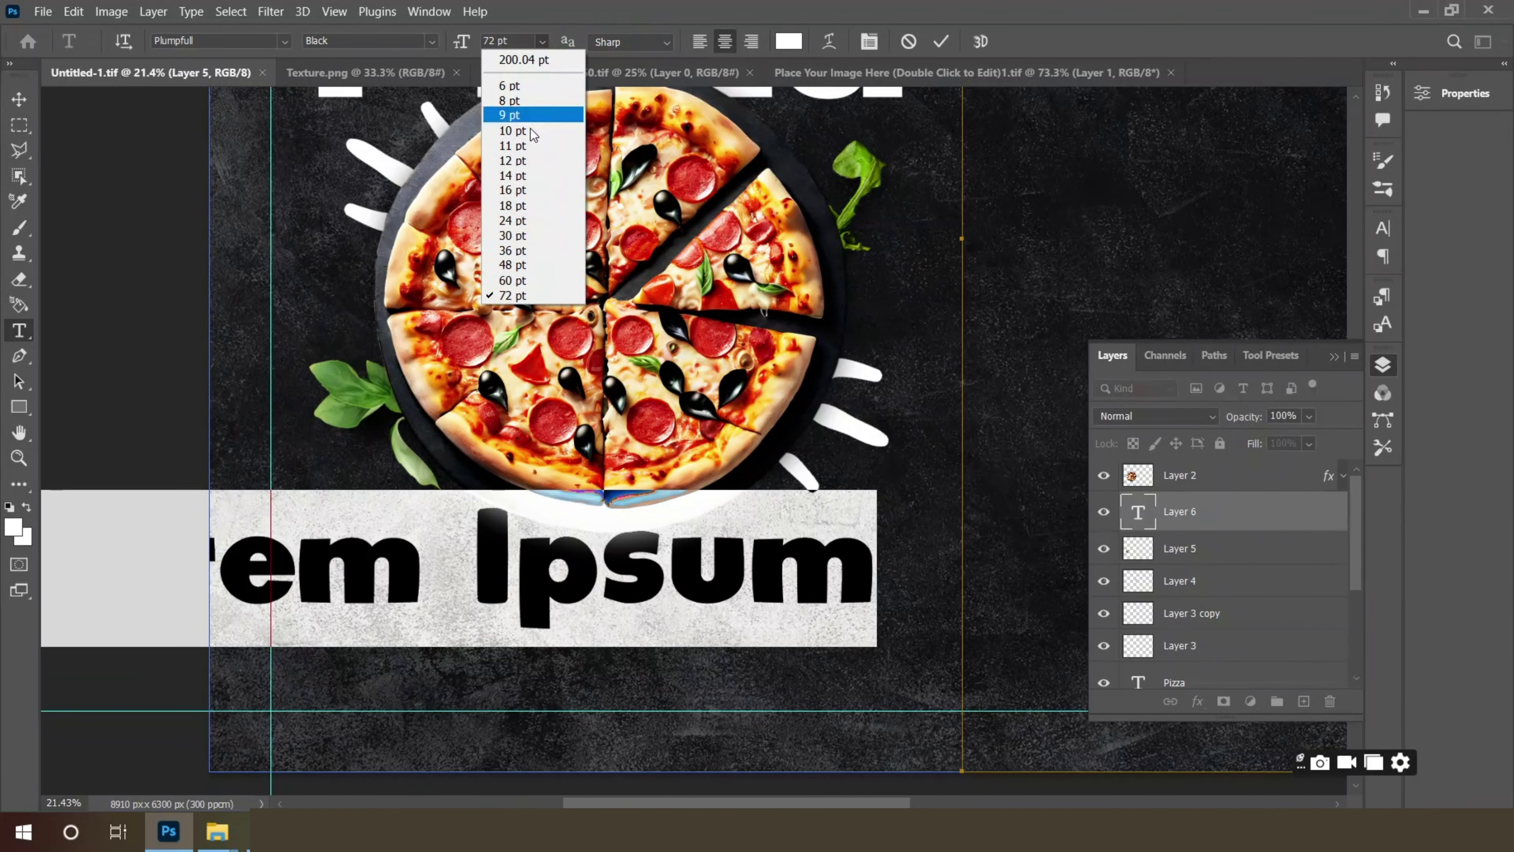
{"action": "left_click", "coordinate": [515, 263]}
{"action": "type", "text": "Bu"}
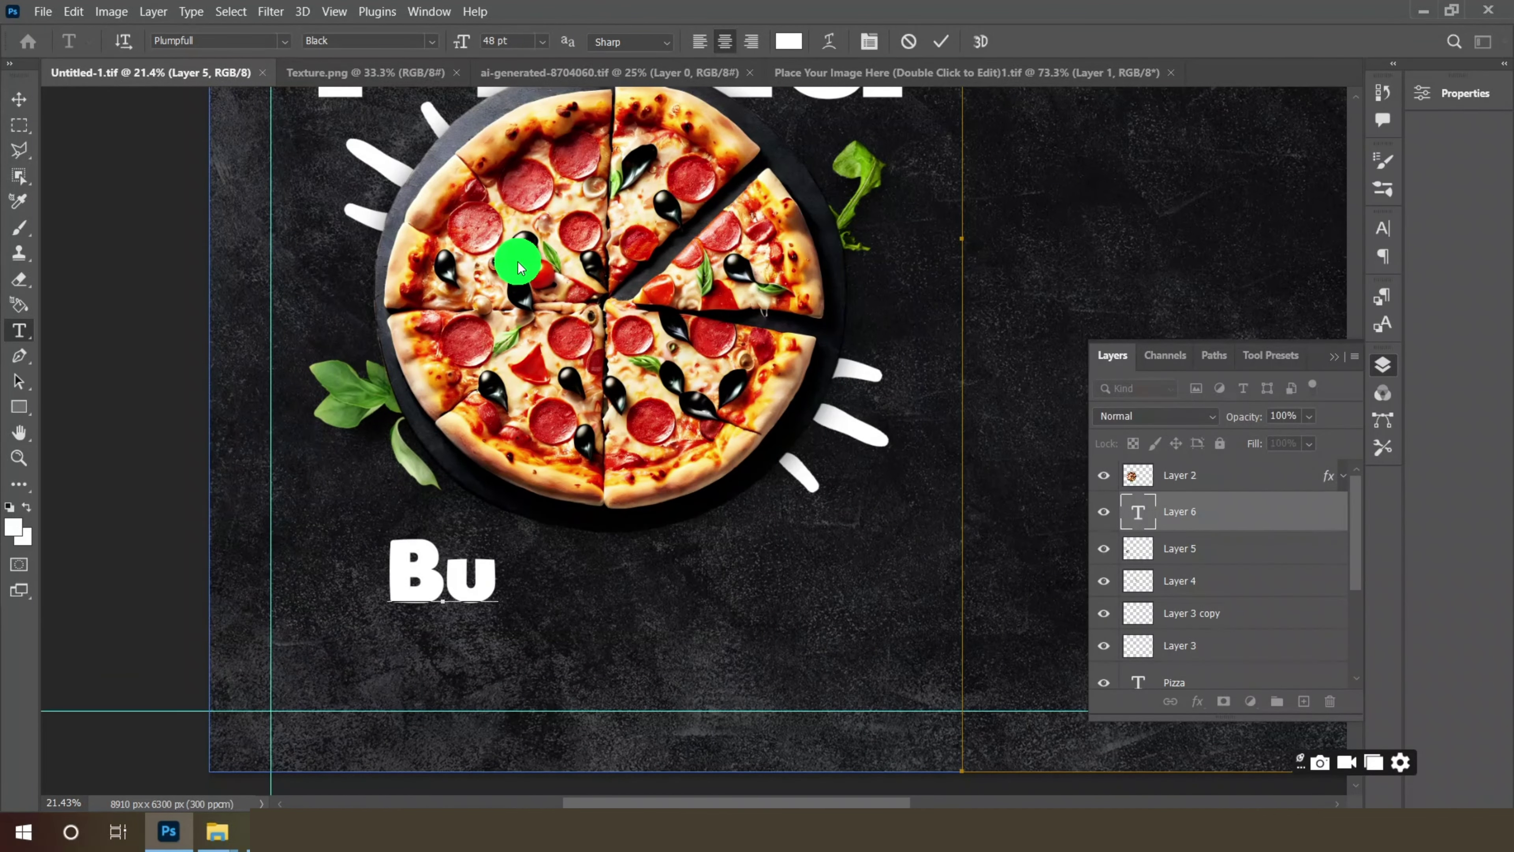
{"action": "type", "text": "dgetar"}
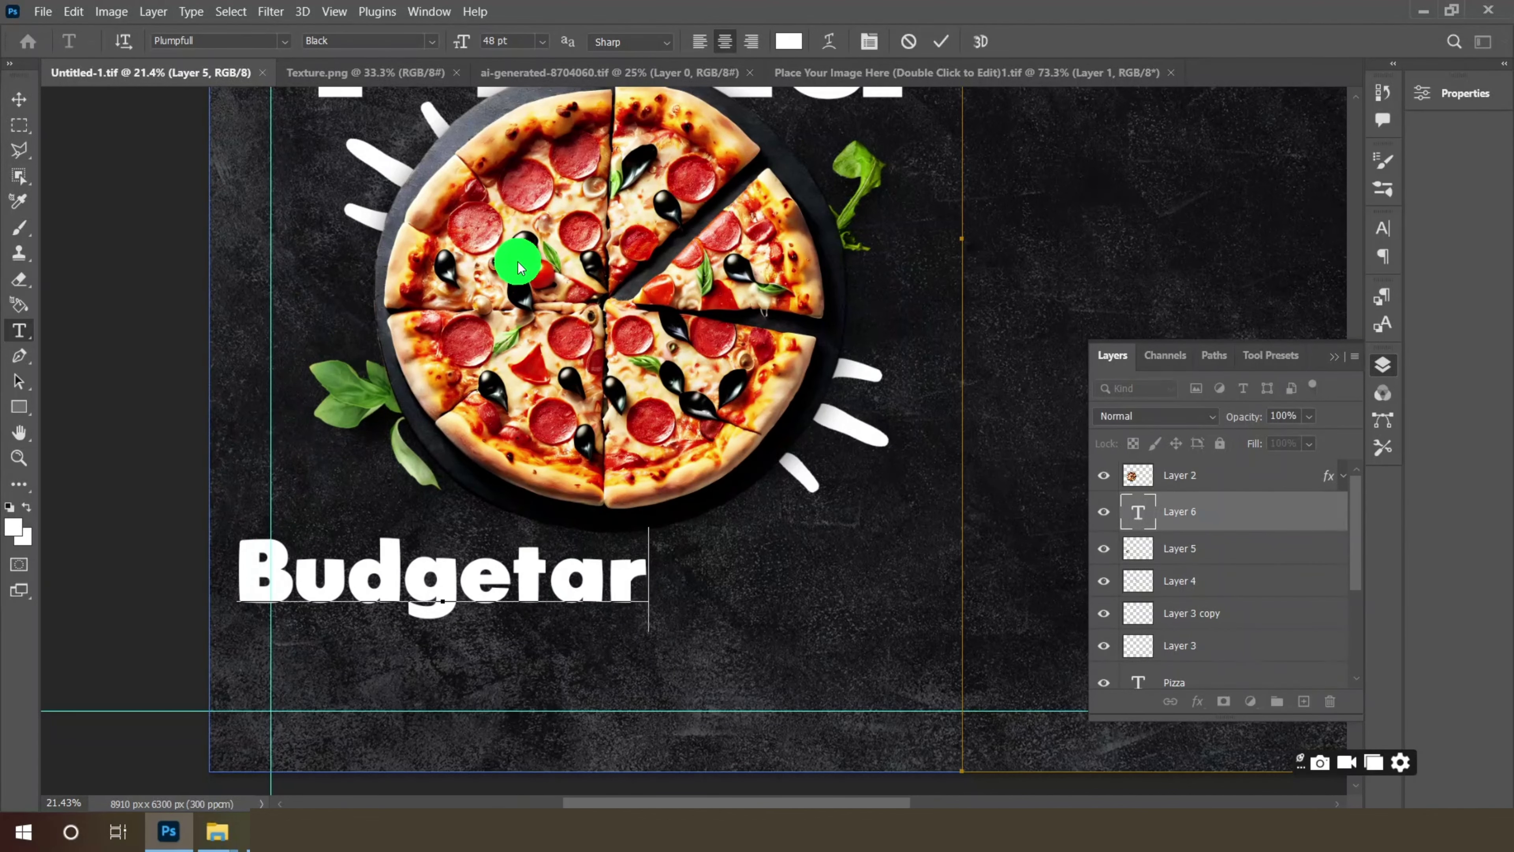
{"action": "type", "text": "ian BFF Pi"}
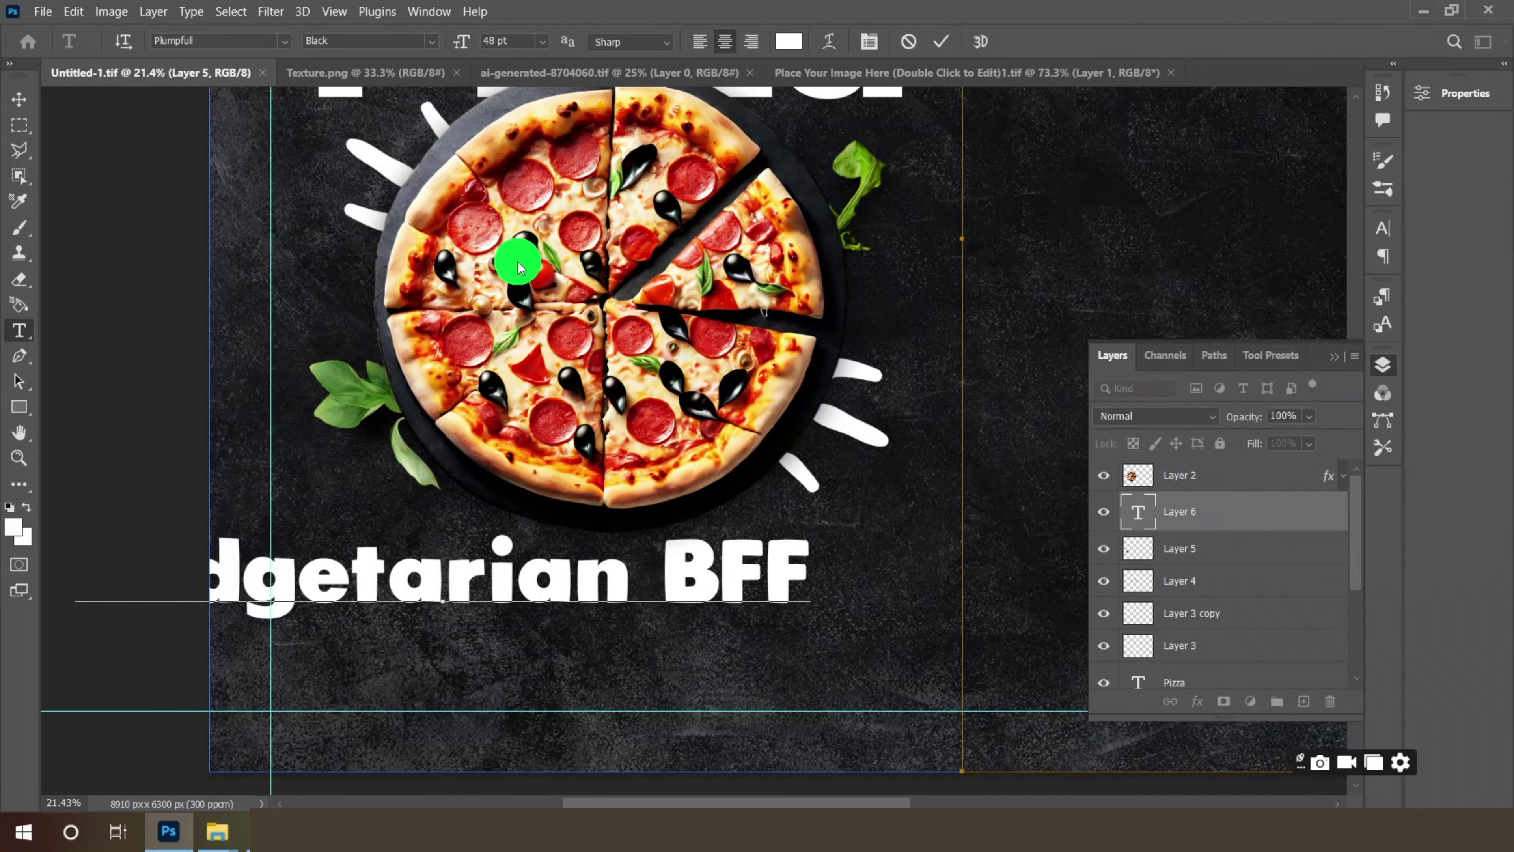
{"action": "type", "text": "zeria"}
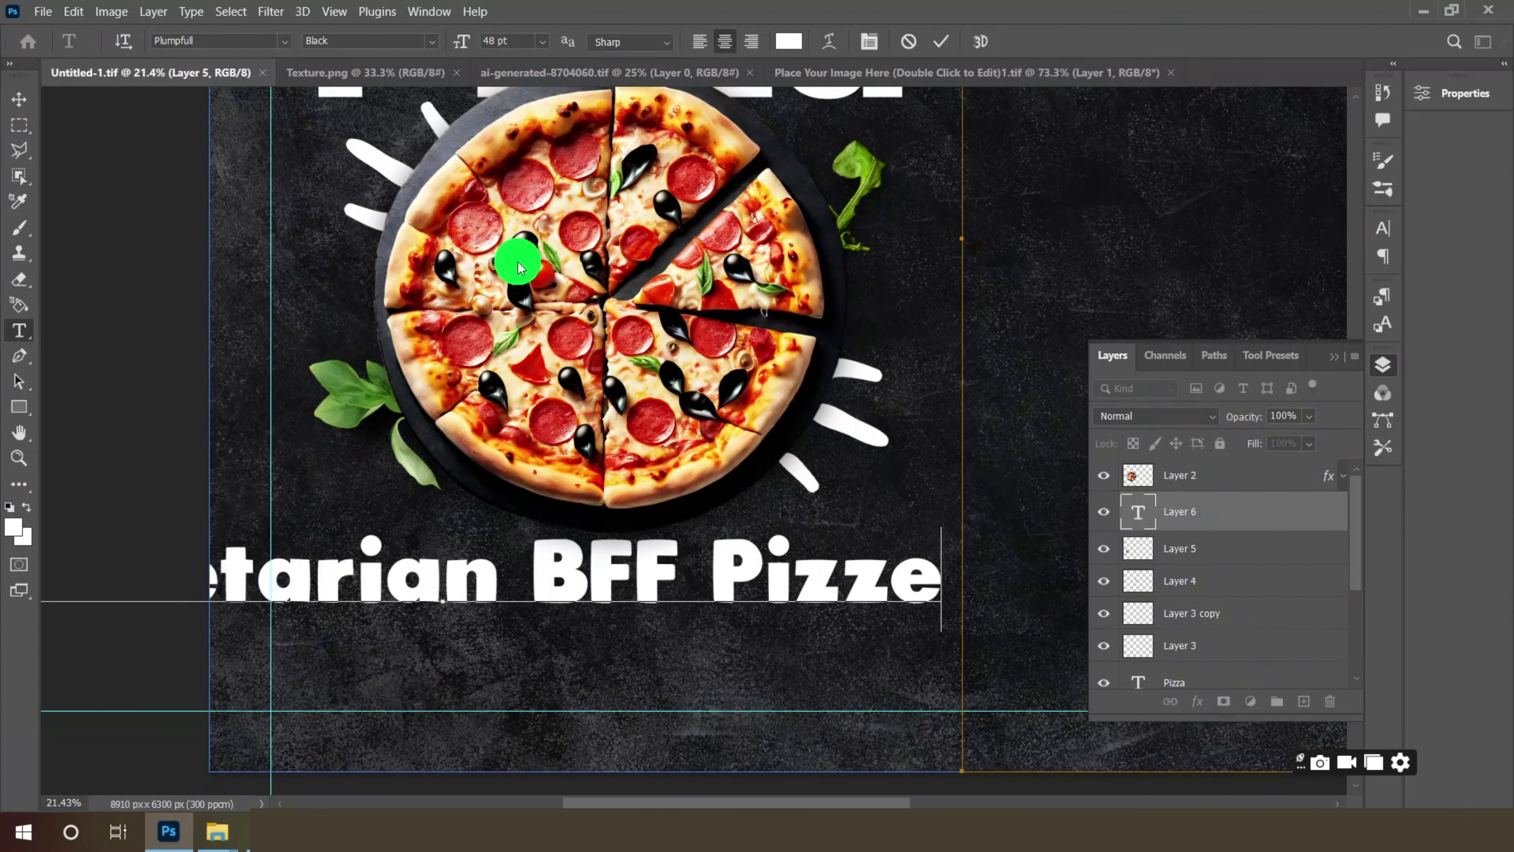
{"action": "left_click", "coordinate": [16, 99]}
{"action": "left_click_drag", "start_coordinate": [558, 577], "coordinate": [726, 584]}
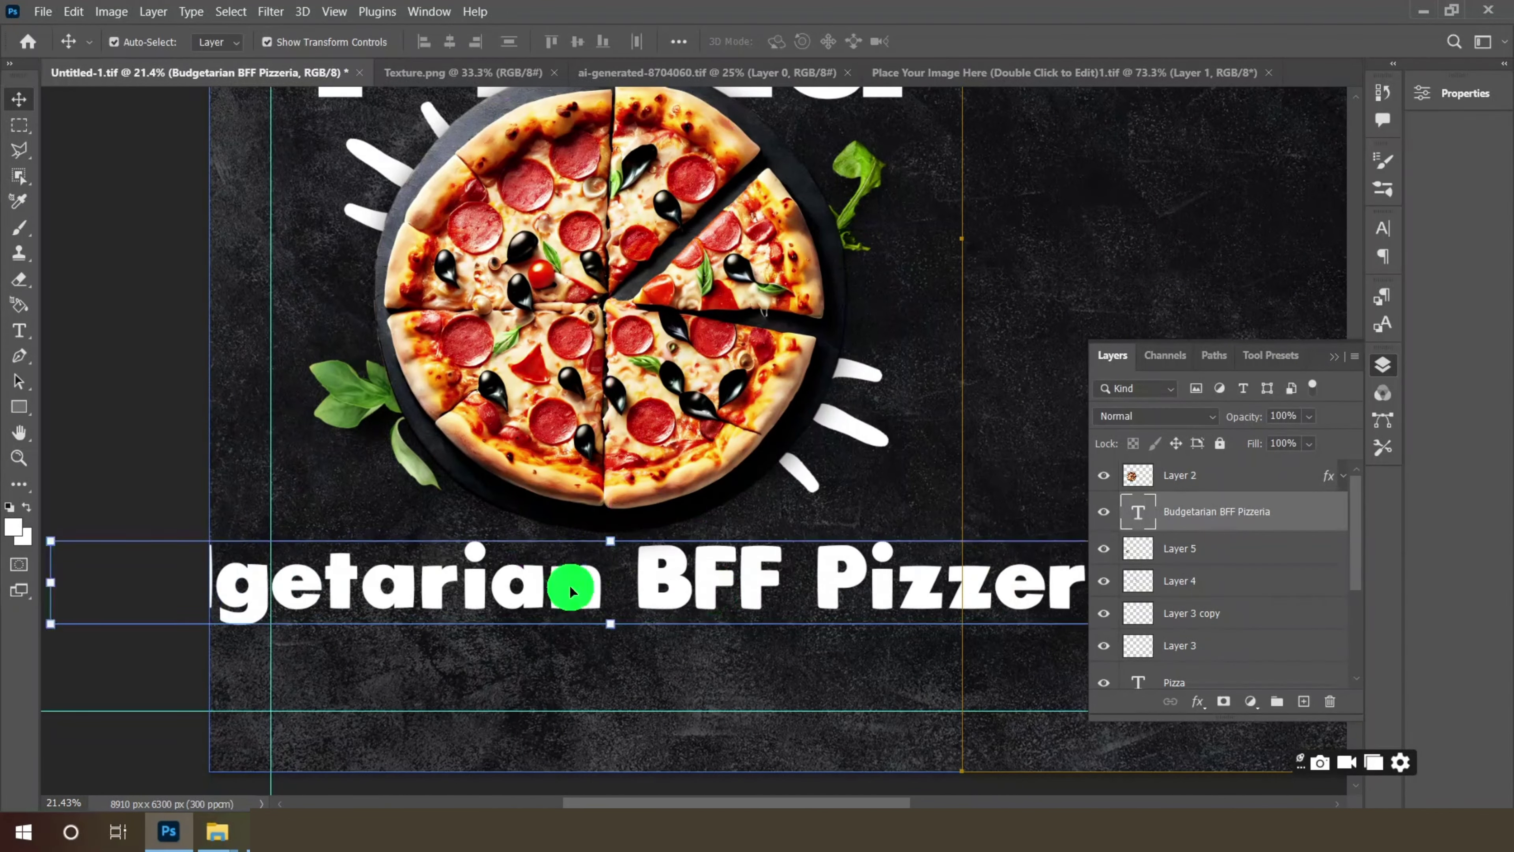
- Shrink the title to 18 pt, bring its layer to the top, and centre it under the pizza
{"action": "left_click", "coordinate": [18, 330]}
{"action": "left_click", "coordinate": [541, 40]}
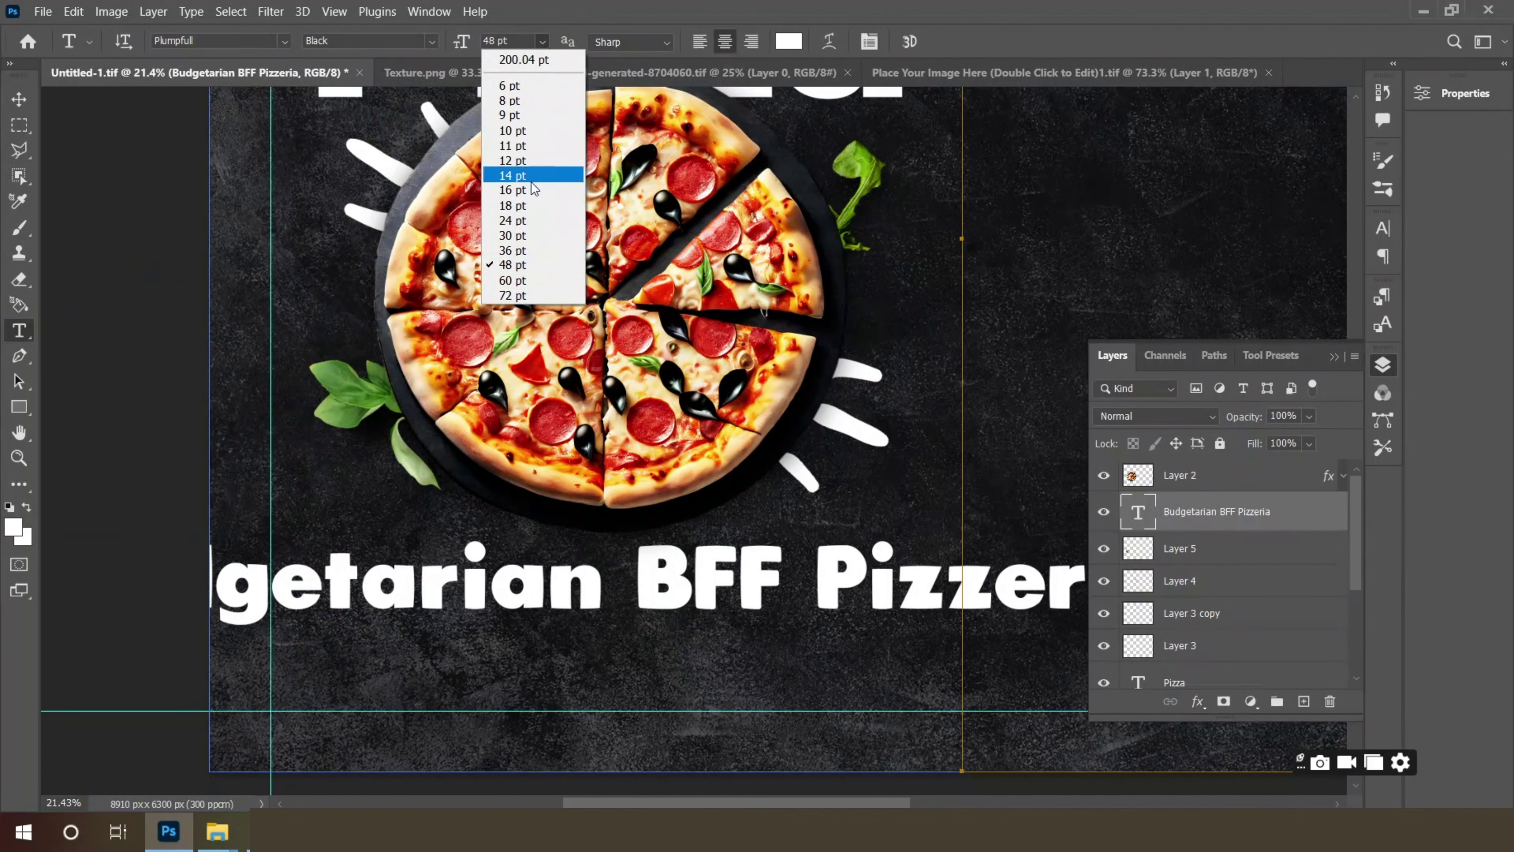
{"action": "left_click", "coordinate": [518, 220]}
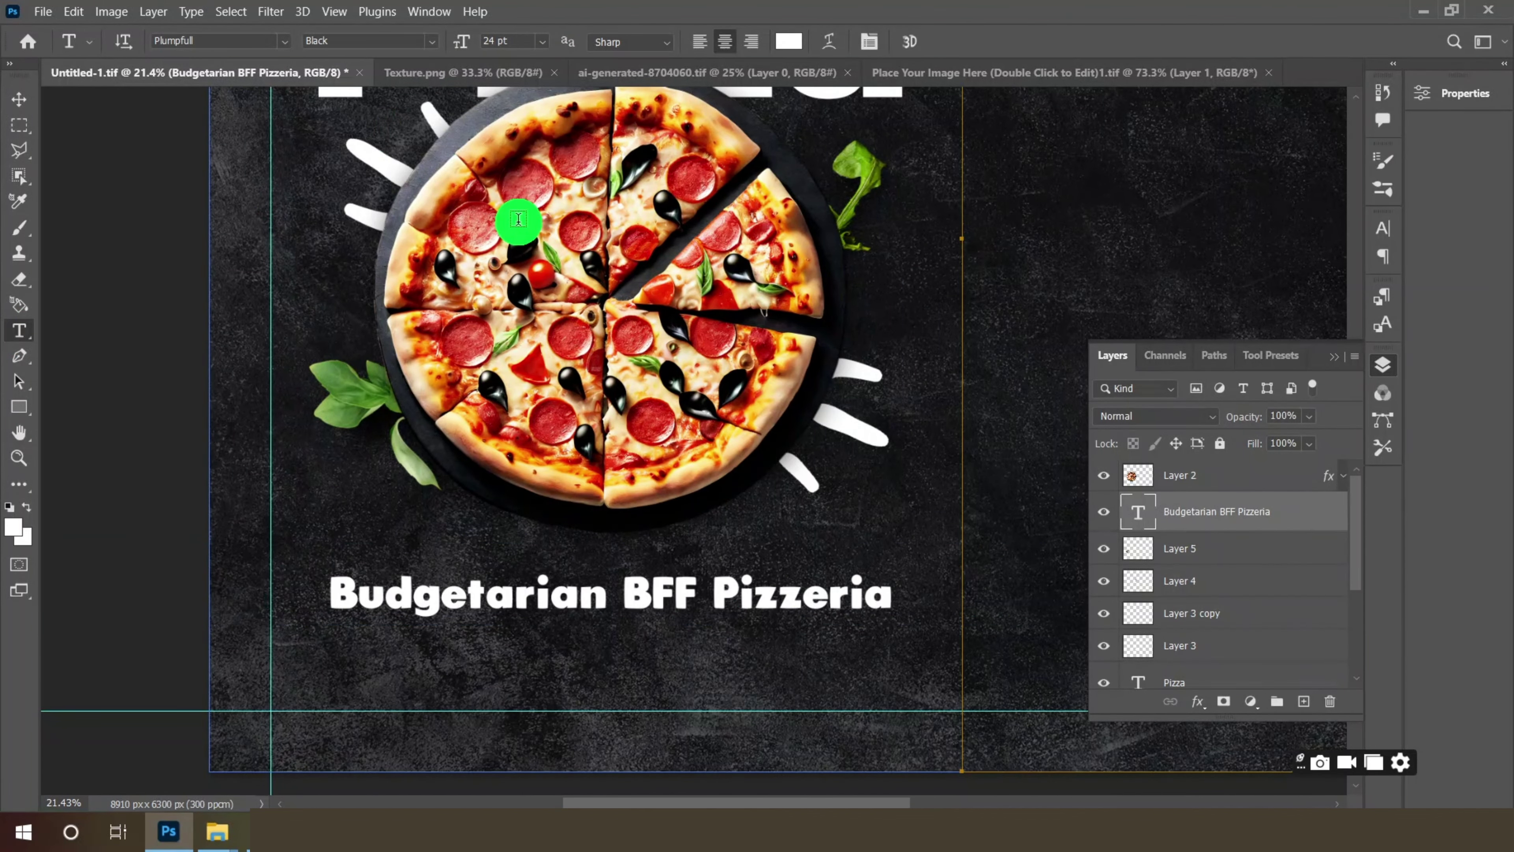
{"action": "left_click", "coordinate": [283, 41]}
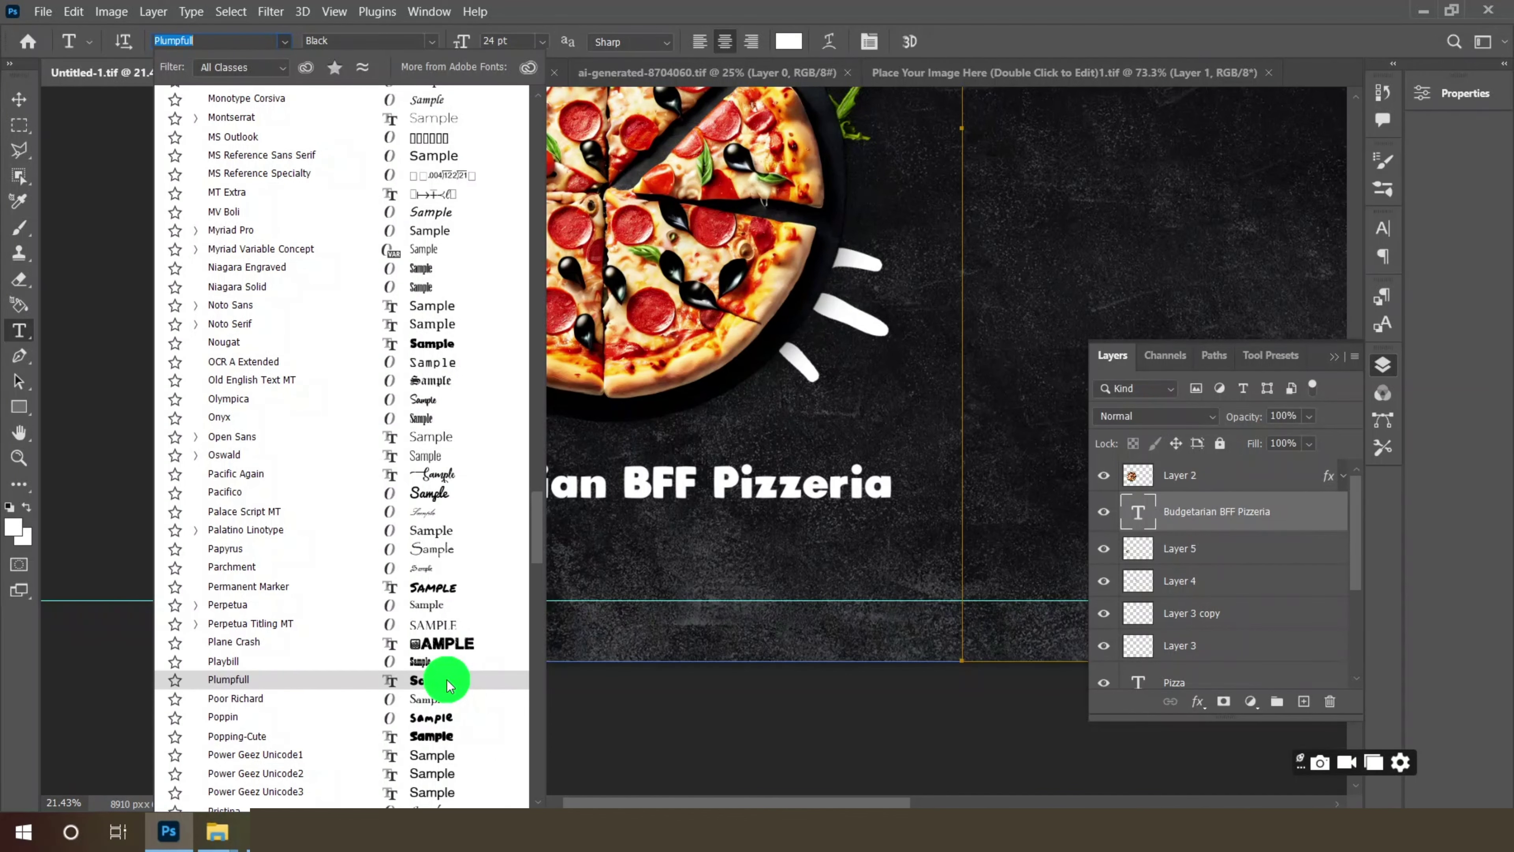
{"action": "left_click", "coordinate": [447, 680]}
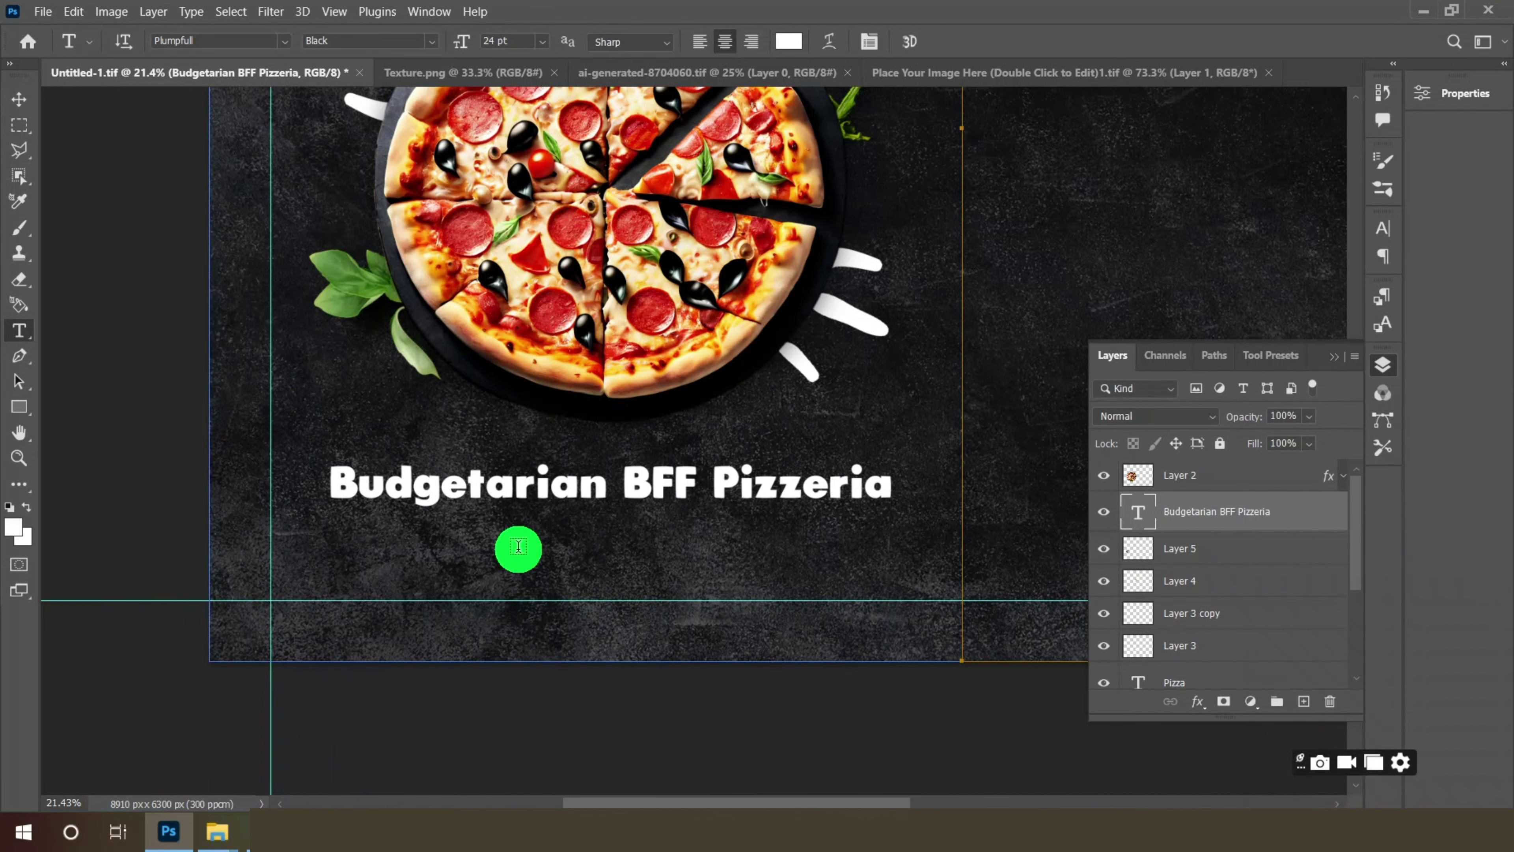
{"action": "left_click", "coordinate": [542, 41]}
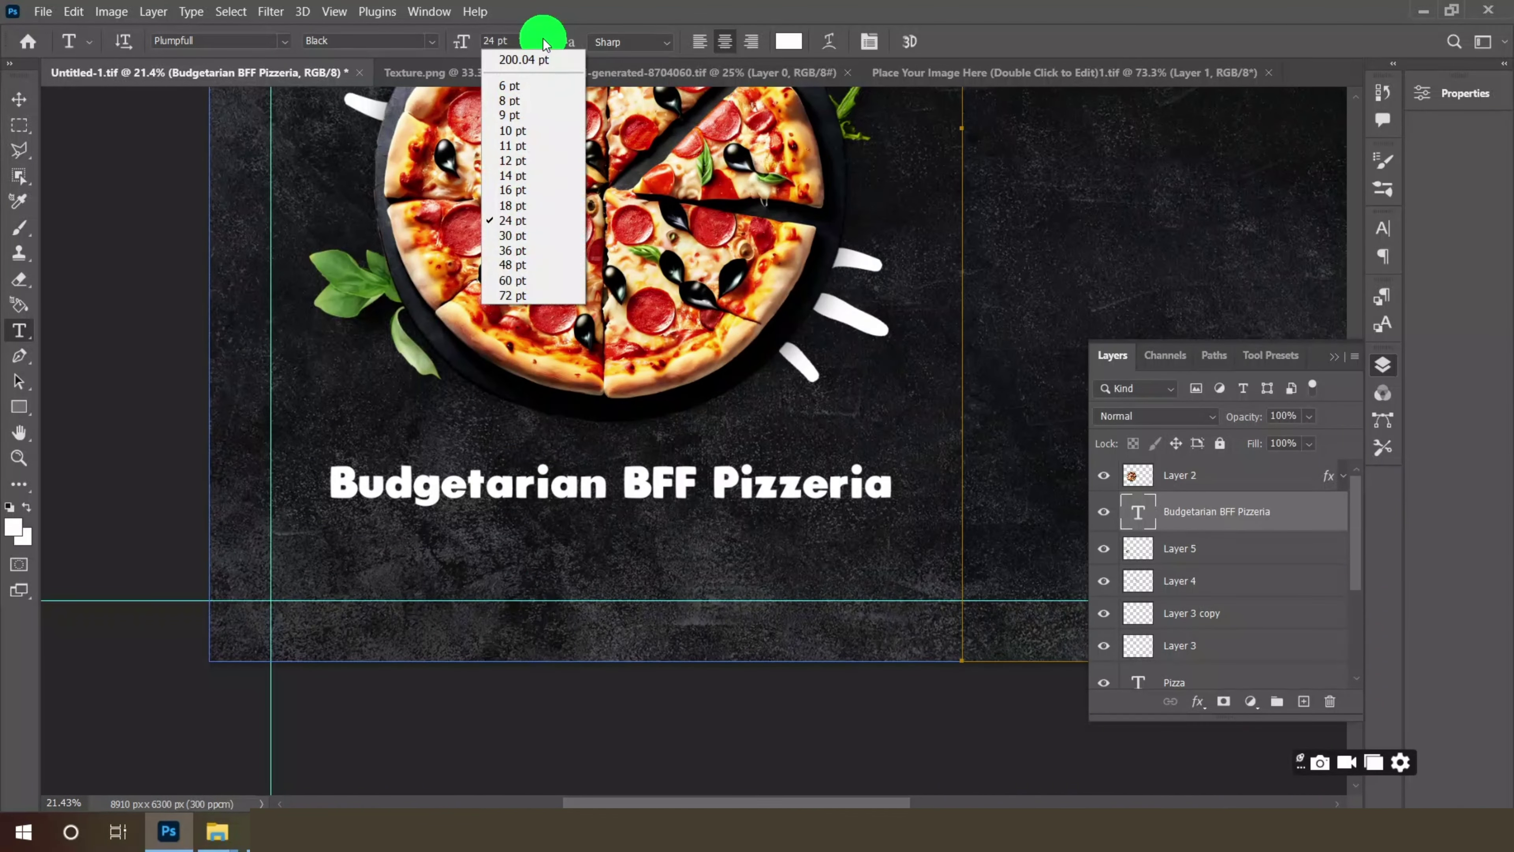
{"action": "left_click", "coordinate": [526, 209]}
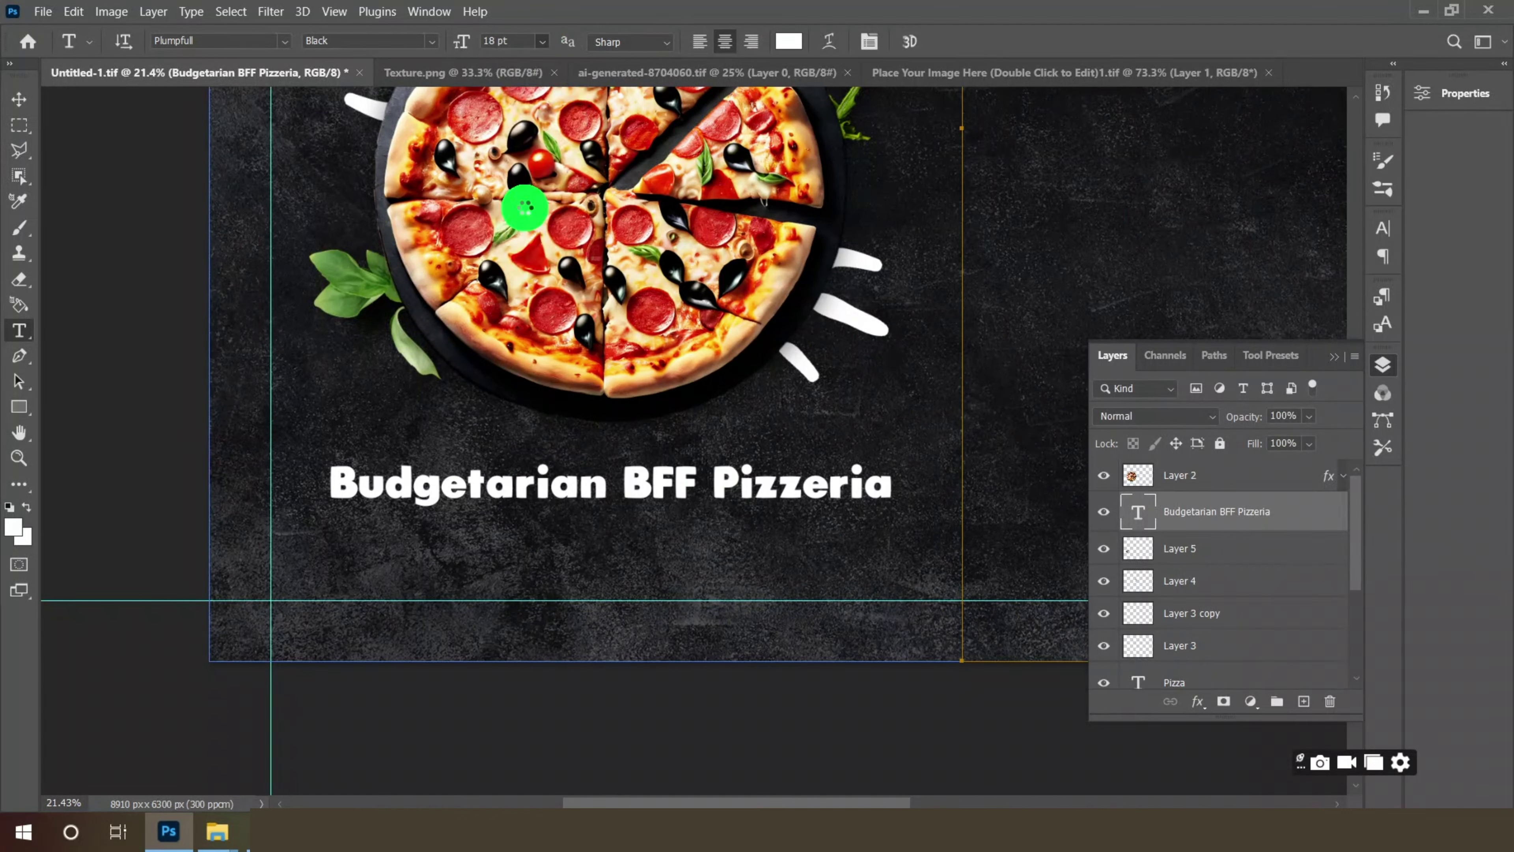
{"action": "left_click", "coordinate": [19, 99]}
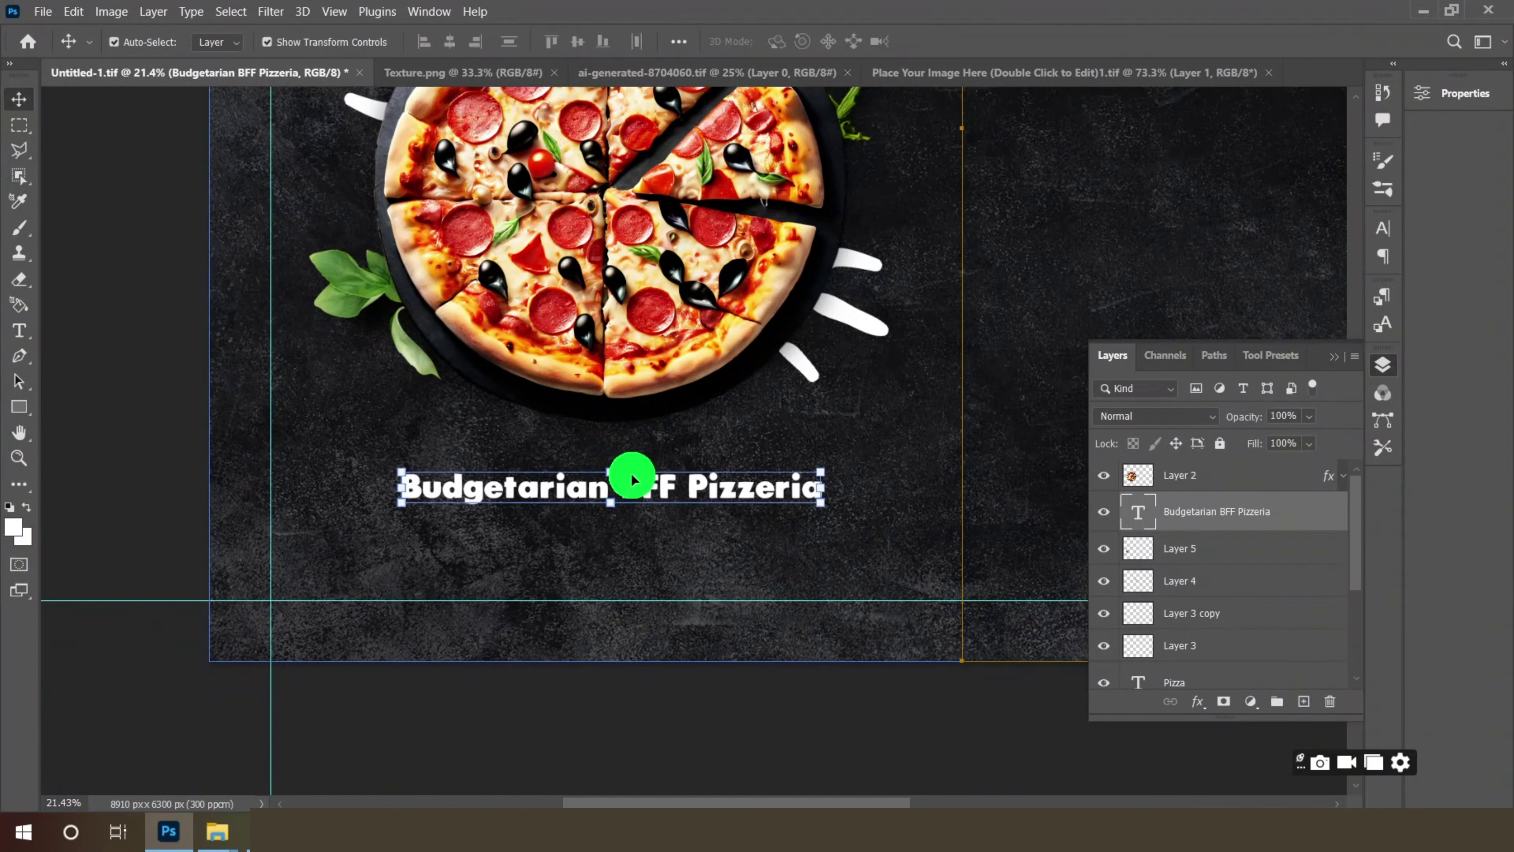
{"action": "left_click_drag", "start_coordinate": [633, 474], "coordinate": [653, 452]}
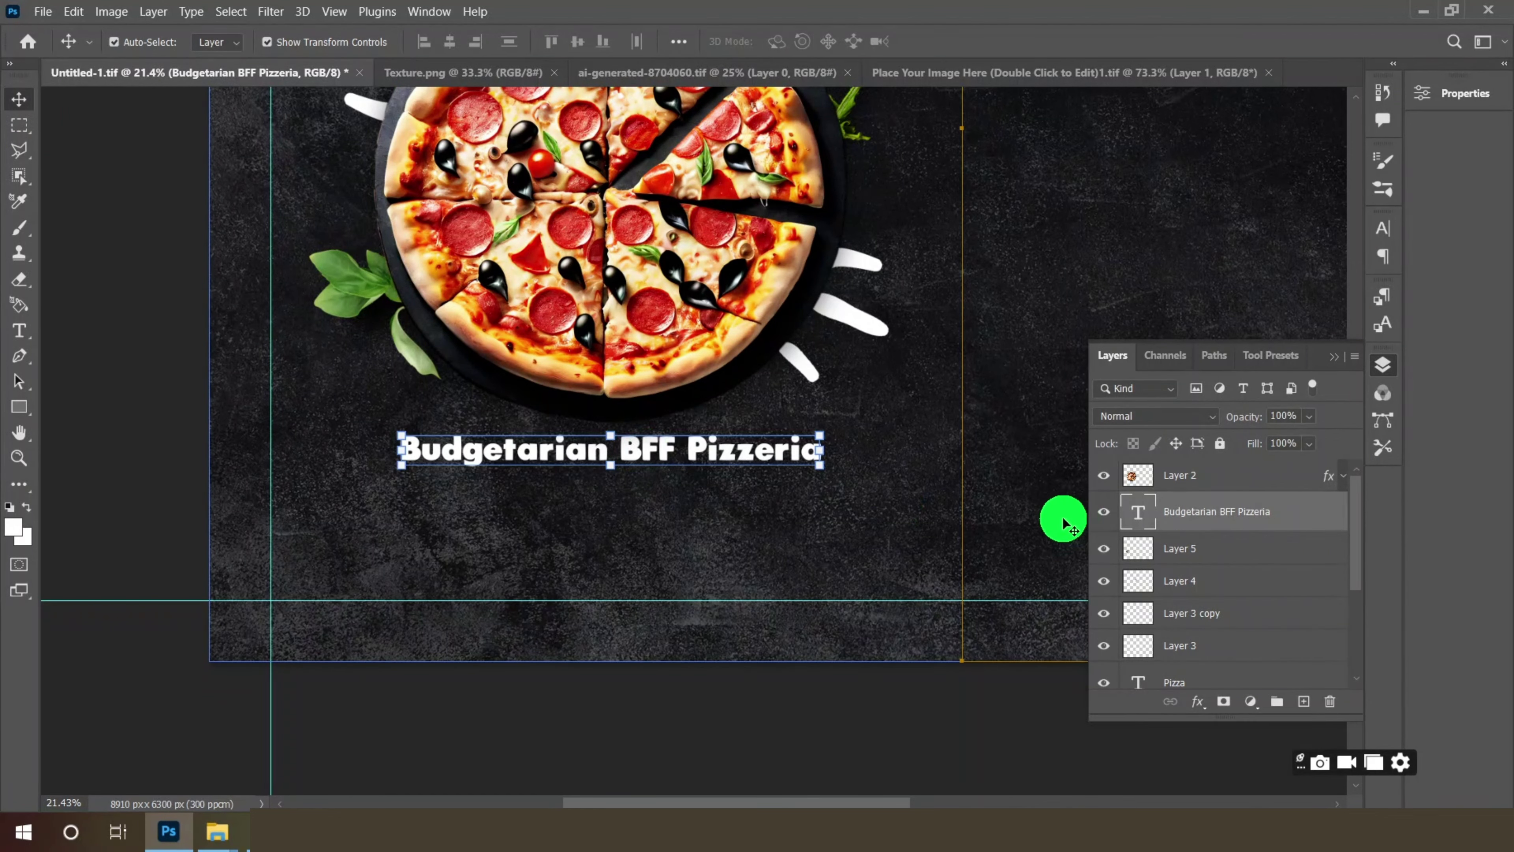
{"action": "key", "text": "ctrl+bracketright"}
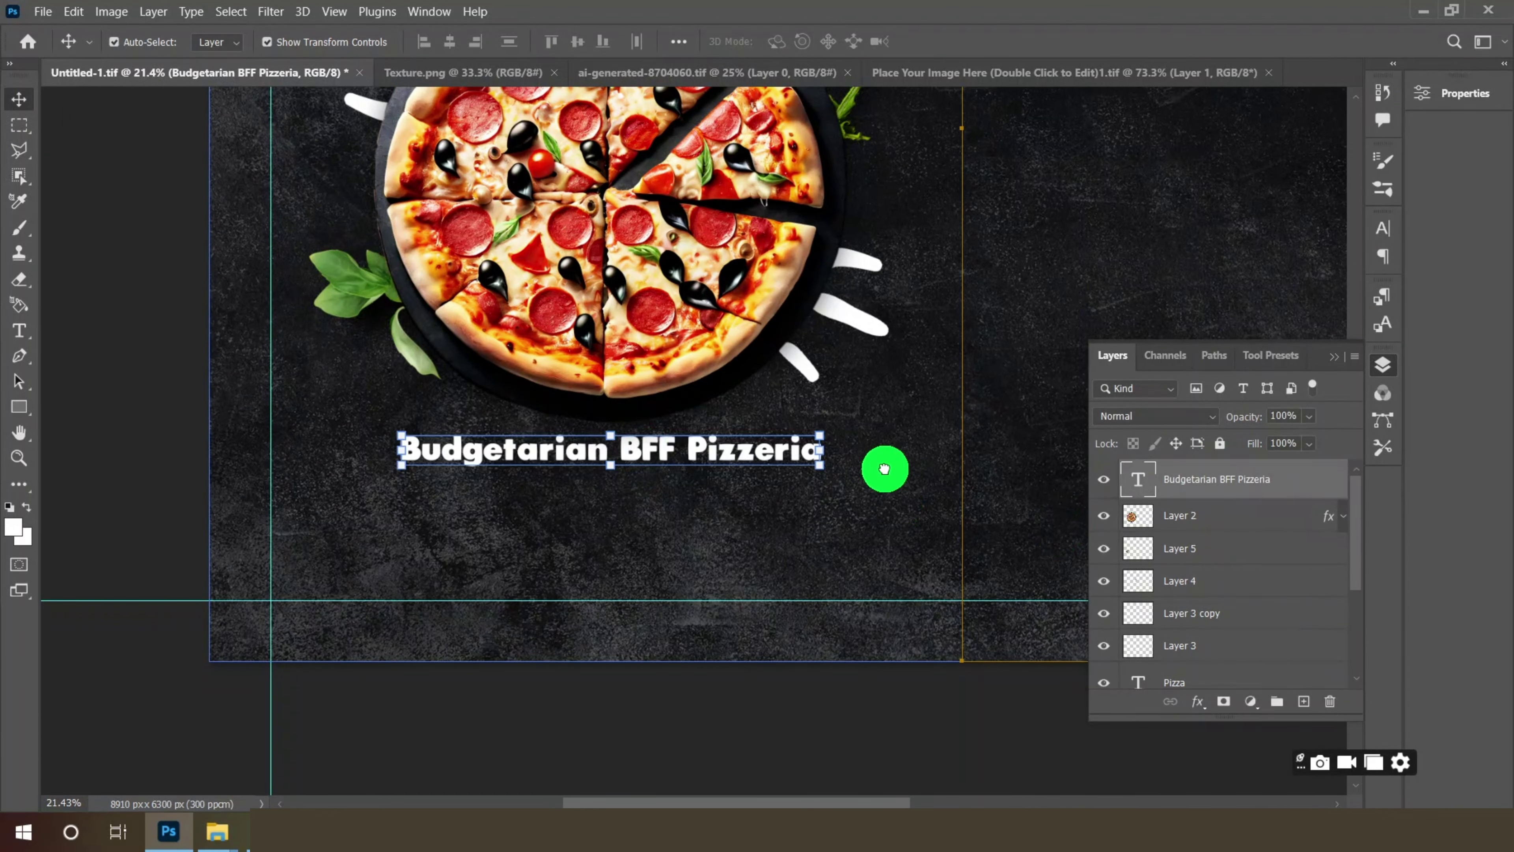
{"action": "left_click_drag", "start_coordinate": [700, 460], "coordinate": [706, 456]}
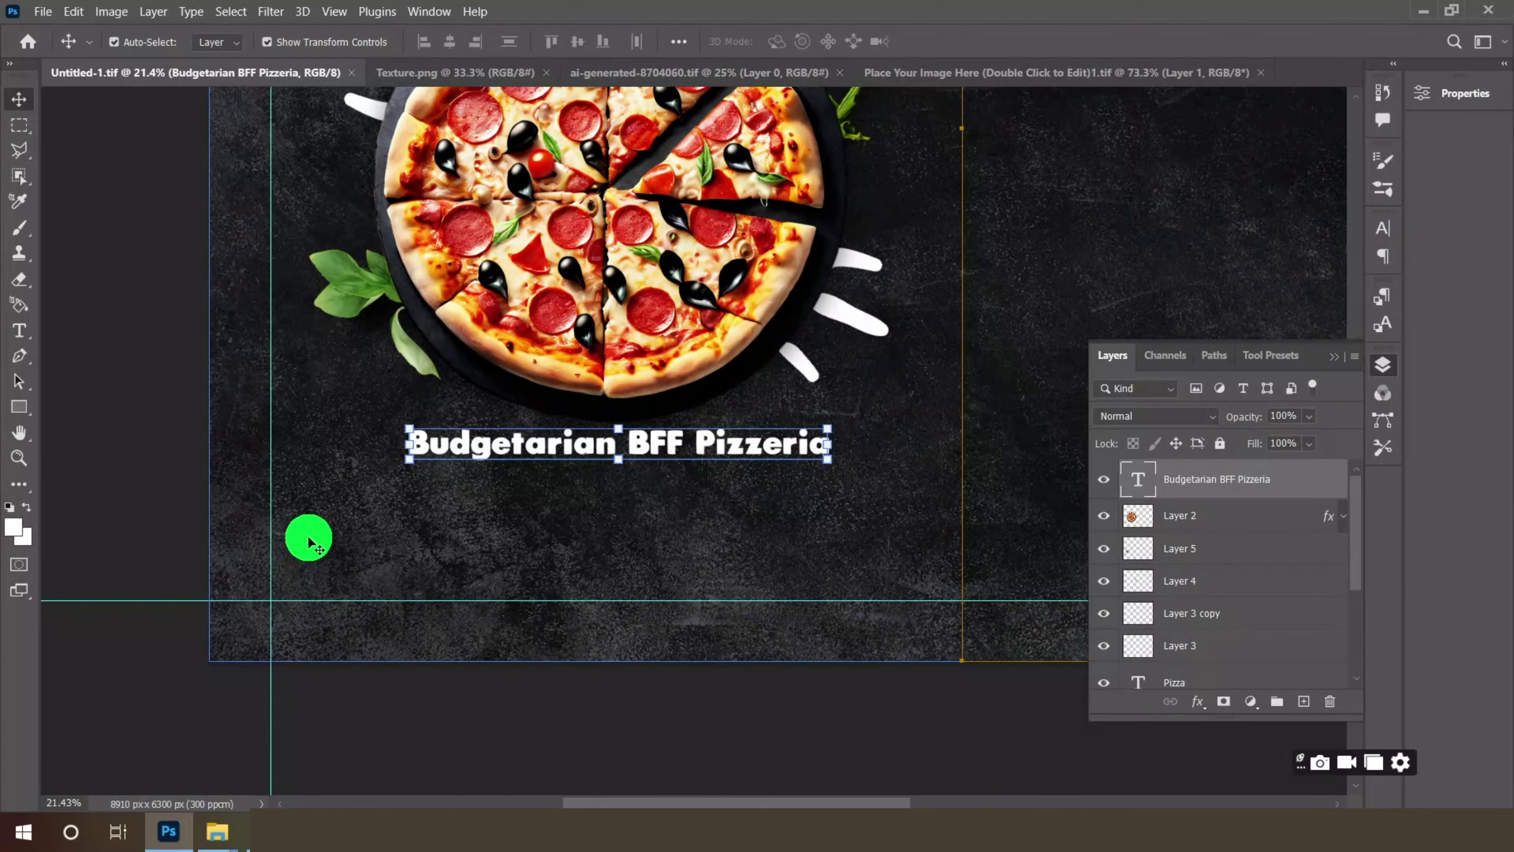
{"action": "scroll", "coordinate": [372, 511], "scroll_direction": "up", "scroll_amount": 3}
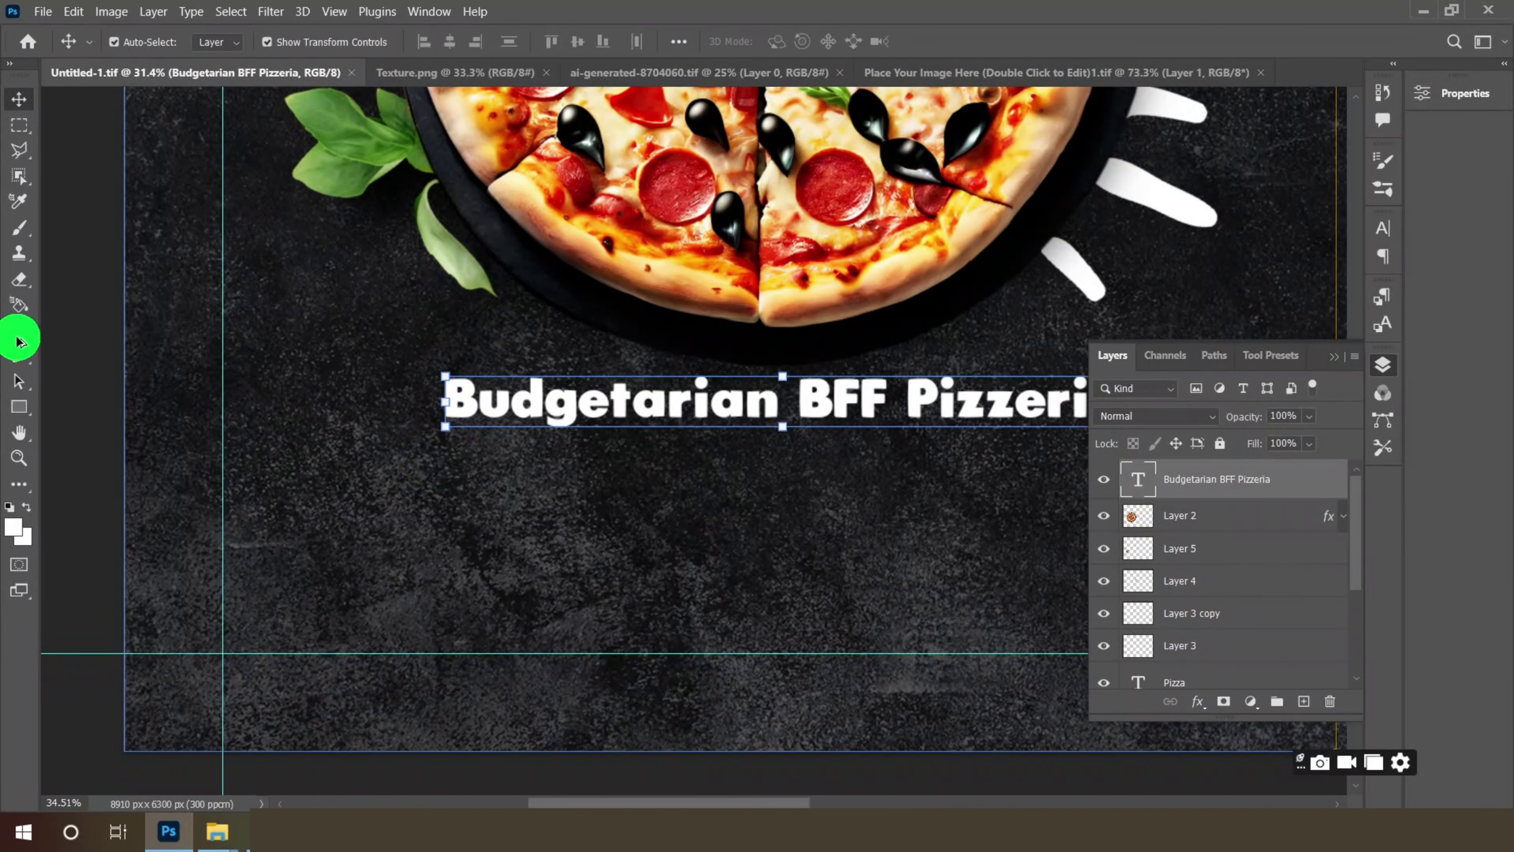
{"action": "left_click", "coordinate": [16, 340]}
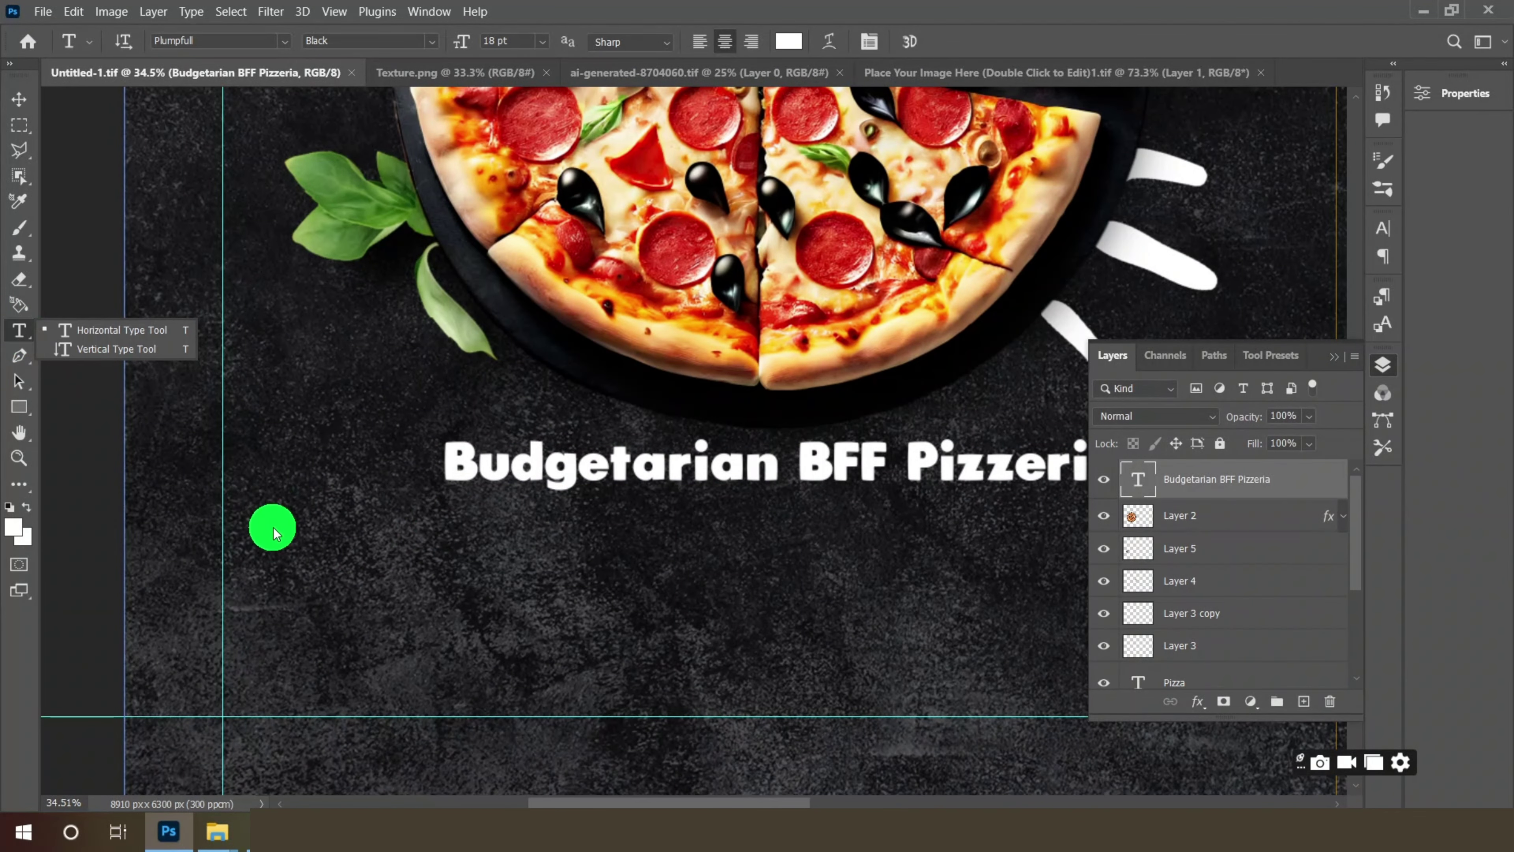
- Type the line 'main dish. Supper supreme pizza . Fasting pineapple . BBQ Chick…' beneath the title
{"action": "left_click", "coordinate": [287, 541]}
{"action": "type", "text": "m"}
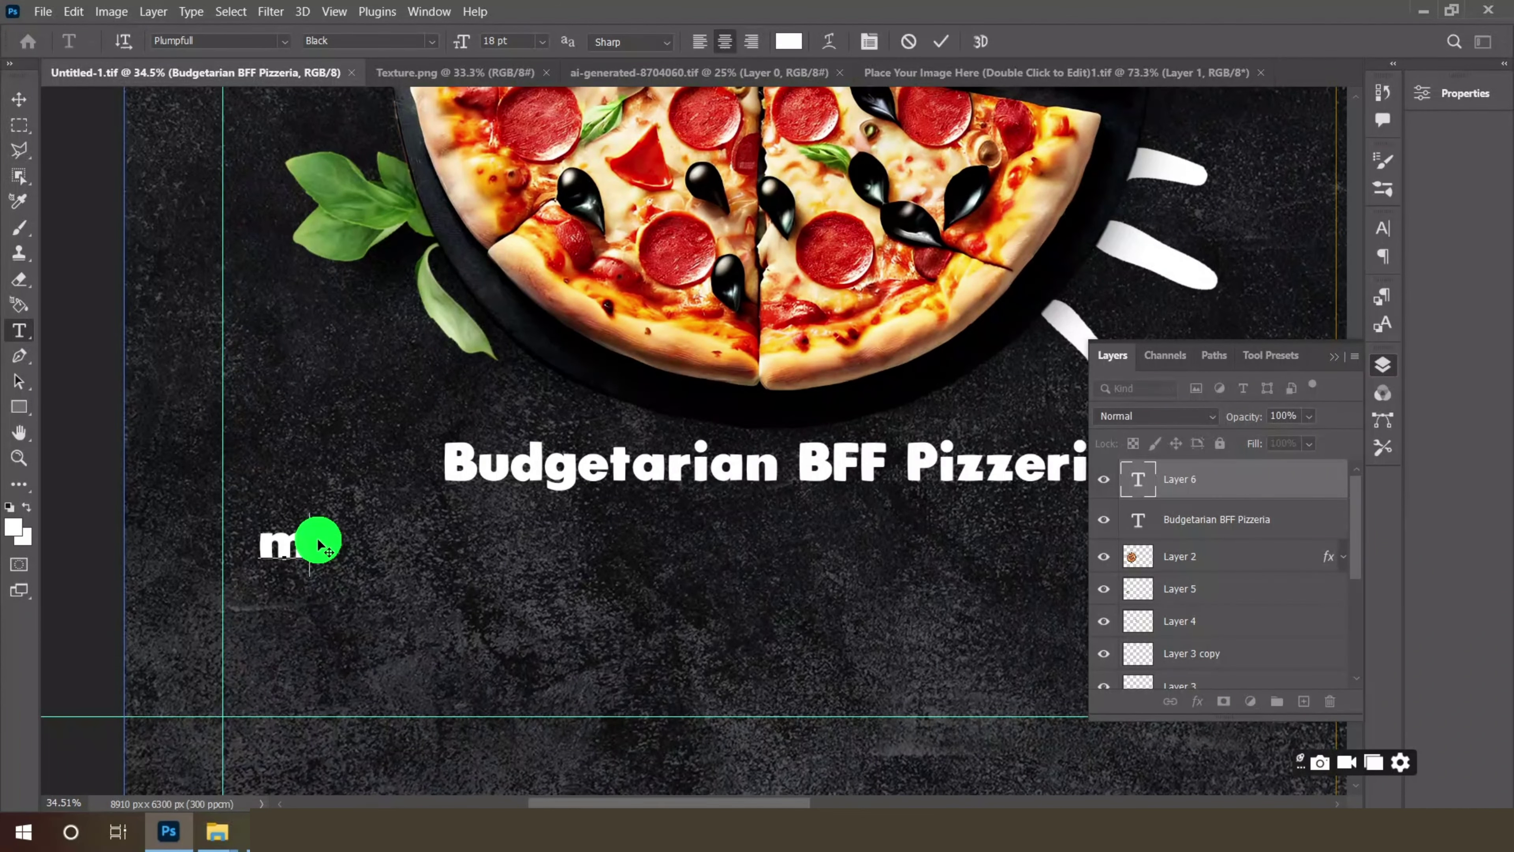
{"action": "type", "text": "ain dish"}
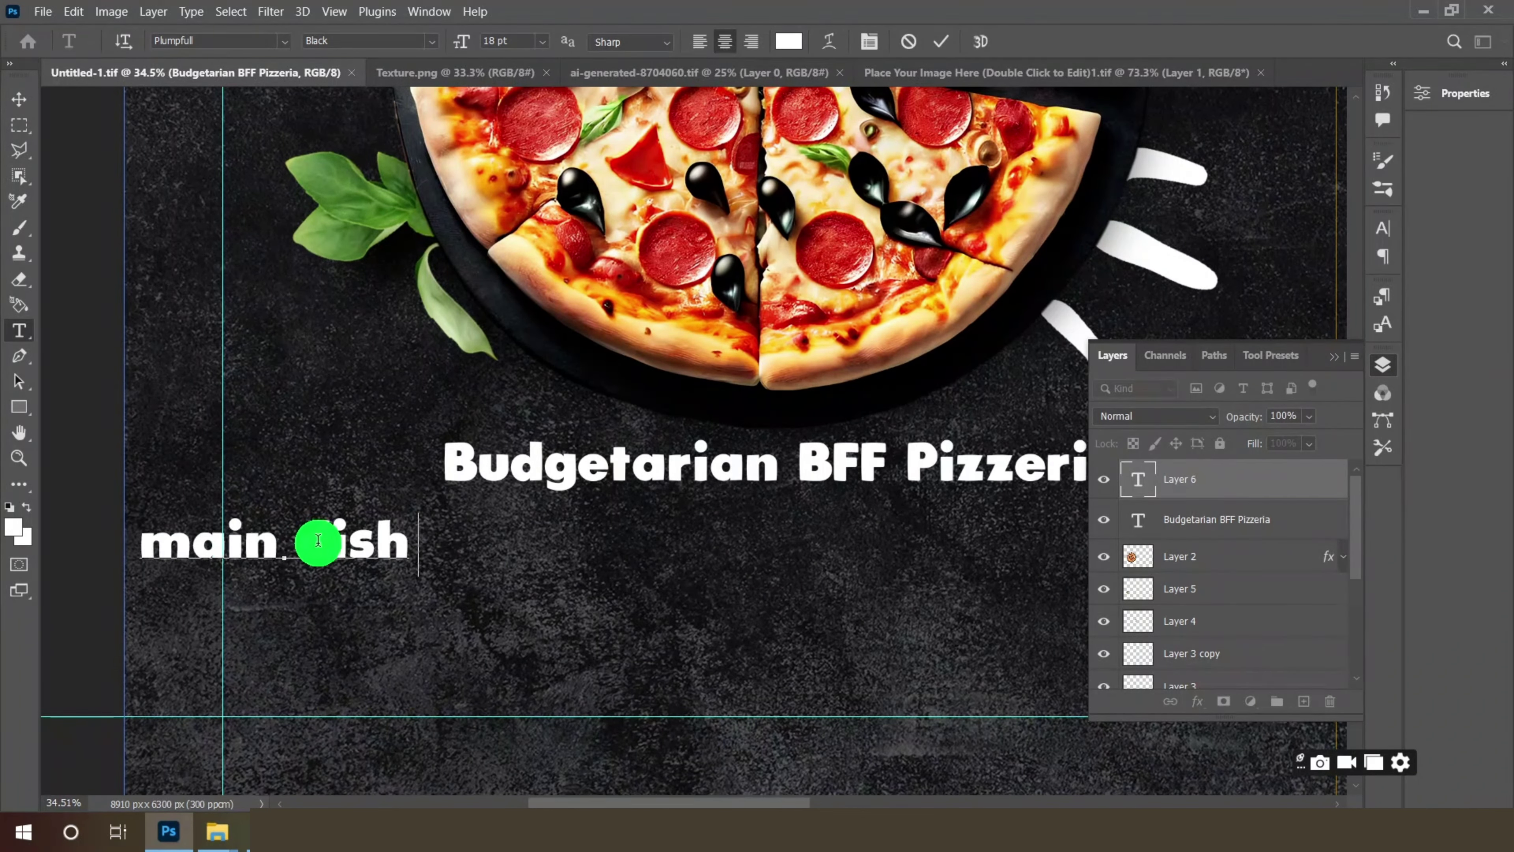
{"action": "type", "text": "."}
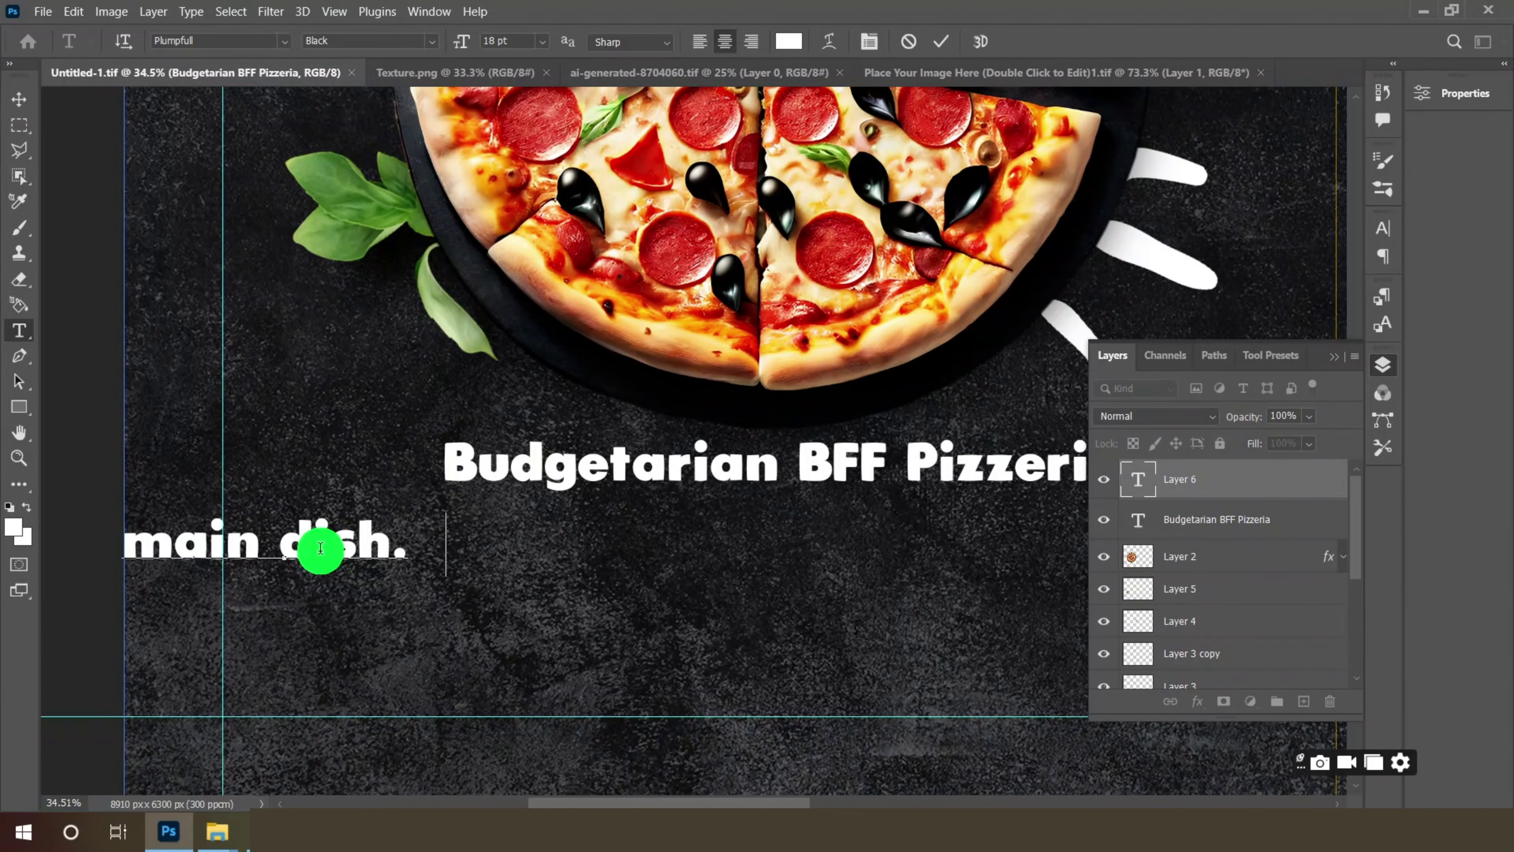
{"action": "type", "text": "  Supper z"}
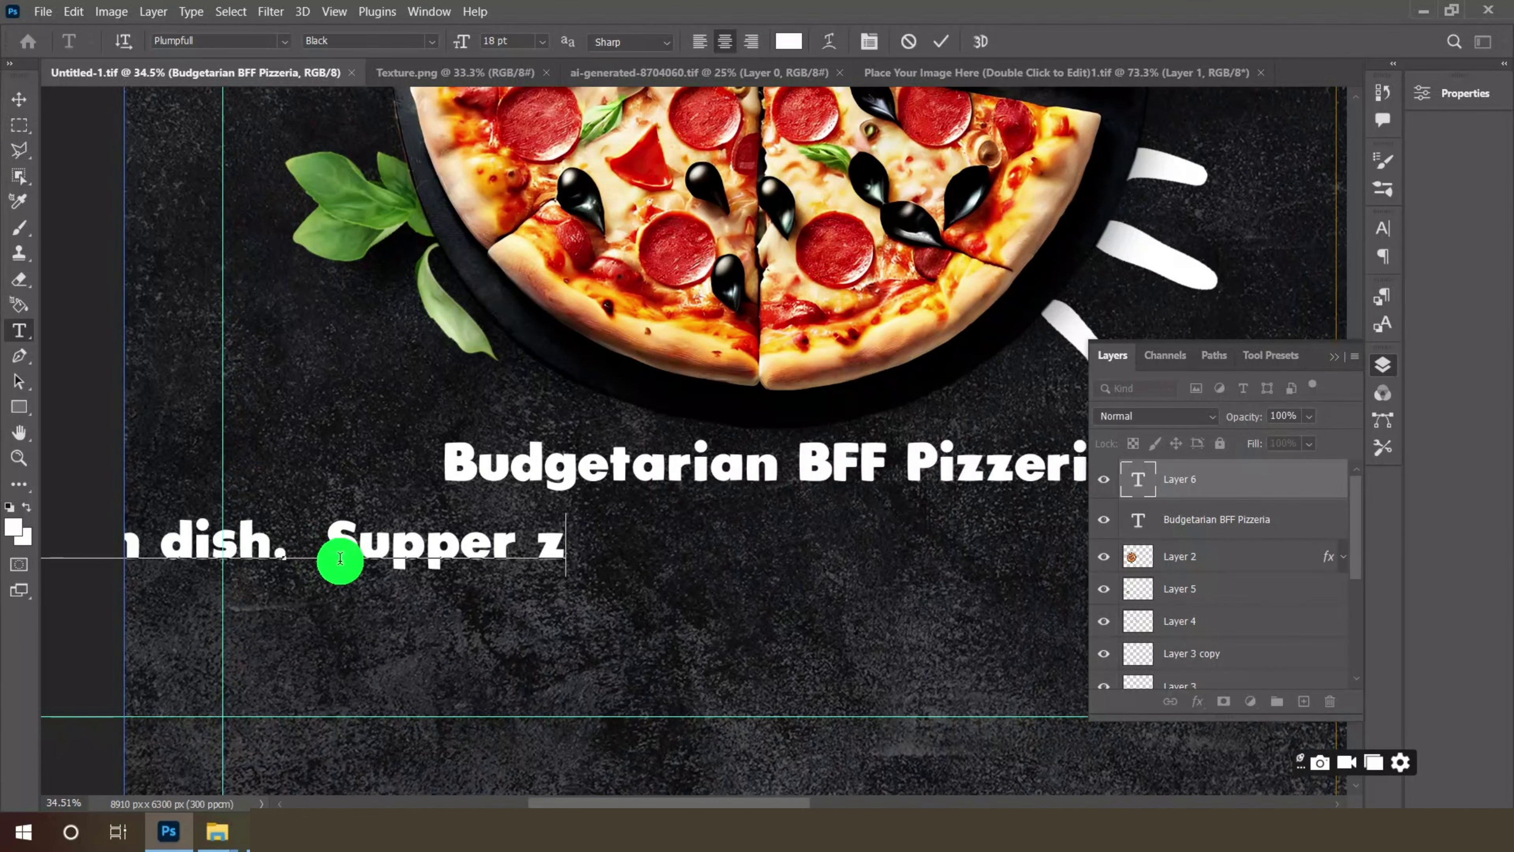
{"action": "key", "text": "BackSpace"}
{"action": "type", "text": "s"}
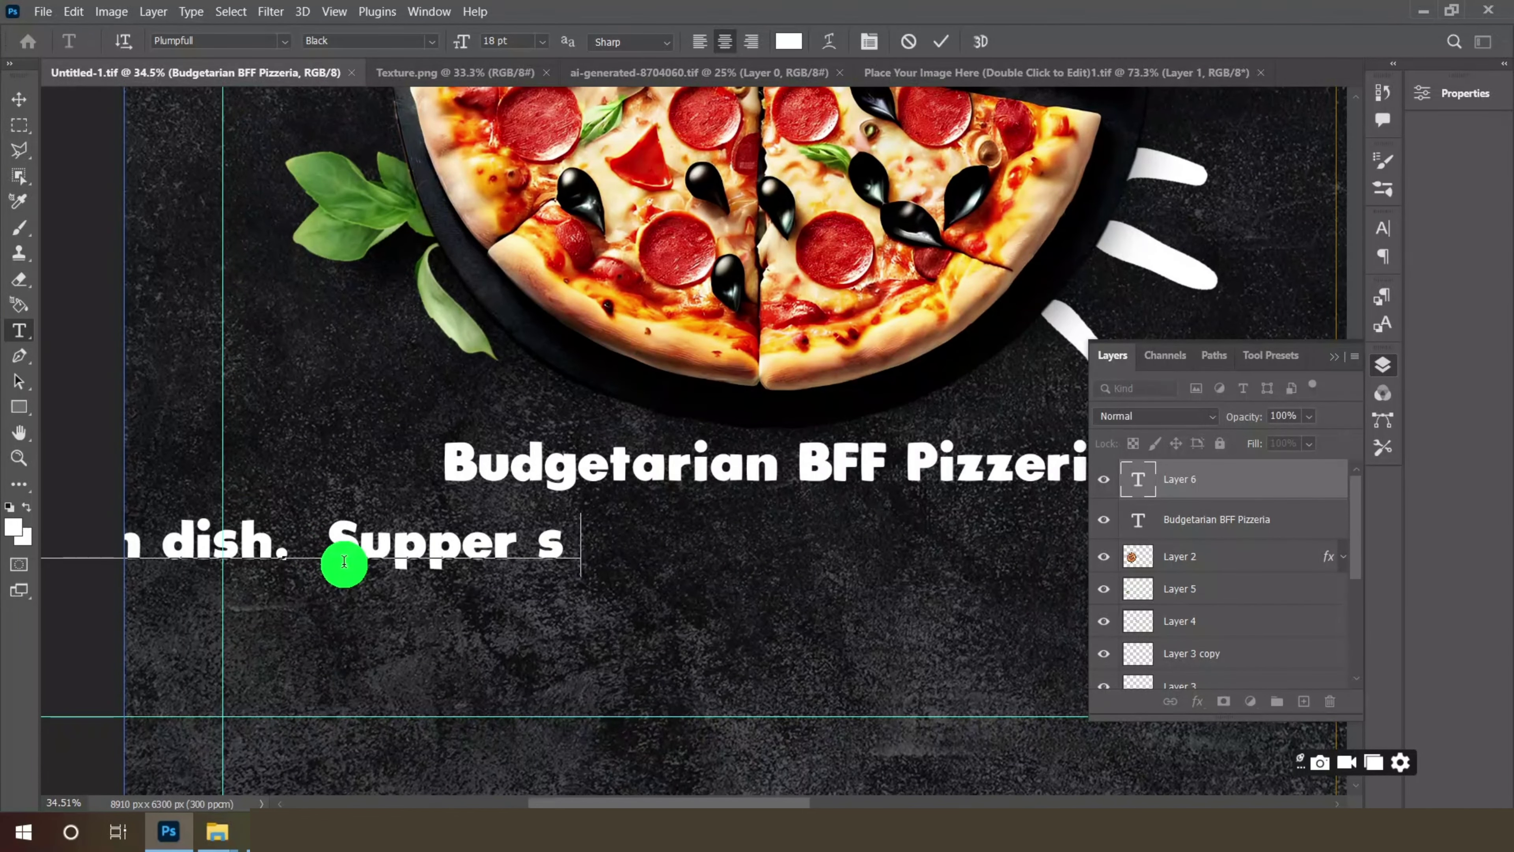
{"action": "type", "text": "upreme p"}
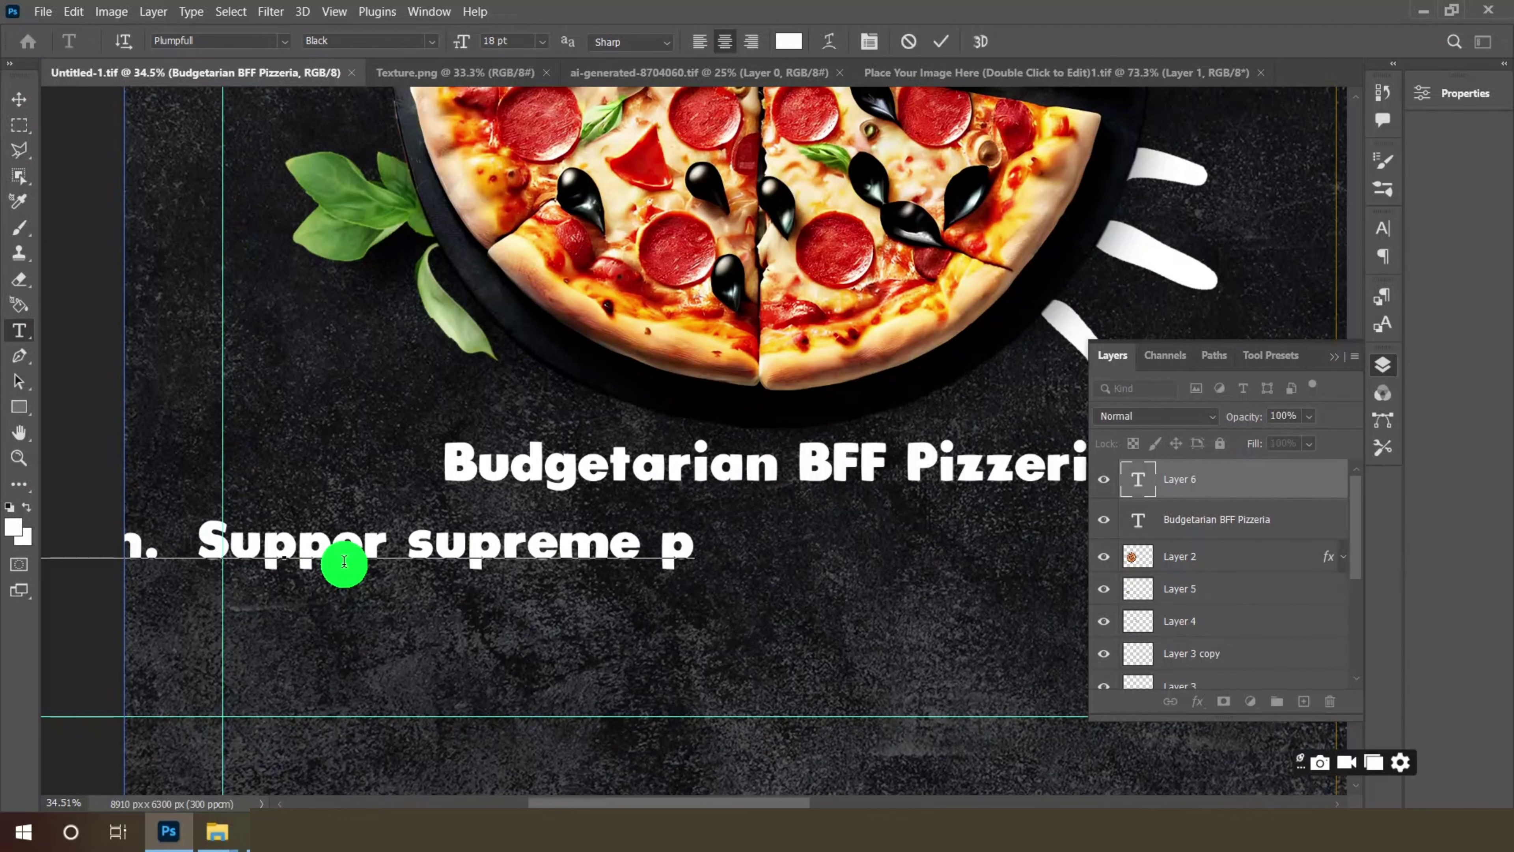
{"action": "type", "text": "izza  ."}
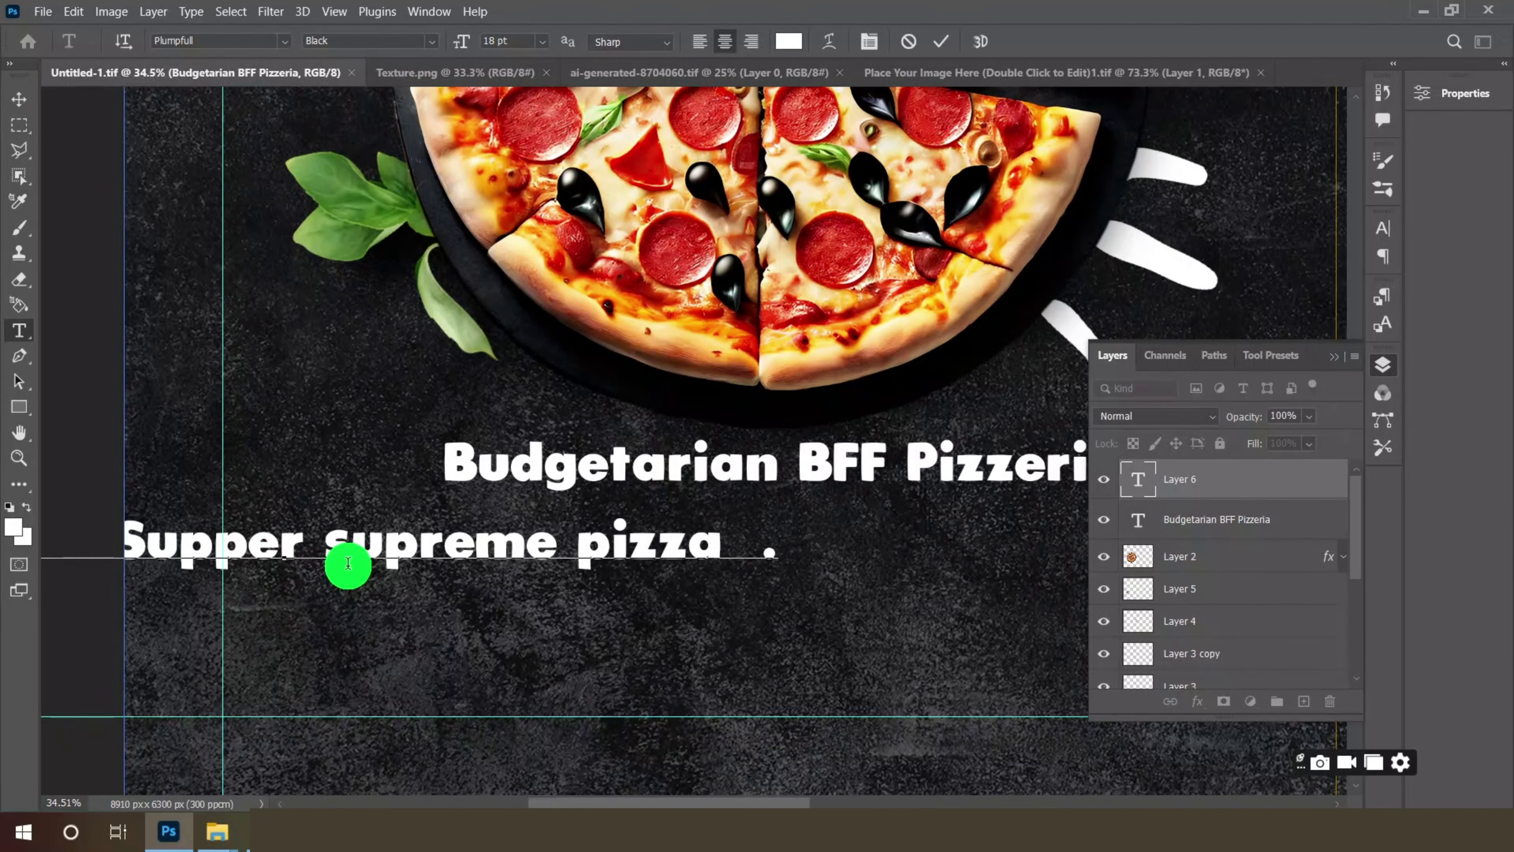
{"action": "type", "text": " Fasting"}
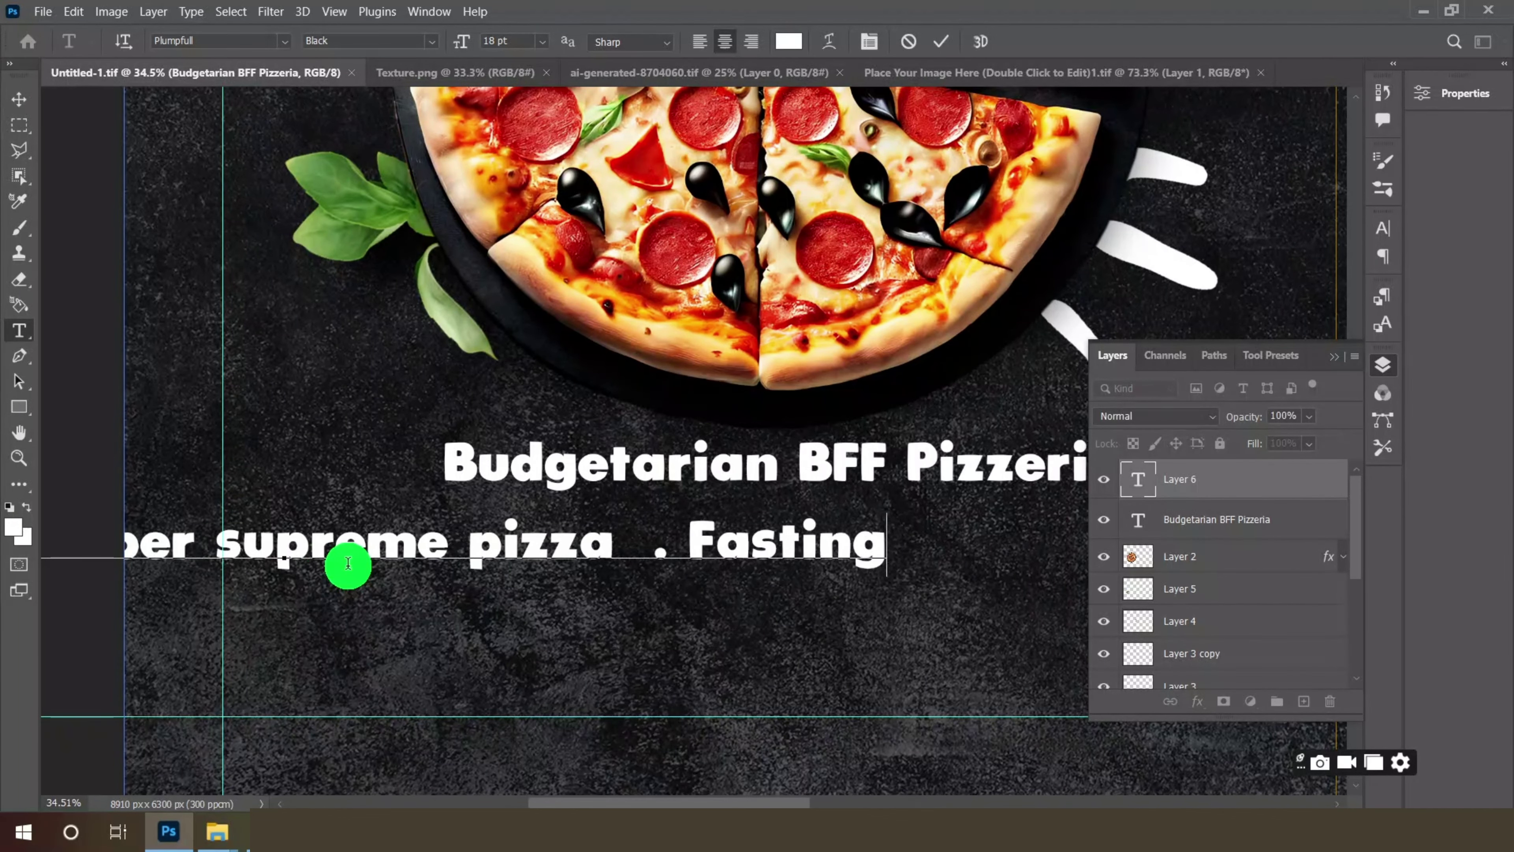
{"action": "type", "text": " pineapple ."}
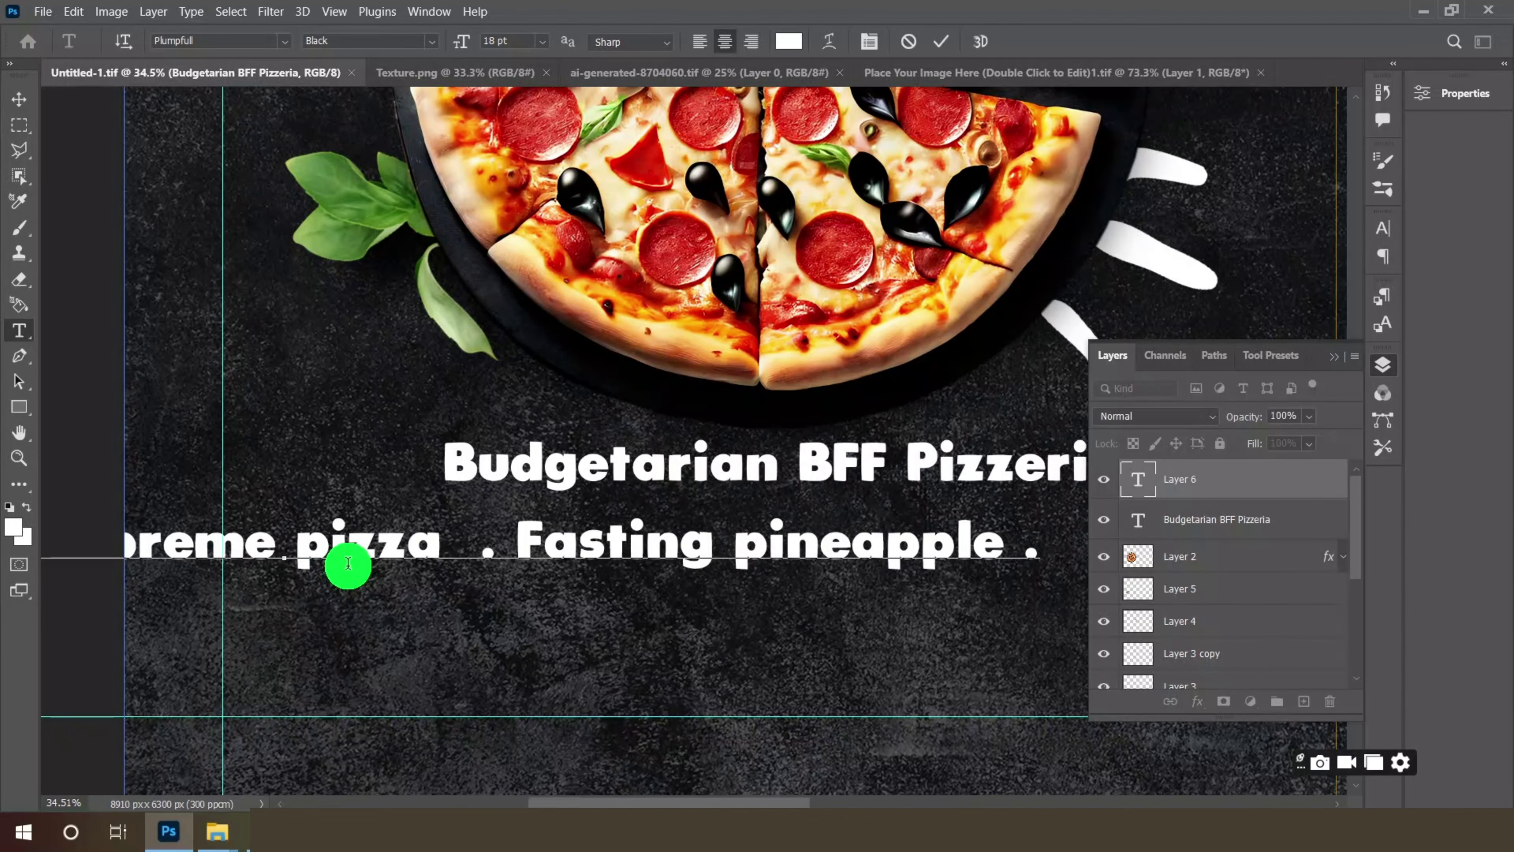
{"action": "type", "text": " BB"}
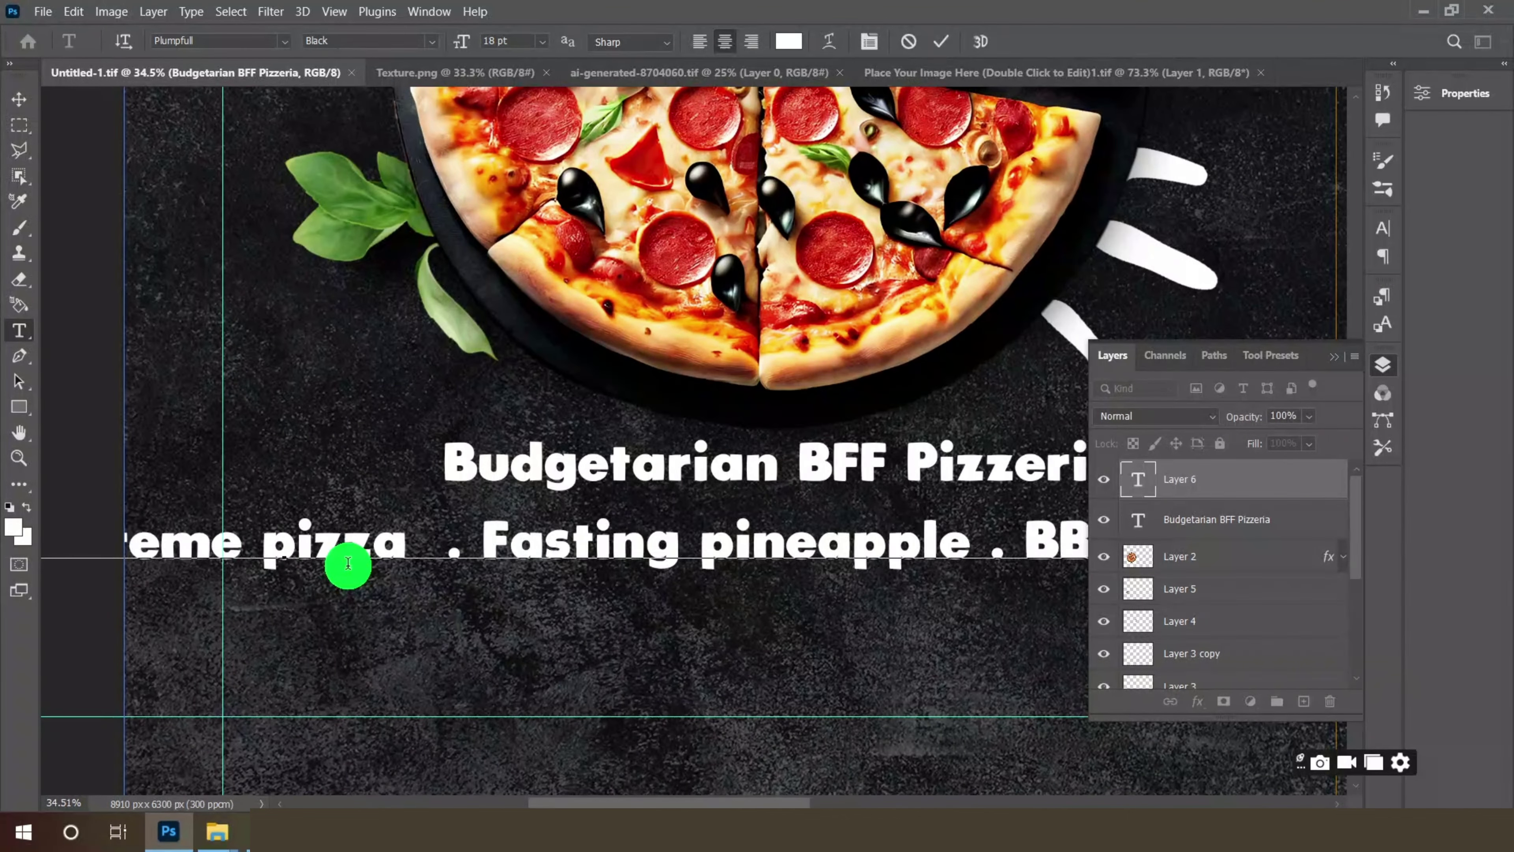
{"action": "type", "text": "Q C hick"}
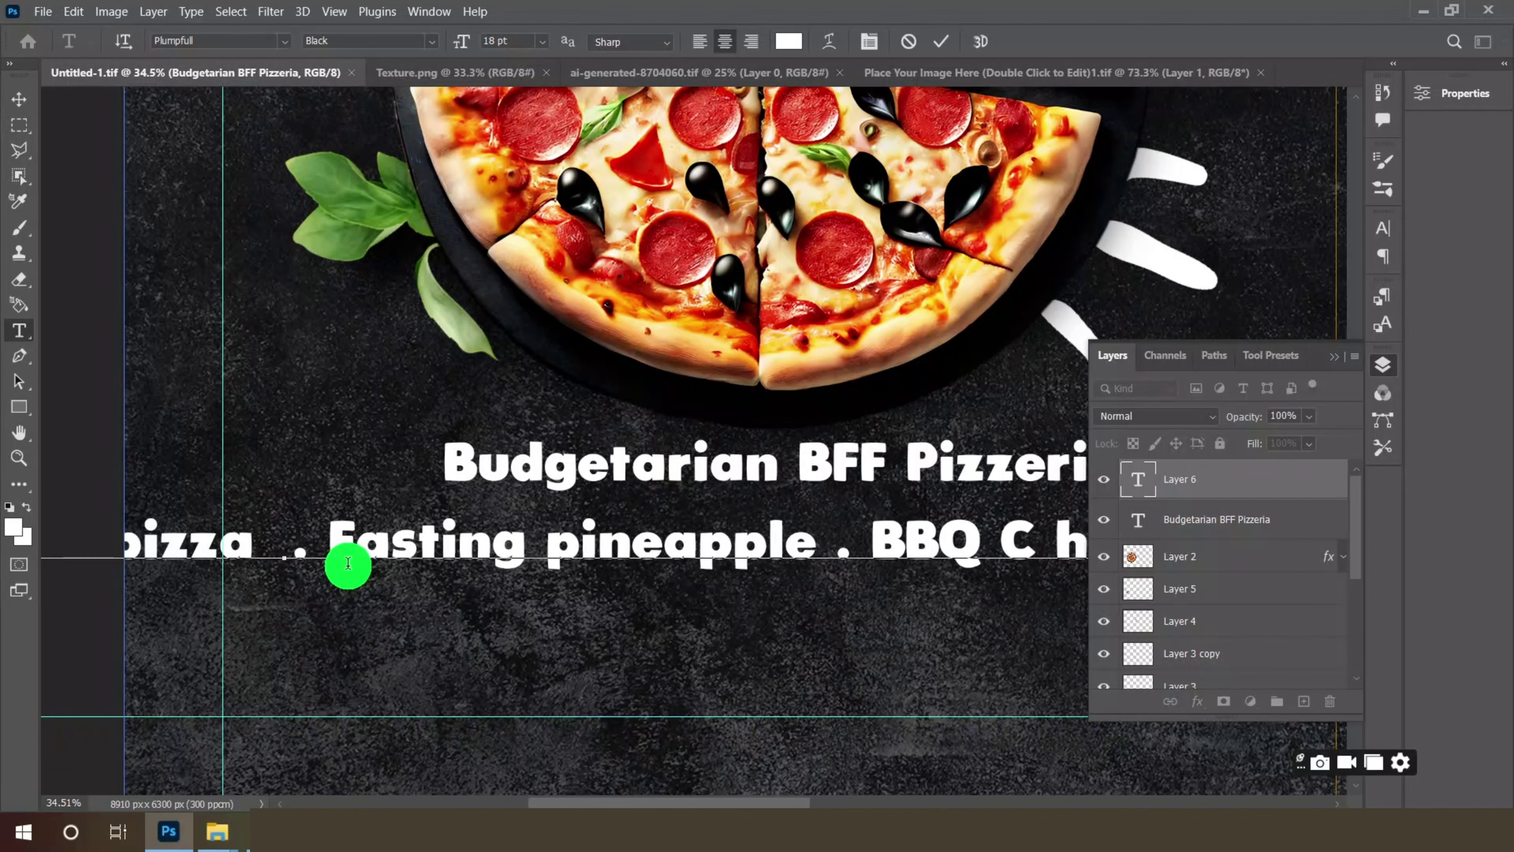
{"action": "left_click", "coordinate": [22, 103]}
- Shift the dish line right and restyle it in Microsoft Yi Baiti at 9 pt
{"action": "left_click_drag", "start_coordinate": [592, 561], "coordinate": [911, 574]}
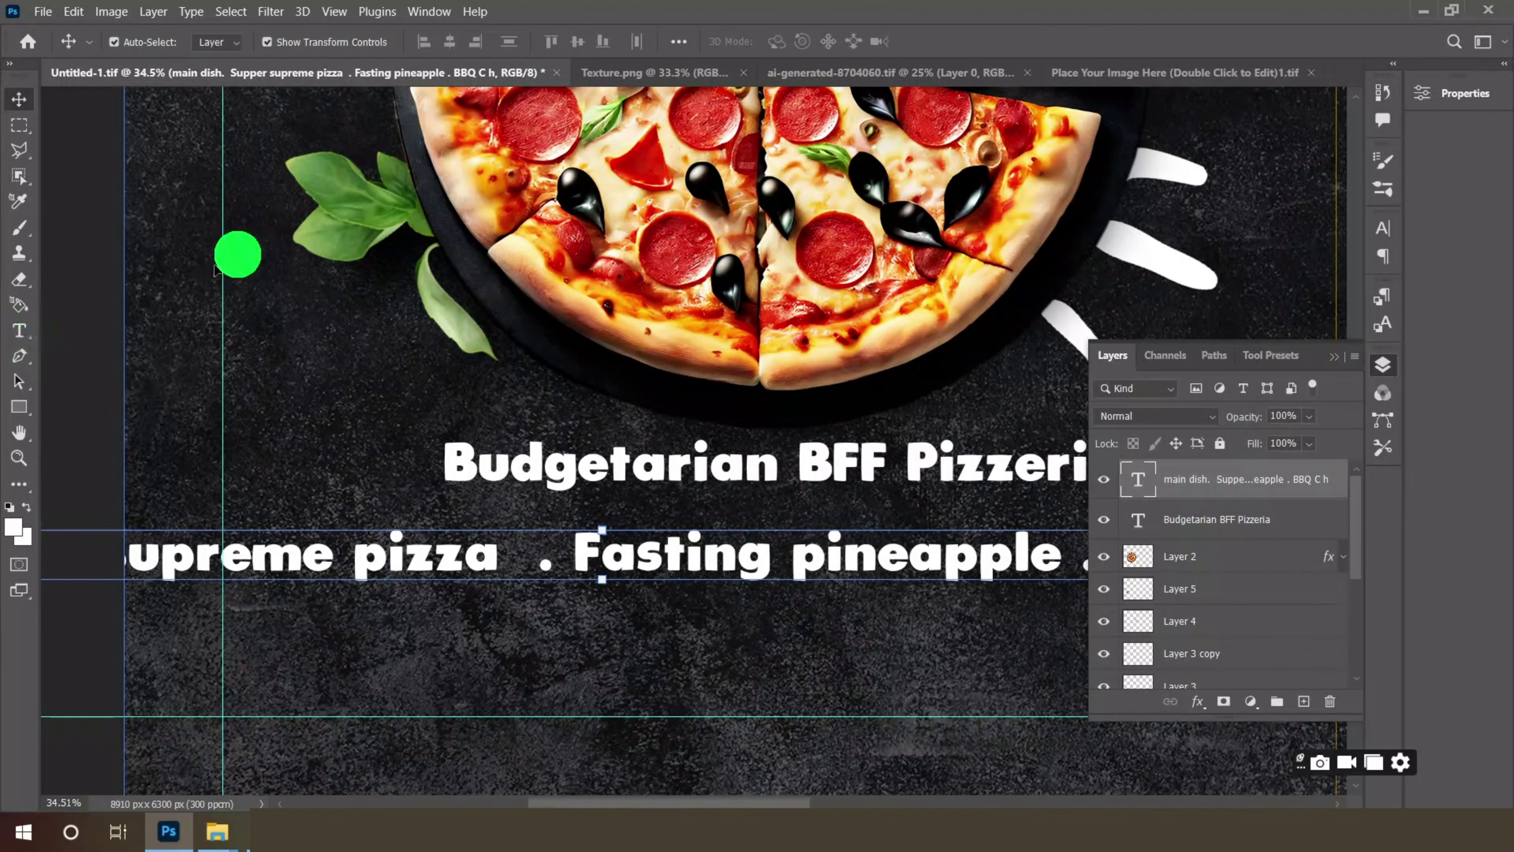
{"action": "left_click", "coordinate": [18, 330]}
{"action": "left_click", "coordinate": [545, 42]}
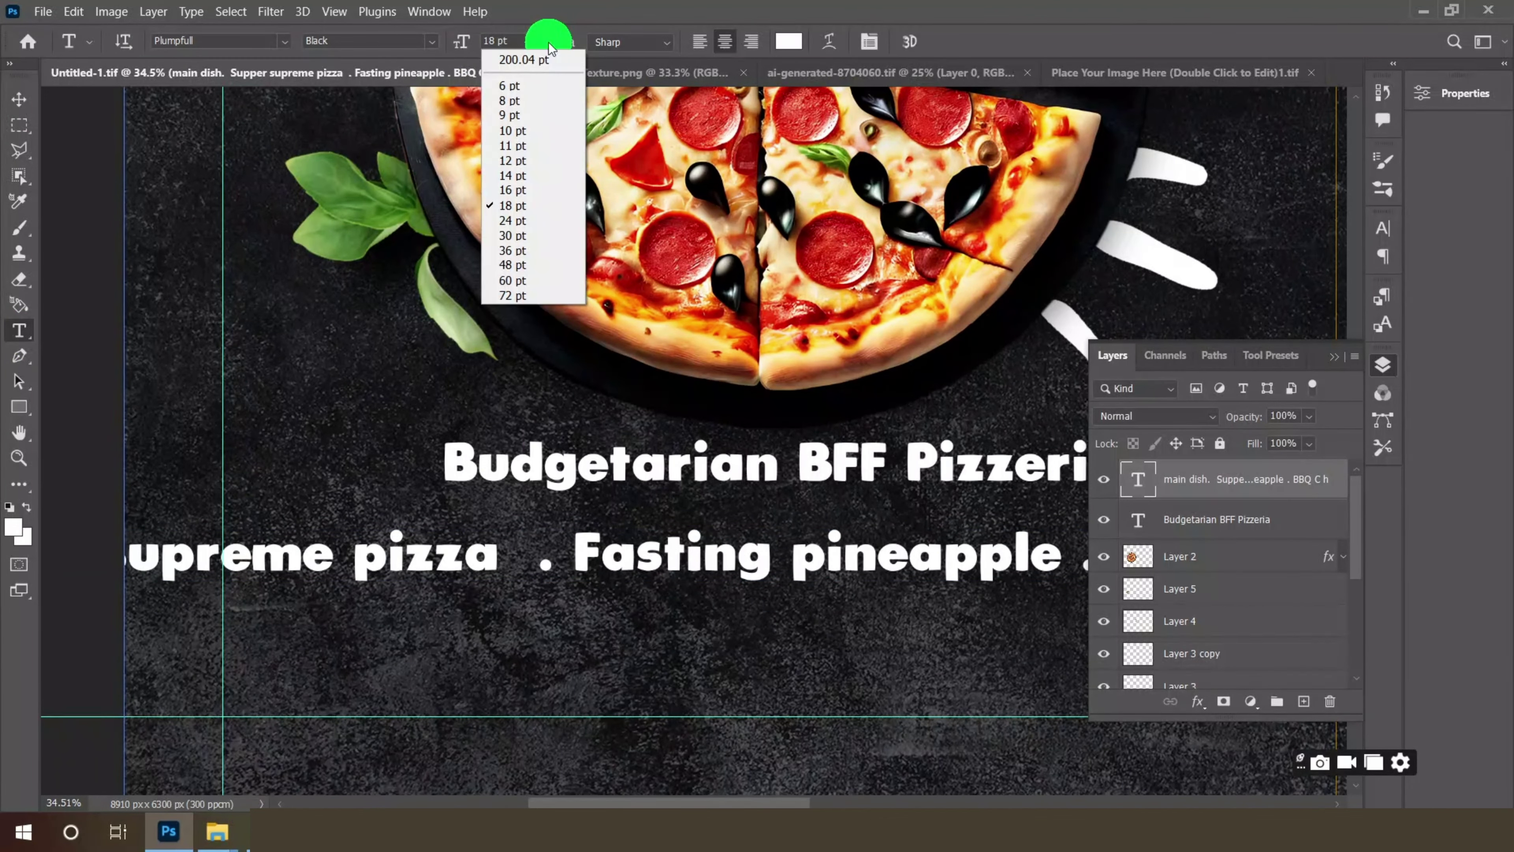
{"action": "left_click", "coordinate": [516, 114]}
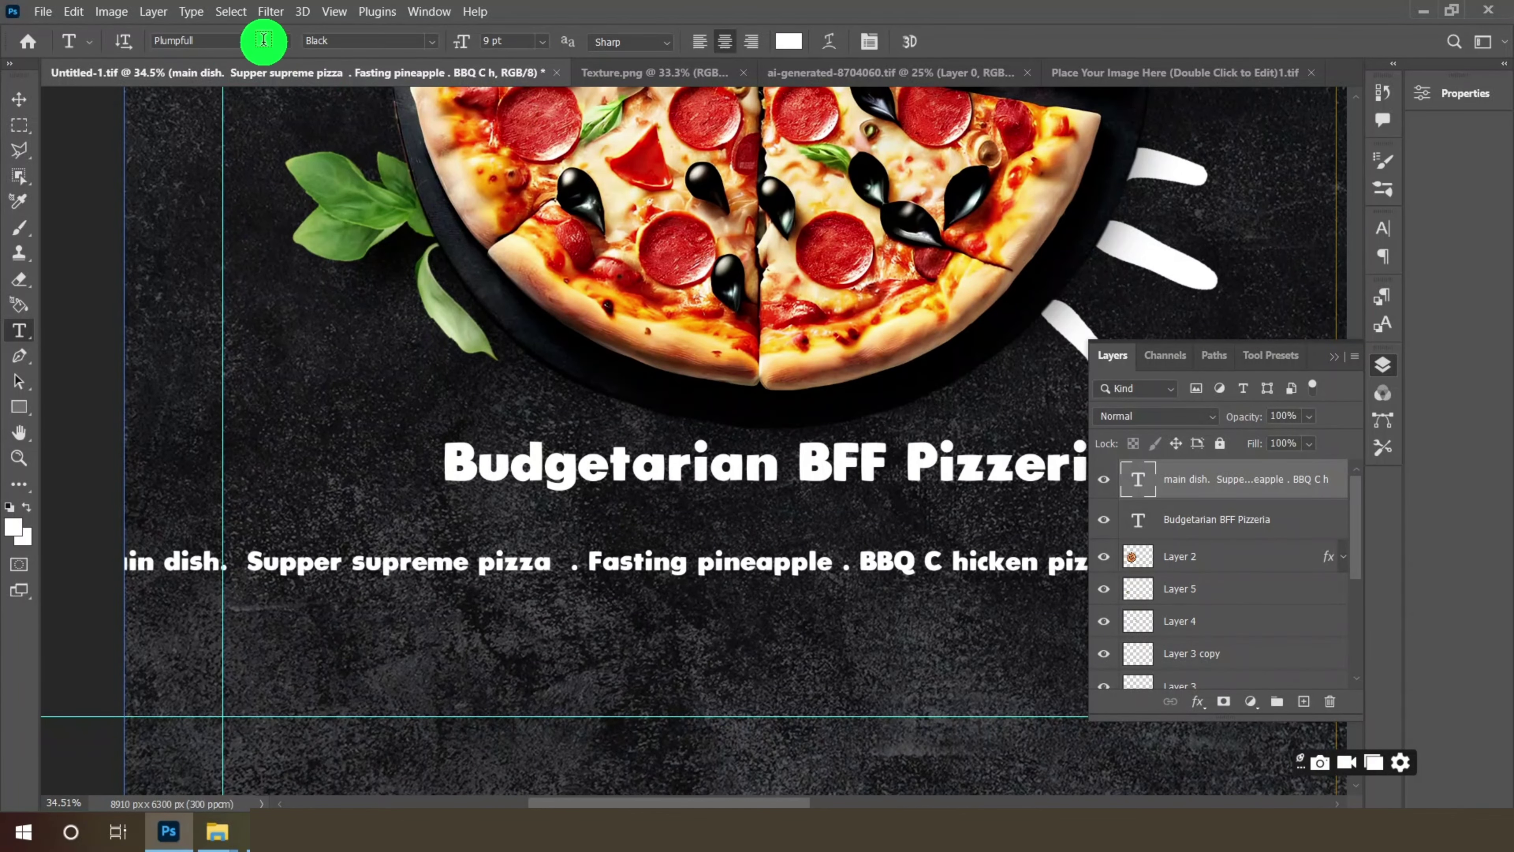
{"action": "left_click", "coordinate": [291, 40]}
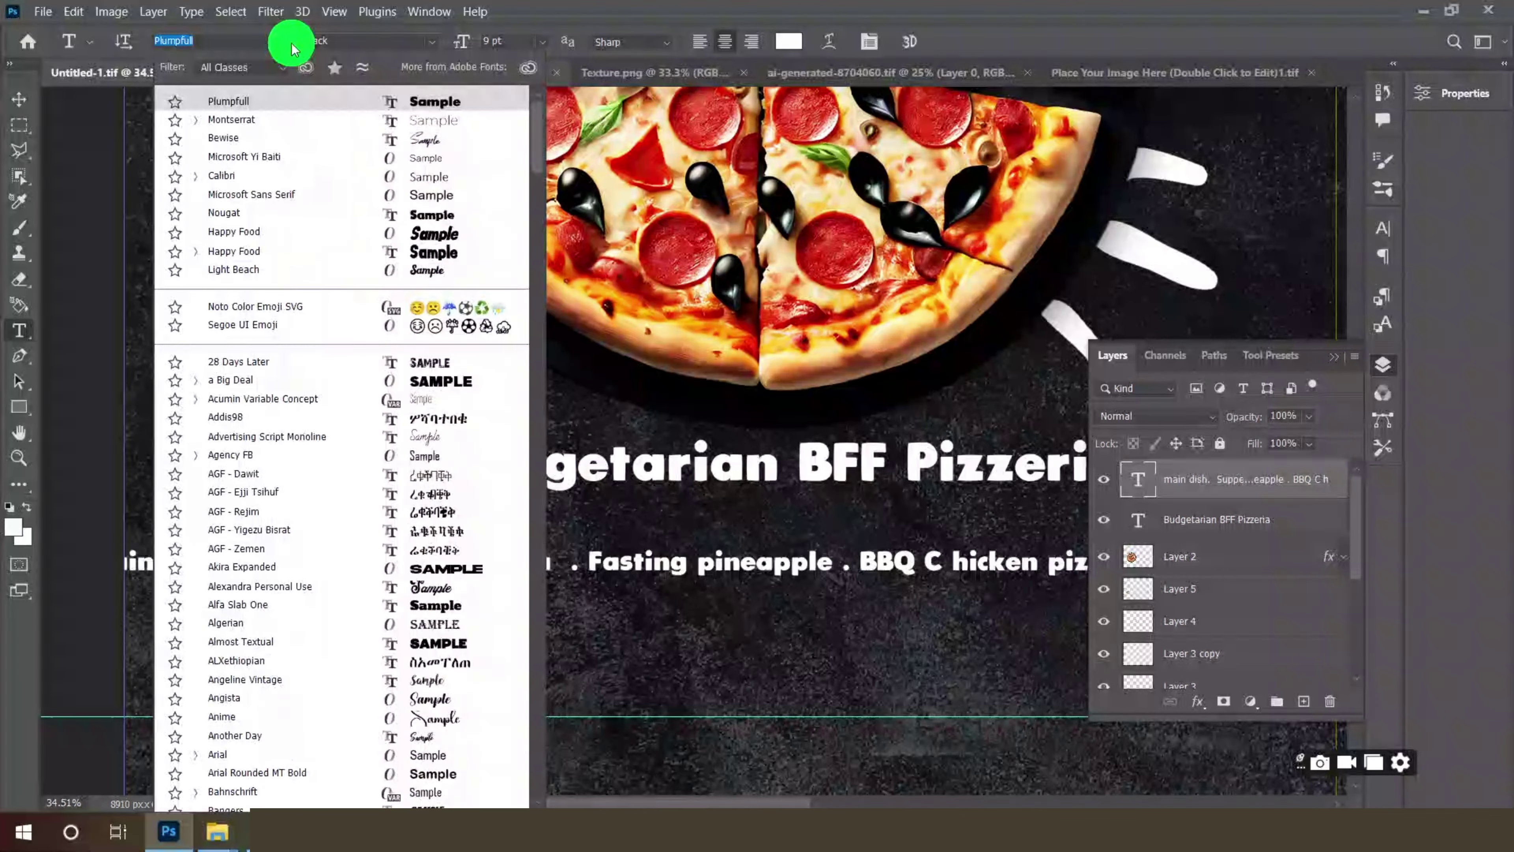
{"action": "left_click", "coordinate": [434, 161]}
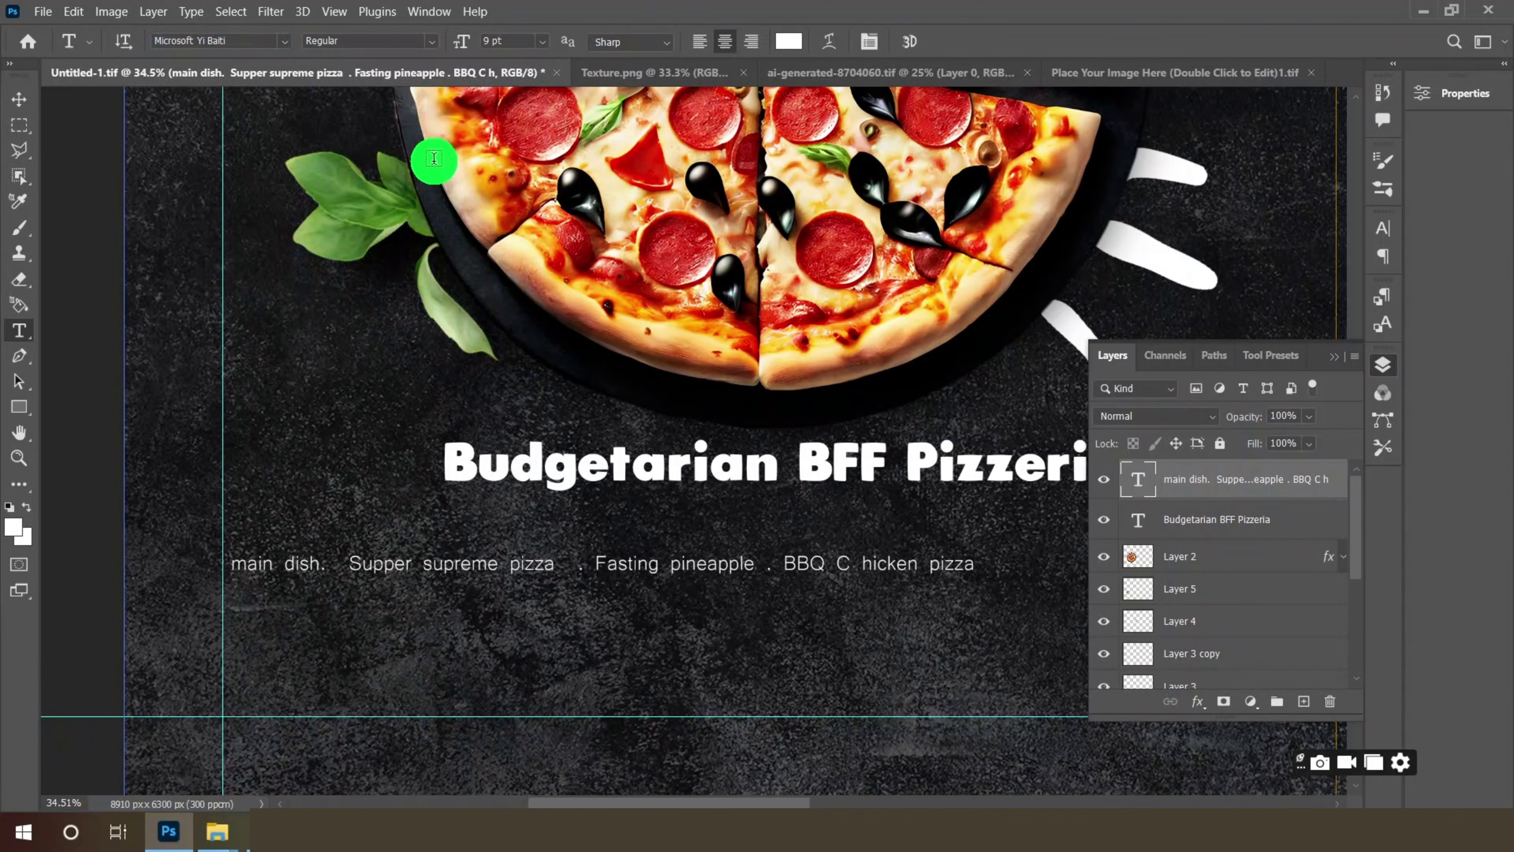
- Move the dish line up under the title and enlarge it to 11 pt
{"action": "left_click", "coordinate": [19, 99]}
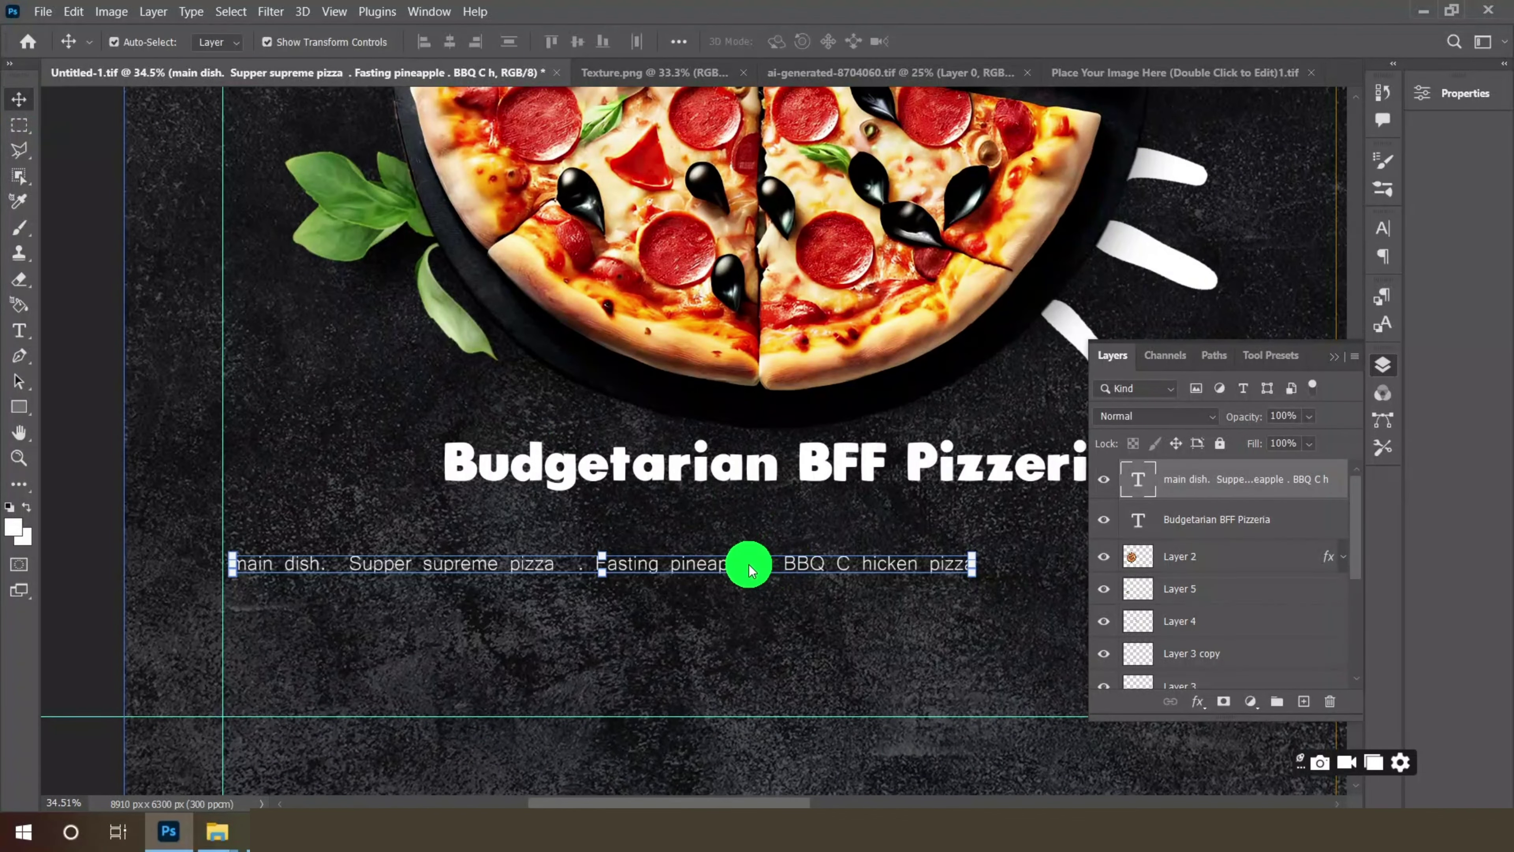
{"action": "left_click_drag", "start_coordinate": [747, 564], "coordinate": [916, 527]}
{"action": "scroll", "coordinate": [581, 409], "scroll_direction": "down", "scroll_amount": 3}
{"action": "scroll", "coordinate": [751, 466], "scroll_direction": "up", "scroll_amount": 2}
{"action": "scroll", "coordinate": [842, 474], "scroll_direction": "up", "scroll_amount": 1}
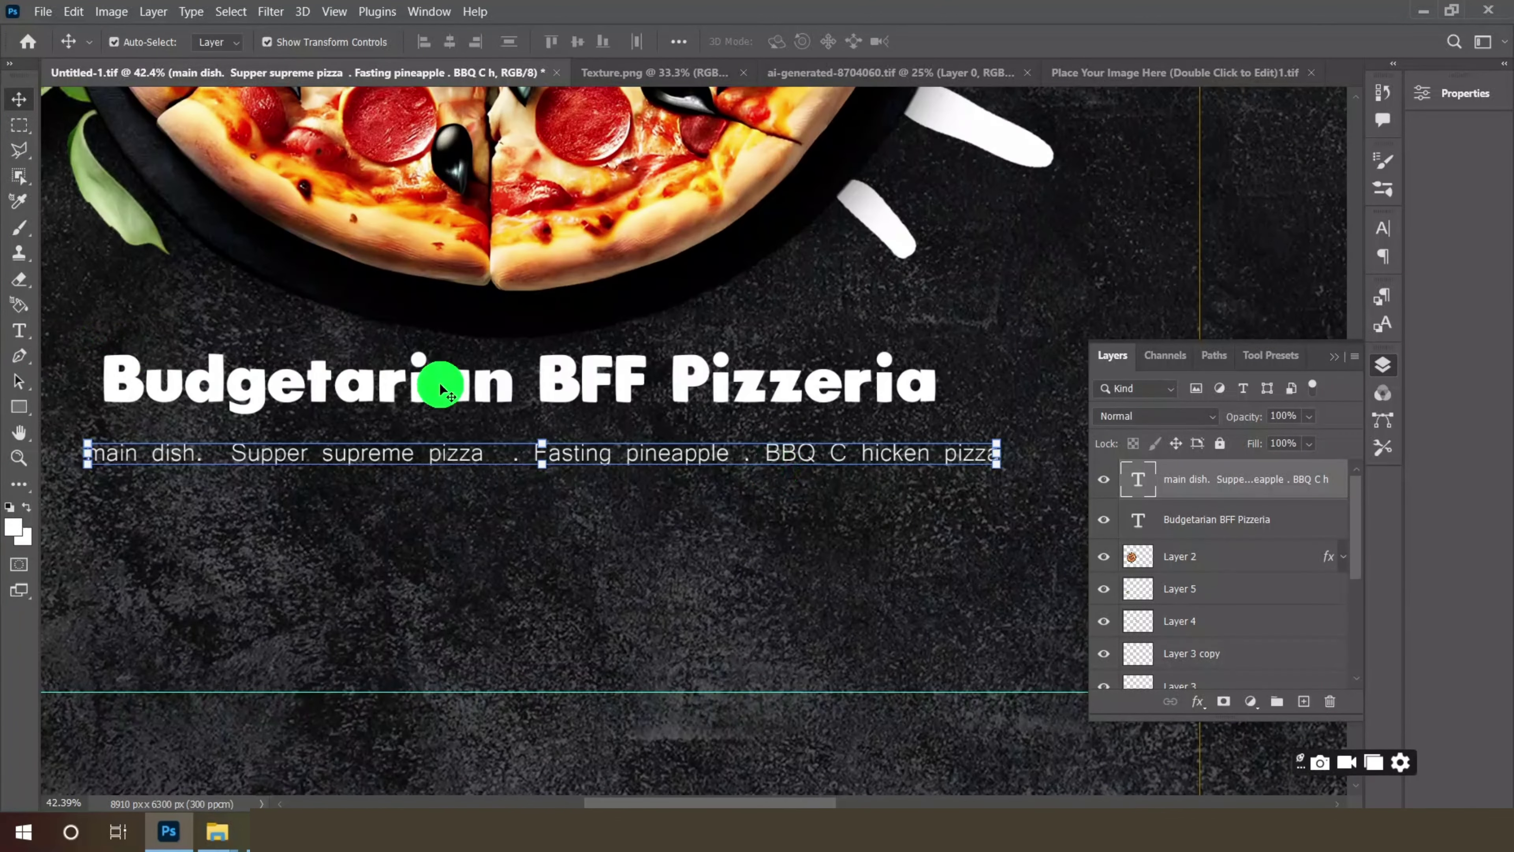
{"action": "left_click", "coordinate": [19, 330]}
{"action": "left_click", "coordinate": [541, 41]}
{"action": "left_click", "coordinate": [525, 137]}
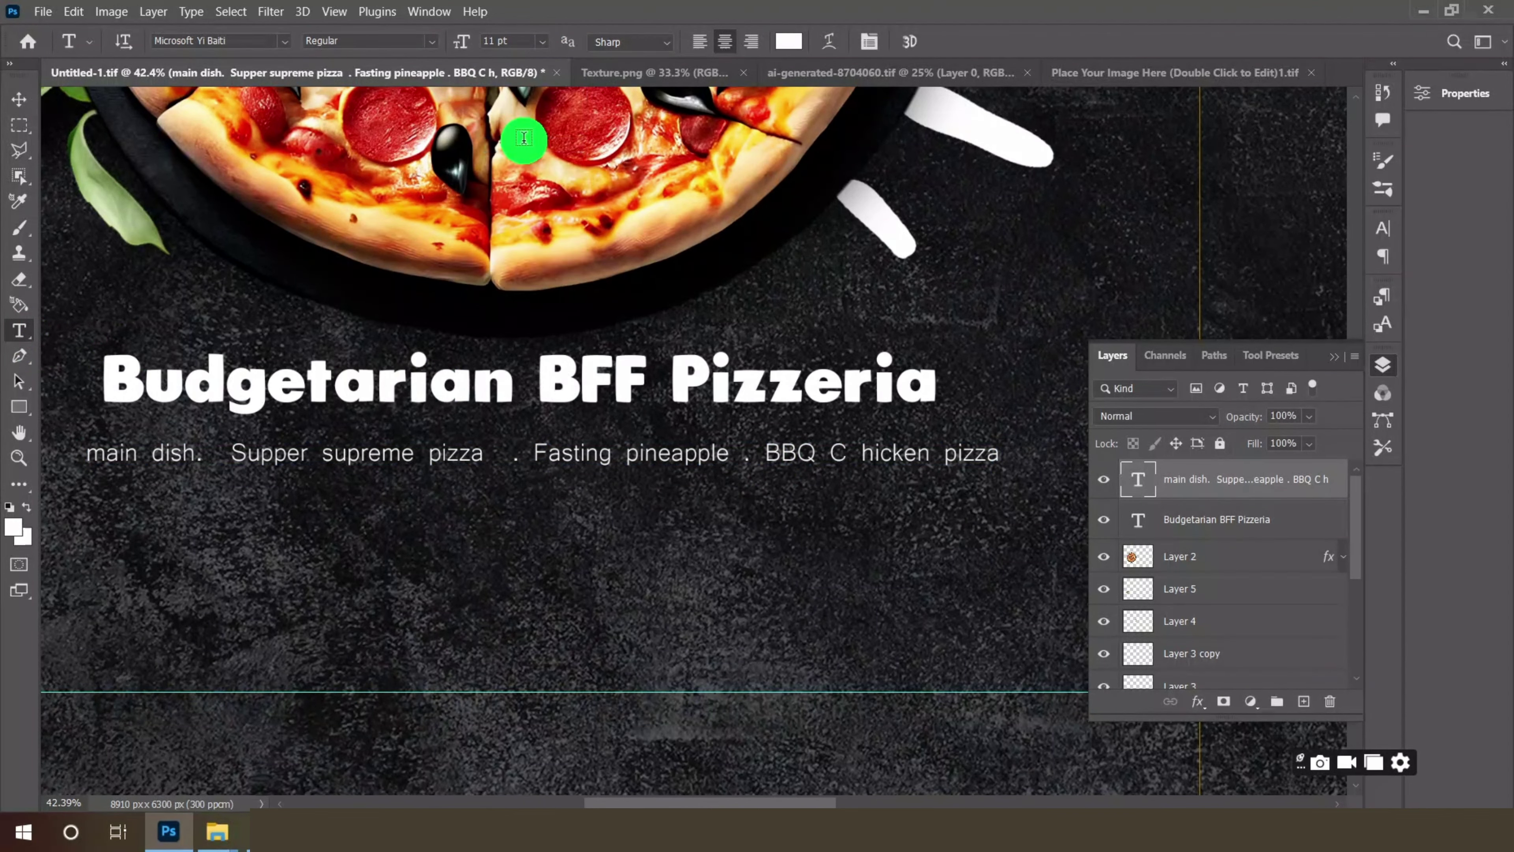
- Centre the dish line under the title and place a duplicate just below it
{"action": "left_click", "coordinate": [18, 100]}
{"action": "scroll", "coordinate": [522, 360], "scroll_direction": "down", "scroll_amount": 2}
{"action": "scroll", "coordinate": [492, 415], "scroll_direction": "up", "scroll_amount": 1}
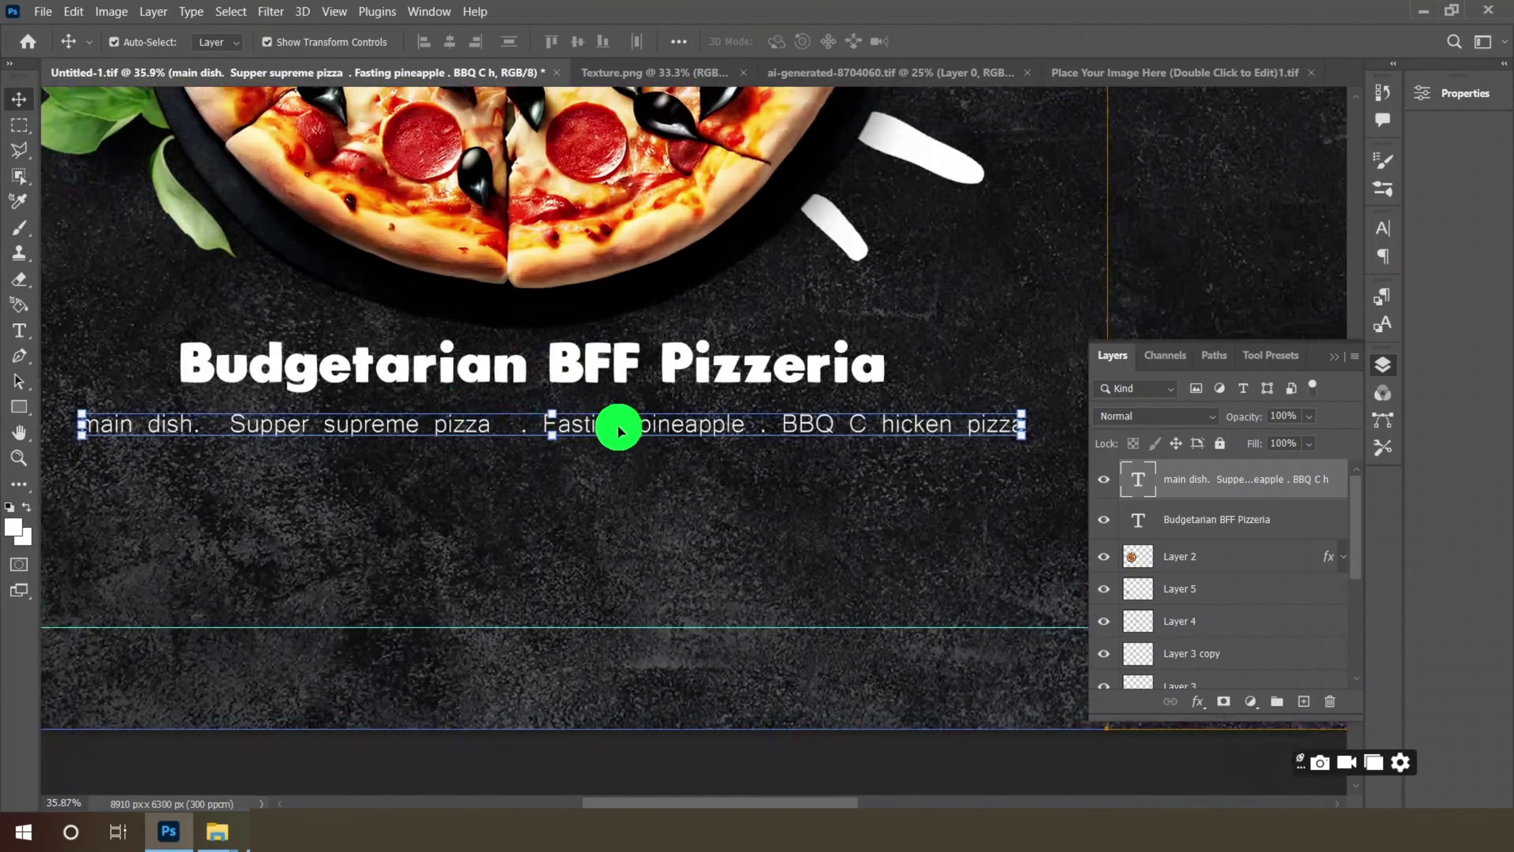
{"action": "left_click_drag", "start_coordinate": [647, 429], "coordinate": [625, 420]}
{"action": "scroll", "coordinate": [608, 396], "scroll_direction": "down", "scroll_amount": 1}
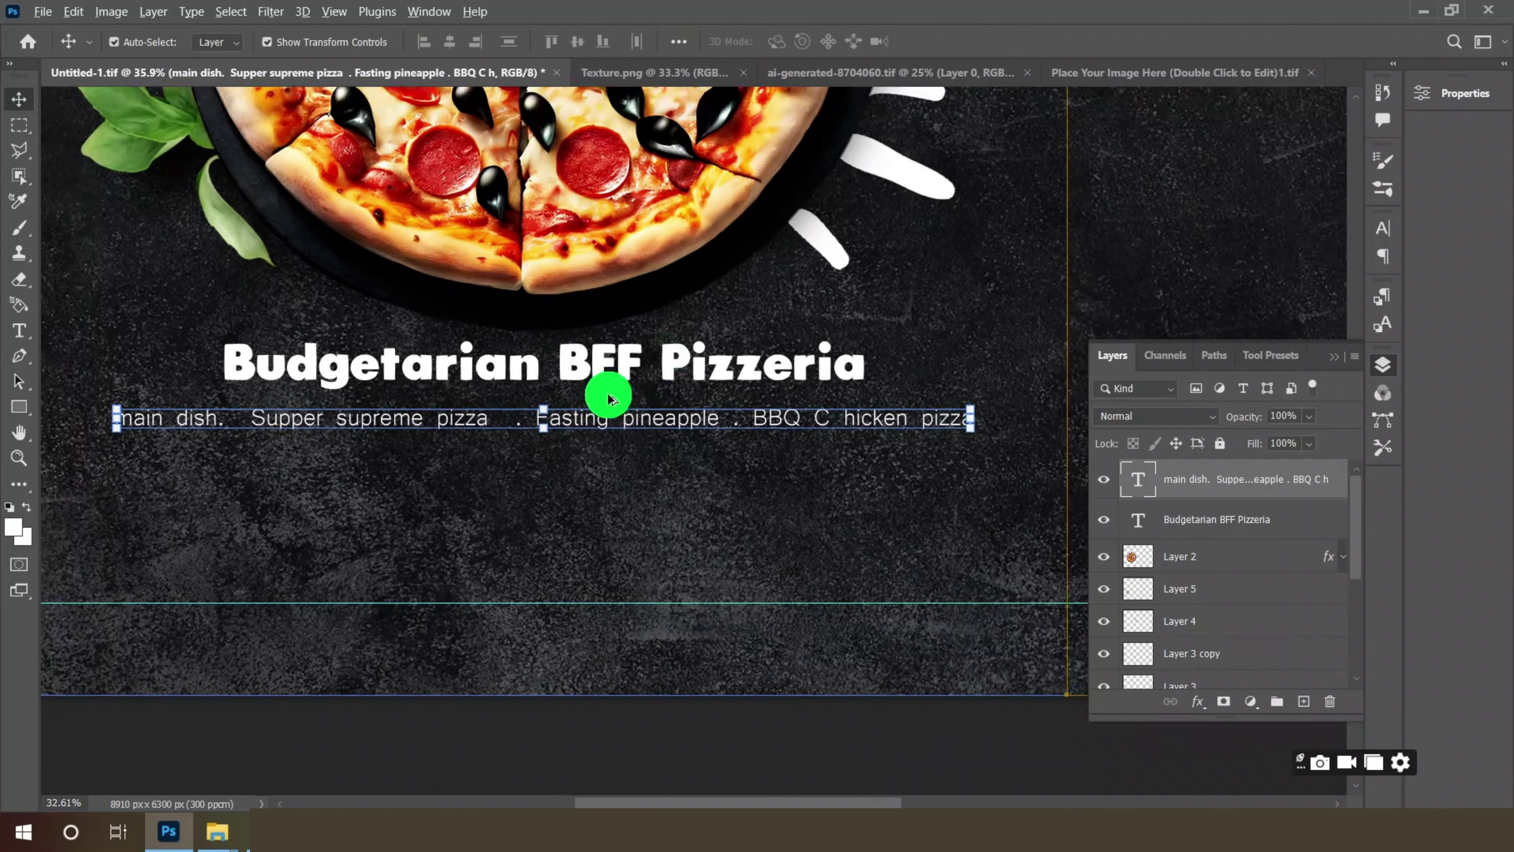
{"action": "scroll", "coordinate": [656, 418], "scroll_direction": "up", "scroll_amount": 1}
{"action": "left_click_drag", "start_coordinate": [777, 469], "coordinate": [777, 508]}
{"action": "scroll", "coordinate": [591, 417], "scroll_direction": "down", "scroll_amount": 1}
- Retype the copied line as 'Margerita Pizza . Cheese Pizza . Hot Spicy chicken pizza' and centre it
{"action": "left_click", "coordinate": [19, 330]}
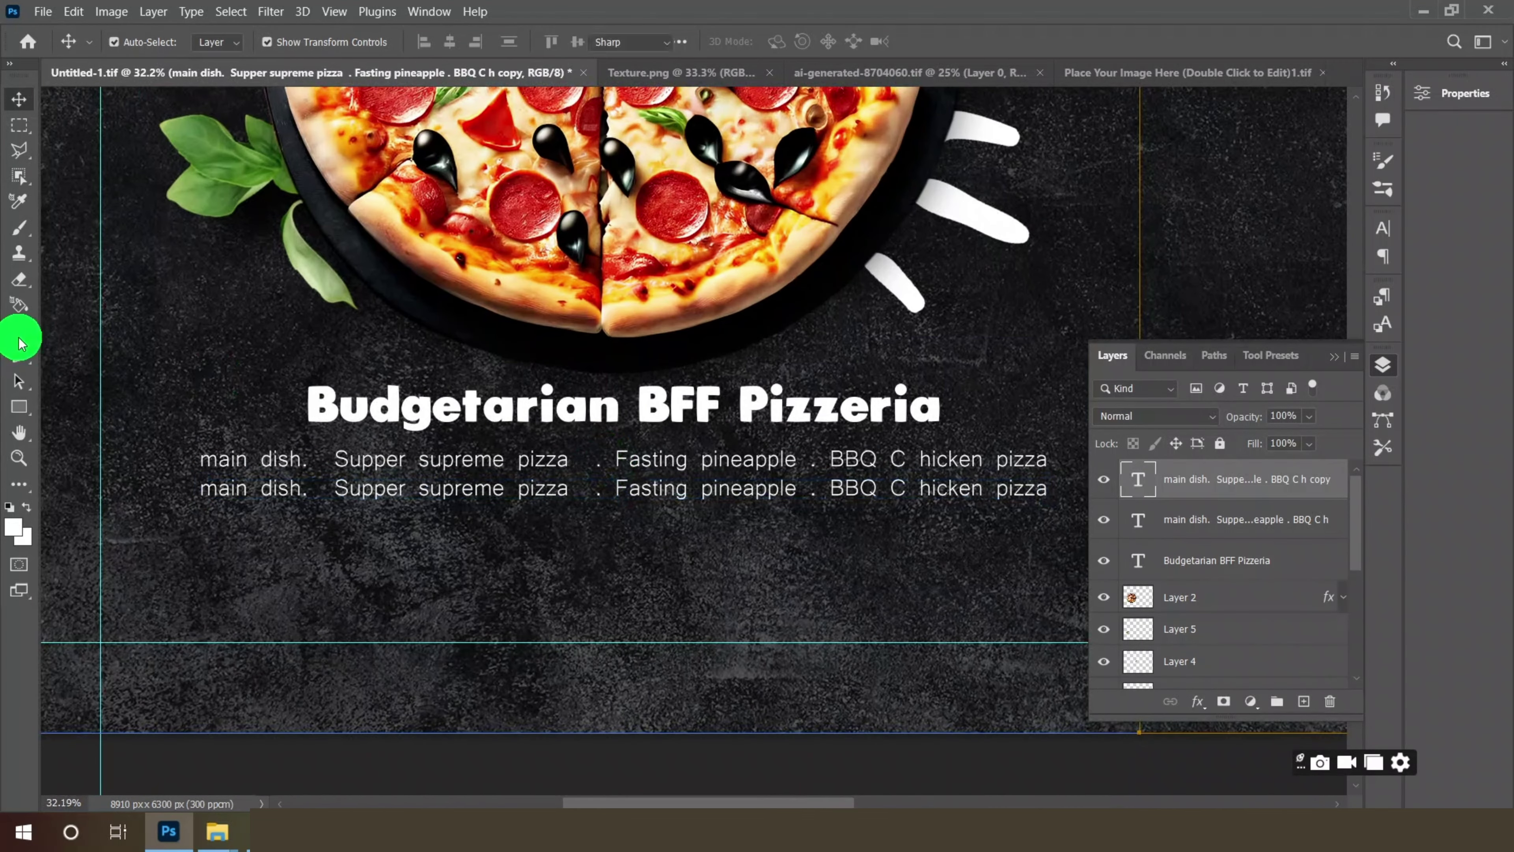
{"action": "left_click_drag", "start_coordinate": [209, 489], "coordinate": [839, 494]}
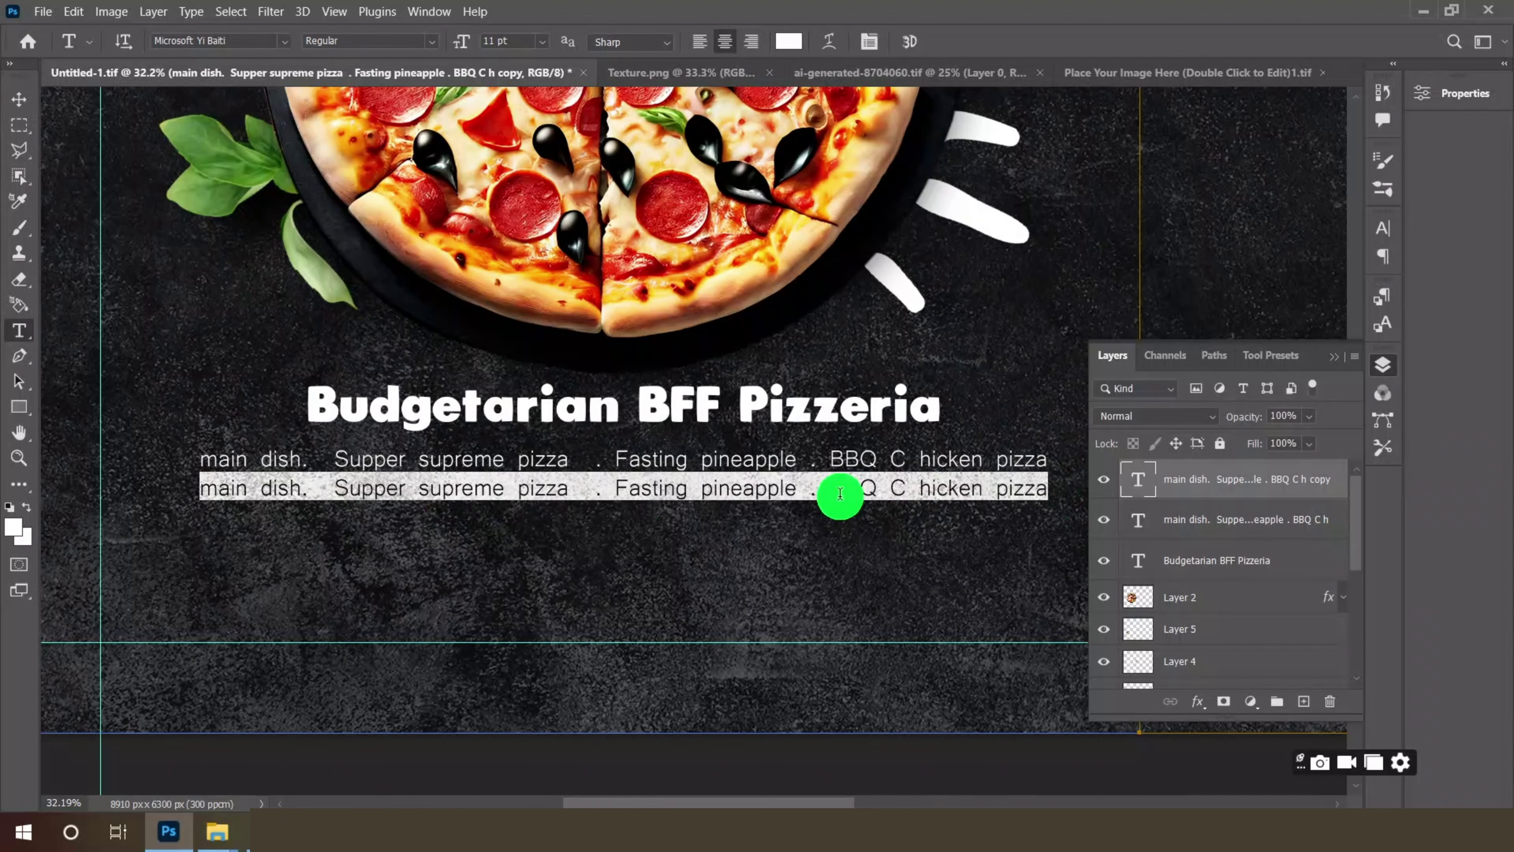
{"action": "type", "text": "Margerita Pizza . Cheese"}
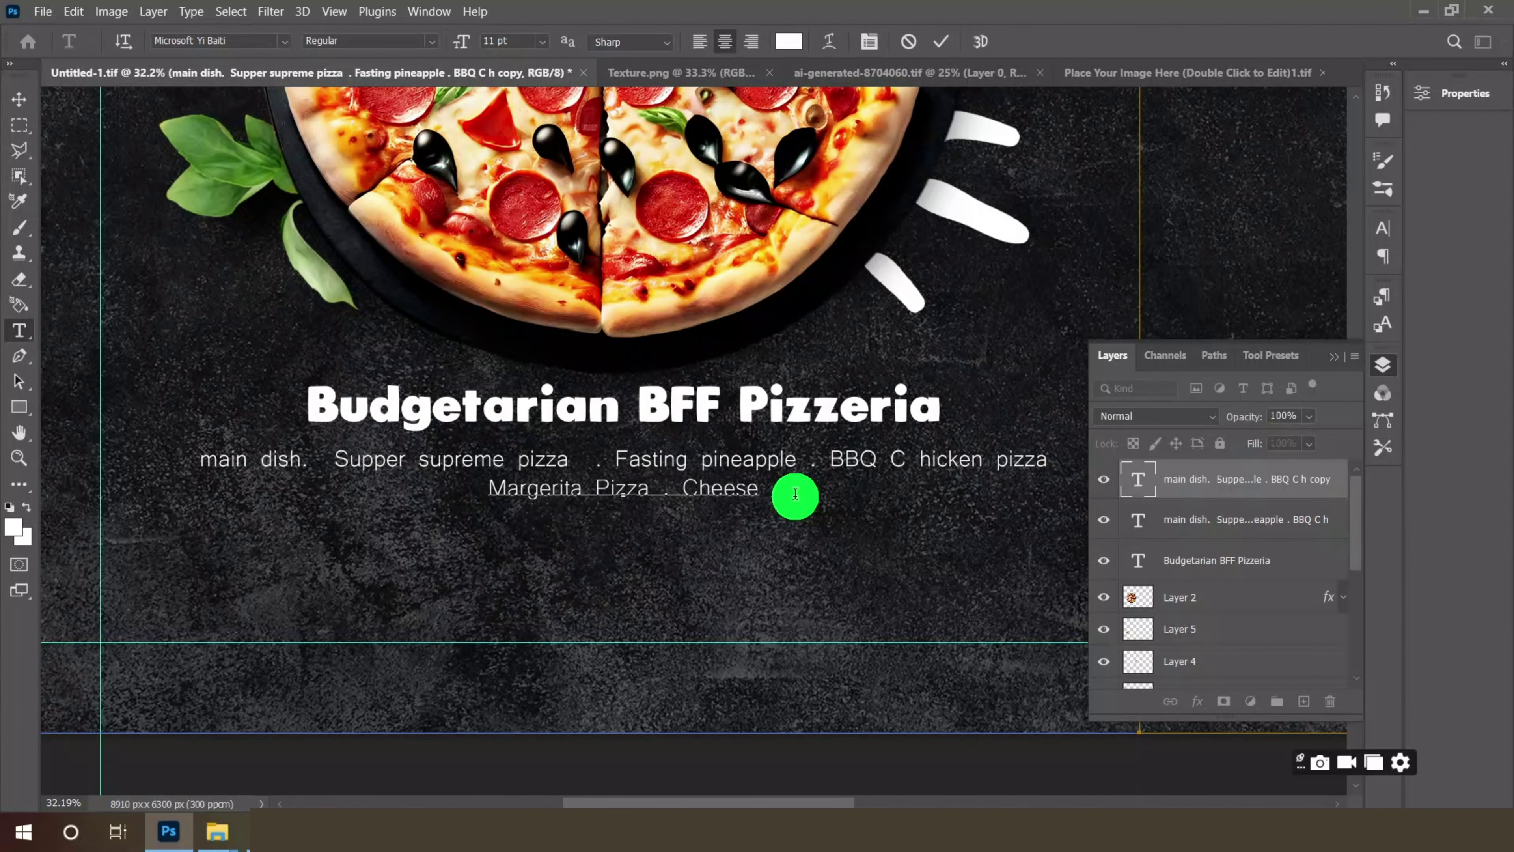
{"action": "type", "text": "Pizza"}
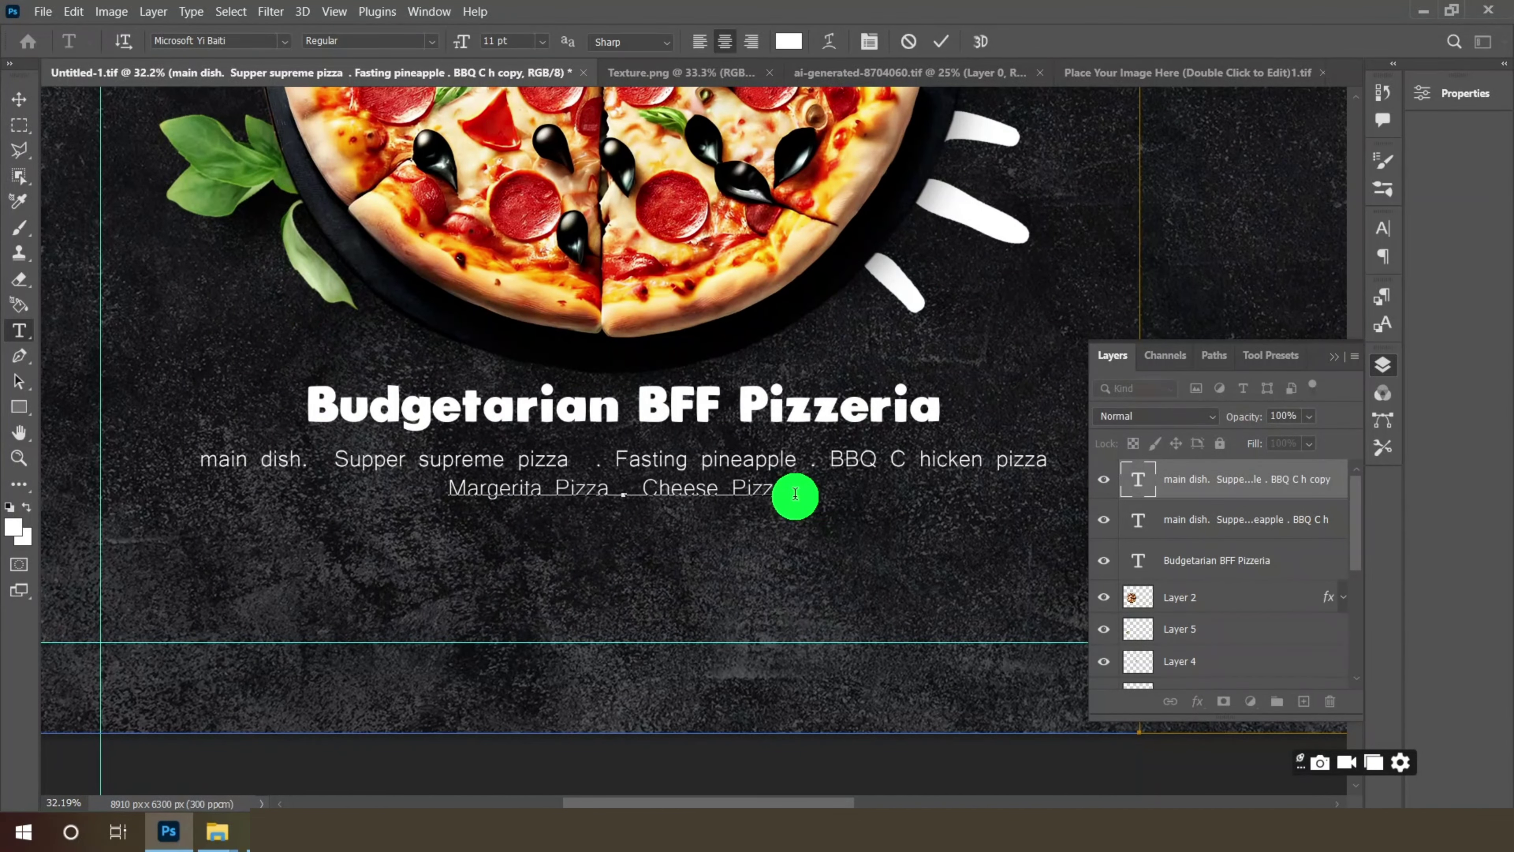
{"action": "type", "text": " . "}
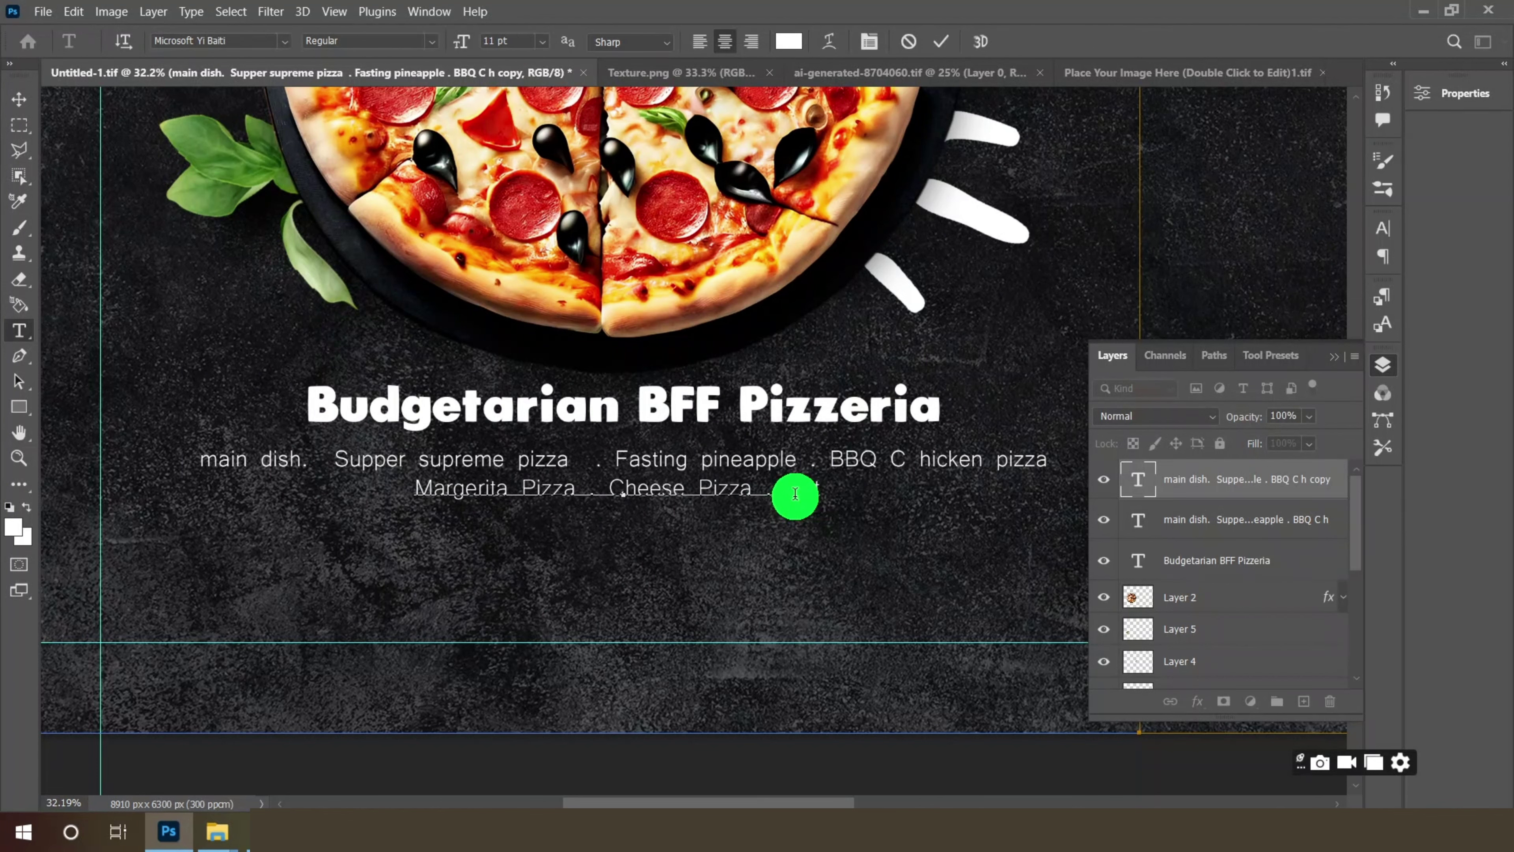
{"action": "type", "text": "Hot Spicy ch"}
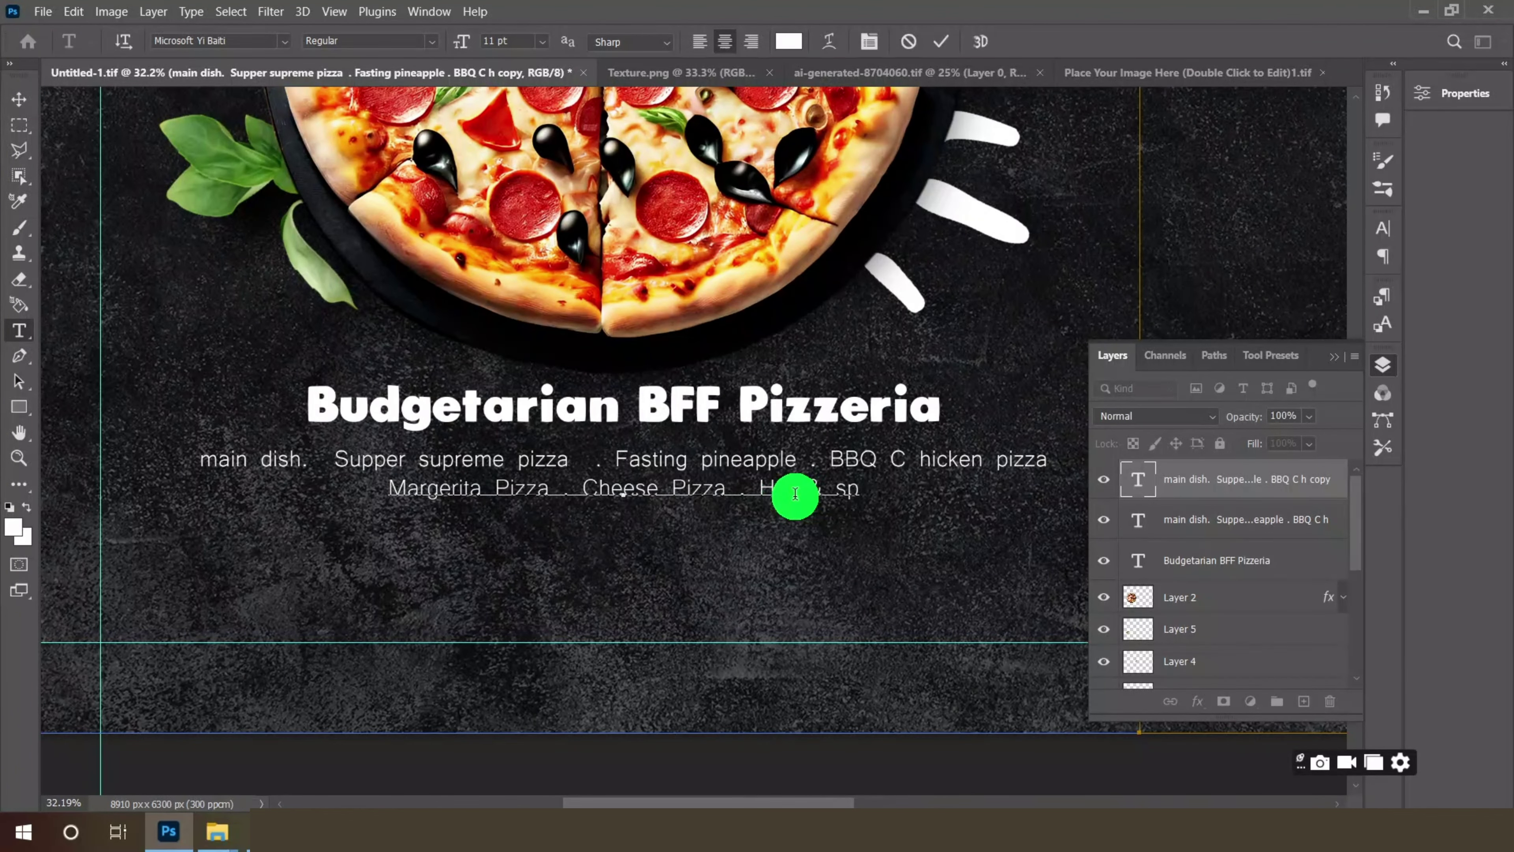
{"action": "type", "text": "icy chi"}
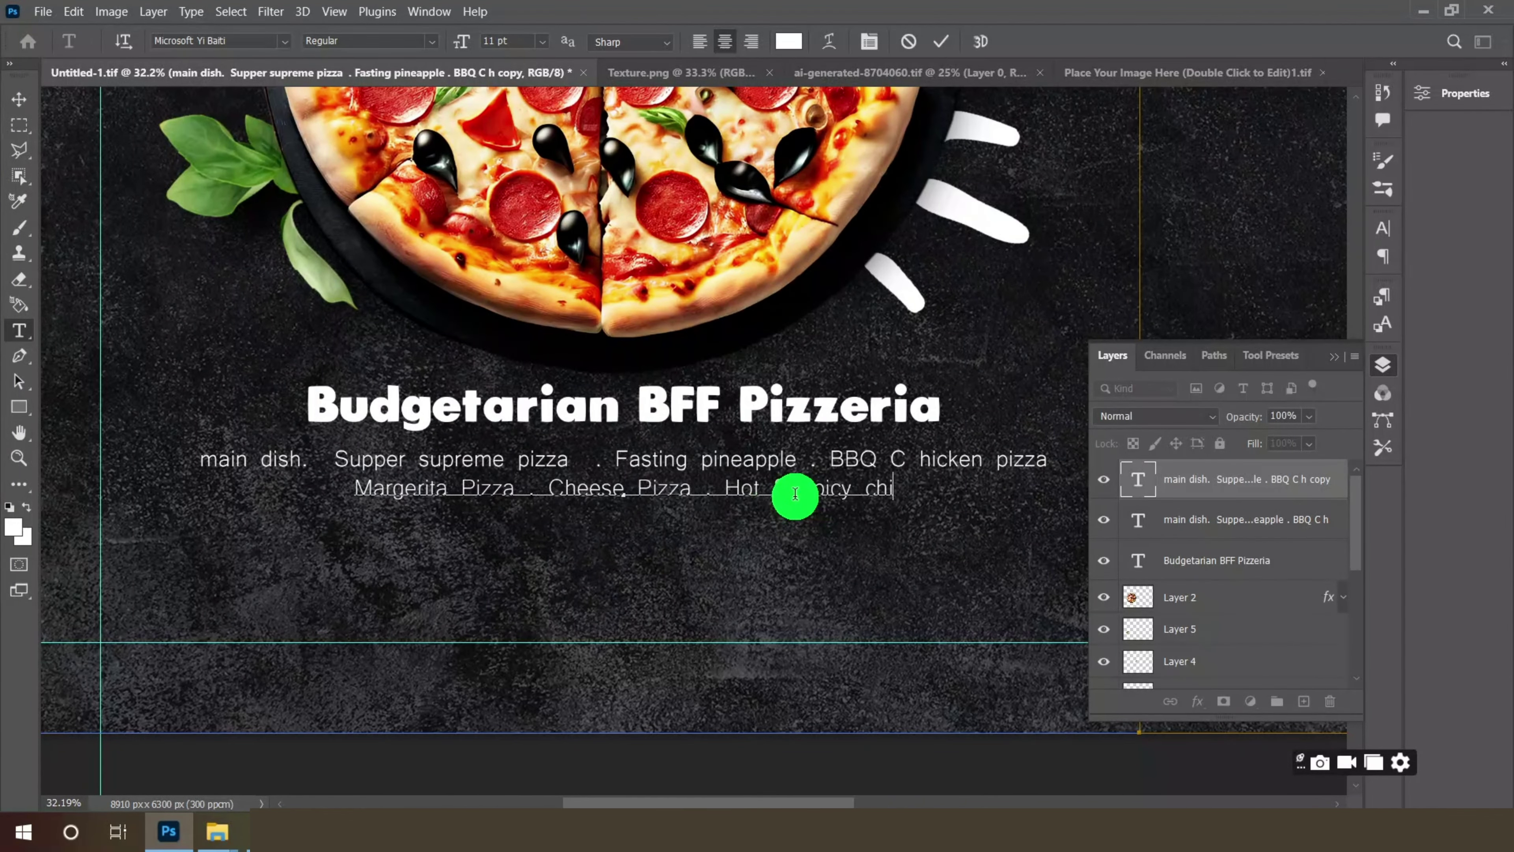
{"action": "type", "text": "cken"}
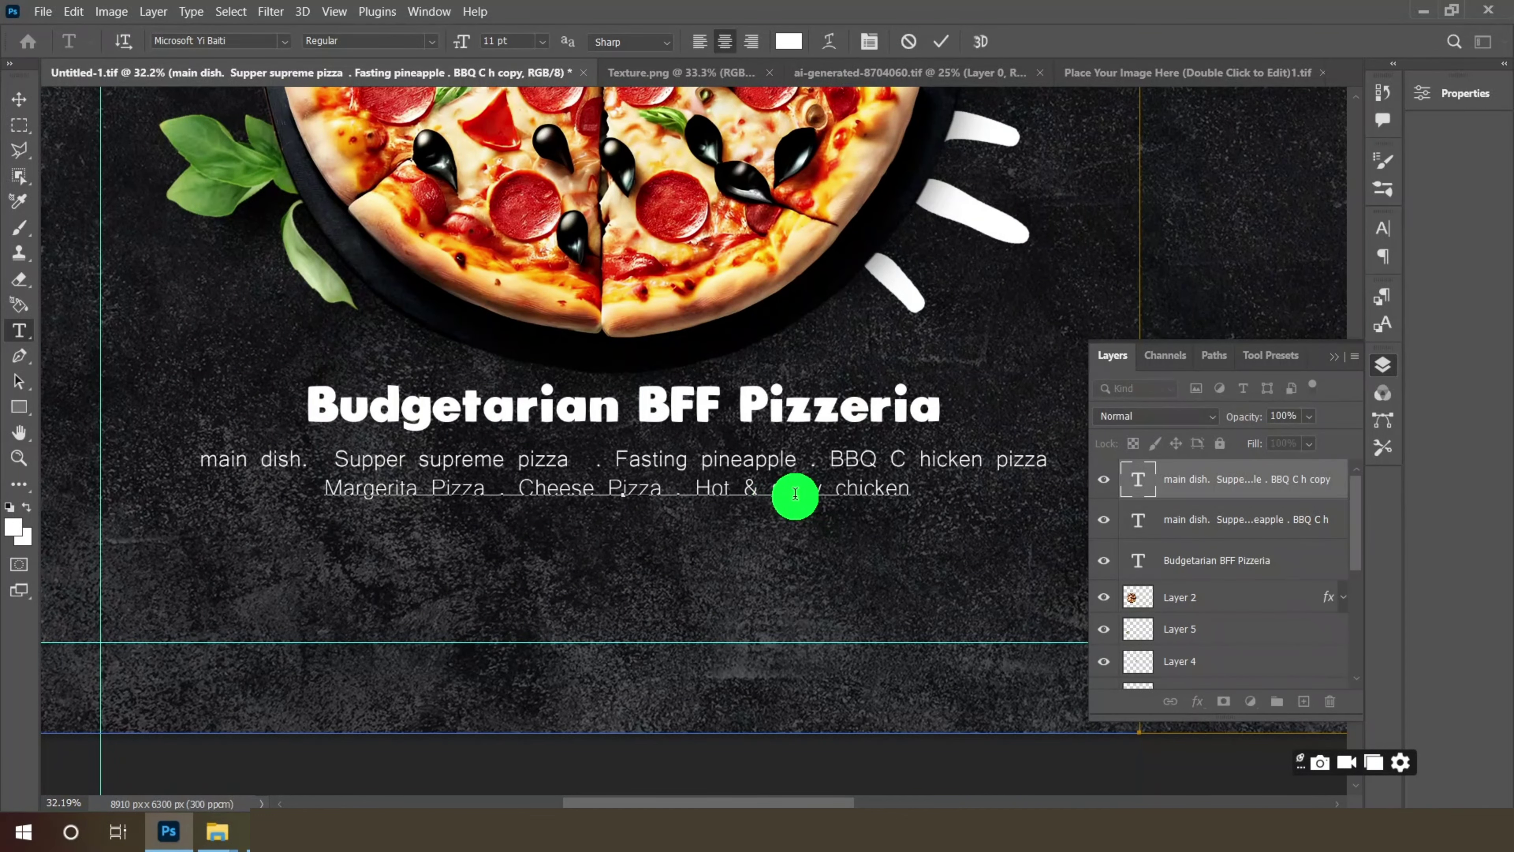
{"action": "type", "text": " pizza"}
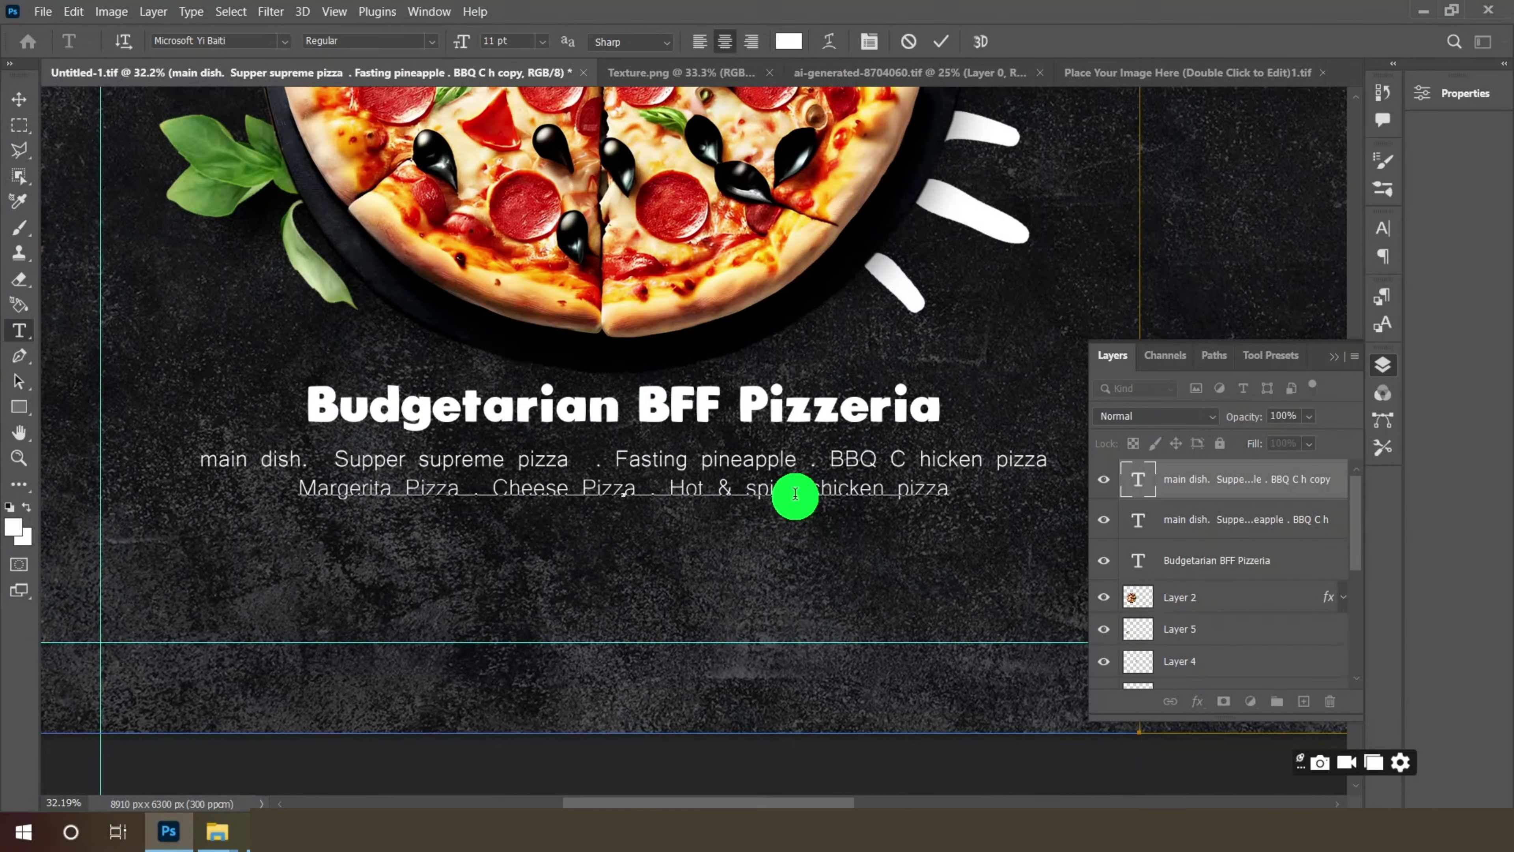
{"action": "left_click", "coordinate": [19, 100]}
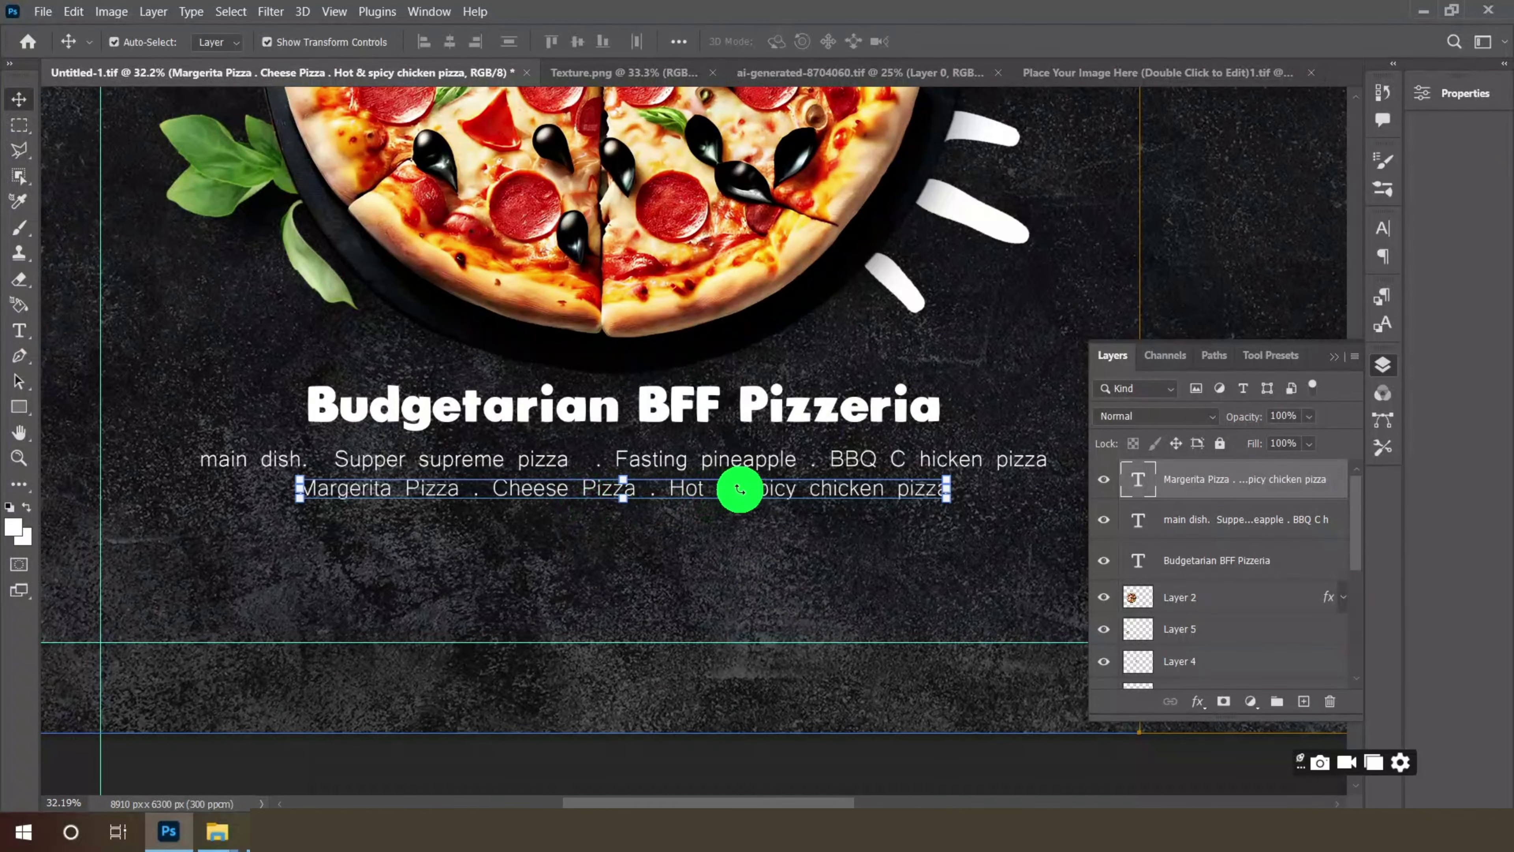
{"action": "left_click_drag", "start_coordinate": [762, 495], "coordinate": [830, 527]}
- Replace the next copied line's text with 'Italian meat pizza' and nudge it into place
{"action": "left_click", "coordinate": [12, 329]}
{"action": "left_click_drag", "start_coordinate": [351, 528], "coordinate": [1022, 527]}
{"action": "key", "text": "BackSpace"}
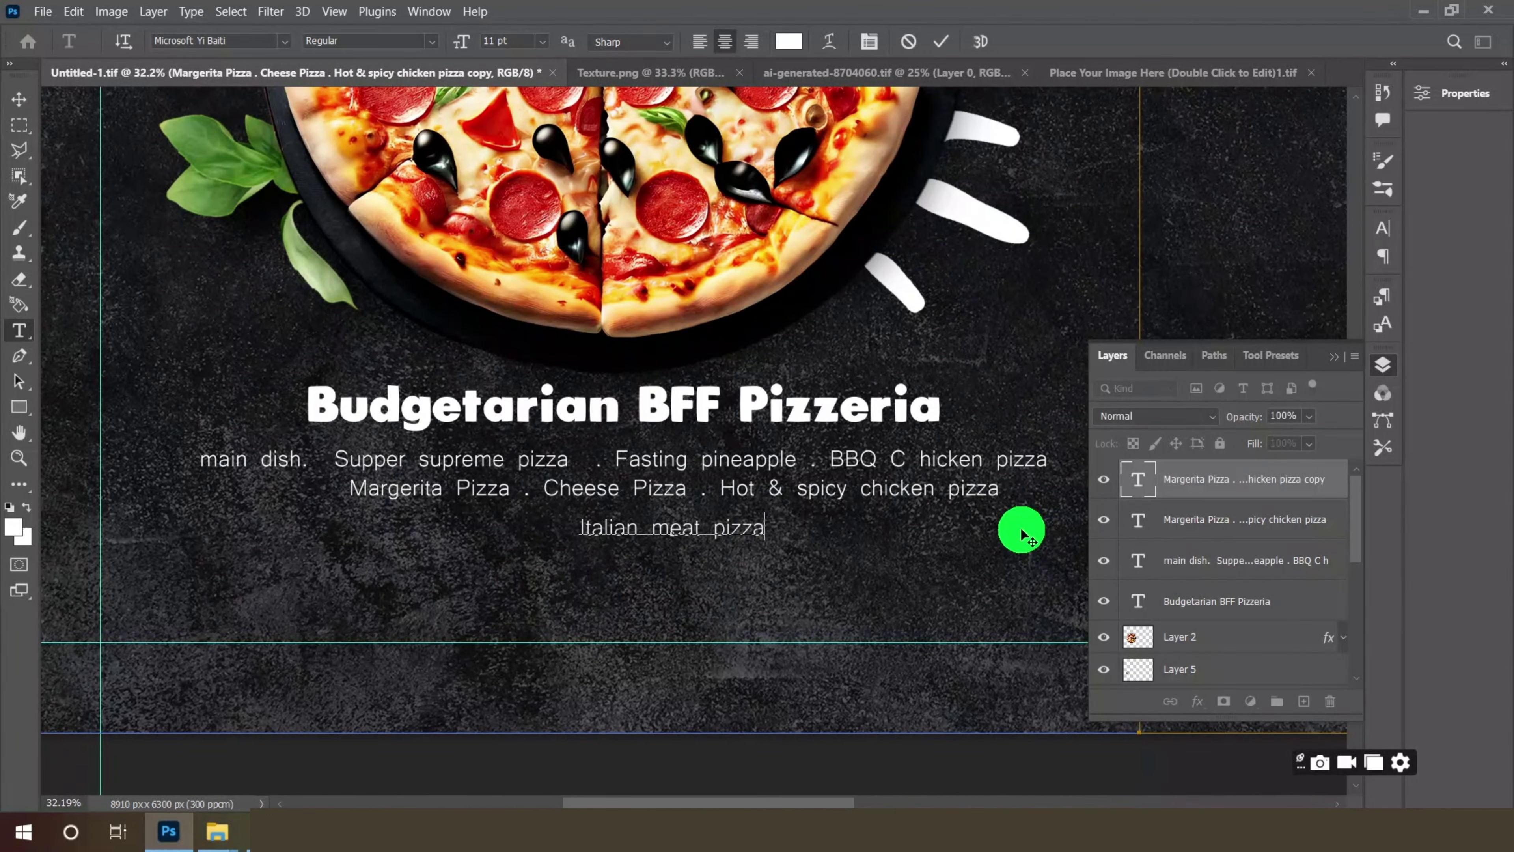
{"action": "left_click", "coordinate": [20, 98]}
{"action": "left_click_drag", "start_coordinate": [720, 528], "coordinate": [713, 525]}
- Align the Italian meat pizza line, then open pngwing.com (7) from File Explorer in Photoshop
{"action": "left_click_drag", "start_coordinate": [713, 525], "coordinate": [711, 517]}
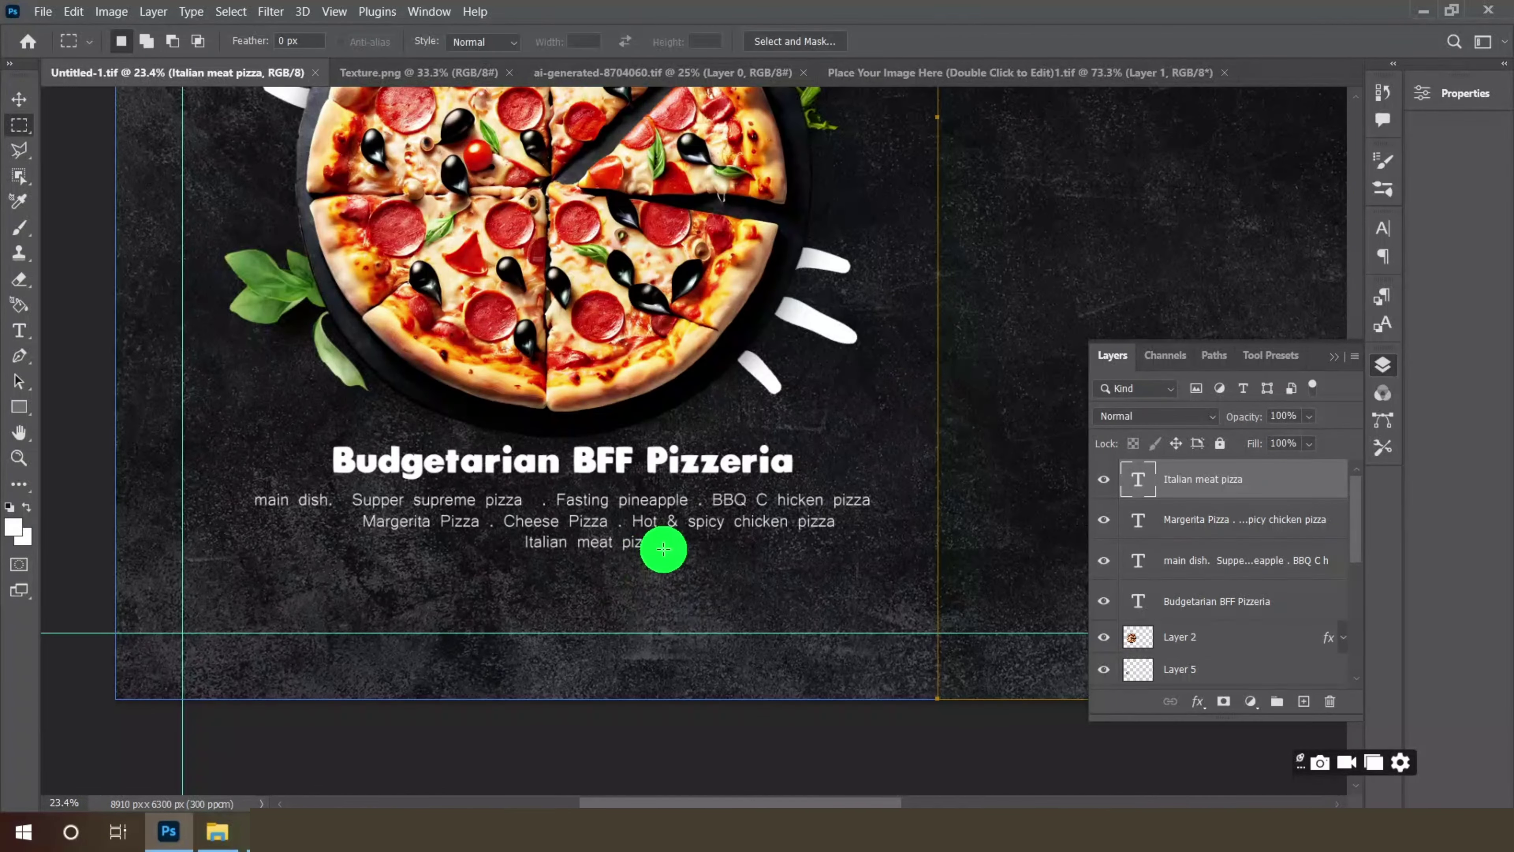
{"action": "scroll", "coordinate": [525, 567], "scroll_direction": "up", "scroll_amount": 2}
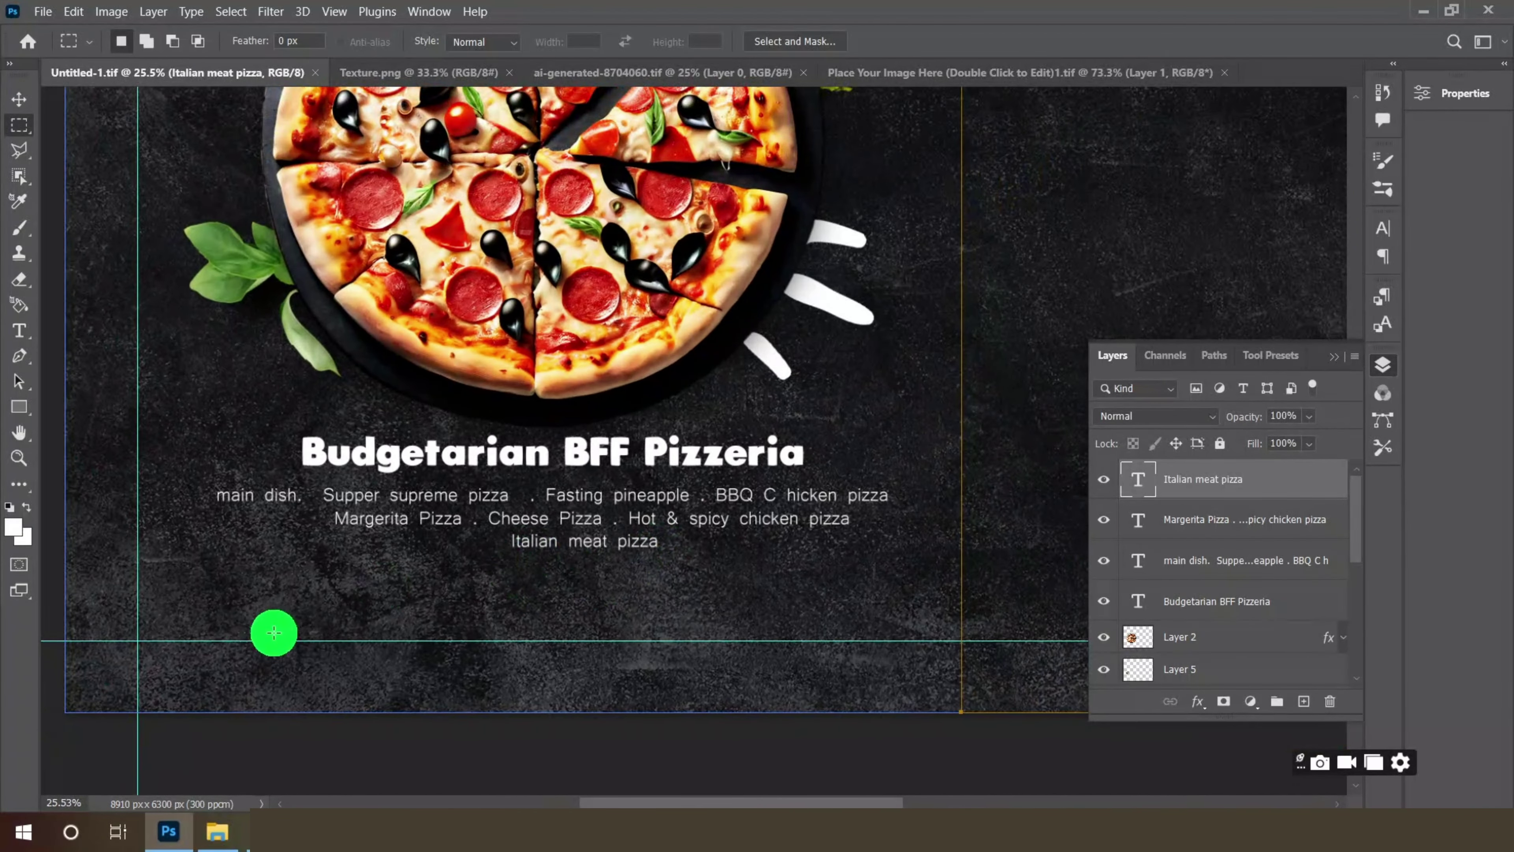
{"action": "left_click", "coordinate": [222, 835]}
{"action": "left_click", "coordinate": [984, 256]}
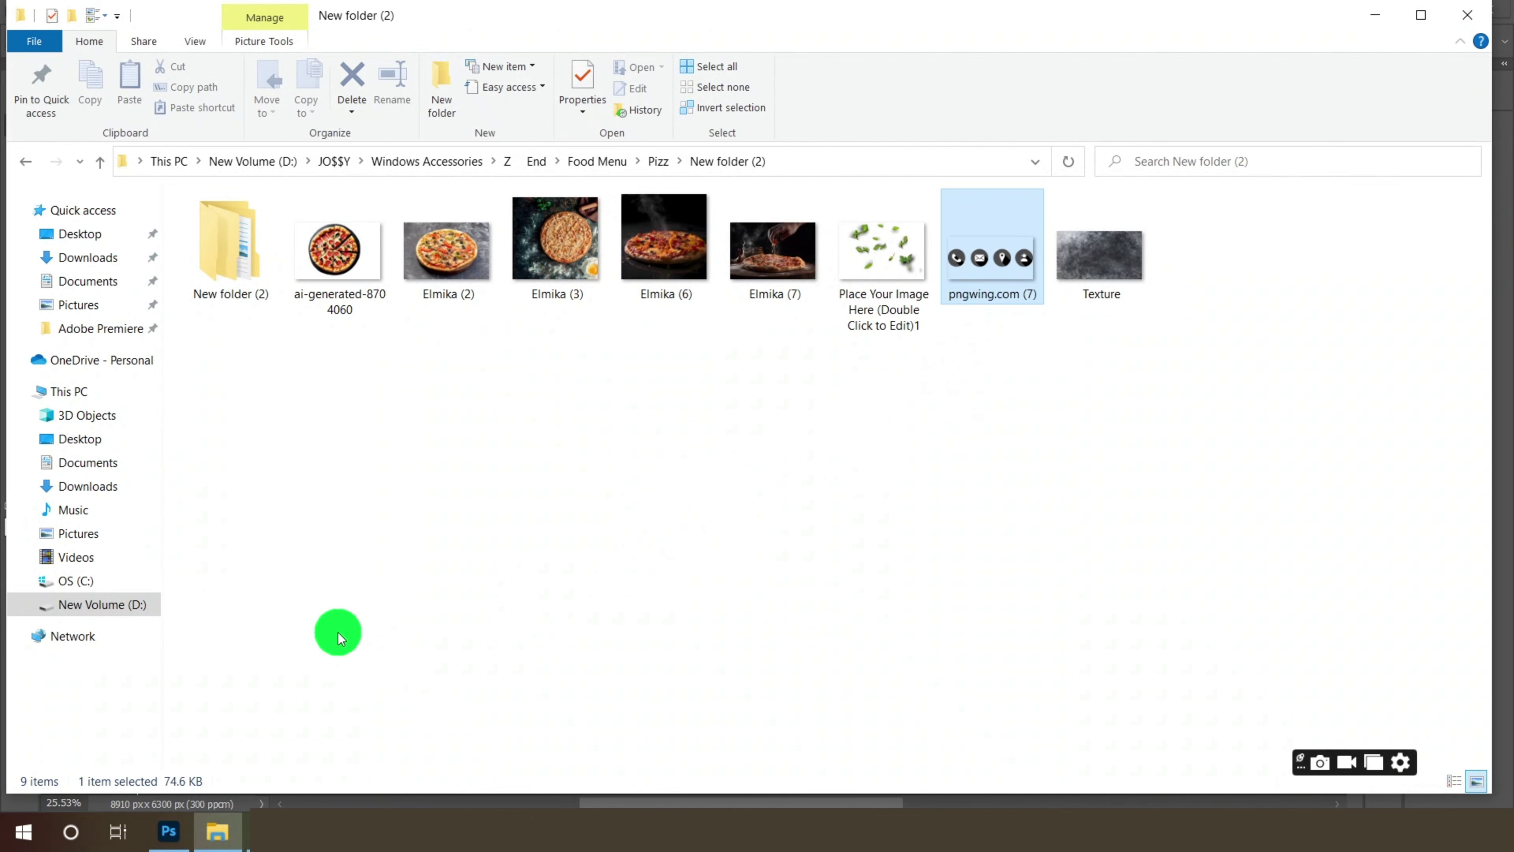
{"action": "left_click_drag", "start_coordinate": [234, 716], "coordinate": [1056, 52]}
- Bring the contact icons into the menu as a new layer, scaled to about 83%
{"action": "key", "text": "v"}
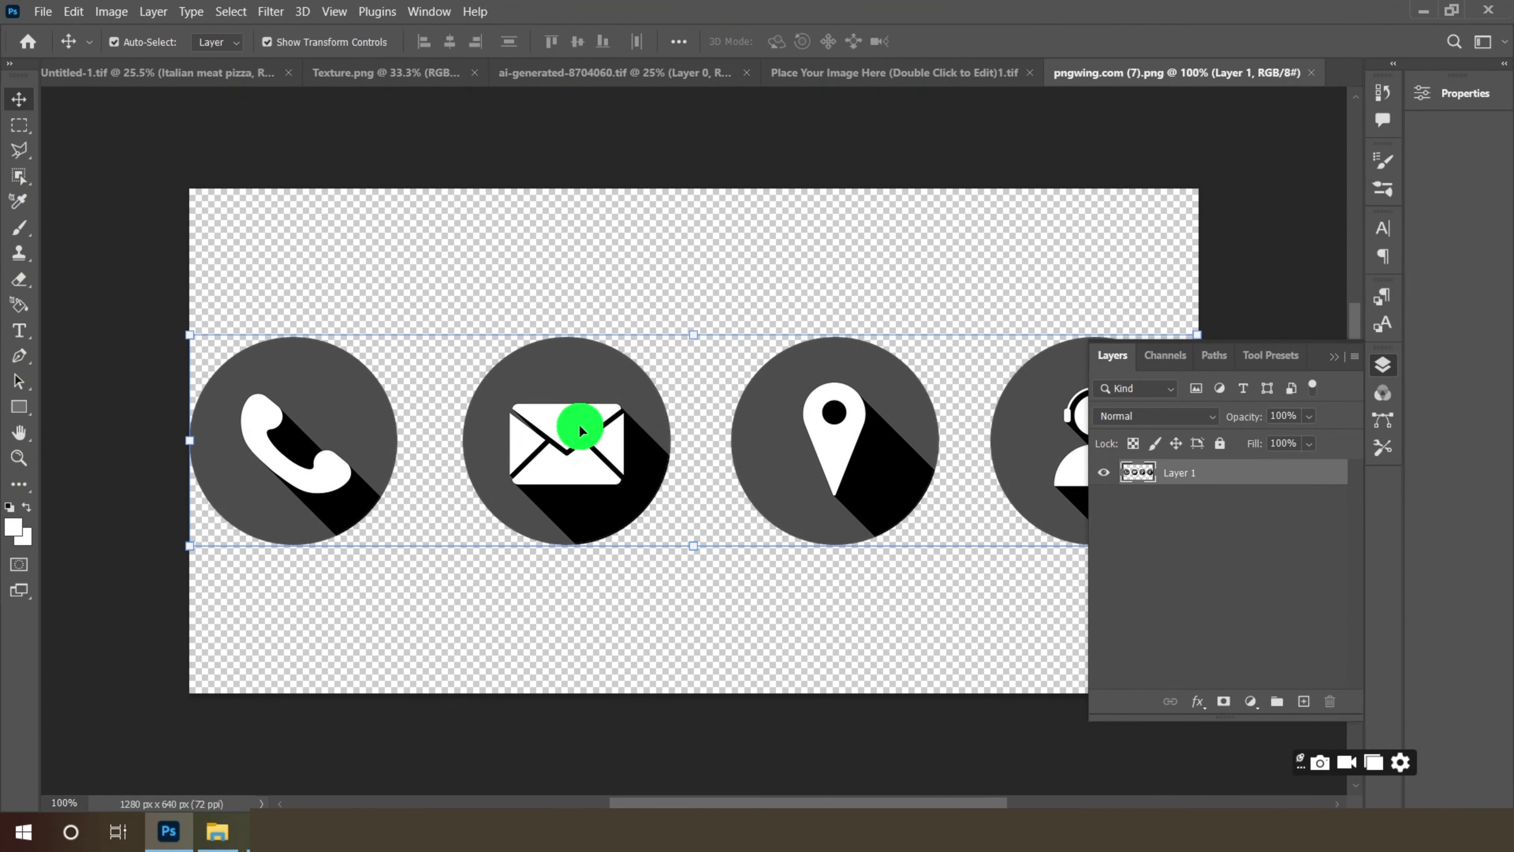
{"action": "left_click_drag", "start_coordinate": [578, 424], "coordinate": [560, 623]}
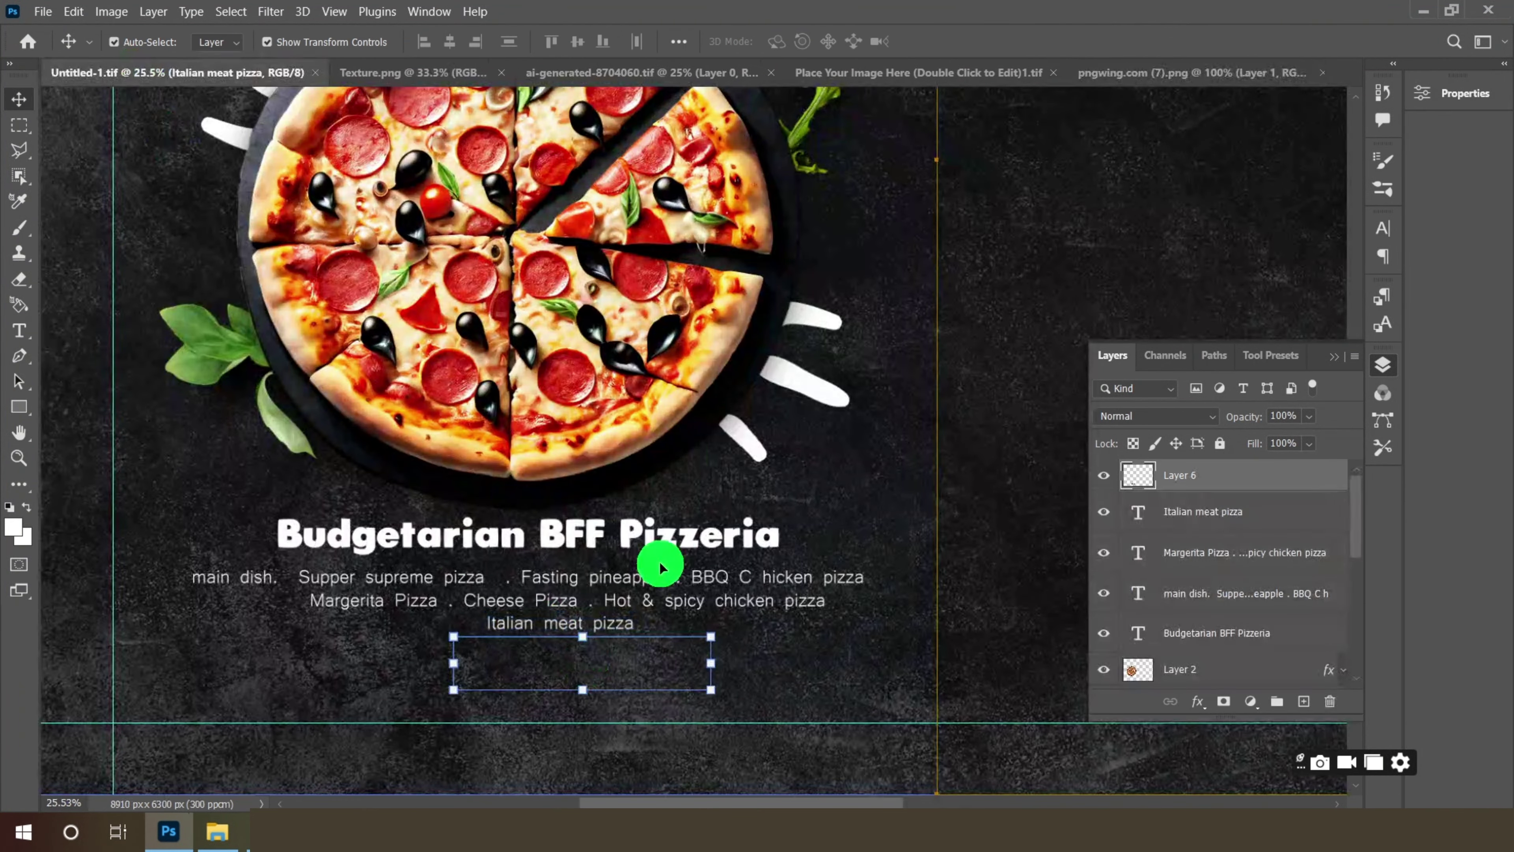
{"action": "scroll", "coordinate": [687, 482], "scroll_direction": "down", "scroll_amount": 2}
{"action": "scroll", "coordinate": [690, 609], "scroll_direction": "up", "scroll_amount": 4}
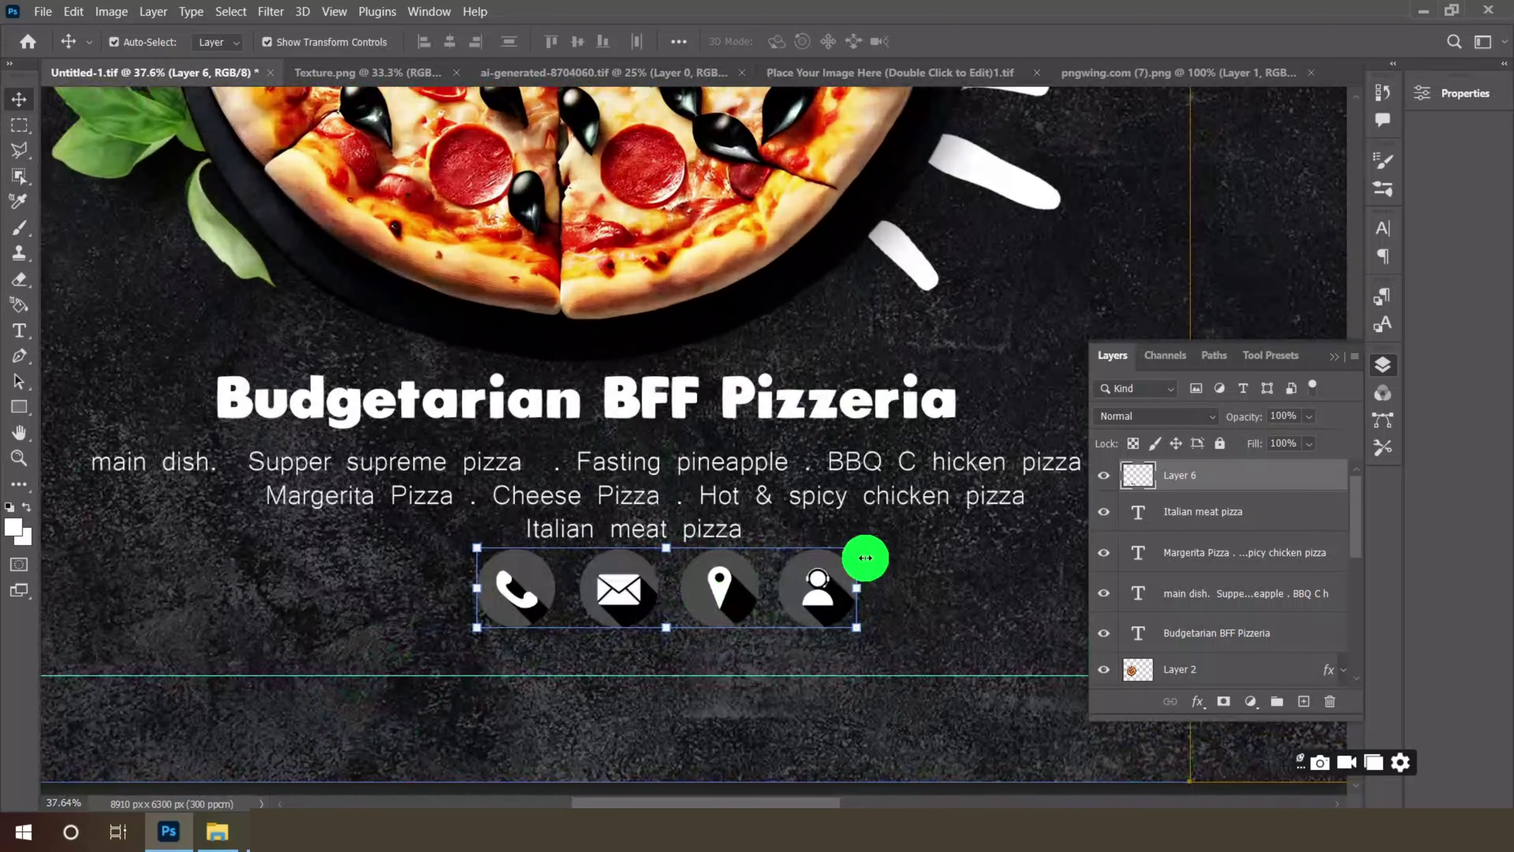
{"action": "left_click_drag", "start_coordinate": [867, 548], "coordinate": [745, 589]}
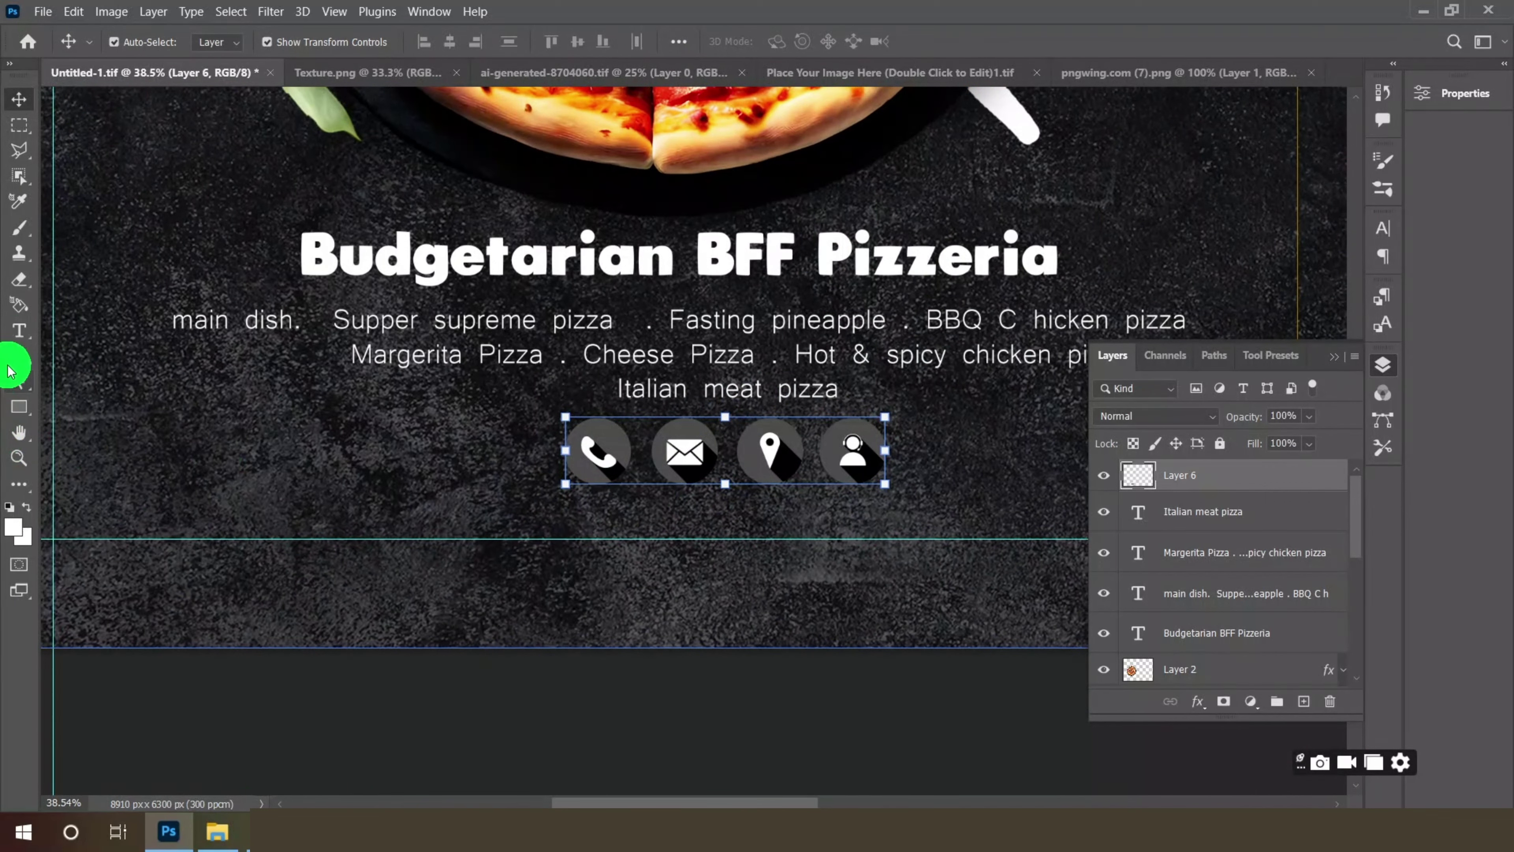
{"action": "left_click", "coordinate": [14, 337]}
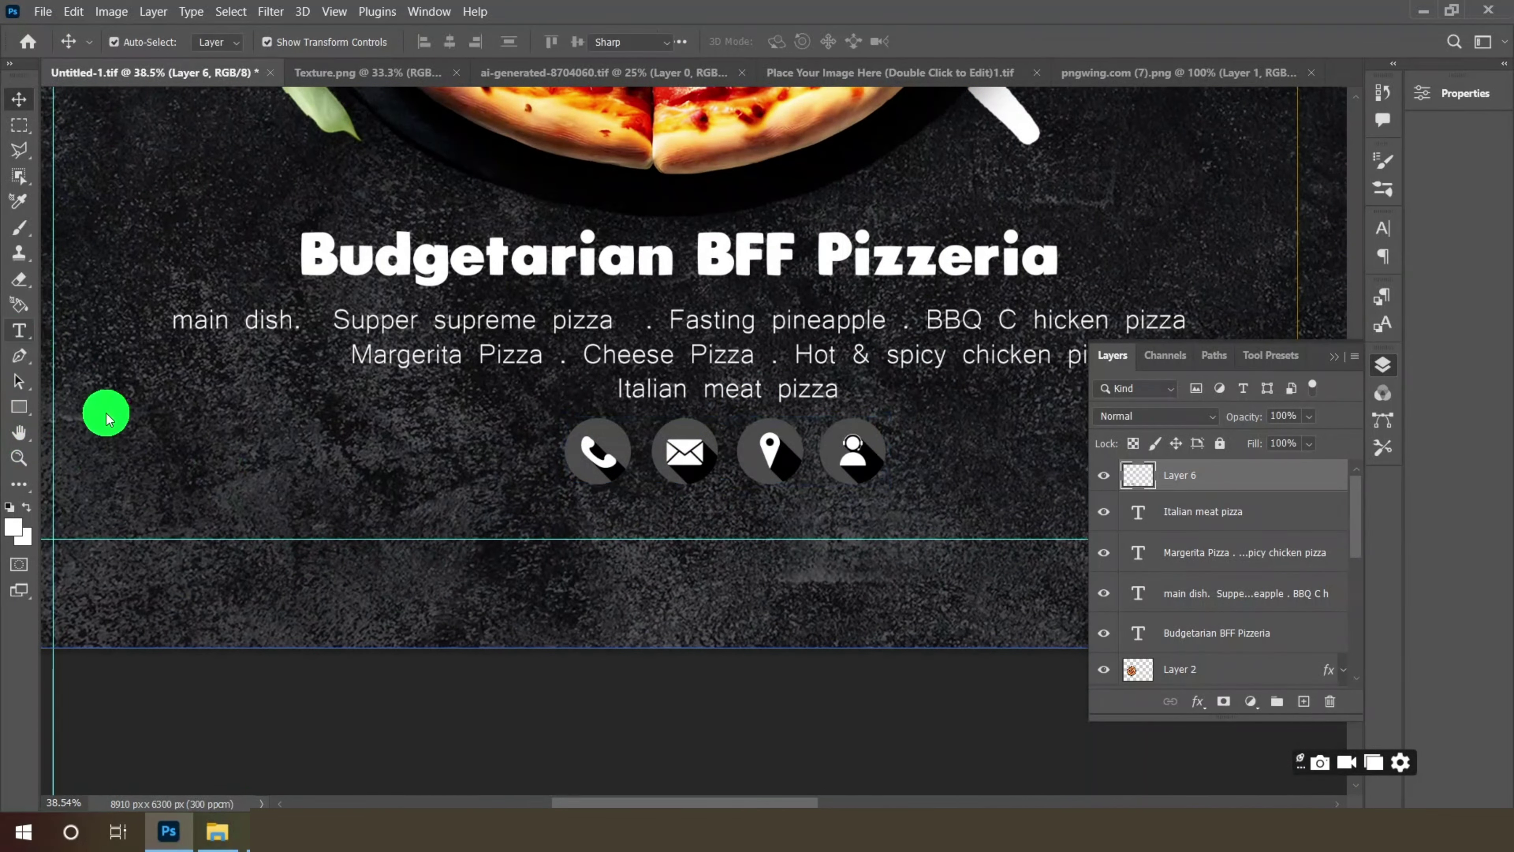
{"action": "left_click", "coordinate": [236, 514]}
{"action": "left_click", "coordinate": [516, 39]}
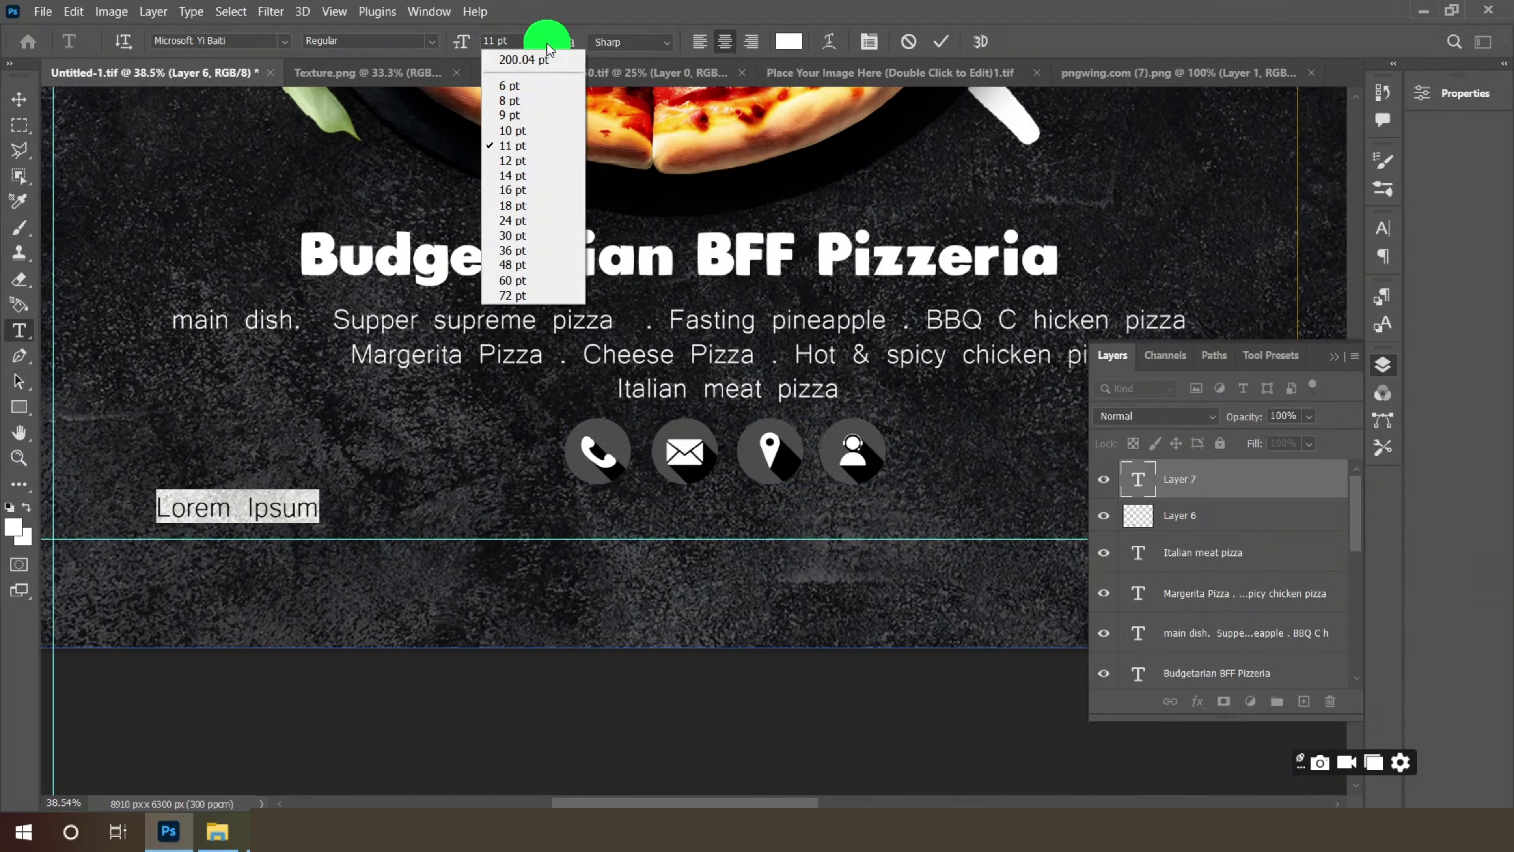
{"action": "left_click", "coordinate": [514, 176]}
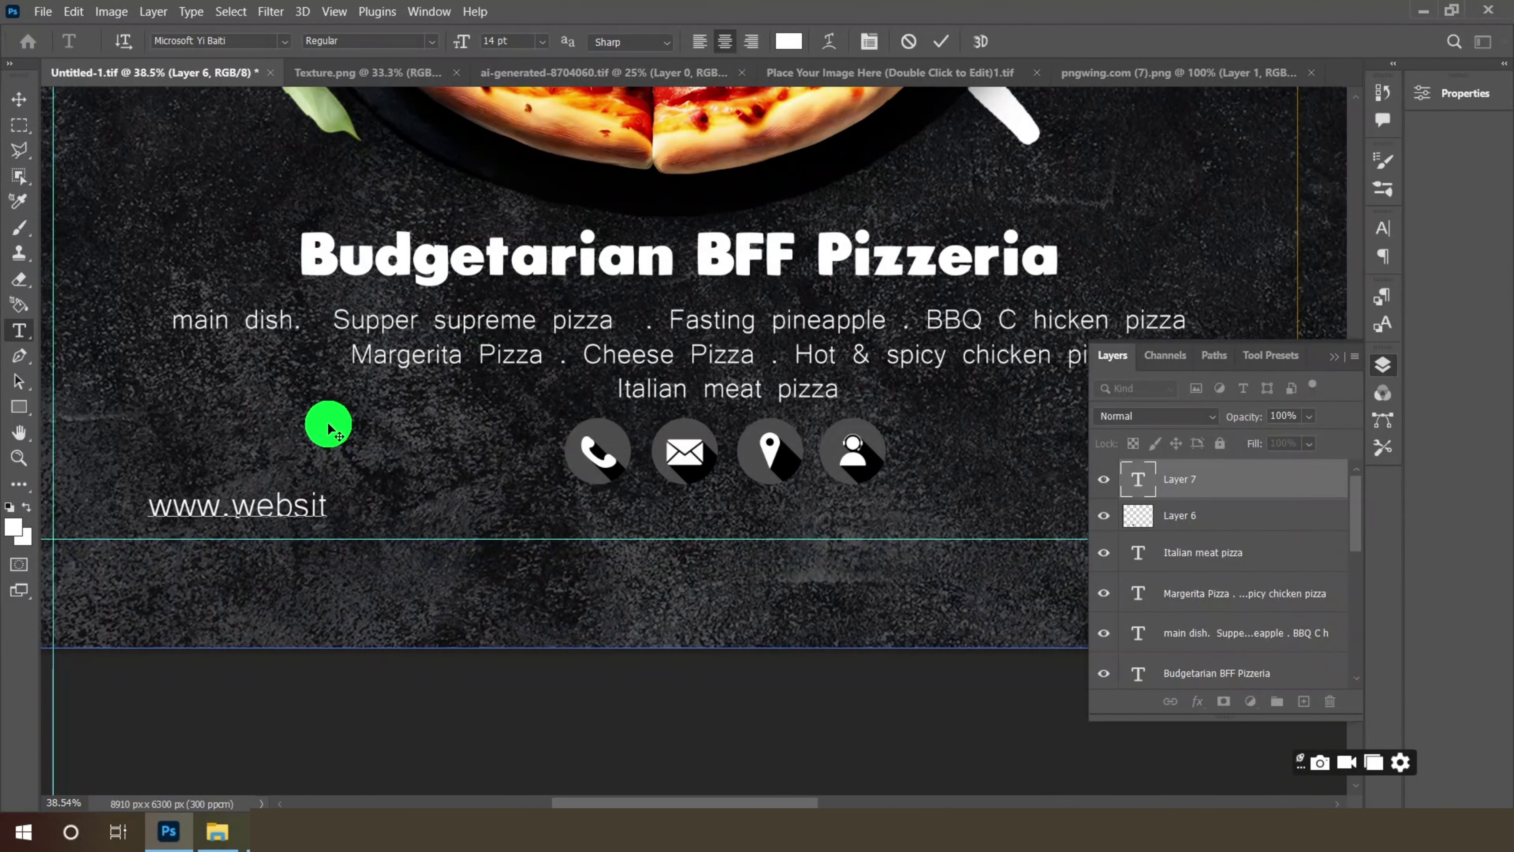
{"action": "type", "text": "h"}
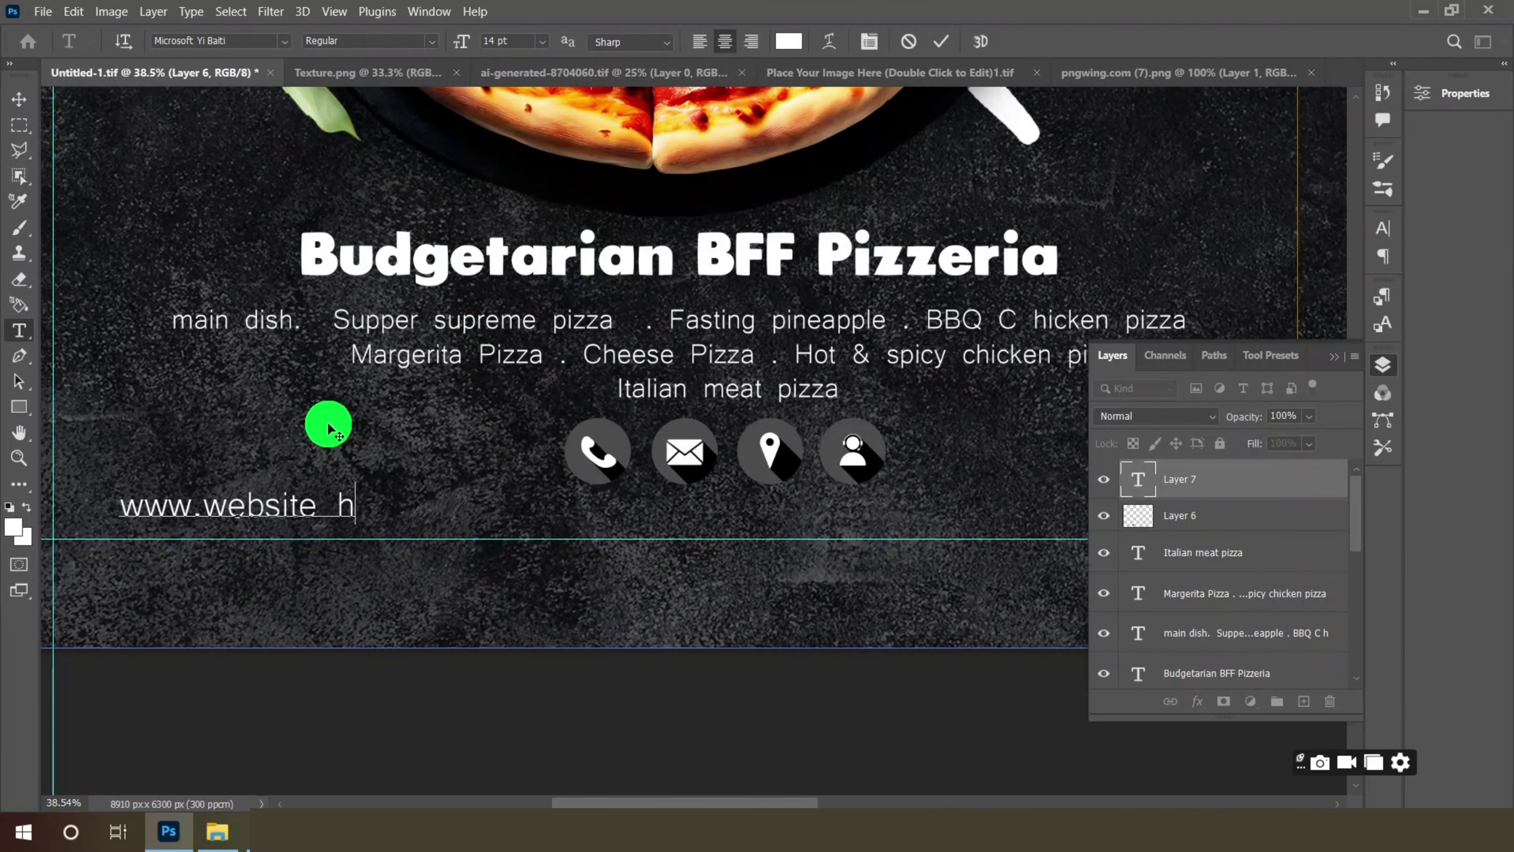
{"action": "type", "text": "ere"}
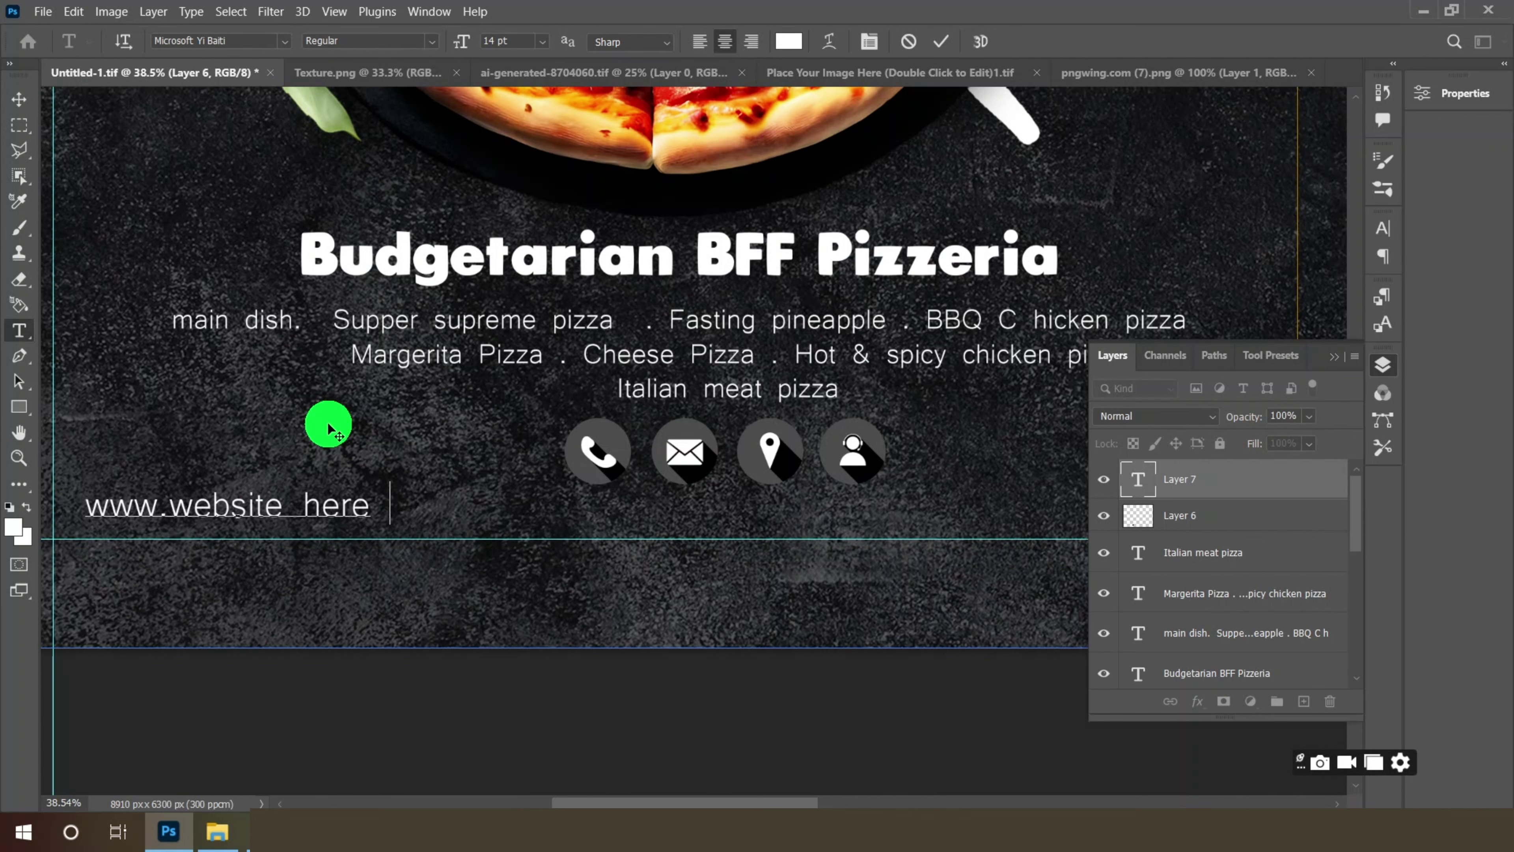
{"action": "type", "text": " .com"}
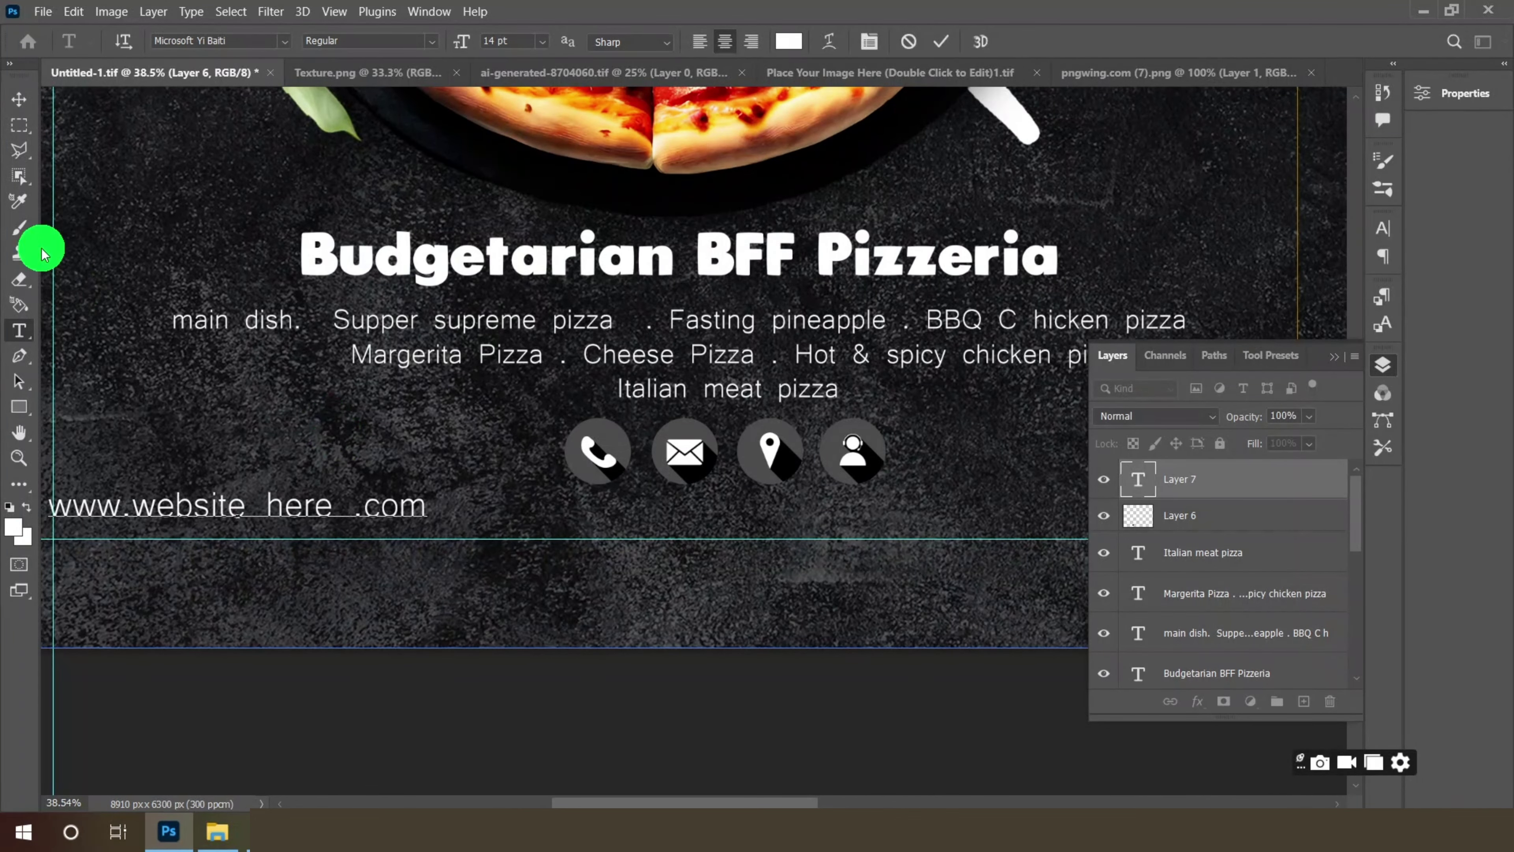
{"action": "left_click", "coordinate": [19, 99]}
{"action": "left_click_drag", "start_coordinate": [289, 508], "coordinate": [798, 514]}
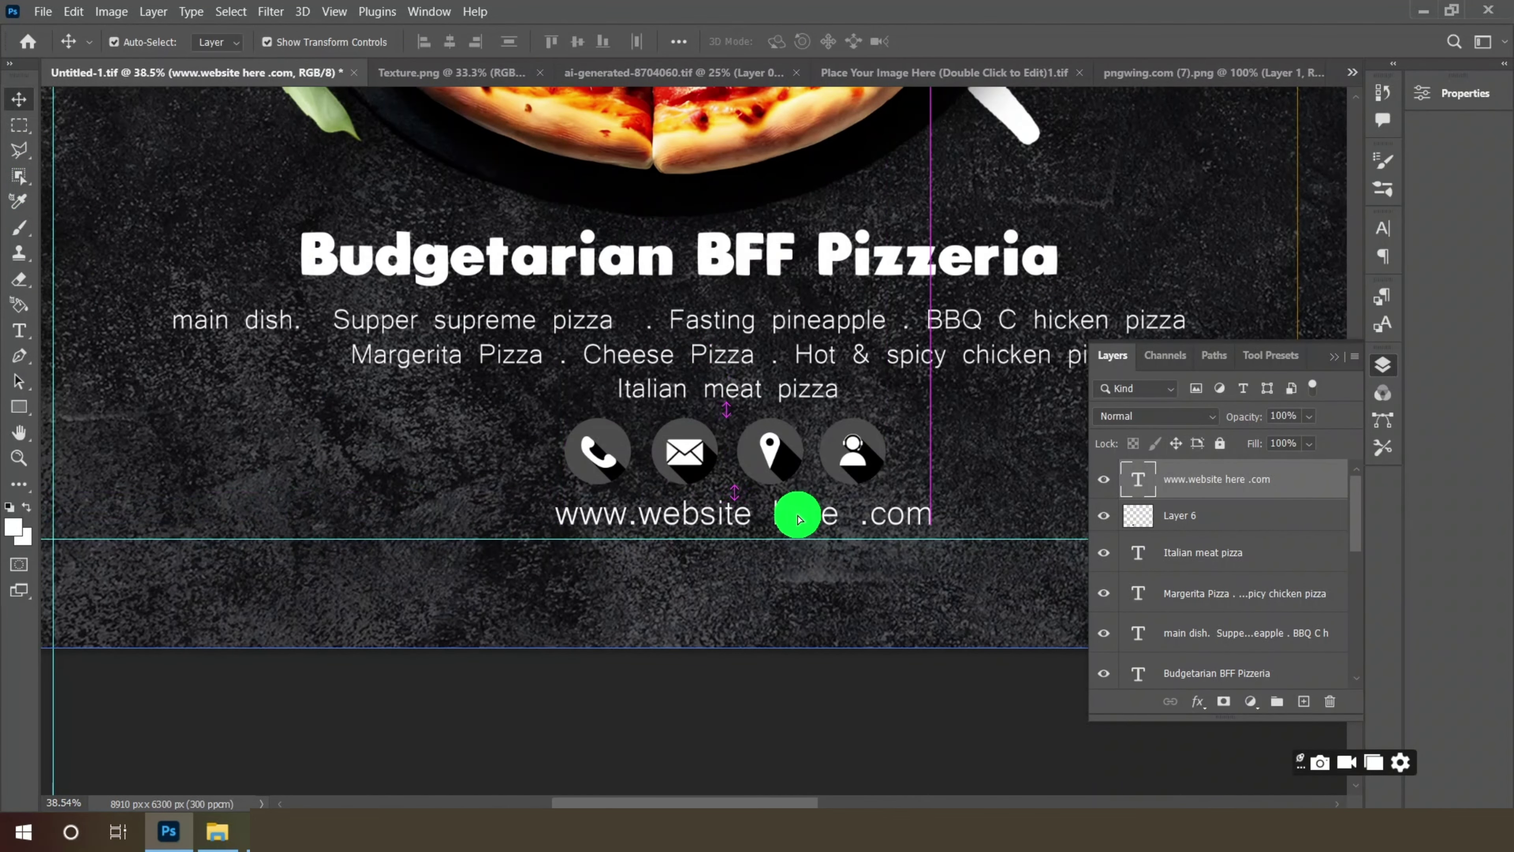
- Set the website line's font to Berlin Sans FB and save the menu
{"action": "left_click", "coordinate": [19, 331]}
{"action": "left_click", "coordinate": [285, 42]}
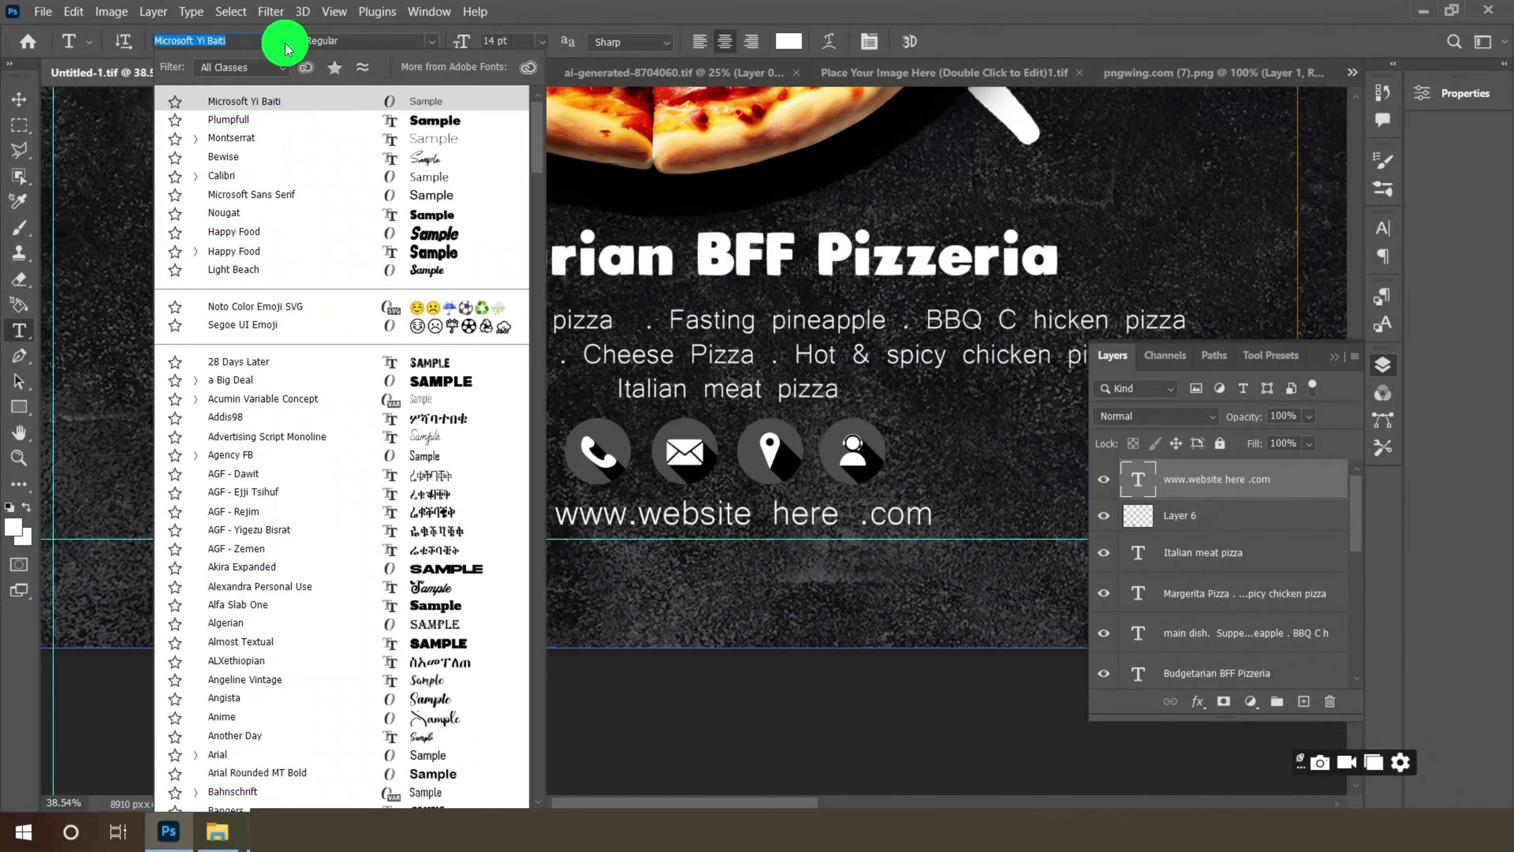
{"action": "scroll", "coordinate": [433, 659], "scroll_direction": "down", "scroll_amount": 5}
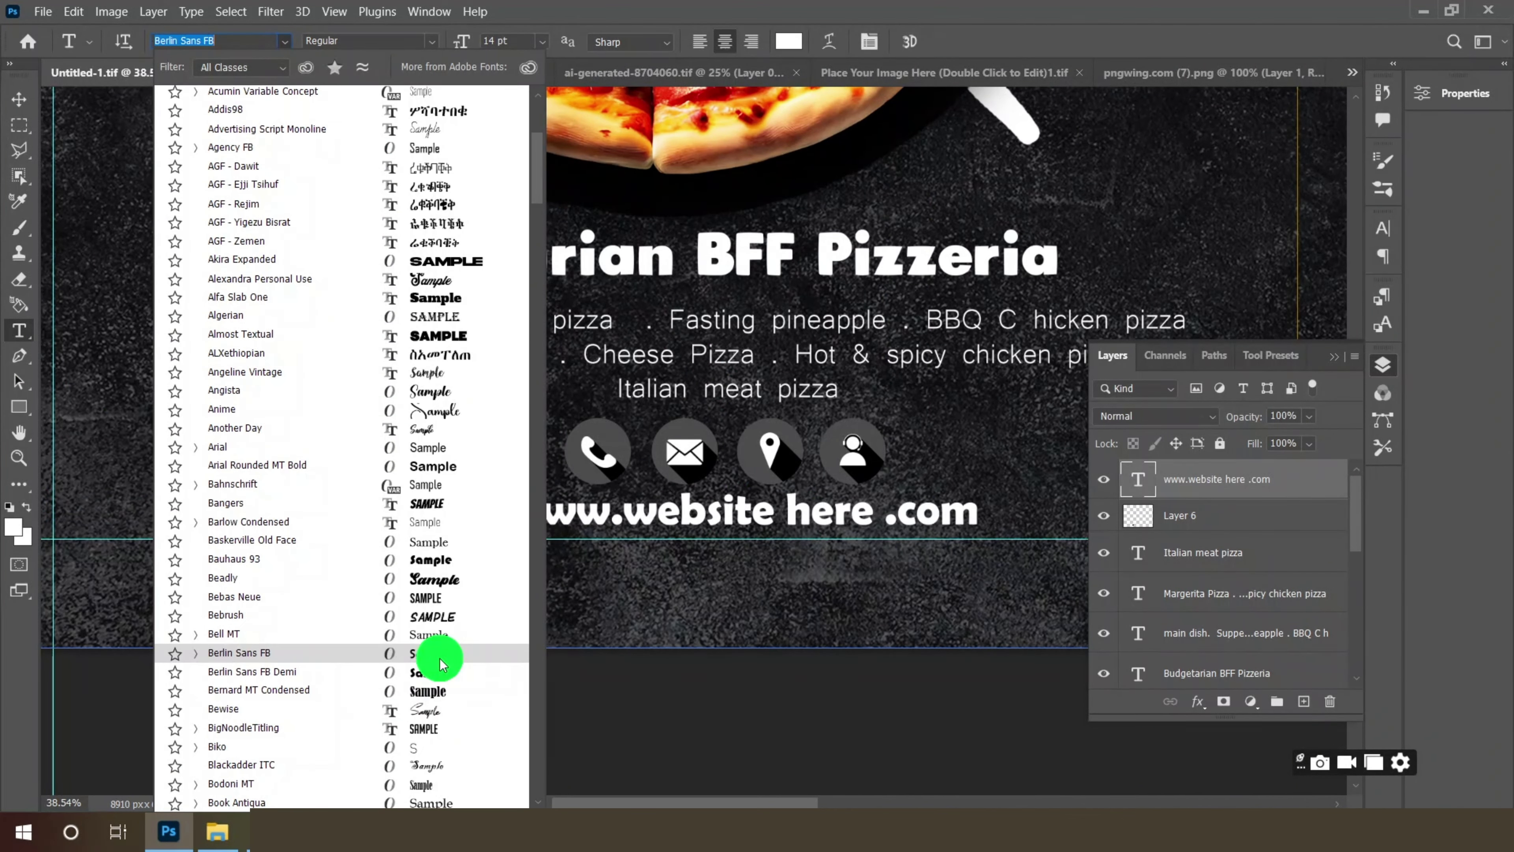
{"action": "left_click", "coordinate": [433, 656]}
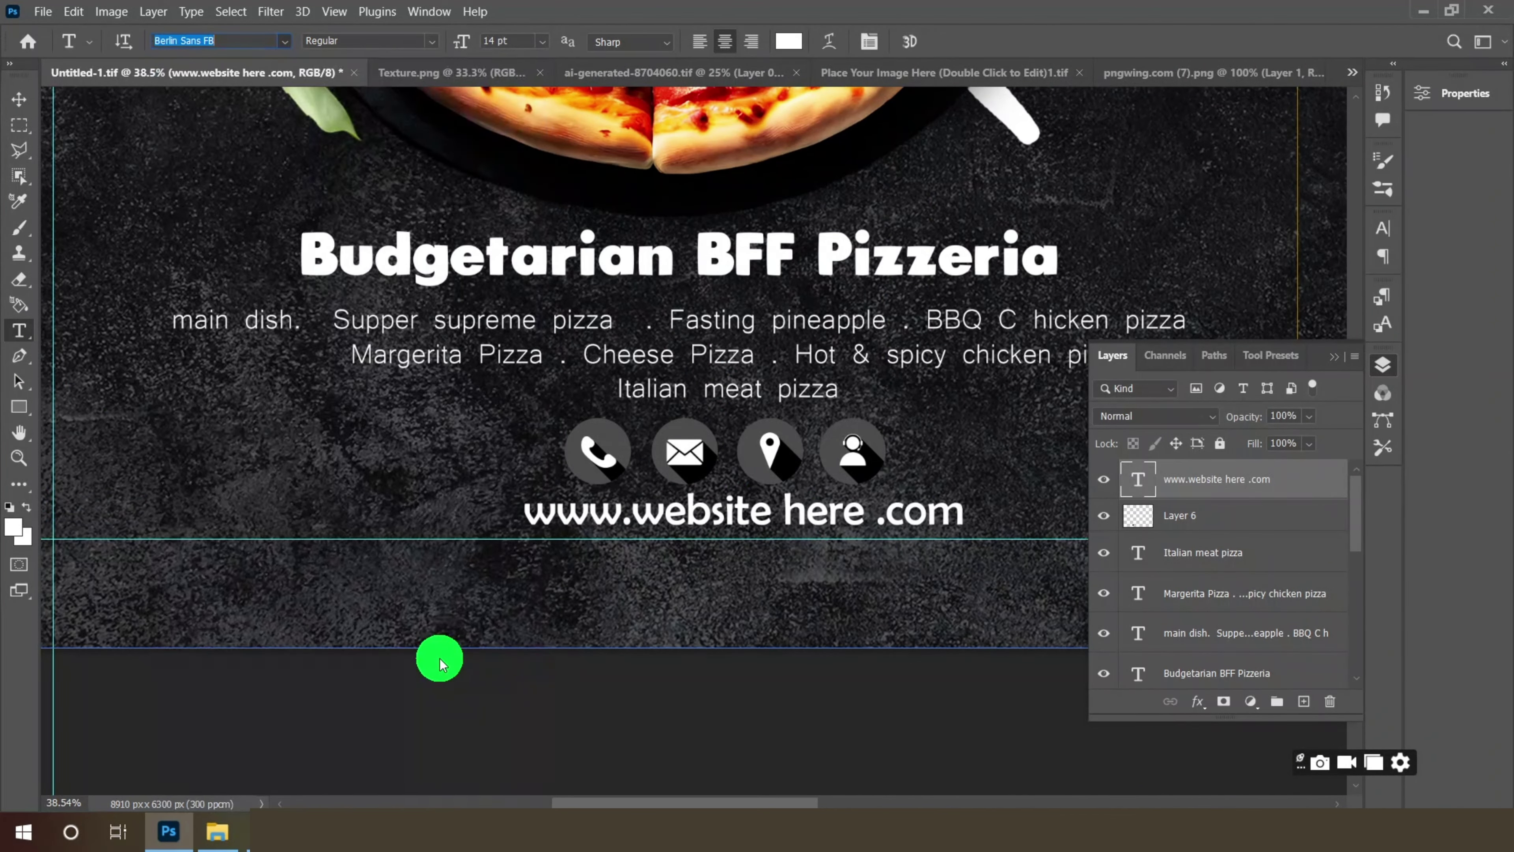
{"action": "left_click", "coordinate": [22, 104]}
{"action": "key", "text": "ctrl+0"}
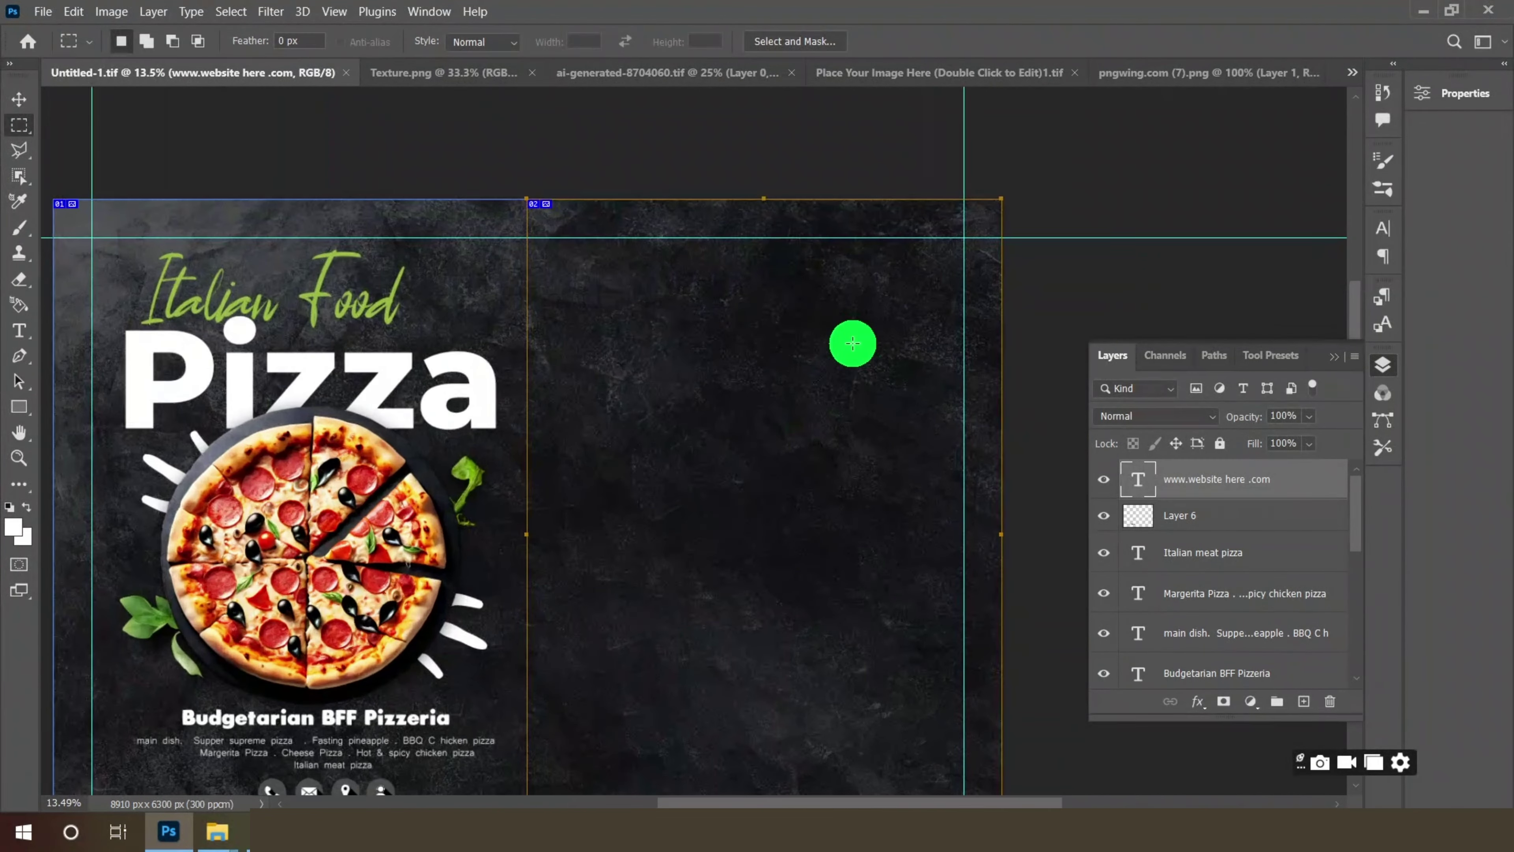
{"action": "scroll", "coordinate": [645, 311], "scroll_direction": "up", "scroll_amount": 1}
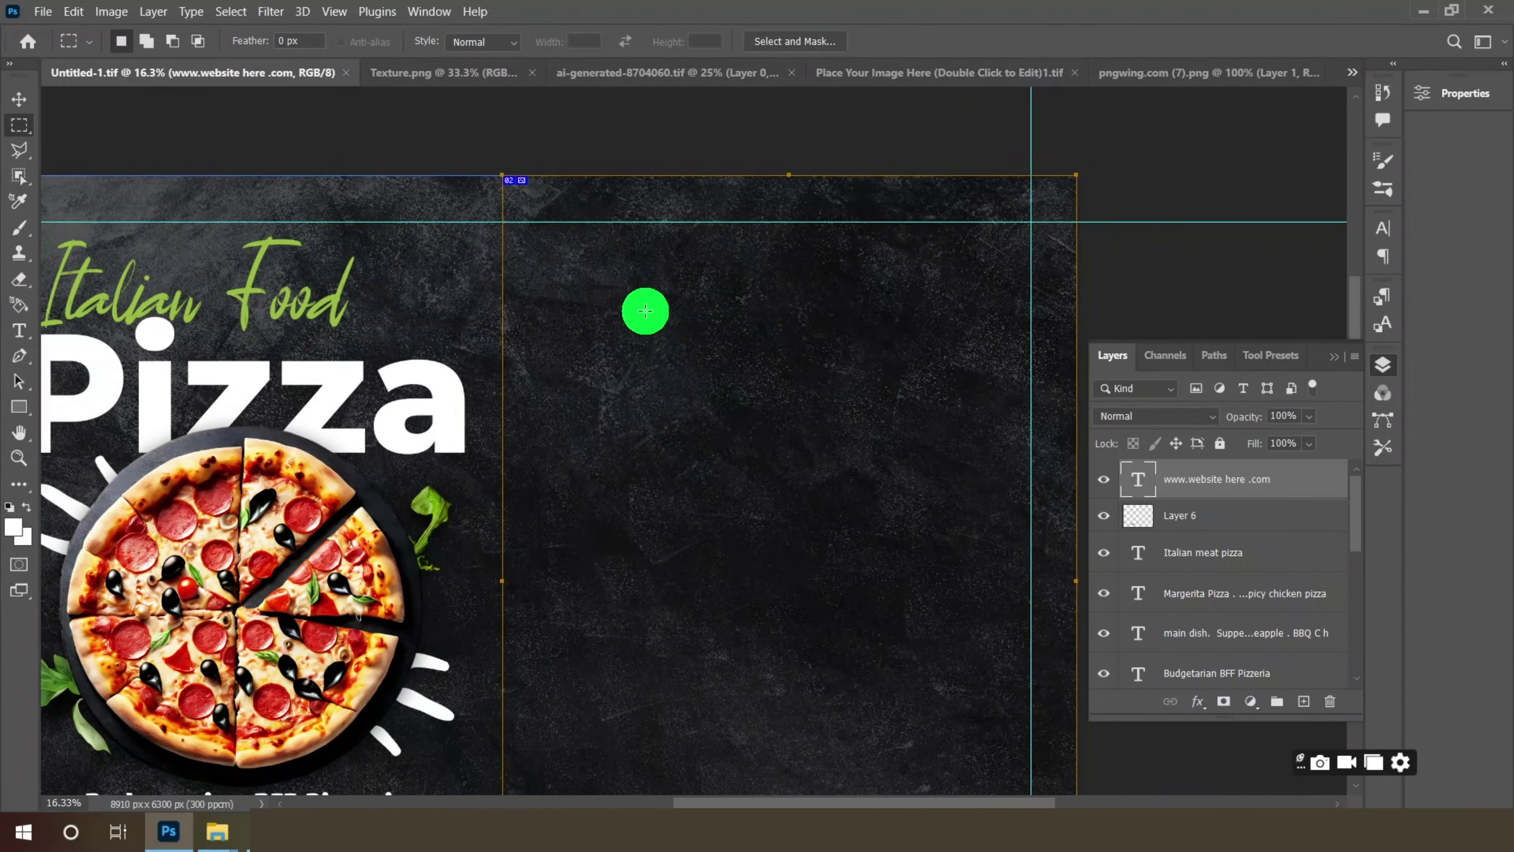
- Duplicate the Italian Food heading layer and move the copy onto the right page
{"action": "key", "text": "v"}
{"action": "scroll", "coordinate": [297, 310], "scroll_direction": "up", "scroll_amount": 1}
{"action": "left_click", "coordinate": [297, 311]}
{"action": "left_click", "coordinate": [1200, 674]}
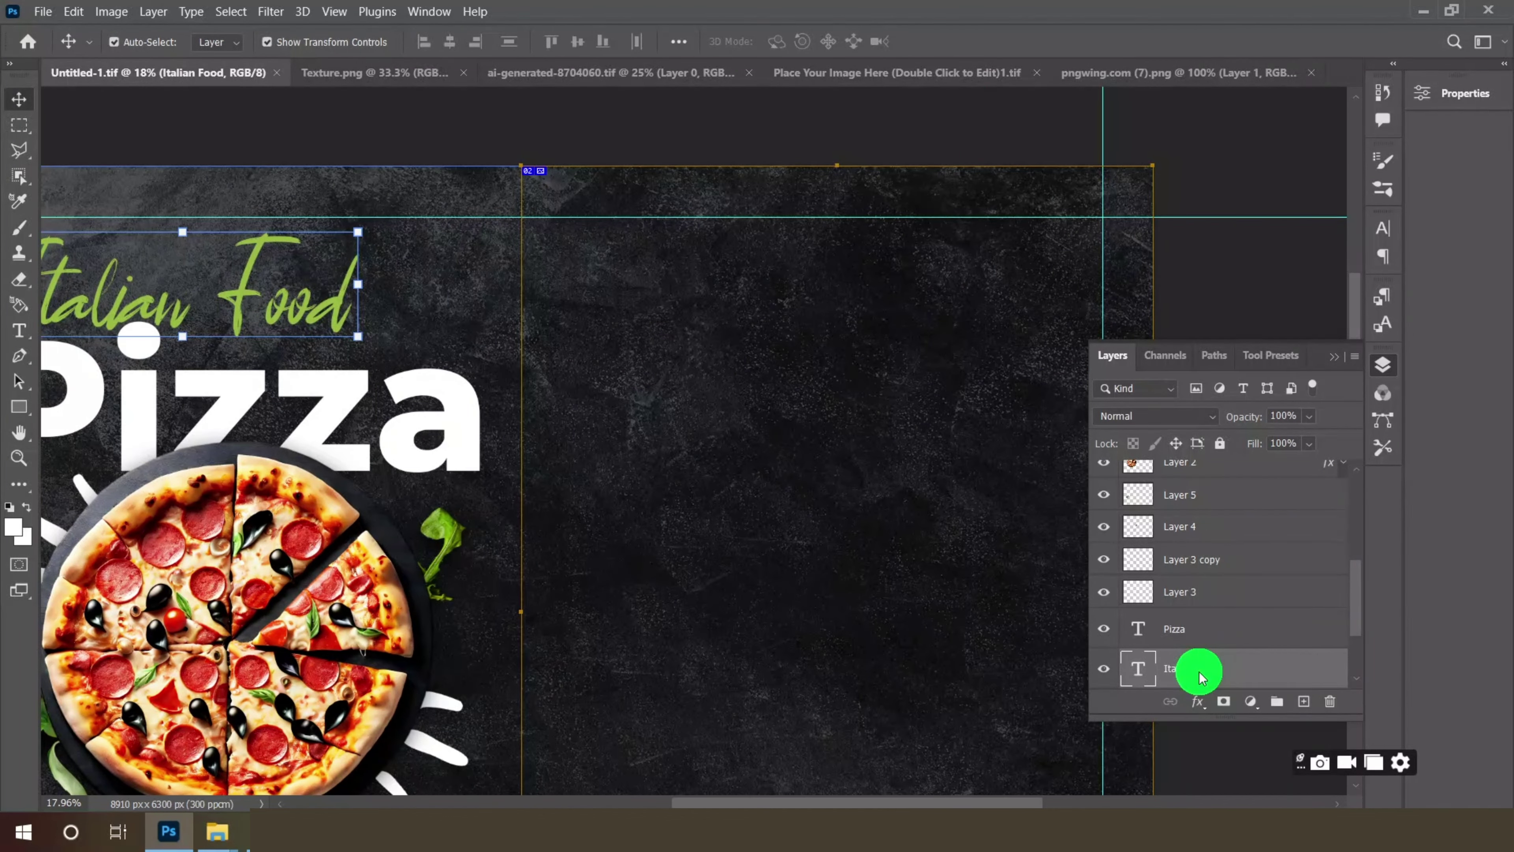
{"action": "right_click", "coordinate": [1201, 677]}
{"action": "left_click", "coordinate": [1258, 99]}
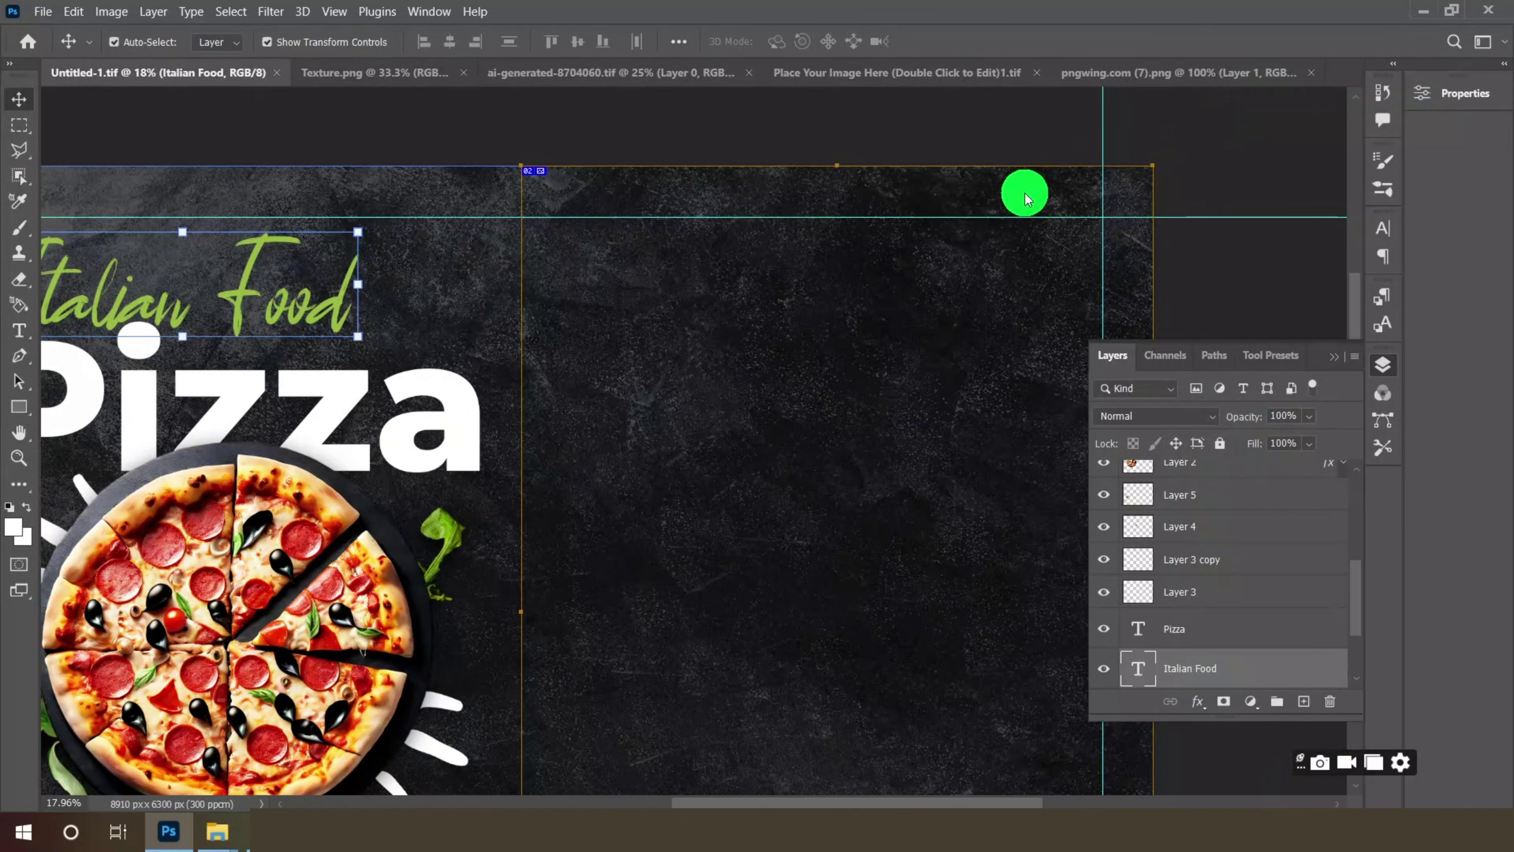
{"action": "left_click", "coordinate": [932, 218]}
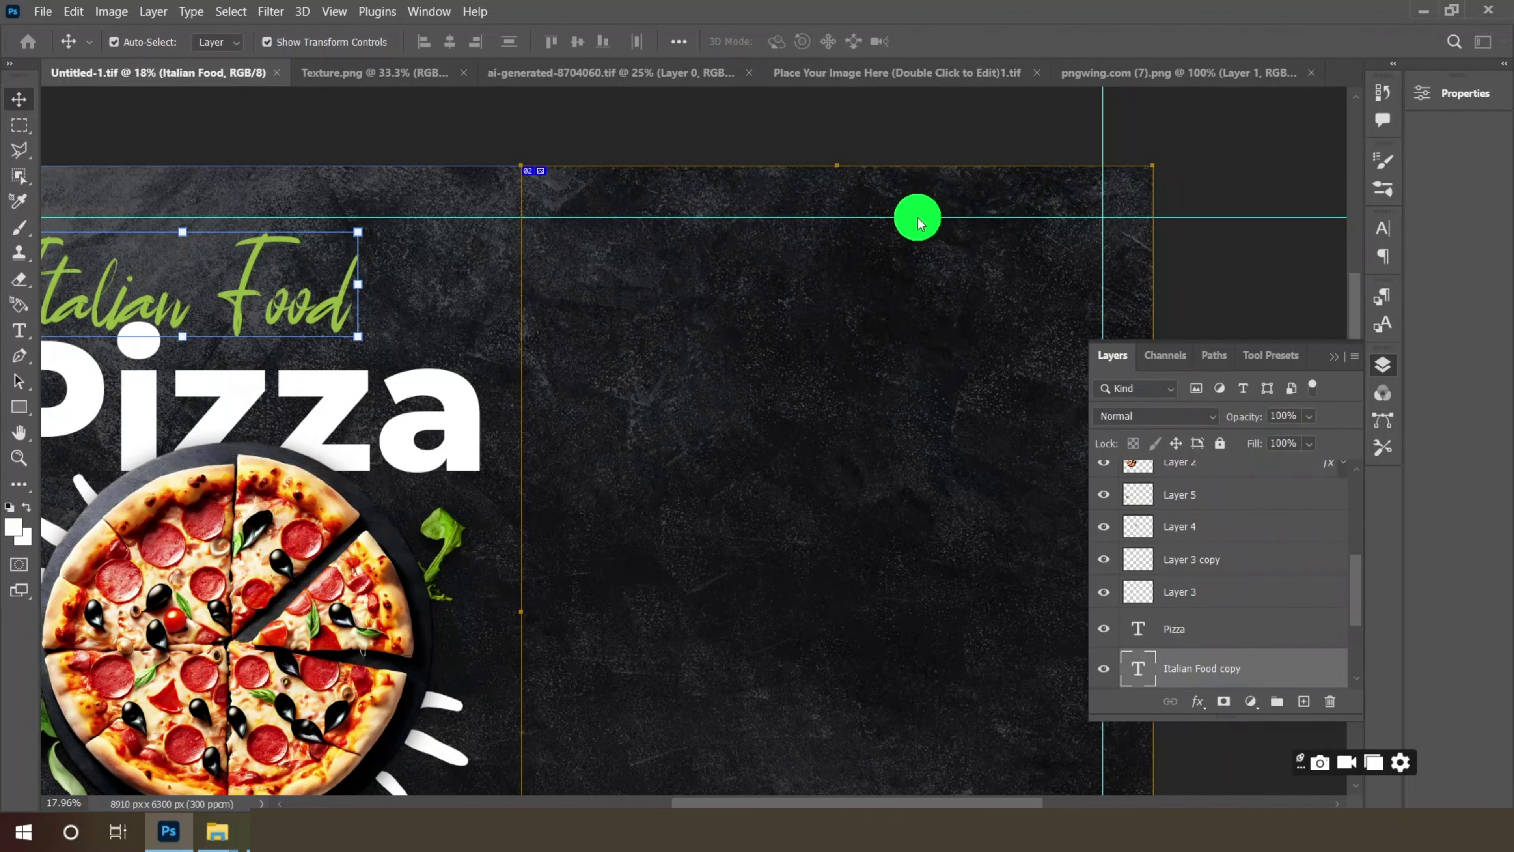
{"action": "left_click", "coordinate": [360, 232]}
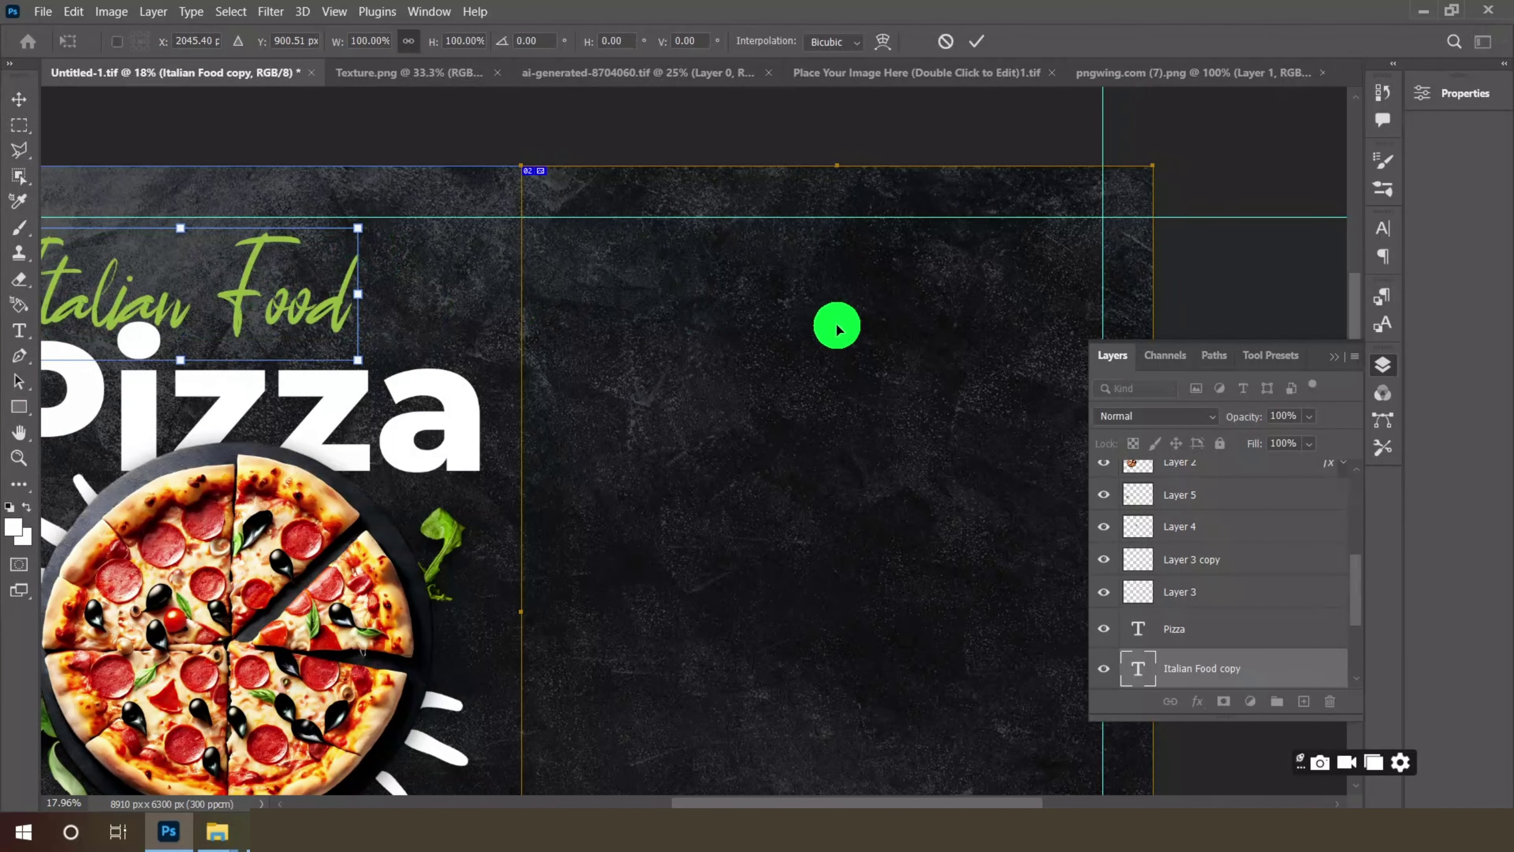
{"action": "left_click_drag", "start_coordinate": [837, 327], "coordinate": [933, 391]}
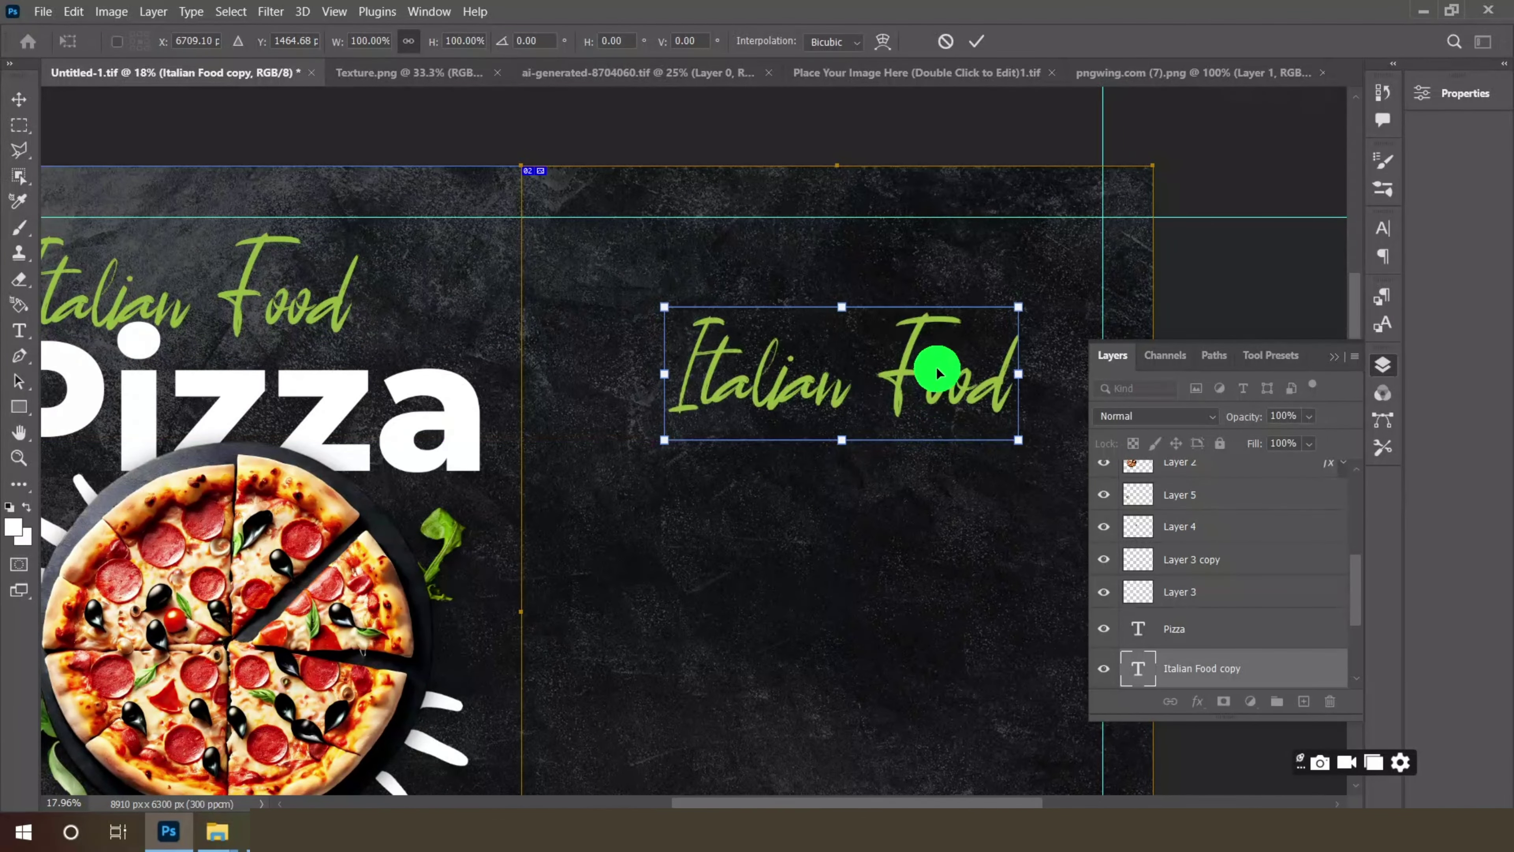
{"action": "left_click", "coordinate": [977, 41]}
{"action": "scroll", "coordinate": [947, 389], "scroll_direction": "up", "scroll_amount": 2}
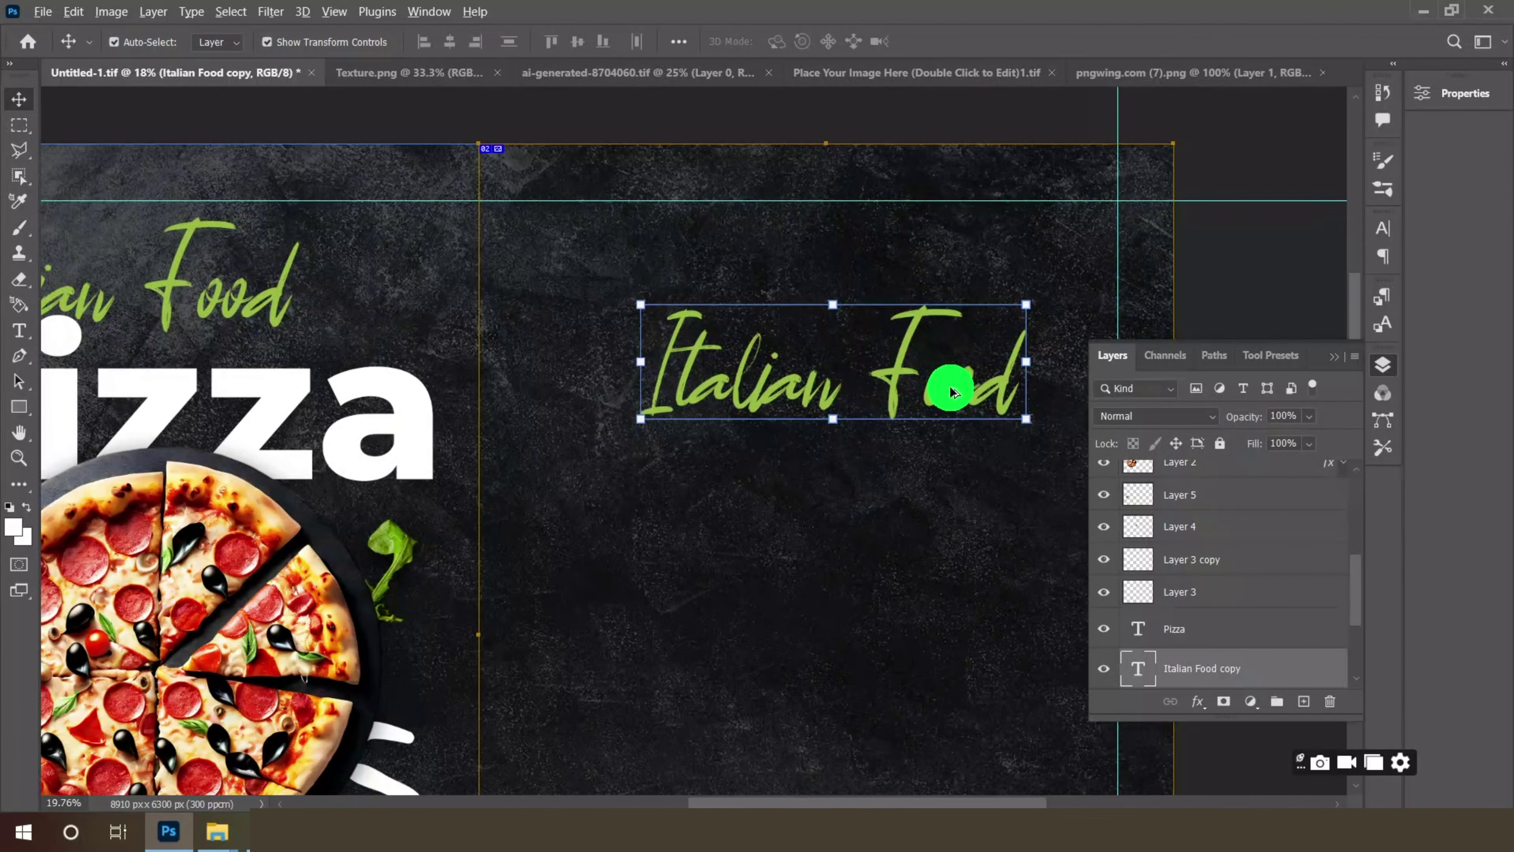
- Retype the copied heading as 'Delicious Pizza' and colour it white
{"action": "left_click", "coordinate": [19, 329]}
{"action": "left_click", "coordinate": [677, 397]}
{"action": "key", "text": "ctrl+a"}
{"action": "type", "text": "D"}
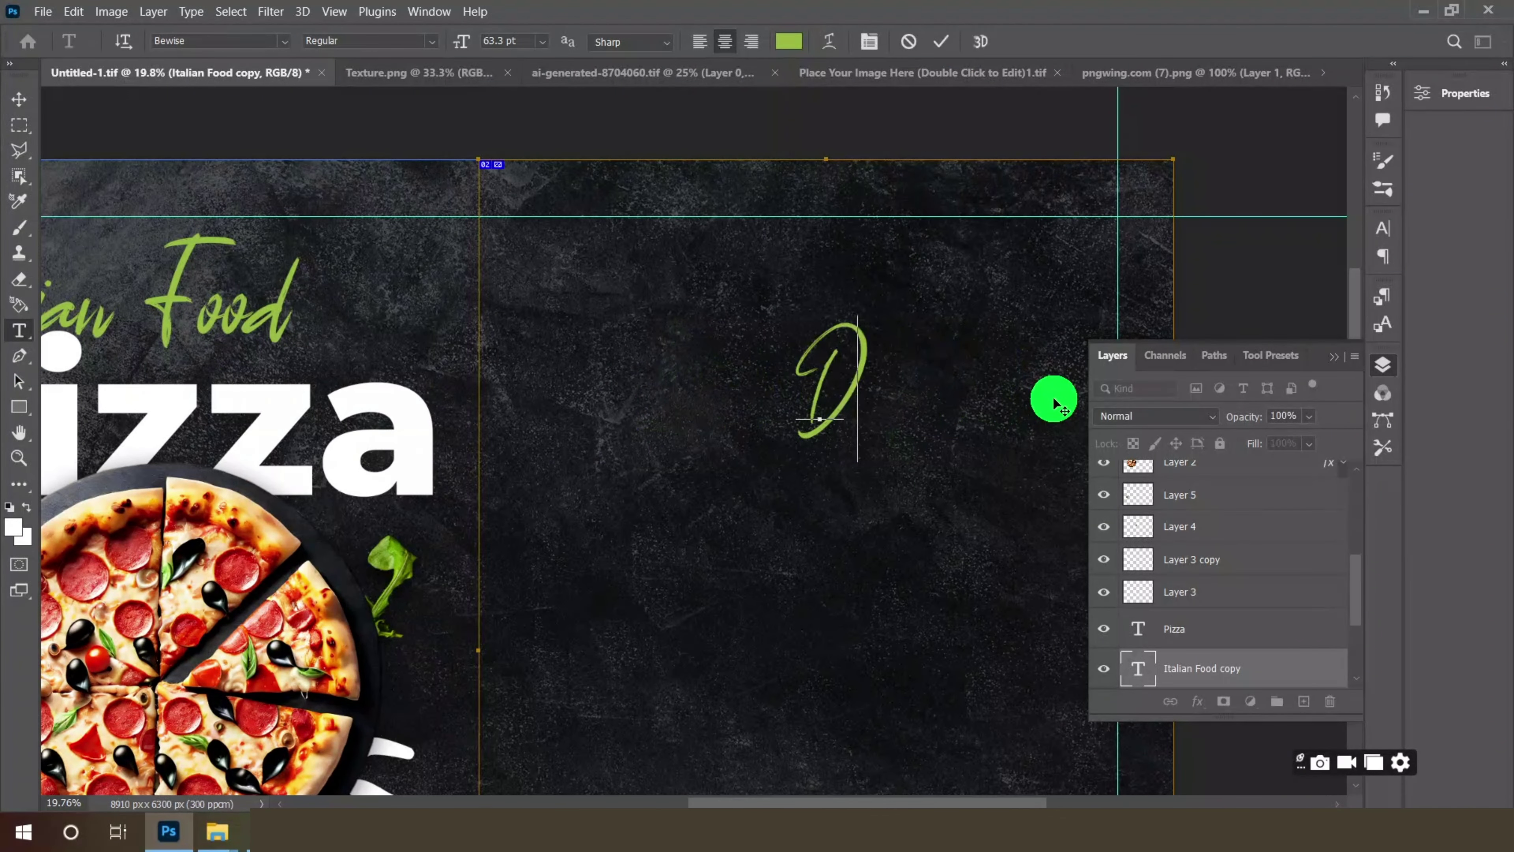
{"action": "type", "text": "elicious"}
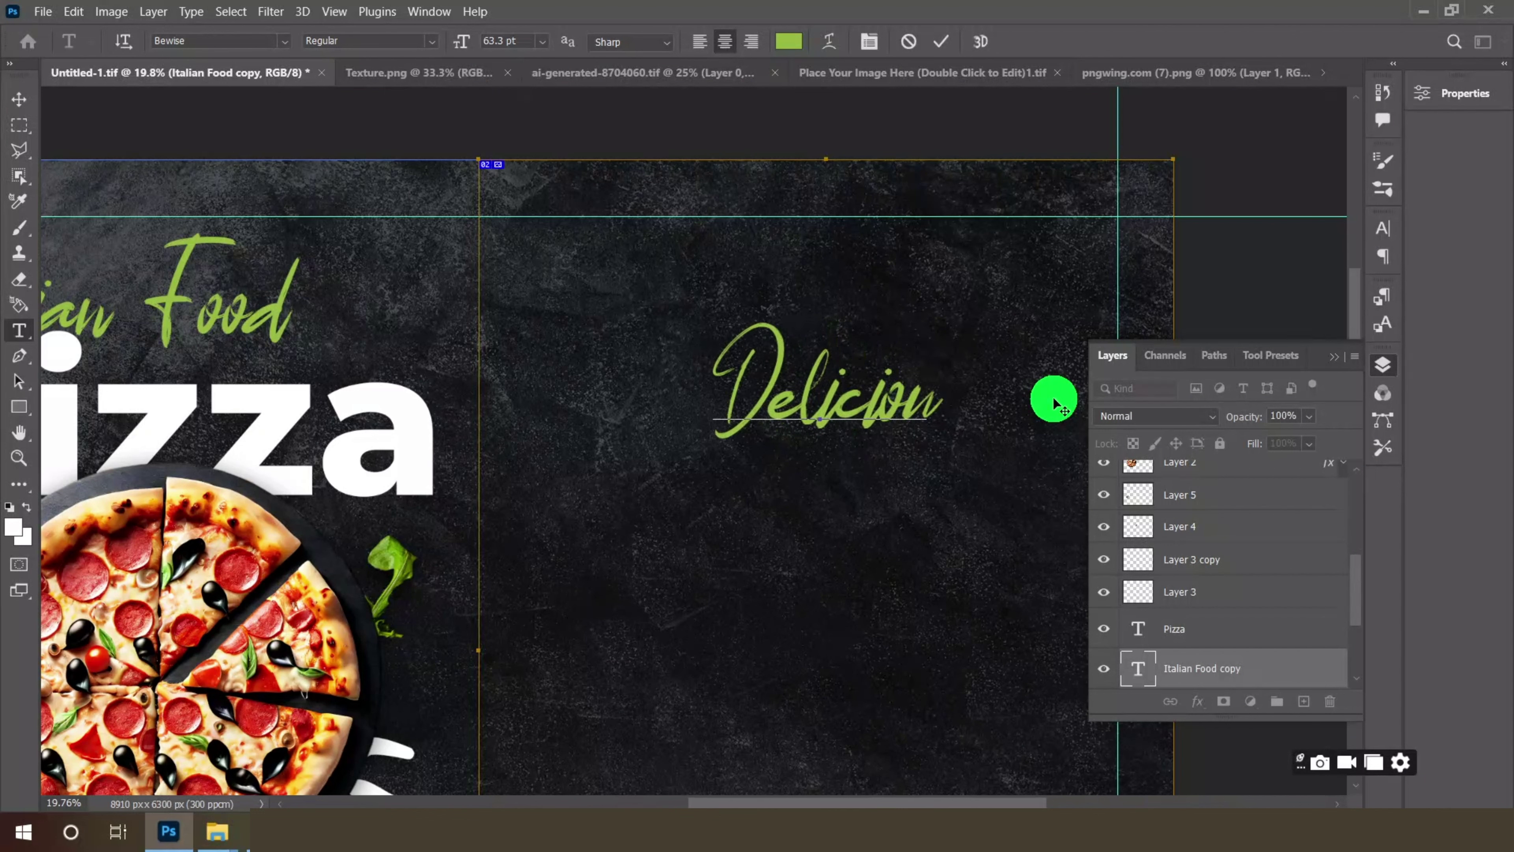
{"action": "type", "text": " P"}
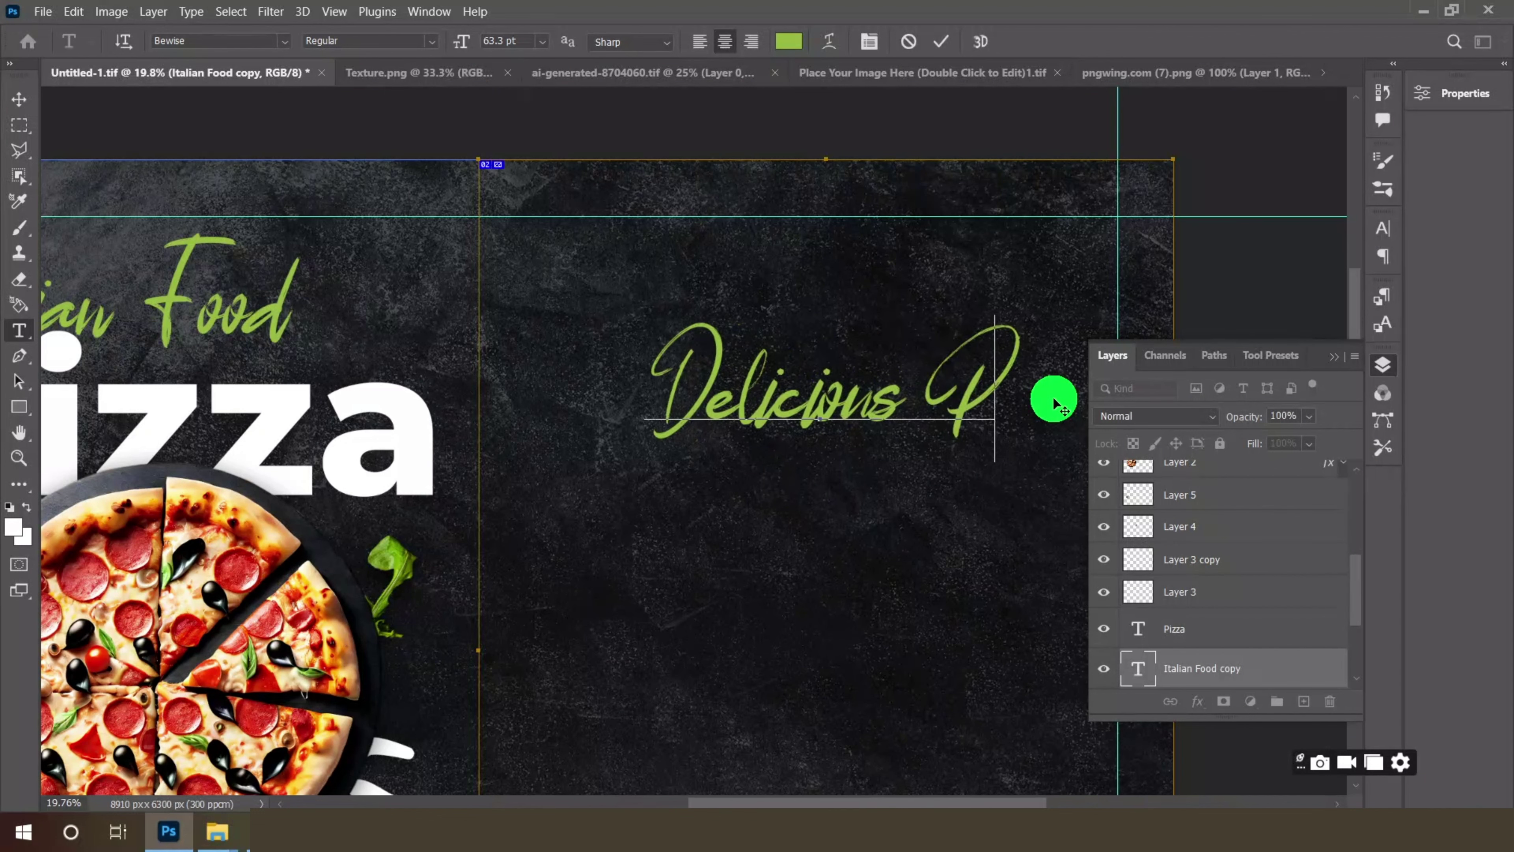
{"action": "type", "text": "izza"}
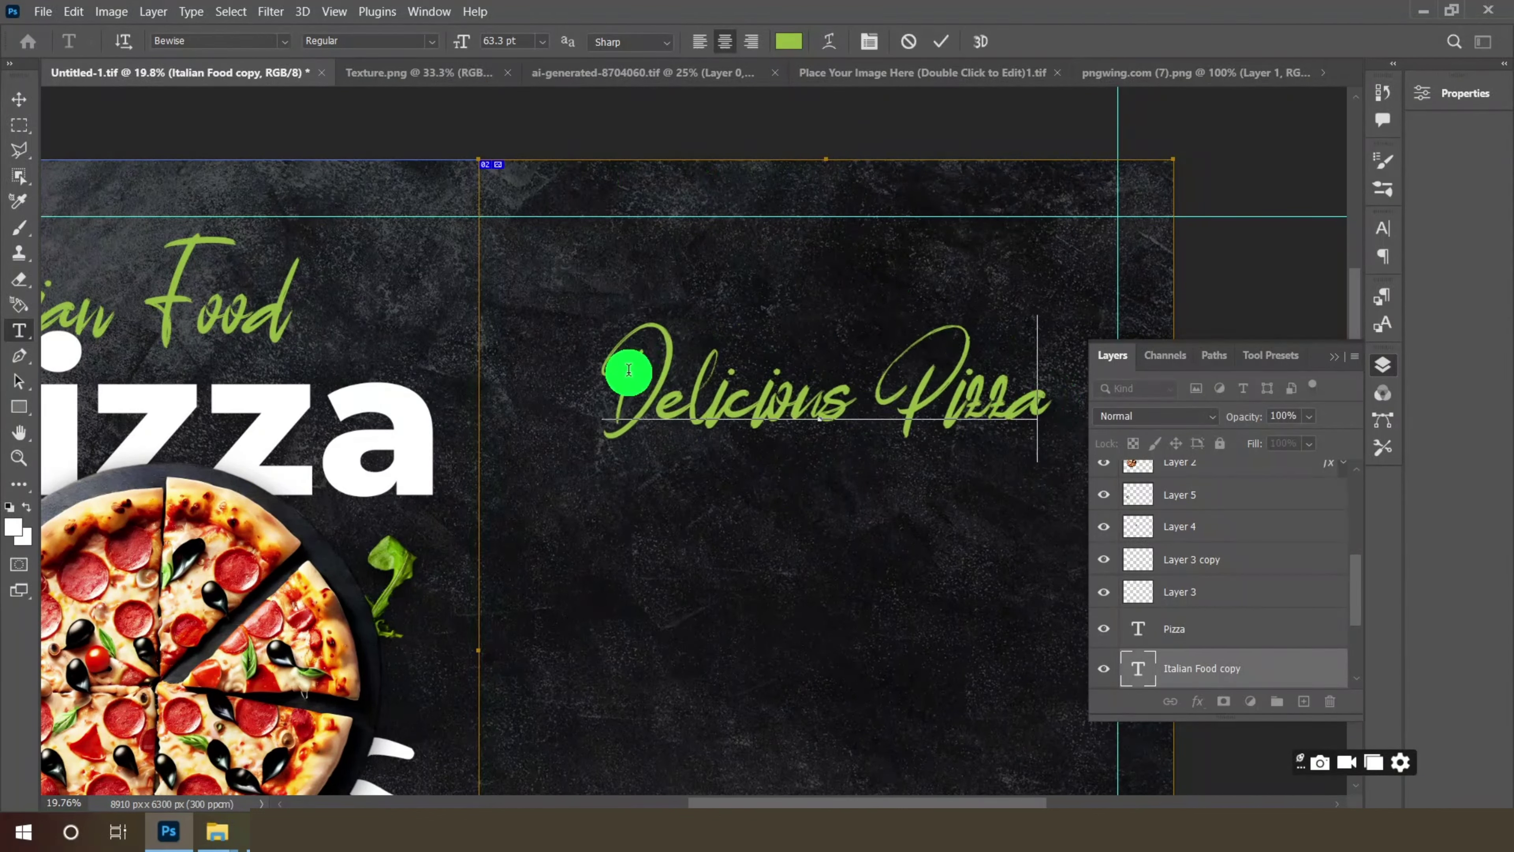
{"action": "left_click_drag", "start_coordinate": [625, 365], "coordinate": [1058, 389]}
{"action": "left_click", "coordinate": [790, 48]}
{"action": "left_click_drag", "start_coordinate": [659, 176], "coordinate": [508, 125]}
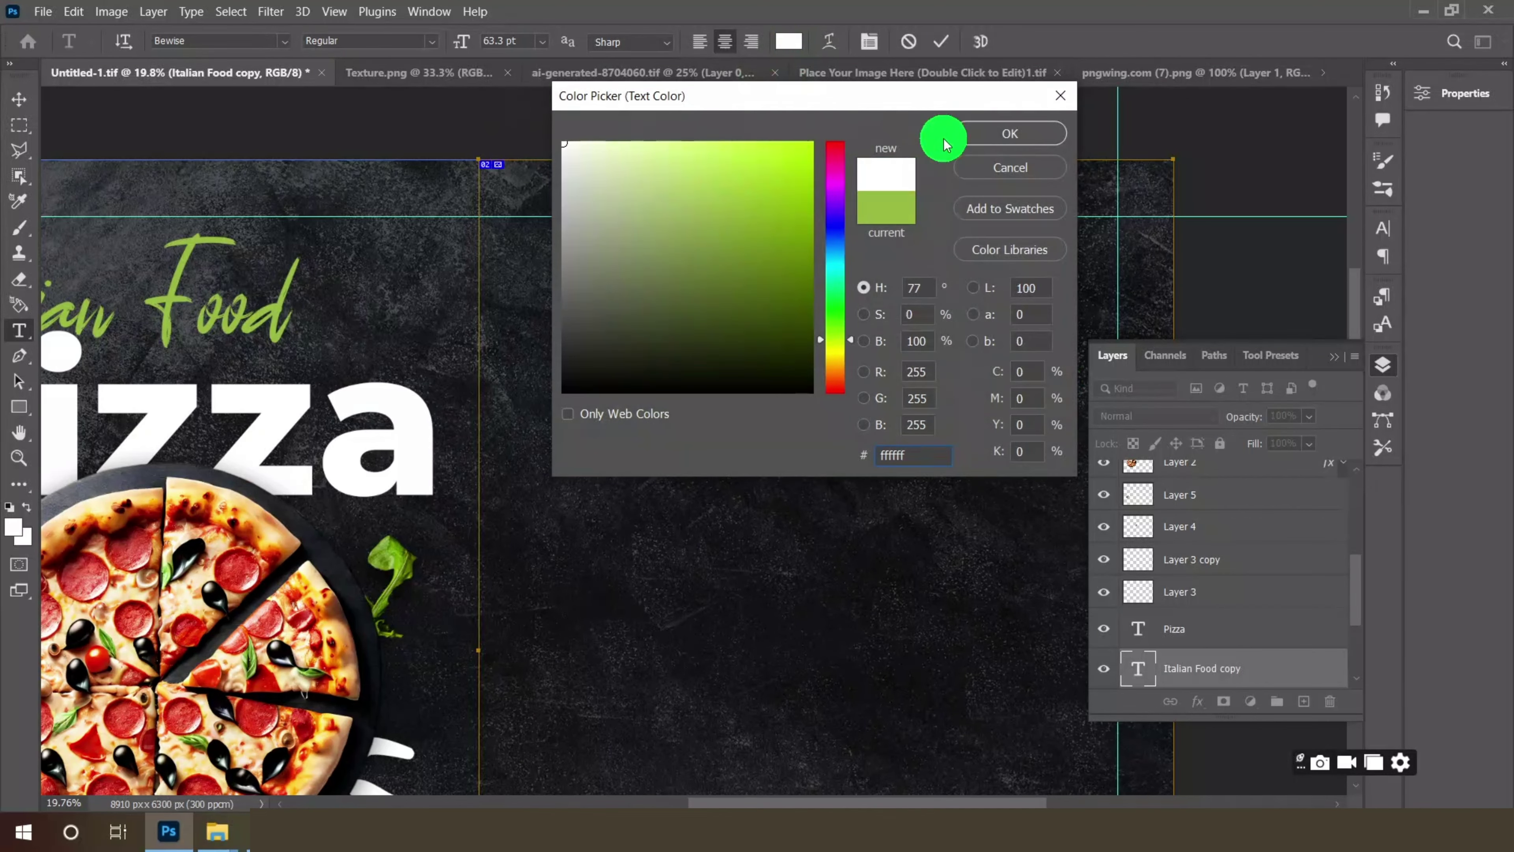
{"action": "left_click", "coordinate": [943, 135]}
{"action": "left_click", "coordinate": [31, 105]}
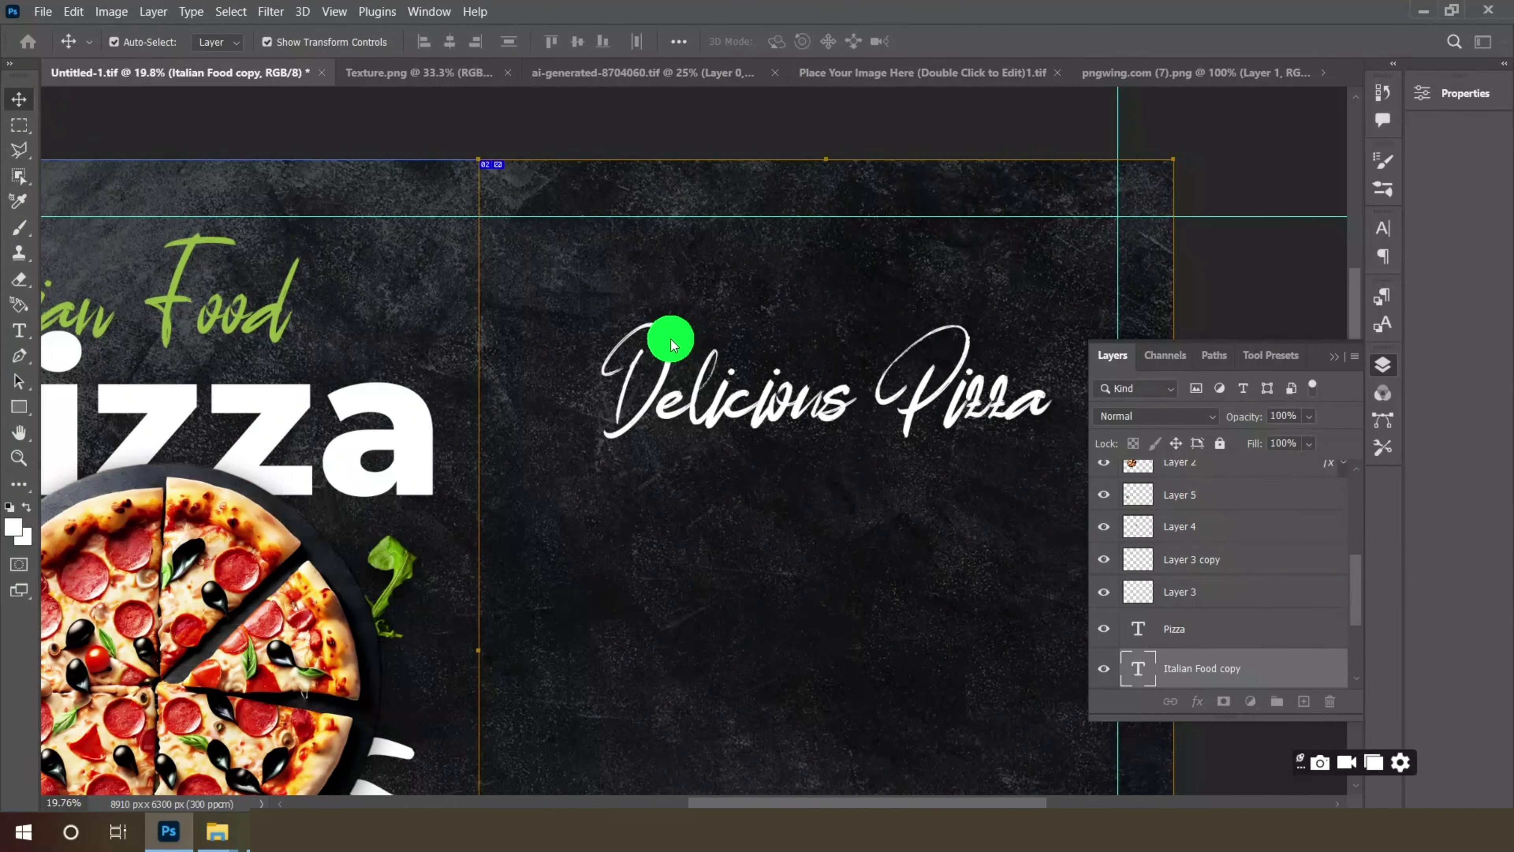
{"action": "scroll", "coordinate": [671, 340], "scroll_direction": "down", "scroll_amount": 5}
{"action": "scroll", "coordinate": [811, 382], "scroll_direction": "up", "scroll_amount": 3}
- Set Delicious Pizza to 36 pt and nudge it slightly lower
{"action": "left_click", "coordinate": [18, 334]}
{"action": "left_click", "coordinate": [543, 44]}
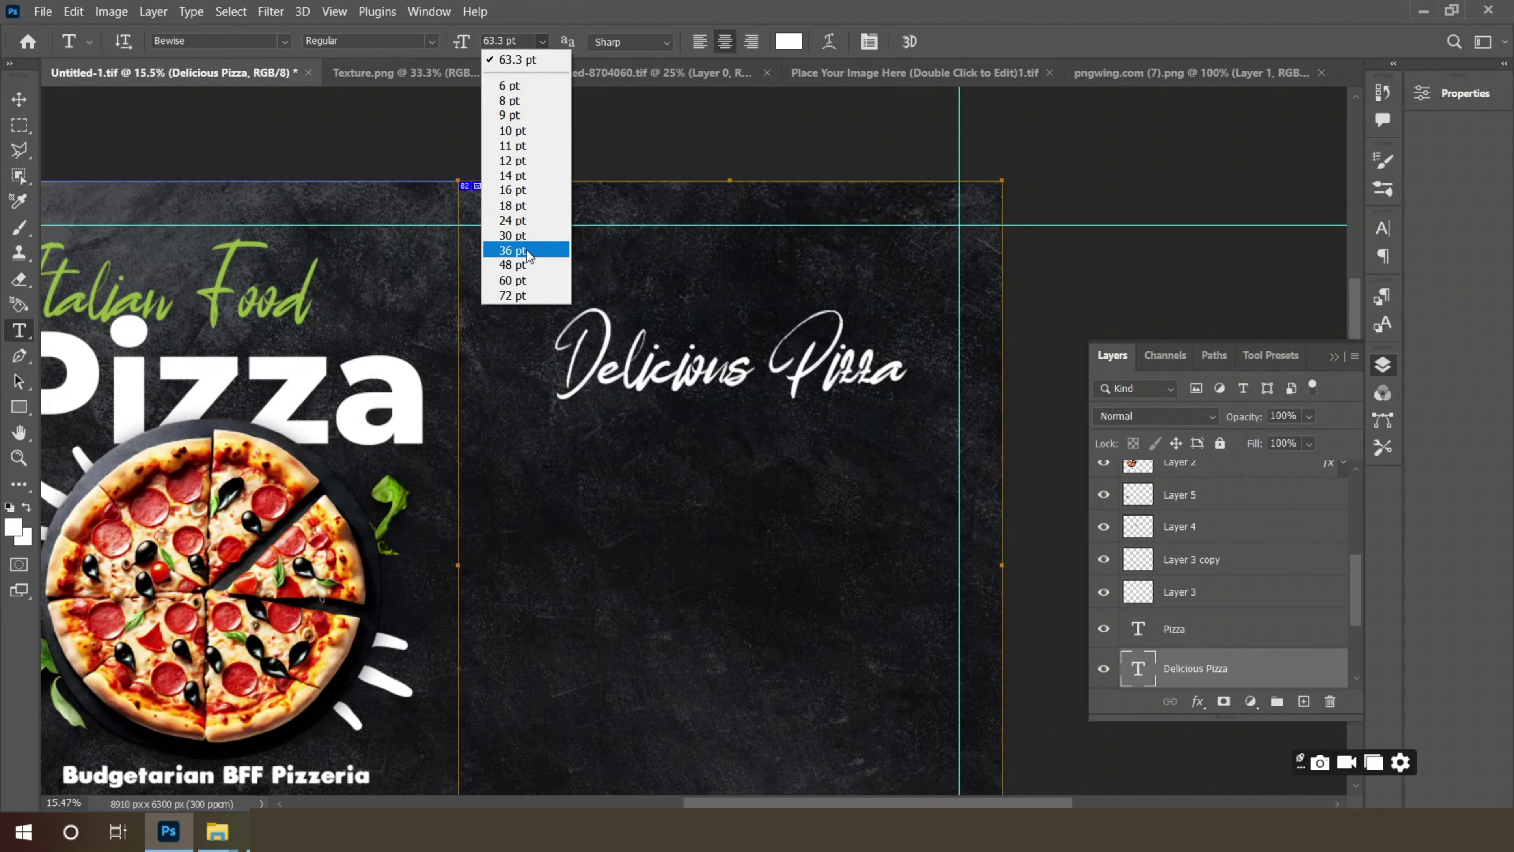
{"action": "left_click", "coordinate": [527, 251]}
{"action": "left_click", "coordinate": [21, 102]}
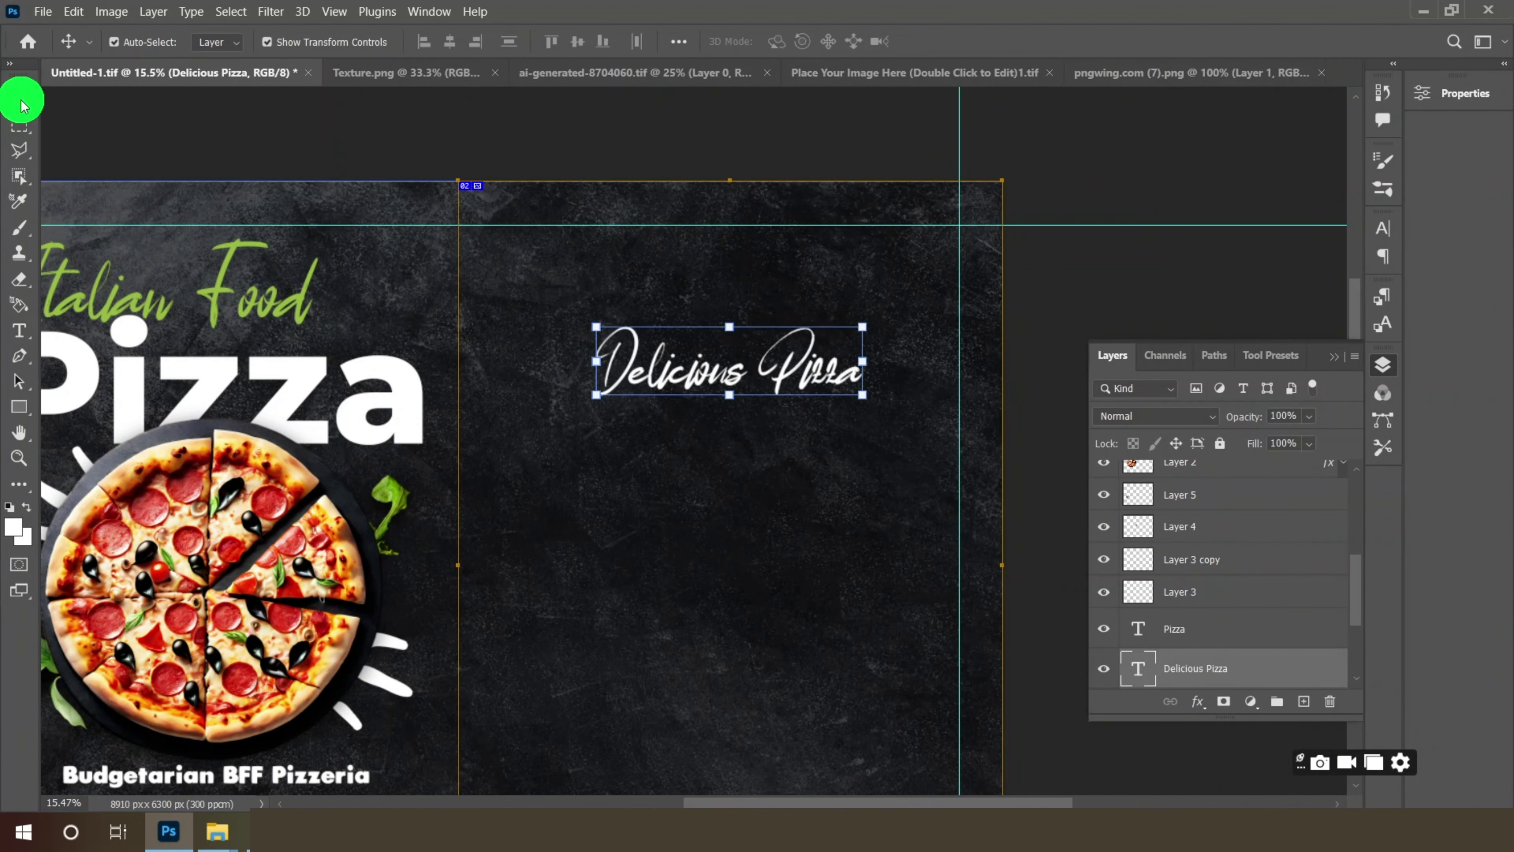
{"action": "left_click_drag", "start_coordinate": [788, 365], "coordinate": [786, 375]}
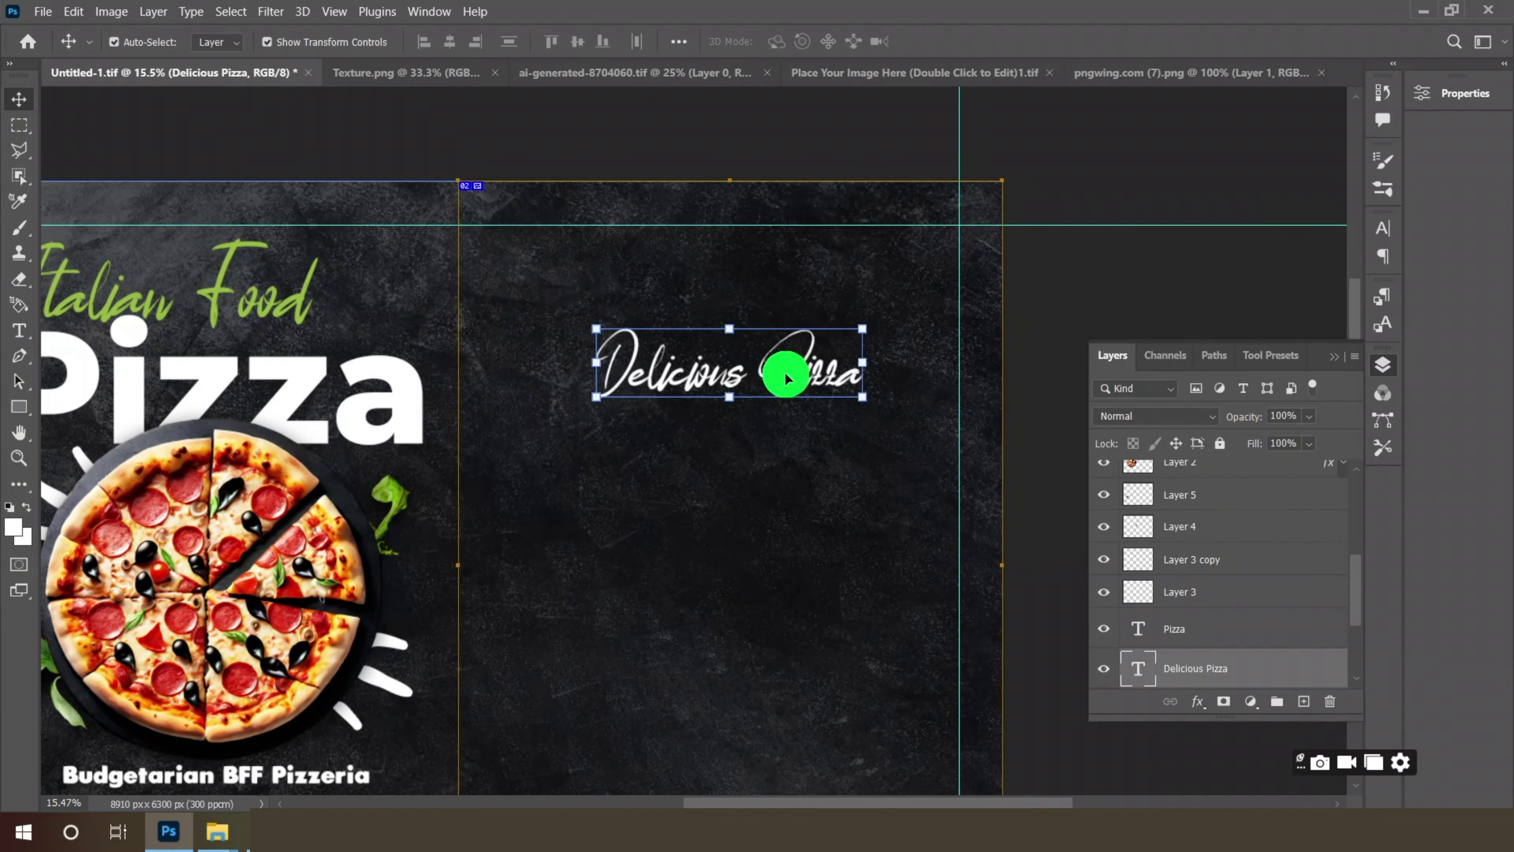
{"action": "scroll", "coordinate": [625, 280], "scroll_direction": "down", "scroll_amount": 4}
{"action": "scroll", "coordinate": [633, 406], "scroll_direction": "up", "scroll_amount": 2}
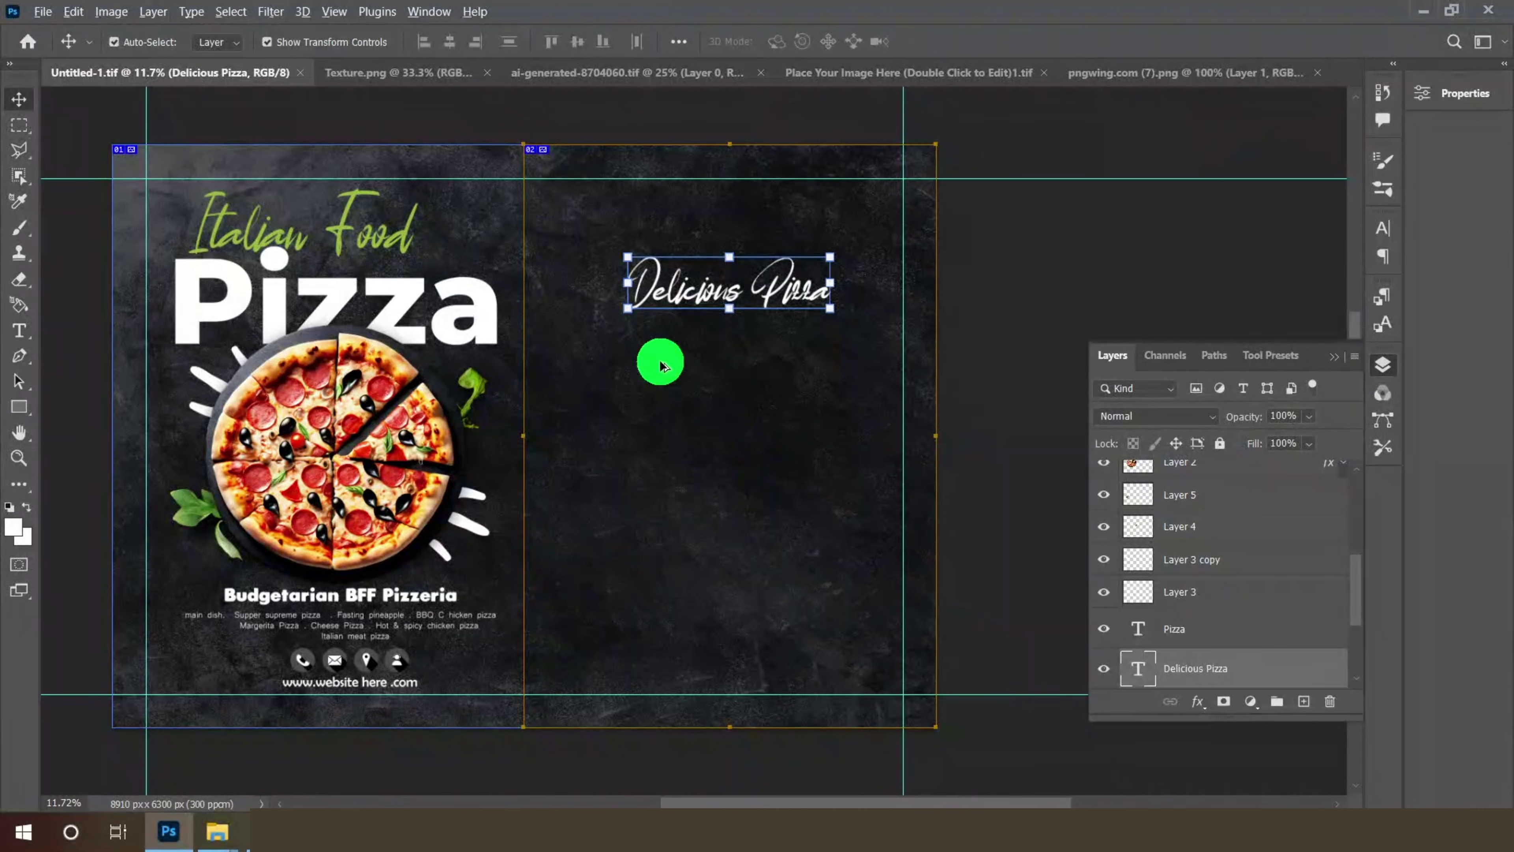
- Duplicate the main dish text layer and drag the copy under the Delicious Pizza heading
{"action": "left_click", "coordinate": [575, 710]}
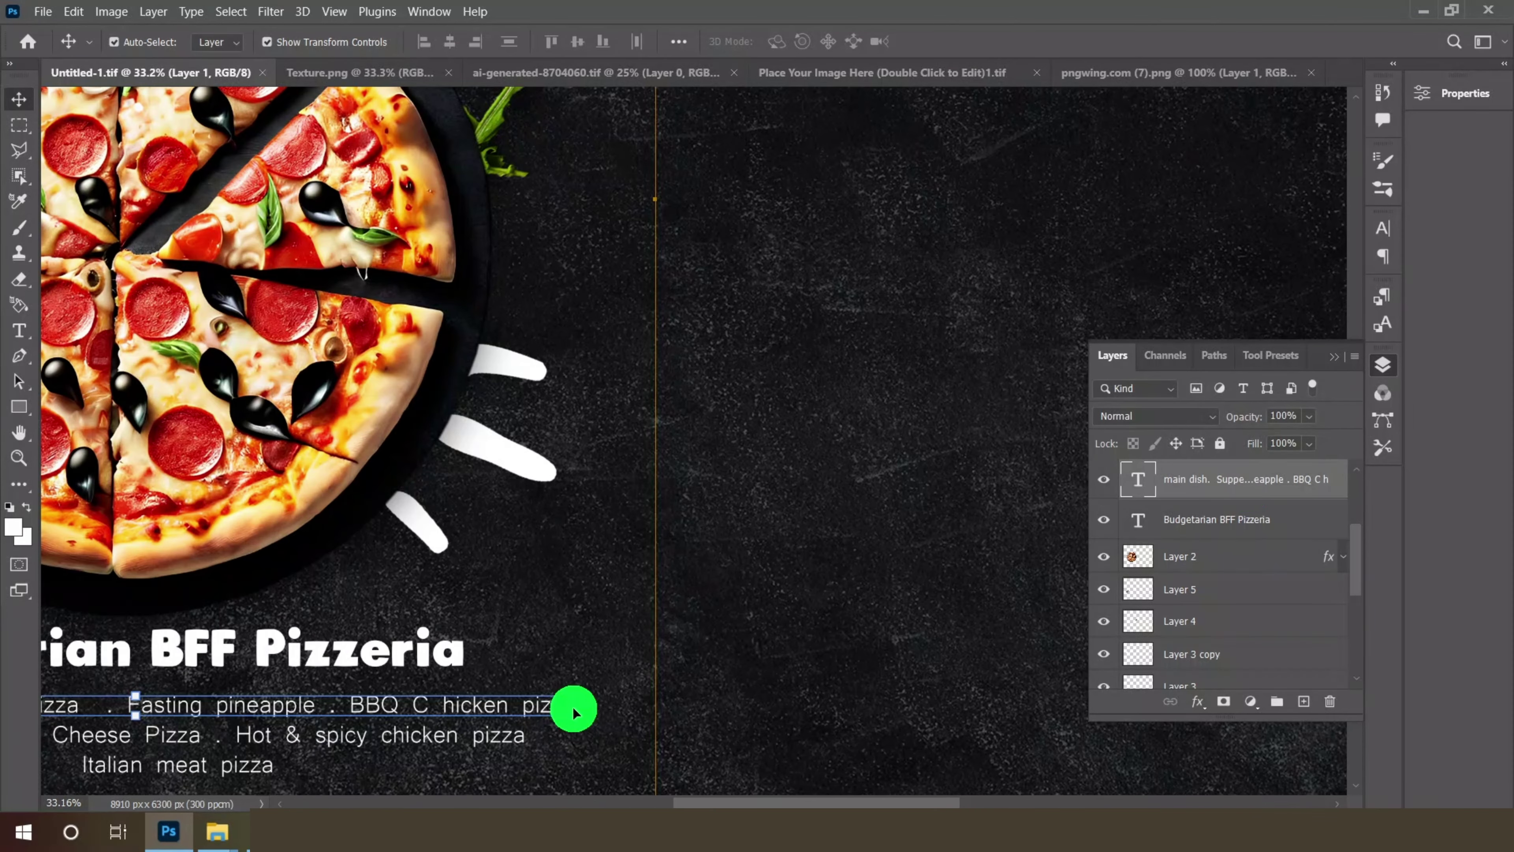
{"action": "right_click", "coordinate": [1246, 488]}
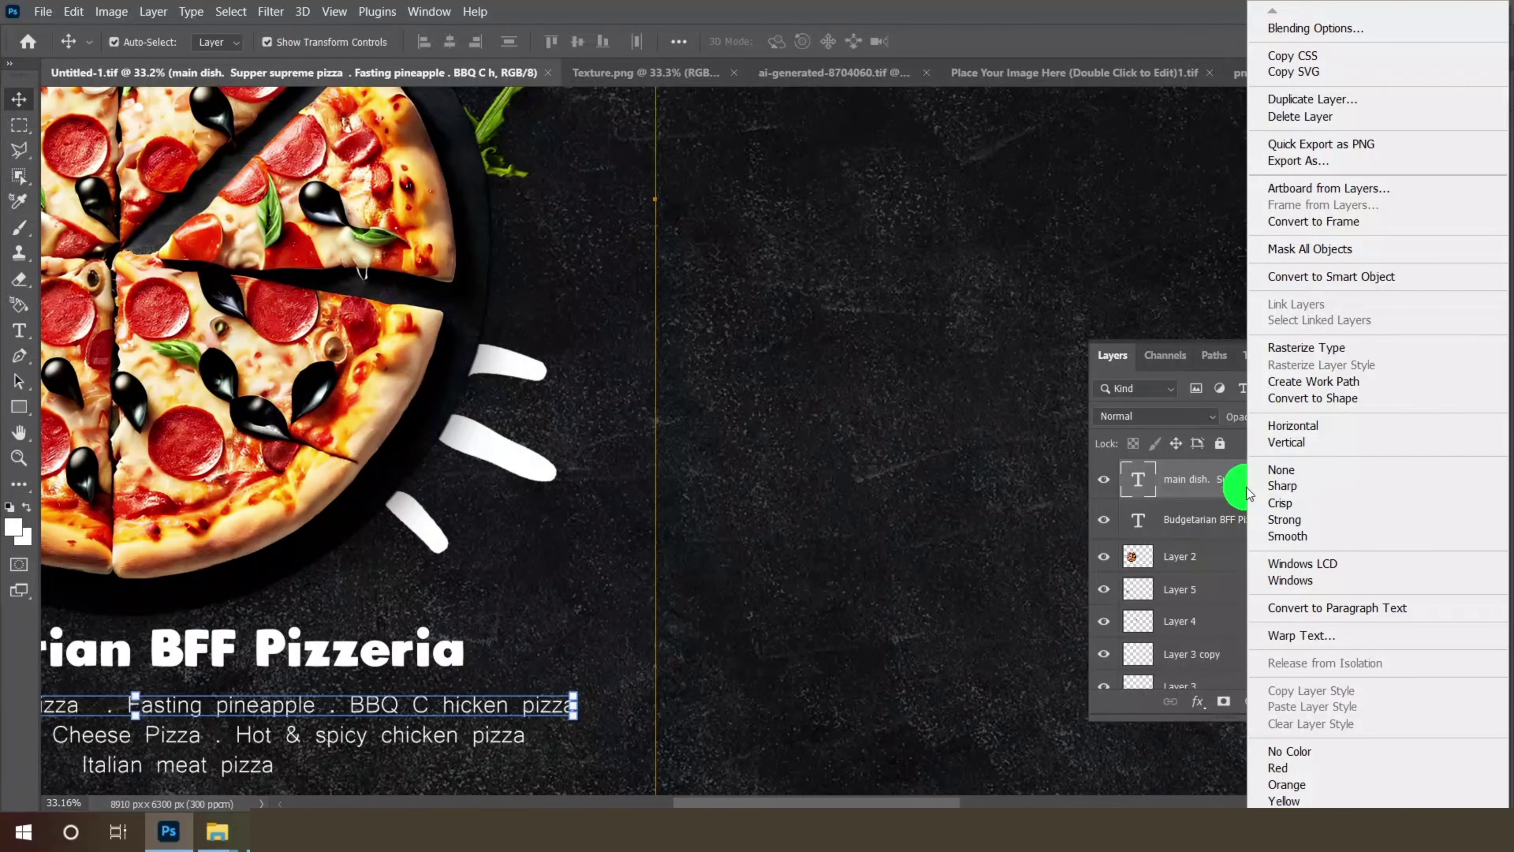
{"action": "left_click", "coordinate": [1308, 100]}
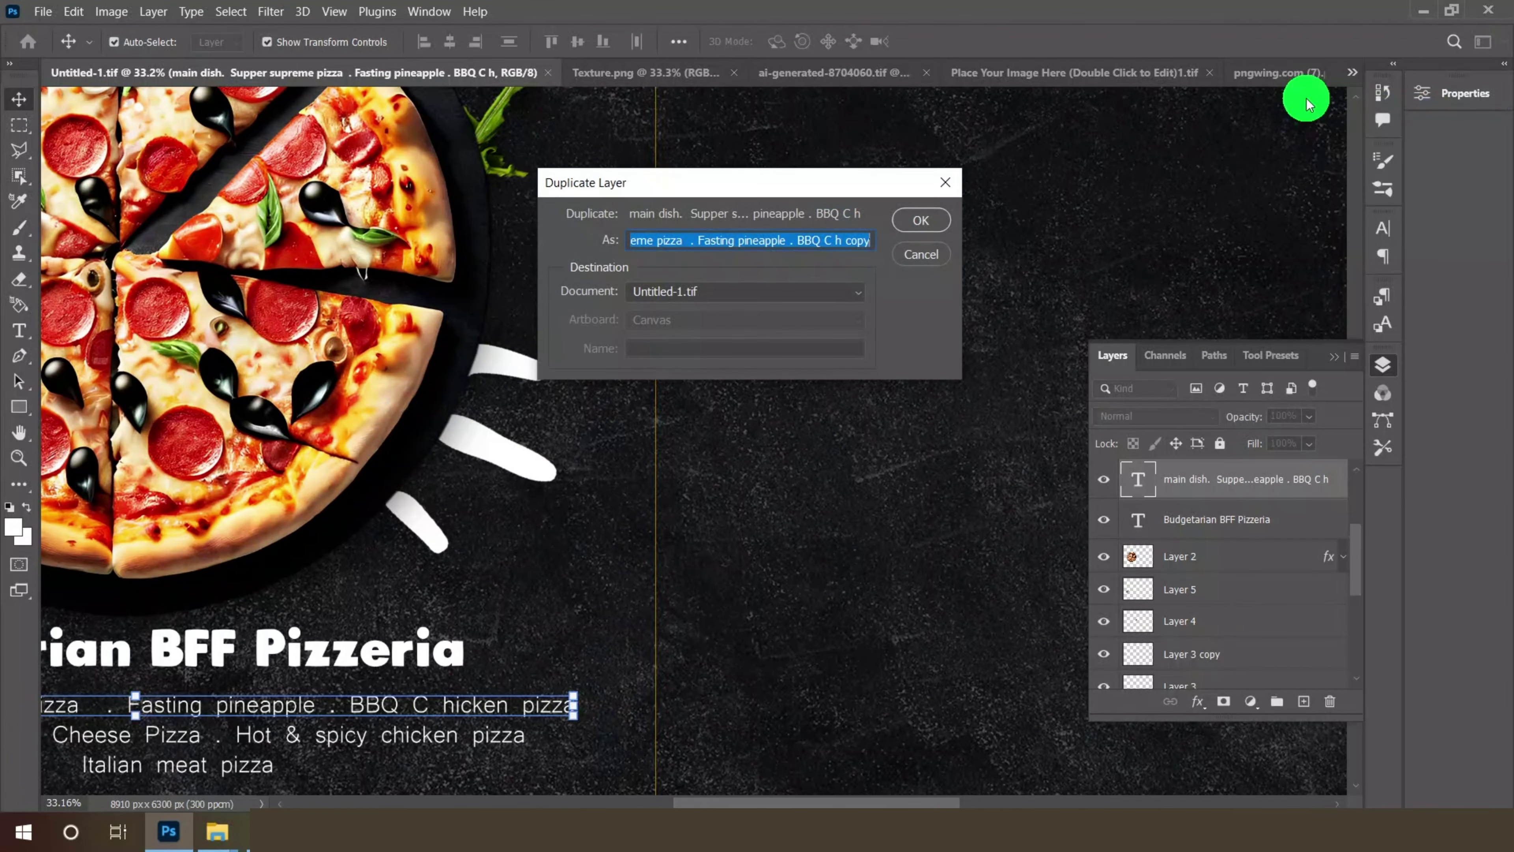
{"action": "left_click", "coordinate": [921, 221]}
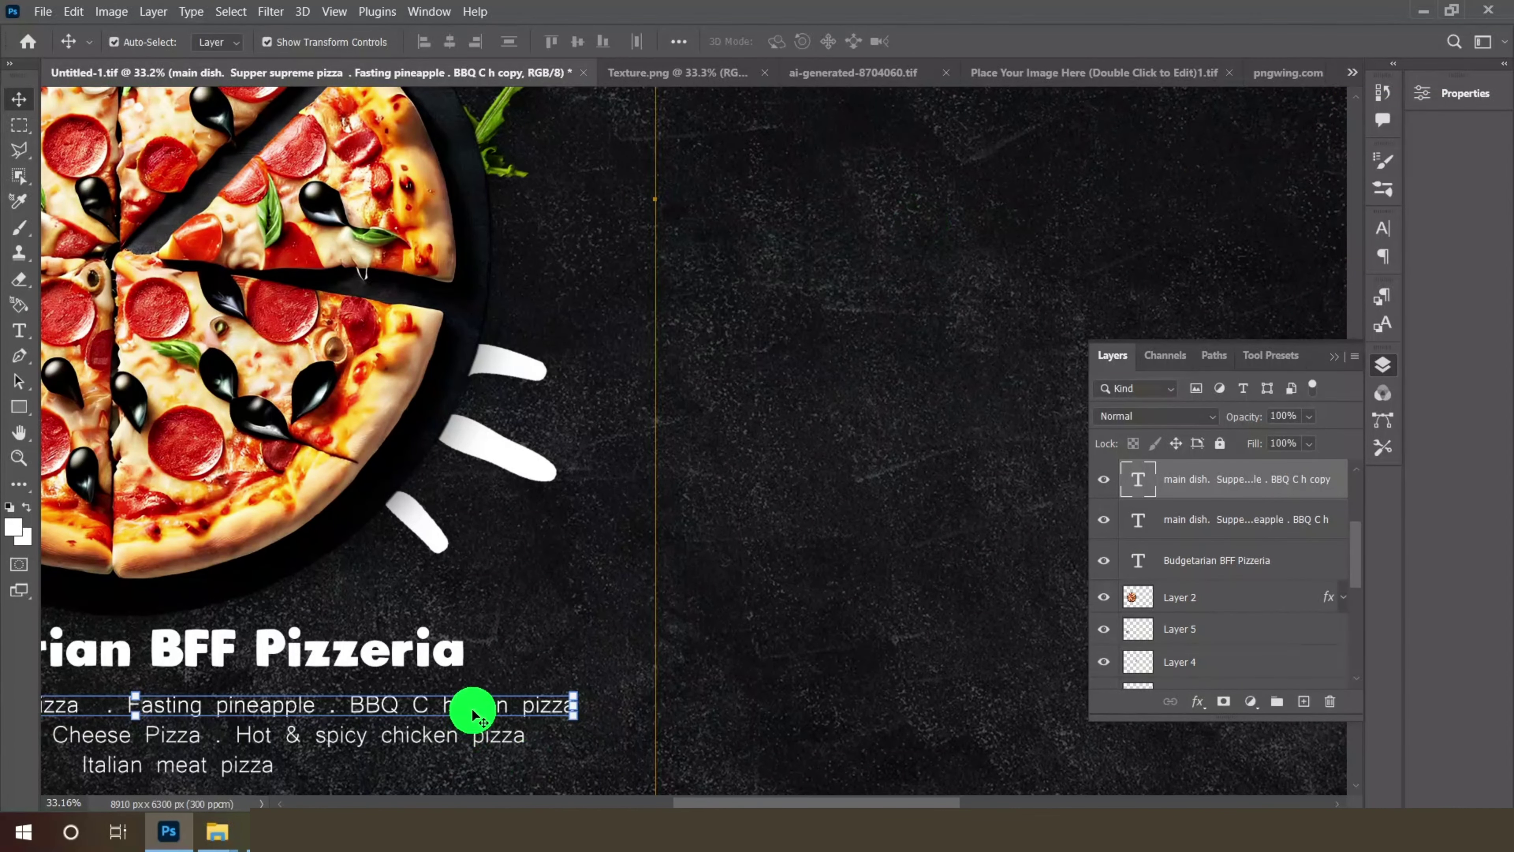
{"action": "left_click_drag", "start_coordinate": [472, 711], "coordinate": [1084, 211]}
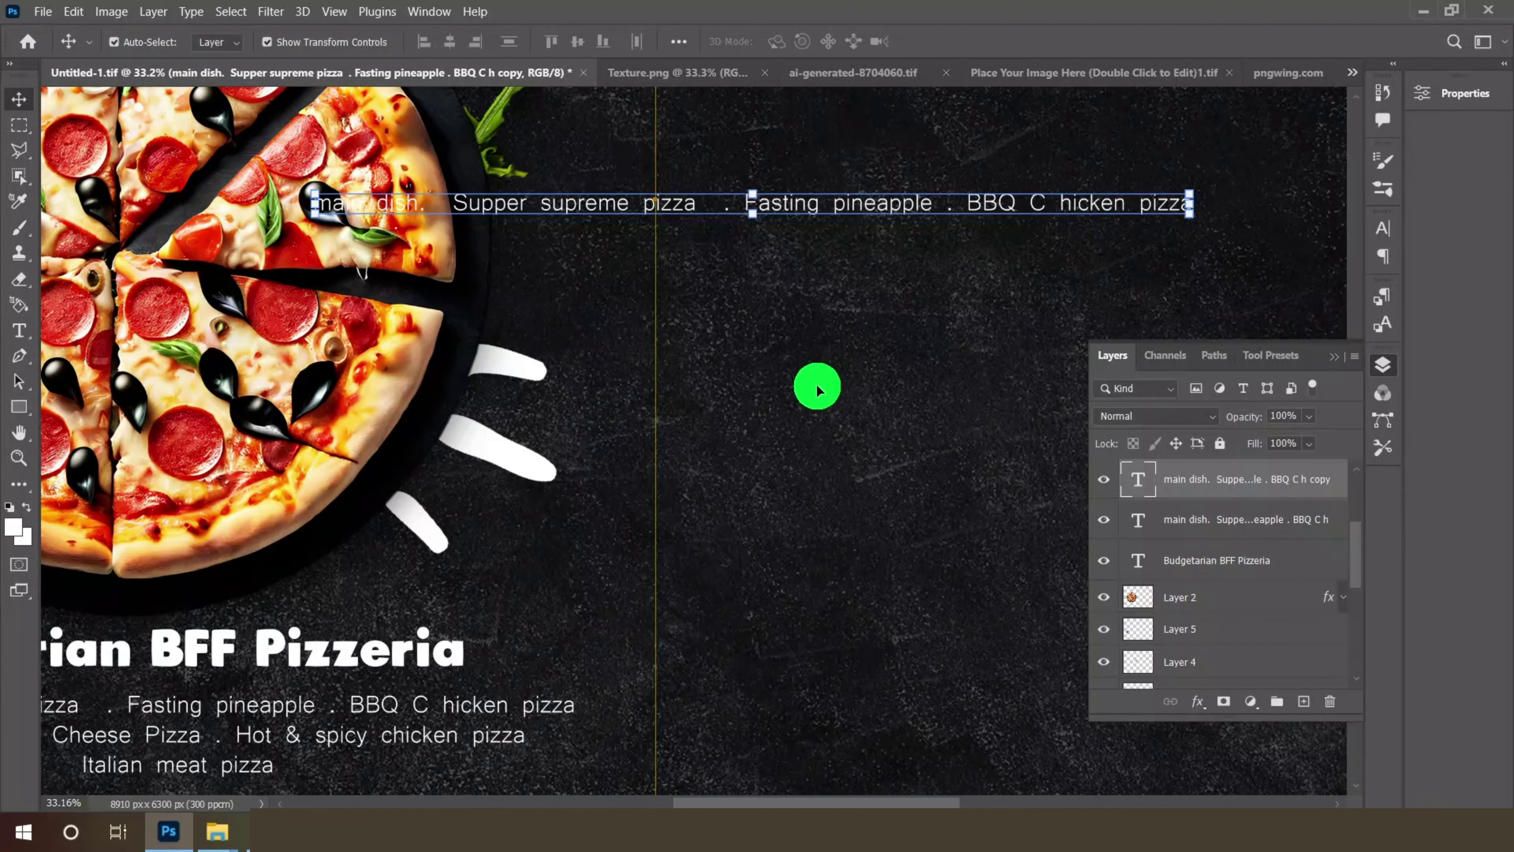
{"action": "scroll", "coordinate": [818, 388], "scroll_direction": "down", "scroll_amount": 3}
{"action": "left_click_drag", "start_coordinate": [872, 325], "coordinate": [1121, 129]}
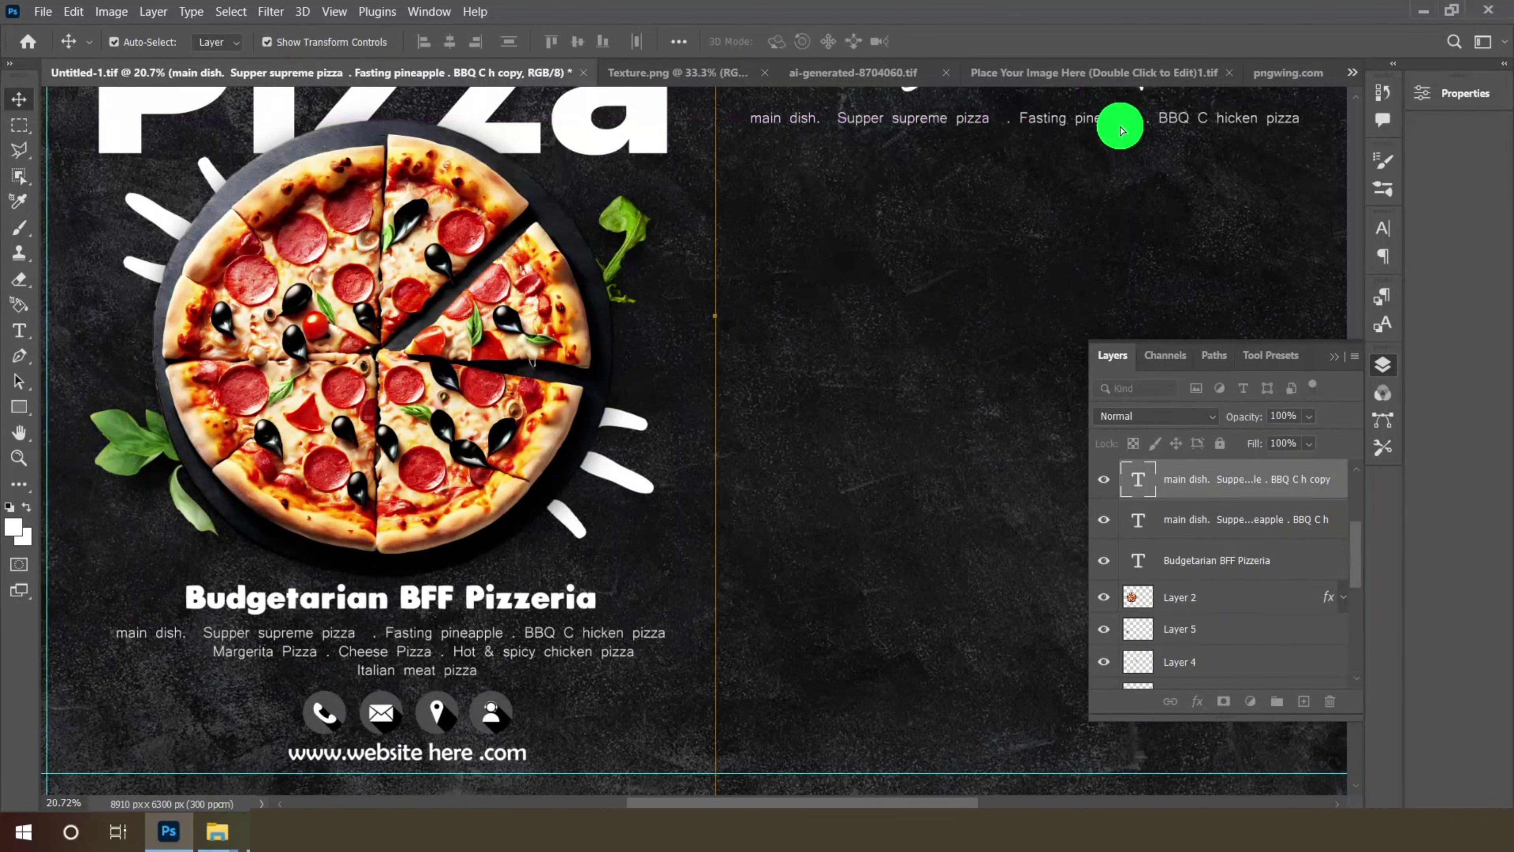
{"action": "scroll", "coordinate": [953, 352], "scroll_direction": "down", "scroll_amount": 3}
{"action": "scroll", "coordinate": [1195, 155], "scroll_direction": "up", "scroll_amount": 3}
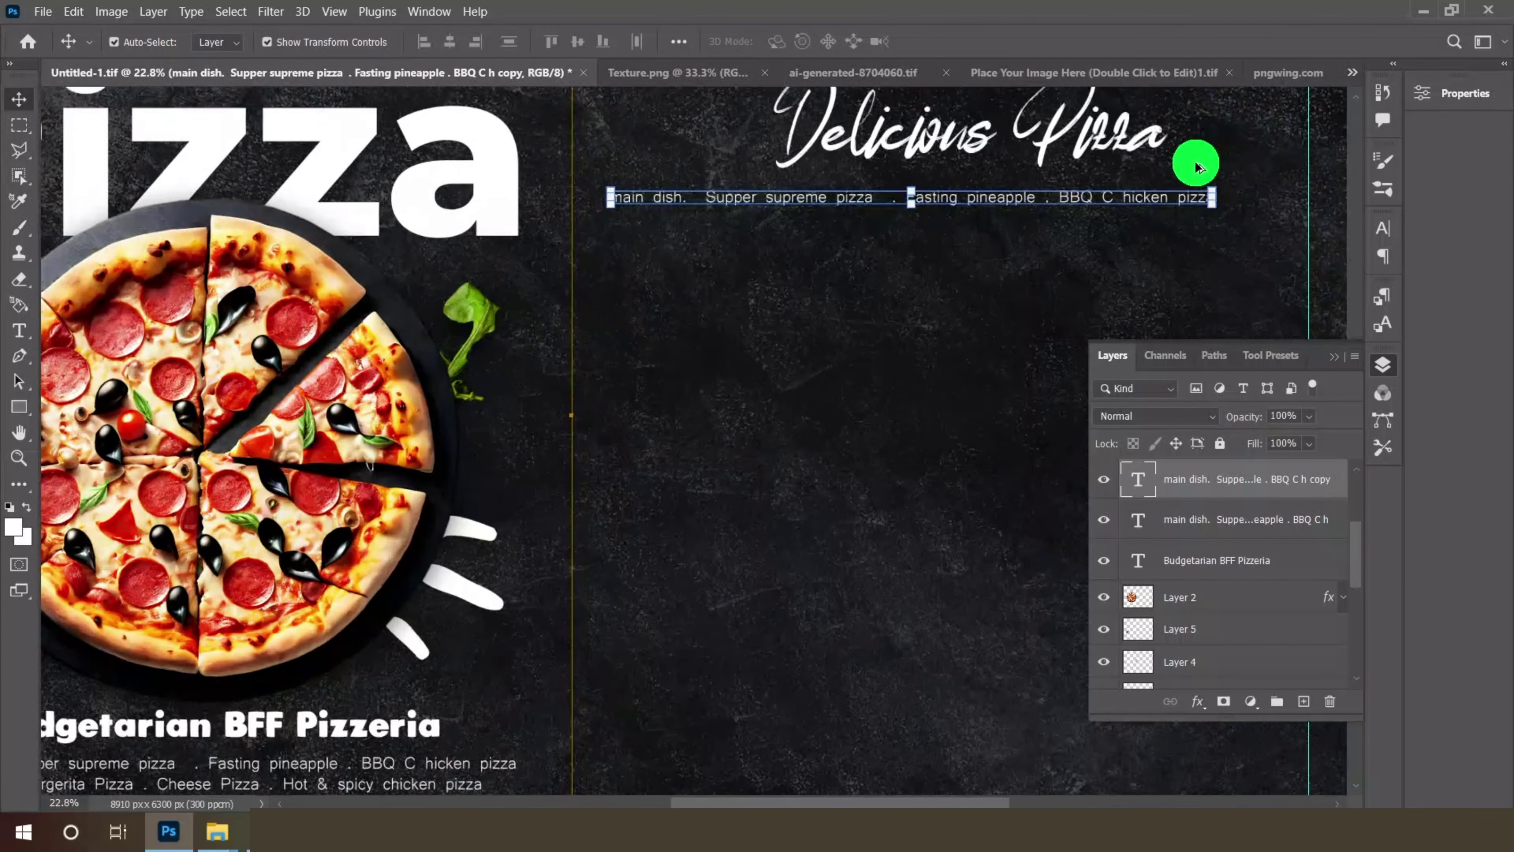
{"action": "scroll", "coordinate": [1242, 160], "scroll_direction": "up", "scroll_amount": 3}
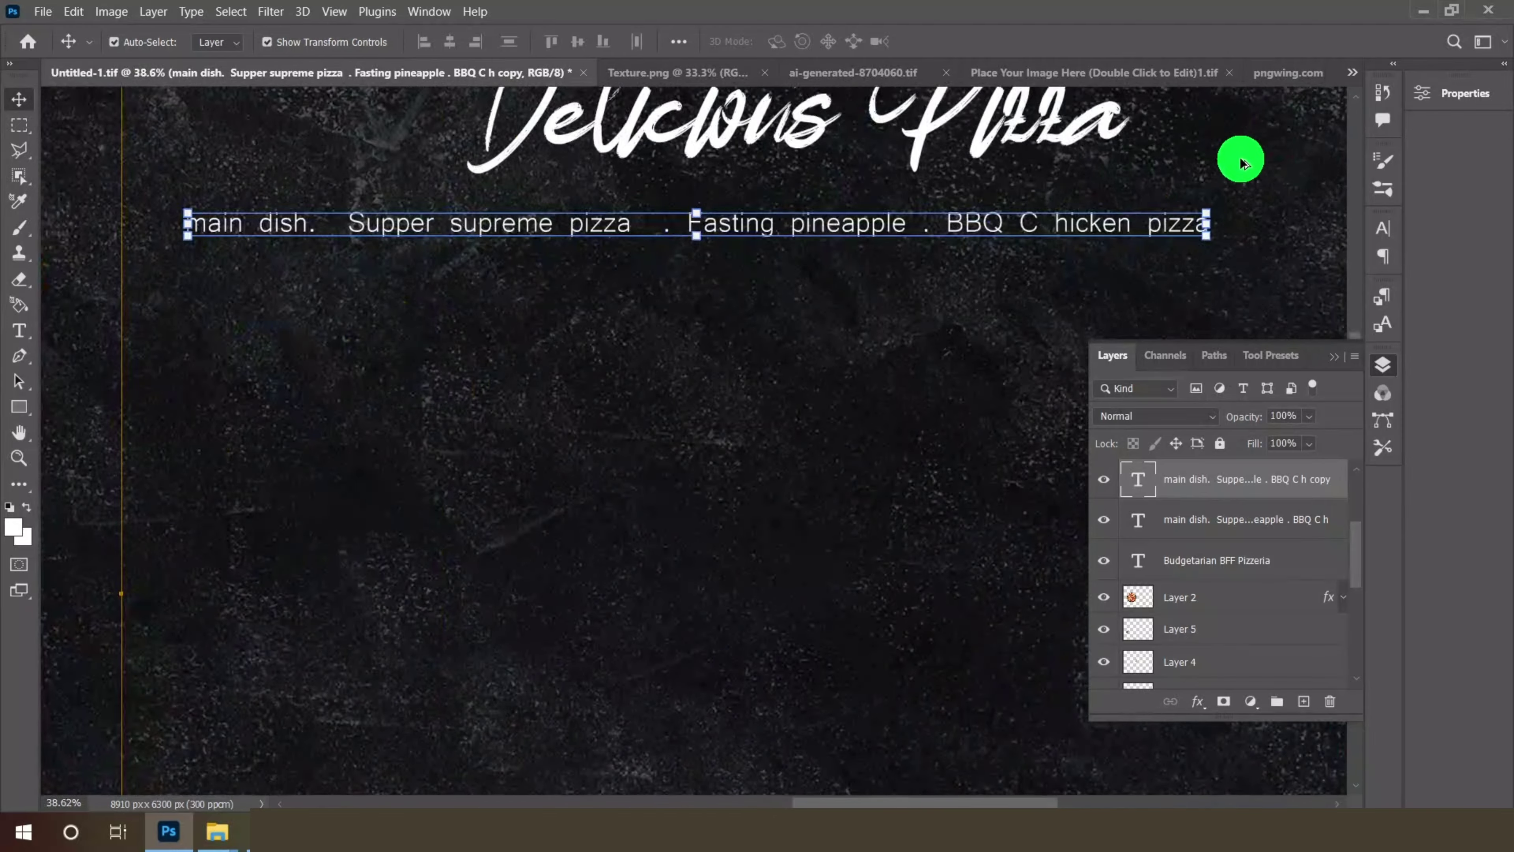
{"action": "left_click", "coordinate": [27, 338]}
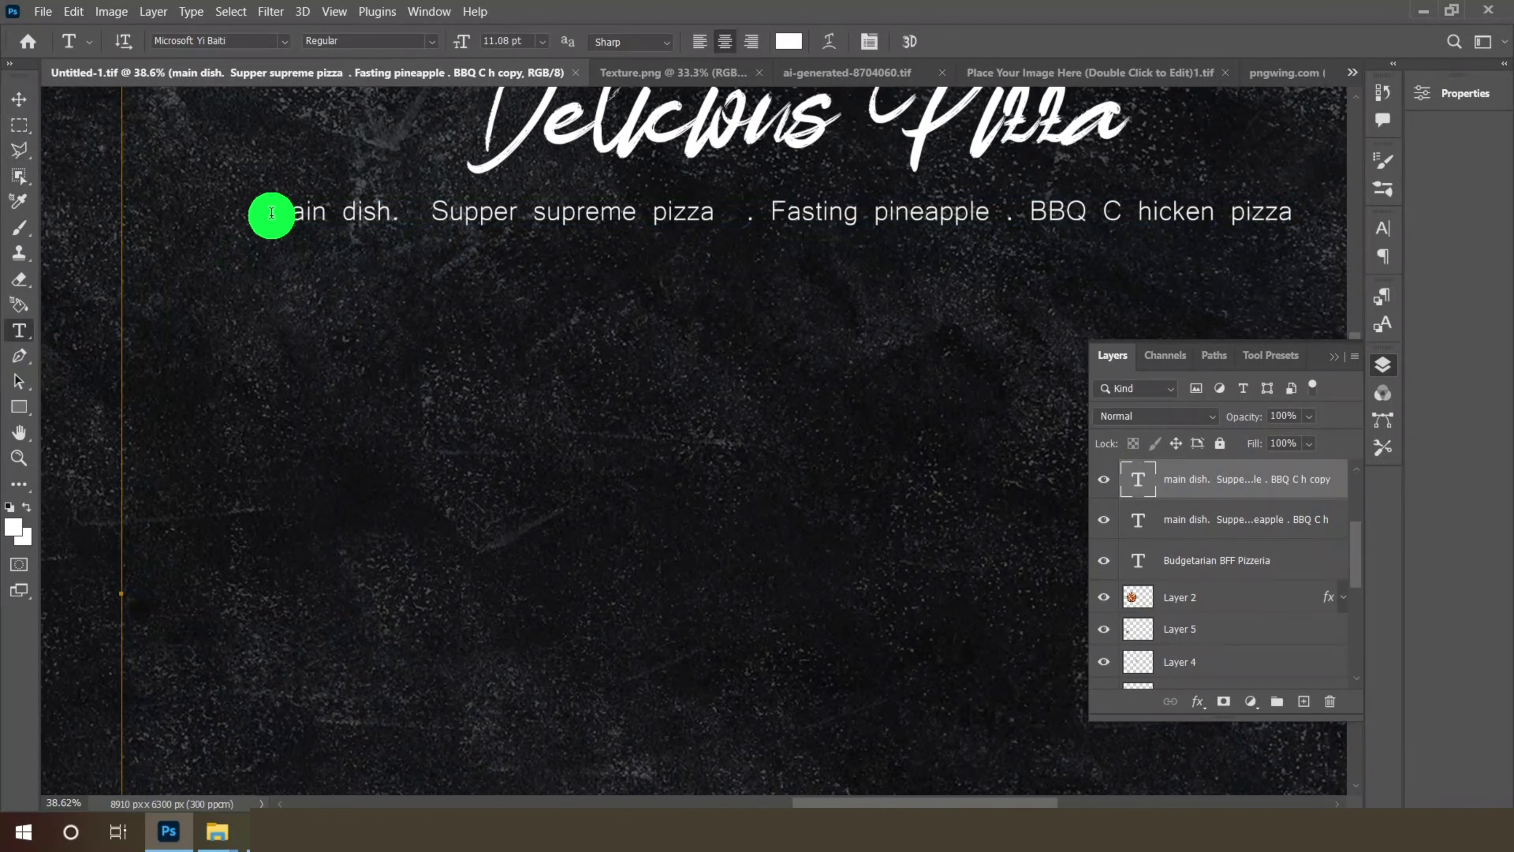
- Replace the copied line with 'Order a delicious pizza on the go, anywhere pizza hut is happy to assist you'
{"action": "left_click_drag", "start_coordinate": [270, 213], "coordinate": [1301, 213]}
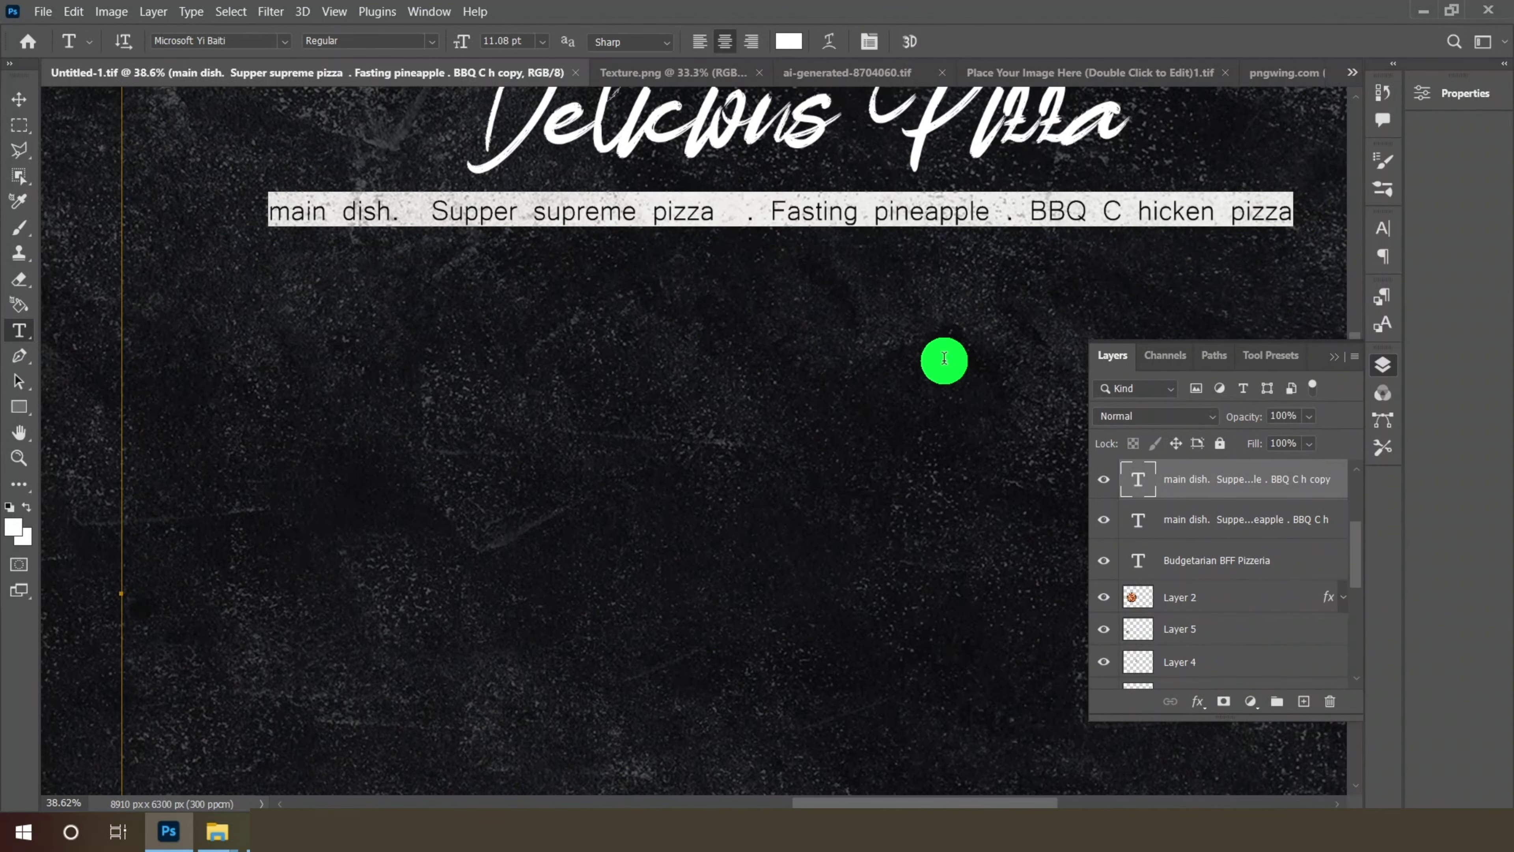
{"action": "type", "text": "Order a delic"}
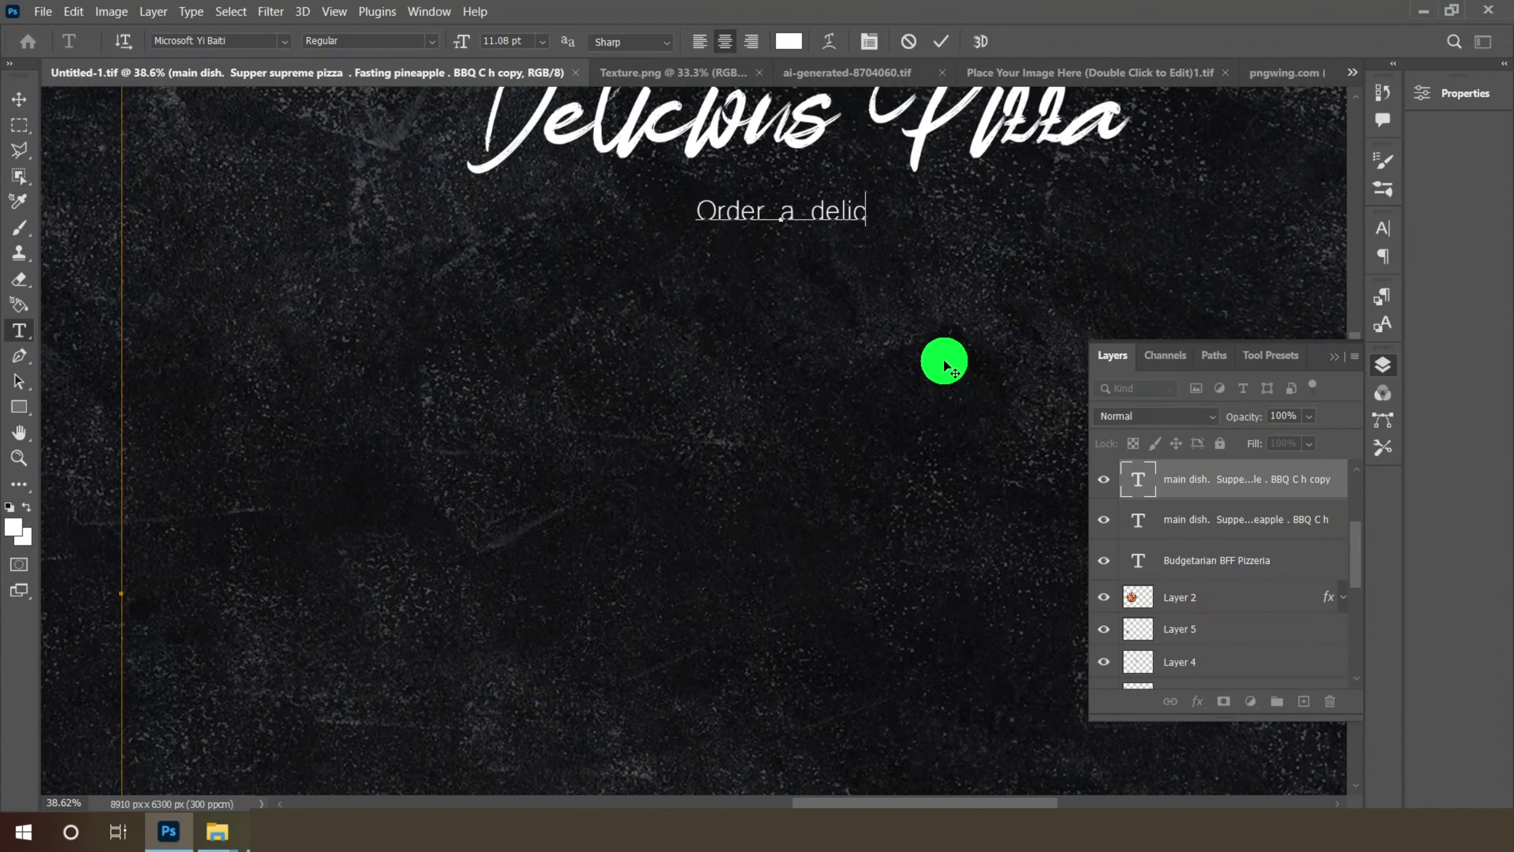
{"action": "type", "text": "ious pizza on t"}
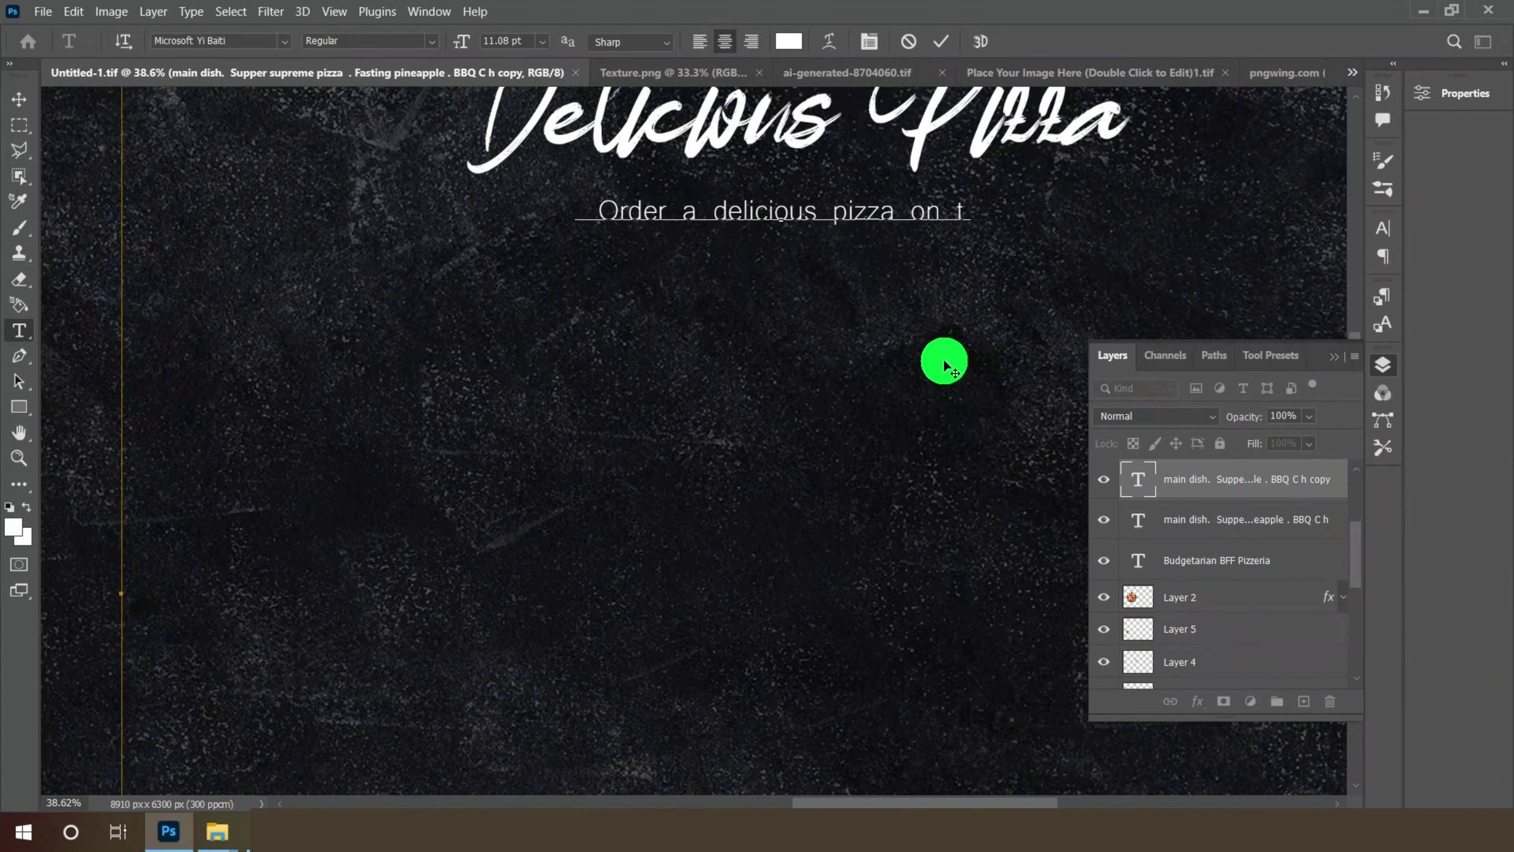
{"action": "type", "text": "he go, a"}
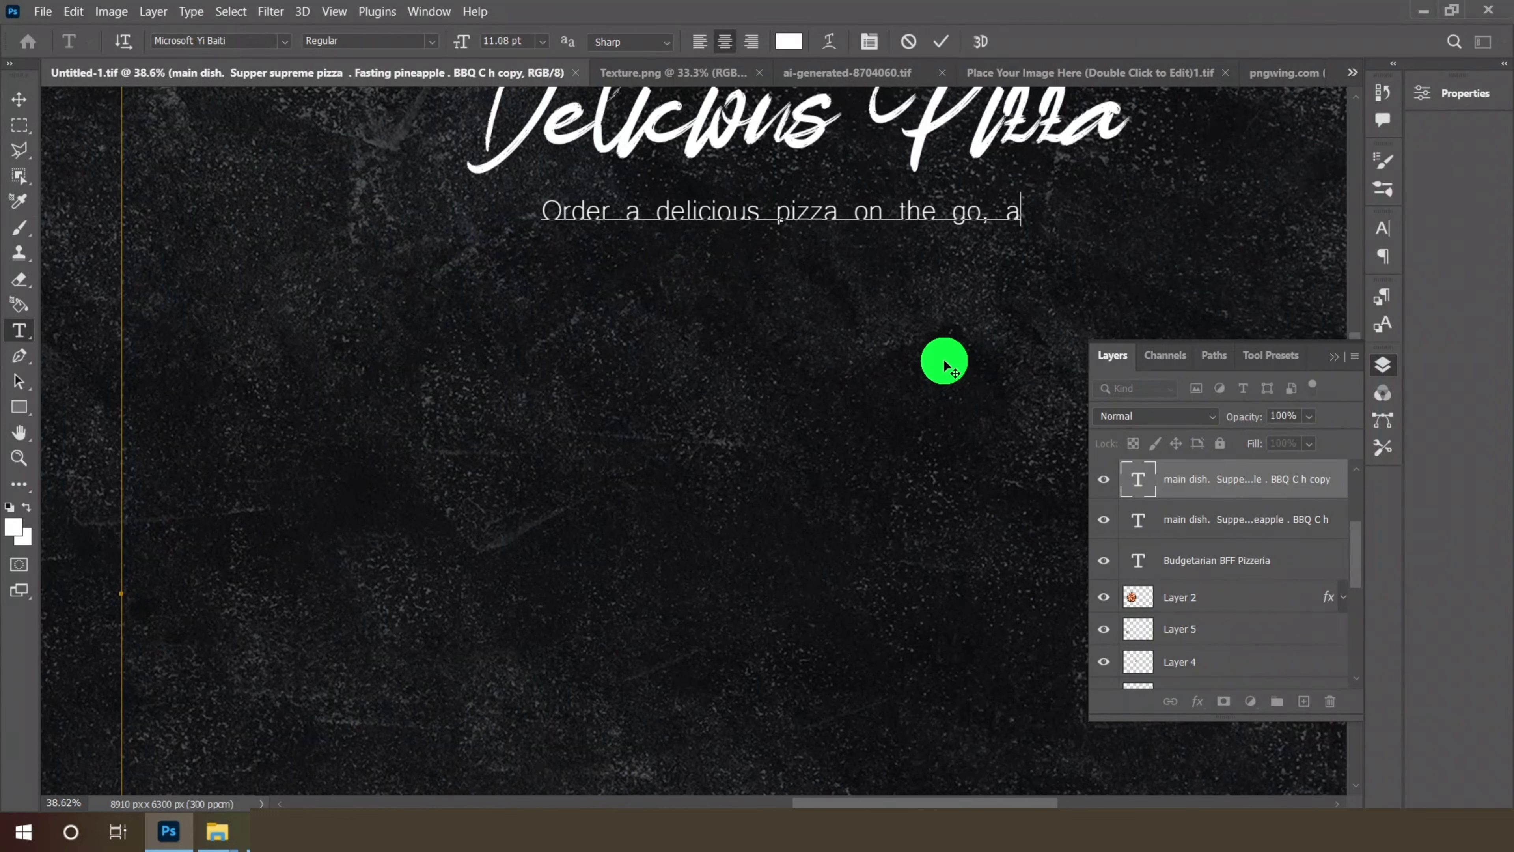
{"action": "type", "text": "nywhere"}
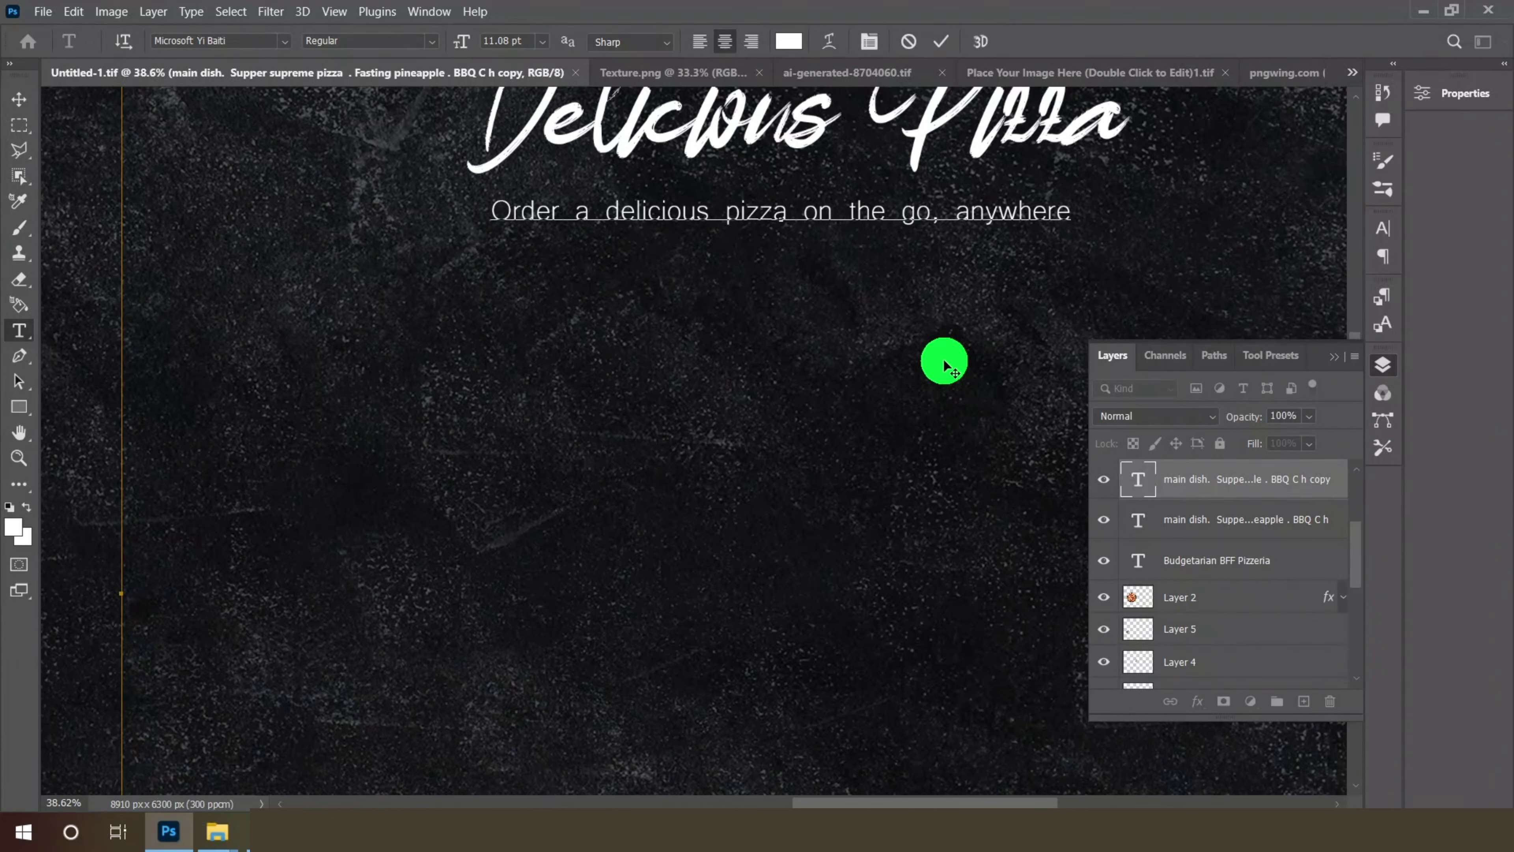
{"action": "type", "text": " pi"}
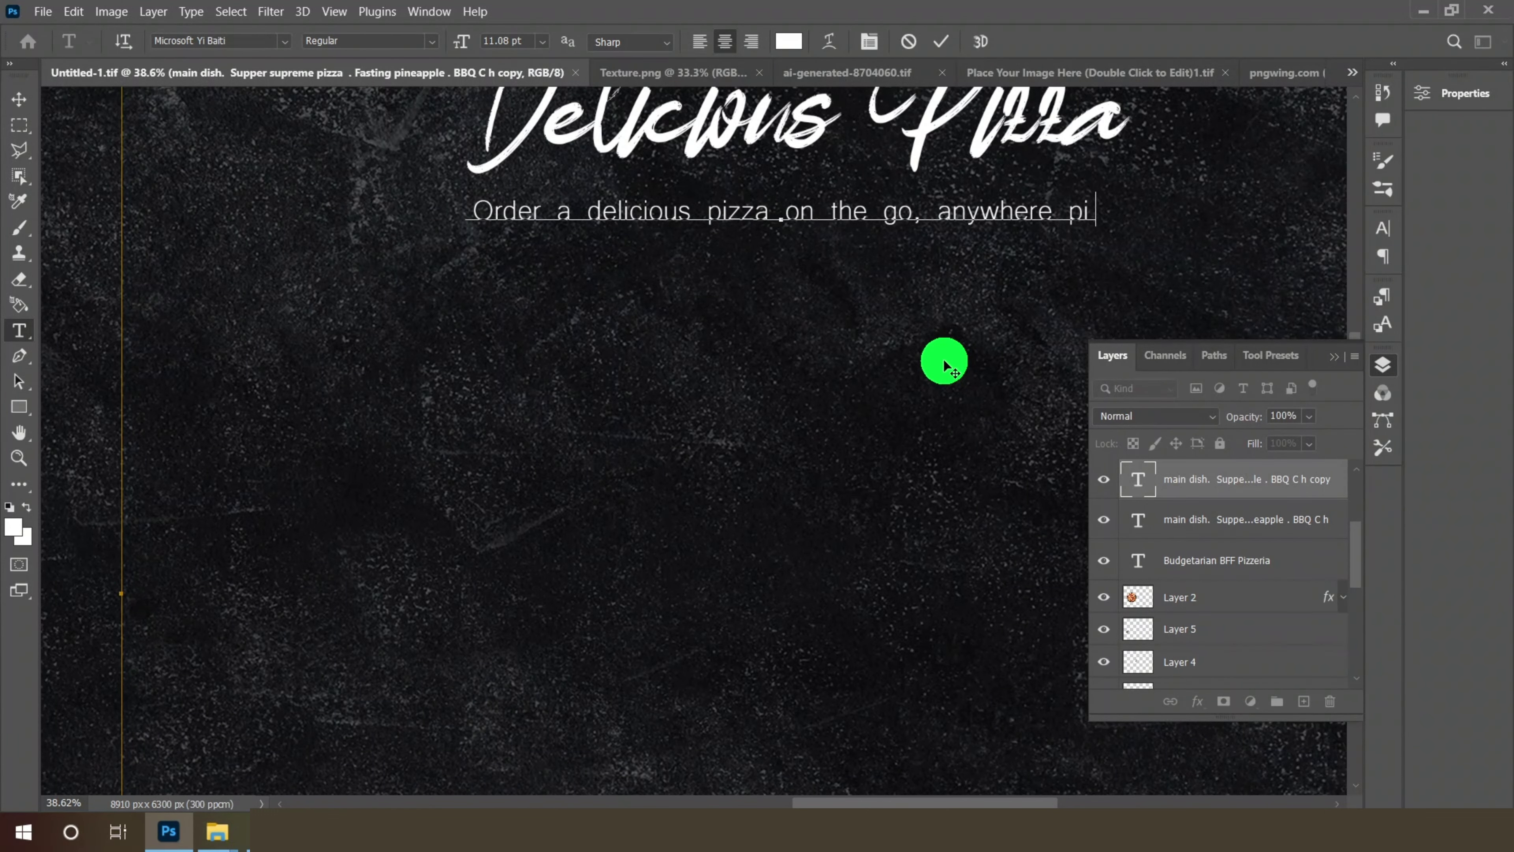
{"action": "type", "text": "zza hut is "}
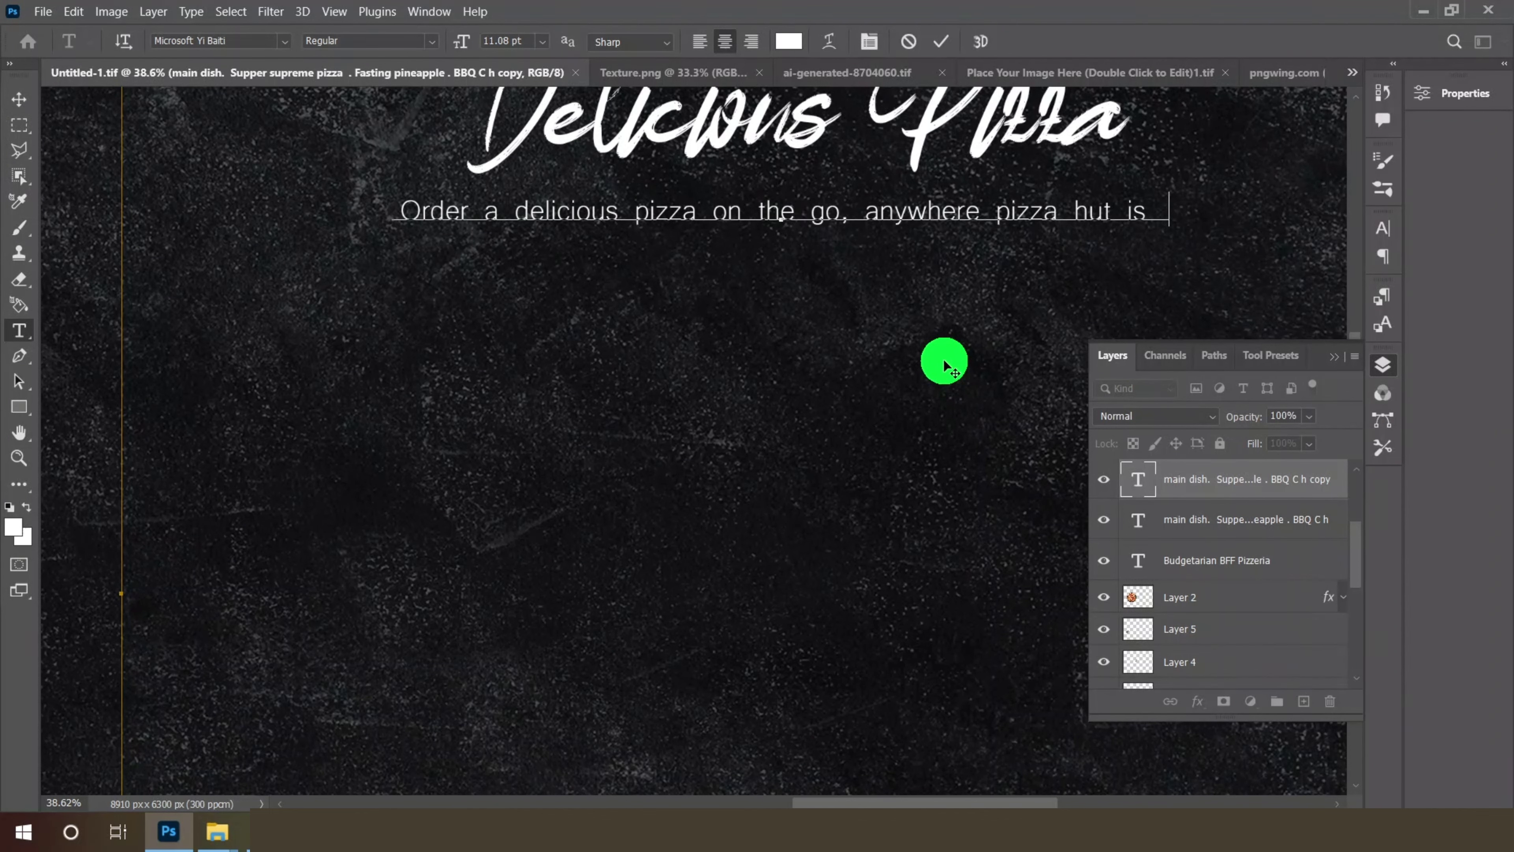
{"action": "type", "text": "hap"}
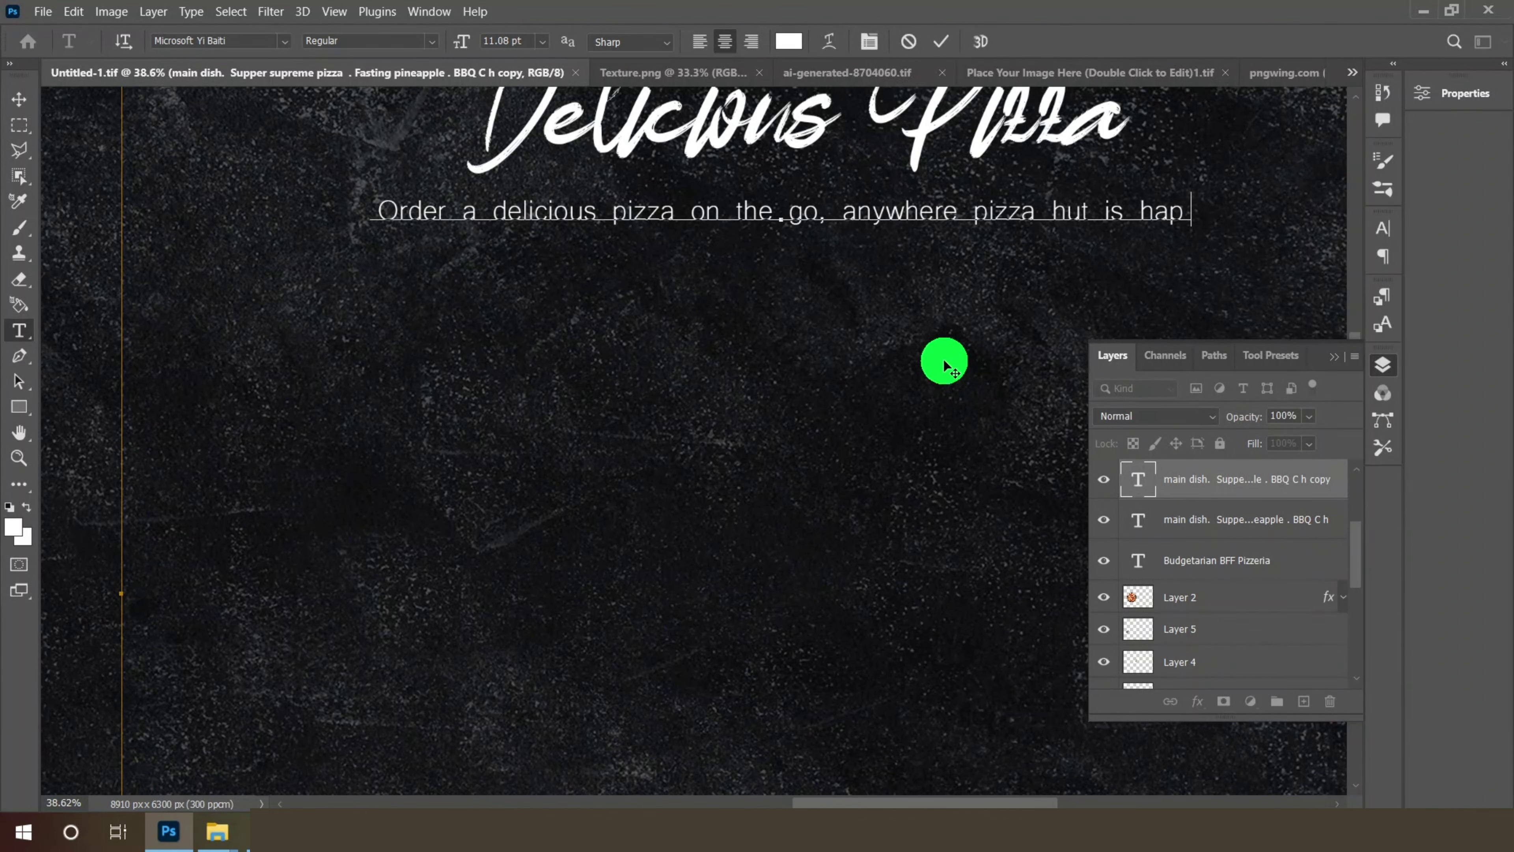
{"action": "type", "text": "py to"}
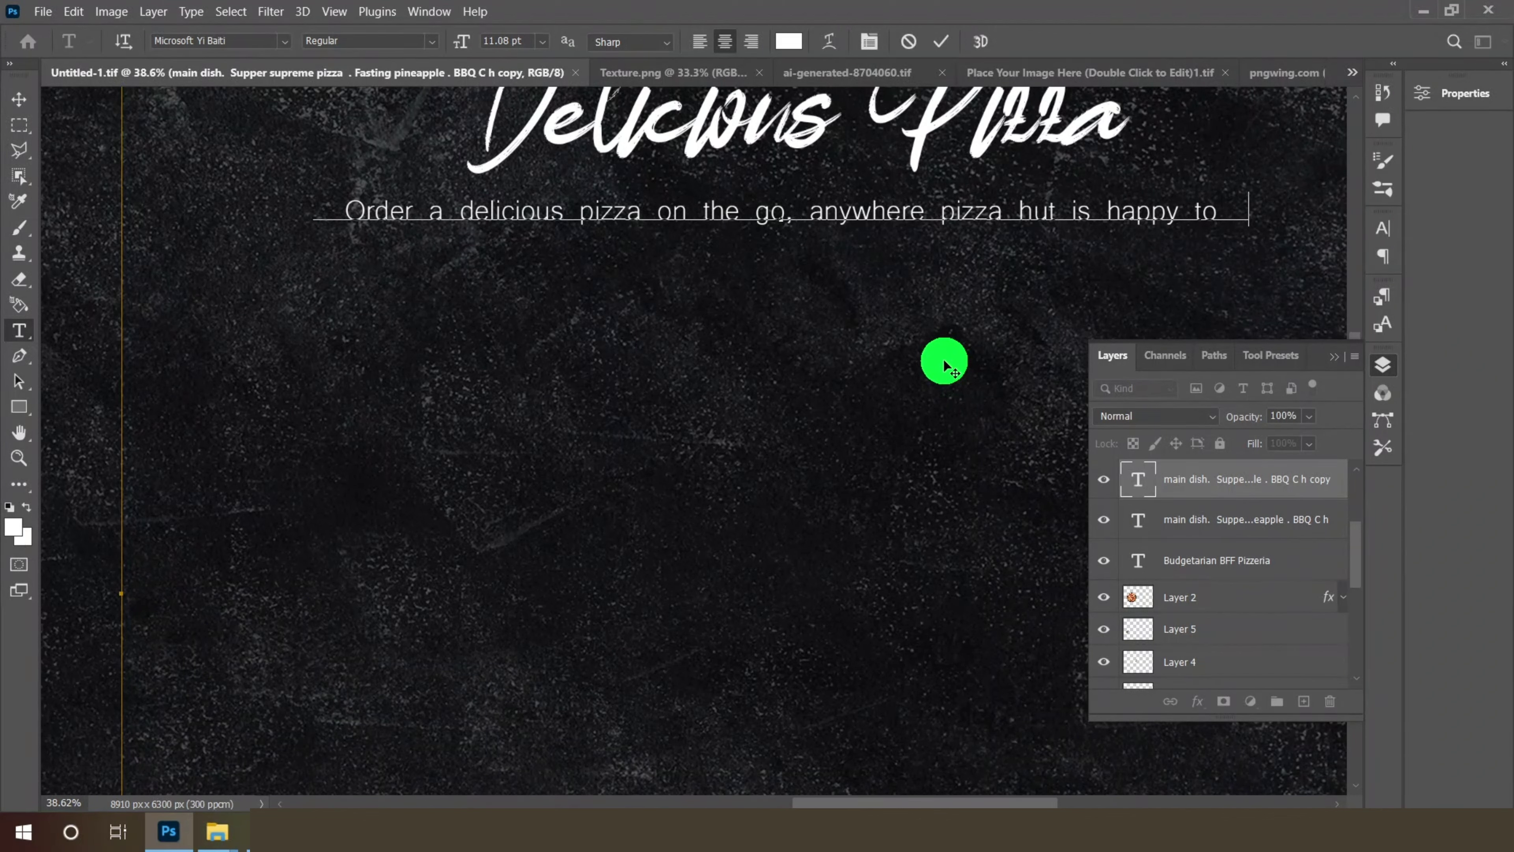
{"action": "type", "text": " assist yp"}
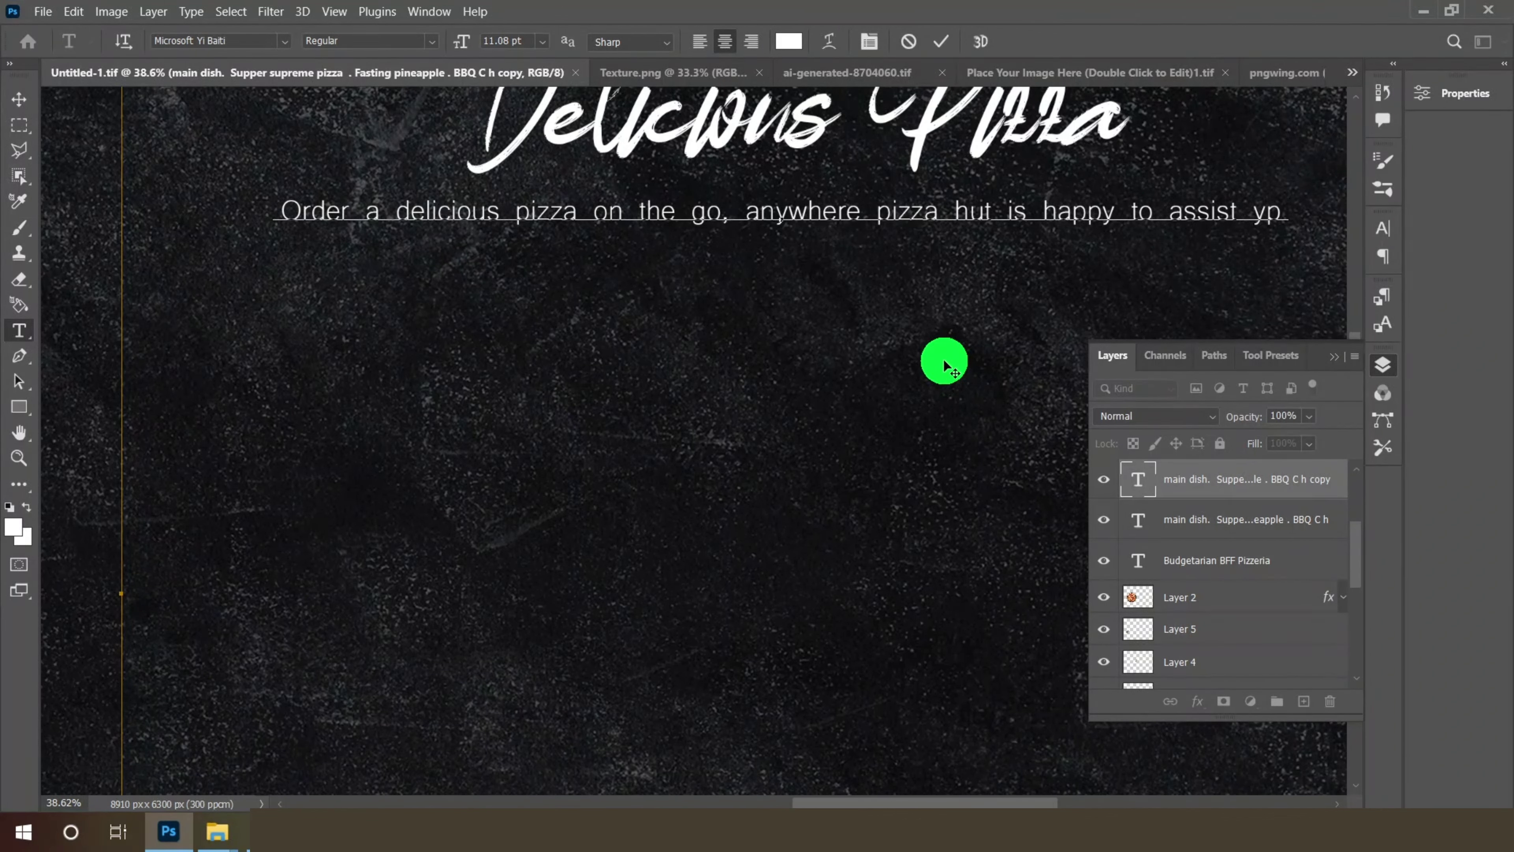
{"action": "type", "text": "u"}
{"action": "key", "text": "BackSpace"}
{"action": "key", "text": "BackSpace"}
{"action": "type", "text": "ou"}
{"action": "left_click", "coordinate": [19, 100]}
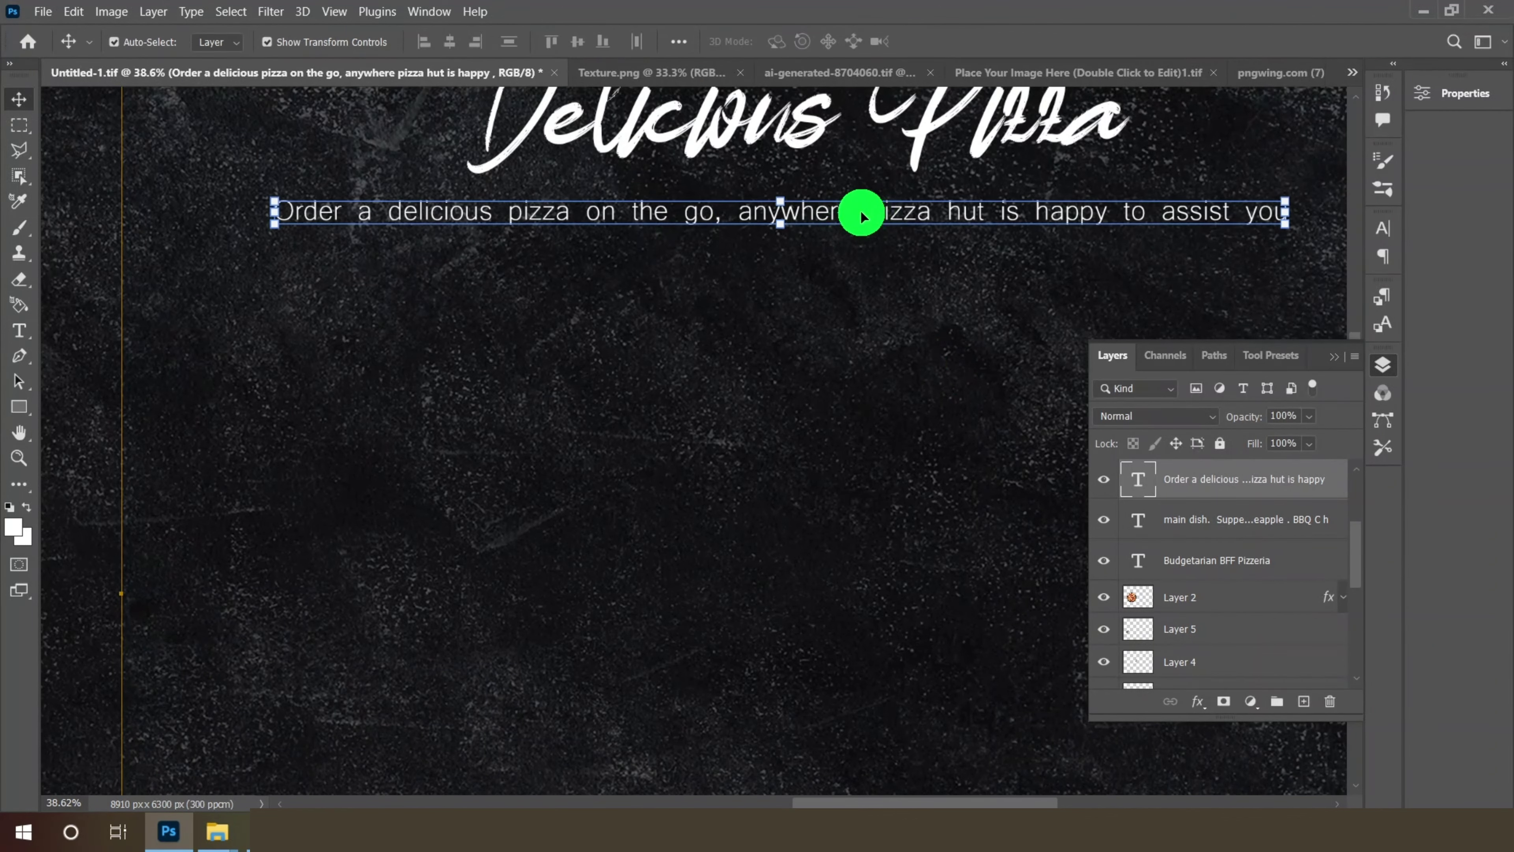
{"action": "left_click_drag", "start_coordinate": [854, 212], "coordinate": [853, 211]}
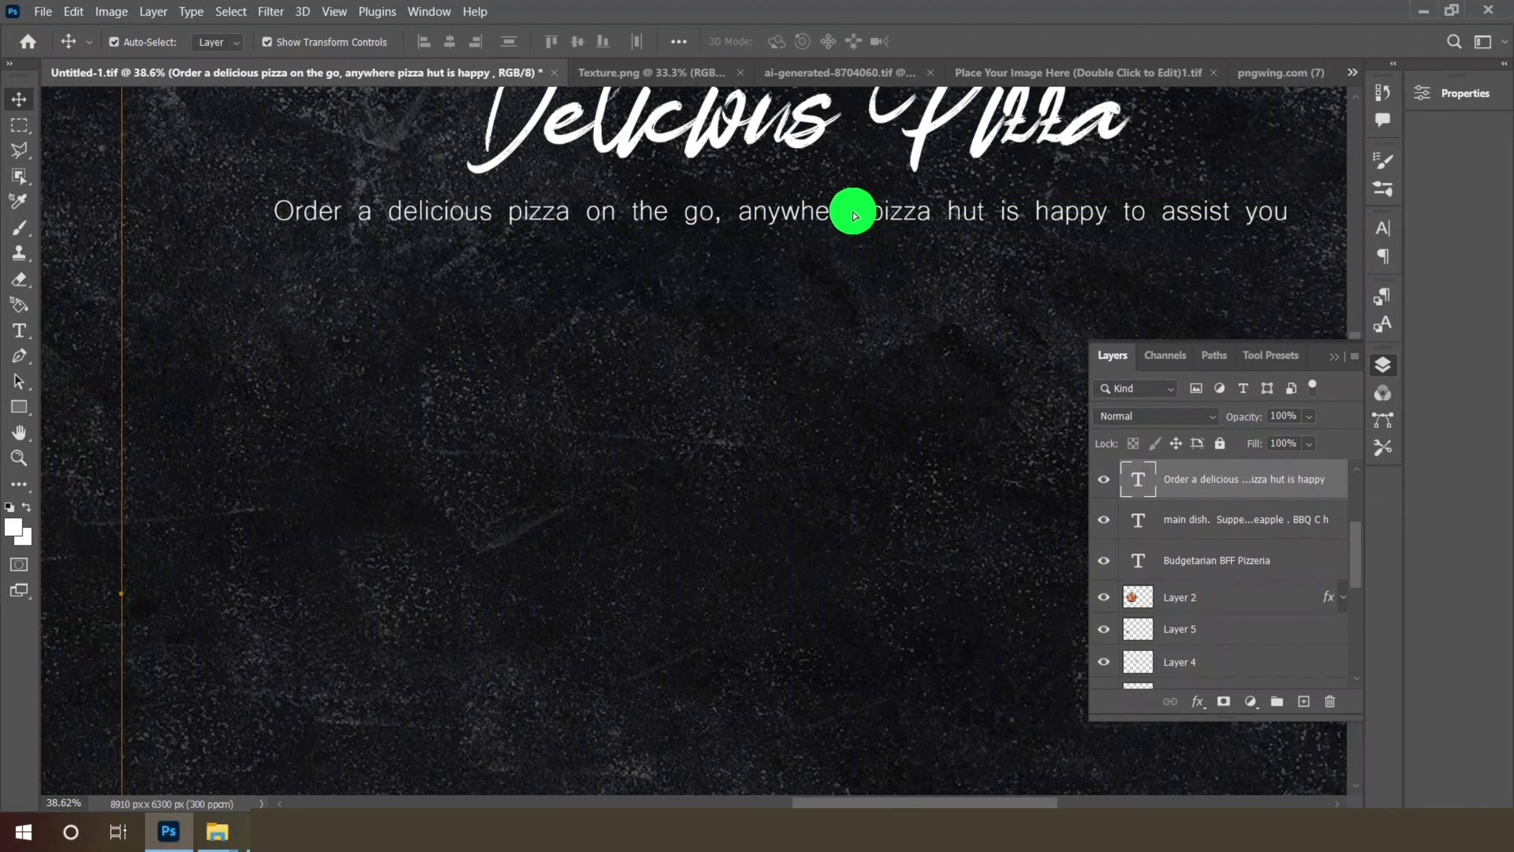
- Duplicate the tagline below and retype it as 'home delivery. every time you orders, you get a hot and fresh.'
{"action": "right_click", "coordinate": [1196, 473]}
{"action": "left_click", "coordinate": [1251, 95]}
{"action": "left_click", "coordinate": [934, 228]}
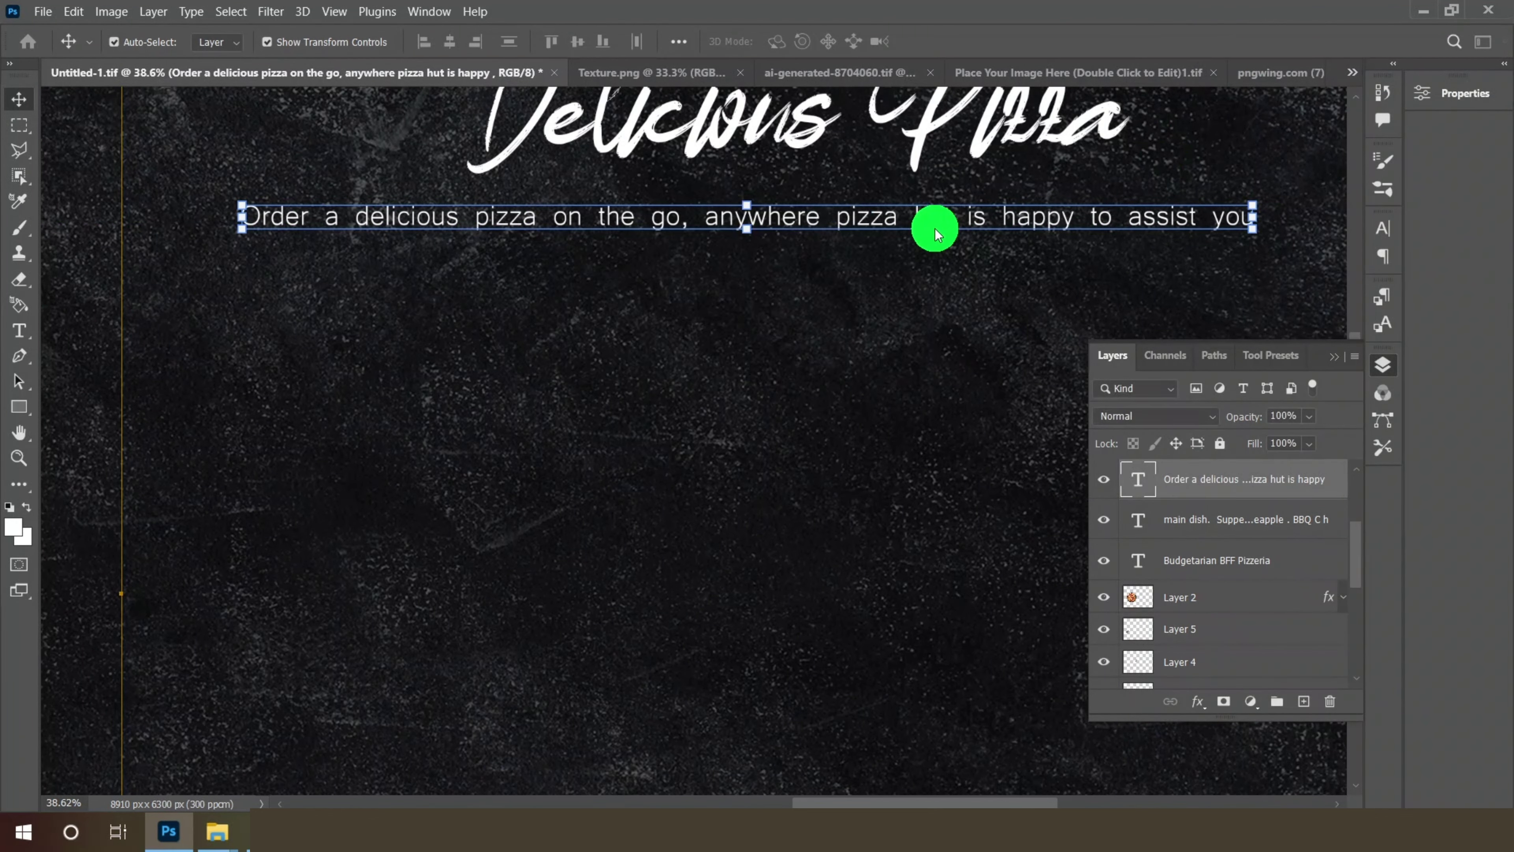
{"action": "left_click_drag", "start_coordinate": [890, 221], "coordinate": [893, 254]}
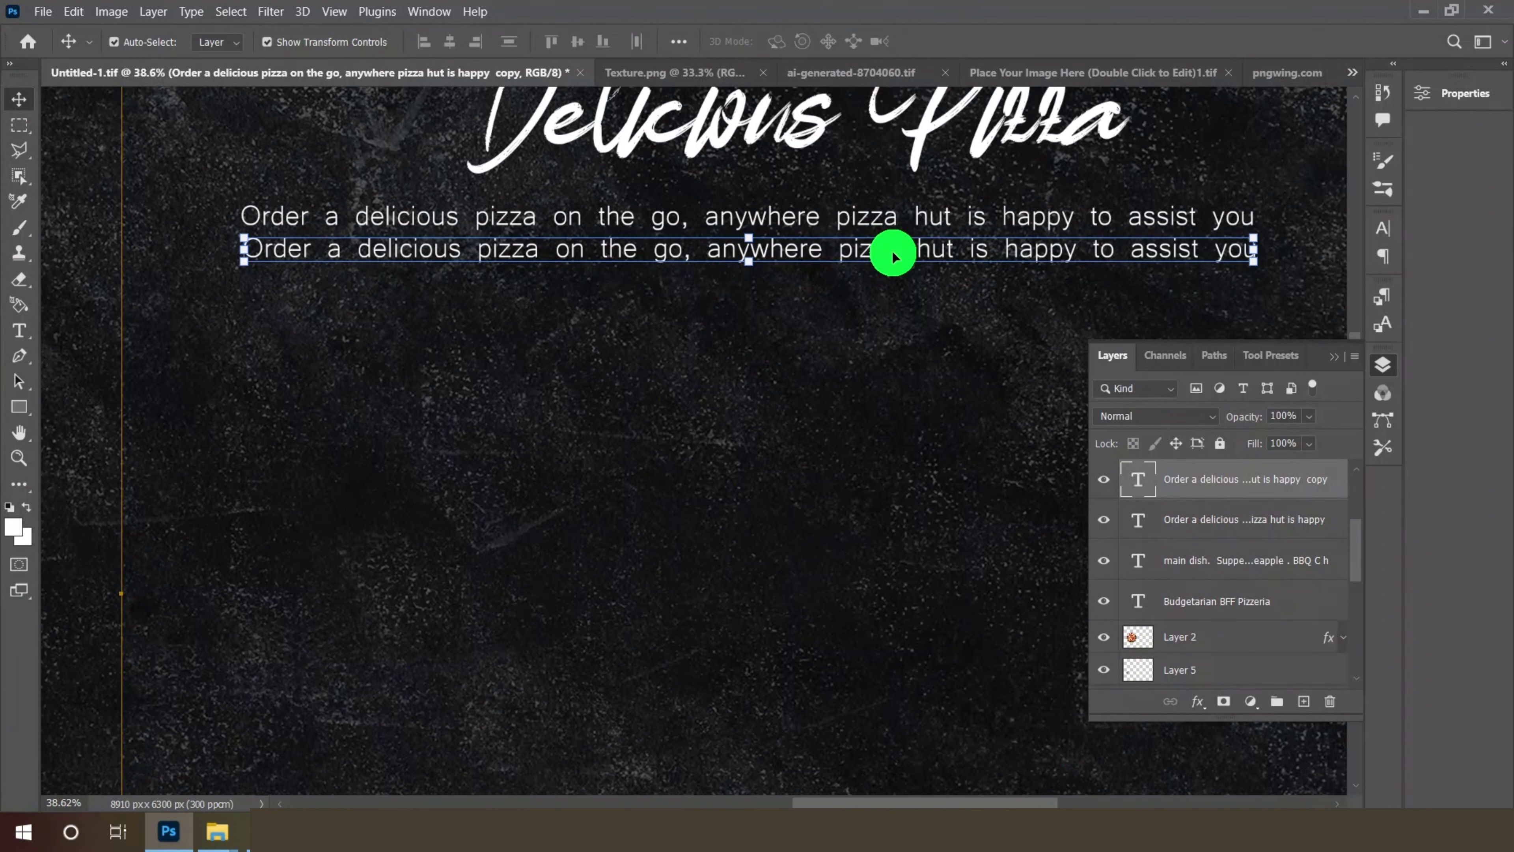
{"action": "left_click", "coordinate": [18, 329]}
{"action": "left_click_drag", "start_coordinate": [243, 249], "coordinate": [1140, 291]}
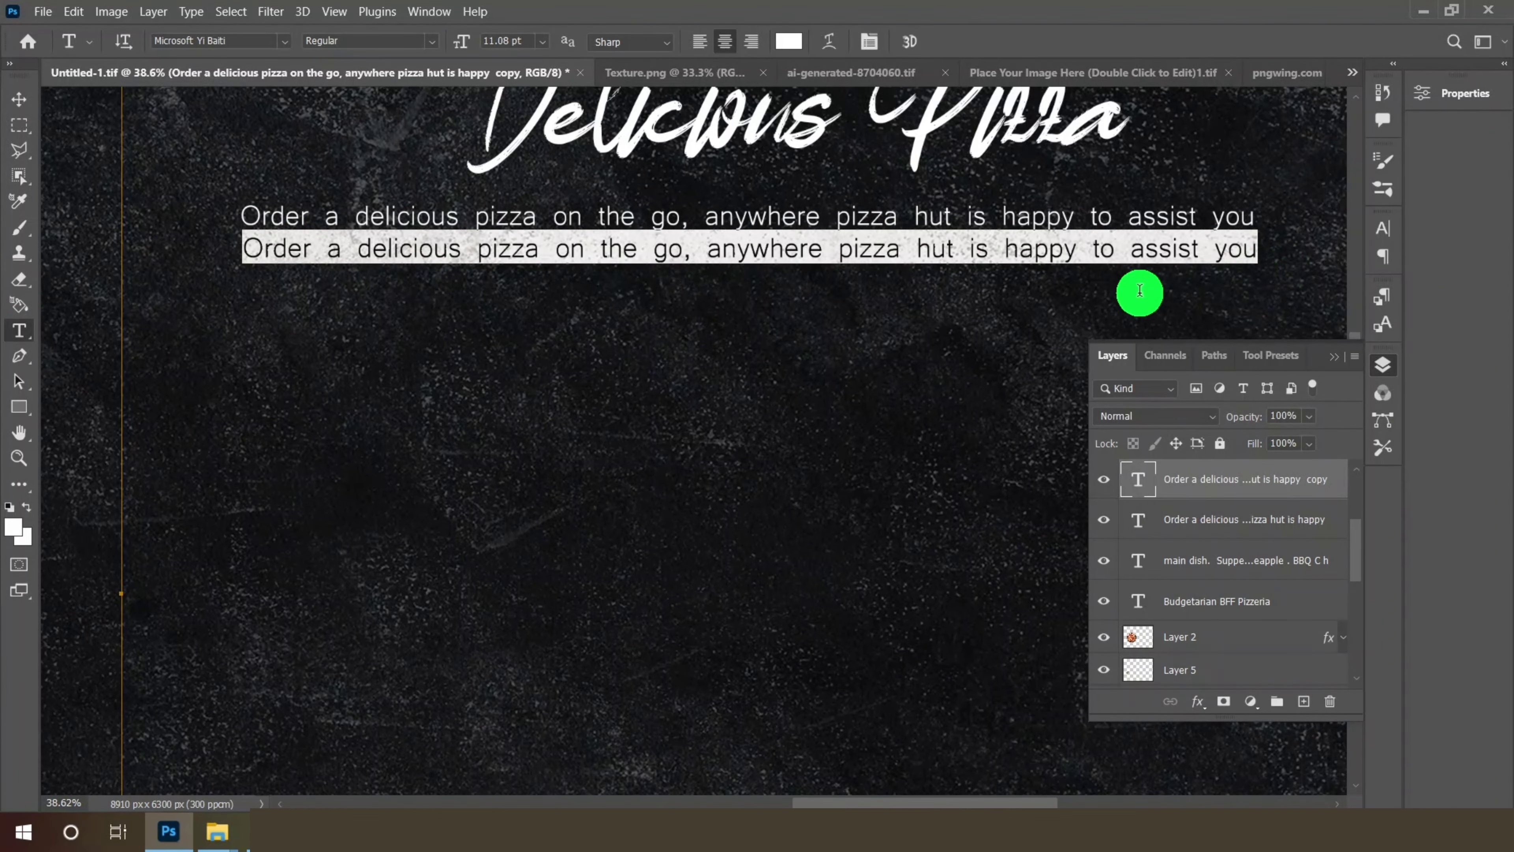
{"action": "type", "text": "home d"}
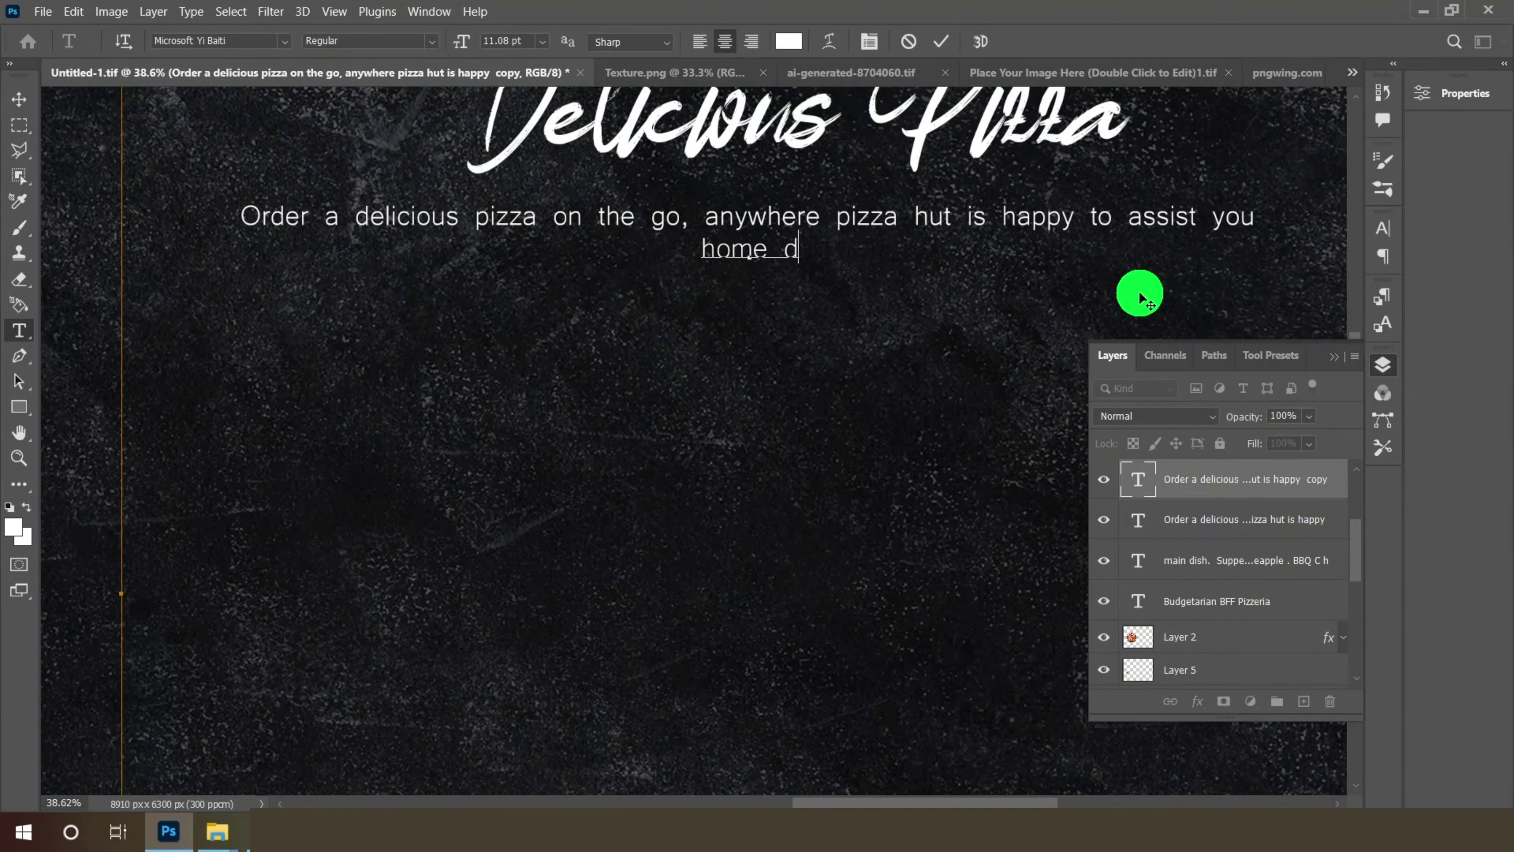
{"action": "type", "text": "elivery. e"}
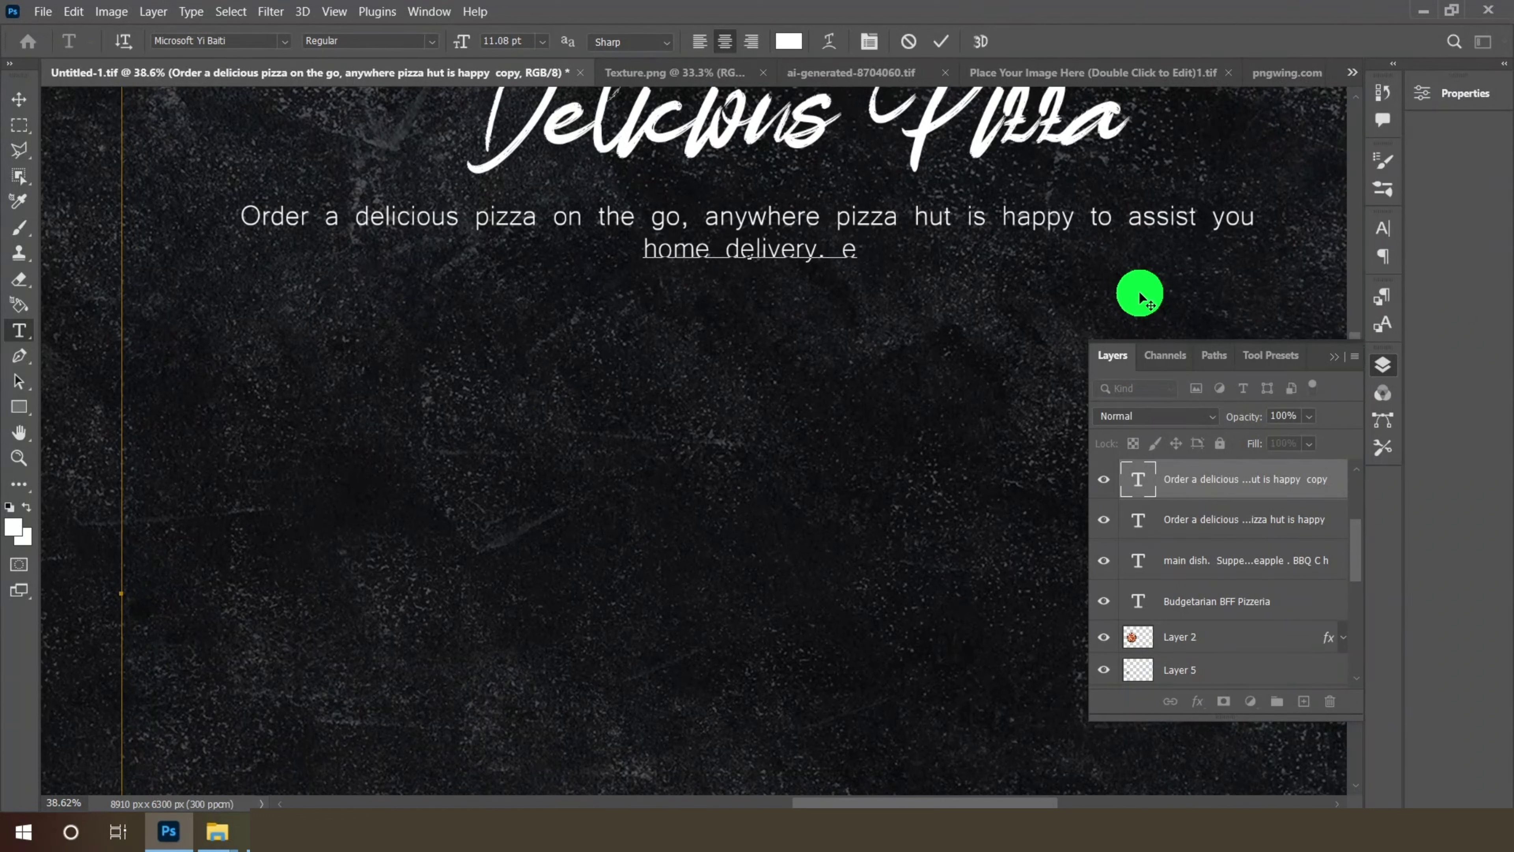
{"action": "type", "text": "very time yo"}
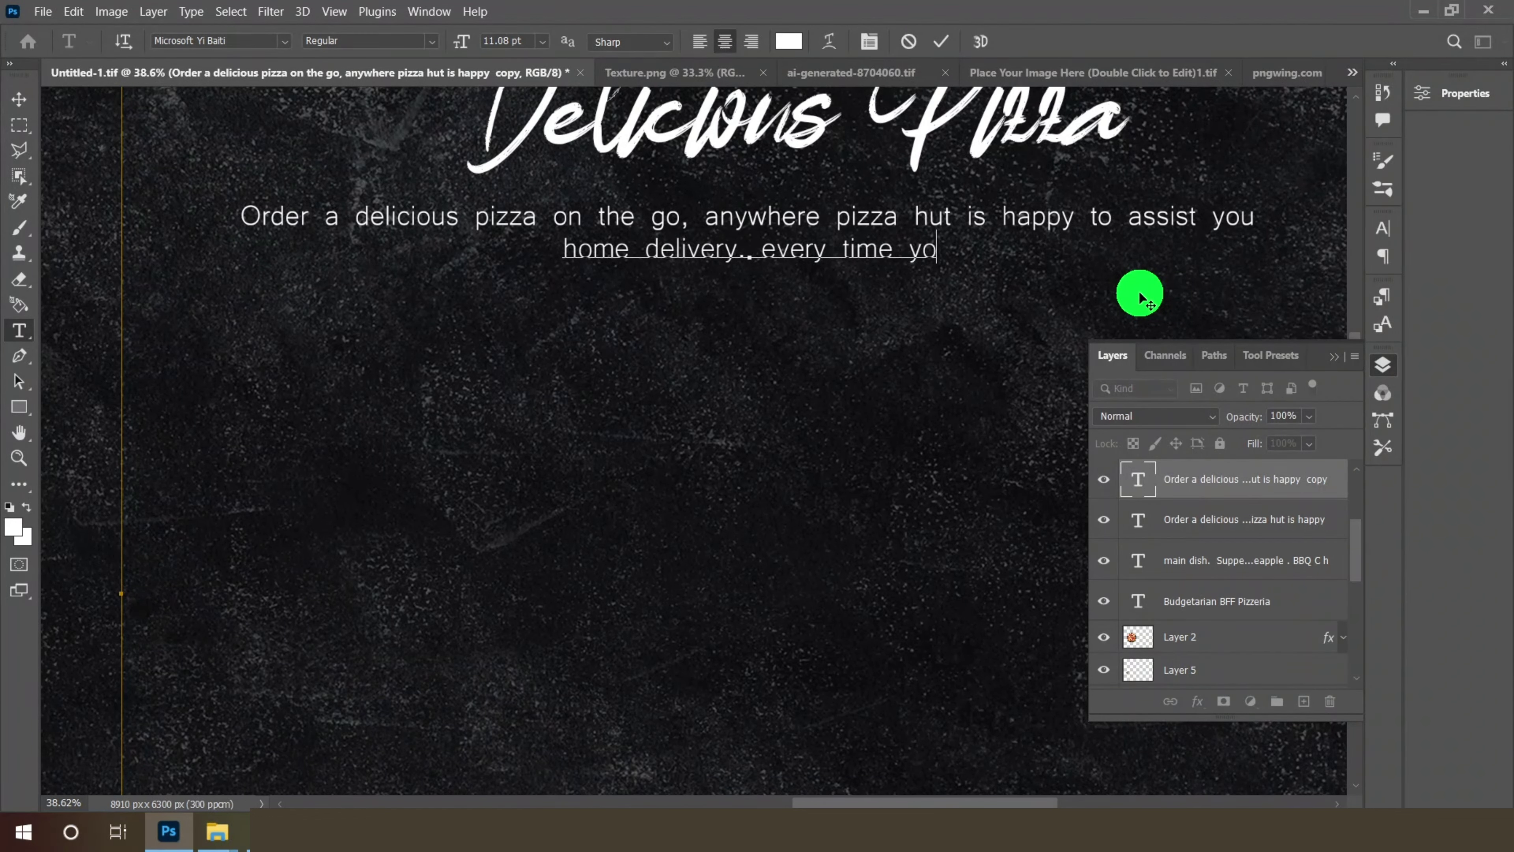
{"action": "type", "text": "u orders, you get "}
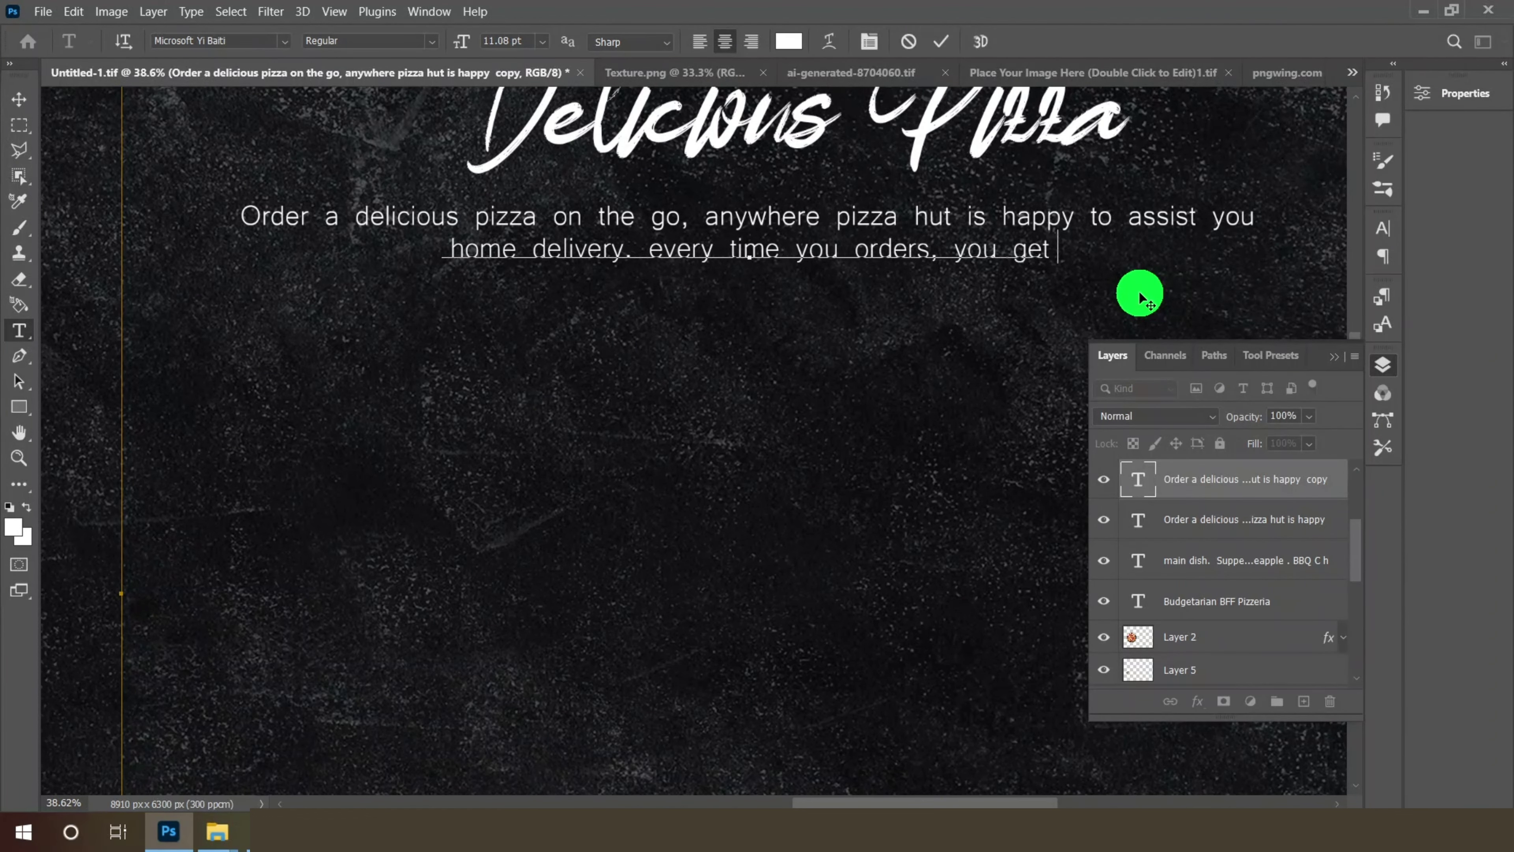
{"action": "type", "text": "a hot and fresh."}
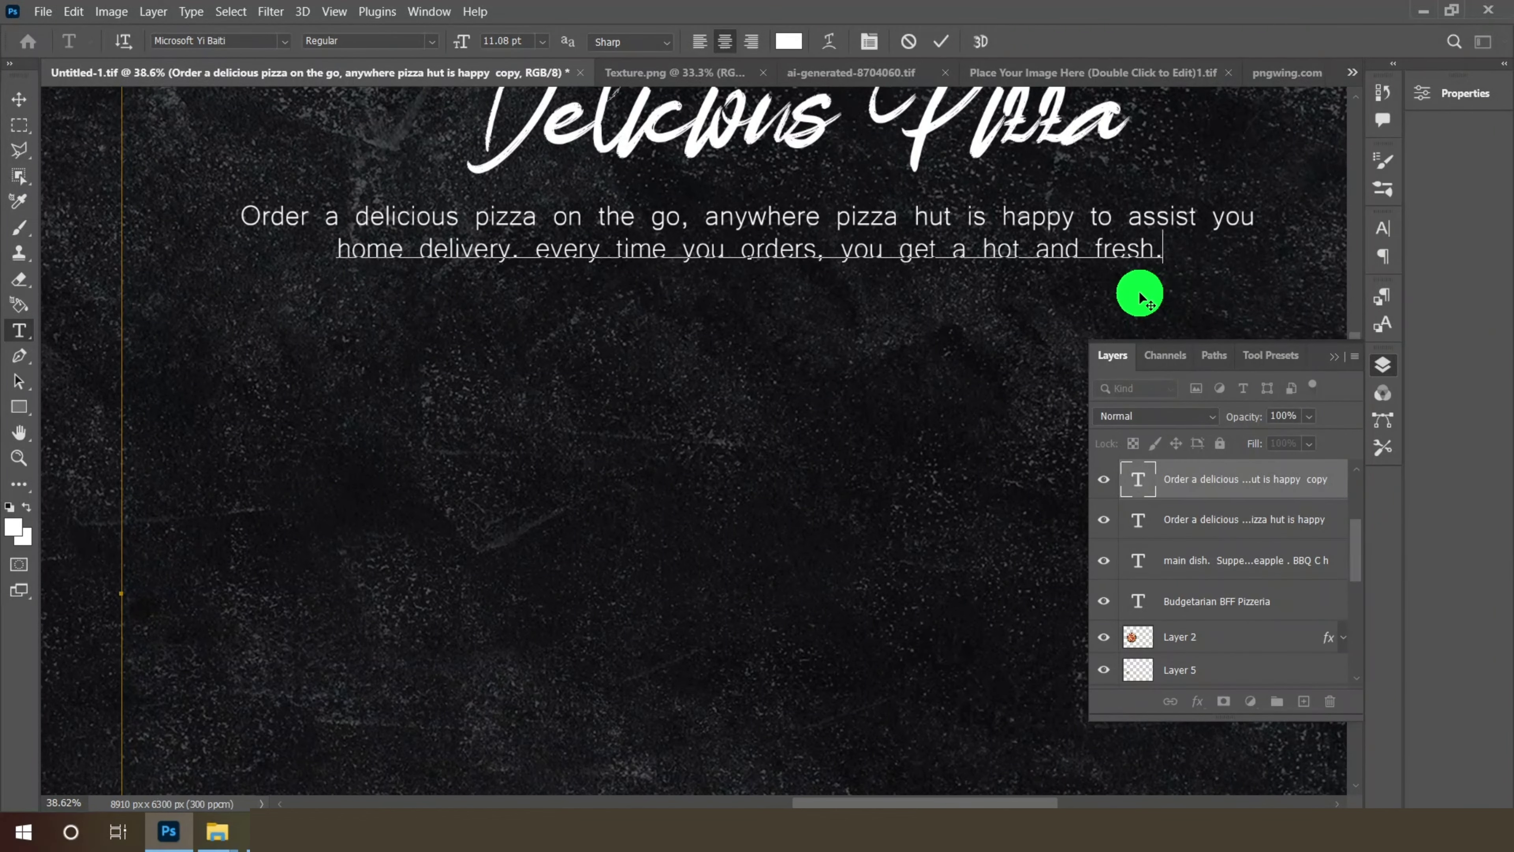
{"action": "left_click", "coordinate": [19, 99]}
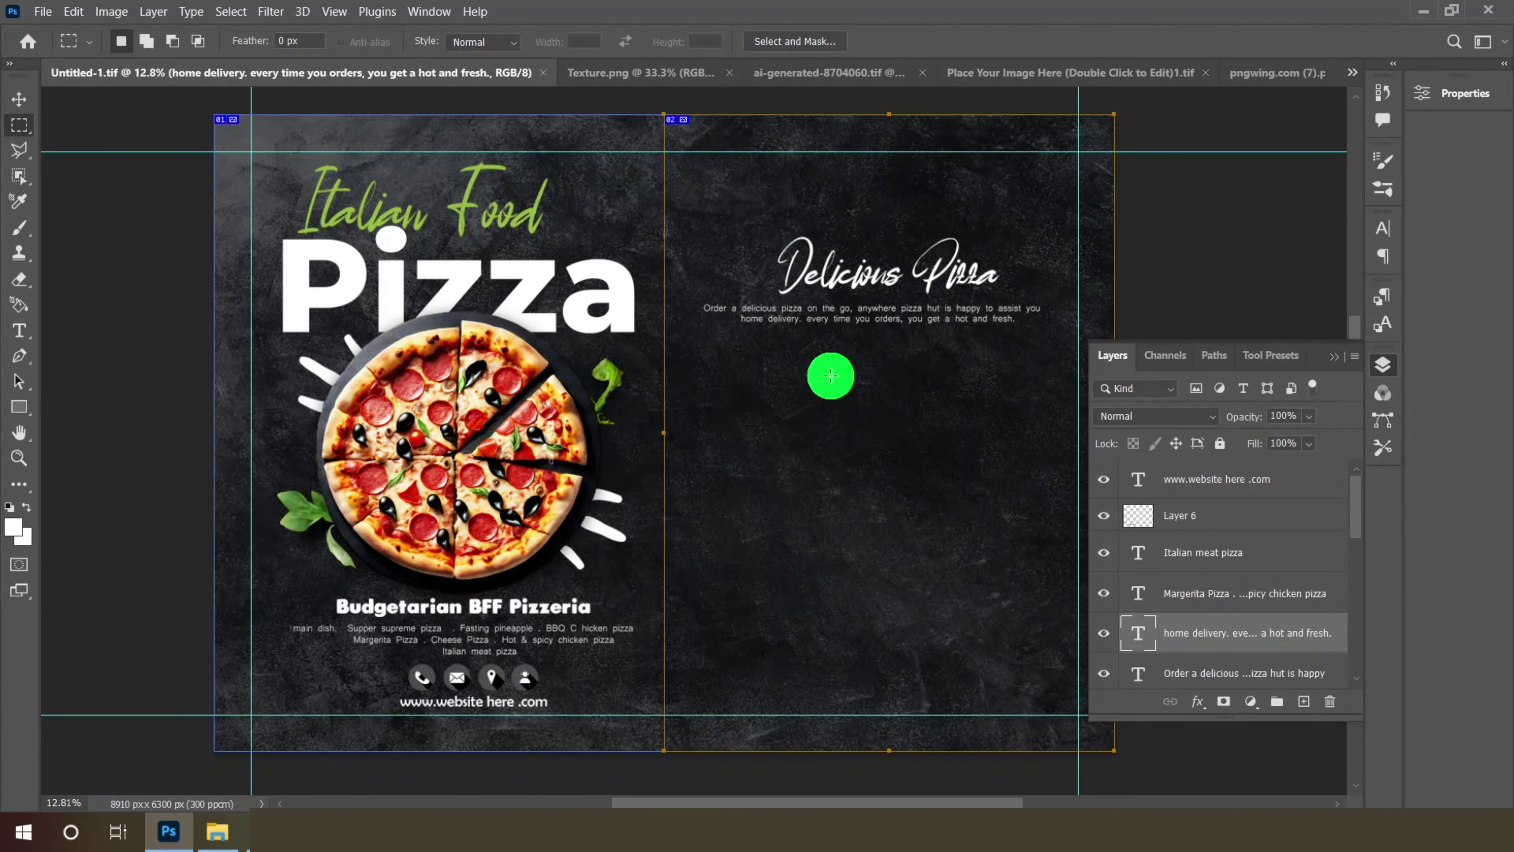
- Open the pizza-slices image in Photoshop and drag its bottom slice into the menu
{"action": "left_click_drag", "start_coordinate": [907, 386], "coordinate": [902, 389]}
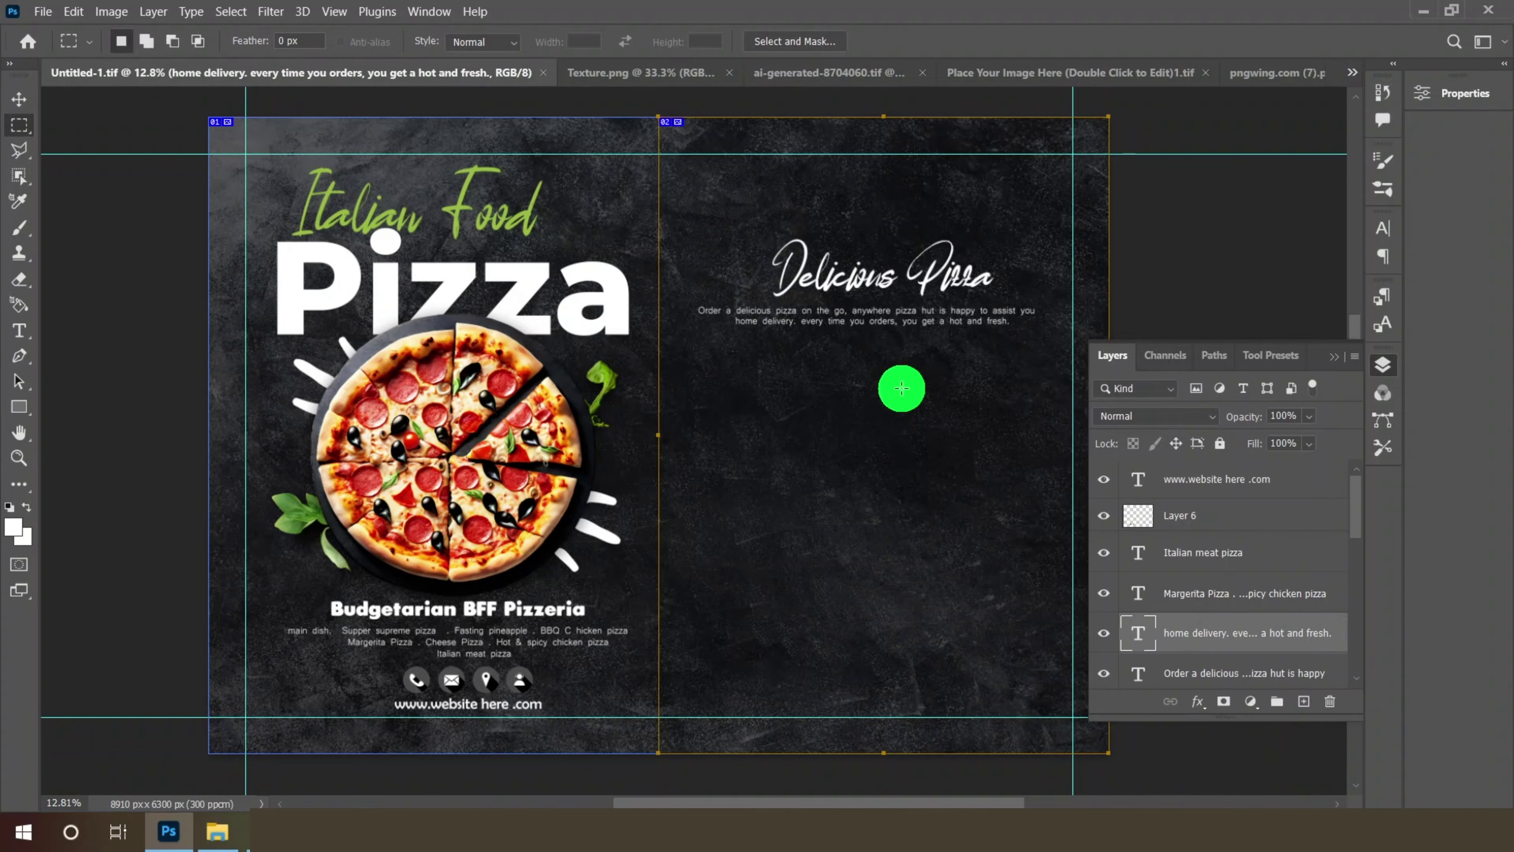
{"action": "left_click", "coordinate": [218, 832]}
{"action": "left_click_drag", "start_coordinate": [1219, 242], "coordinate": [1029, 38]}
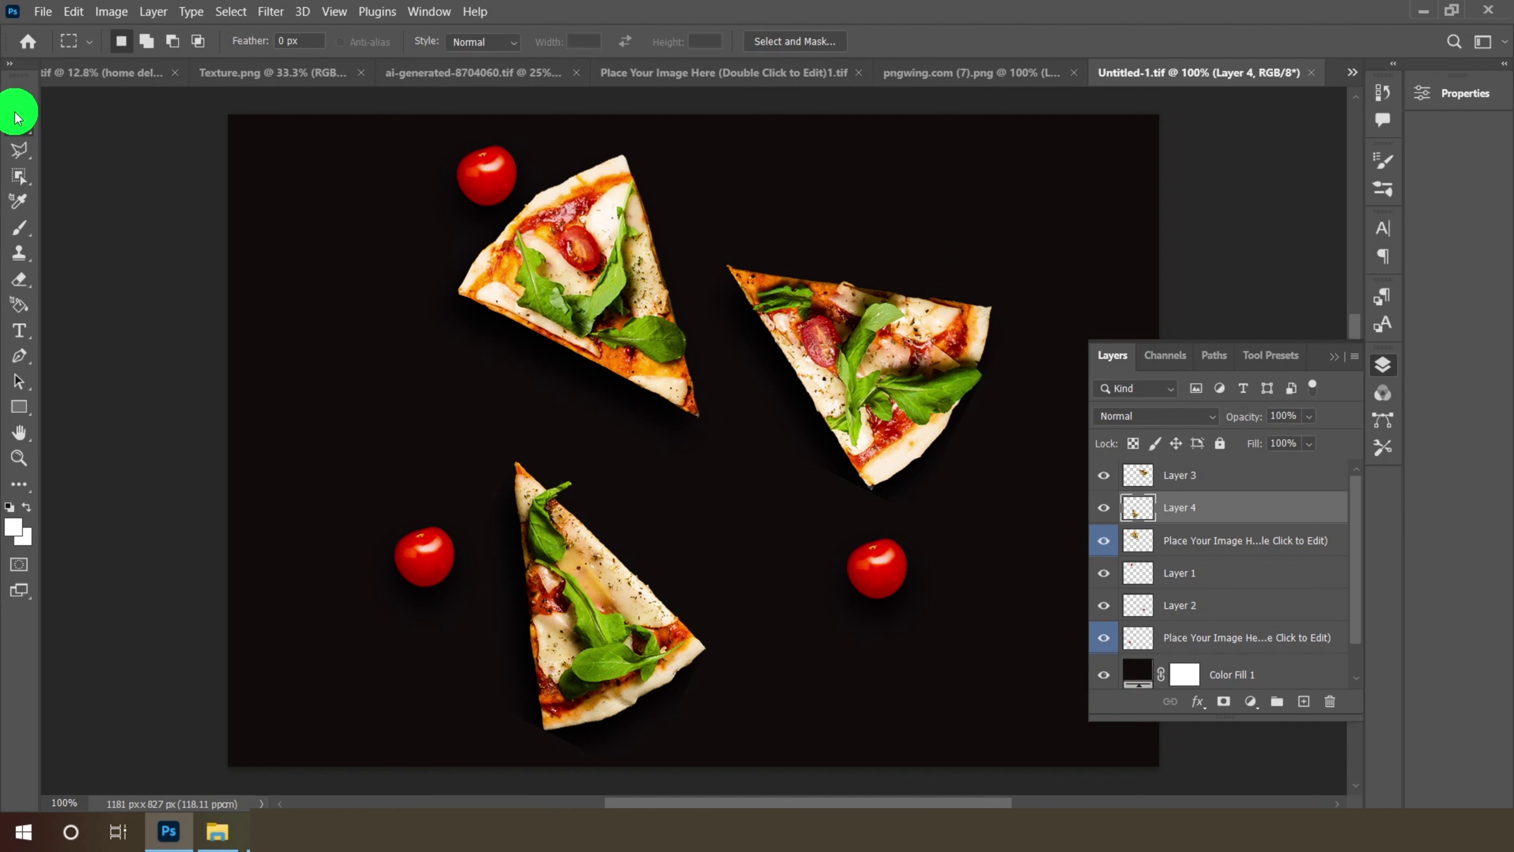
{"action": "left_click", "coordinate": [17, 111]}
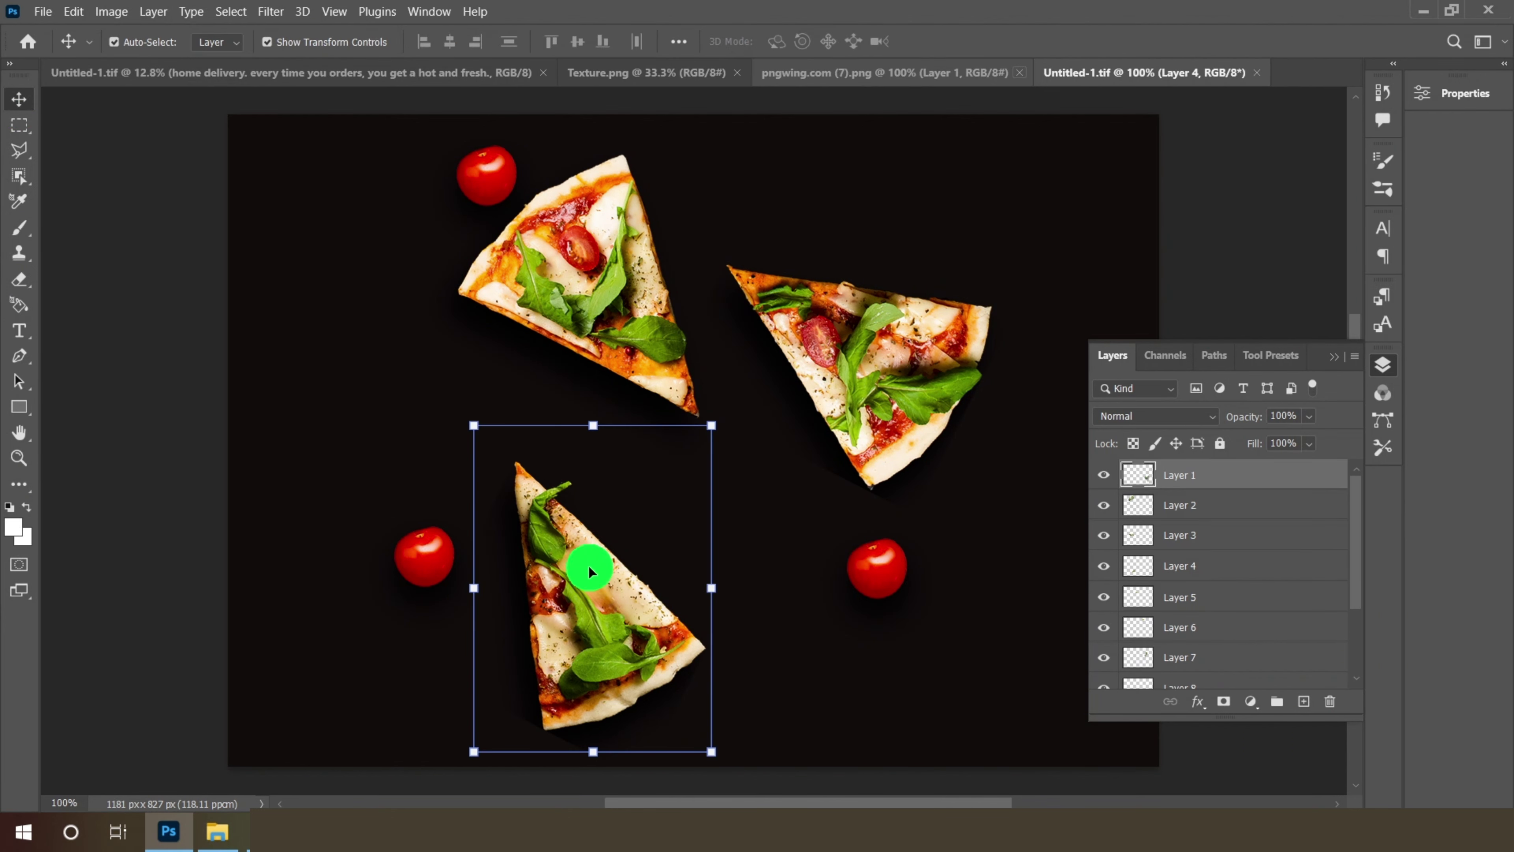
{"action": "left_click_drag", "start_coordinate": [588, 566], "coordinate": [862, 555]}
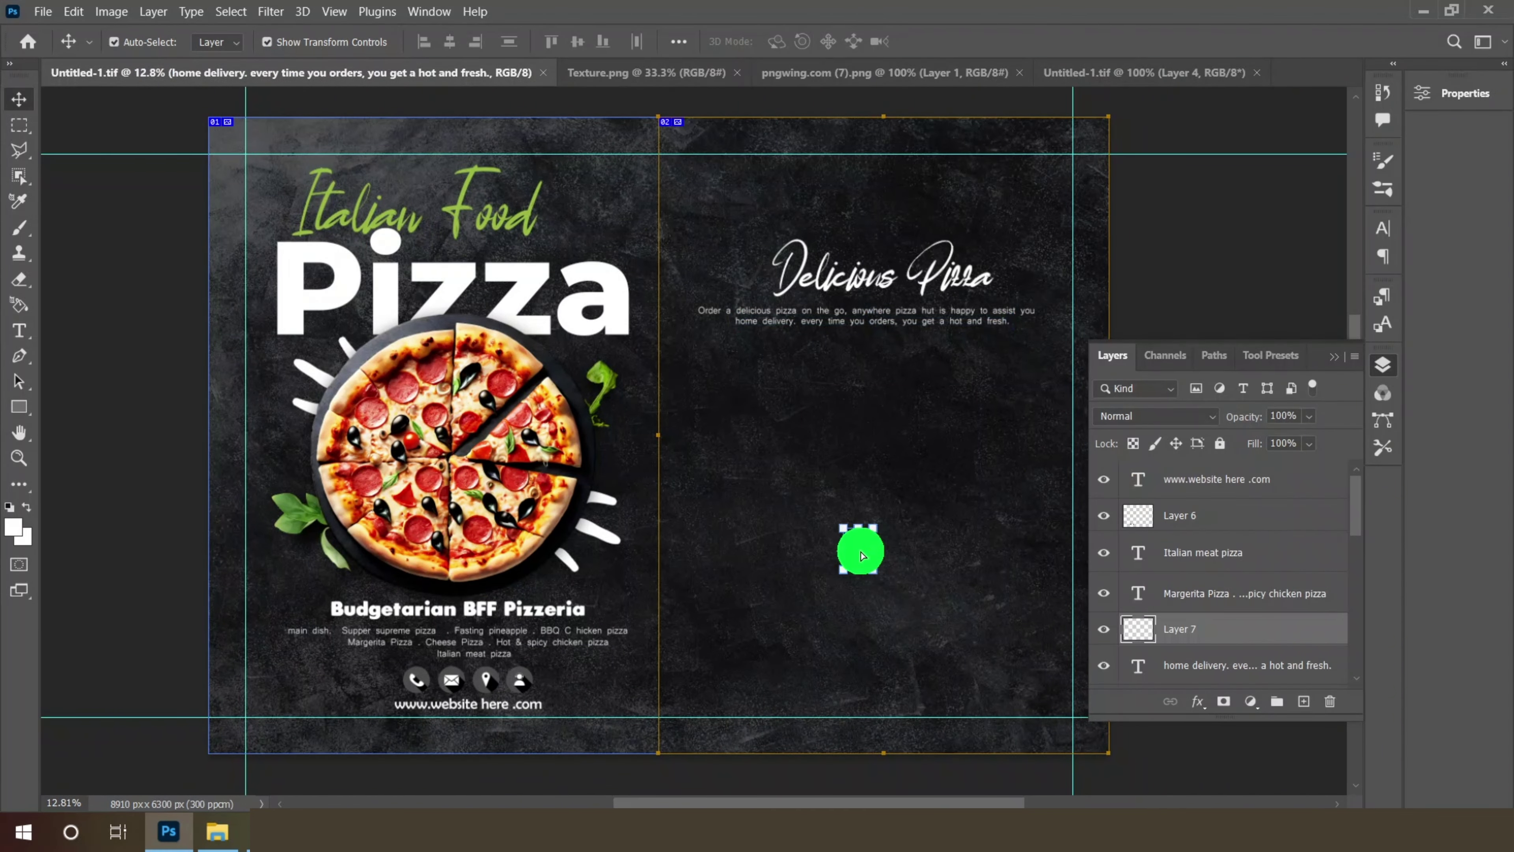
- Enlarge the pasted pizza slice and commit its new size
{"action": "scroll", "coordinate": [916, 606], "scroll_direction": "up", "scroll_amount": 1}
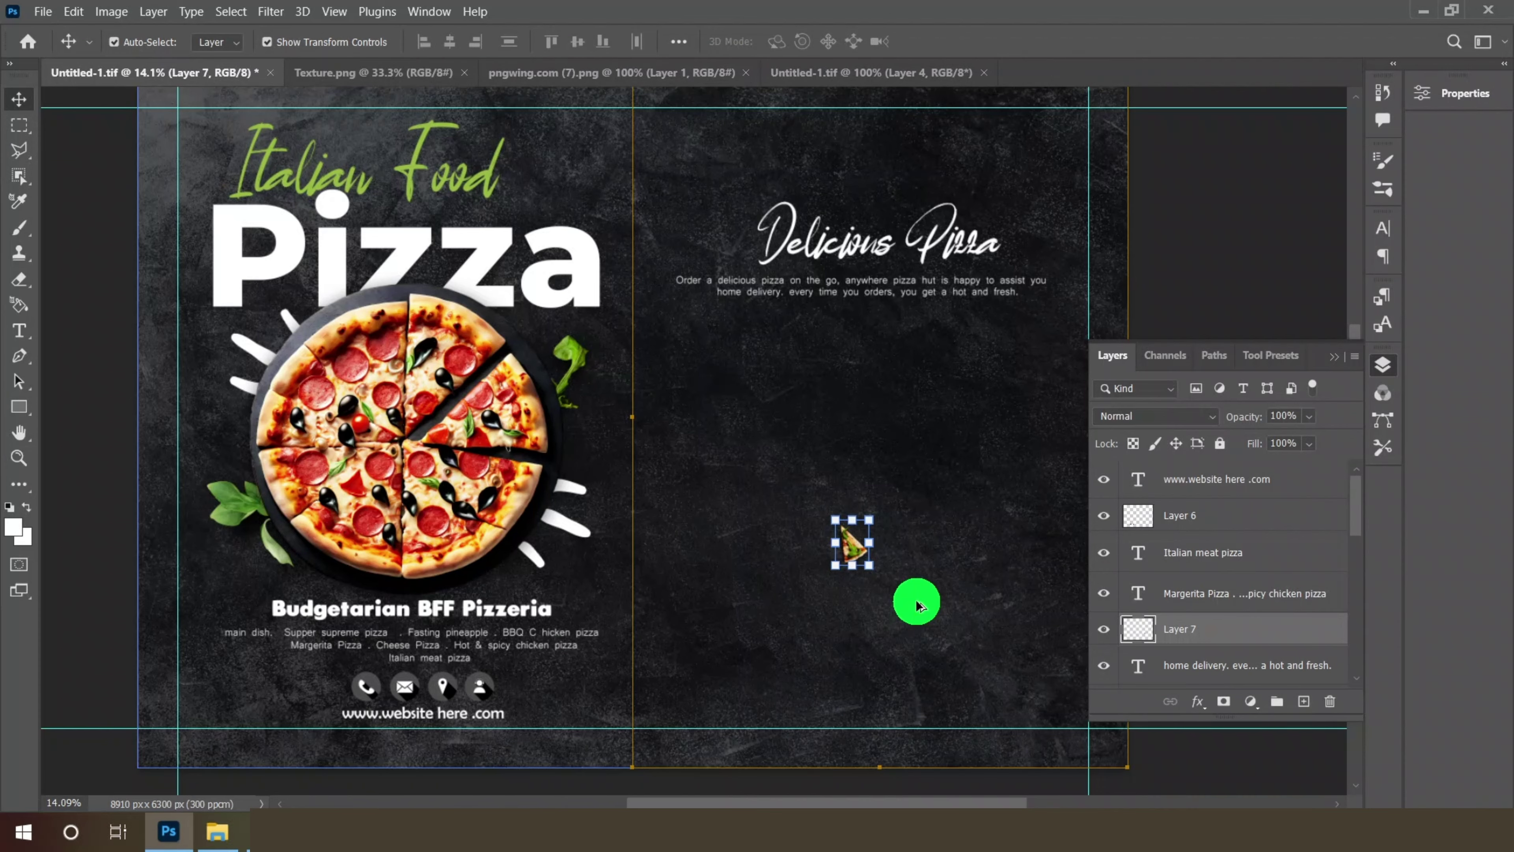
{"action": "scroll", "coordinate": [917, 604], "scroll_direction": "up", "scroll_amount": 3}
{"action": "left_click_drag", "start_coordinate": [868, 563], "coordinate": [924, 620]}
{"action": "left_click_drag", "start_coordinate": [819, 498], "coordinate": [805, 487]}
{"action": "left_click_drag", "start_coordinate": [885, 580], "coordinate": [852, 516]}
{"action": "left_click", "coordinate": [976, 41]}
- Copy two more slices from the pizza-slices image into the menu, enlarging the first
{"action": "left_click", "coordinate": [836, 75]}
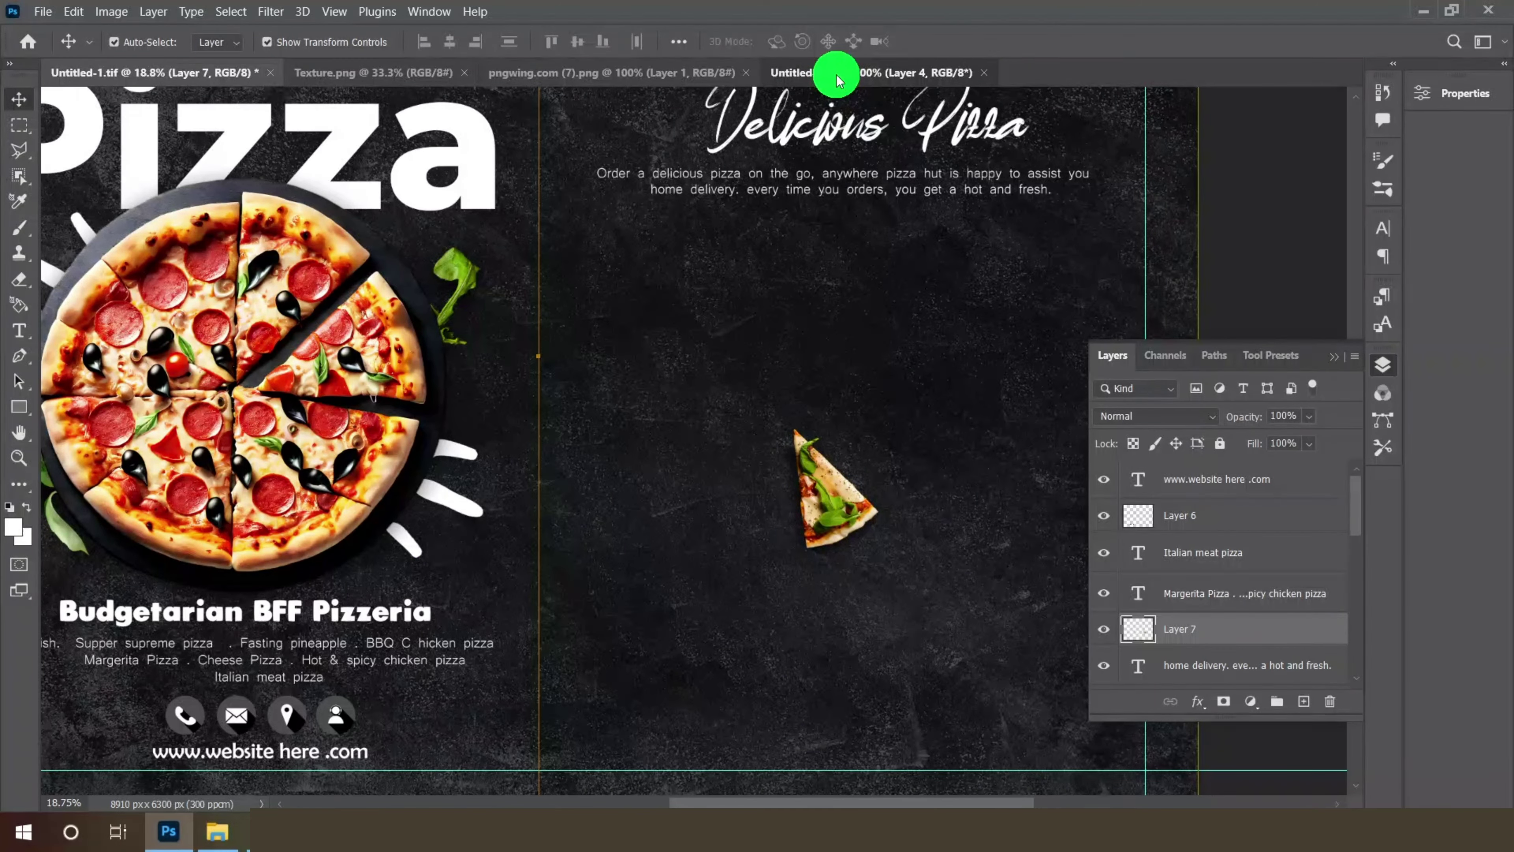
{"action": "left_click_drag", "start_coordinate": [622, 298], "coordinate": [1098, 511]}
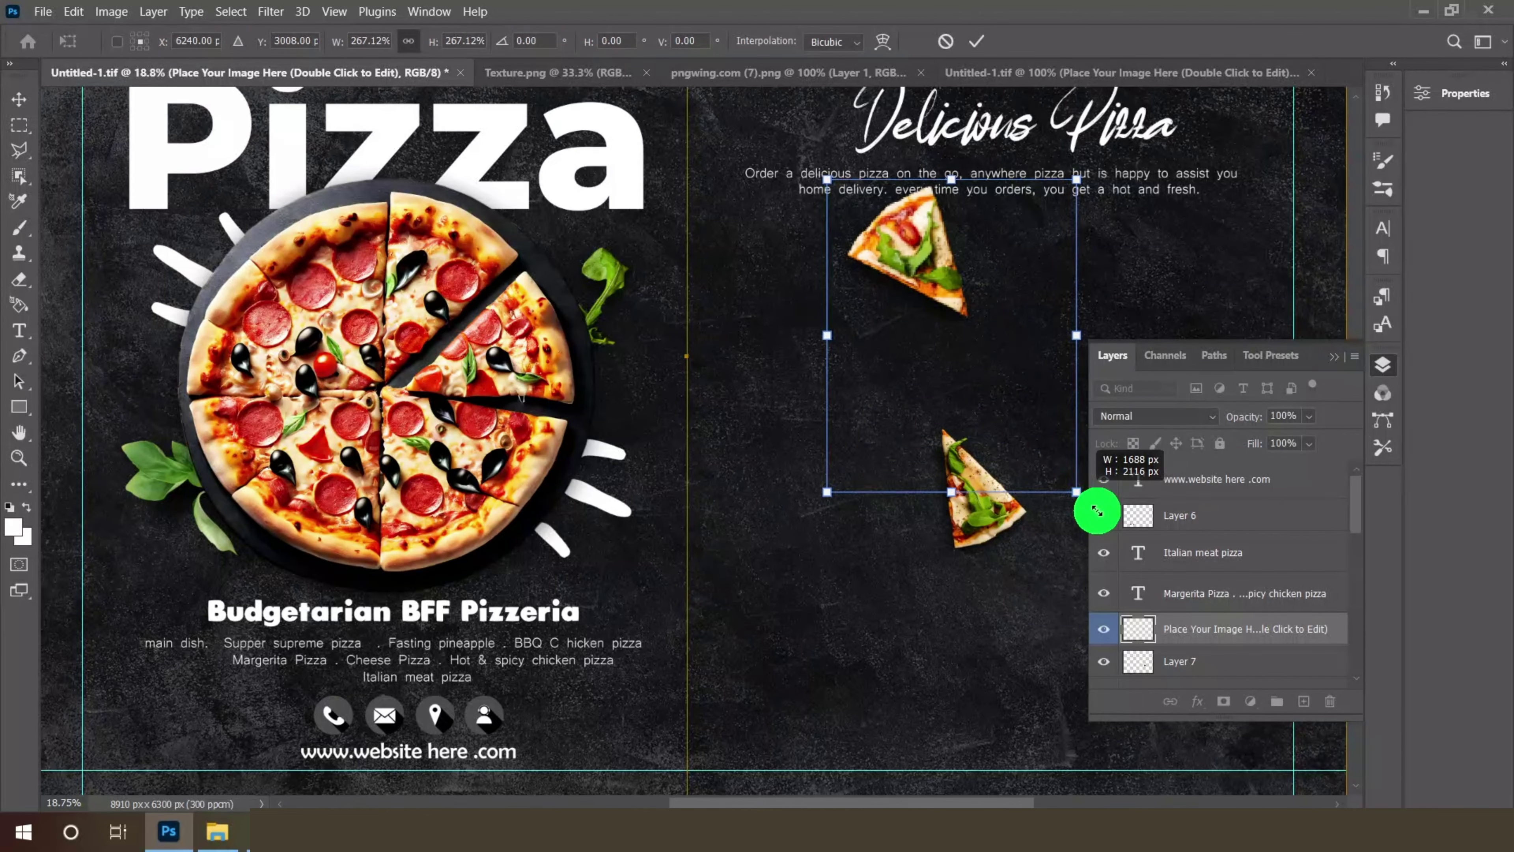
{"action": "scroll", "coordinate": [907, 244], "scroll_direction": "down", "scroll_amount": 1}
{"action": "left_click_drag", "start_coordinate": [924, 256], "coordinate": [931, 337]}
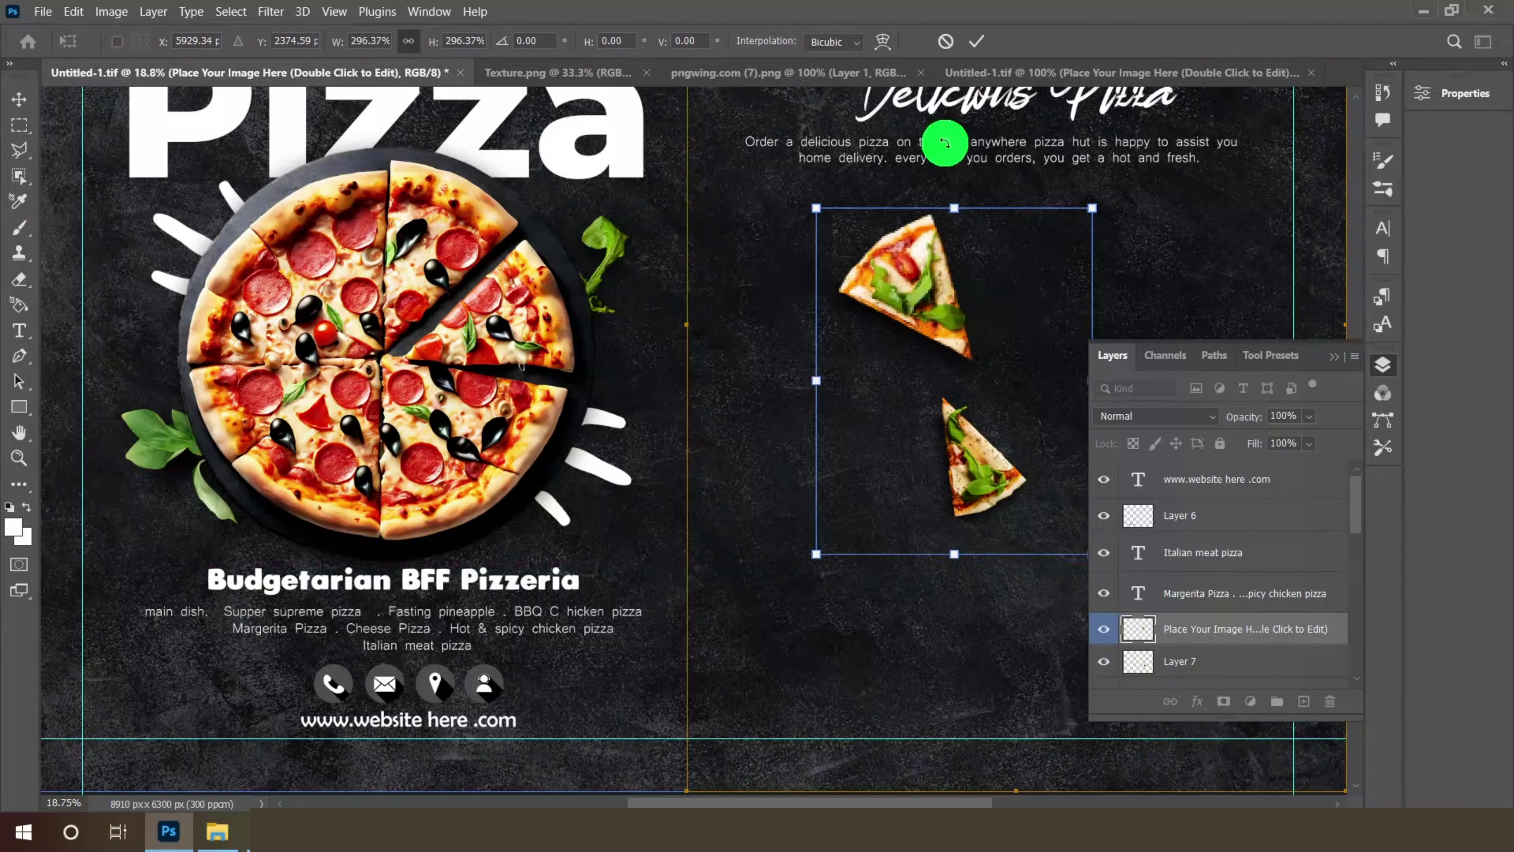
{"action": "left_click", "coordinate": [975, 41]}
{"action": "scroll", "coordinate": [894, 256], "scroll_direction": "down", "scroll_amount": 2}
{"action": "left_click", "coordinate": [1024, 77]}
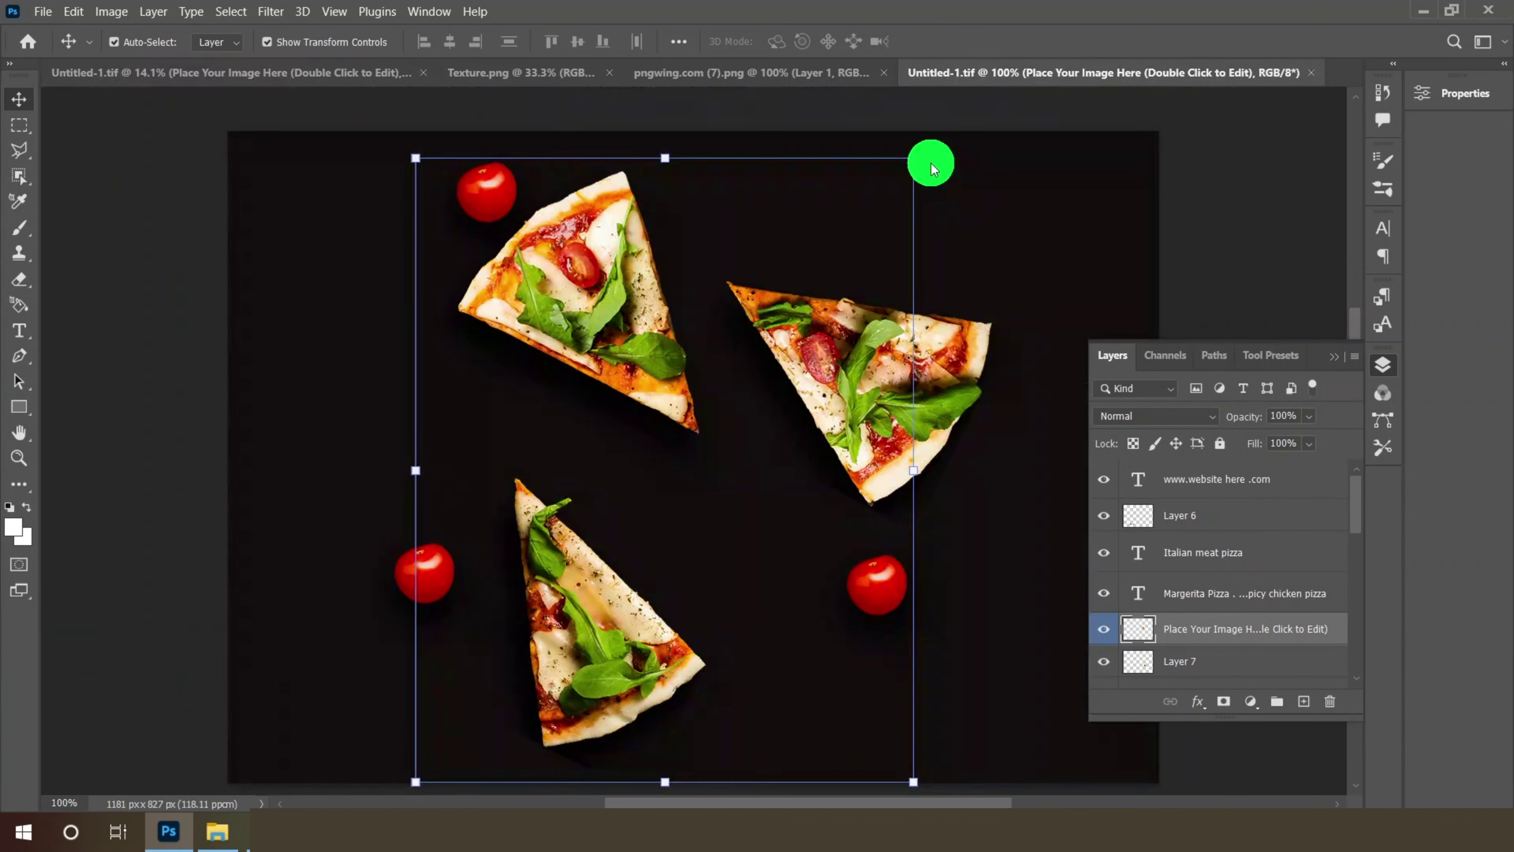
{"action": "left_click_drag", "start_coordinate": [956, 365], "coordinate": [1014, 451]}
- Enlarge the new pizza slice (Layer 8) to about 321% and shift it right
{"action": "scroll", "coordinate": [619, 407], "scroll_direction": "down", "scroll_amount": 1}
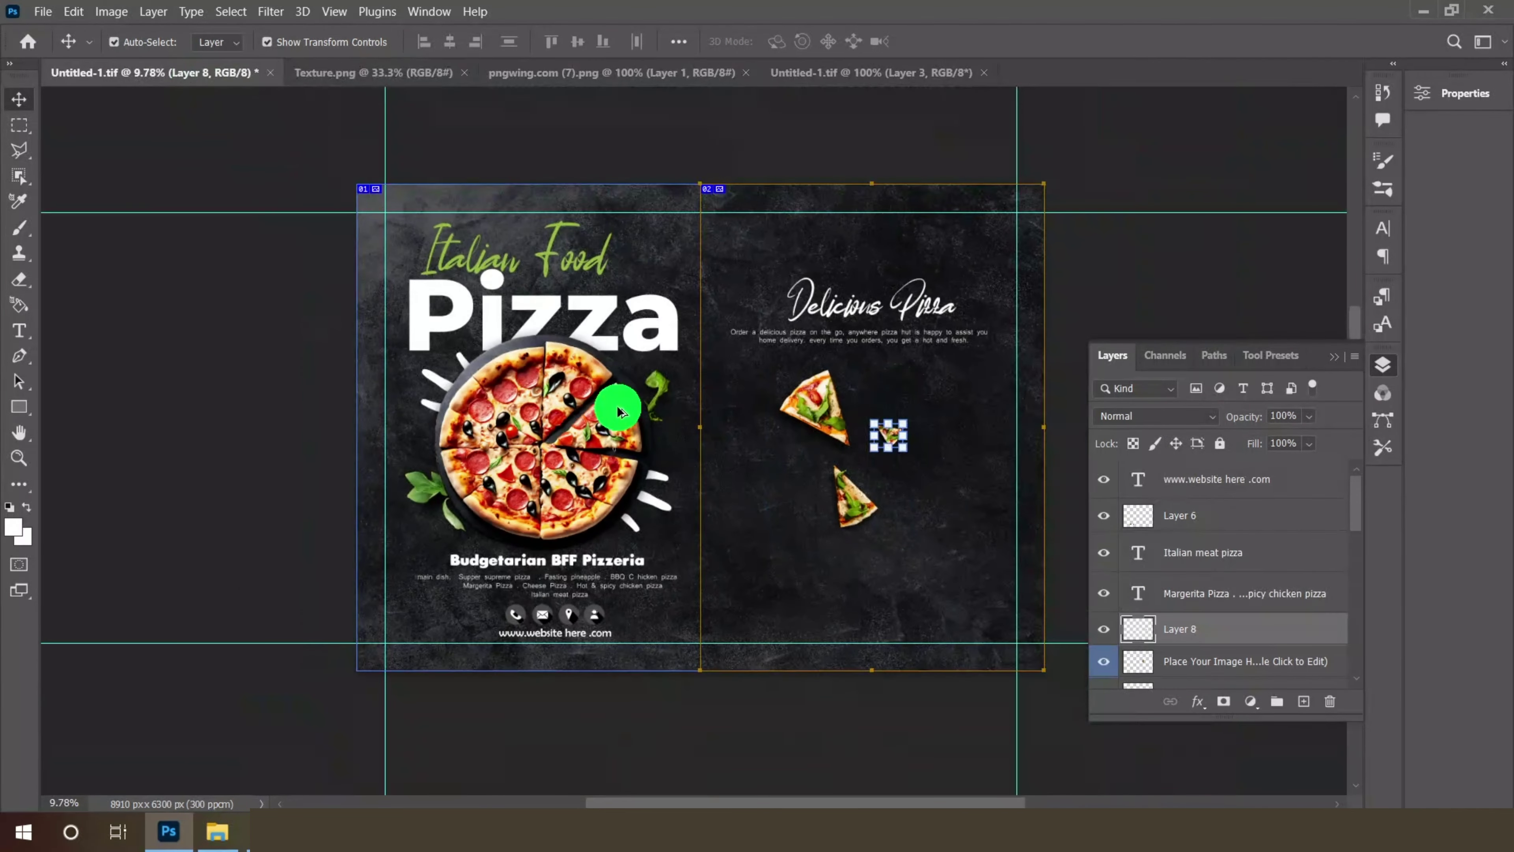
{"action": "scroll", "coordinate": [1012, 478], "scroll_direction": "up", "scroll_amount": 1}
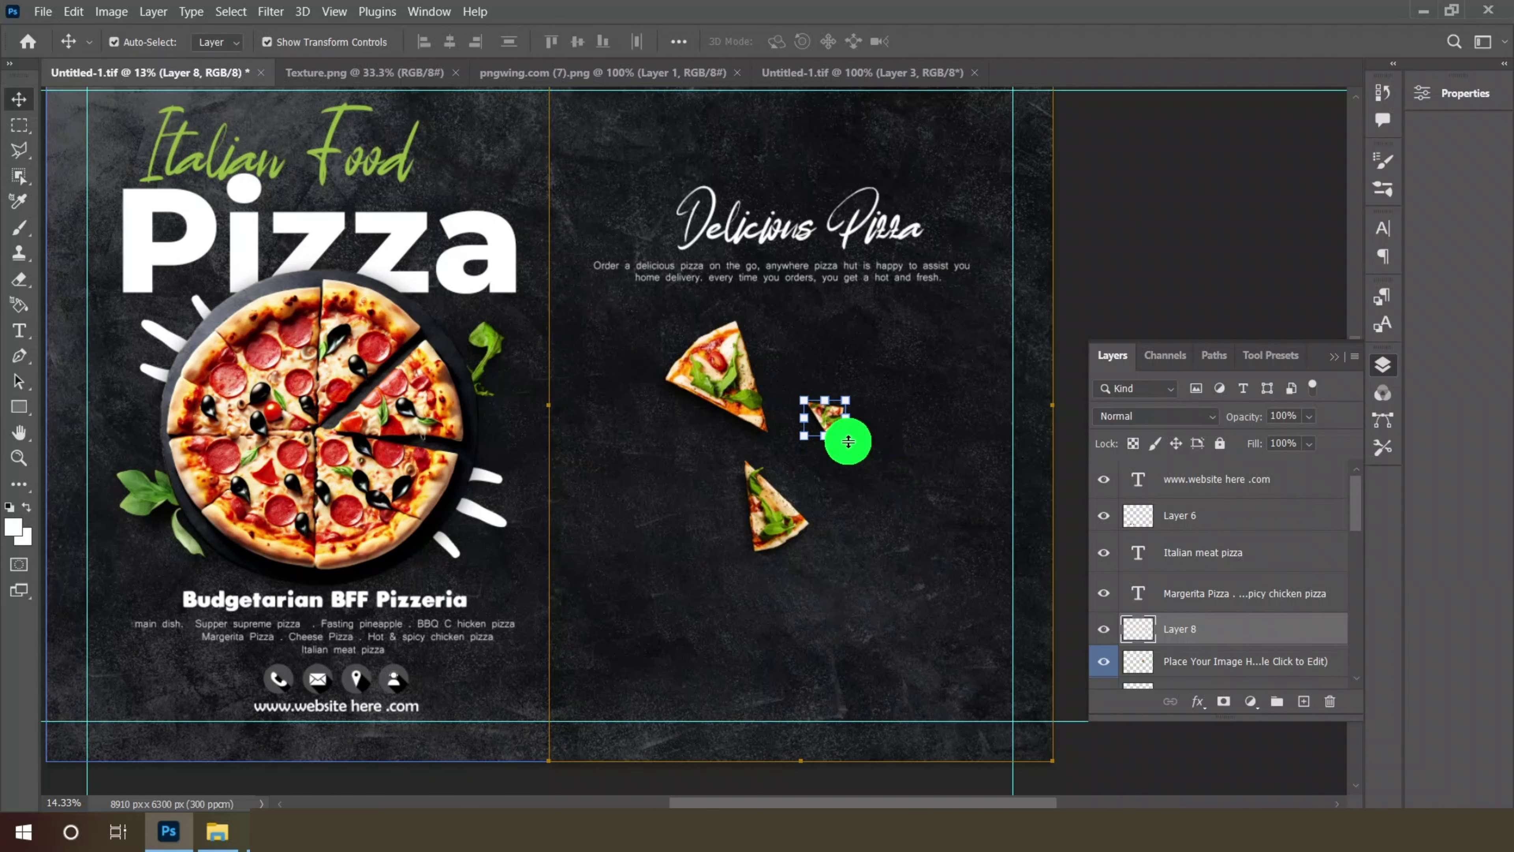
{"action": "scroll", "coordinate": [849, 440], "scroll_direction": "up", "scroll_amount": 1}
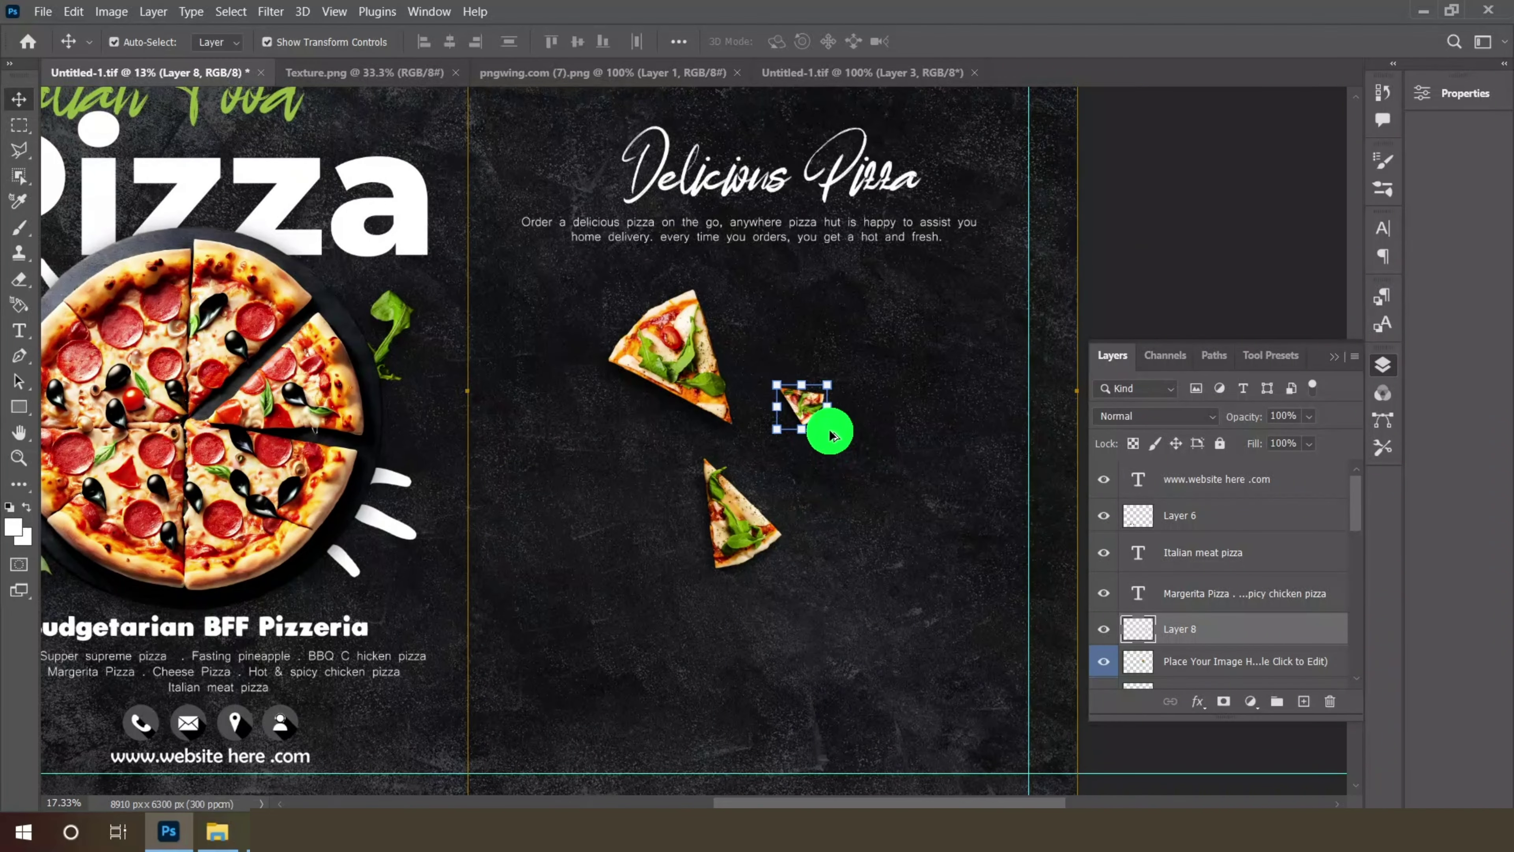
{"action": "scroll", "coordinate": [871, 471], "scroll_direction": "up", "scroll_amount": 2}
{"action": "left_click_drag", "start_coordinate": [812, 417], "coordinate": [909, 502]}
{"action": "left_click_drag", "start_coordinate": [787, 385], "coordinate": [882, 453]}
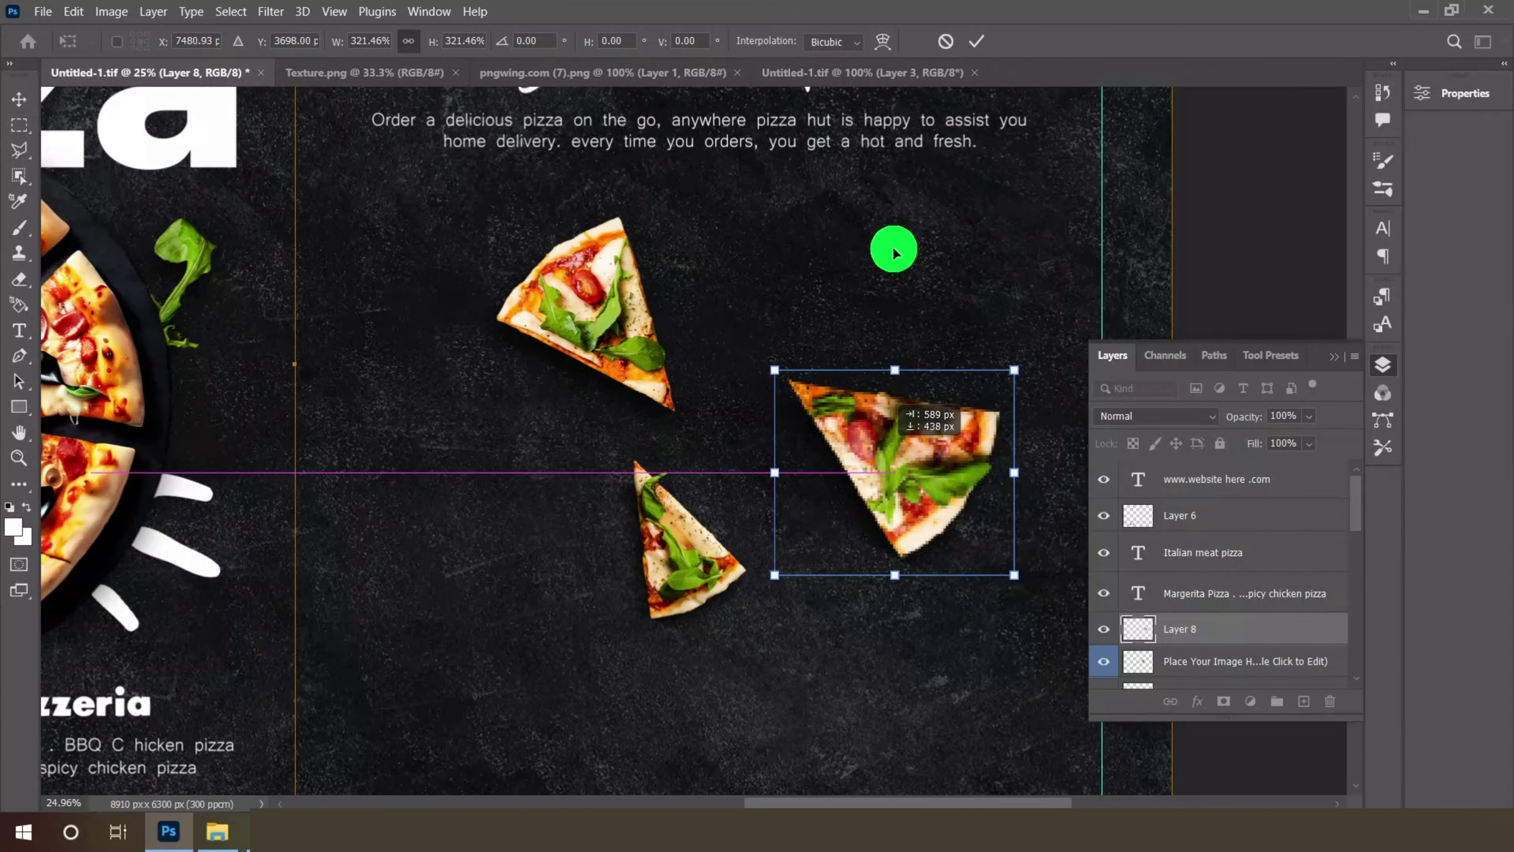
{"action": "left_click", "coordinate": [976, 41]}
- Scale up the small lower pizza slice (Layer 7) and nudge it right
{"action": "left_click", "coordinate": [677, 471]}
{"action": "scroll", "coordinate": [673, 338], "scroll_direction": "down", "scroll_amount": 3}
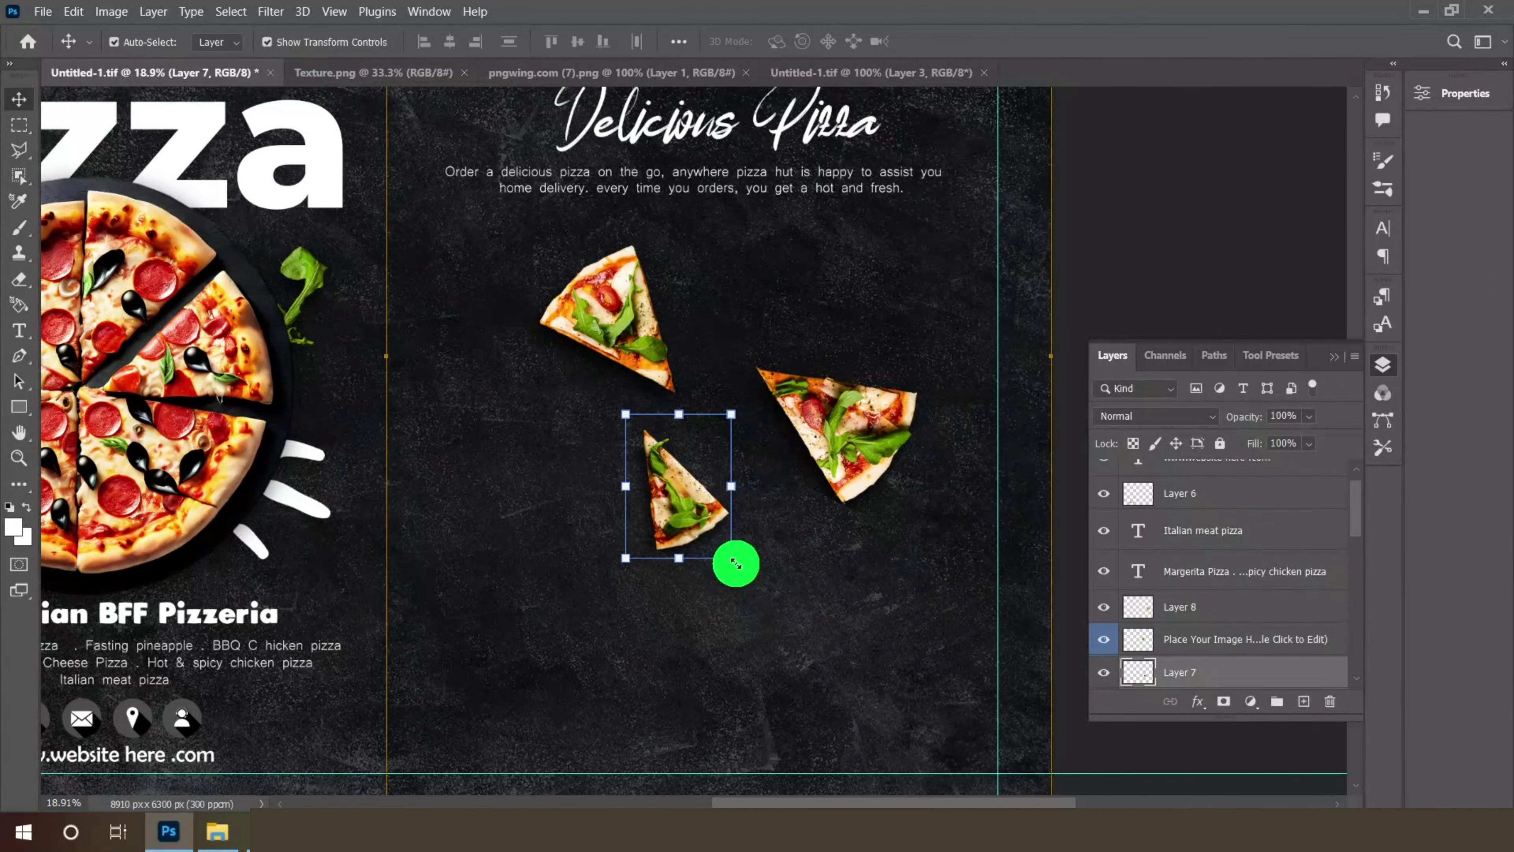
{"action": "left_click_drag", "start_coordinate": [756, 574], "coordinate": [780, 591]}
{"action": "left_click_drag", "start_coordinate": [667, 487], "coordinate": [690, 501]}
{"action": "left_click", "coordinate": [980, 43]}
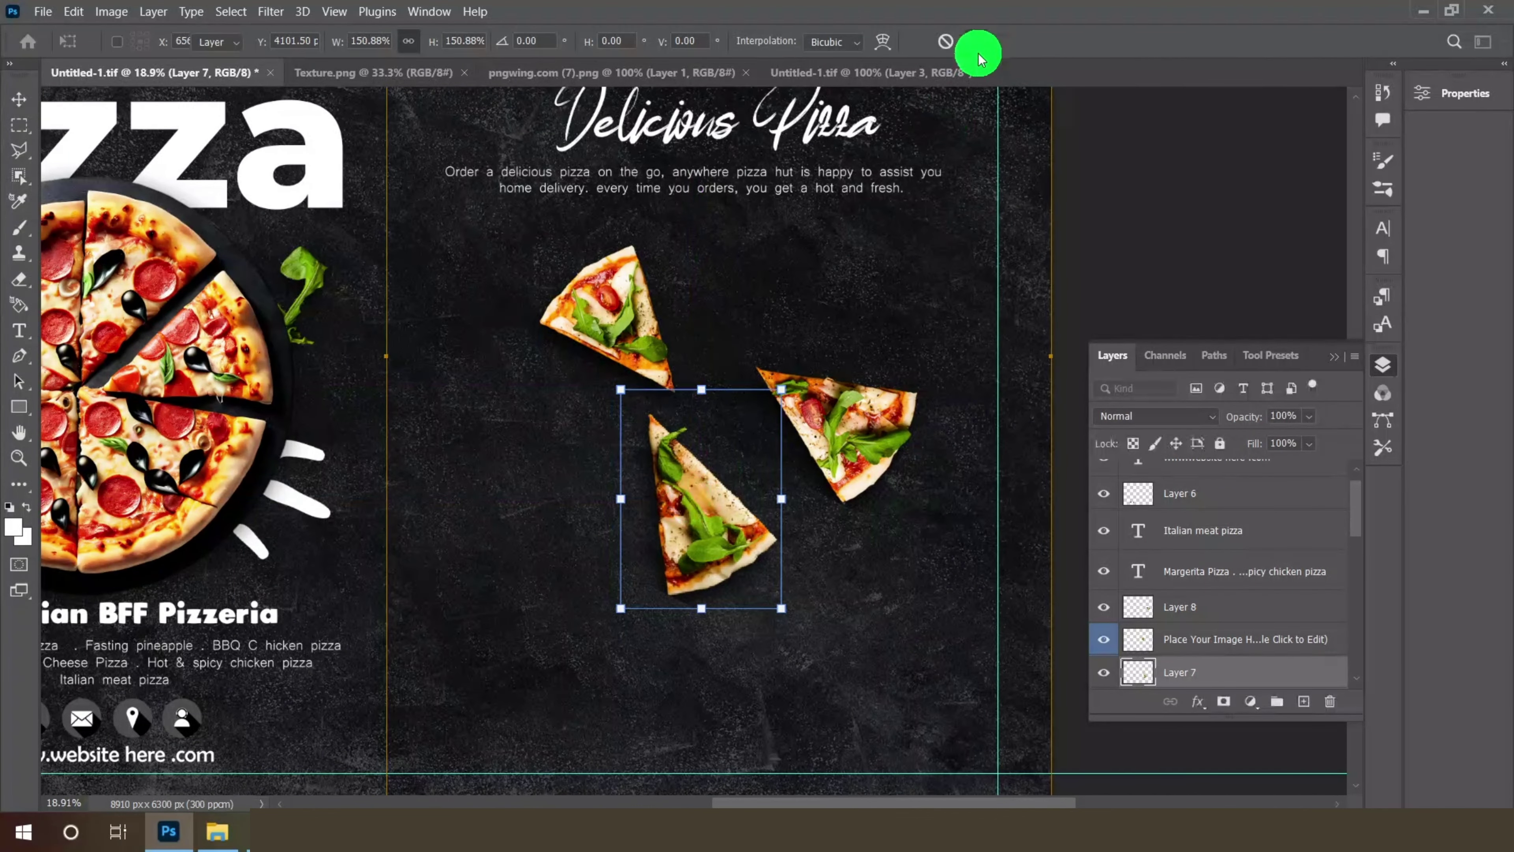
- Raise the right slice, then select the top-left cherry tomato in the pizza-slices image
{"action": "left_click_drag", "start_coordinate": [878, 422], "coordinate": [882, 377]}
{"action": "left_click", "coordinate": [870, 73]}
{"action": "left_click", "coordinate": [485, 187]}
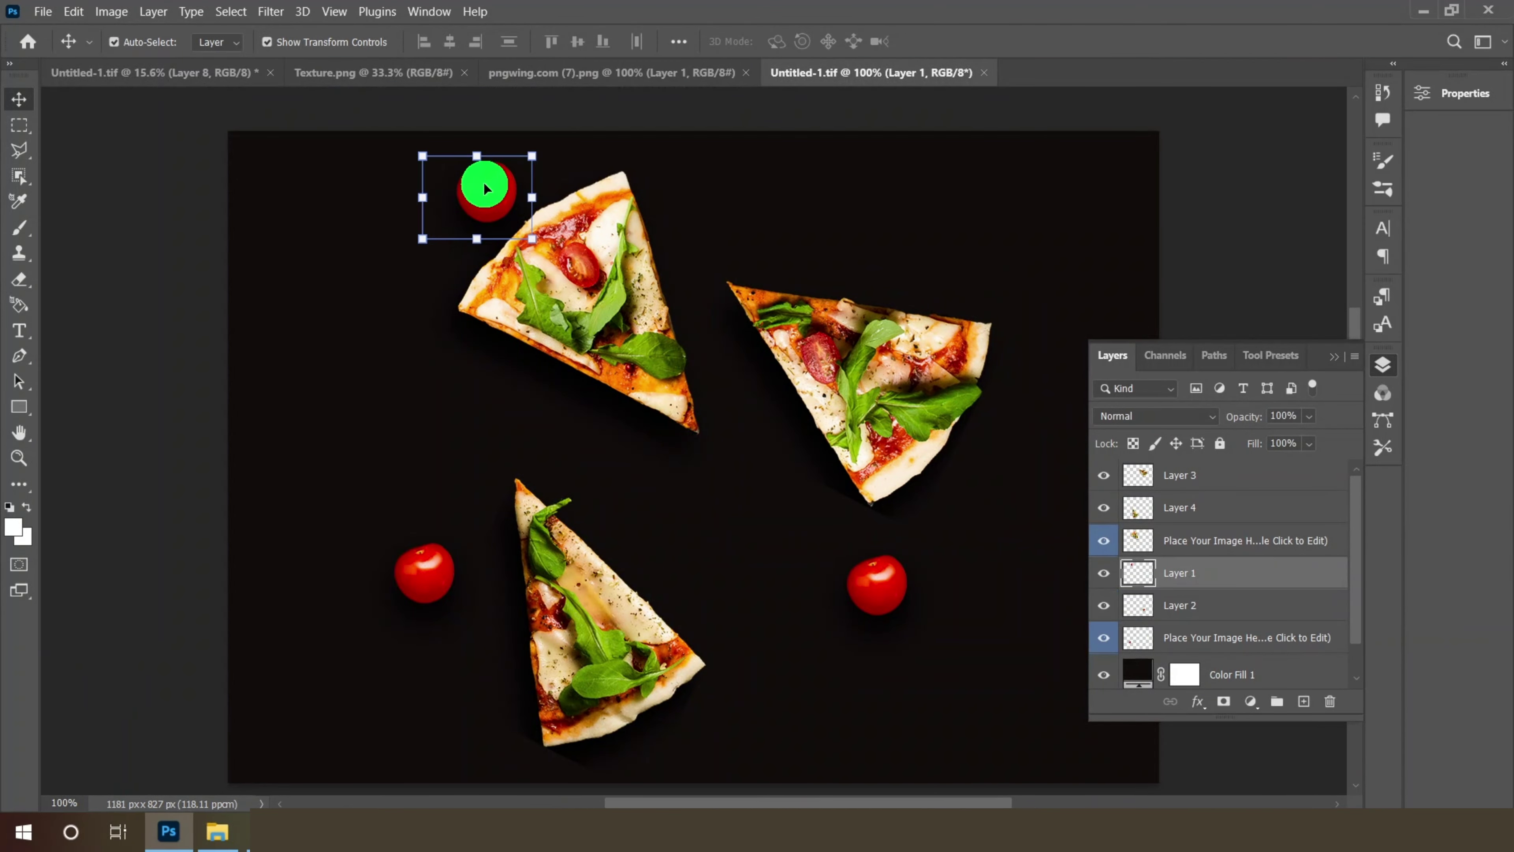
- Bring the cherry tomato onto the menu's right page and enlarge it
{"action": "left_click_drag", "start_coordinate": [486, 189], "coordinate": [556, 340]}
{"action": "left_click_drag", "start_coordinate": [884, 306], "coordinate": [884, 308]}
{"action": "scroll", "coordinate": [876, 320], "scroll_direction": "up", "scroll_amount": 1}
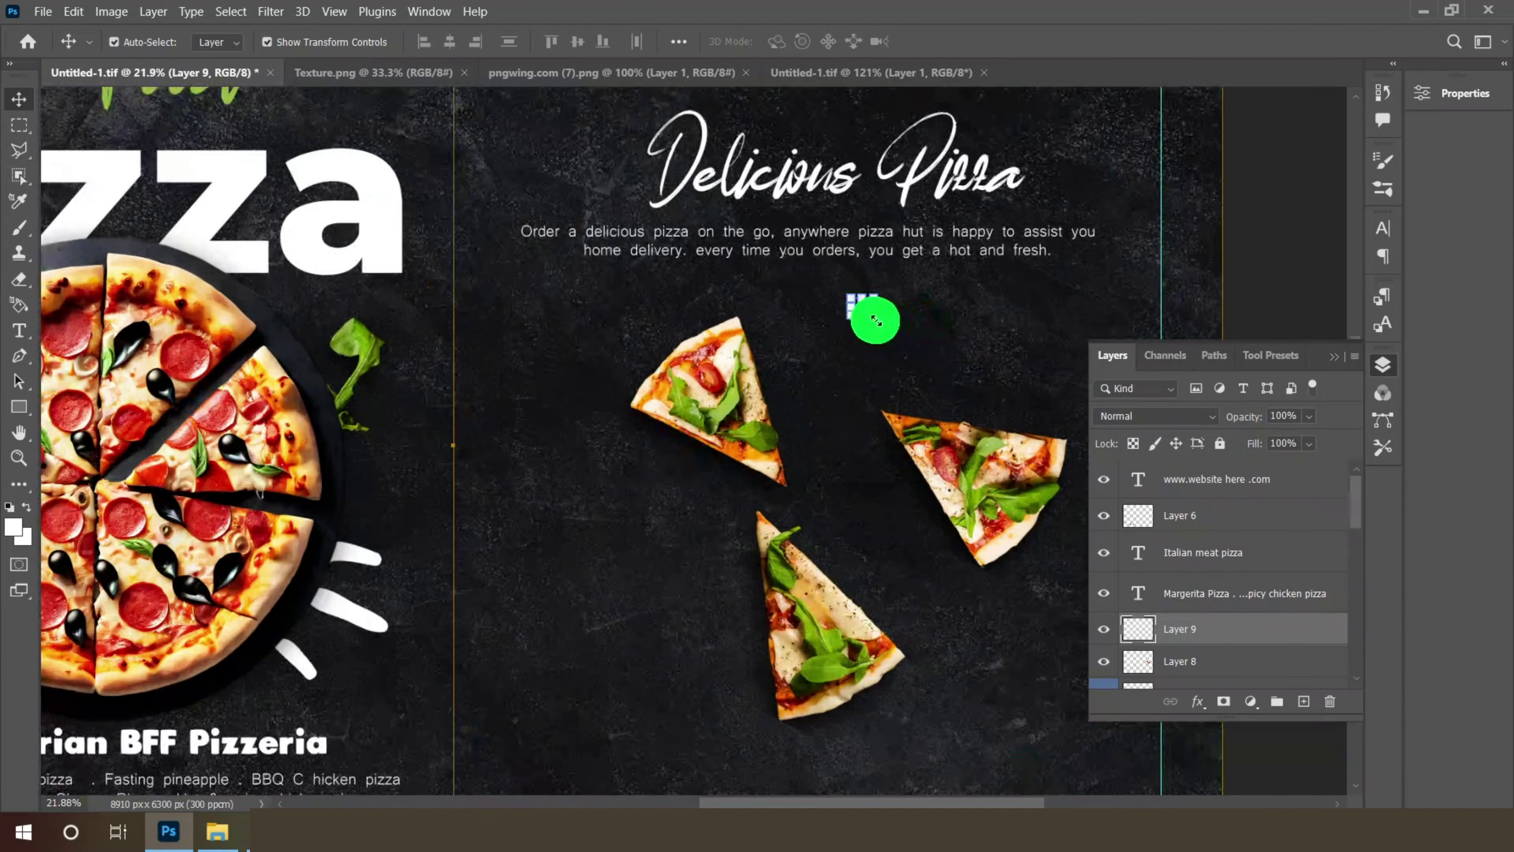
{"action": "key", "text": "ctrl+t"}
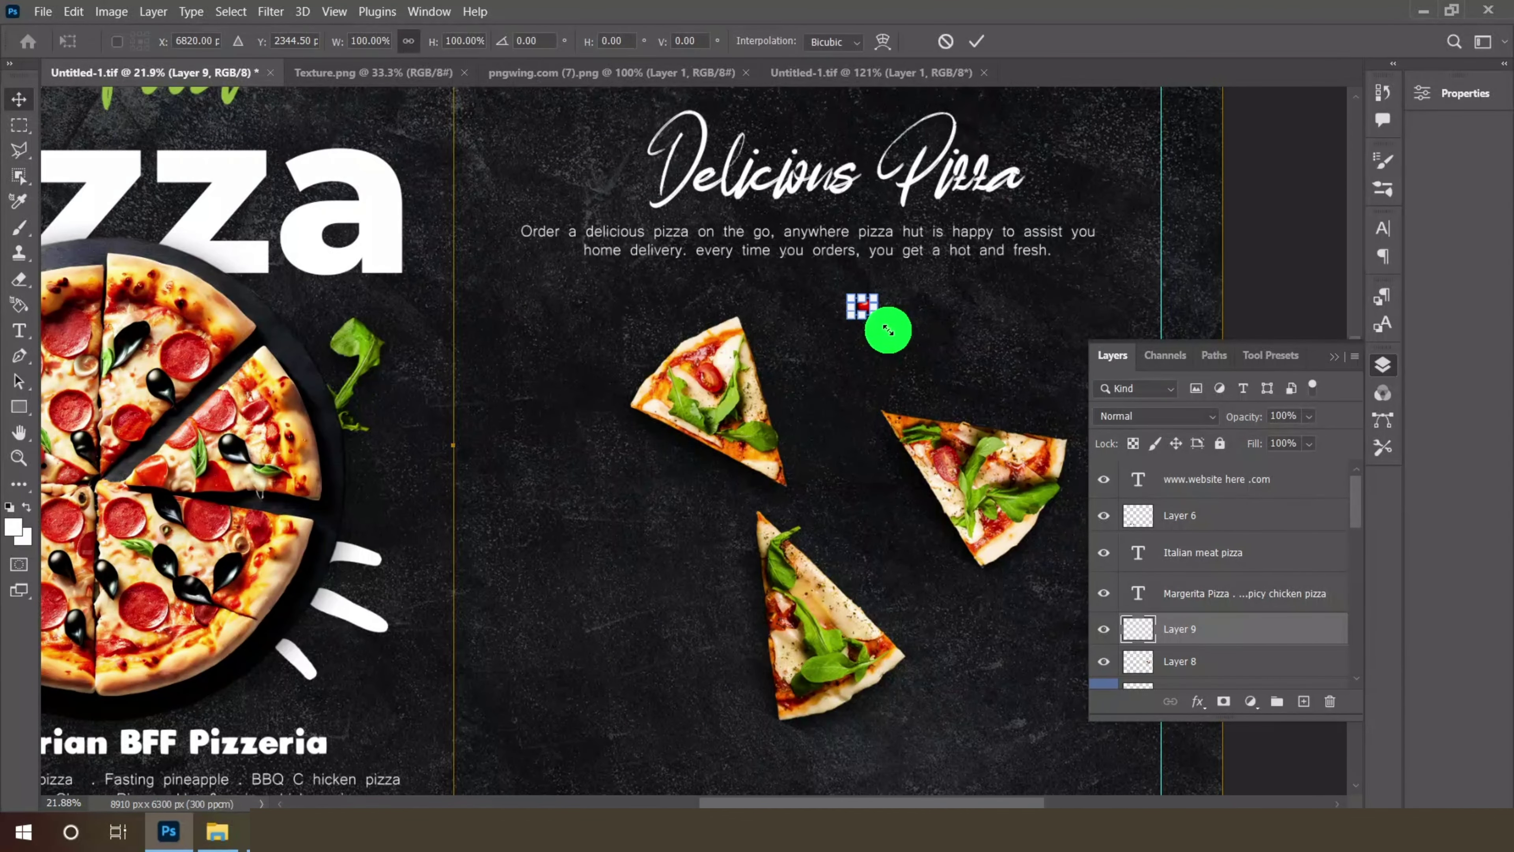
{"action": "mouse_move", "coordinate": [891, 332]}
{"action": "left_mouse_down"}
{"action": "mouse_move", "coordinate": [902, 342]}
{"action": "mouse_move", "coordinate": [866, 339]}
{"action": "left_mouse_up"}
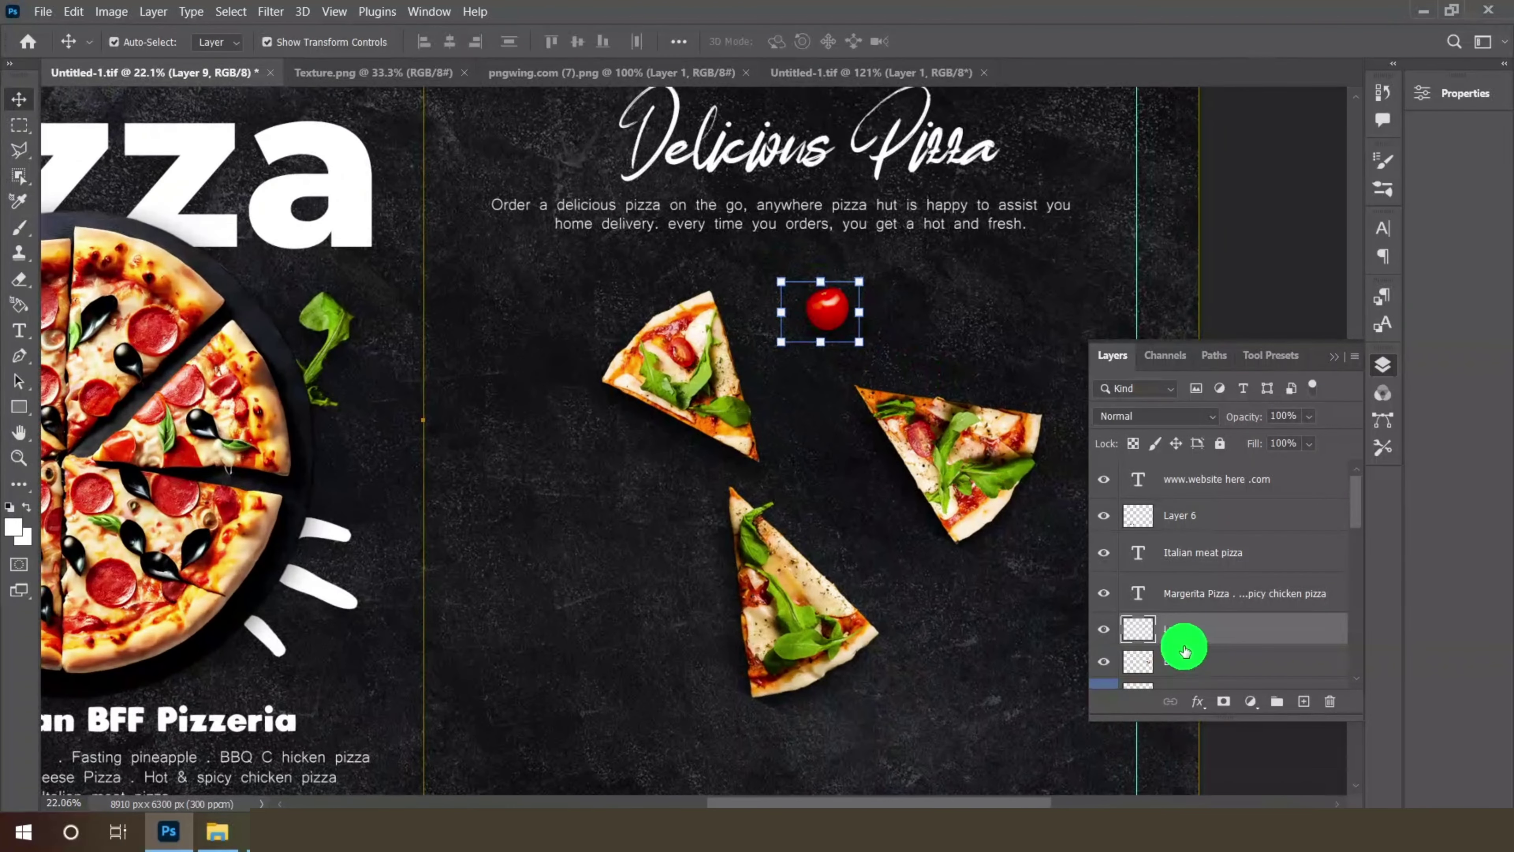
- Duplicate the tomato layer and place the copy left of the slices
{"action": "right_click", "coordinate": [1217, 640]}
{"action": "left_click", "coordinate": [1283, 88]}
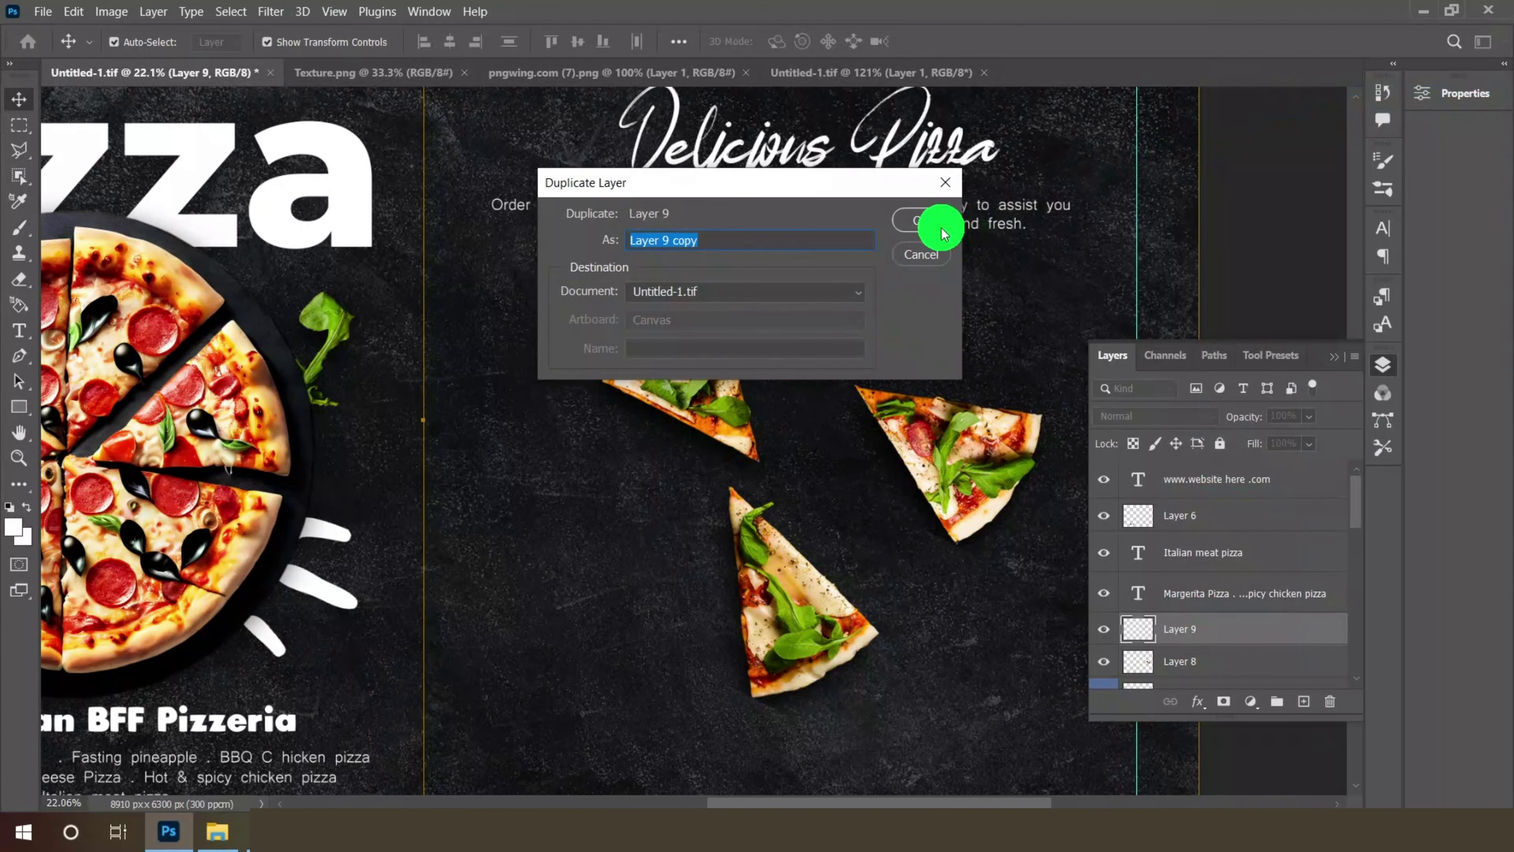
{"action": "left_click", "coordinate": [929, 215]}
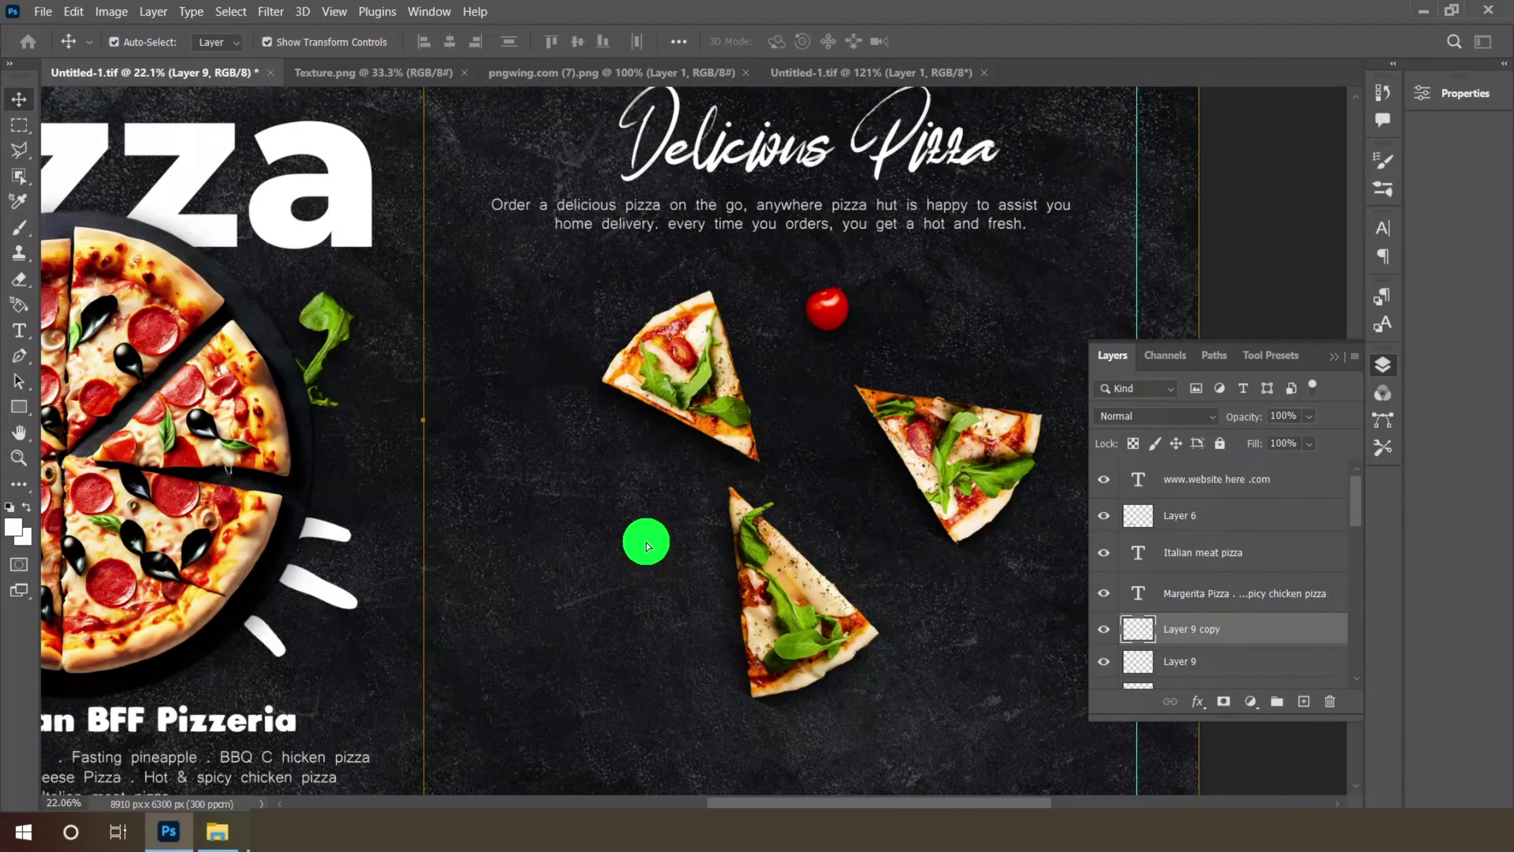
{"action": "left_click", "coordinate": [648, 546]}
- Duplicate the tomato again and move the second copy to the lower right
{"action": "right_click", "coordinate": [1228, 629]}
{"action": "left_click", "coordinate": [1302, 91]}
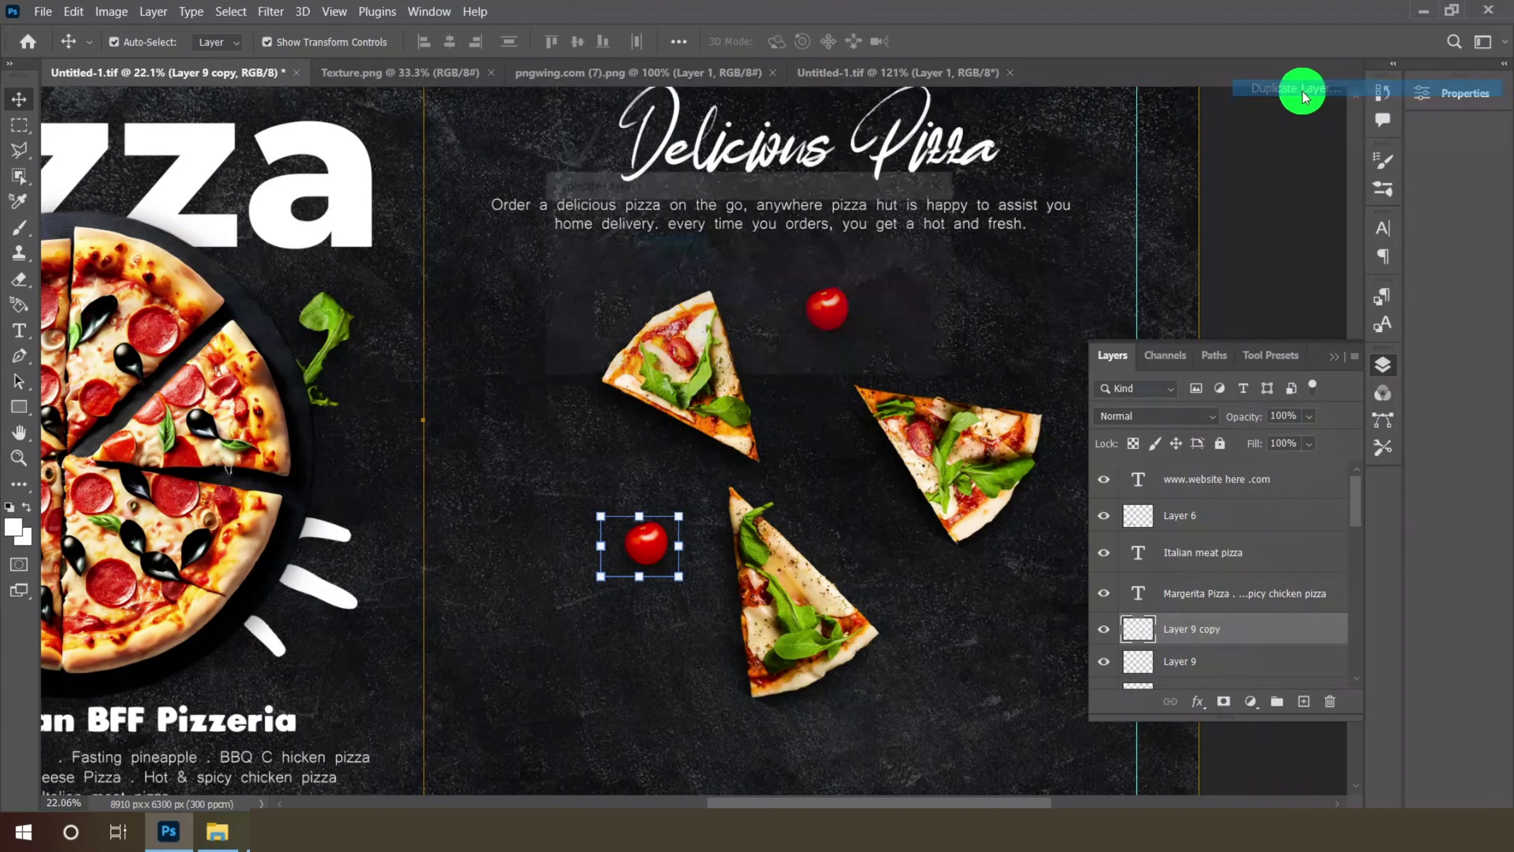
{"action": "left_click", "coordinate": [921, 220]}
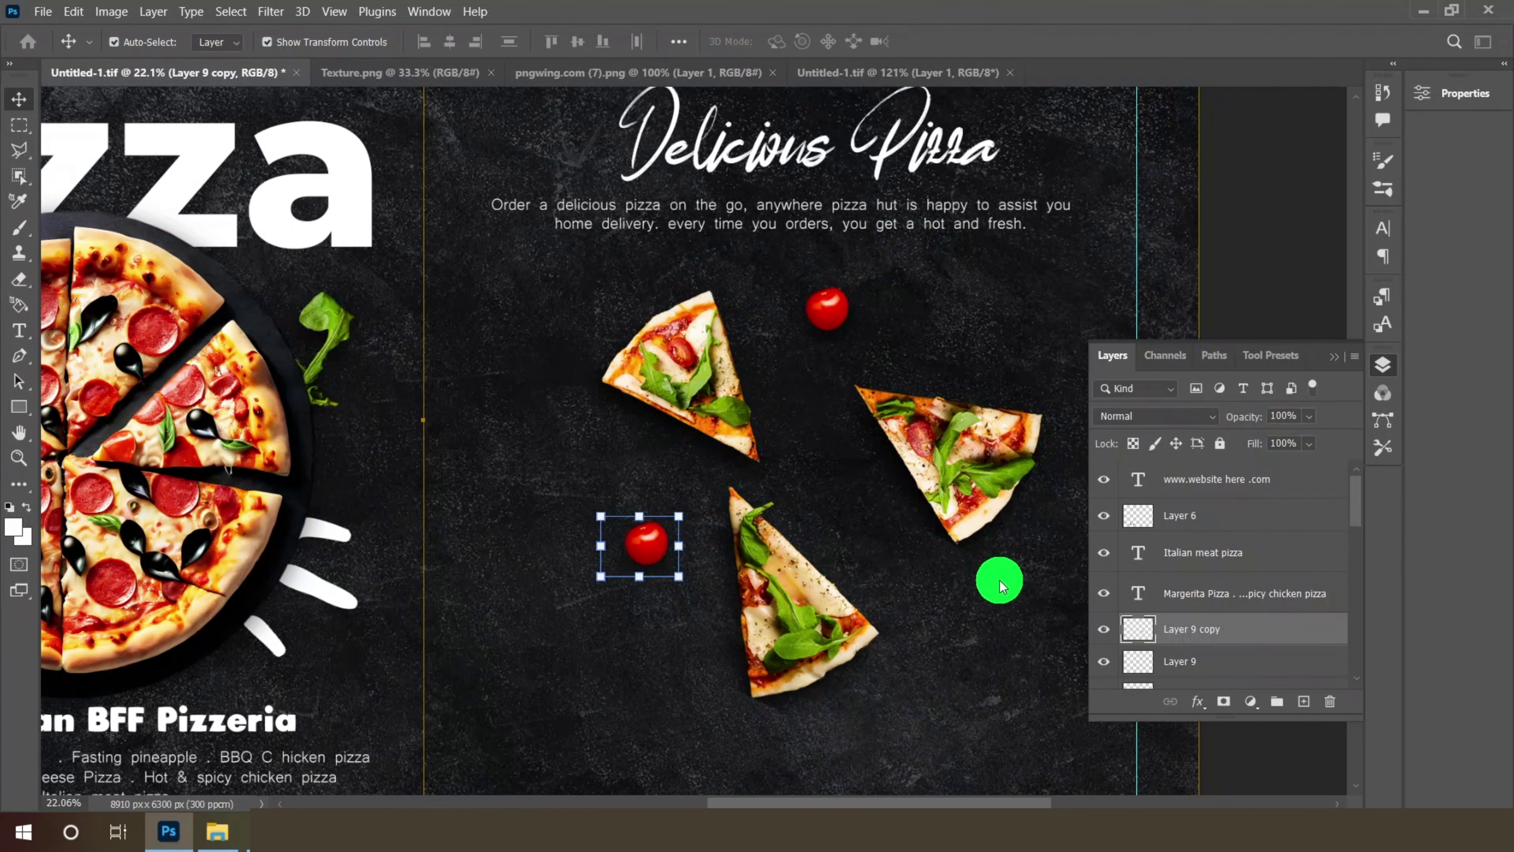
{"action": "left_click_drag", "start_coordinate": [1000, 581], "coordinate": [977, 612]}
{"action": "scroll", "coordinate": [771, 416], "scroll_direction": "down", "scroll_amount": 5}
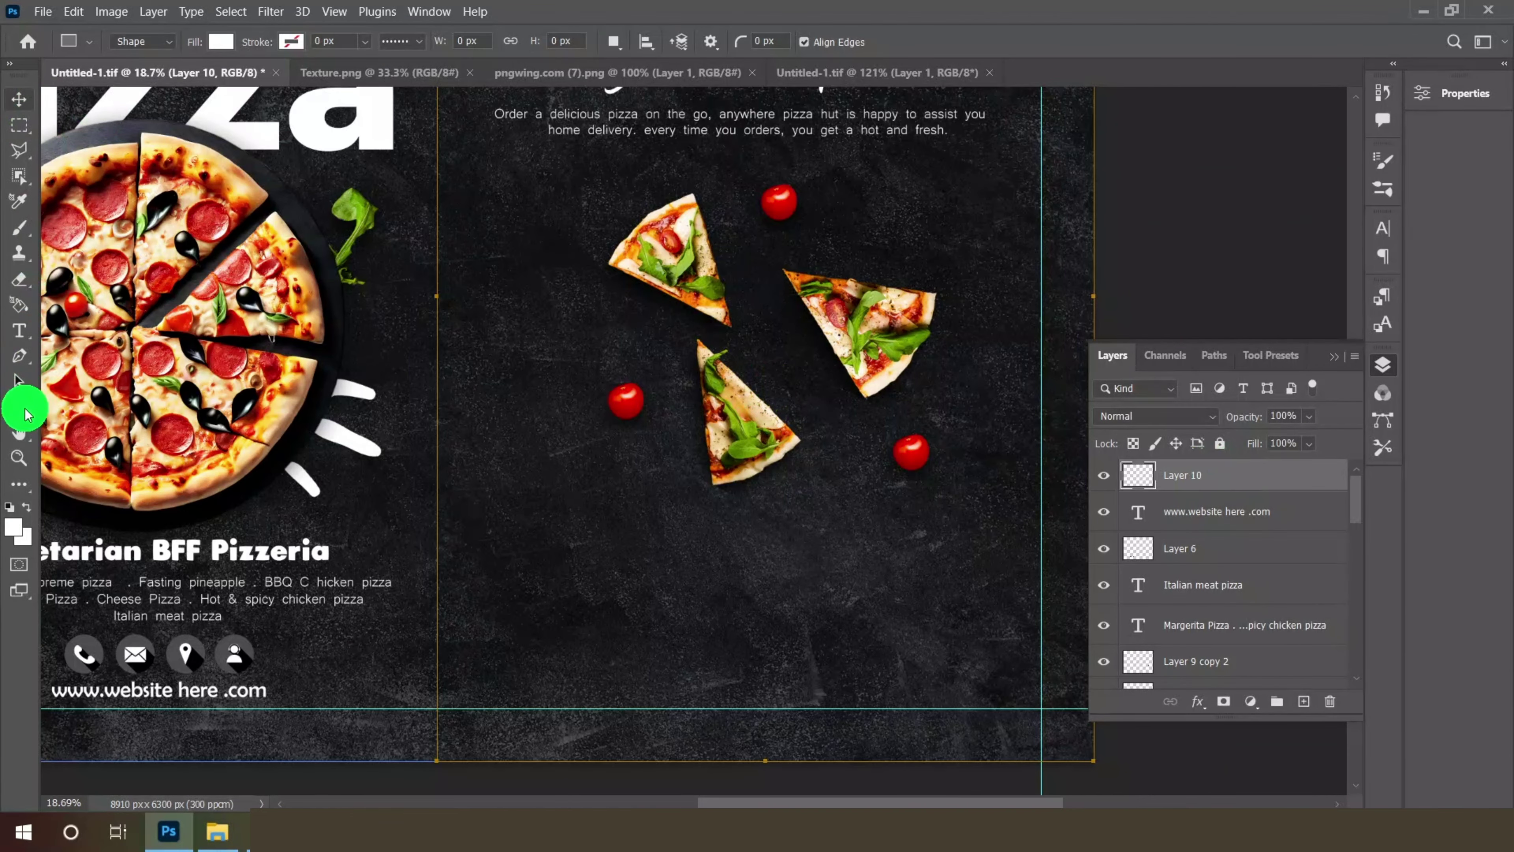
- Draw the spiky burst custom shape from the naderbella set at the page's lower left
{"action": "right_click", "coordinate": [24, 412]}
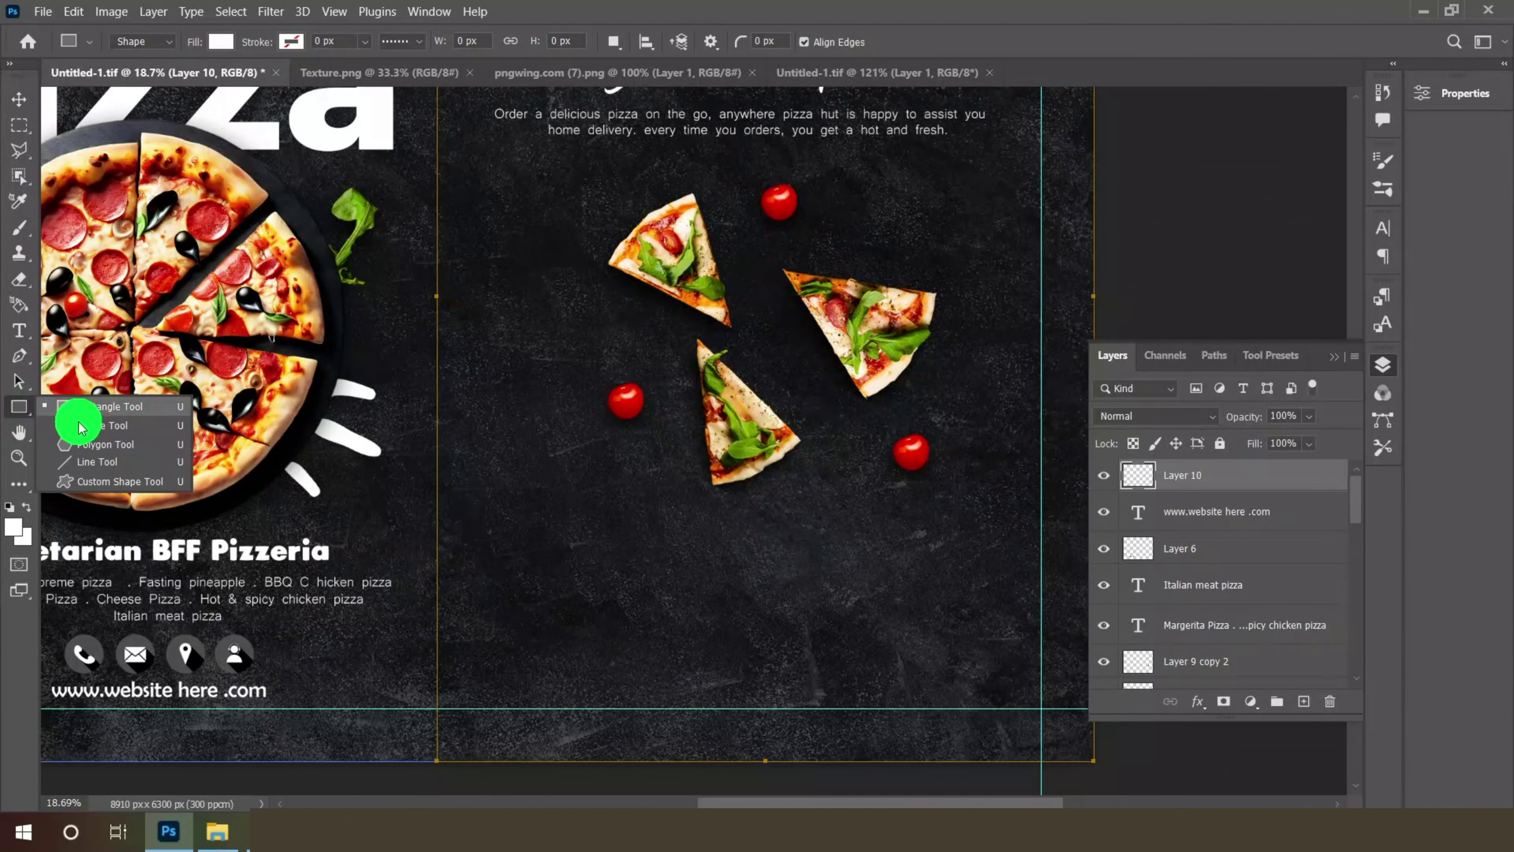
{"action": "left_click", "coordinate": [113, 481]}
{"action": "left_click", "coordinate": [799, 42]}
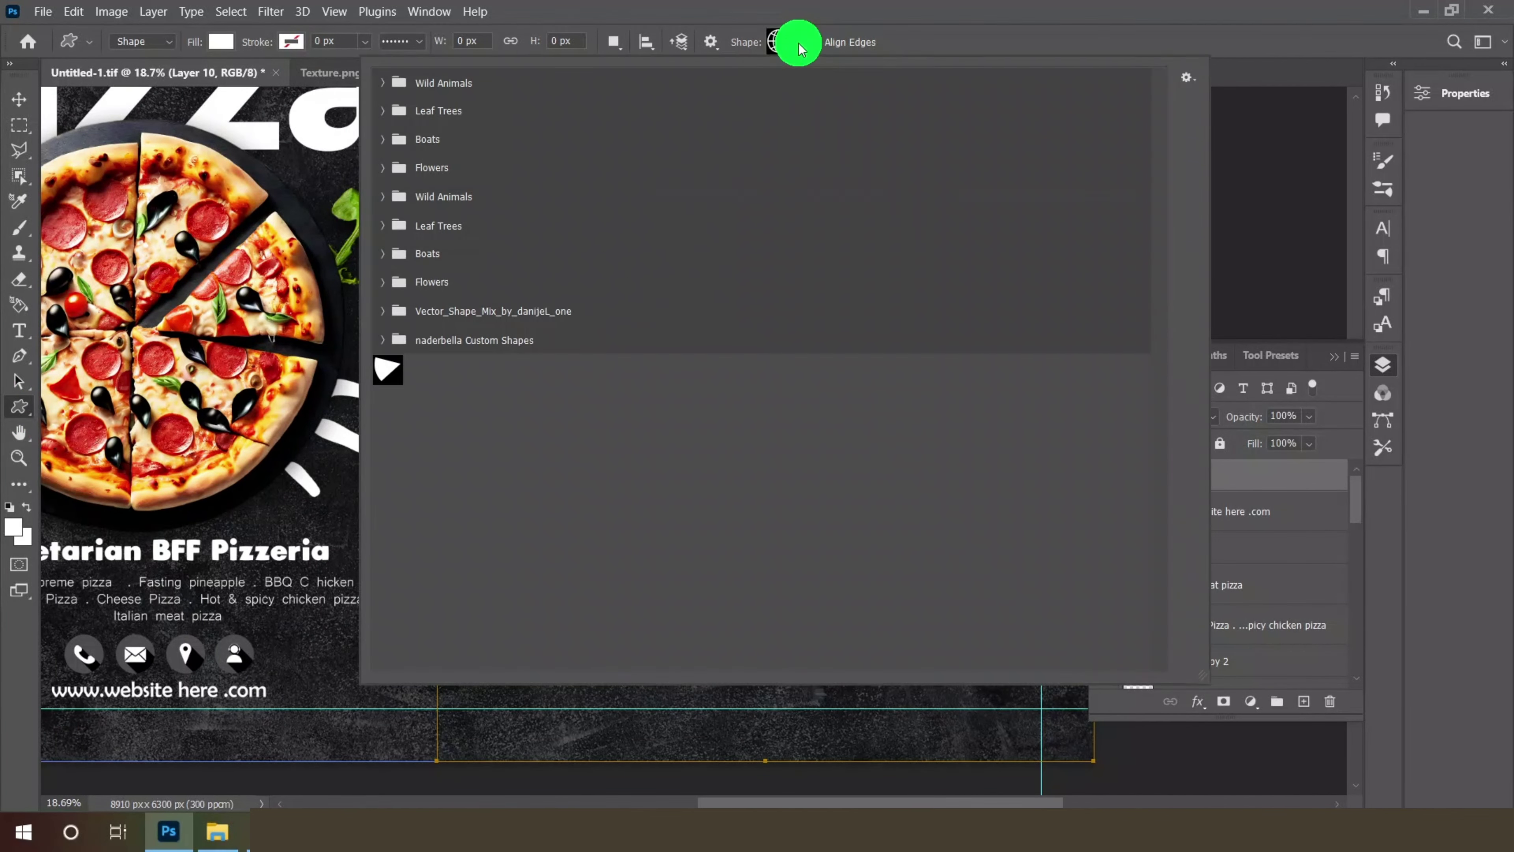
{"action": "left_click", "coordinate": [382, 344]}
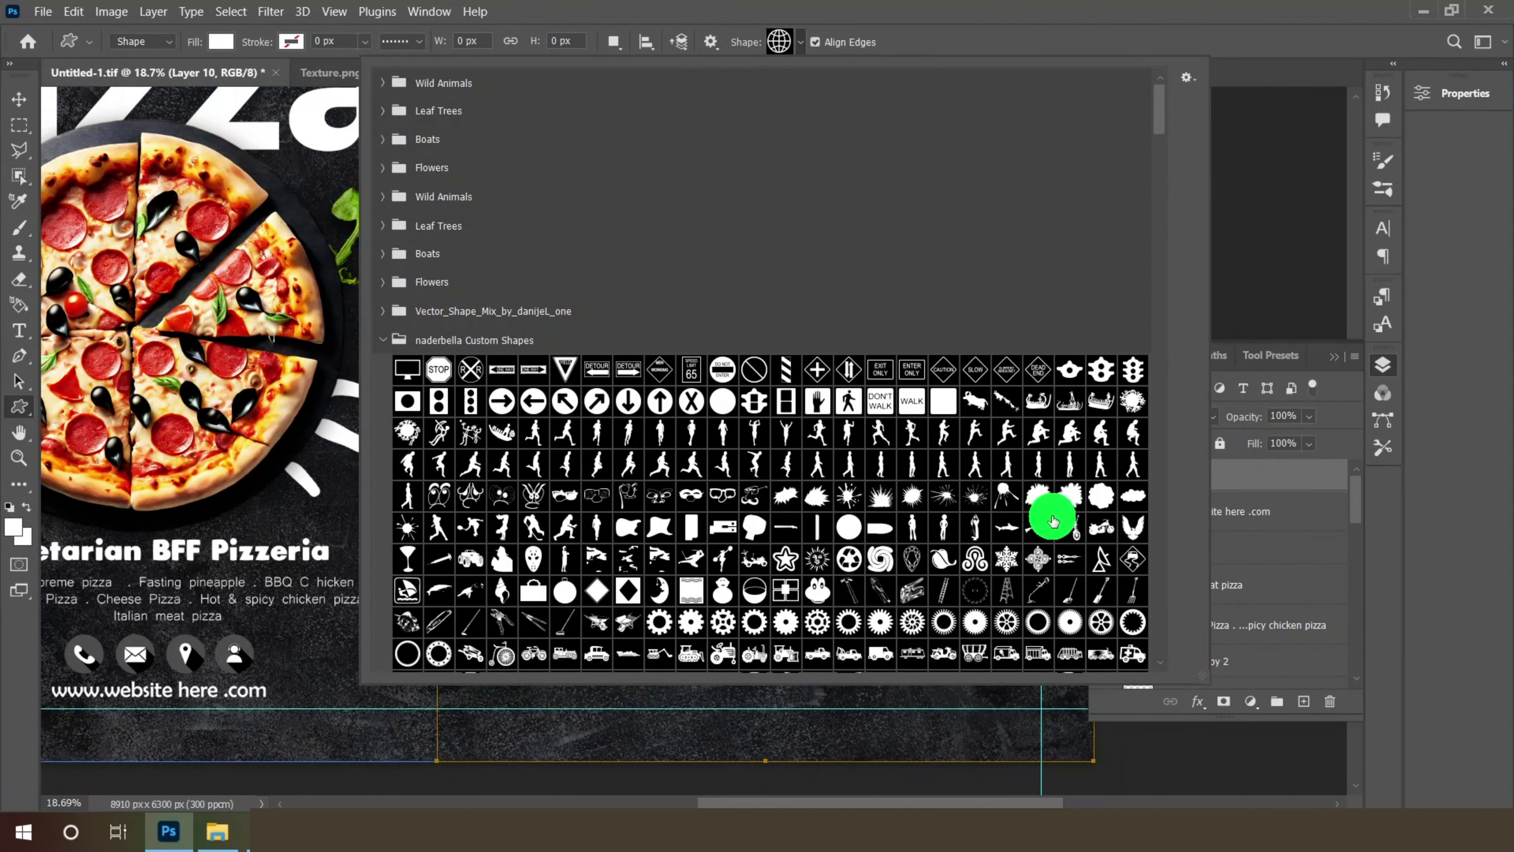
{"action": "left_click", "coordinate": [889, 499]}
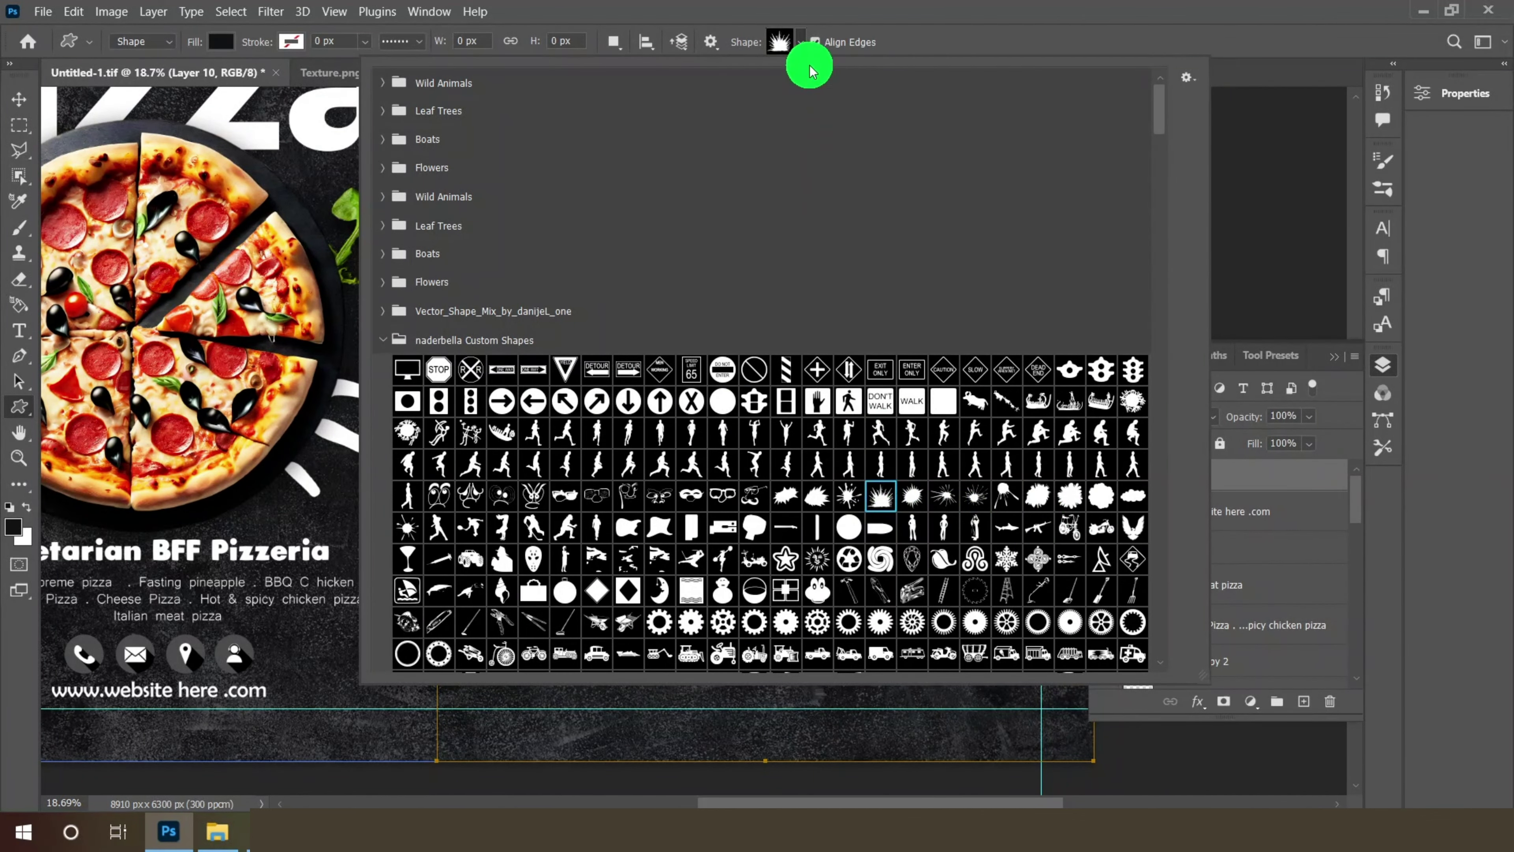
{"action": "left_click", "coordinate": [802, 51]}
{"action": "left_click_drag", "start_coordinate": [470, 507], "coordinate": [587, 587]}
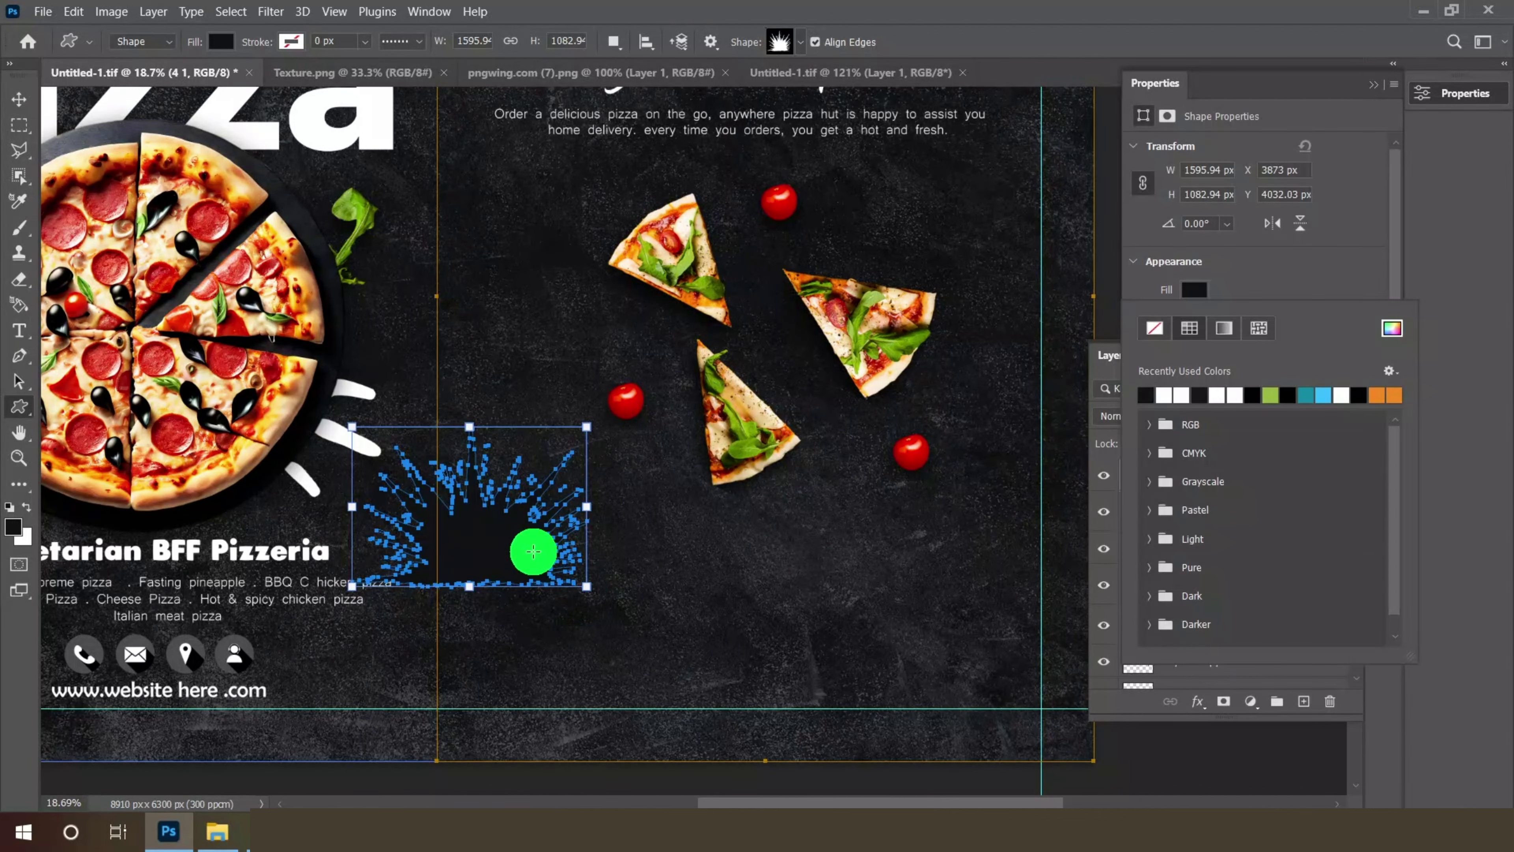
- Fill the burst shape with white
{"action": "left_click", "coordinate": [1194, 292]}
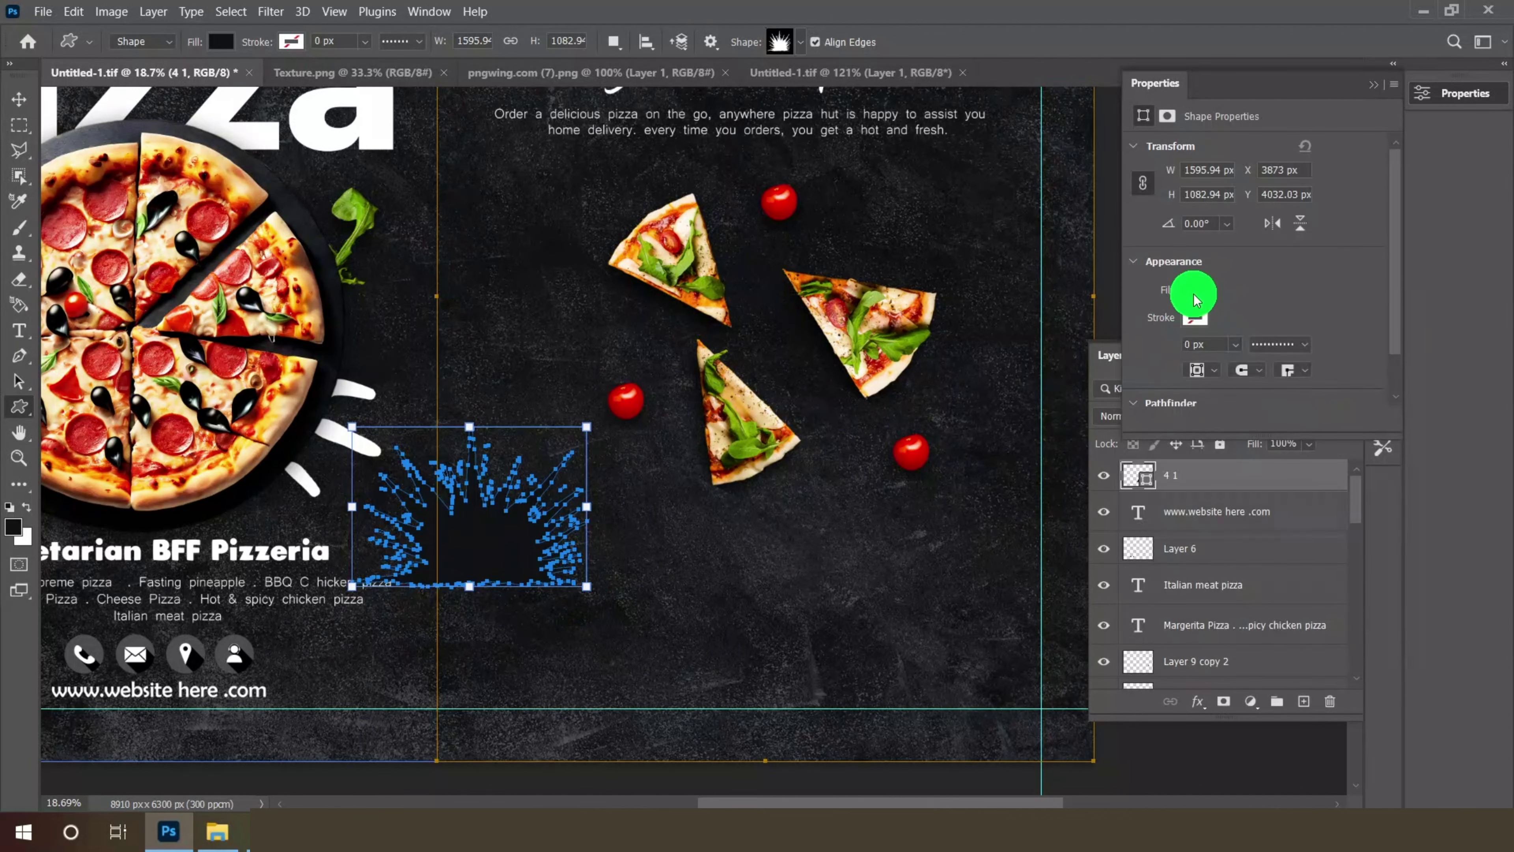
{"action": "left_click", "coordinate": [1194, 292]}
{"action": "left_click", "coordinate": [1167, 394]}
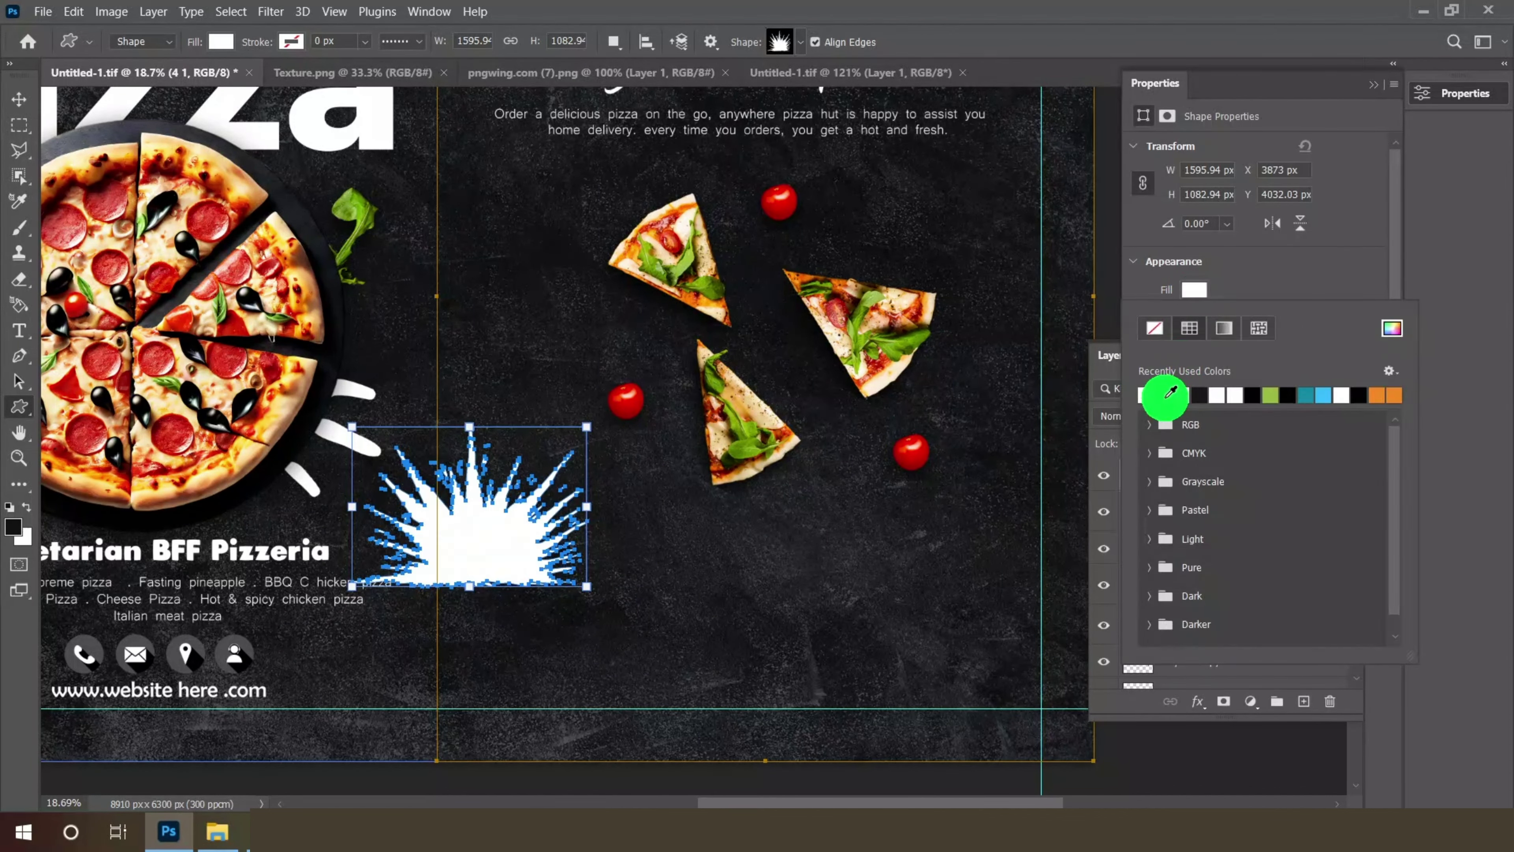
- Move the white splash right and up, and enlarge it
{"action": "left_click", "coordinate": [19, 100]}
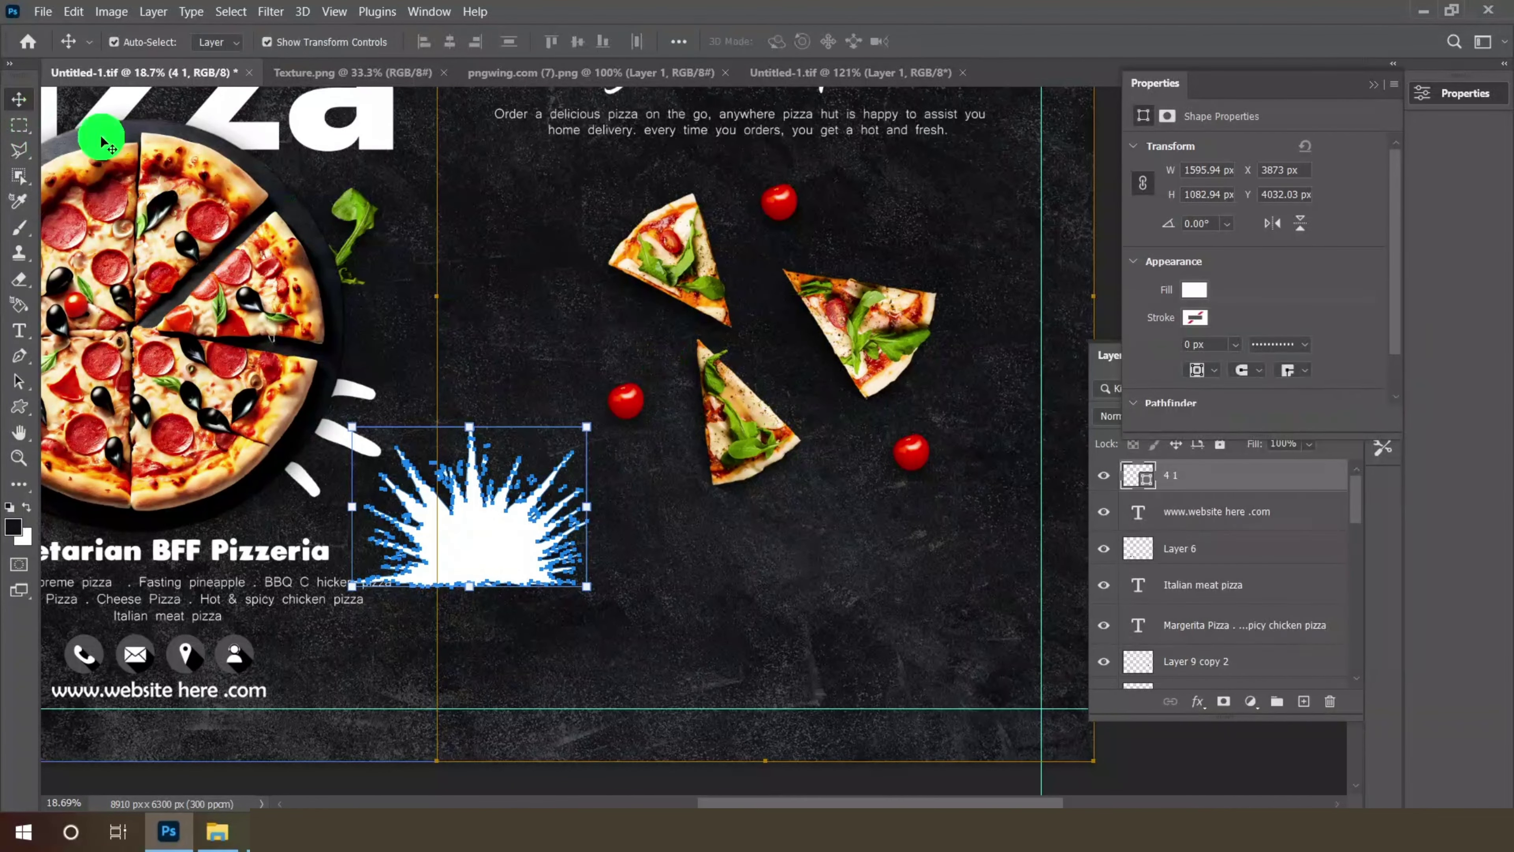
{"action": "key", "text": "ctrl+t"}
{"action": "left_click_drag", "start_coordinate": [428, 532], "coordinate": [516, 514]}
{"action": "left_click_drag", "start_coordinate": [671, 572], "coordinate": [686, 590]}
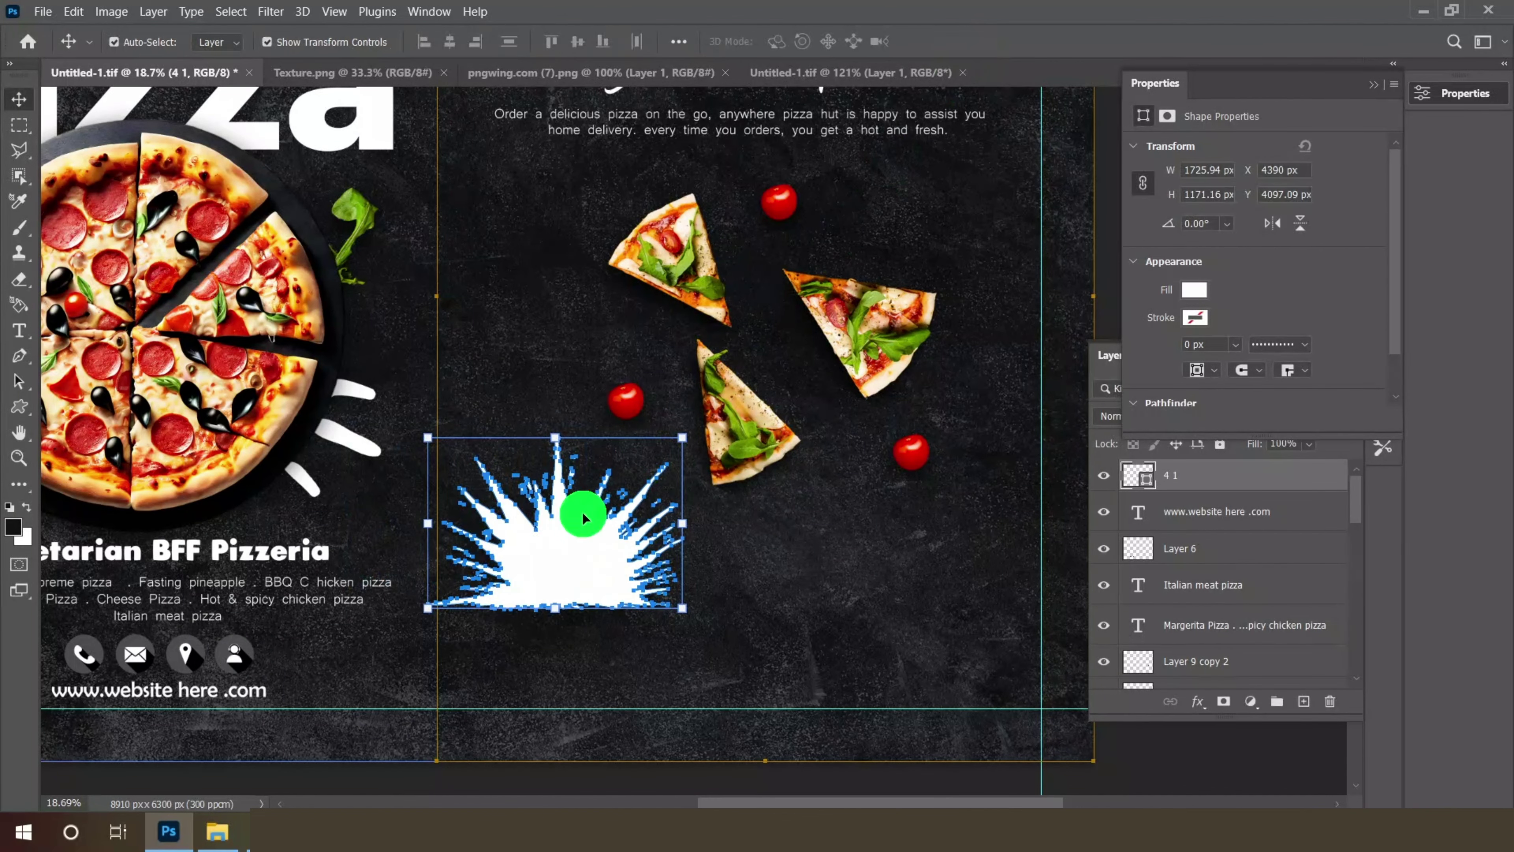
{"action": "left_click", "coordinate": [19, 331]}
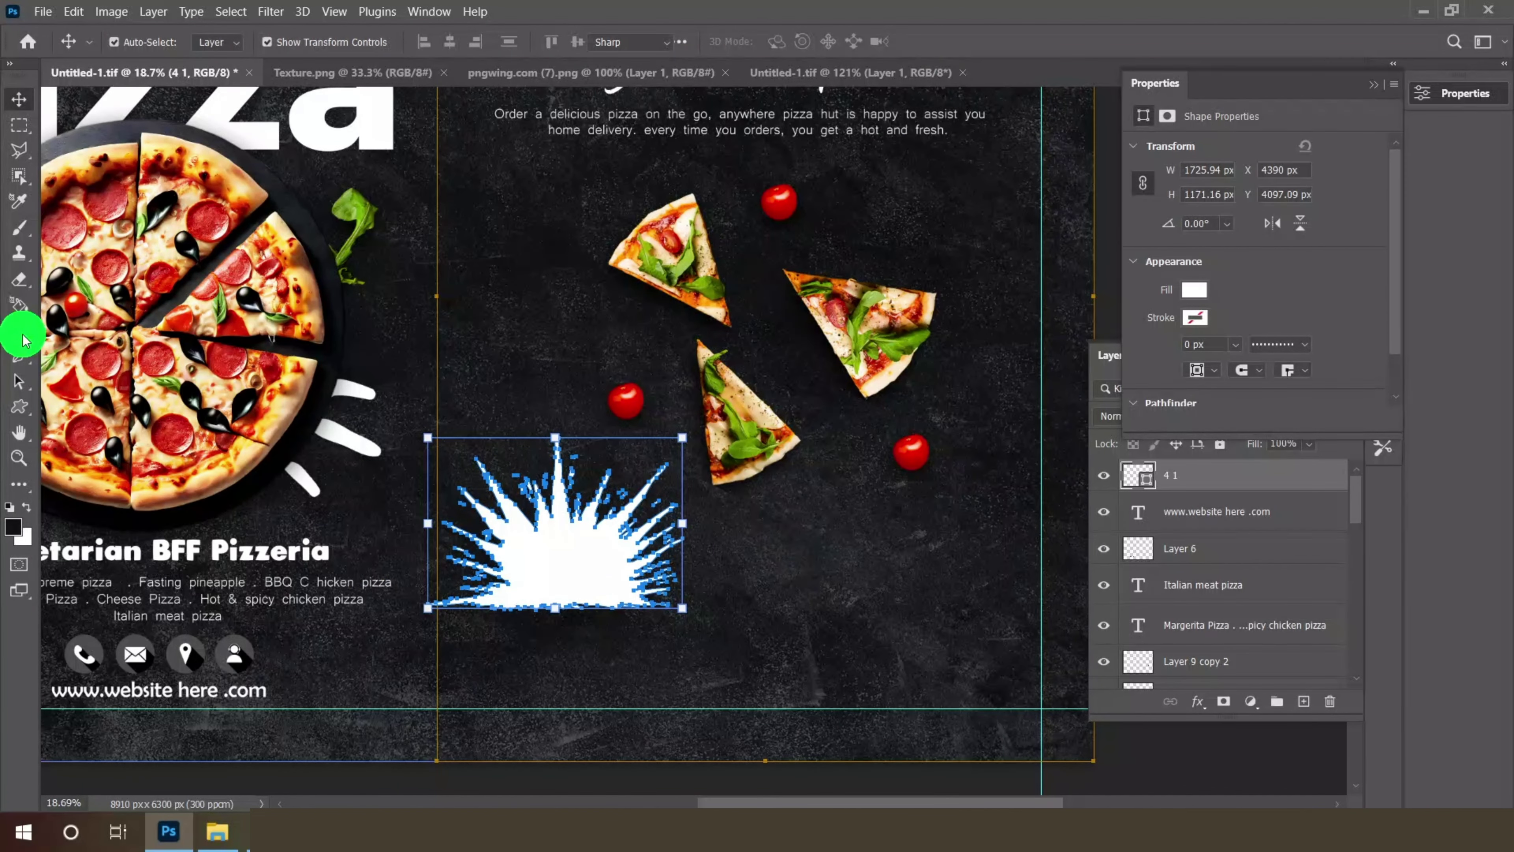
- Add number text beside the splash and set the 30 text to 30 pt
{"action": "left_click", "coordinate": [785, 610]}
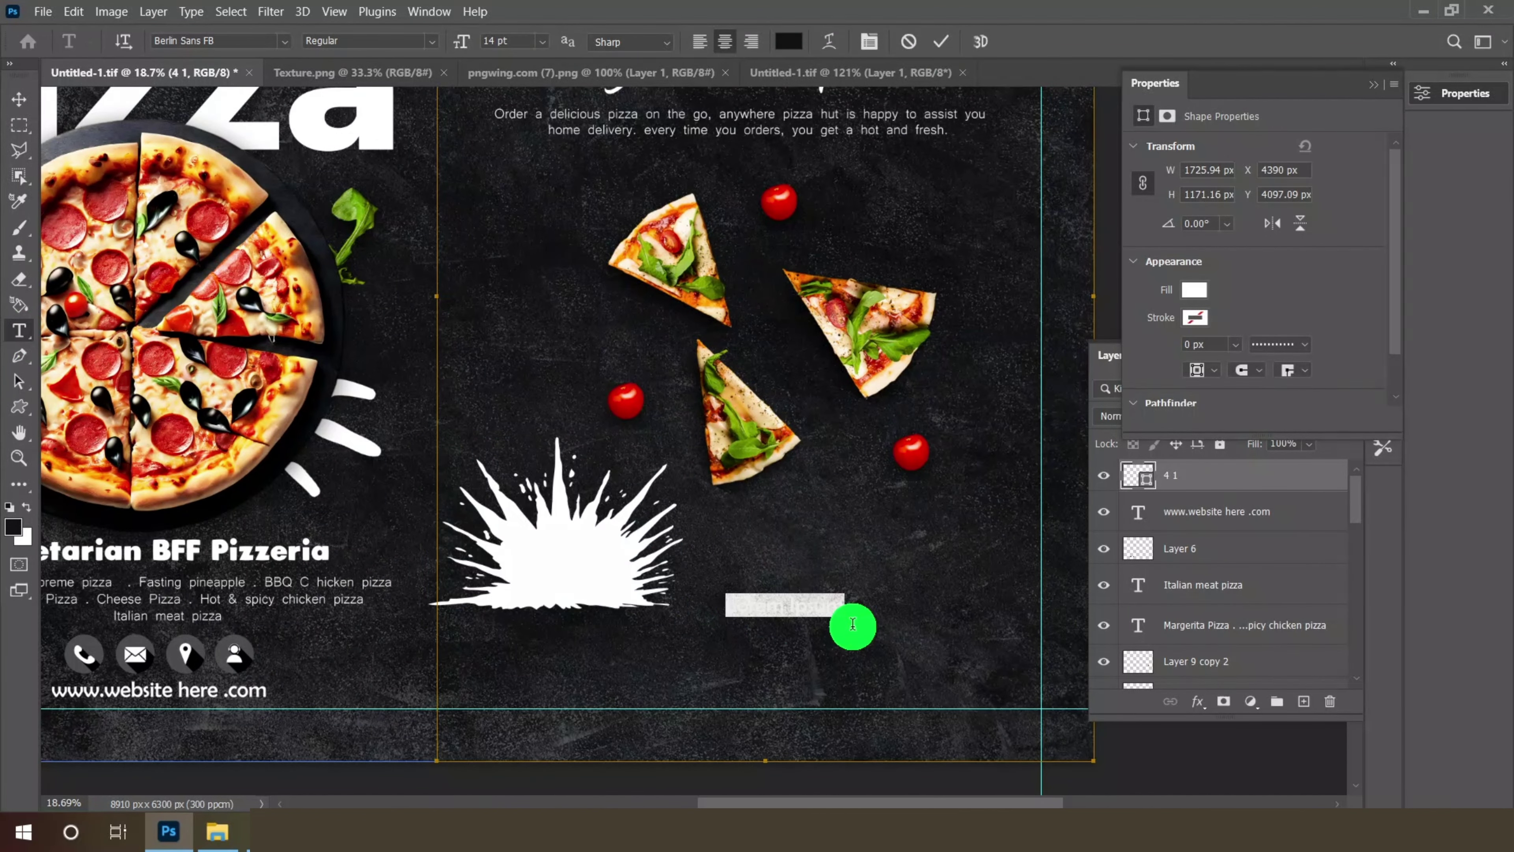
{"action": "type", "text": "5"}
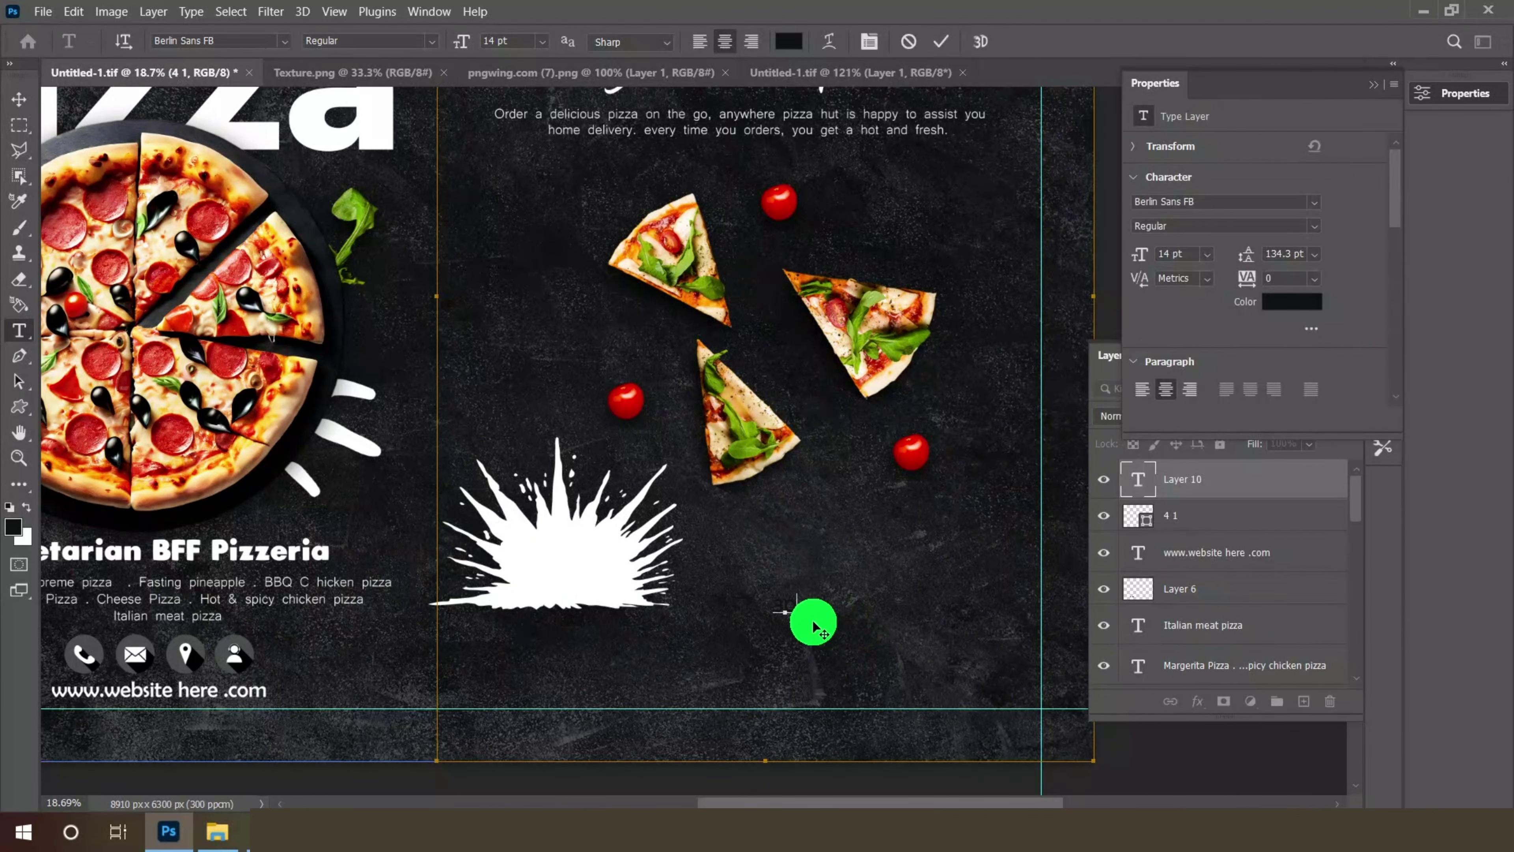
{"action": "left_click", "coordinate": [19, 98]}
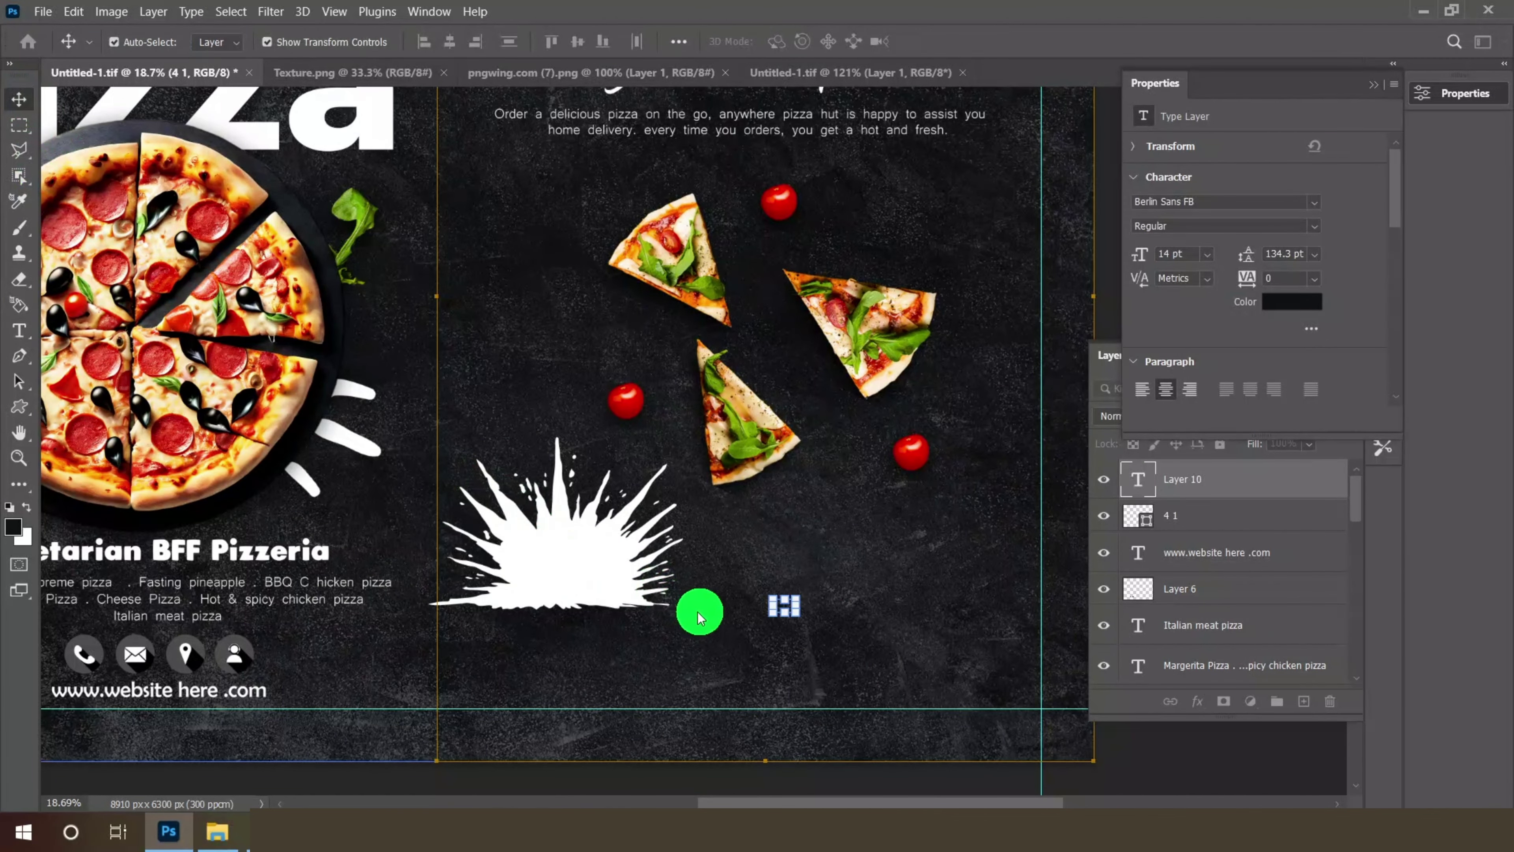
{"action": "scroll", "coordinate": [817, 626], "scroll_direction": "up", "scroll_amount": 2}
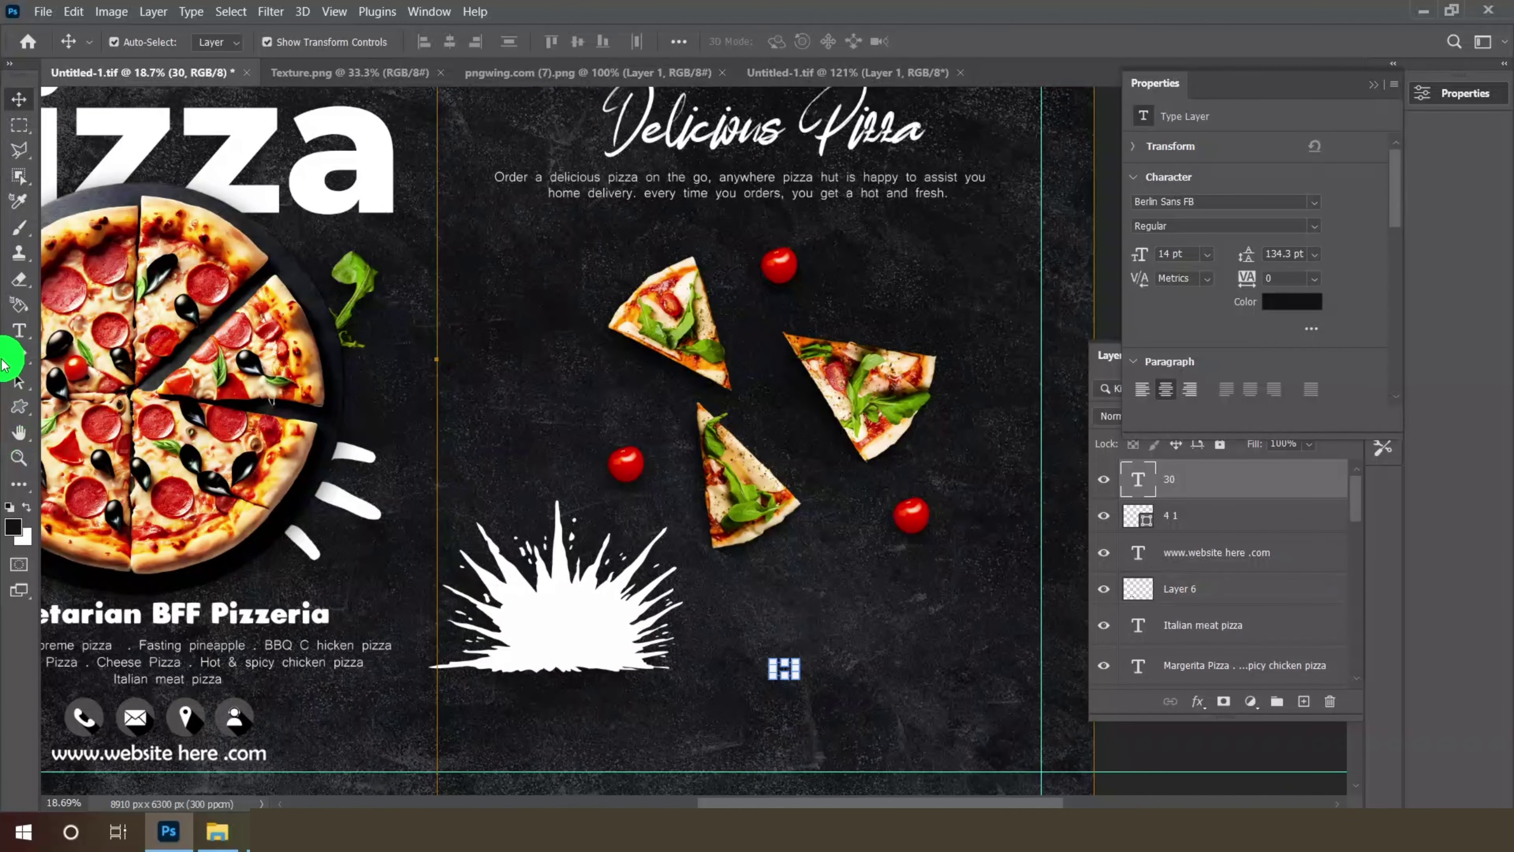
{"action": "left_click", "coordinate": [19, 330]}
{"action": "left_click", "coordinate": [542, 40]}
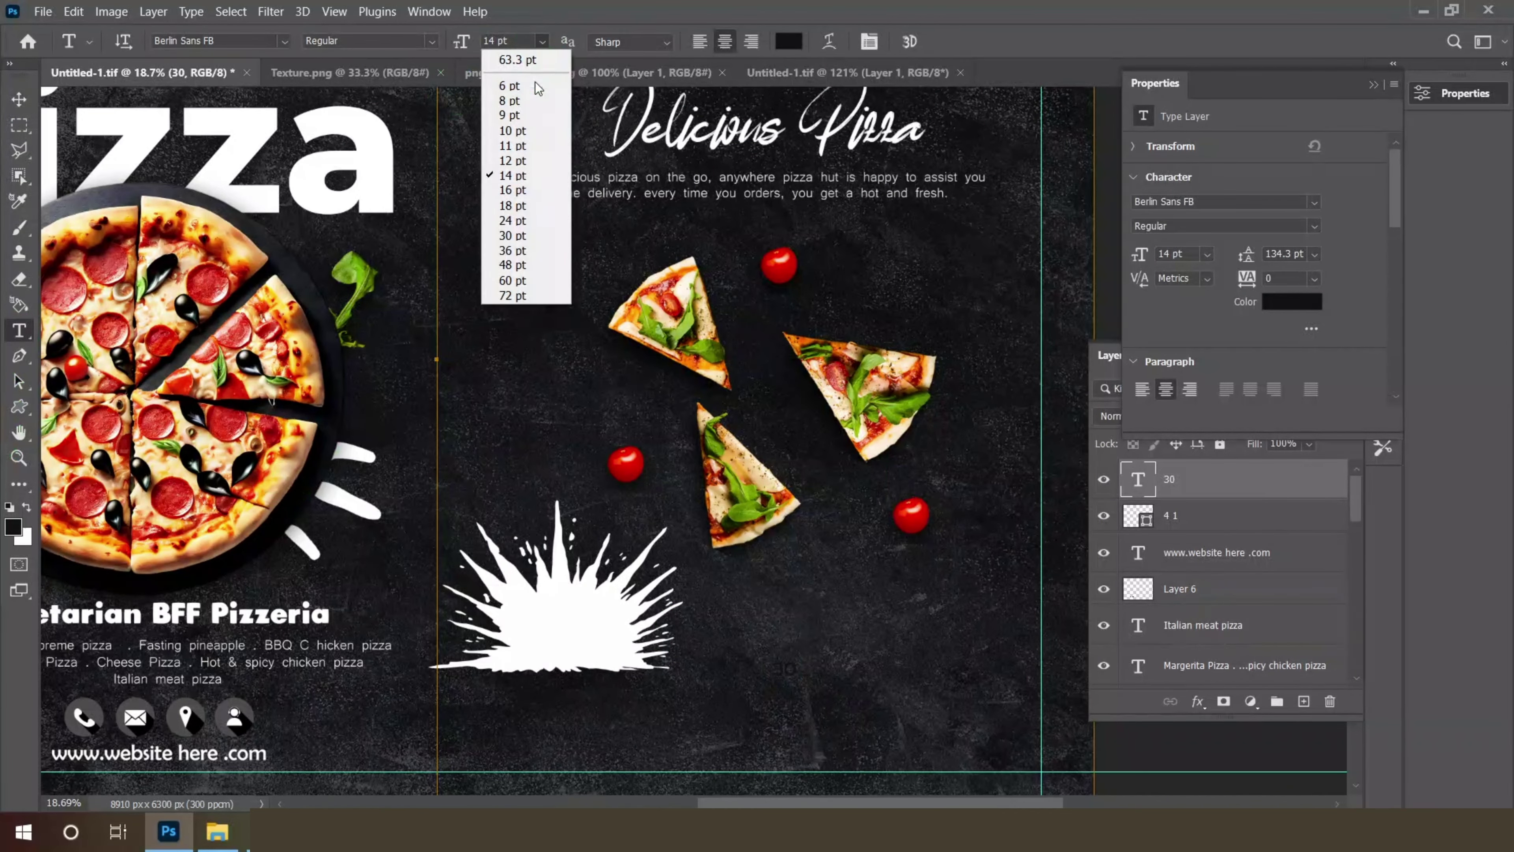
{"action": "left_click", "coordinate": [521, 236]}
- Move the 30 onto the white splash and change its font to Plumpfull
{"action": "left_click", "coordinate": [19, 99]}
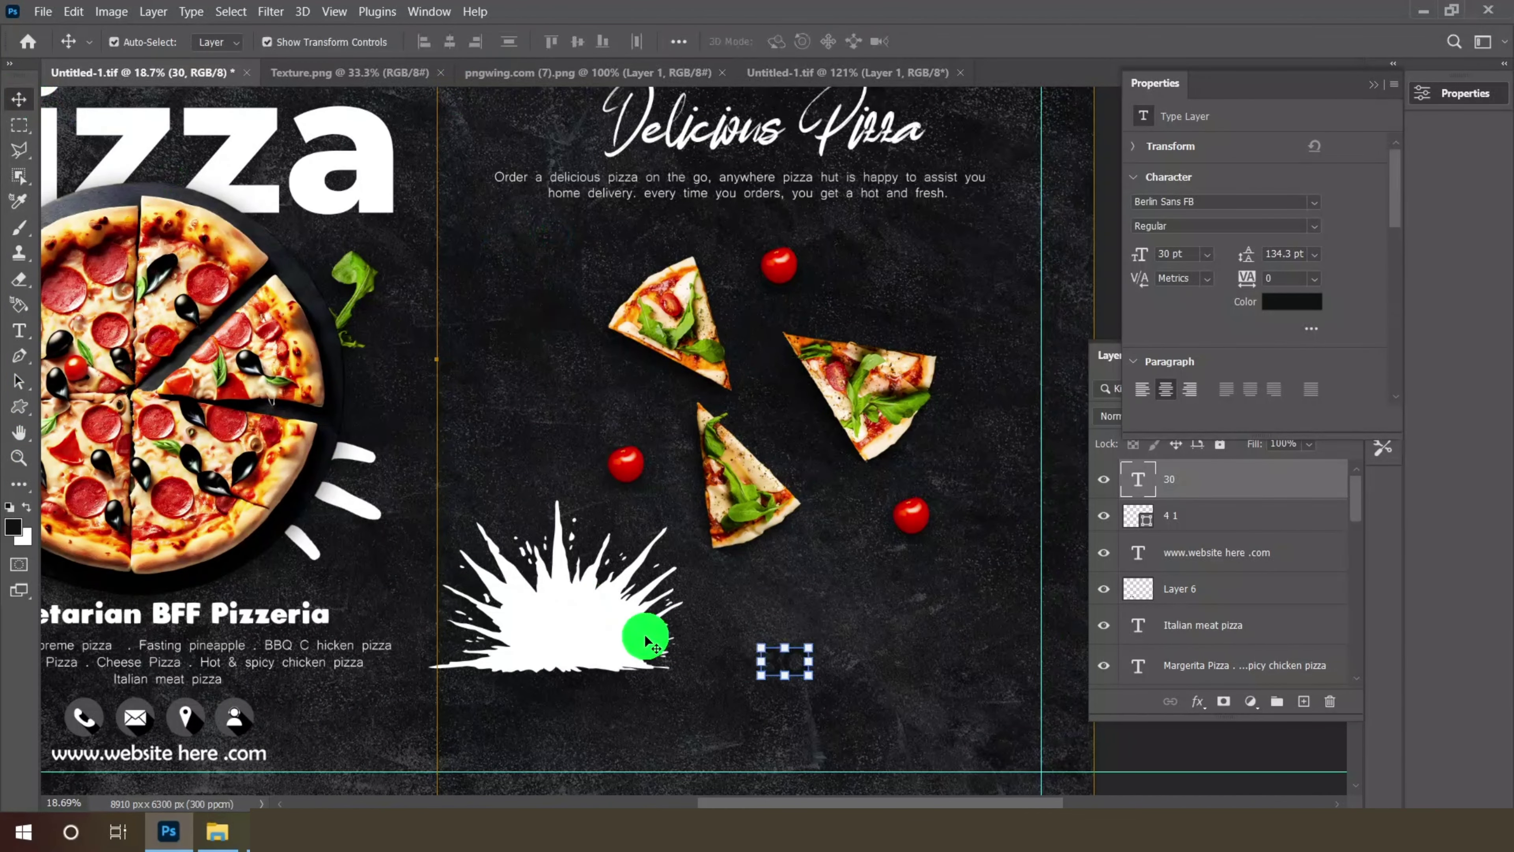
{"action": "left_click_drag", "start_coordinate": [783, 660], "coordinate": [549, 659]}
{"action": "scroll", "coordinate": [571, 643], "scroll_direction": "up", "scroll_amount": 3}
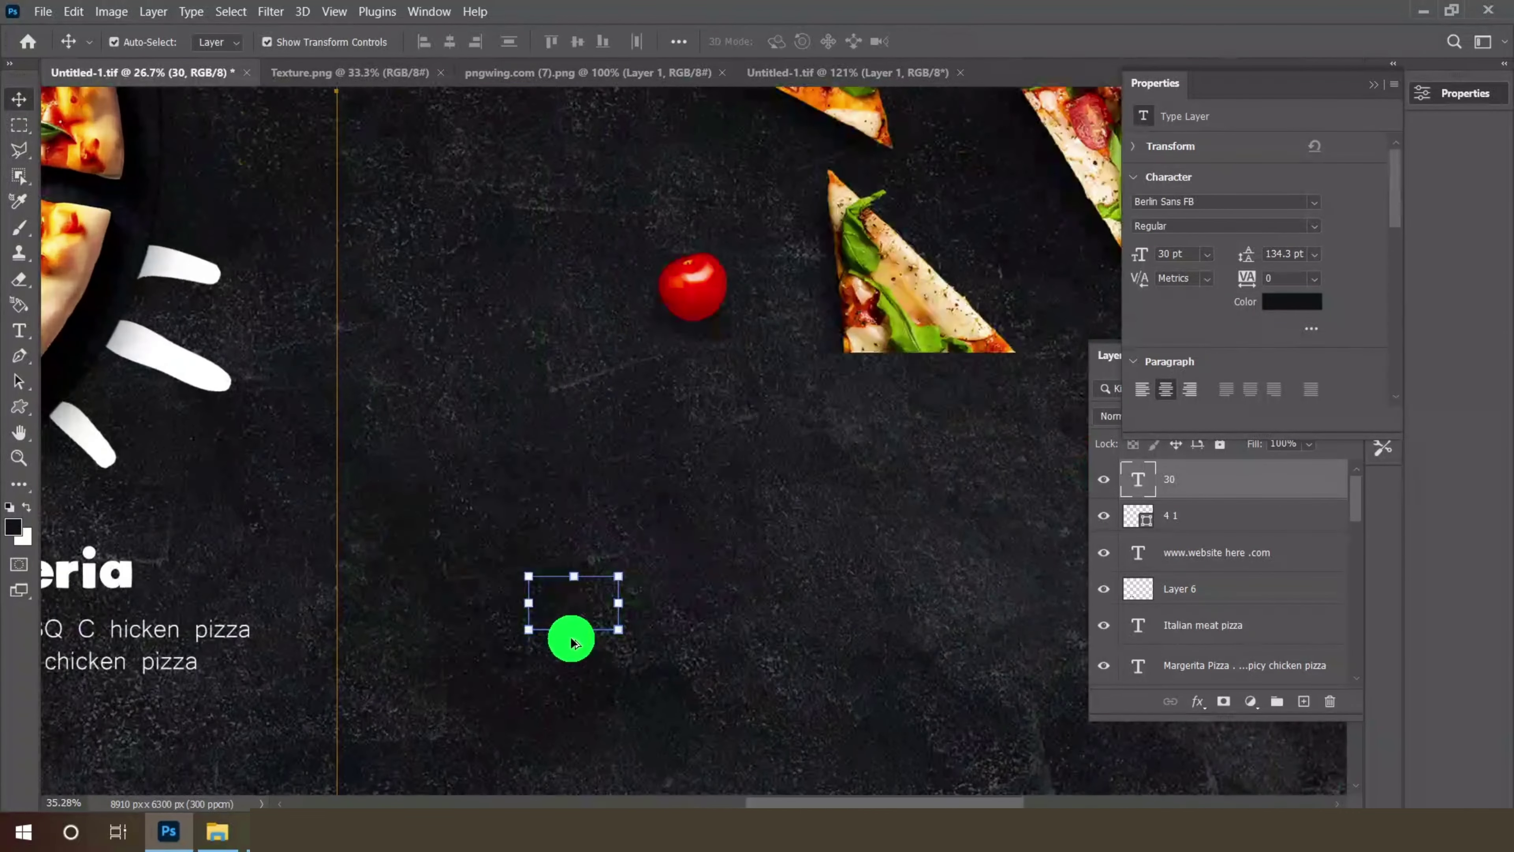
{"action": "left_click", "coordinate": [17, 339]}
{"action": "left_click", "coordinate": [285, 41]}
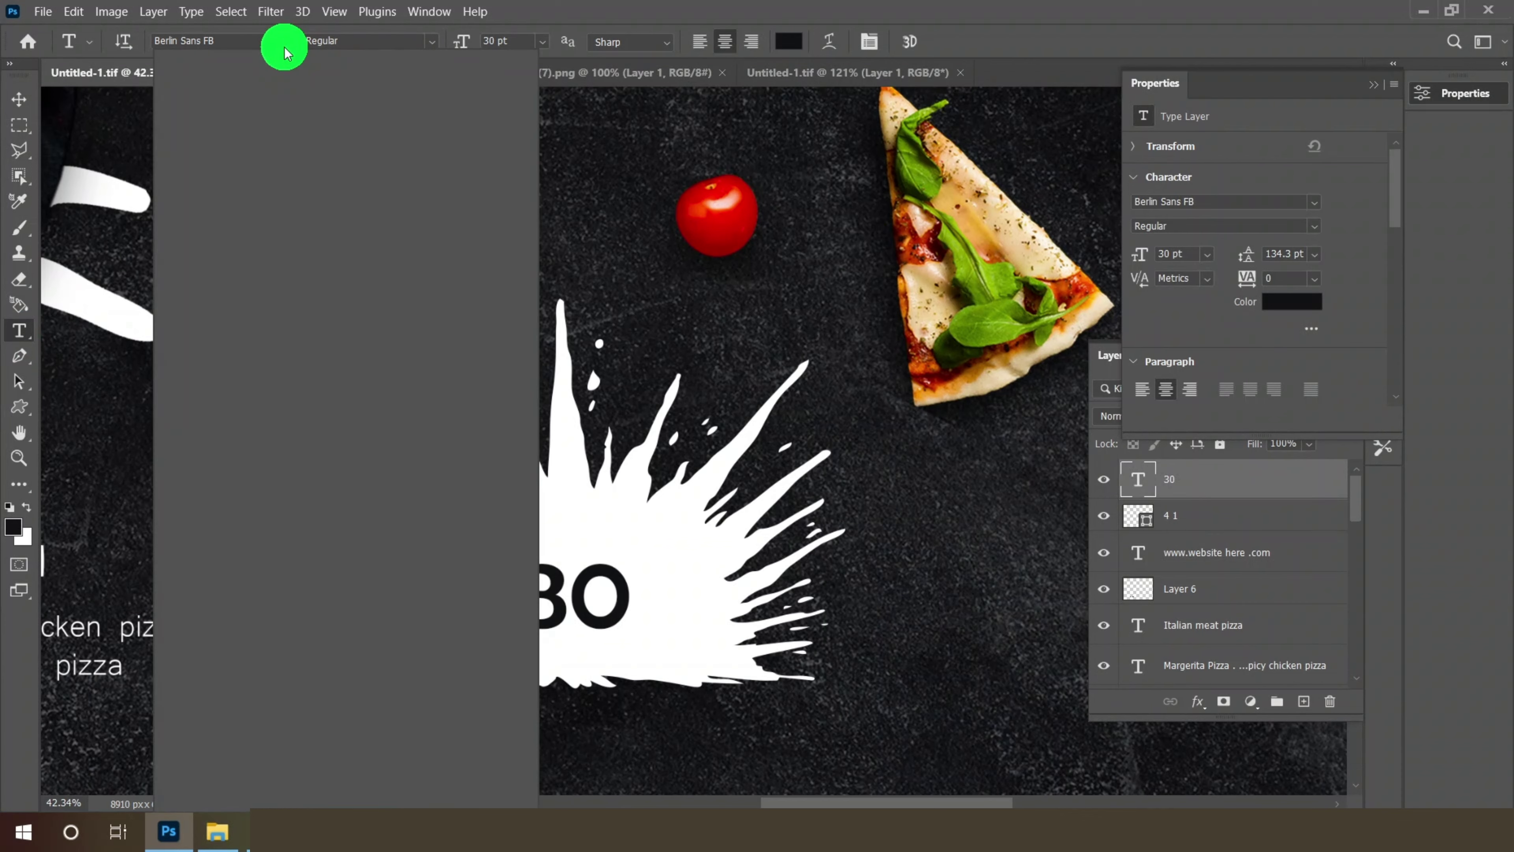
{"action": "left_click", "coordinate": [416, 160]}
{"action": "key", "text": "v"}
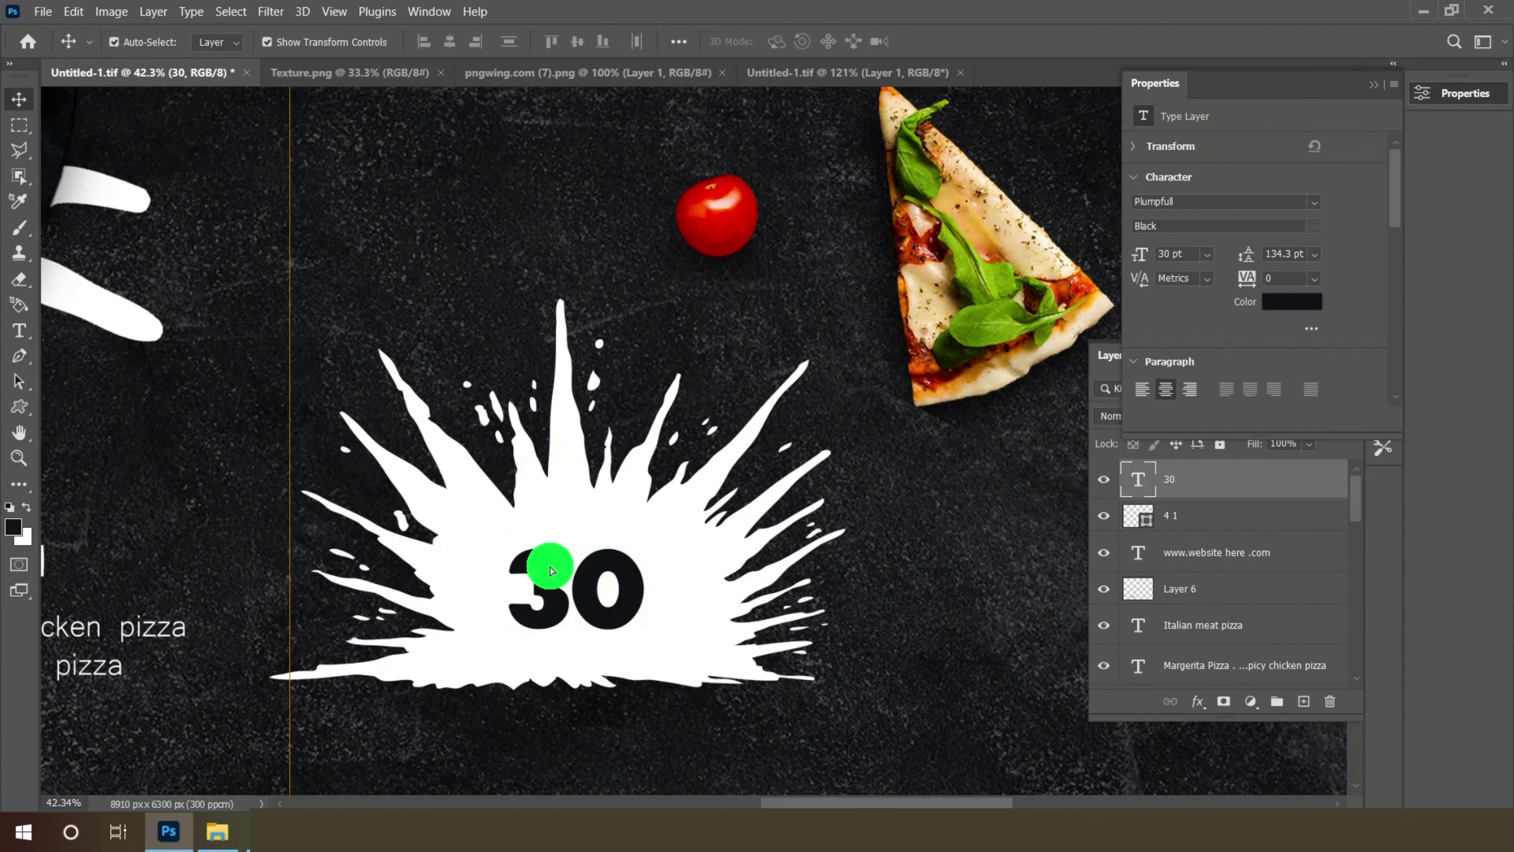
{"action": "scroll", "coordinate": [551, 568], "scroll_direction": "up", "scroll_amount": 2}
{"action": "left_click_drag", "start_coordinate": [570, 671], "coordinate": [541, 654]}
- Add a separate '%' text layer beside the 30
{"action": "left_click", "coordinate": [20, 331]}
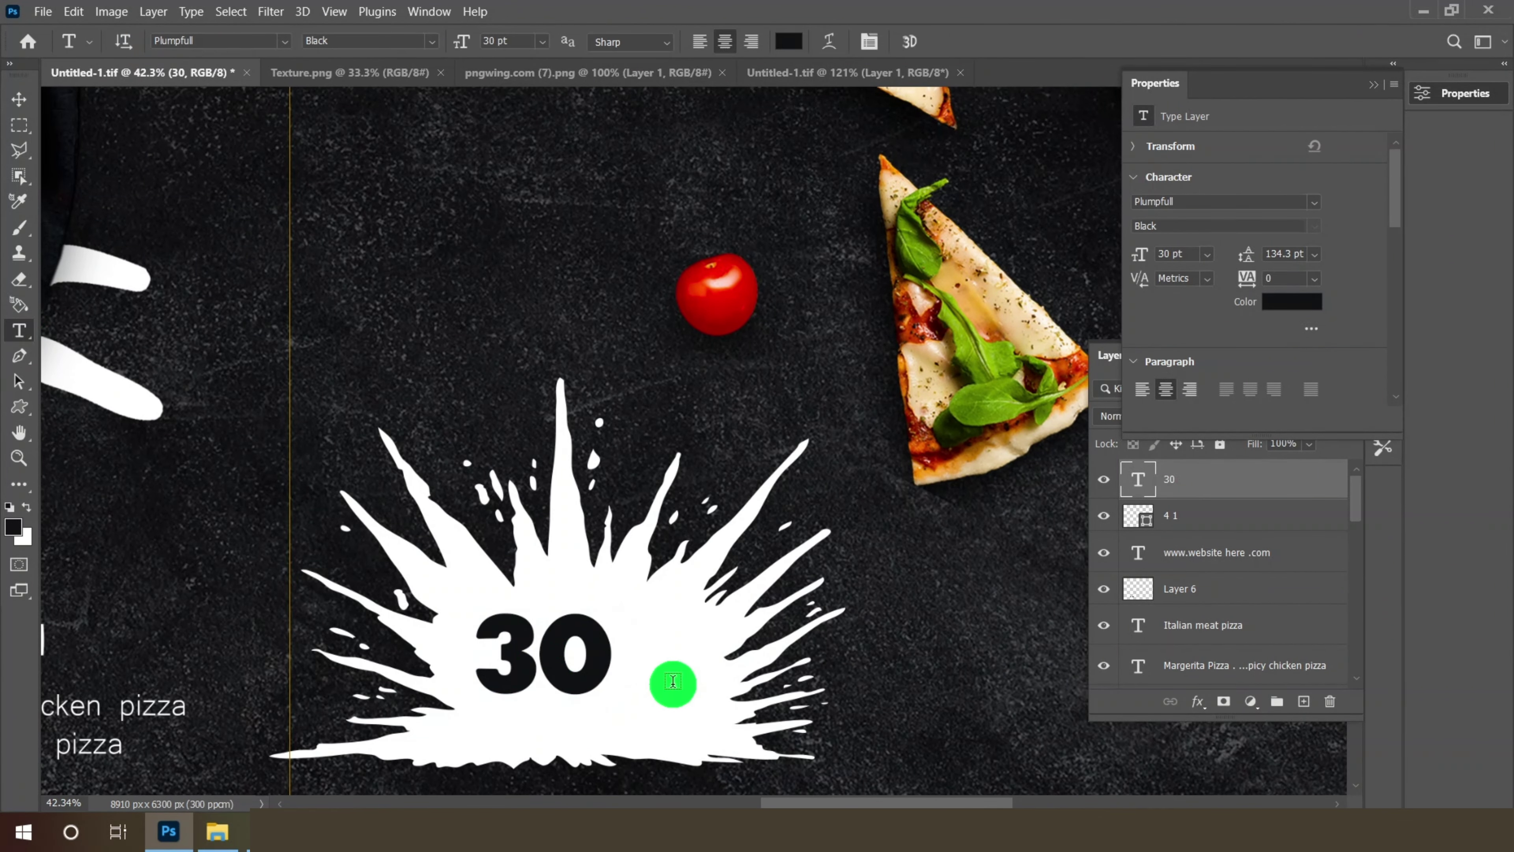
{"action": "left_click", "coordinate": [680, 684]}
{"action": "type", "text": "%"}
{"action": "left_click", "coordinate": [19, 100]}
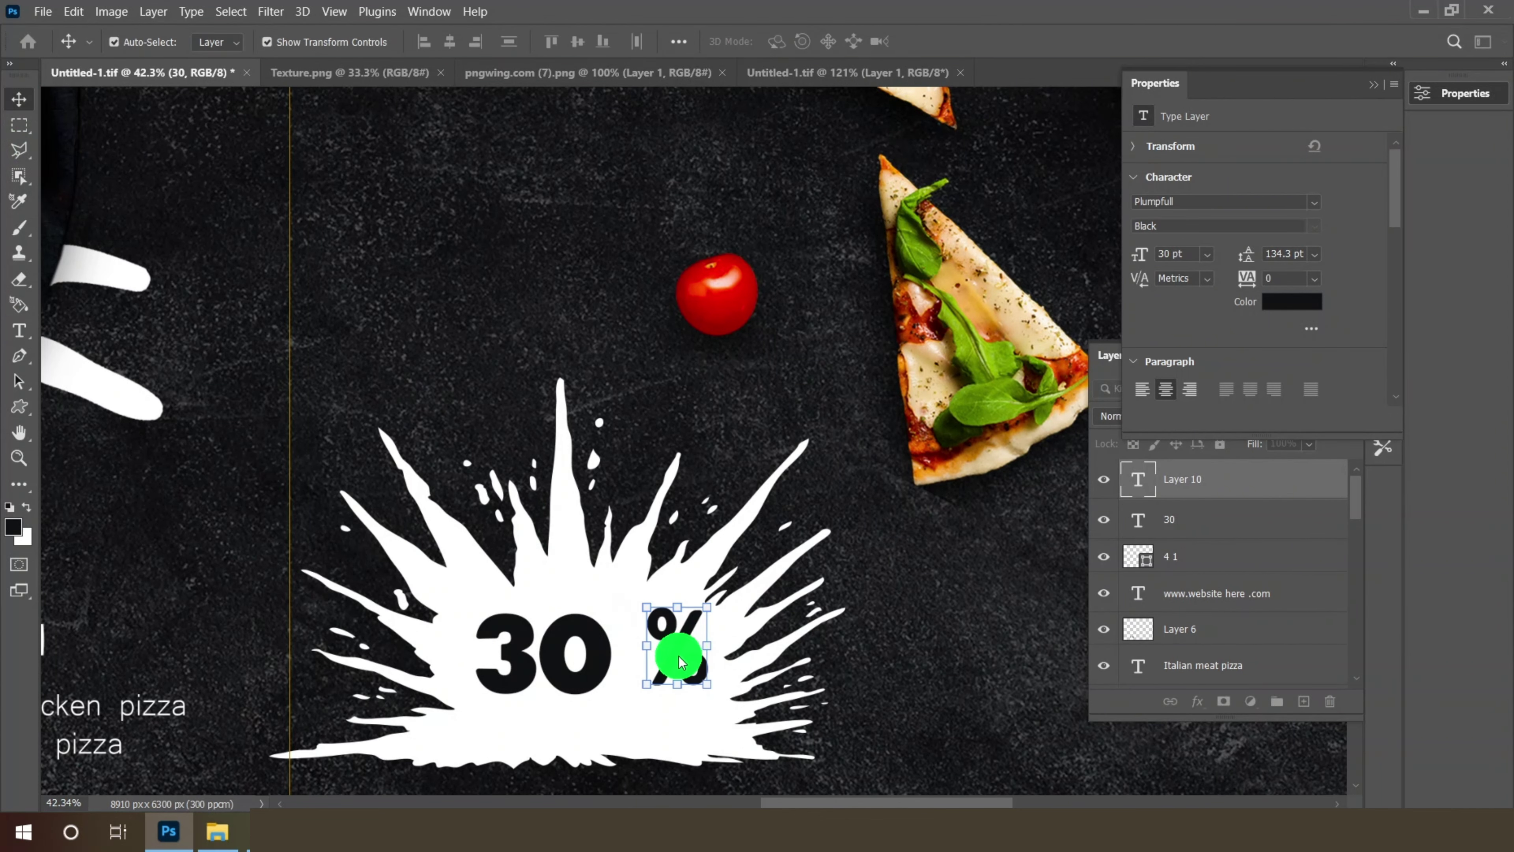
{"action": "scroll", "coordinate": [656, 696], "scroll_direction": "up", "scroll_amount": 4}
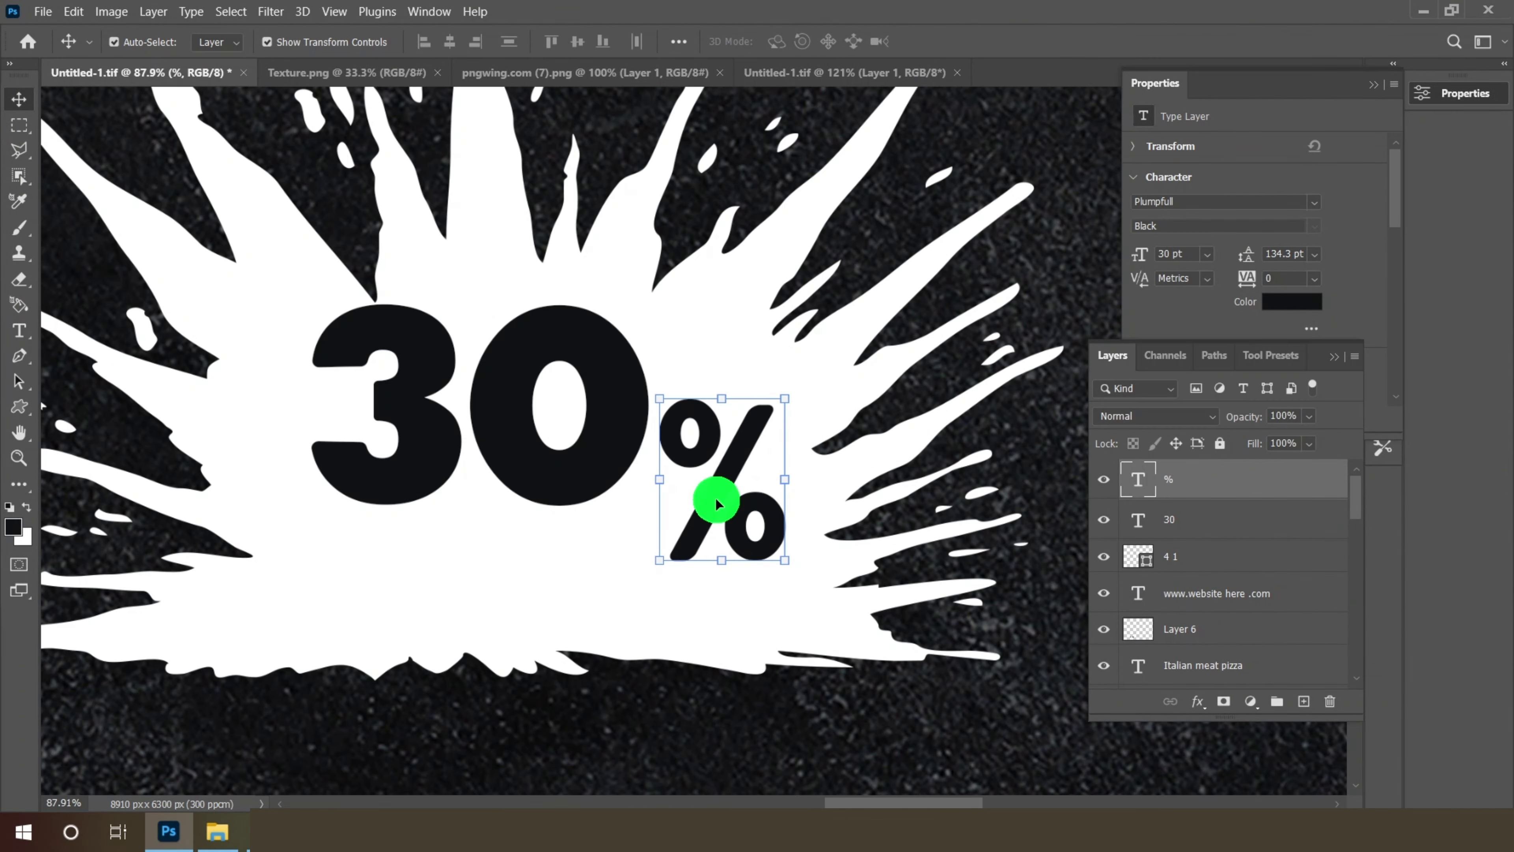
- Type OFF as a new text layer and move it toward 30%
{"action": "left_click", "coordinate": [19, 333]}
{"action": "left_click", "coordinate": [359, 750]}
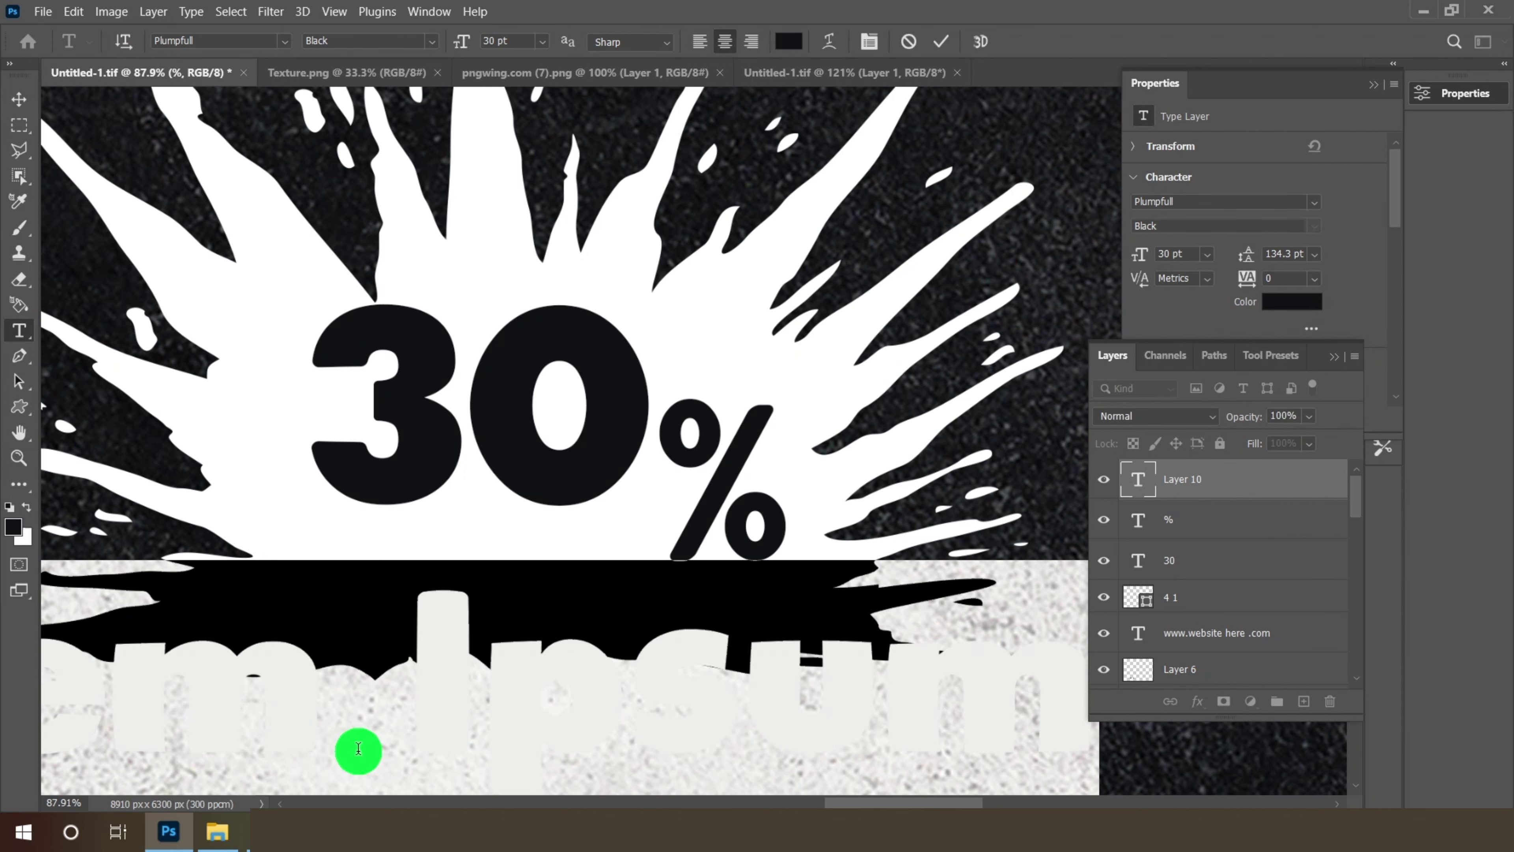
{"action": "type", "text": "OFF"}
{"action": "left_click", "coordinate": [19, 99]}
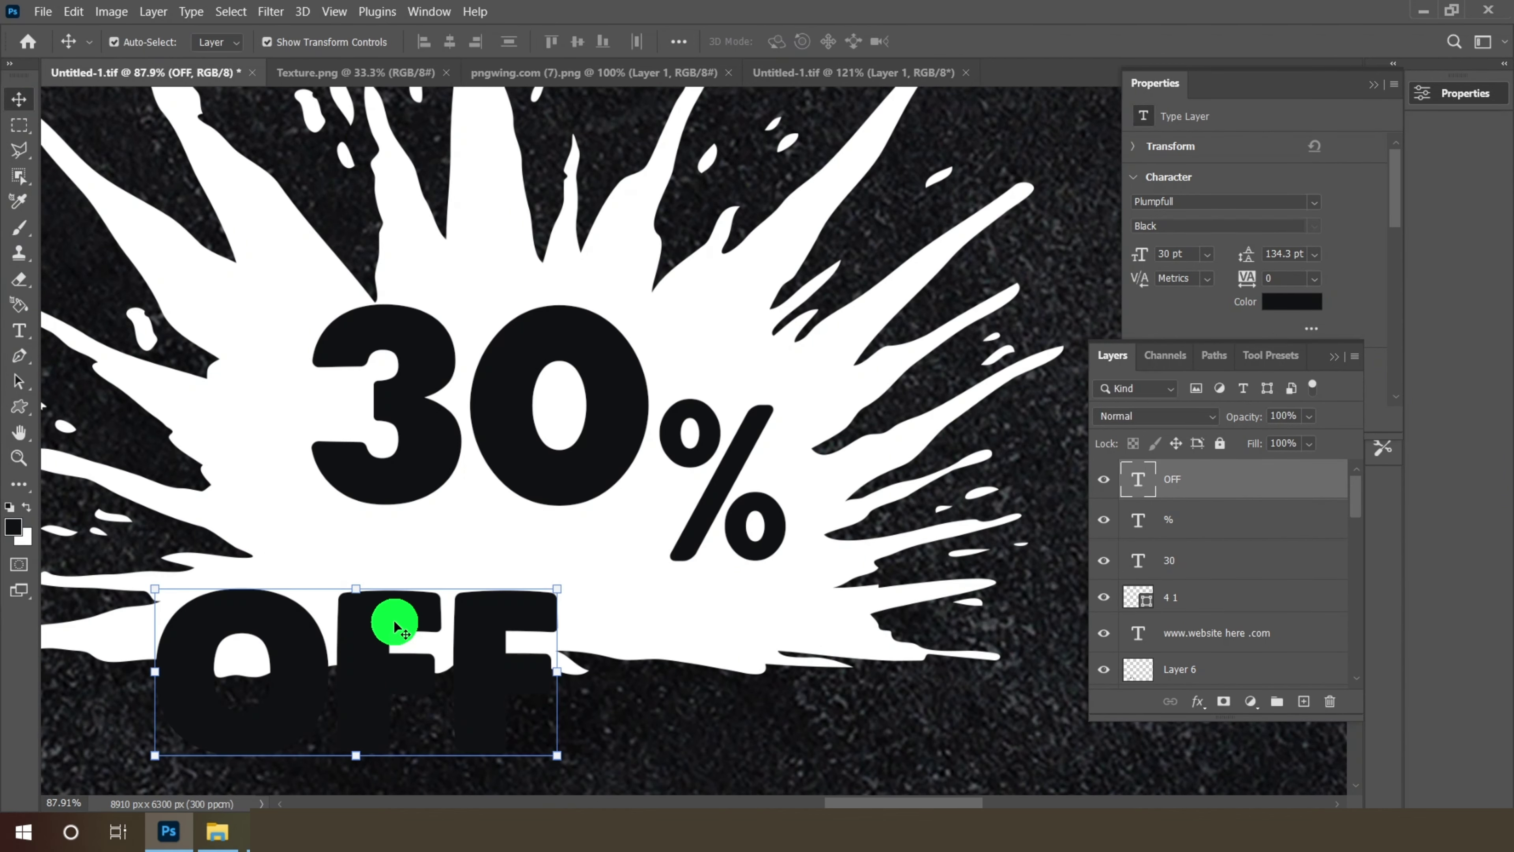
{"action": "left_click_drag", "start_coordinate": [395, 619], "coordinate": [399, 610]}
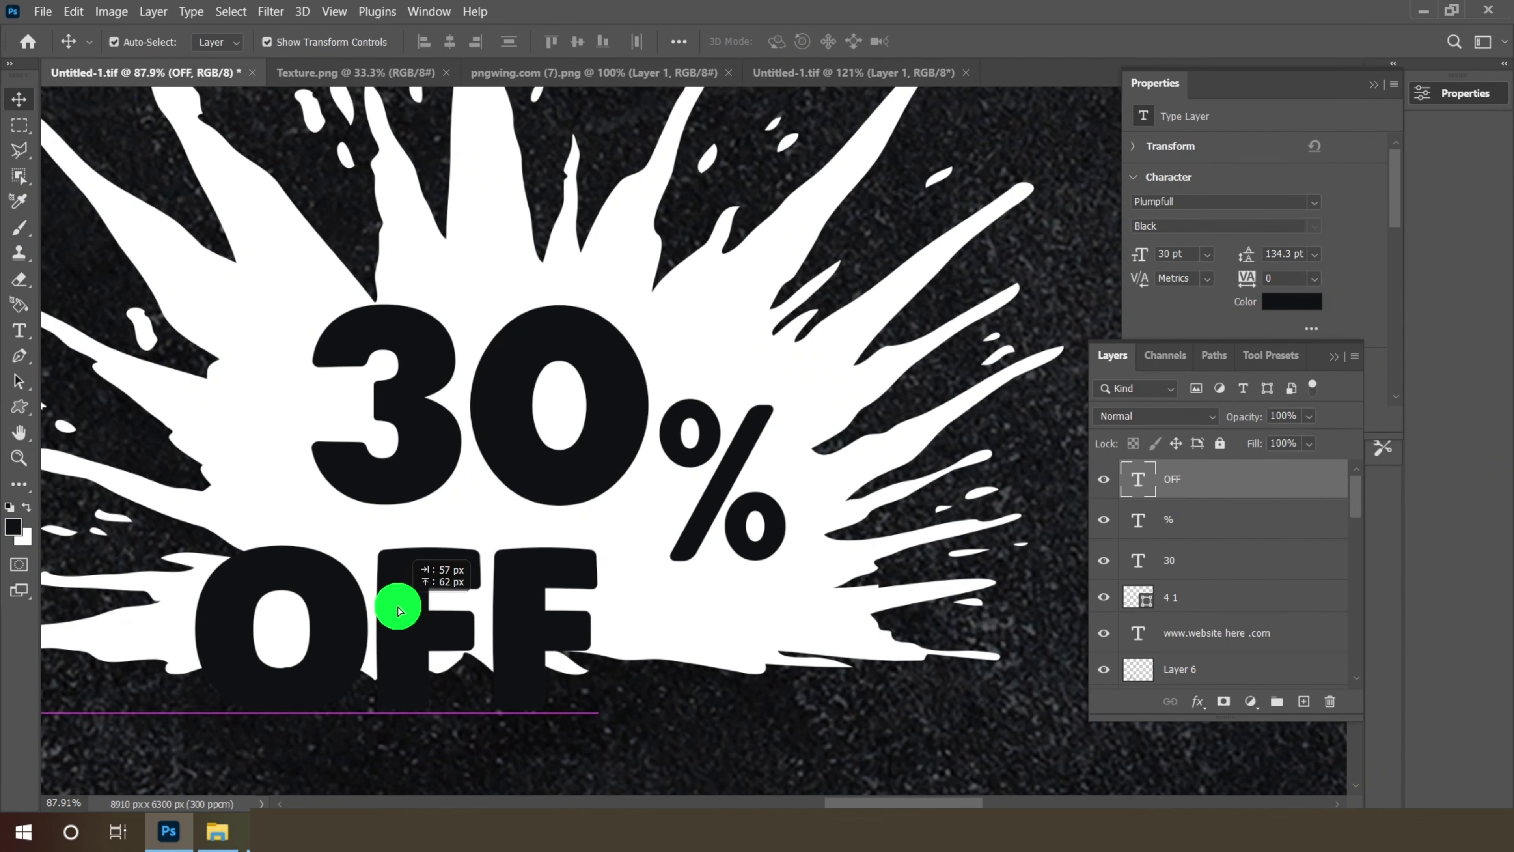
- Set OFF to 16 pt and position it beneath 30%
{"action": "left_click", "coordinate": [19, 331]}
{"action": "left_click", "coordinate": [546, 46]}
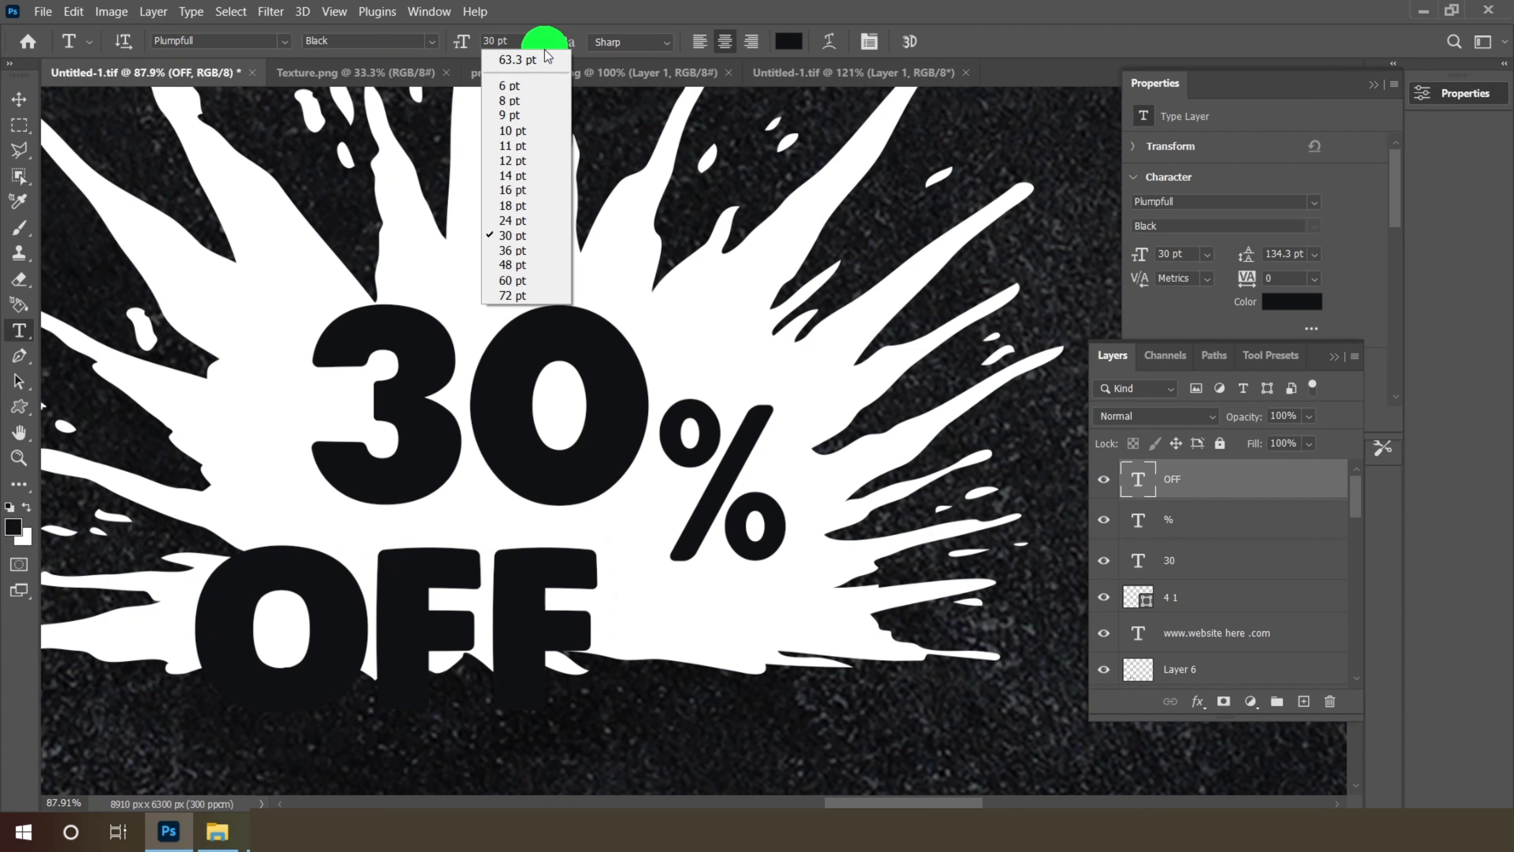
{"action": "left_click", "coordinate": [522, 203]}
{"action": "left_click", "coordinate": [541, 41]}
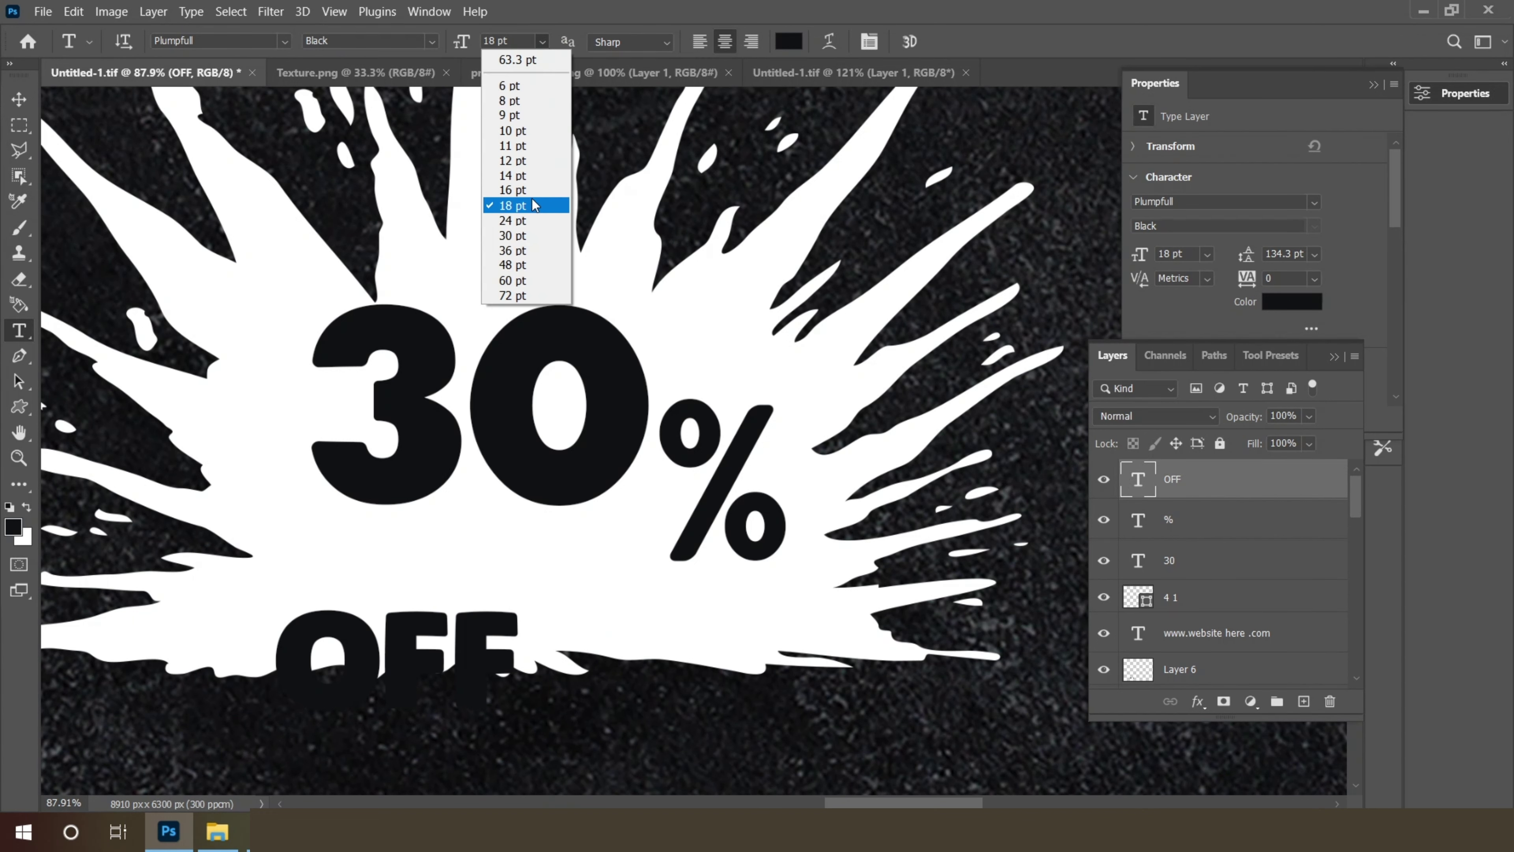
{"action": "left_click", "coordinate": [532, 191]}
{"action": "left_click", "coordinate": [10, 98]}
{"action": "left_click_drag", "start_coordinate": [426, 647], "coordinate": [574, 540]}
{"action": "scroll", "coordinate": [760, 514], "scroll_direction": "down", "scroll_amount": 1}
{"action": "scroll", "coordinate": [689, 538], "scroll_direction": "down", "scroll_amount": 8}
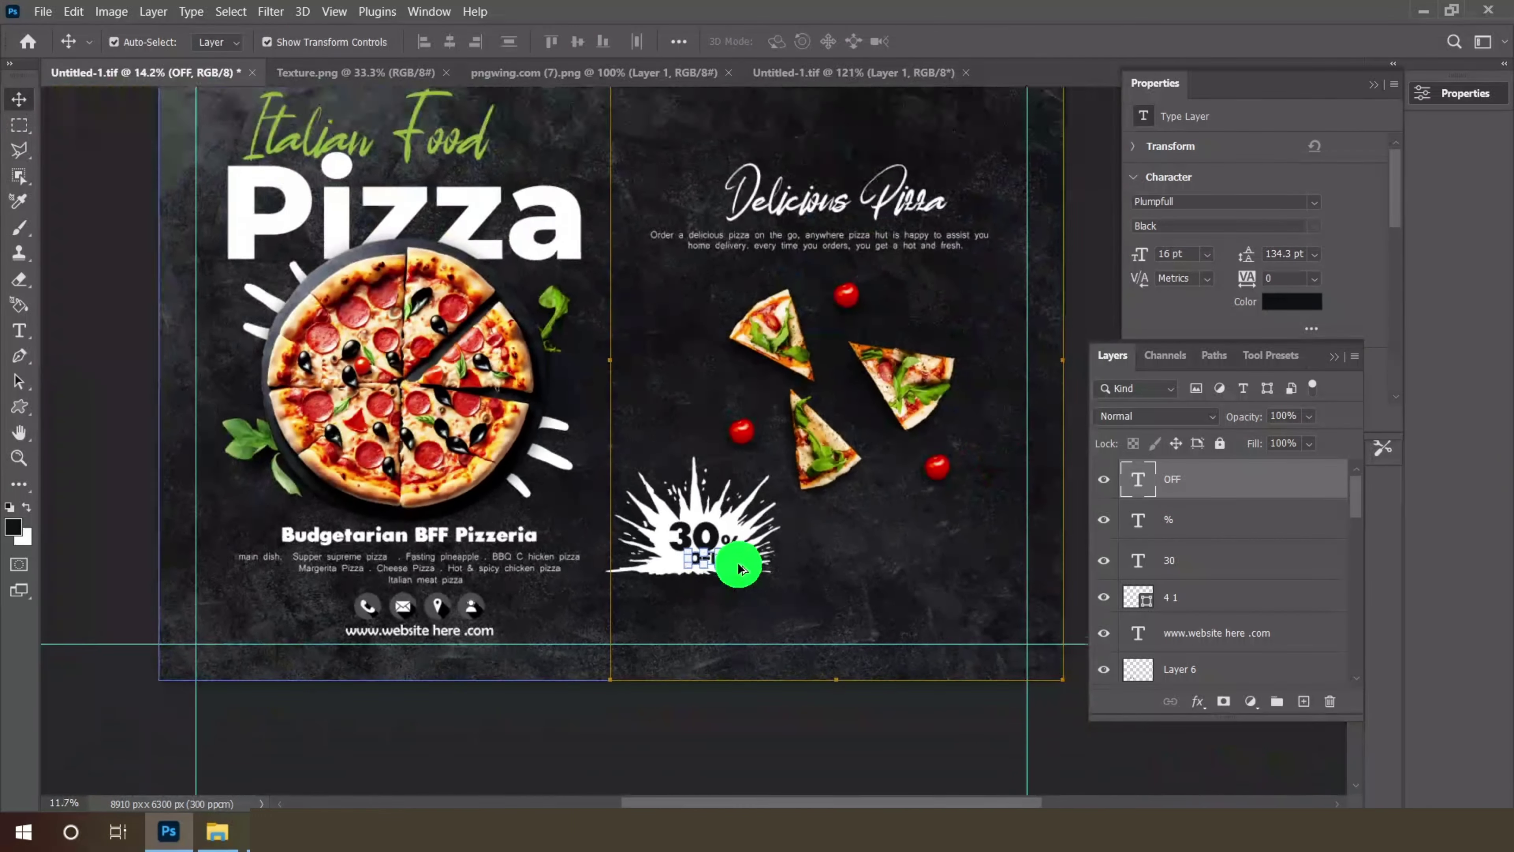
- Bring the Place Your Image Here leaves file into Photoshop from its folder
{"action": "left_click", "coordinate": [19, 122]}
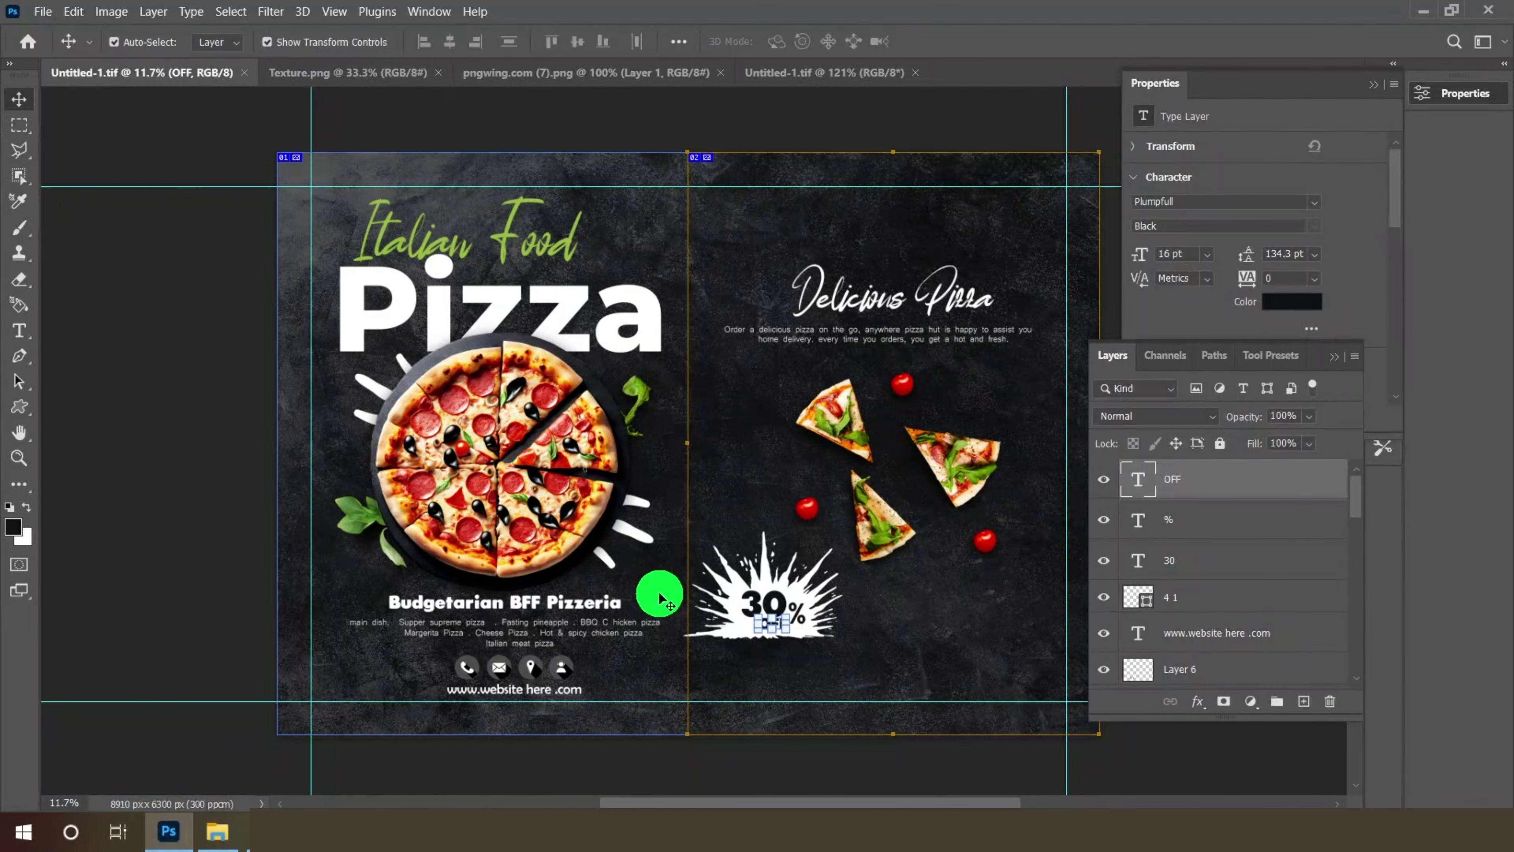
{"action": "left_click", "coordinate": [216, 831]}
{"action": "left_click_drag", "start_coordinate": [881, 245], "coordinate": [1047, 74]}
- Drag the leaves layer into the pizza menu and scale it to about 234%, shifted right
{"action": "left_click_drag", "start_coordinate": [676, 430], "coordinate": [757, 399]}
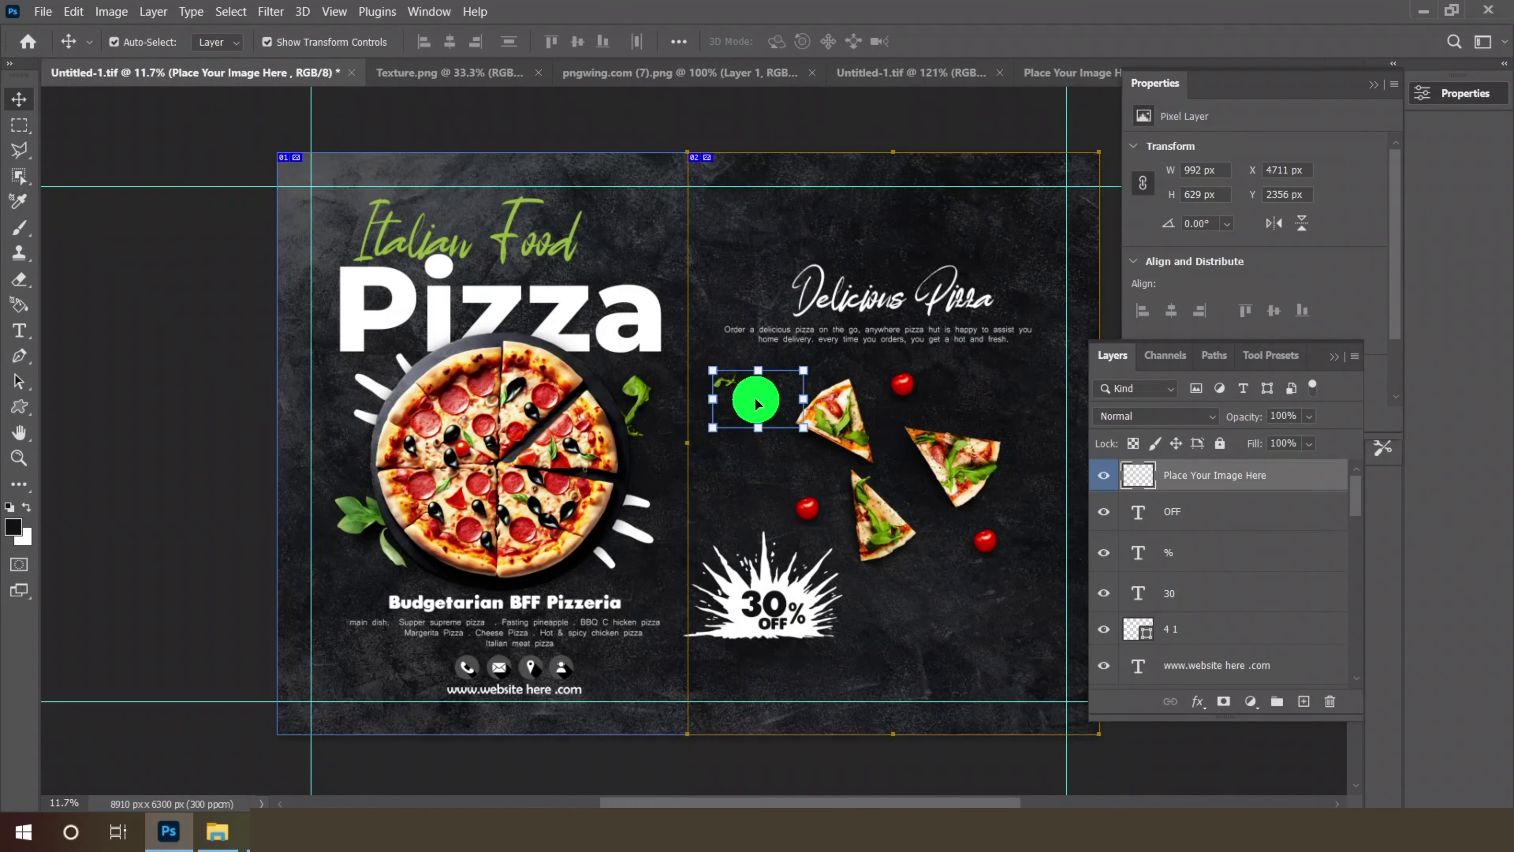
{"action": "scroll", "coordinate": [802, 444], "scroll_direction": "up", "scroll_amount": 5}
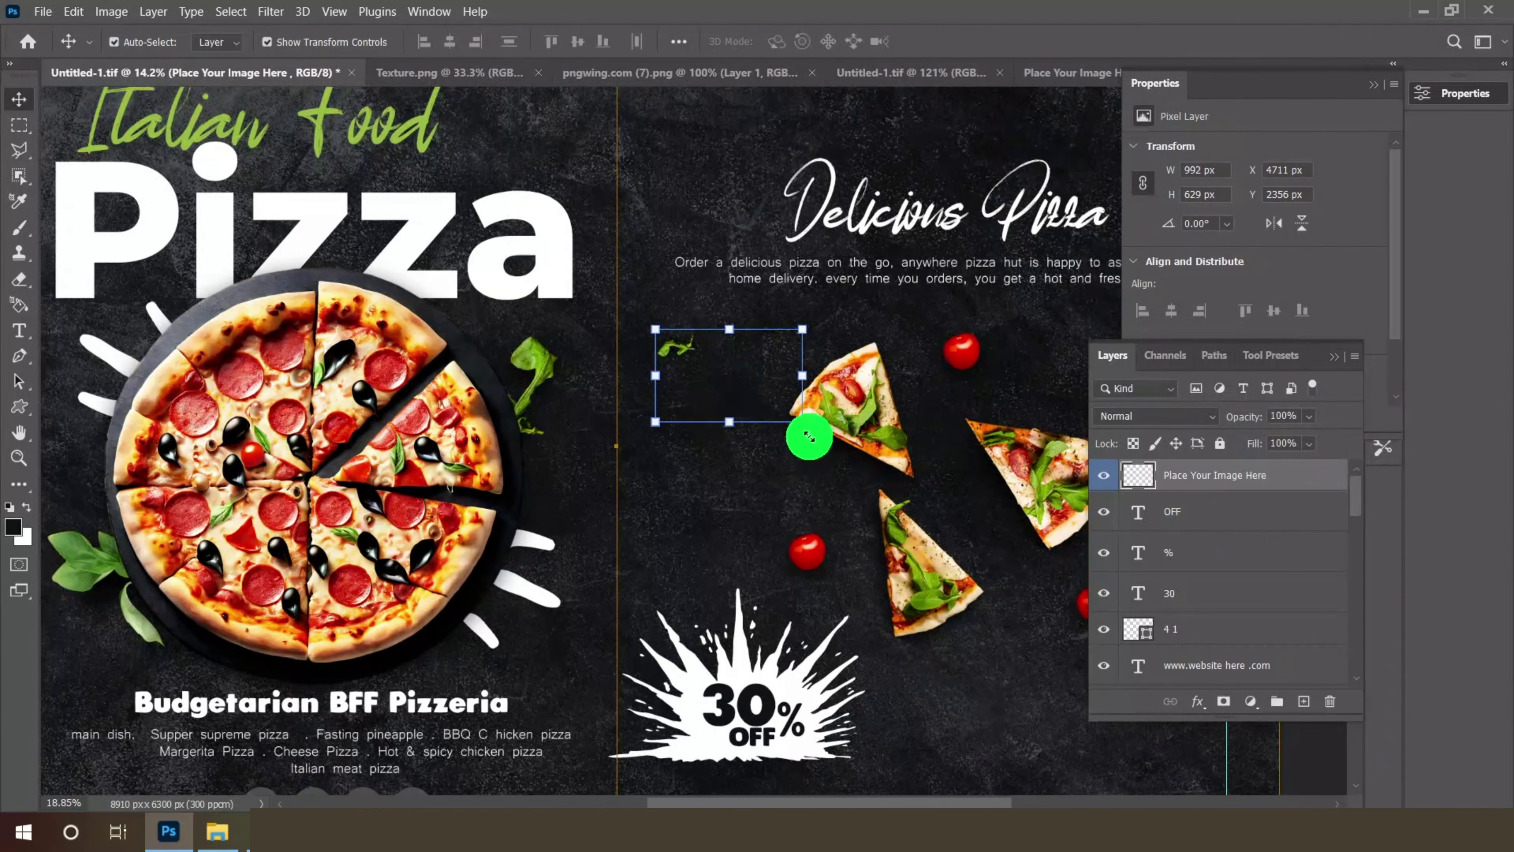
{"action": "left_click_drag", "start_coordinate": [811, 437], "coordinate": [947, 548]}
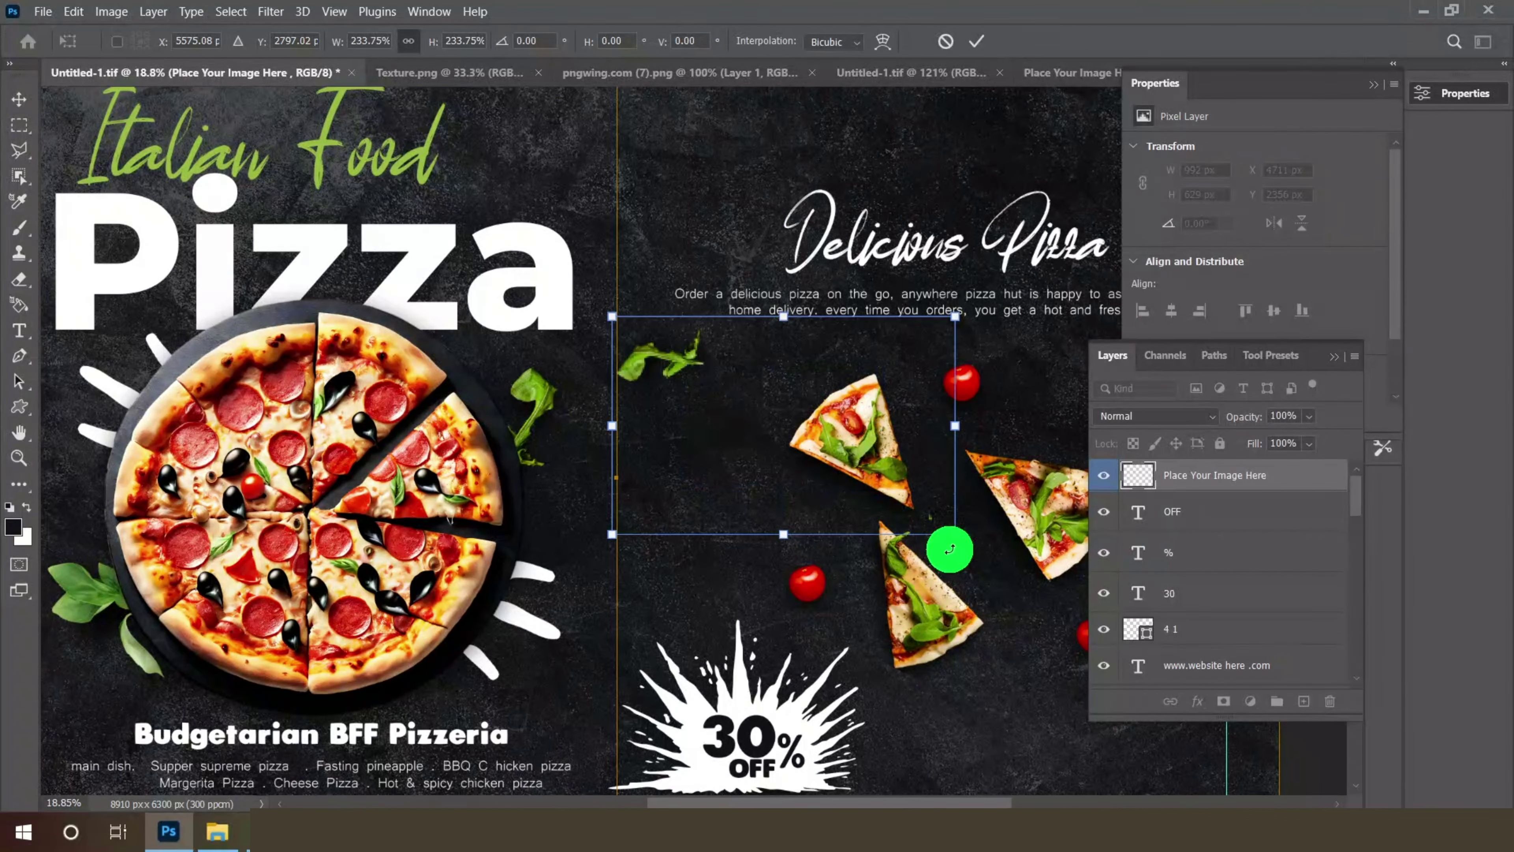
{"action": "left_click_drag", "start_coordinate": [713, 377], "coordinate": [765, 398]}
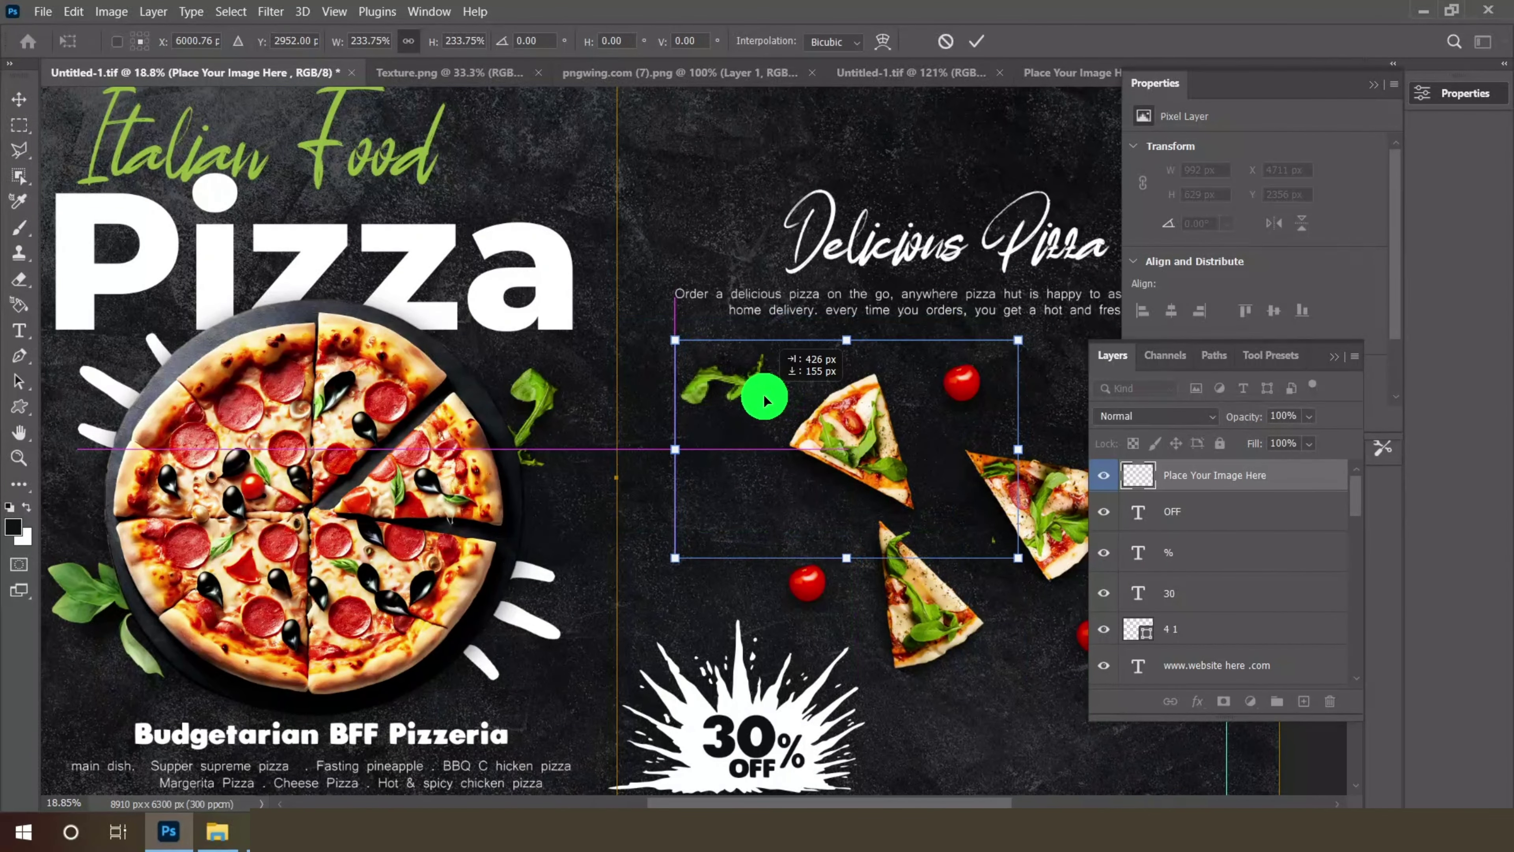
{"action": "left_click", "coordinate": [972, 42]}
{"action": "left_click", "coordinate": [1061, 73]}
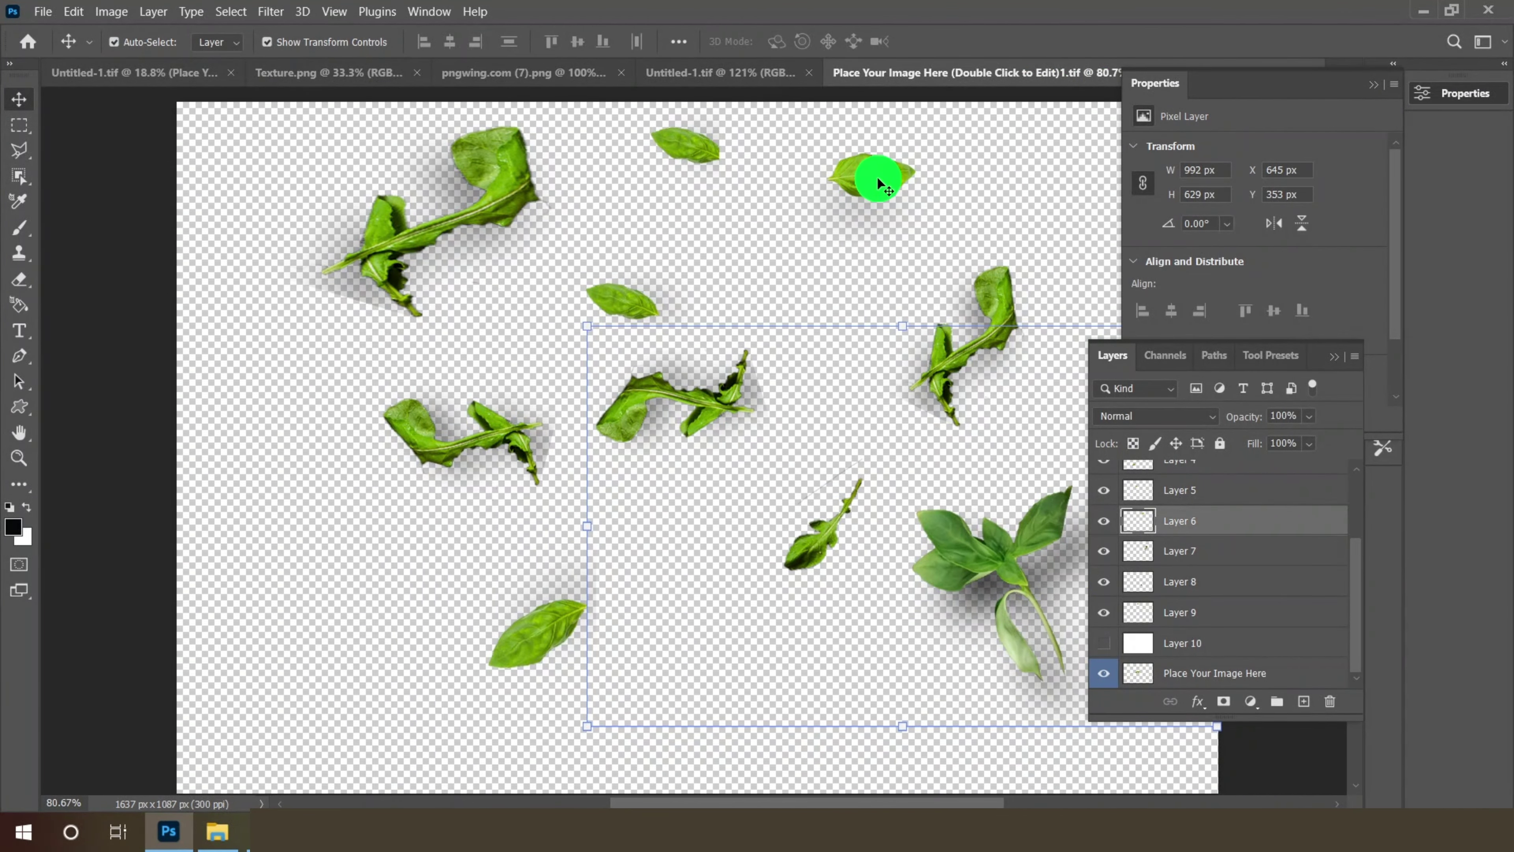
- Add a small basil leaf to the right page and enlarge it slightly
{"action": "left_click_drag", "start_coordinate": [876, 176], "coordinate": [1052, 424]}
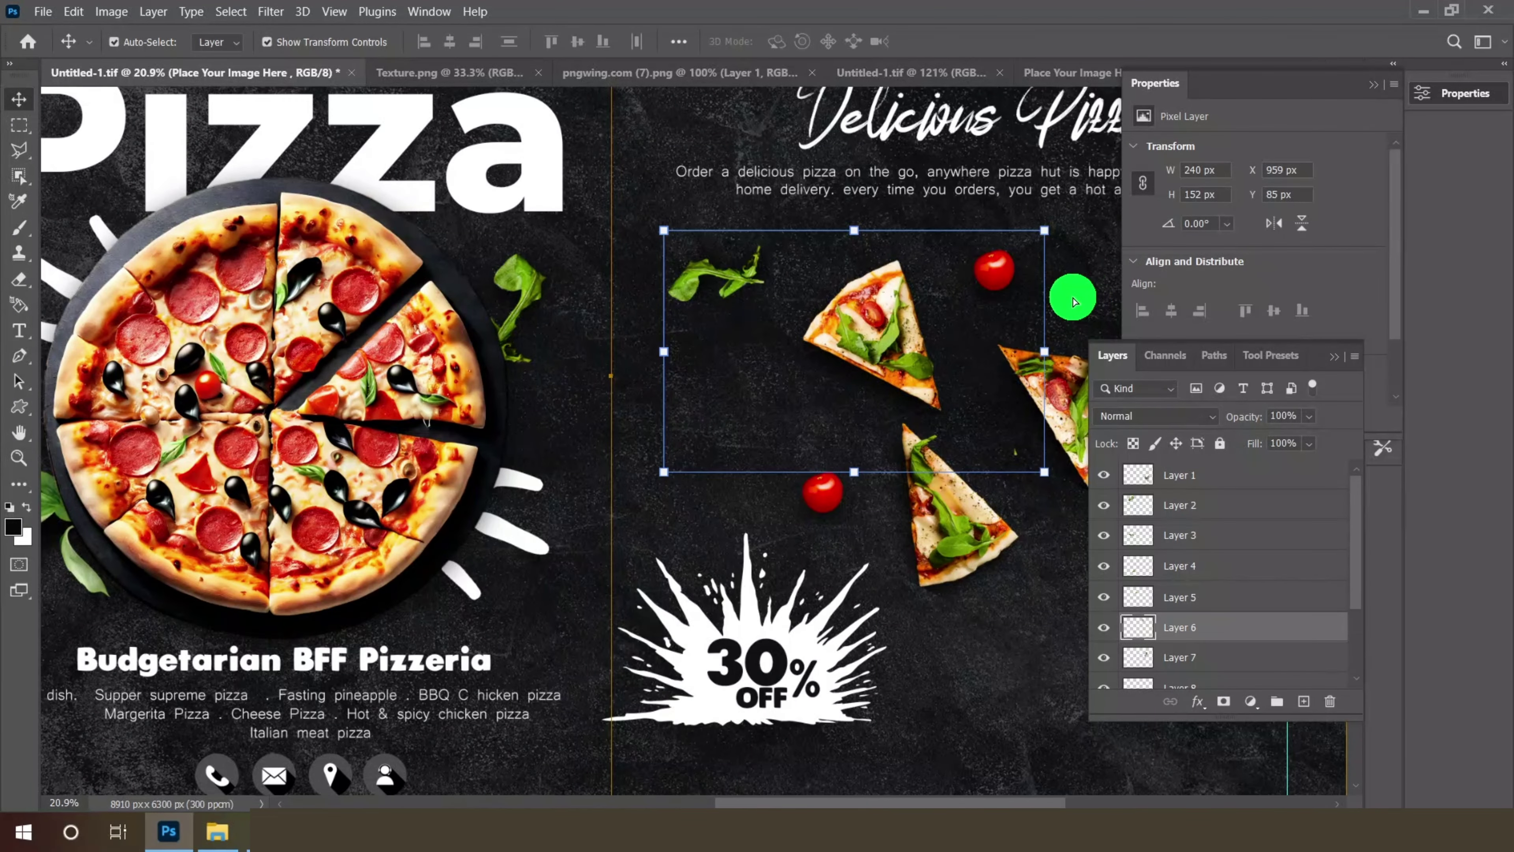
{"action": "left_click_drag", "start_coordinate": [1073, 301], "coordinate": [1073, 297]}
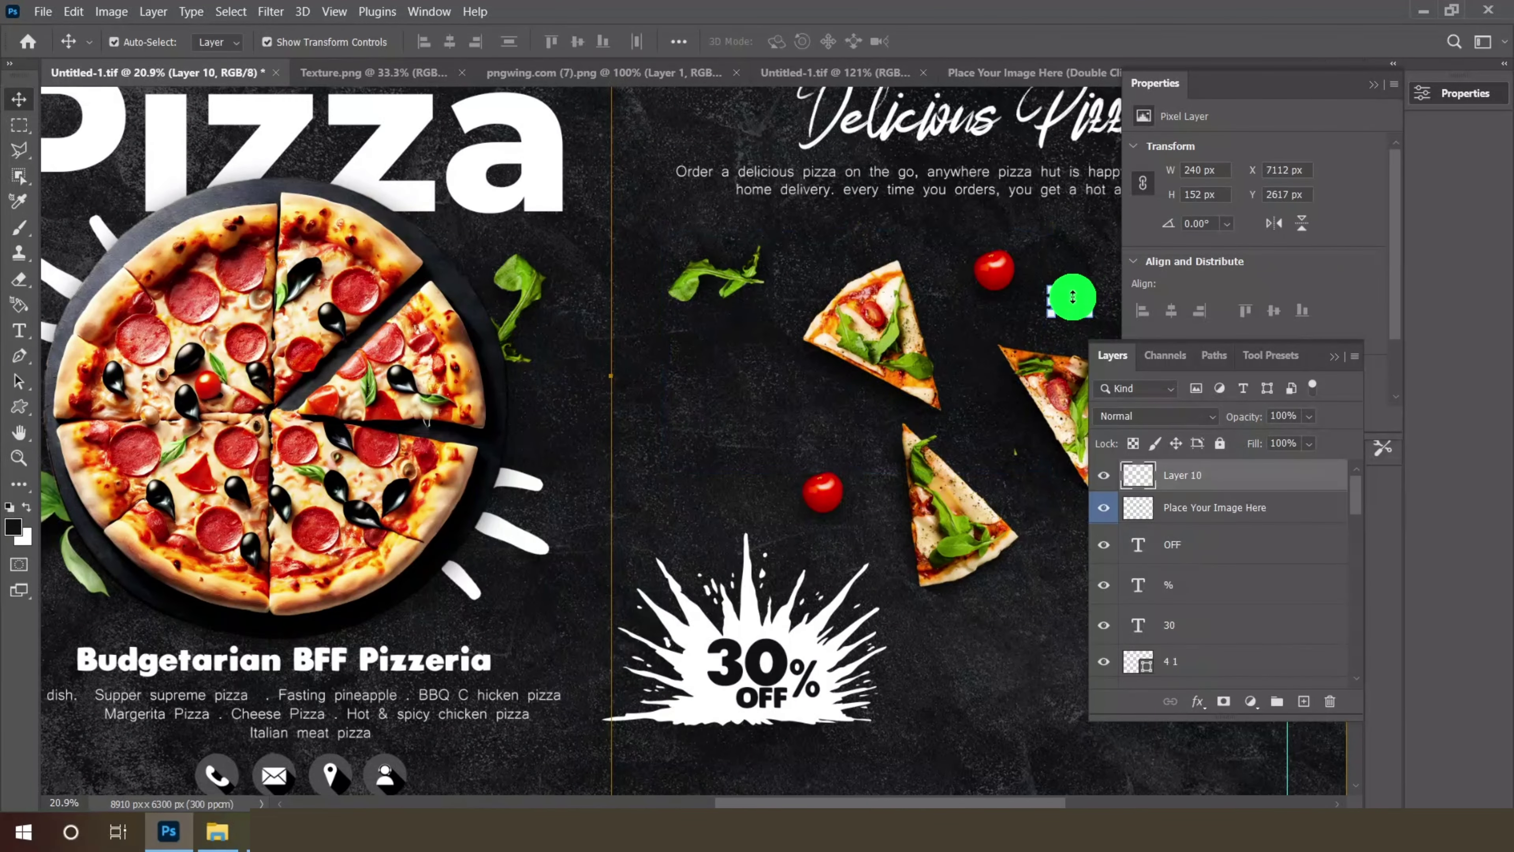
{"action": "scroll", "coordinate": [778, 289], "scroll_direction": "down", "scroll_amount": 3}
{"action": "scroll", "coordinate": [1085, 290], "scroll_direction": "up", "scroll_amount": 6}
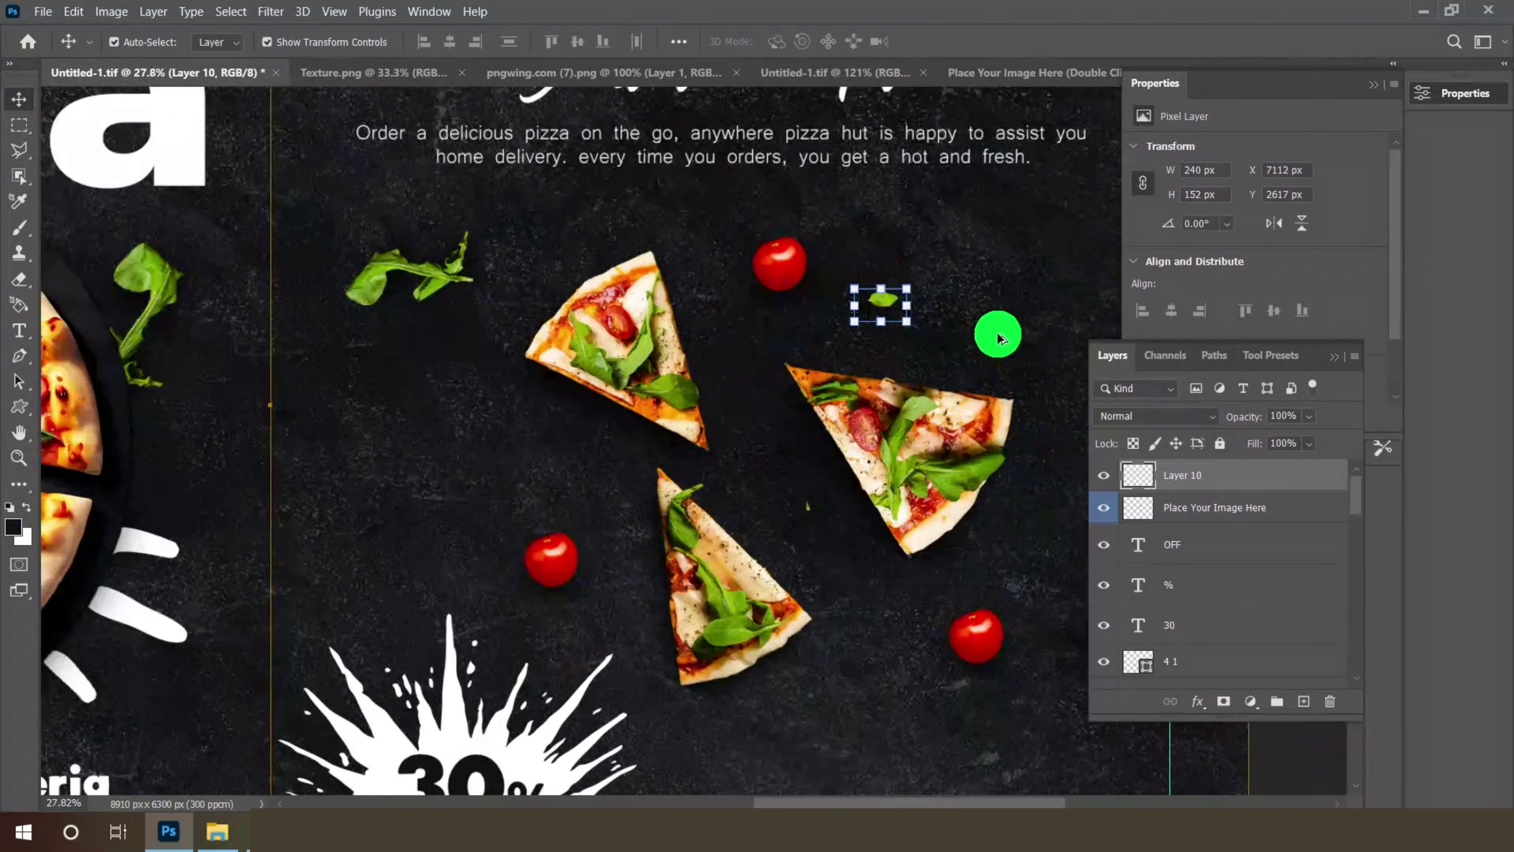
{"action": "key", "text": "ctrl+t"}
{"action": "left_click_drag", "start_coordinate": [908, 323], "coordinate": [823, 330]}
{"action": "left_click", "coordinate": [978, 42]}
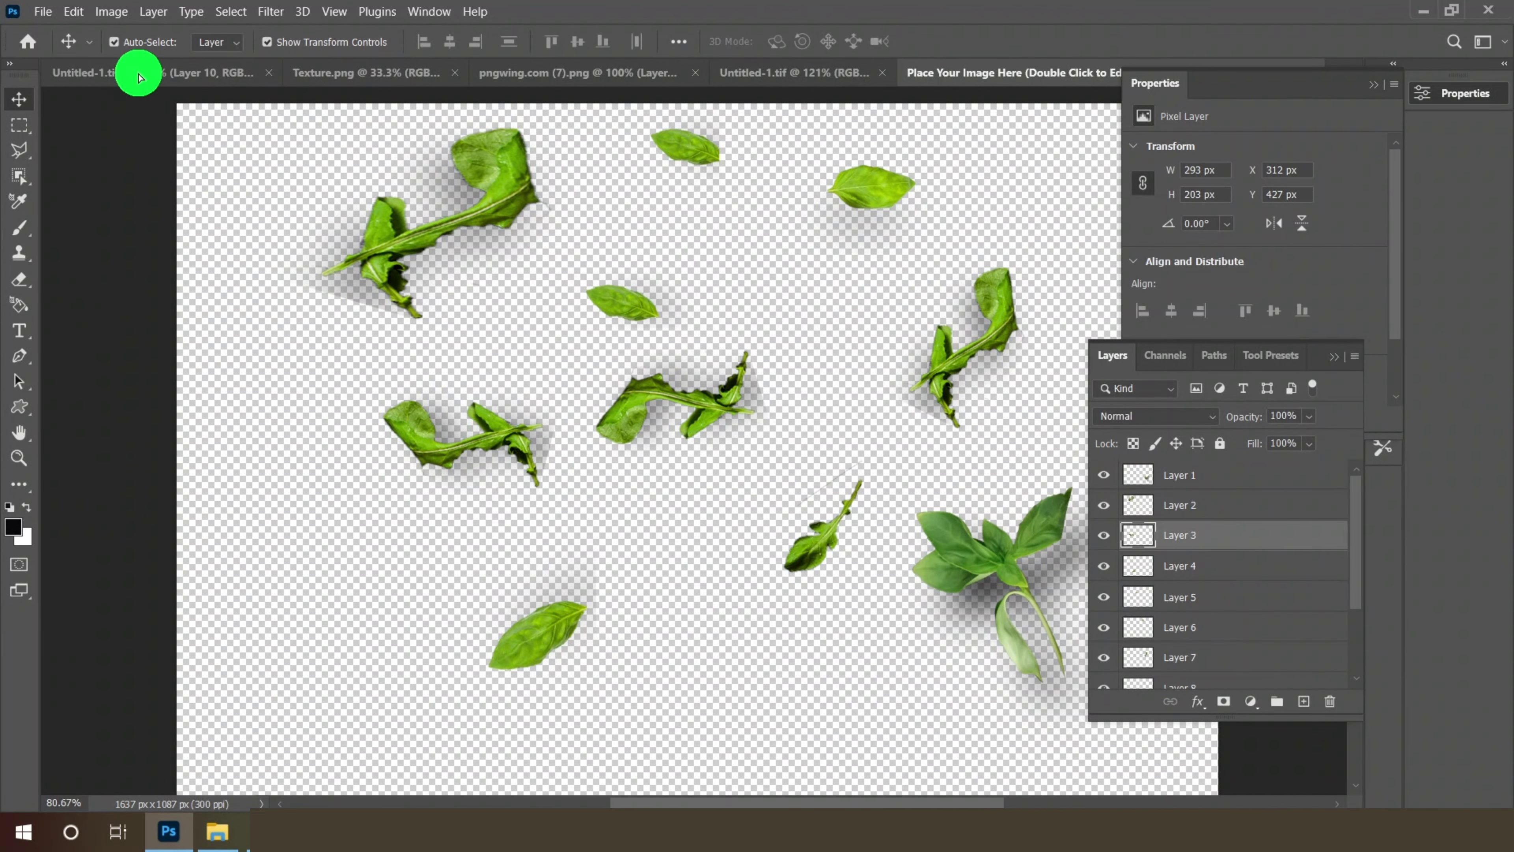
- Drop a second leaf into the menu as a new layer and enlarge it
{"action": "left_click", "coordinate": [139, 73]}
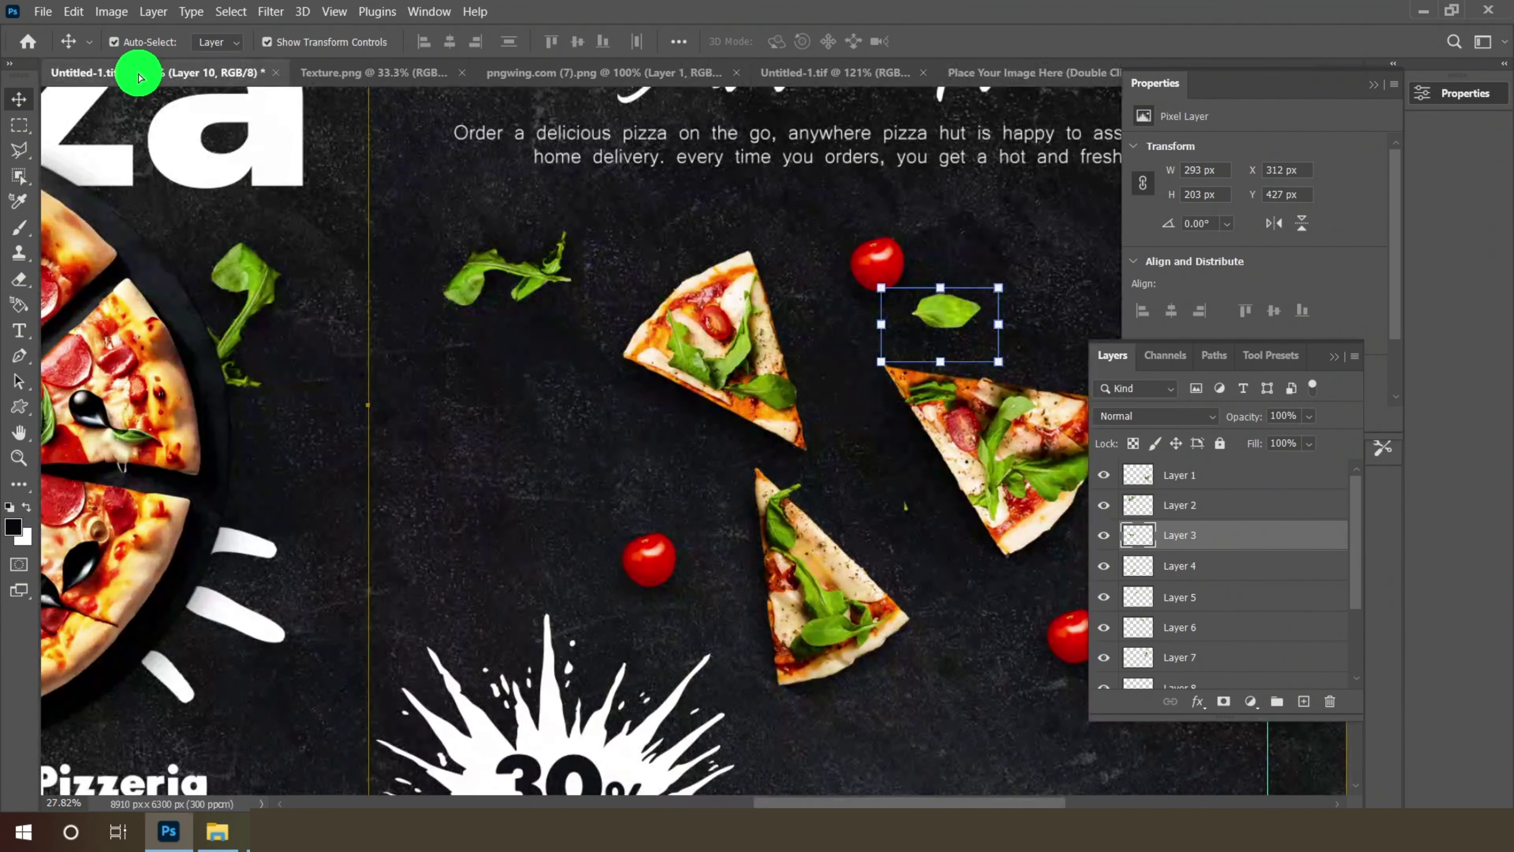
{"action": "left_click_drag", "start_coordinate": [1044, 750], "coordinate": [1044, 750]}
{"action": "scroll", "coordinate": [690, 436], "scroll_direction": "down", "scroll_amount": 4}
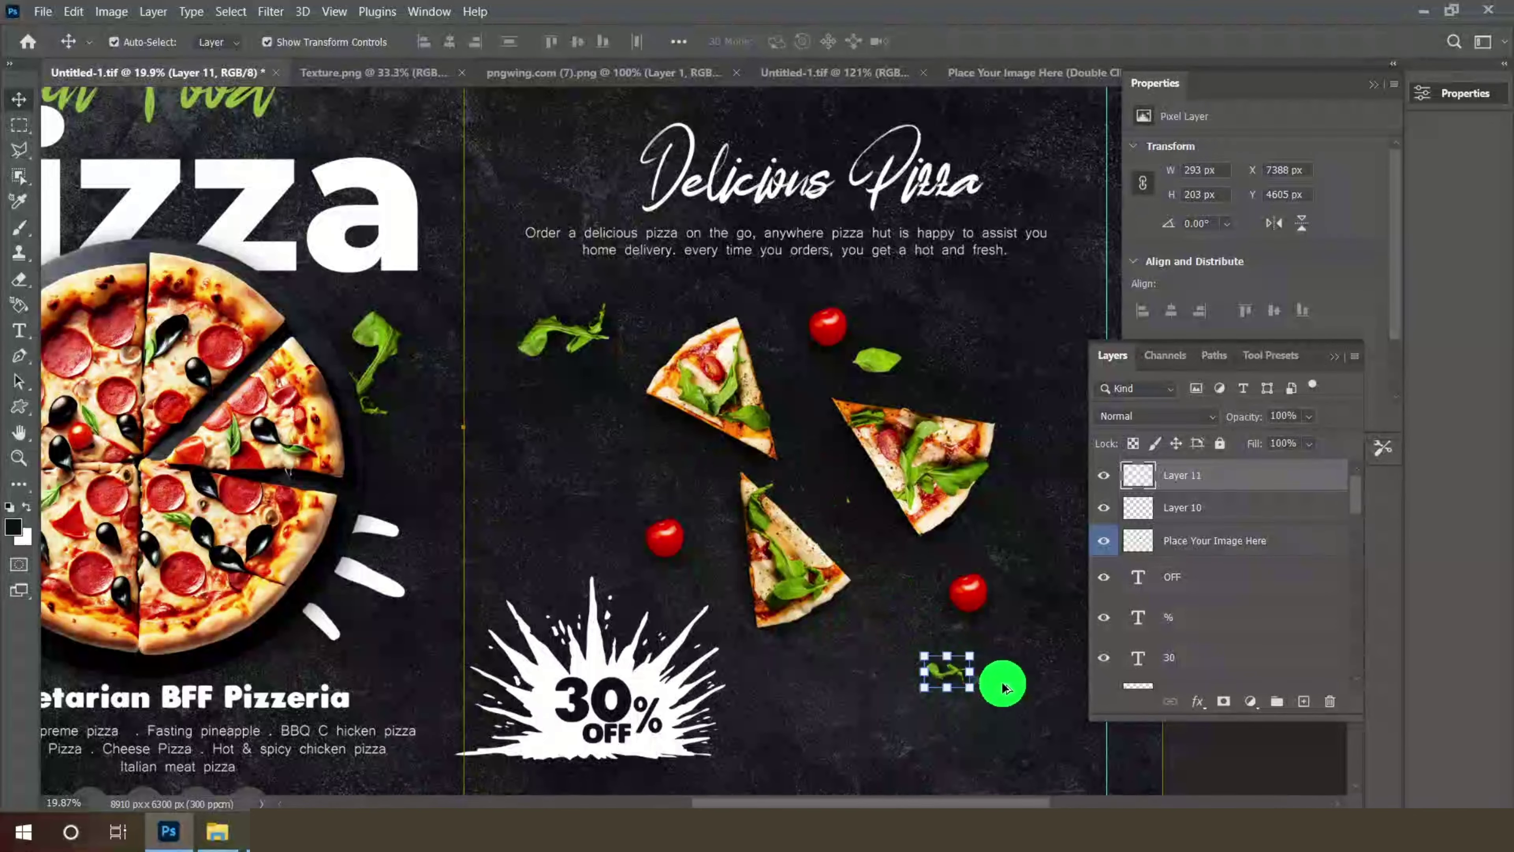
{"action": "scroll", "coordinate": [1005, 707], "scroll_direction": "up", "scroll_amount": 3}
{"action": "left_click_drag", "start_coordinate": [956, 678], "coordinate": [991, 706]}
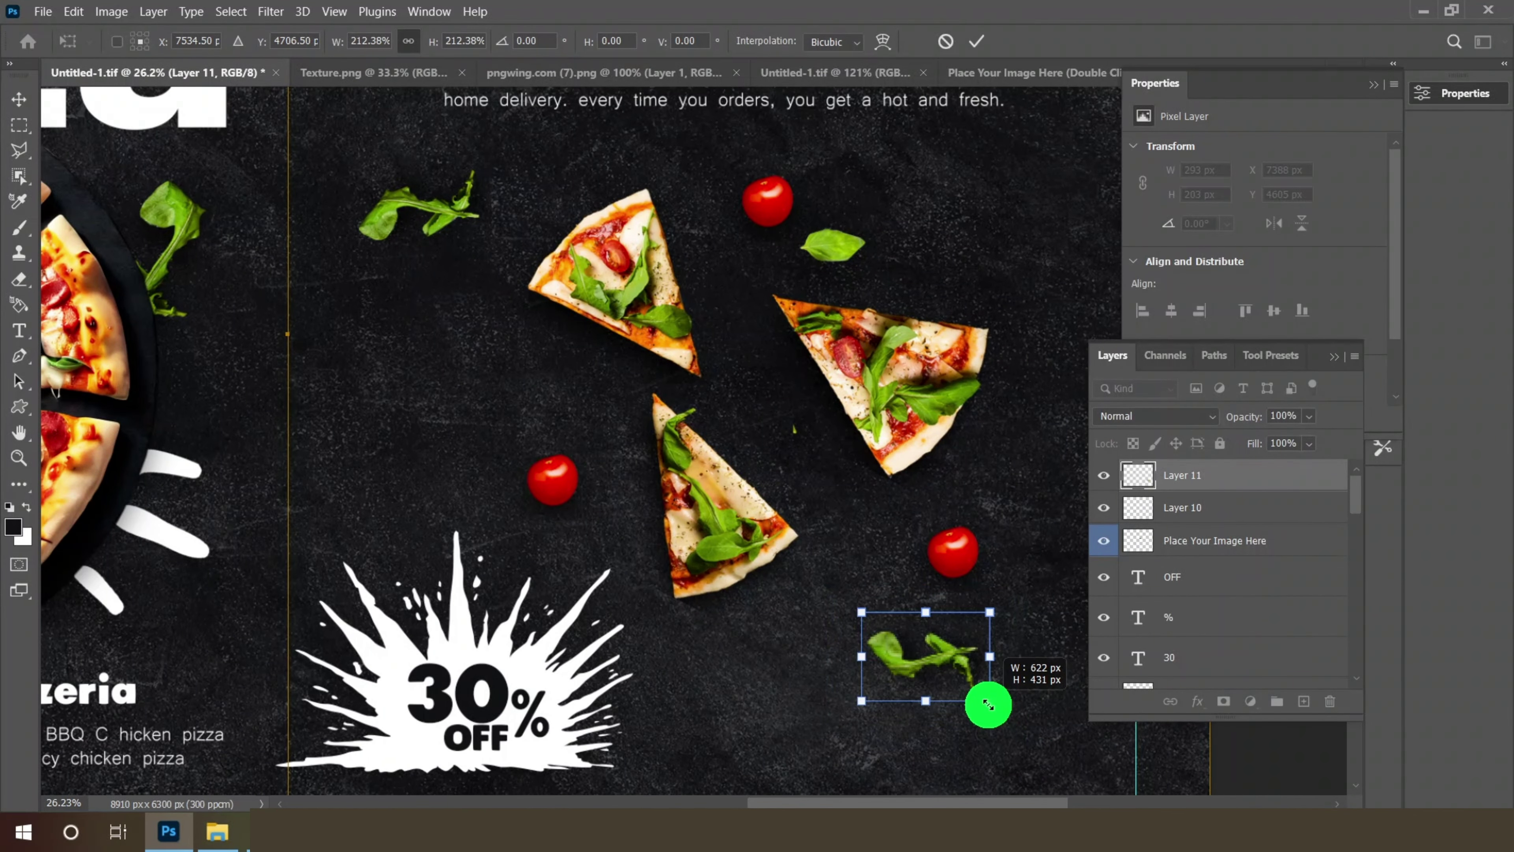
{"action": "left_click", "coordinate": [976, 41]}
- Carry another small leaf into the menu and enlarge it to about double size
{"action": "left_click", "coordinate": [1000, 77]}
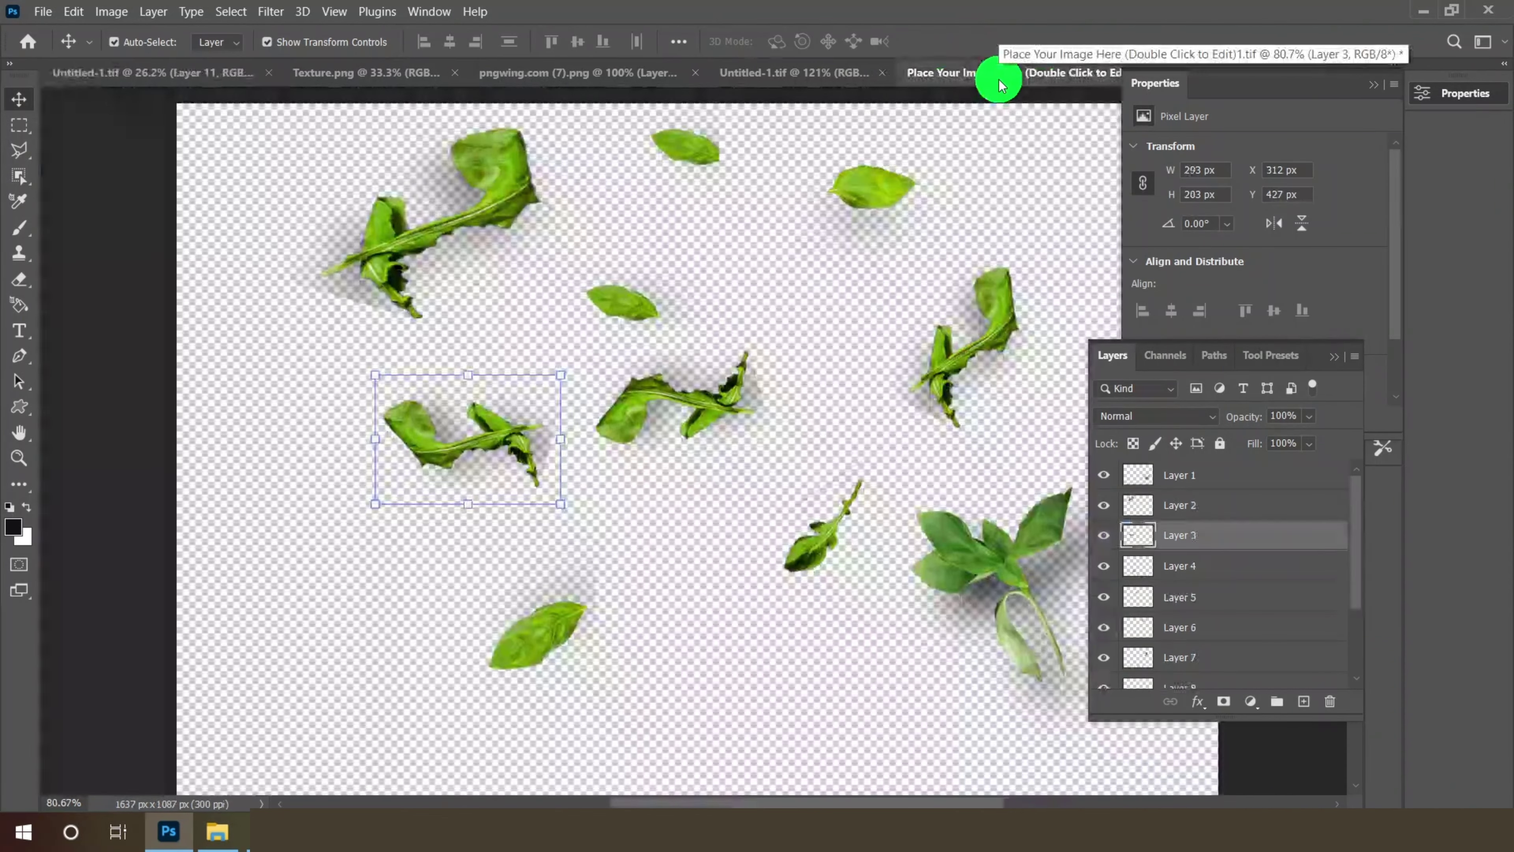
{"action": "left_click_drag", "start_coordinate": [829, 535], "coordinate": [992, 515]}
{"action": "scroll", "coordinate": [1025, 543], "scroll_direction": "up", "scroll_amount": 1}
{"action": "left_click_drag", "start_coordinate": [1006, 533], "coordinate": [1023, 556]}
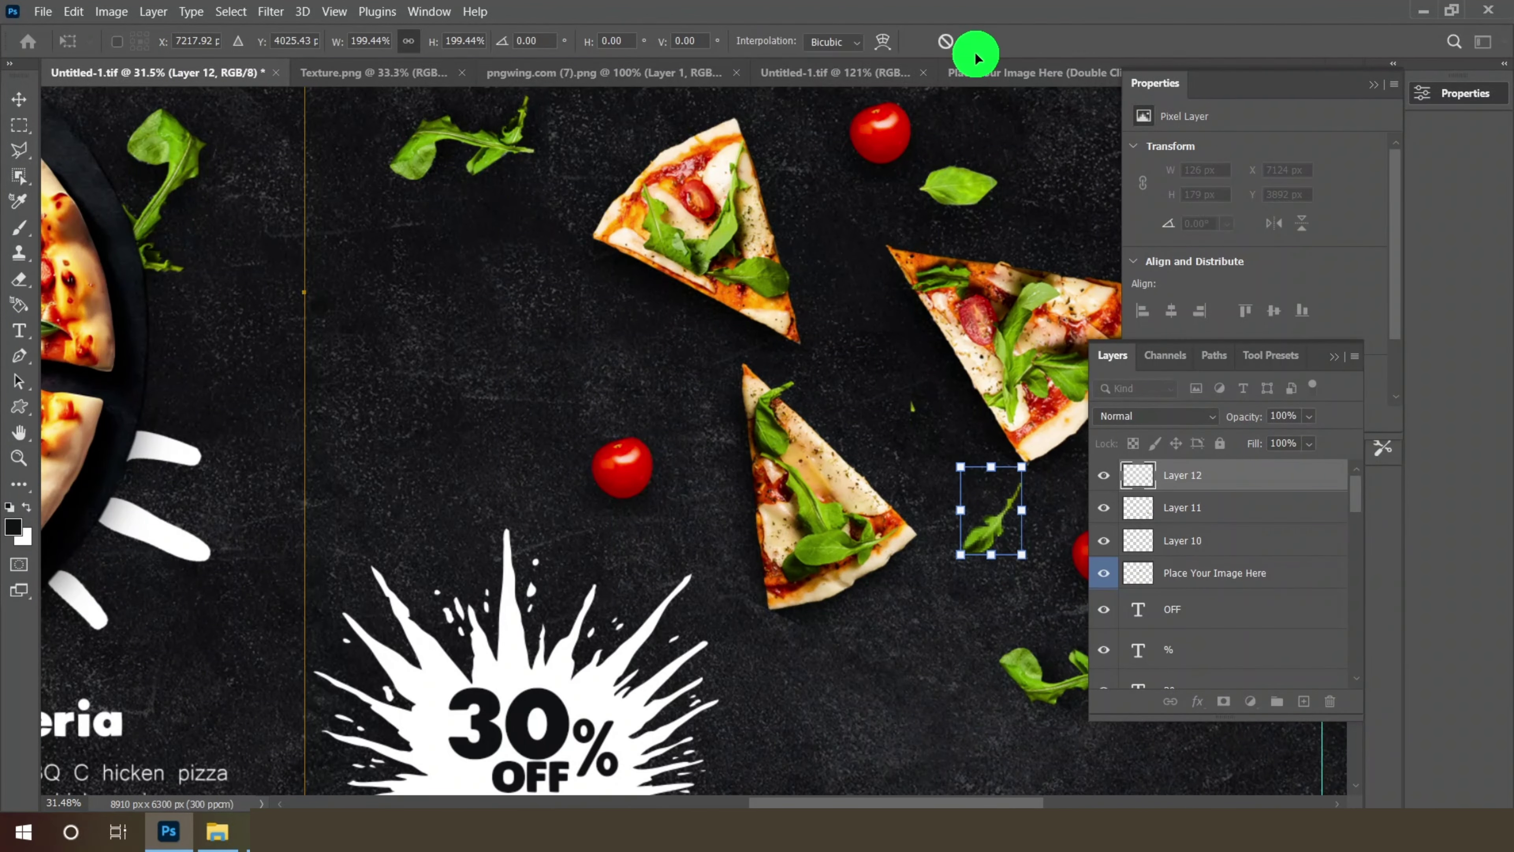
{"action": "left_click", "coordinate": [973, 42]}
- Place a further enlarged leaf onto the menu's right page
{"action": "left_click", "coordinate": [1007, 73]}
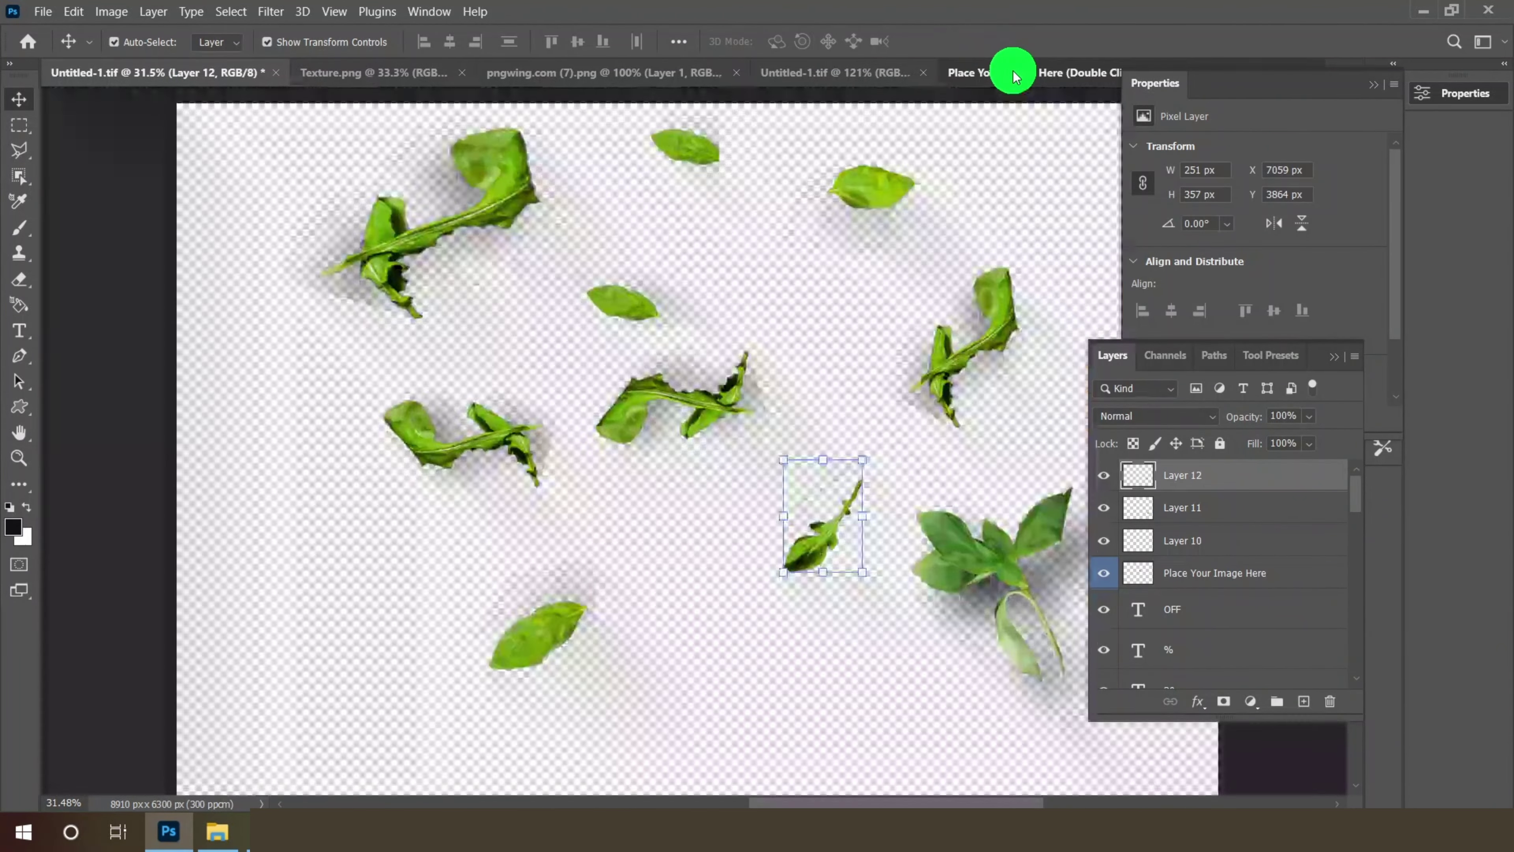
{"action": "left_click", "coordinate": [617, 301]}
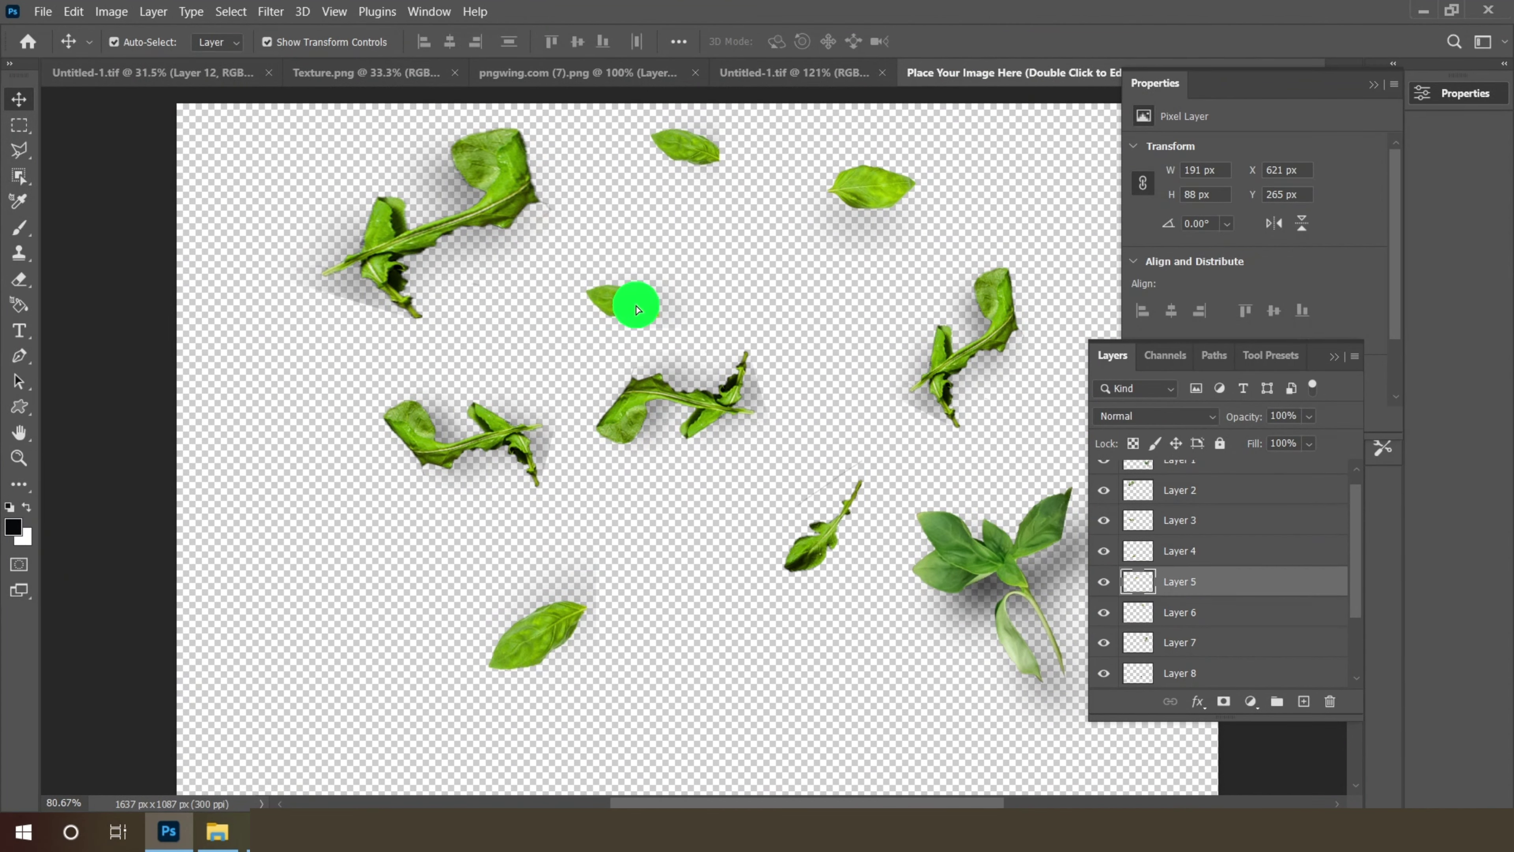
{"action": "left_click", "coordinate": [162, 74]}
{"action": "left_click_drag", "start_coordinate": [163, 78], "coordinate": [601, 424]}
{"action": "left_click", "coordinate": [973, 42]}
- Place the bottom leaf from the leaves image onto the menu's right page
{"action": "left_click", "coordinate": [1007, 73]}
{"action": "scroll", "coordinate": [747, 252], "scroll_direction": "down", "scroll_amount": 1}
{"action": "left_click", "coordinate": [575, 602]}
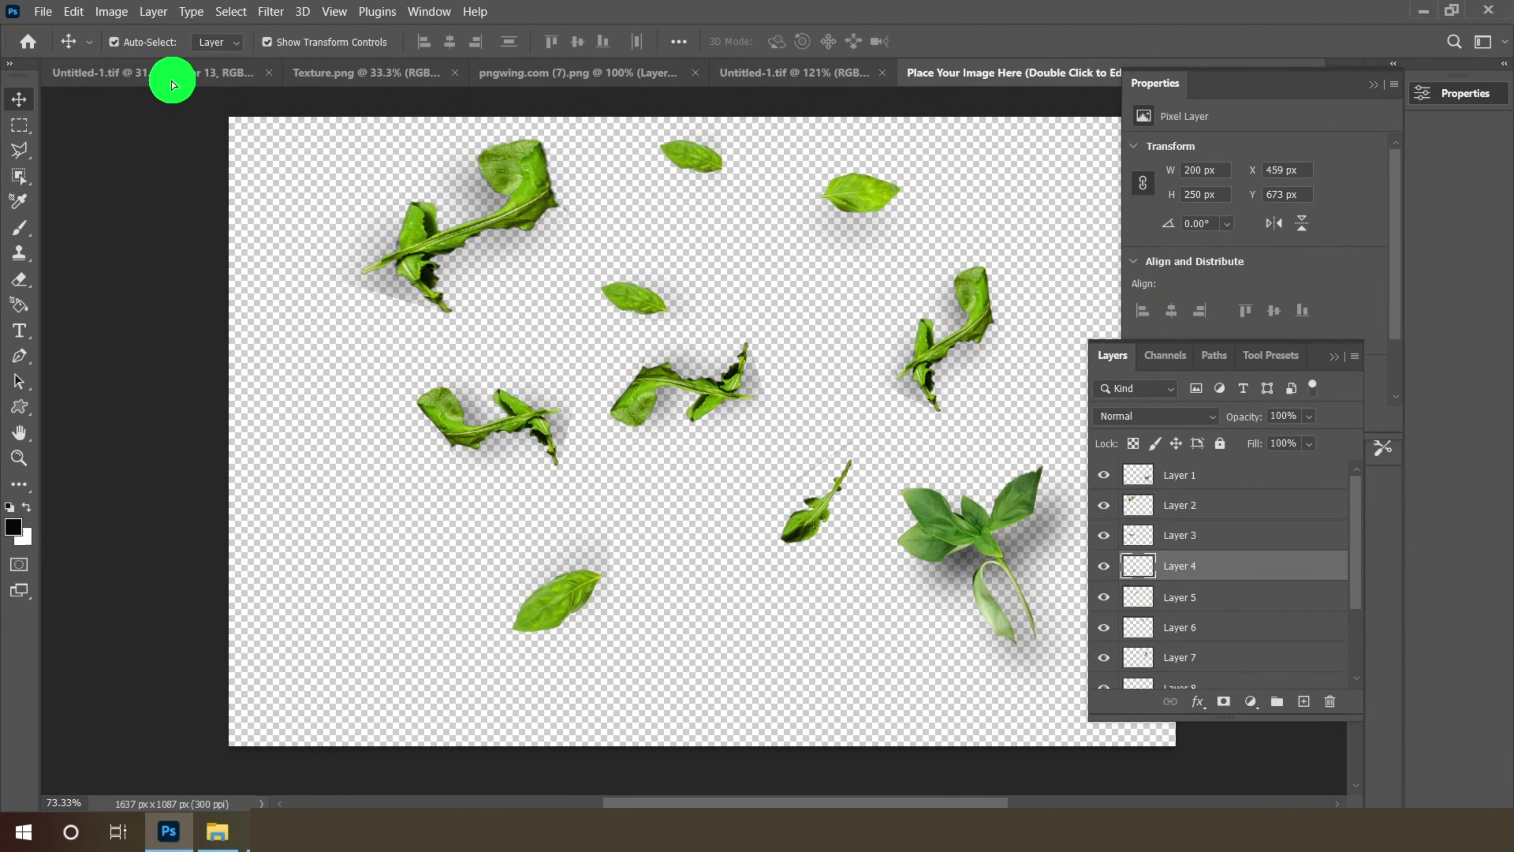
{"action": "left_click_drag", "start_coordinate": [172, 83], "coordinate": [758, 573]}
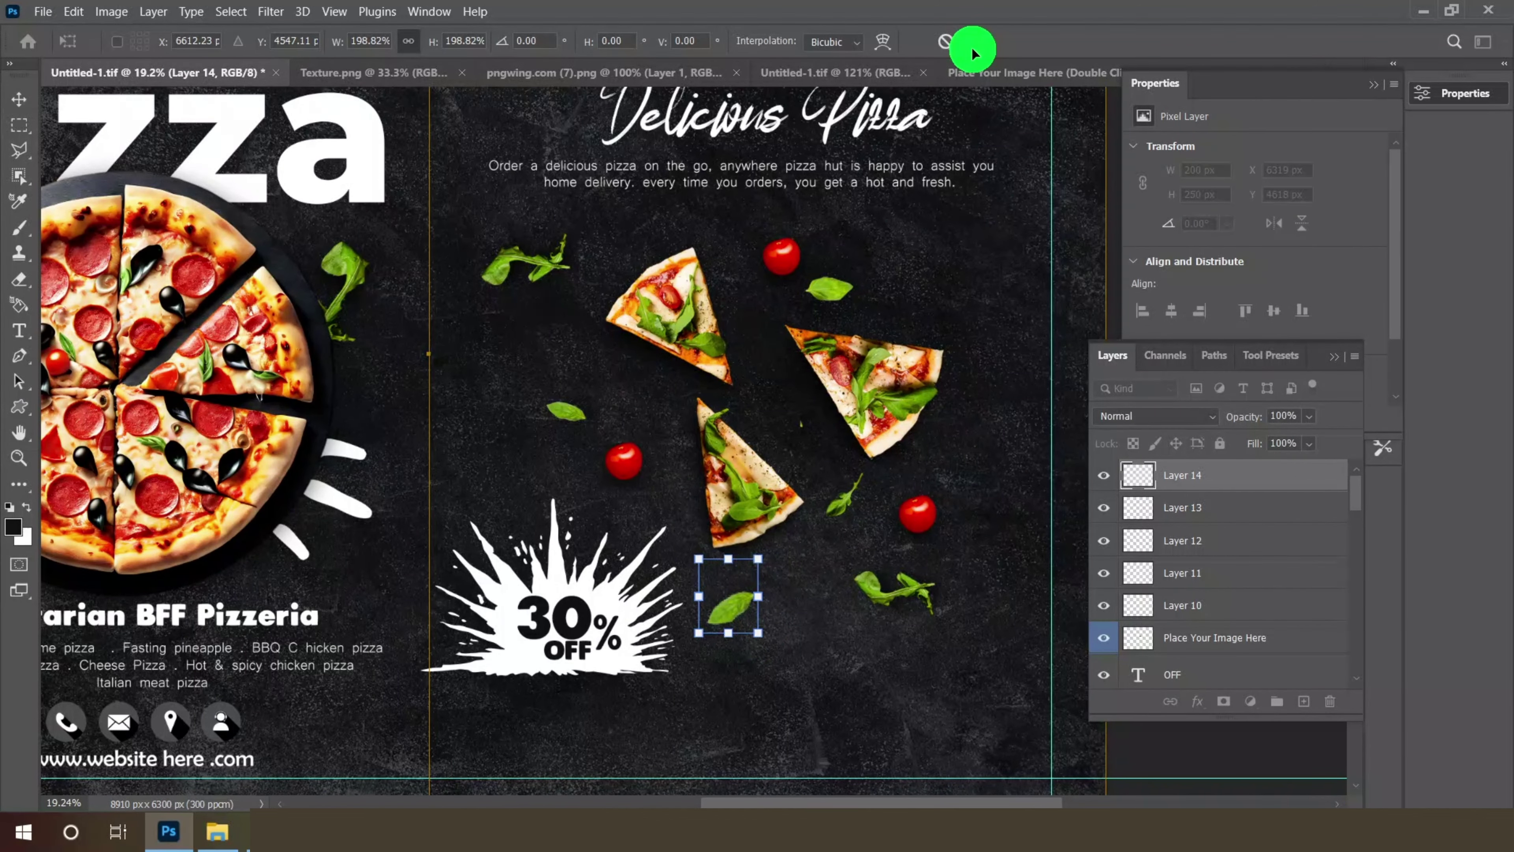
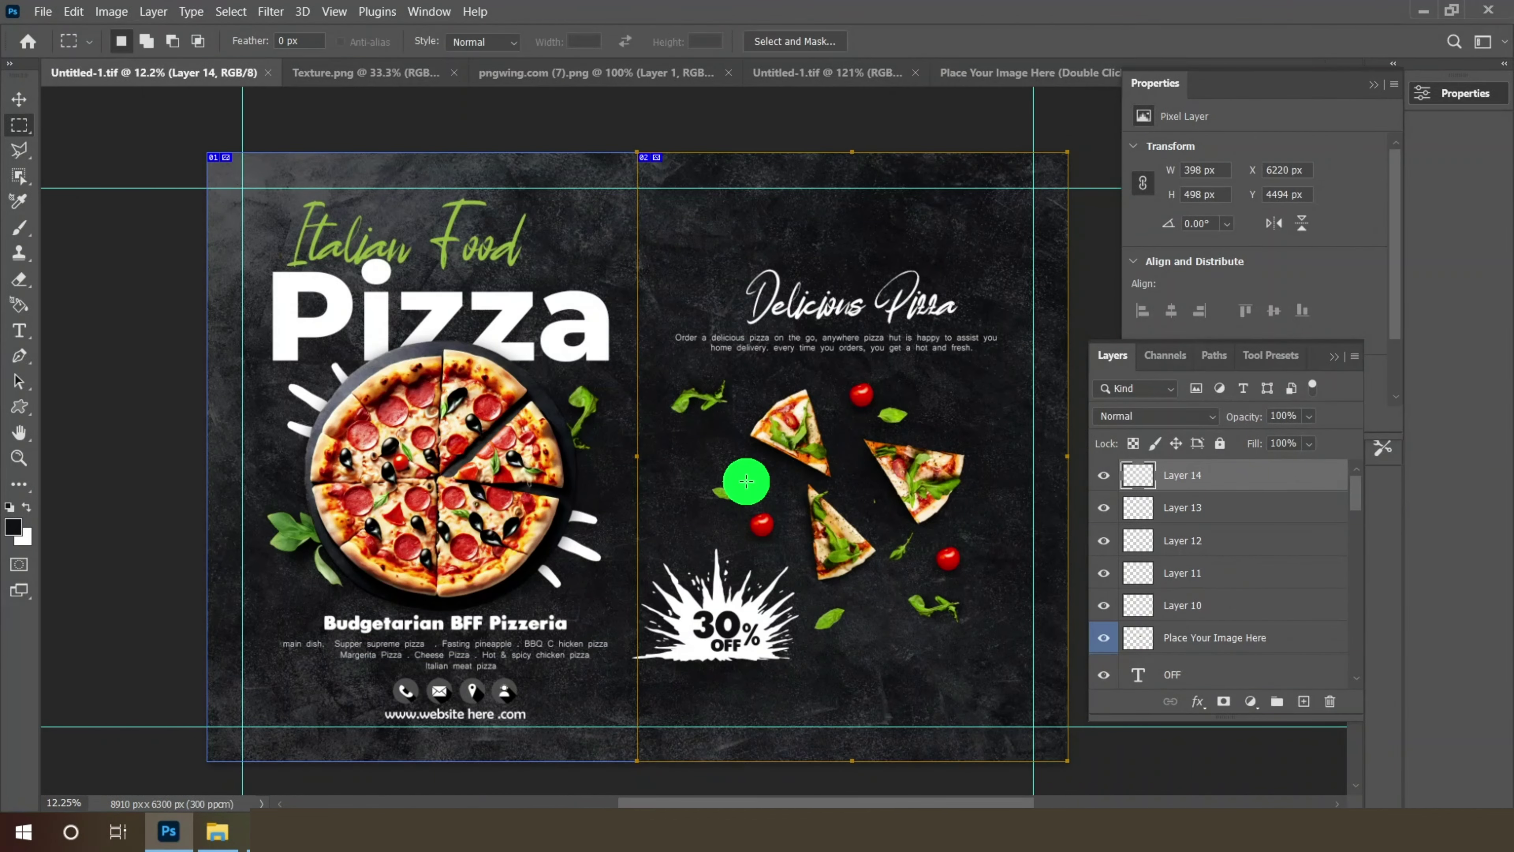
- Set the Brush Tool to the Sampled Brush 7 mushroom preset
{"action": "left_click", "coordinate": [18, 227]}
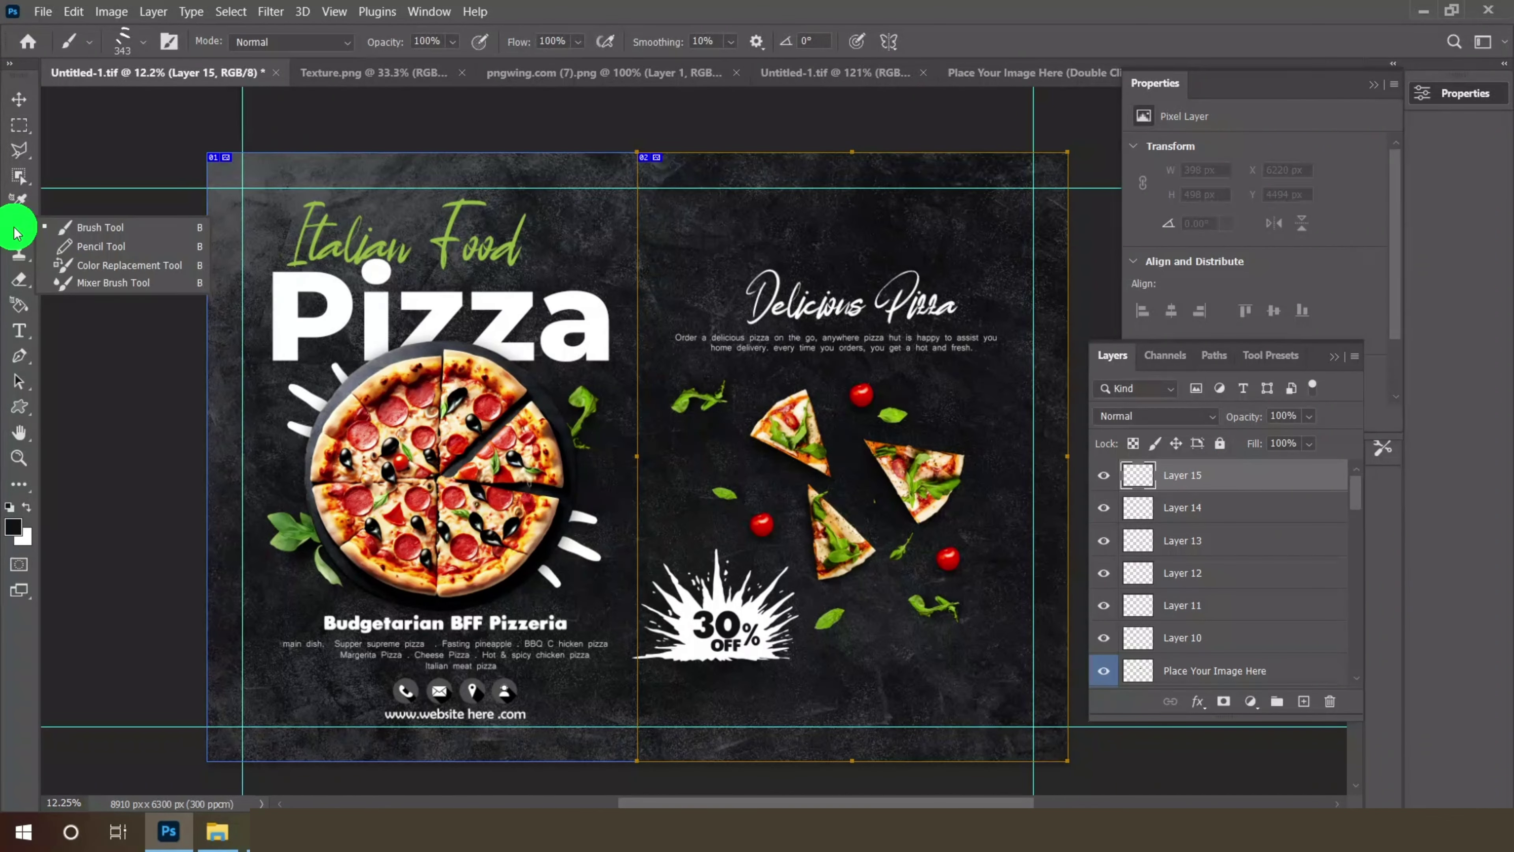
{"action": "left_click", "coordinate": [92, 235]}
{"action": "left_click", "coordinate": [143, 42]}
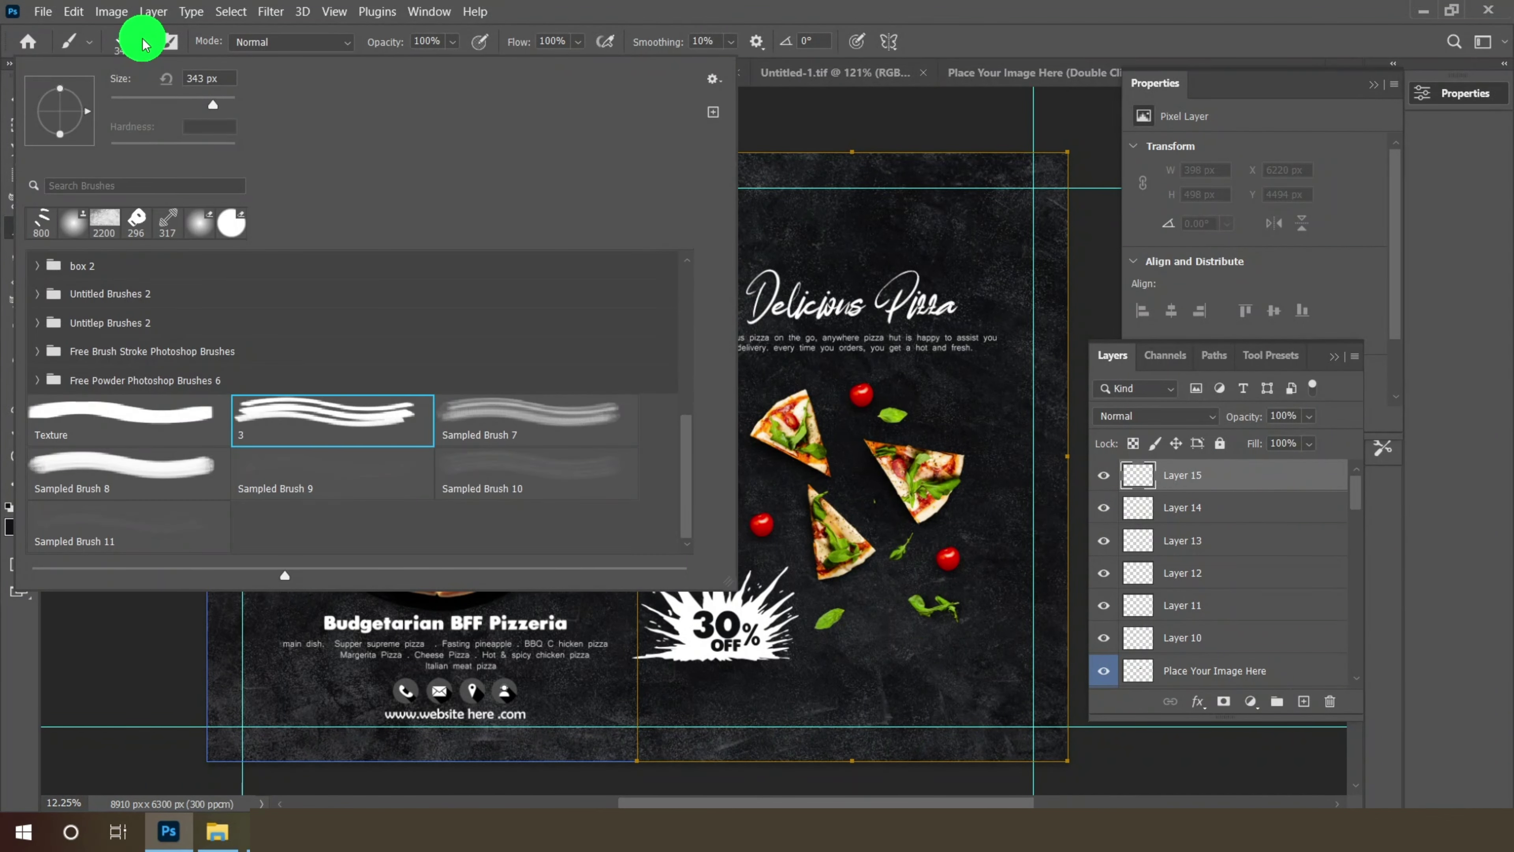
{"action": "left_click", "coordinate": [154, 477]}
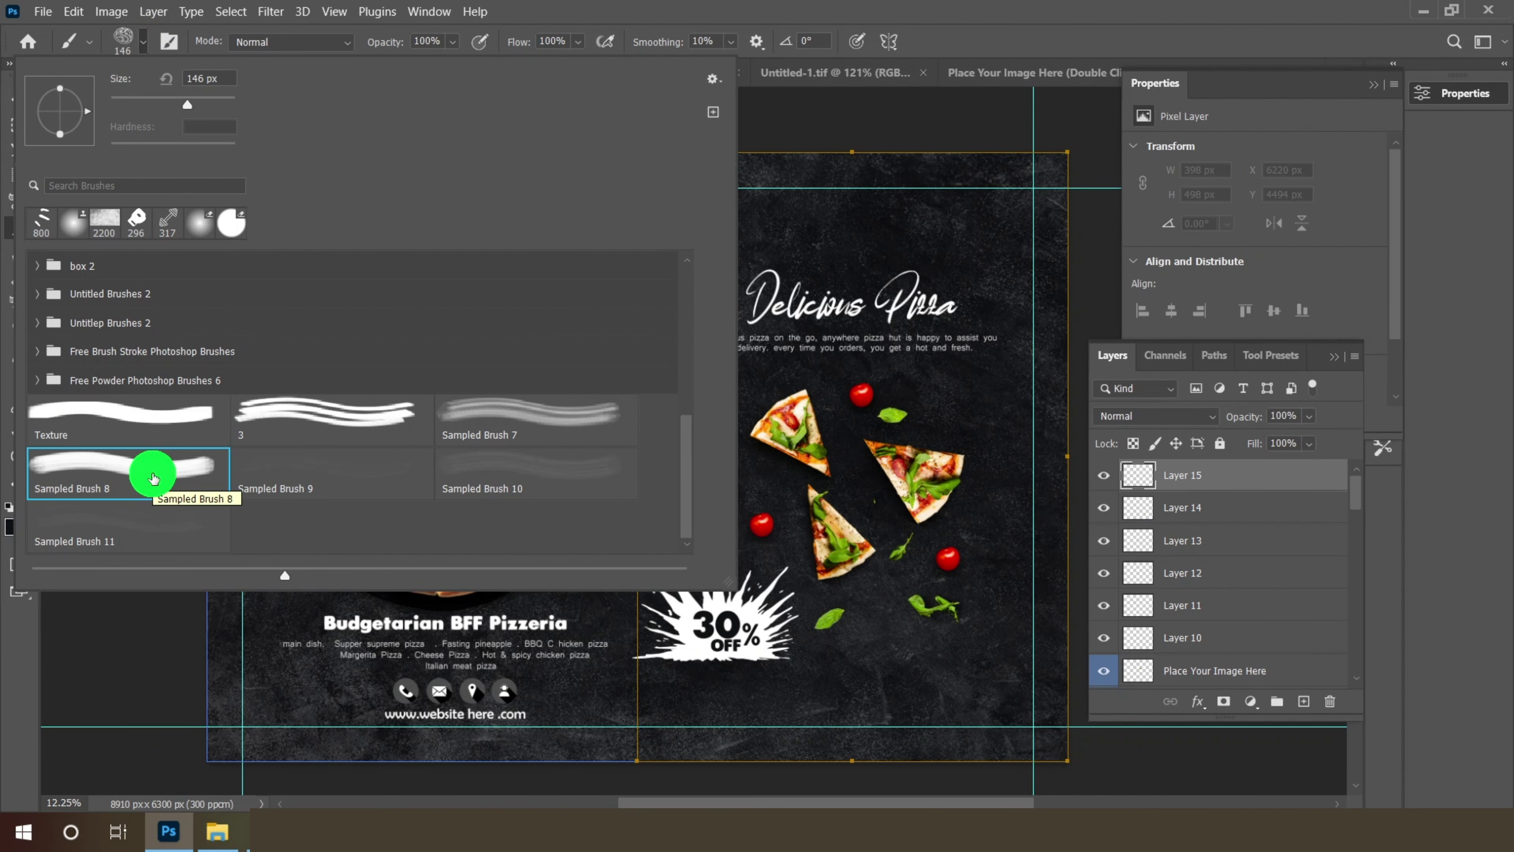
{"action": "left_click", "coordinate": [477, 420]}
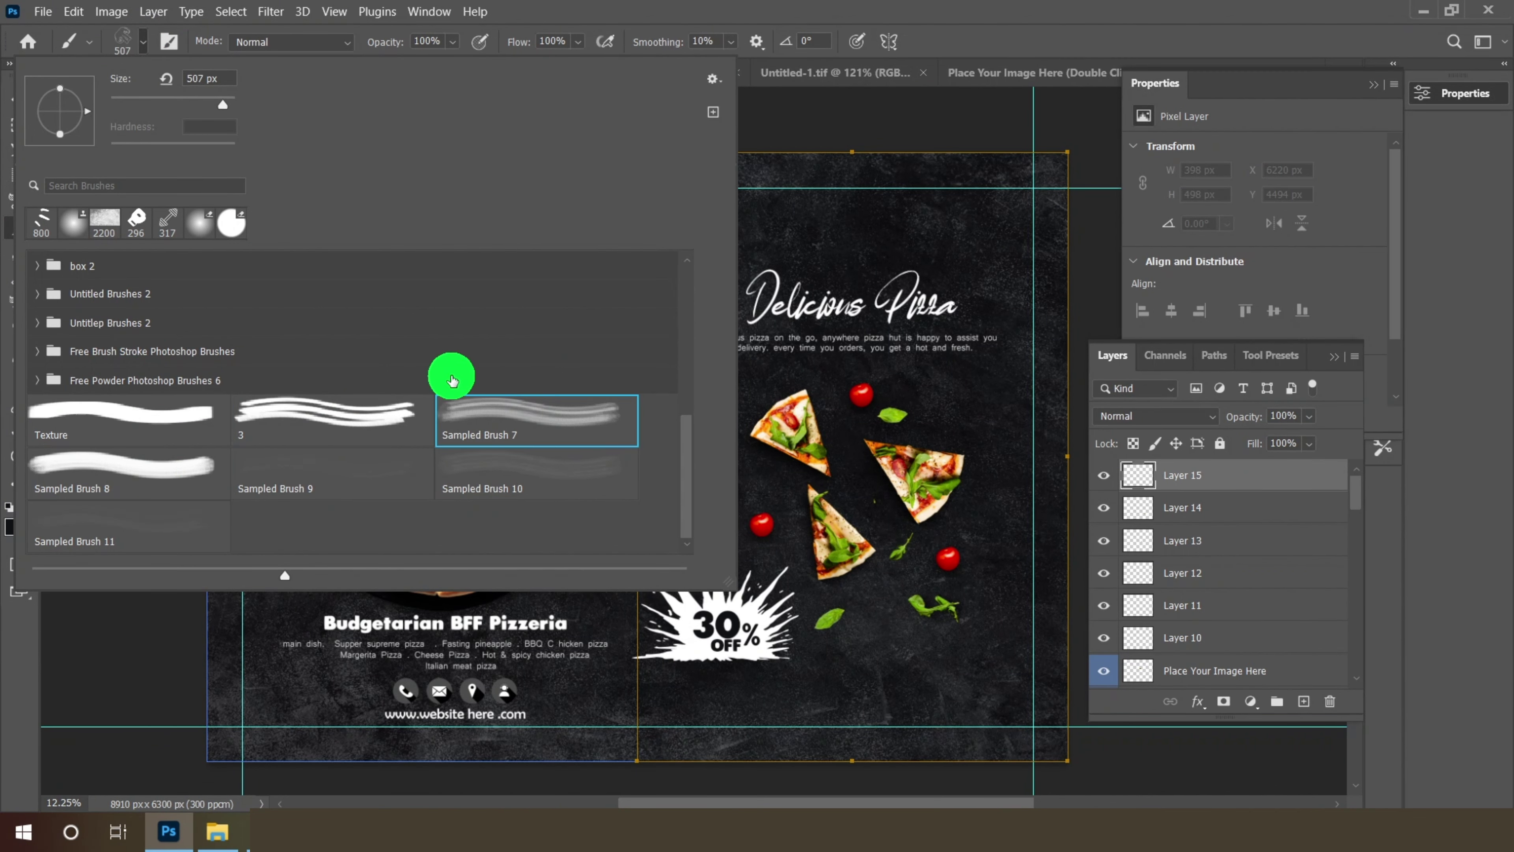
{"action": "left_click", "coordinate": [143, 42]}
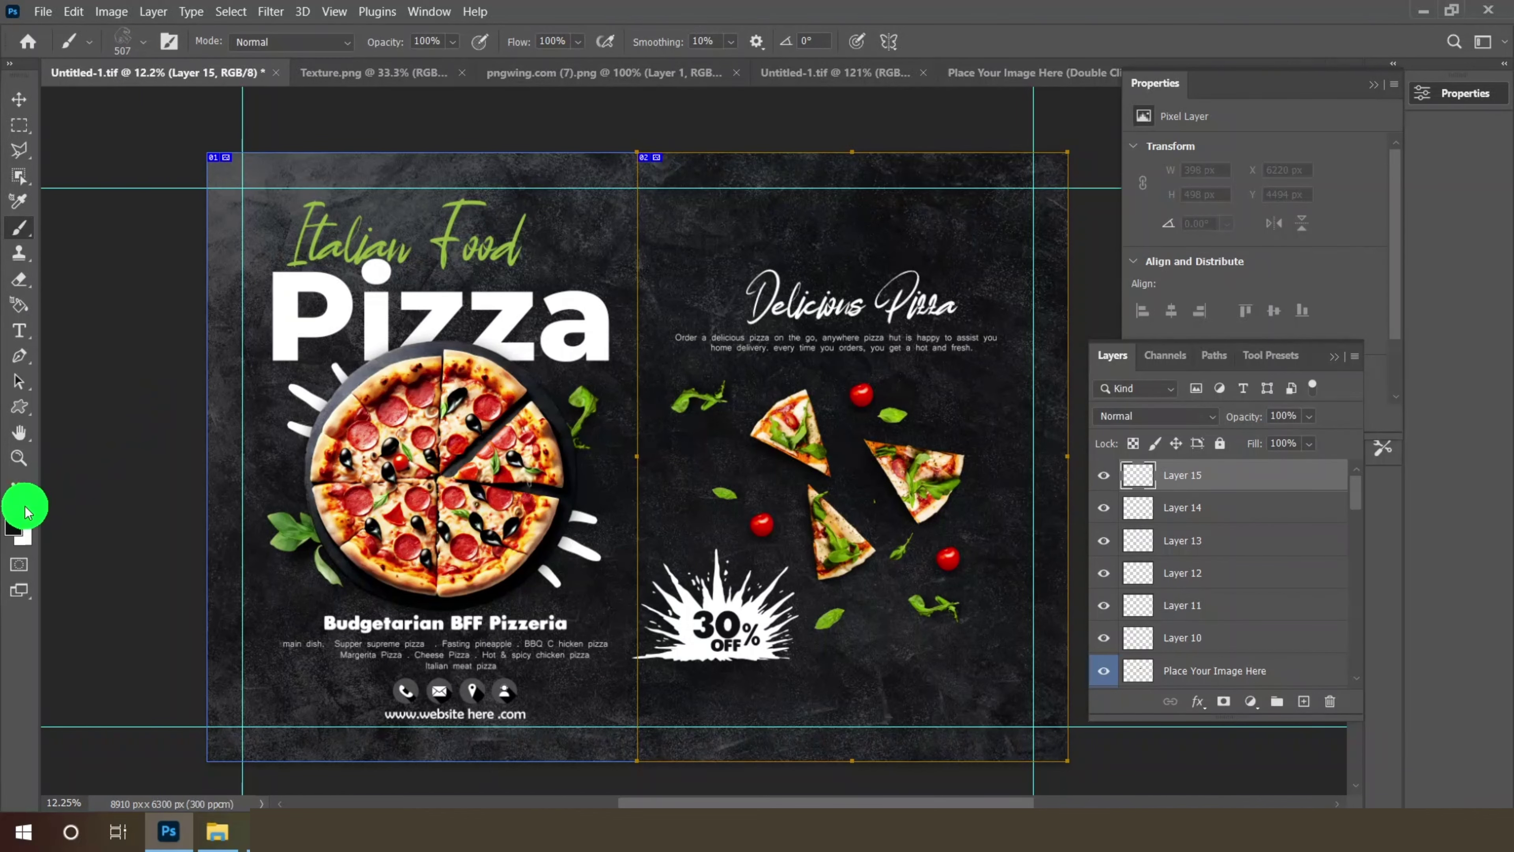
- Stamp three white mushroom doodles across the right page, adding a new layer before each
{"action": "scroll", "coordinate": [721, 486], "scroll_direction": "up", "scroll_amount": 2}
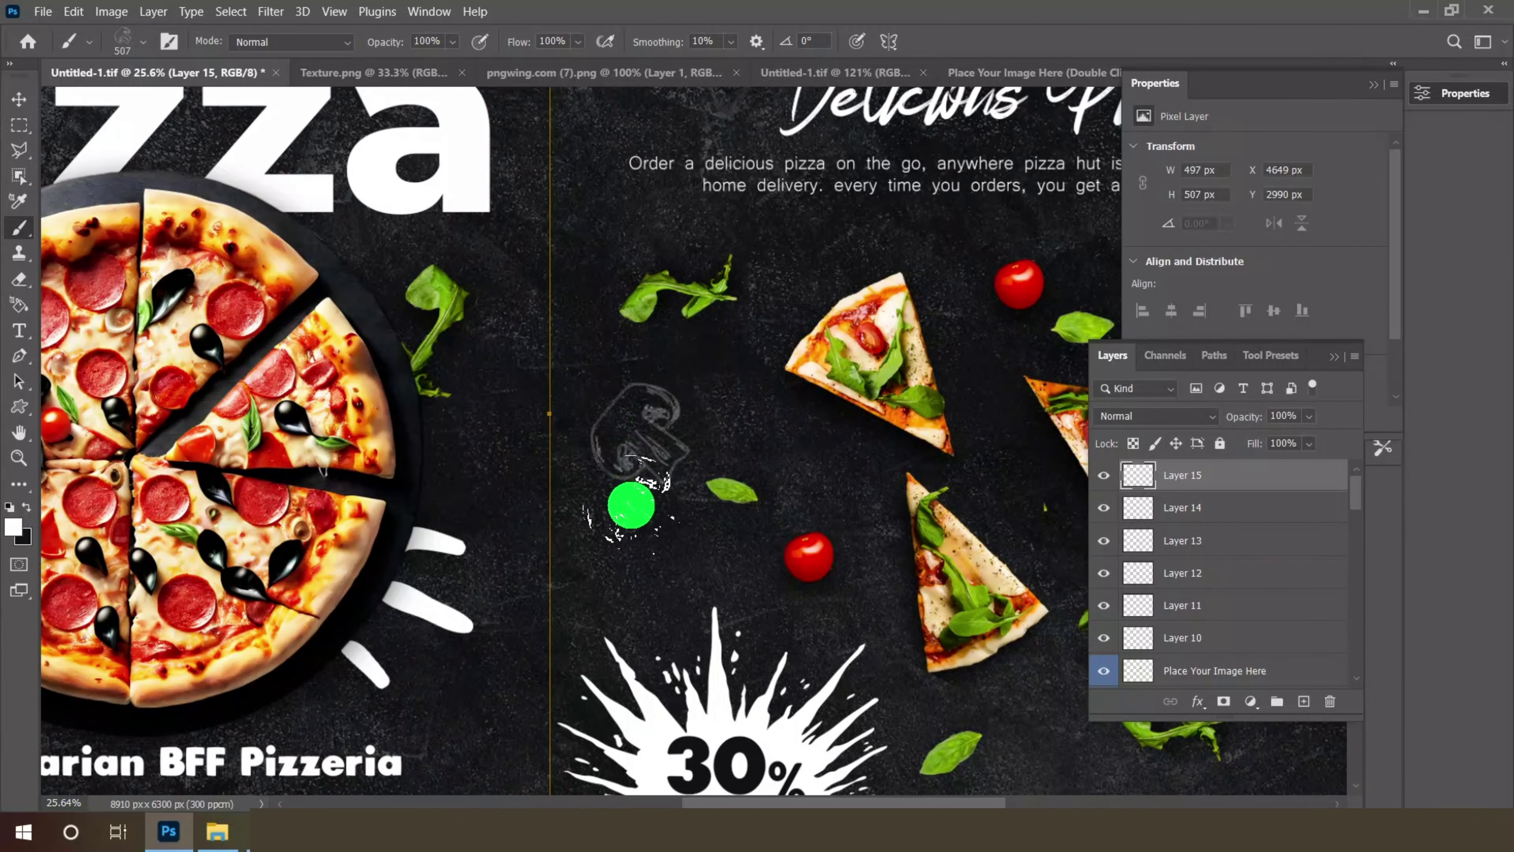
{"action": "left_click", "coordinate": [639, 433]}
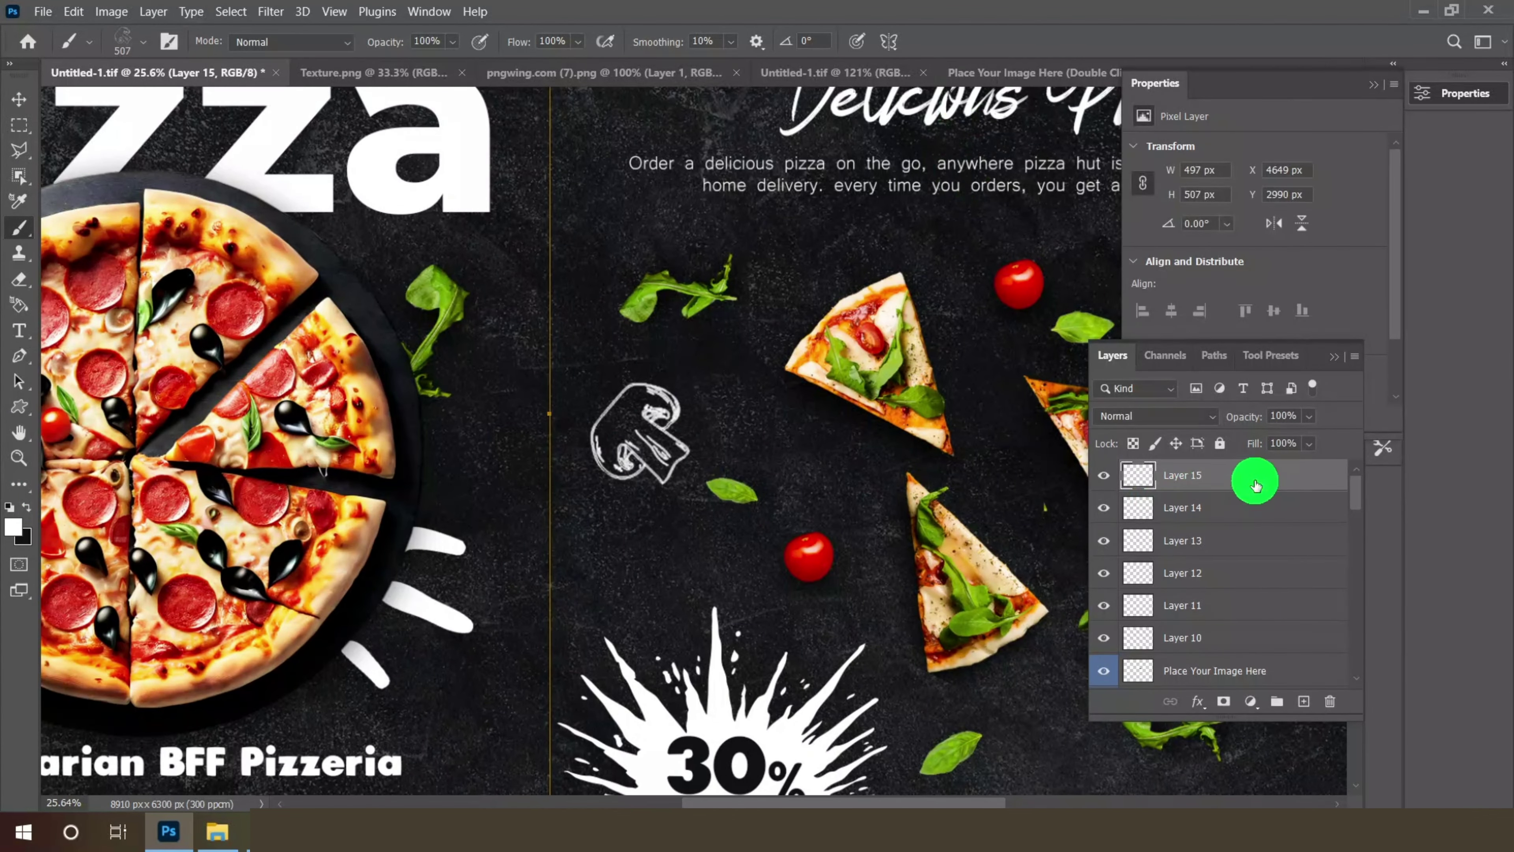
{"action": "left_click", "coordinate": [1281, 701]}
{"action": "left_click", "coordinate": [636, 511]}
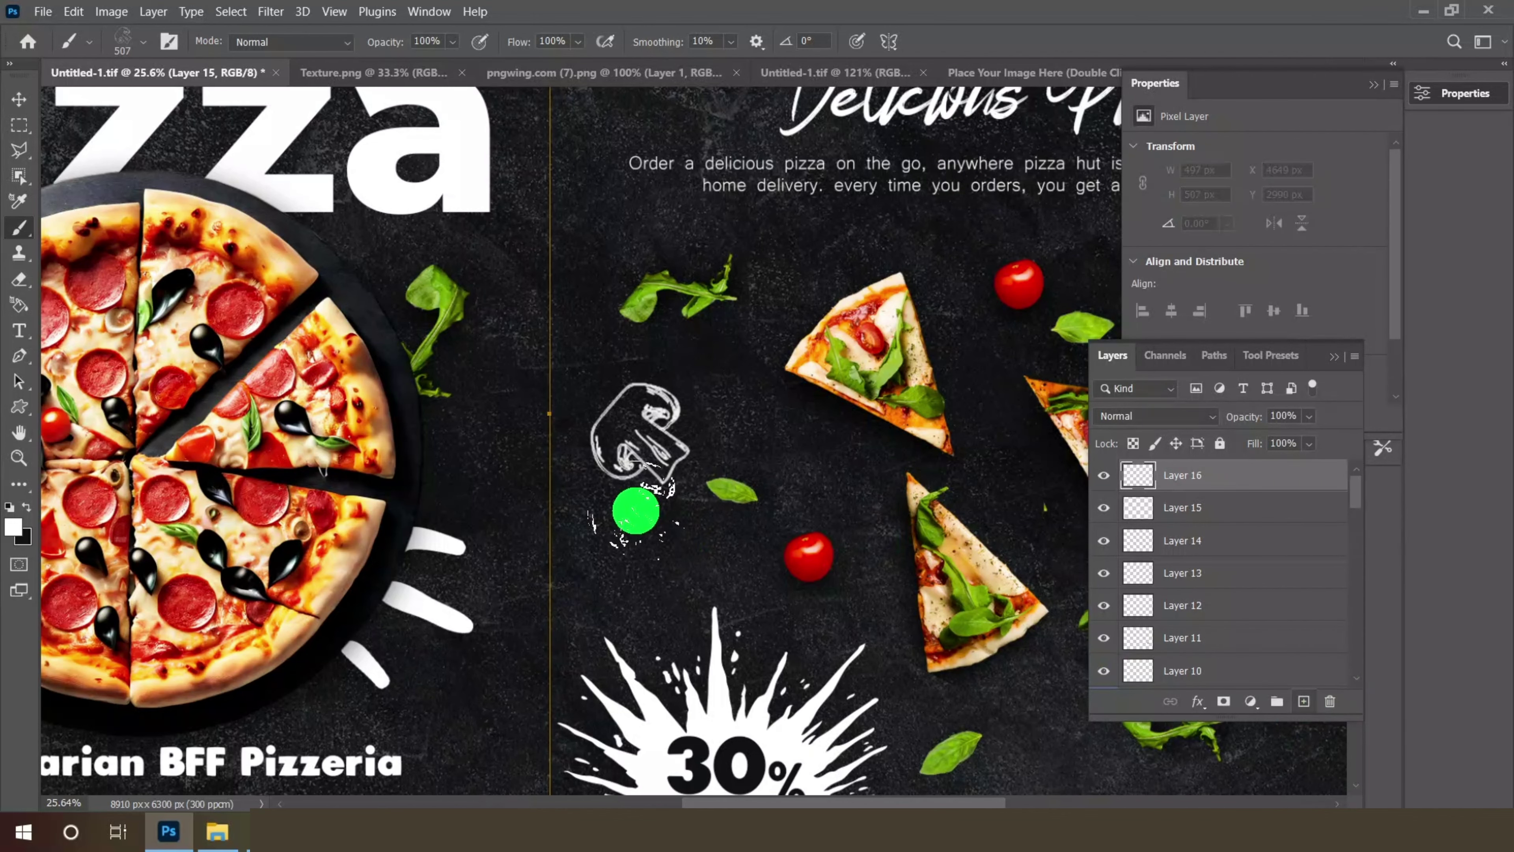
{"action": "scroll", "coordinate": [636, 511], "scroll_direction": "down", "scroll_amount": 3}
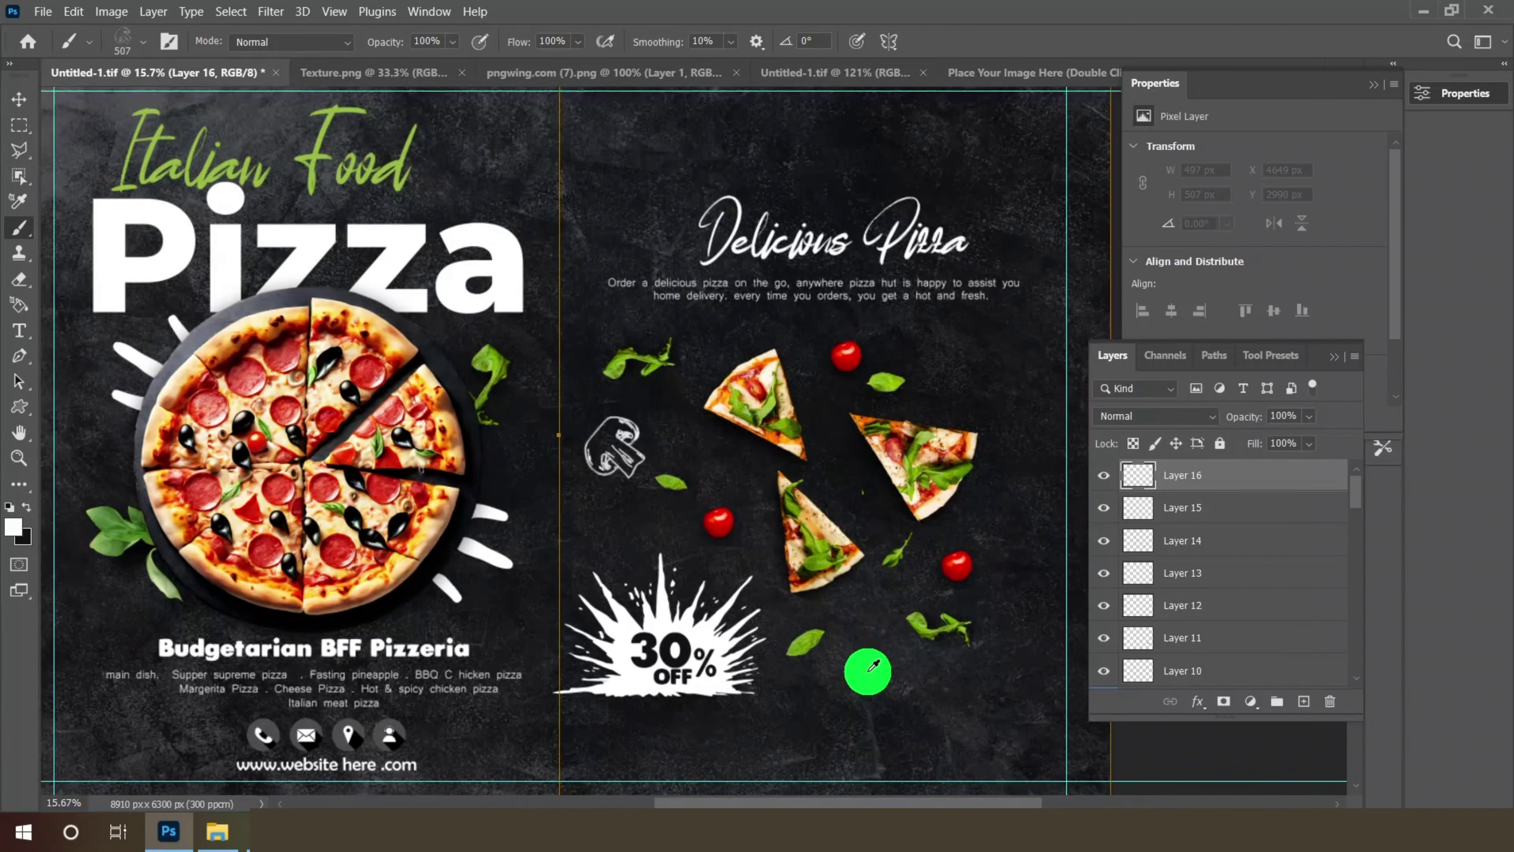
{"action": "scroll", "coordinate": [819, 699], "scroll_direction": "up", "scroll_amount": 2}
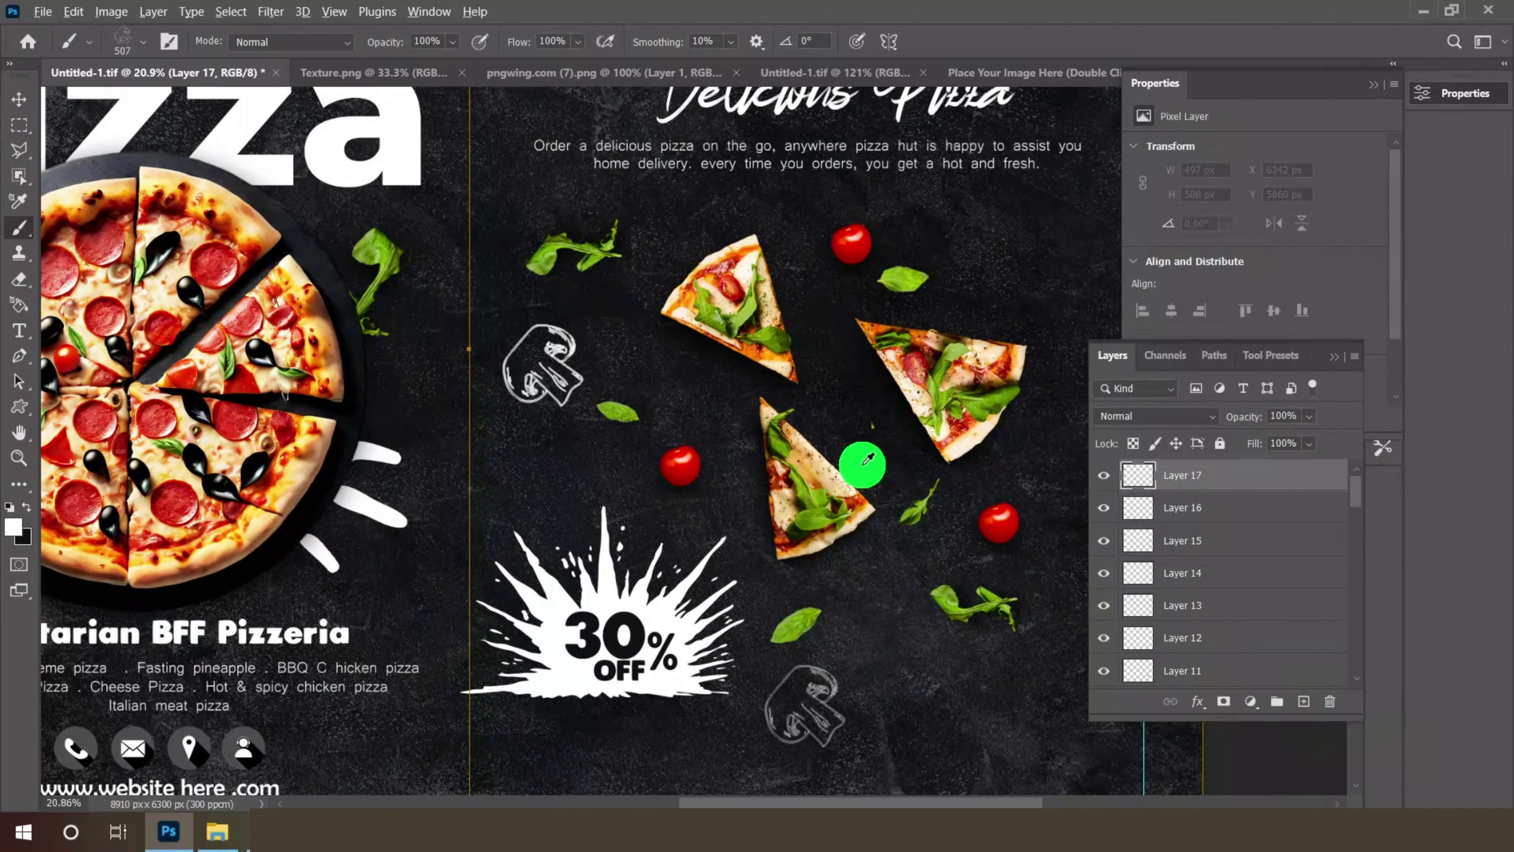
{"action": "scroll", "coordinate": [835, 477], "scroll_direction": "down", "scroll_amount": 1}
{"action": "scroll", "coordinate": [1054, 304], "scroll_direction": "down", "scroll_amount": 1}
{"action": "scroll", "coordinate": [991, 321], "scroll_direction": "up", "scroll_amount": 2}
{"action": "left_click", "coordinate": [978, 319]}
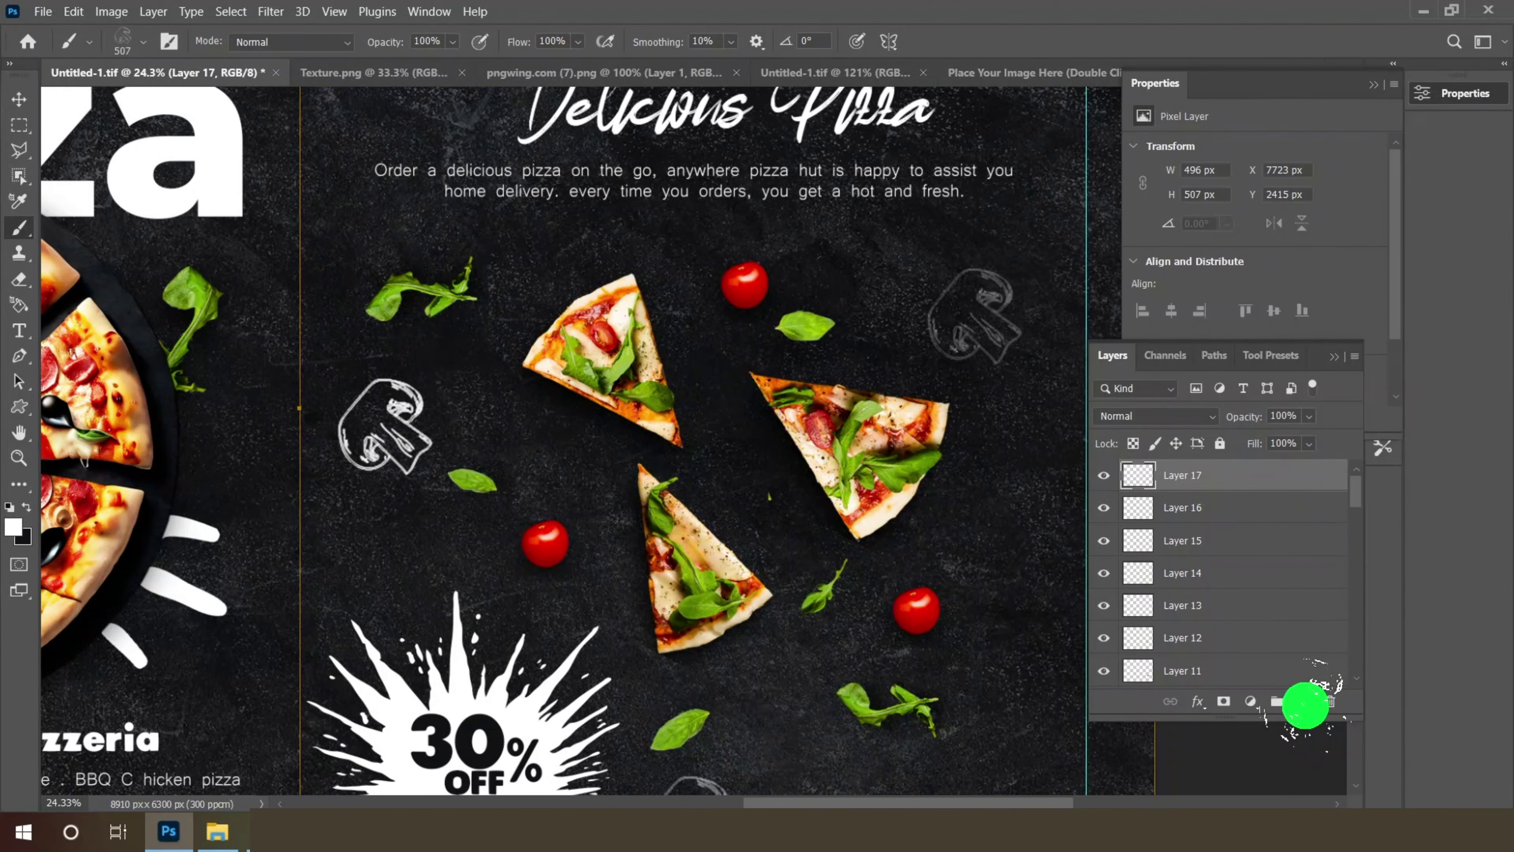
{"action": "left_click", "coordinate": [1303, 702]}
{"action": "scroll", "coordinate": [808, 379], "scroll_direction": "down", "scroll_amount": 2}
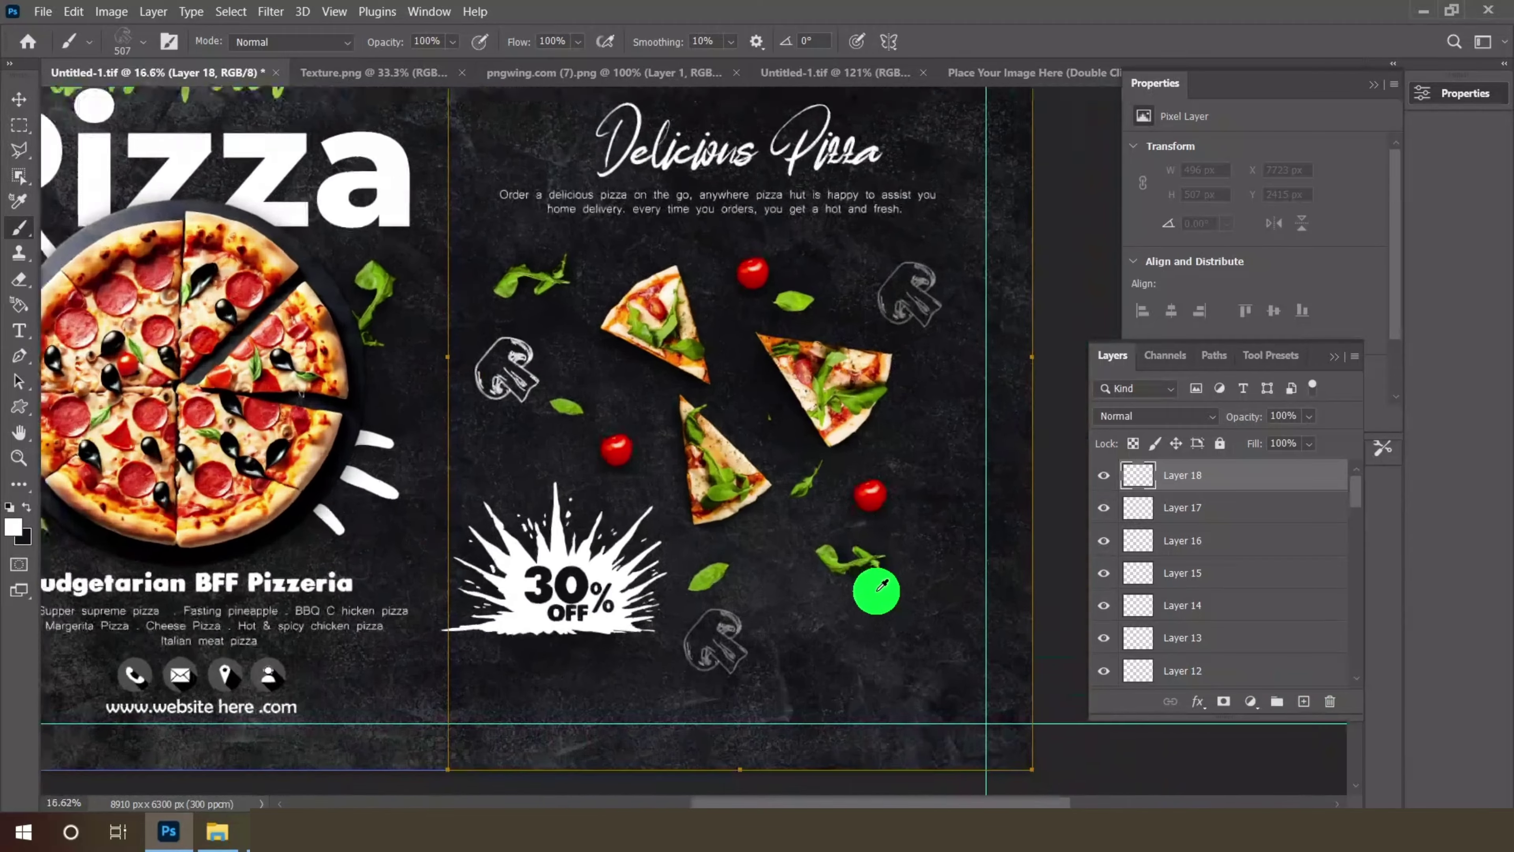
{"action": "scroll", "coordinate": [881, 587], "scroll_direction": "up", "scroll_amount": 2}
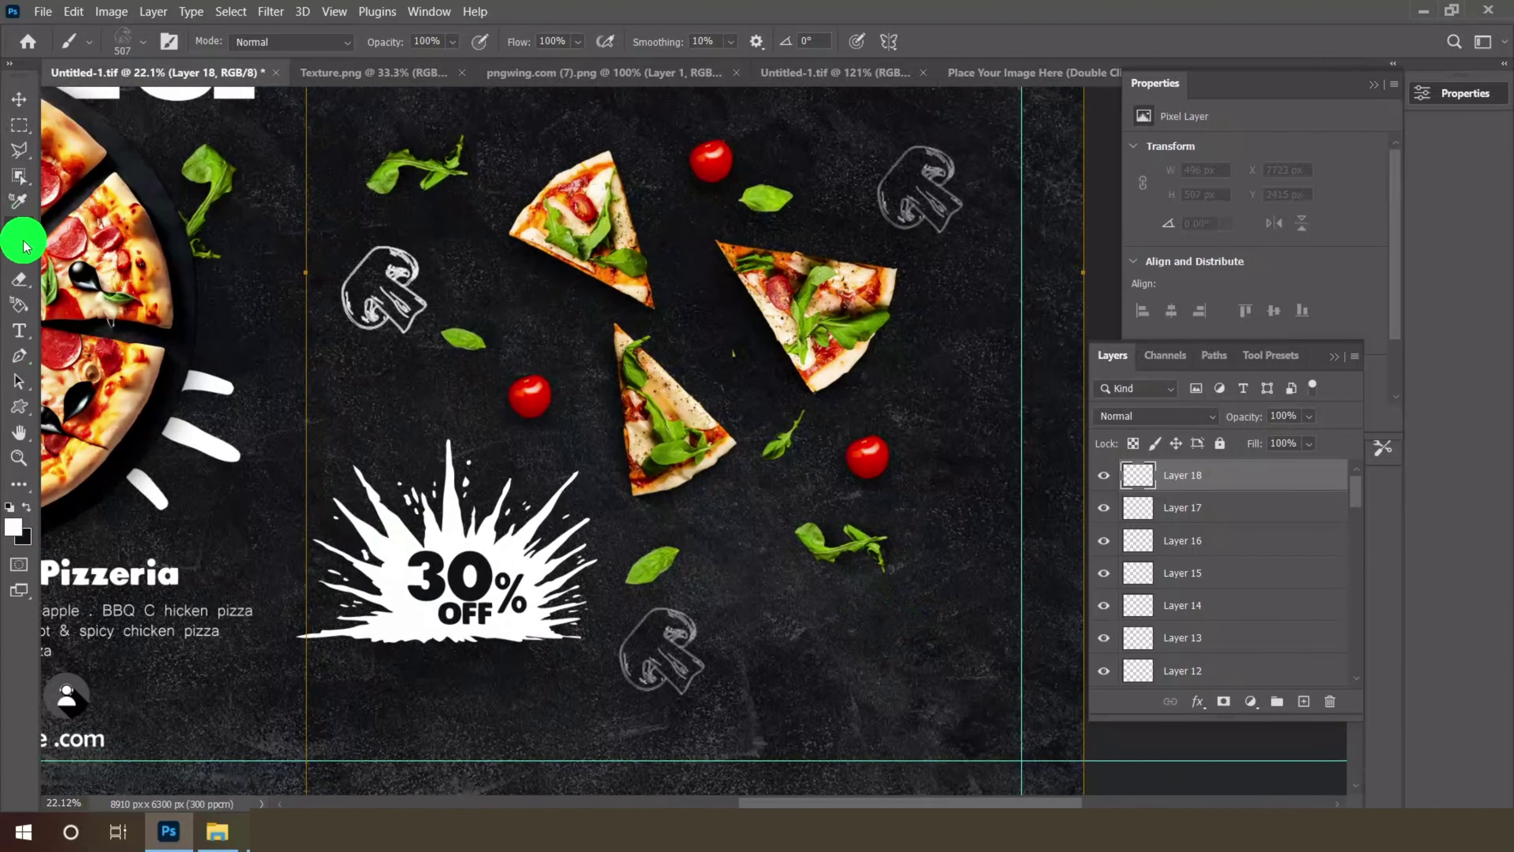
- Switch the brush to the Sampled Brush 8 round chalk preset
{"action": "right_click", "coordinate": [23, 244]}
{"action": "left_click", "coordinate": [143, 42]}
{"action": "left_click", "coordinate": [134, 482]}
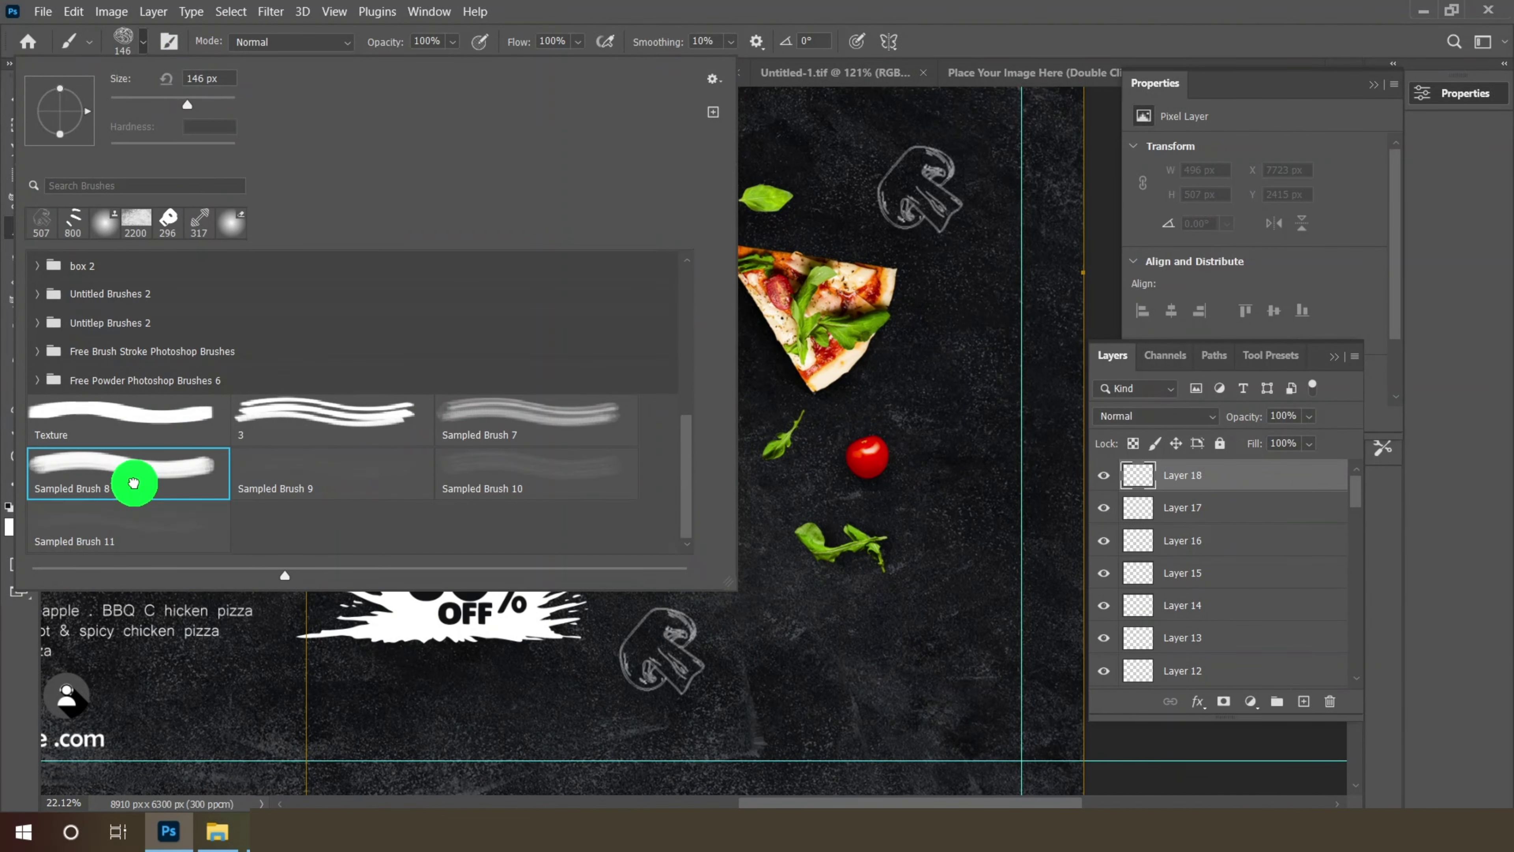
{"action": "left_click", "coordinate": [141, 43]}
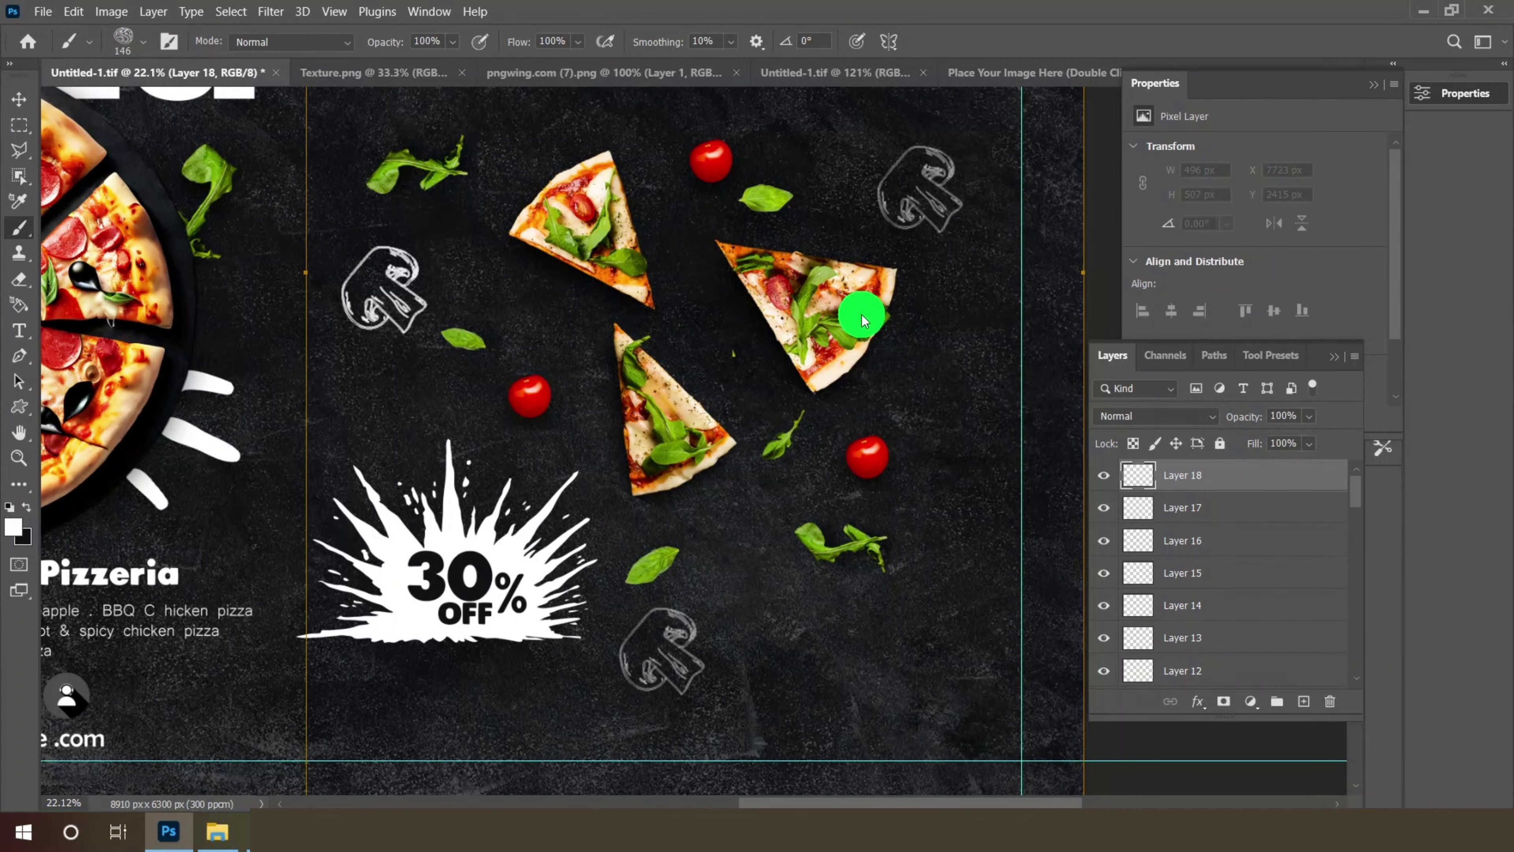
{"action": "right_click", "coordinate": [946, 379]}
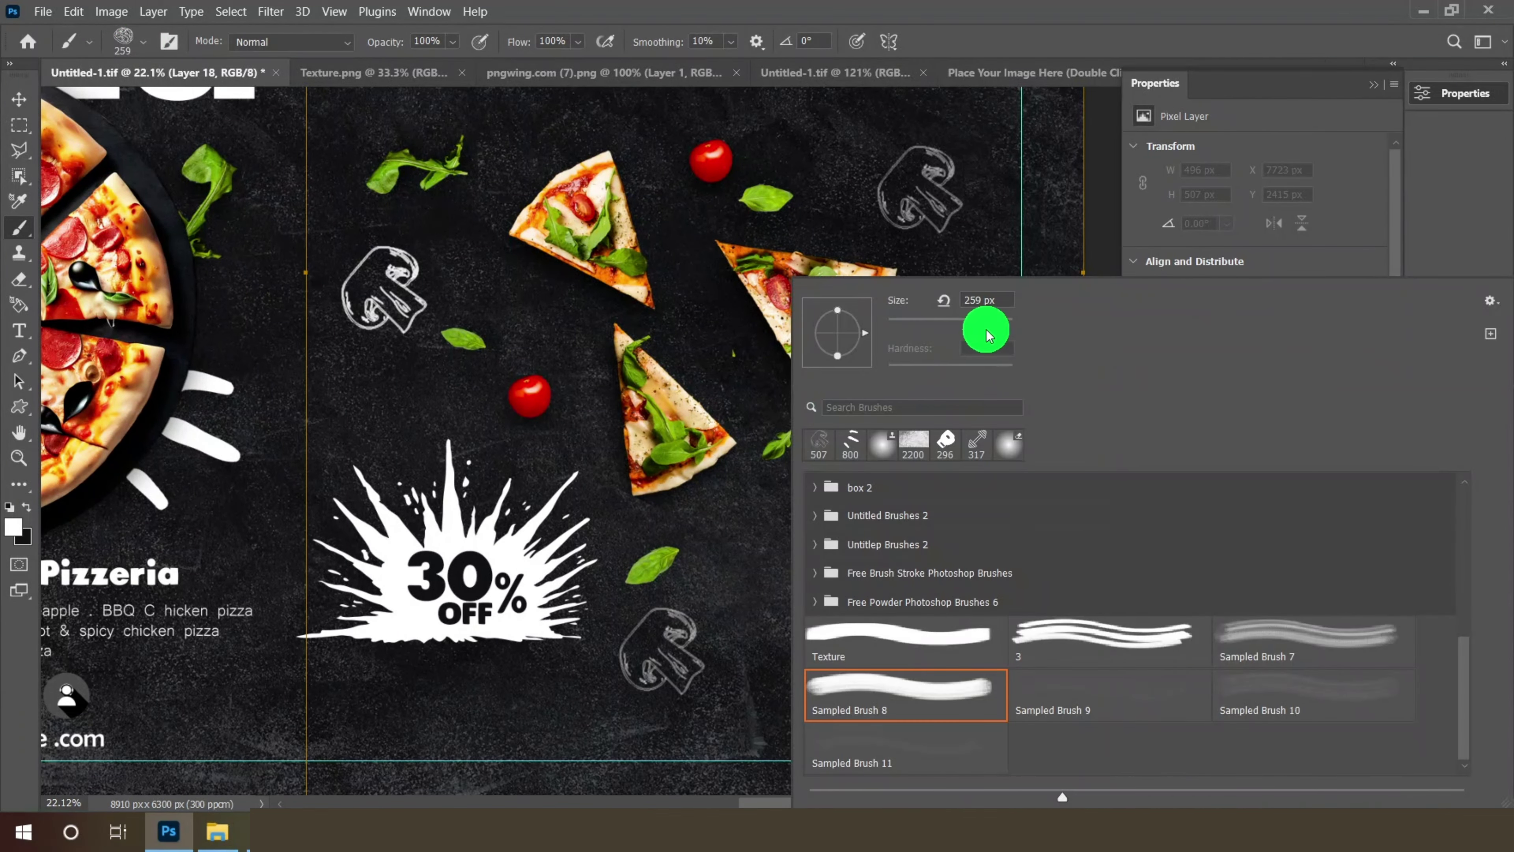
{"action": "left_click", "coordinate": [1112, 209]}
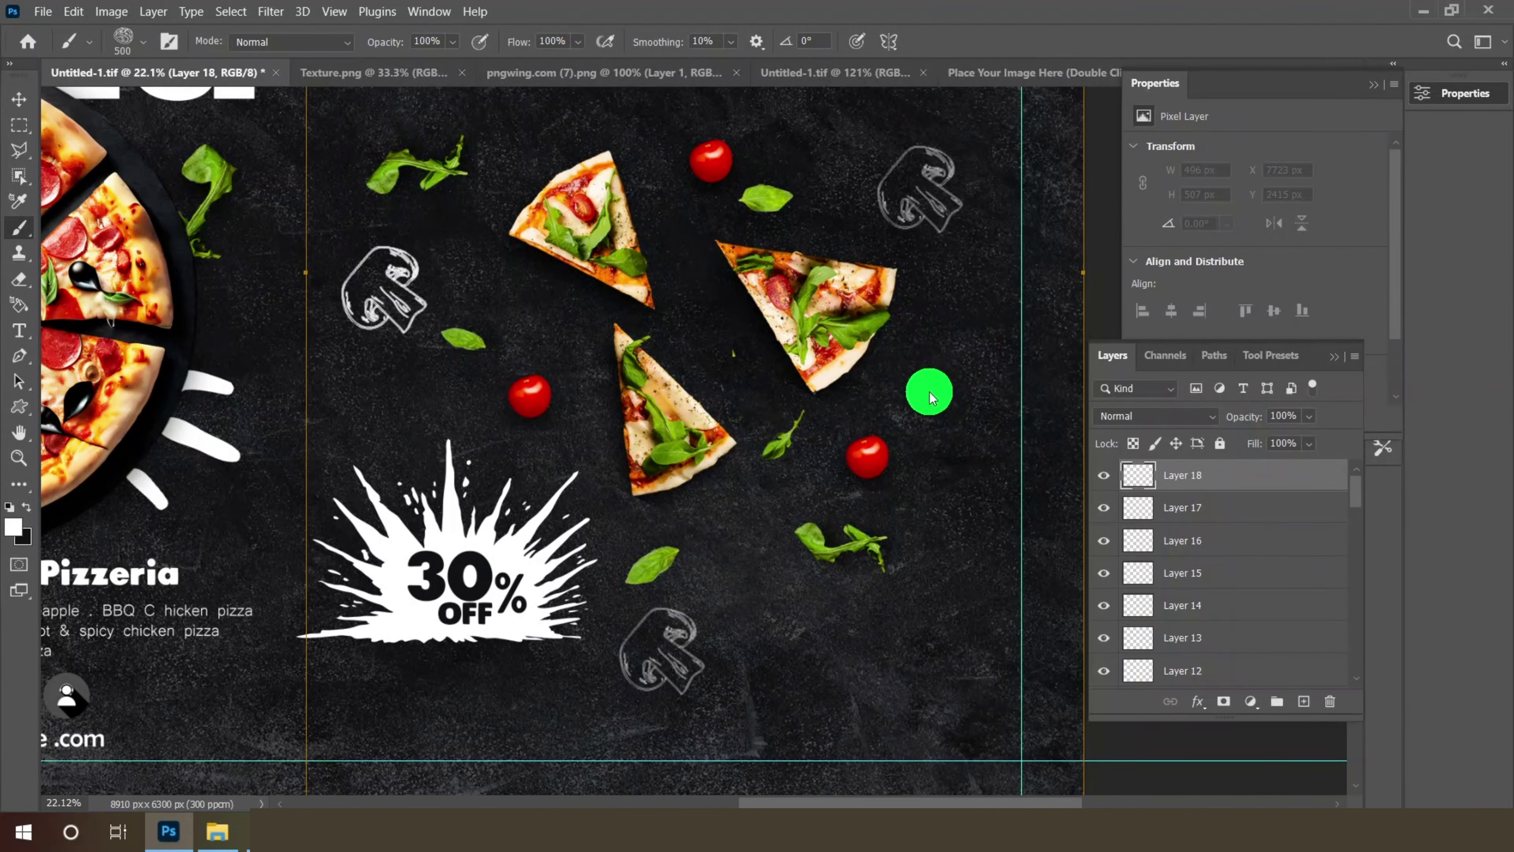
- Stamp round doodles of varying sizes right of the pizza slices and a large one at the bottom, each on a new layer
{"action": "left_click", "coordinate": [927, 396]}
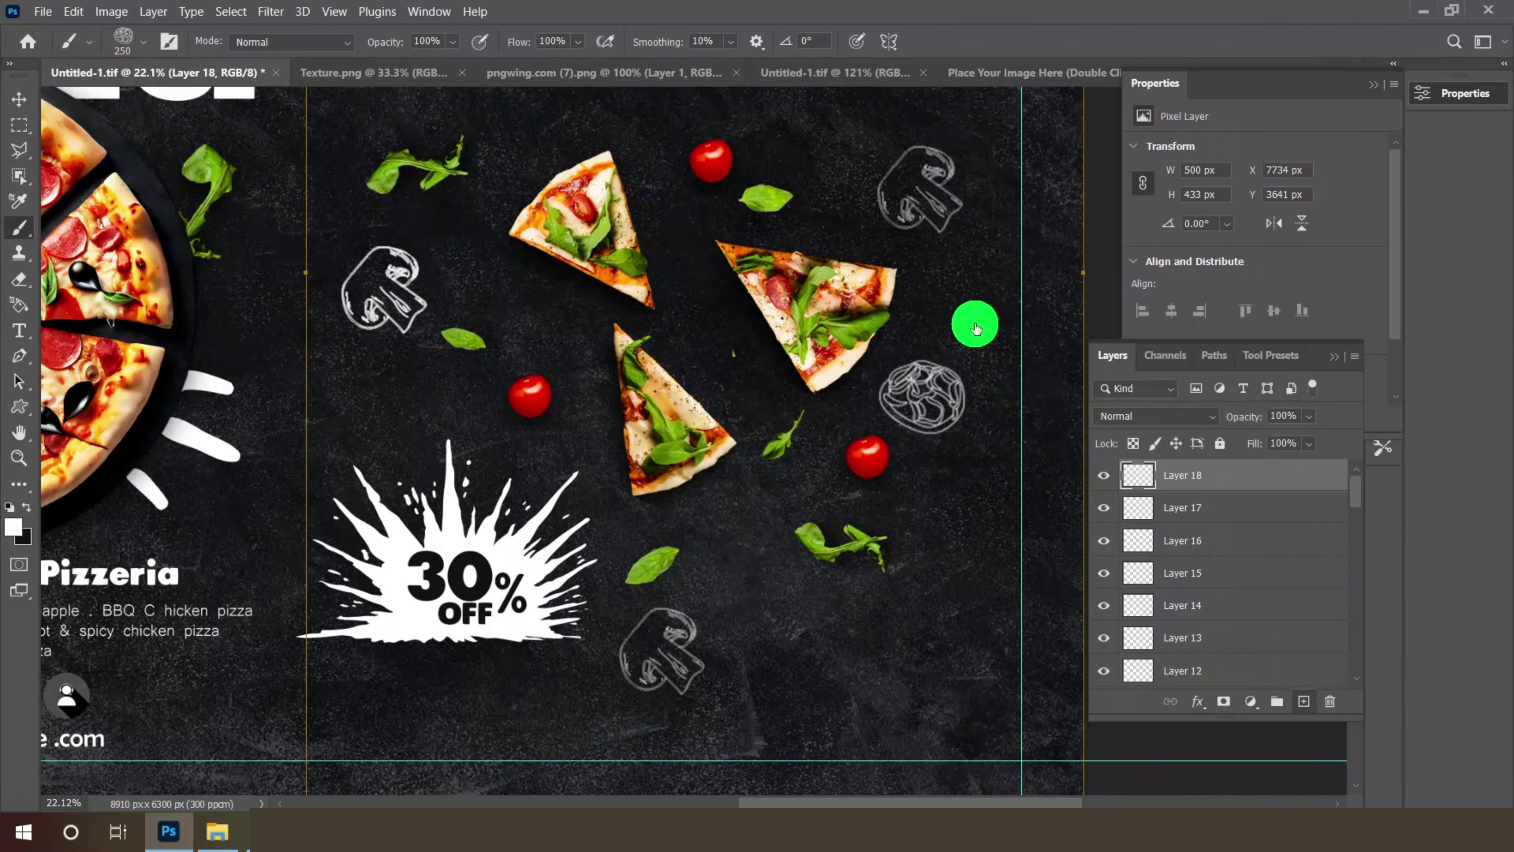
{"action": "key", "text": "]"}
{"action": "left_click", "coordinate": [967, 309]}
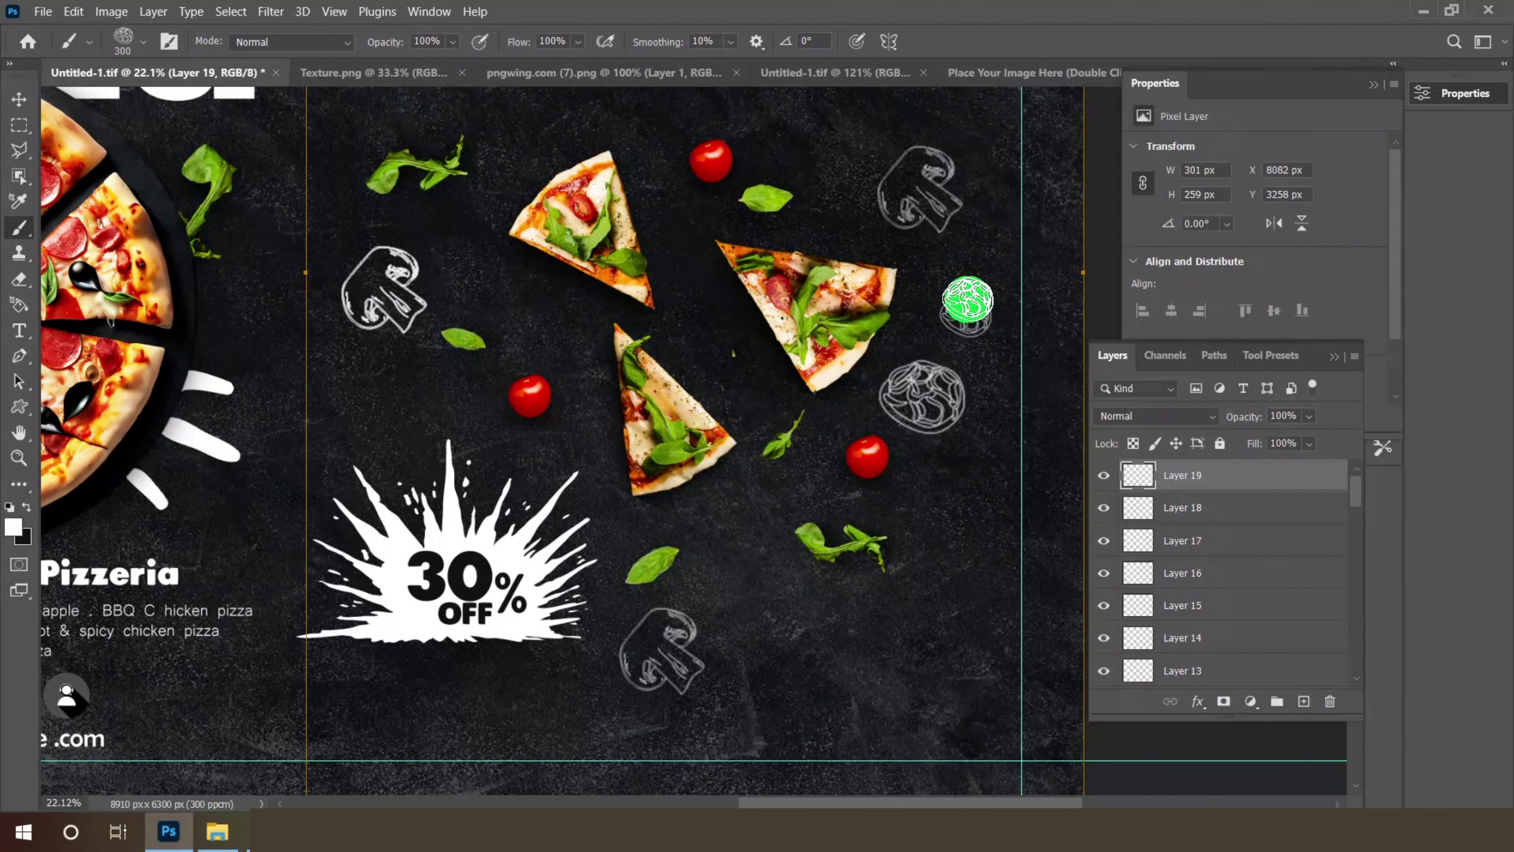
{"action": "left_click", "coordinate": [1305, 701]}
{"action": "key", "text": "bracketleft"}
{"action": "key", "text": "bracketleft"}
{"action": "key", "text": "bracketleft"}
{"action": "key", "text": "bracketleft"}
{"action": "key", "text": "bracketleft"}
{"action": "left_click", "coordinate": [909, 329]}
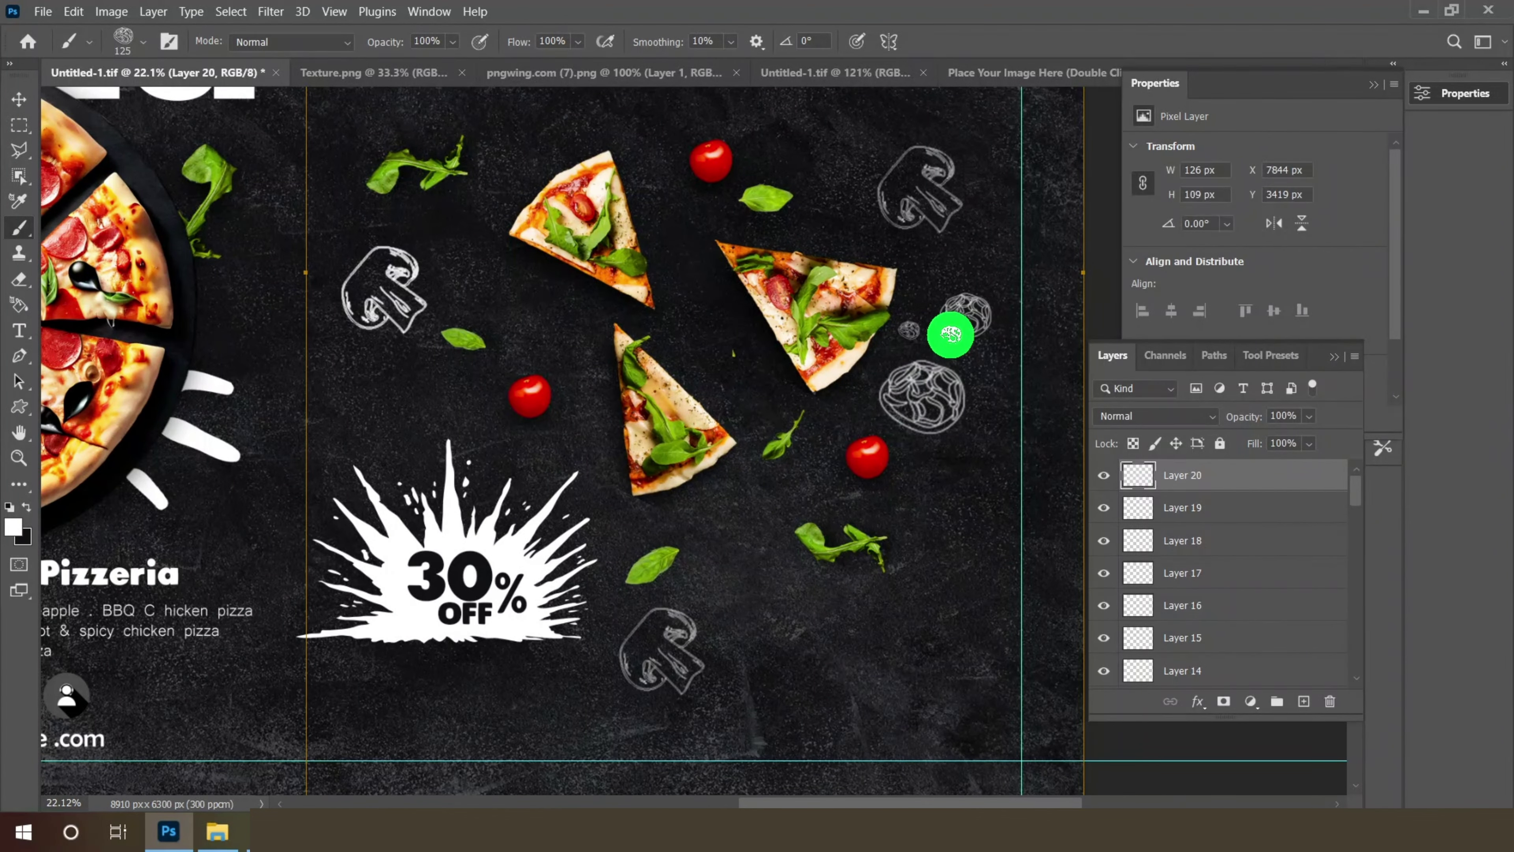
{"action": "left_click", "coordinate": [1305, 700]}
{"action": "key", "text": "bracketright"}
{"action": "key", "text": "bracketright"}
{"action": "key", "text": "bracketright"}
{"action": "key", "text": "bracketright"}
{"action": "key", "text": "bracketright"}
{"action": "key", "text": "bracketright"}
{"action": "scroll", "coordinate": [775, 686], "scroll_direction": "down", "scroll_amount": 1}
{"action": "left_click", "coordinate": [601, 709]}
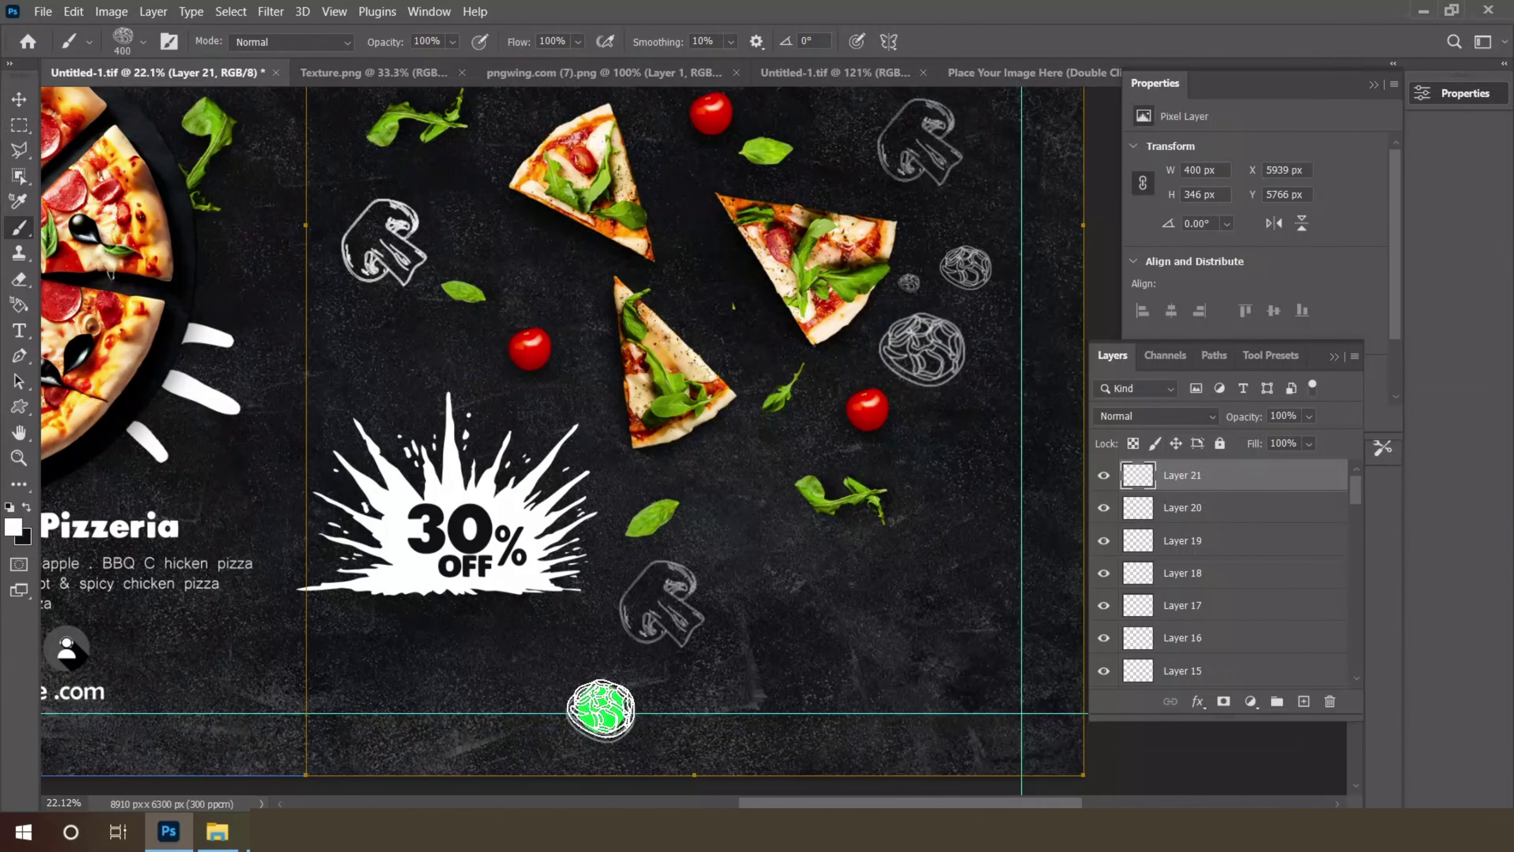
- On new layers, stamp two small round doodles left of the pizza slices
{"action": "left_click", "coordinate": [1304, 701]}
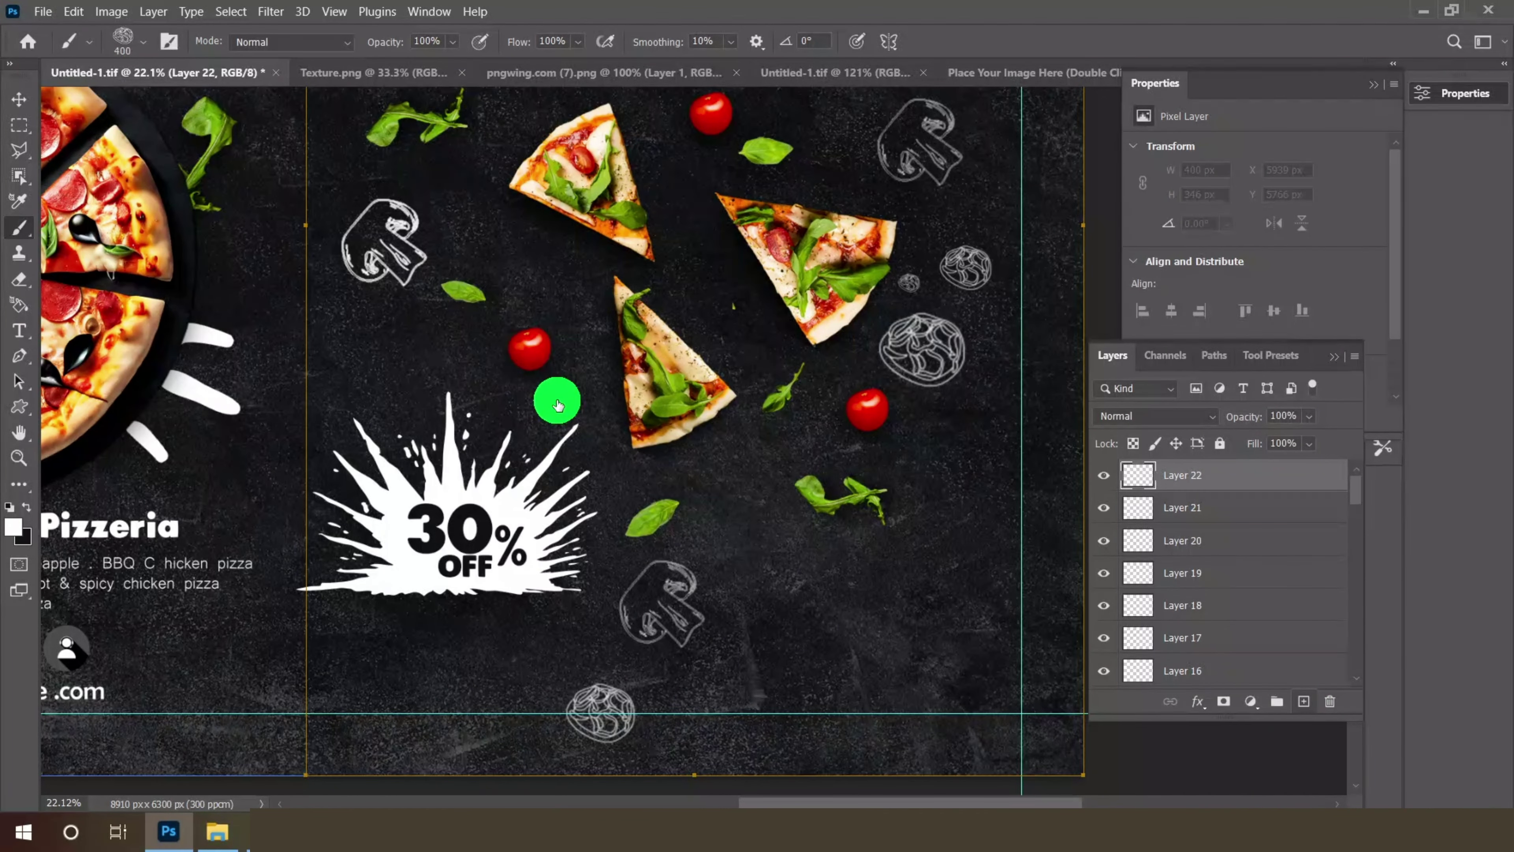
{"action": "key", "text": "ctrl+shift+alt+n"}
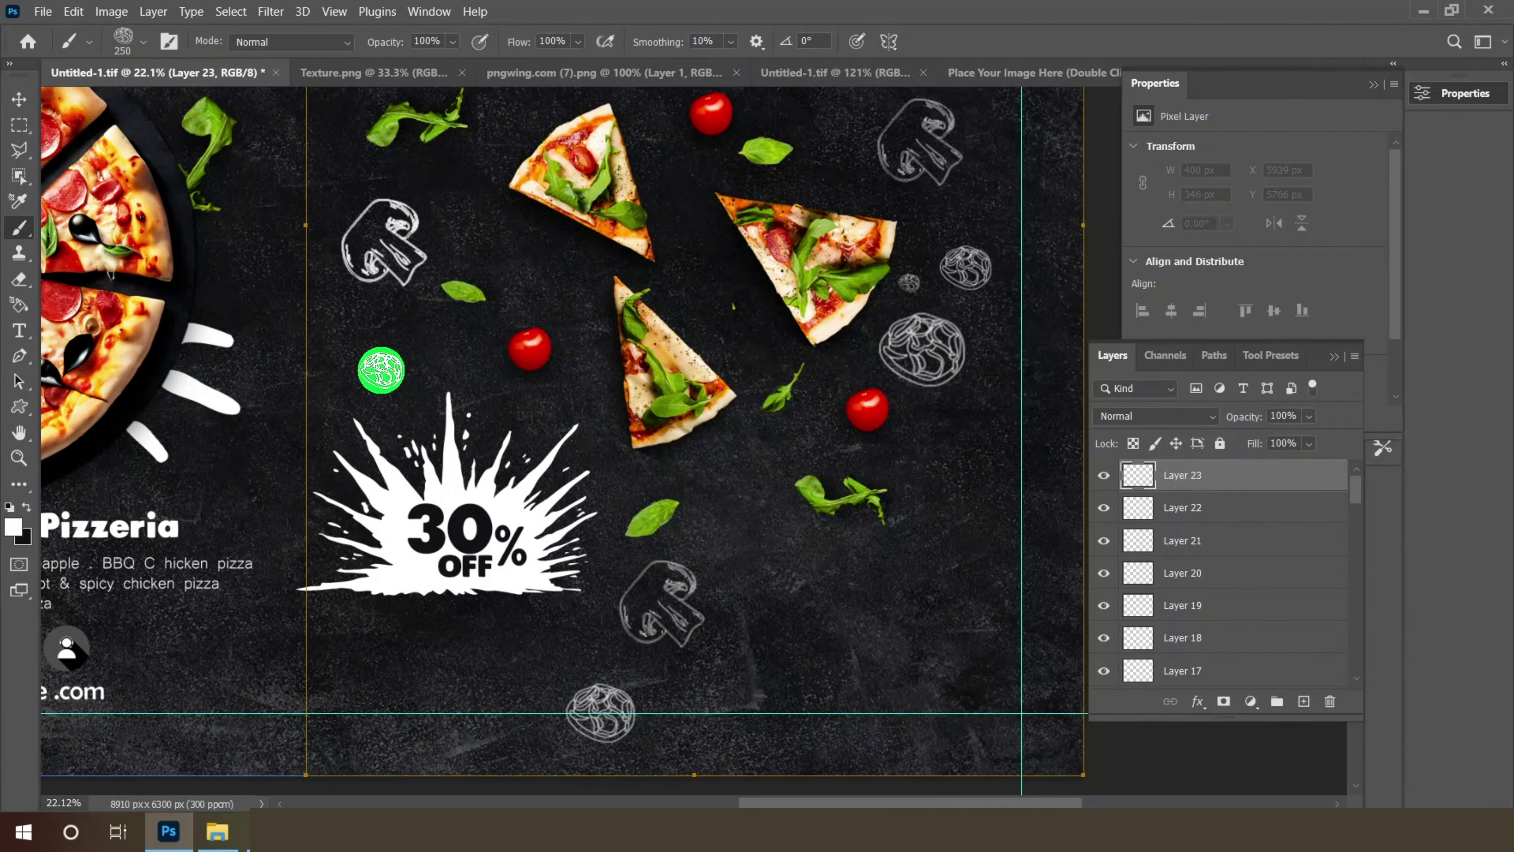
{"action": "key", "text": "bracketleft"}
{"action": "left_click", "coordinate": [574, 386]}
{"action": "left_click", "coordinate": [1305, 701]}
{"action": "key", "text": "bracketleft"}
{"action": "key", "text": "bracketleft"}
{"action": "key", "text": "bracketleft"}
{"action": "left_click", "coordinate": [389, 379]}
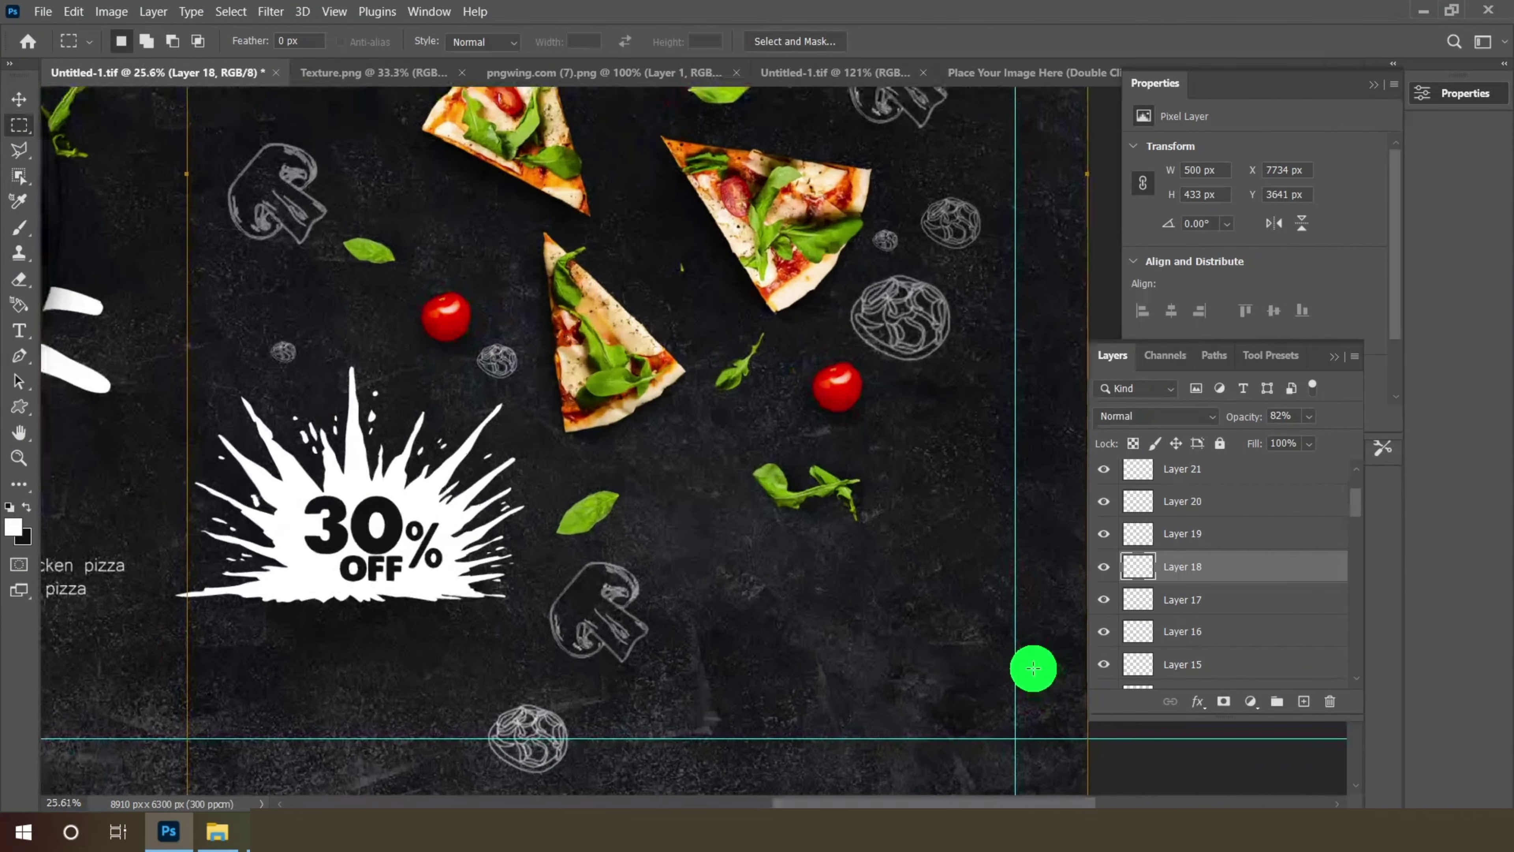
{"action": "scroll", "coordinate": [1021, 659], "scroll_direction": "up", "scroll_amount": 2}
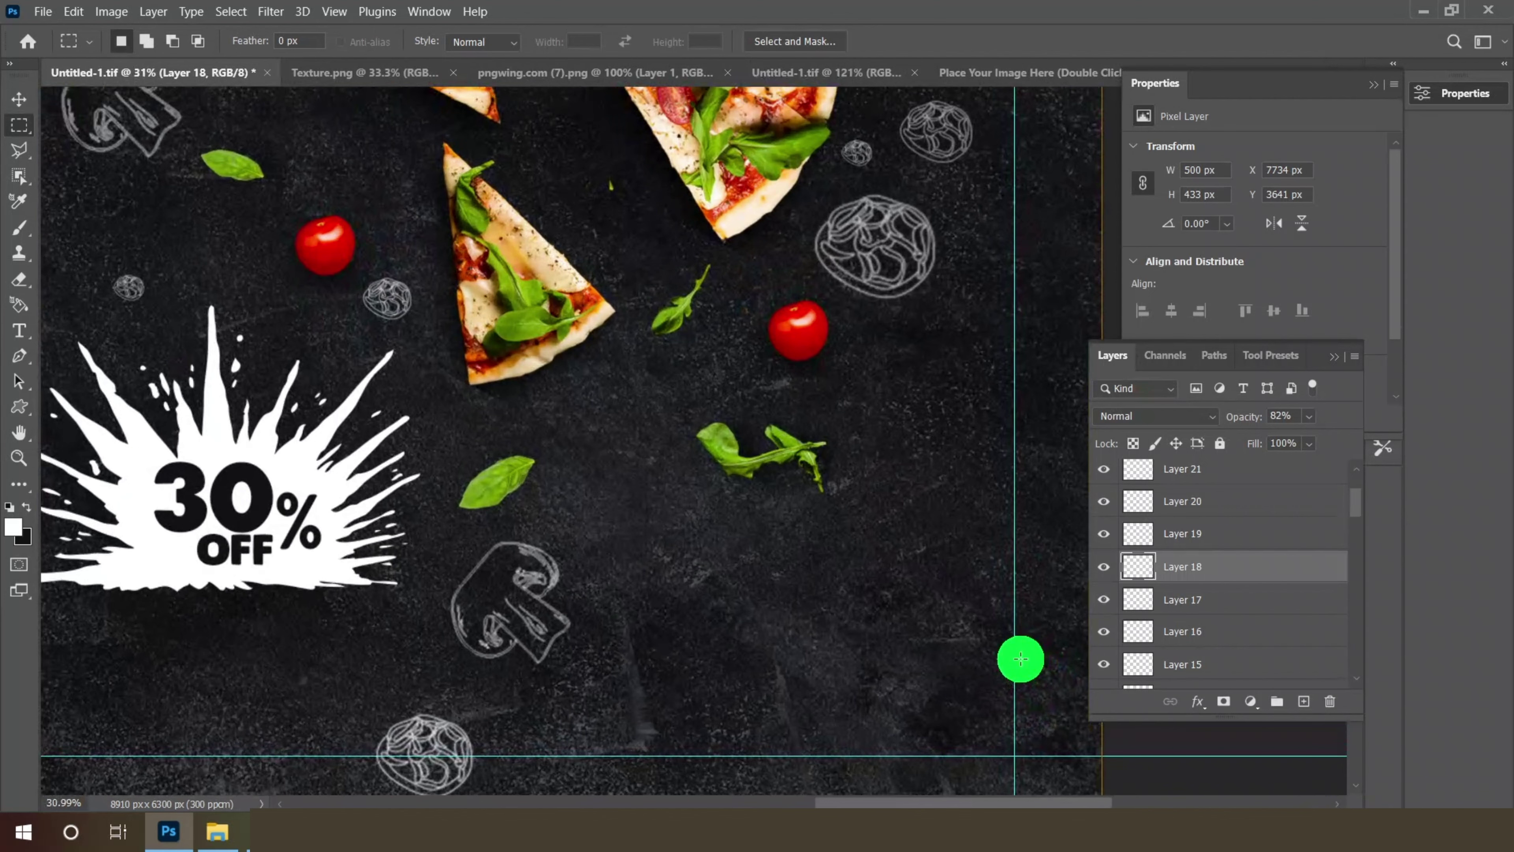
{"action": "scroll", "coordinate": [1021, 659], "scroll_direction": "up", "scroll_amount": 1}
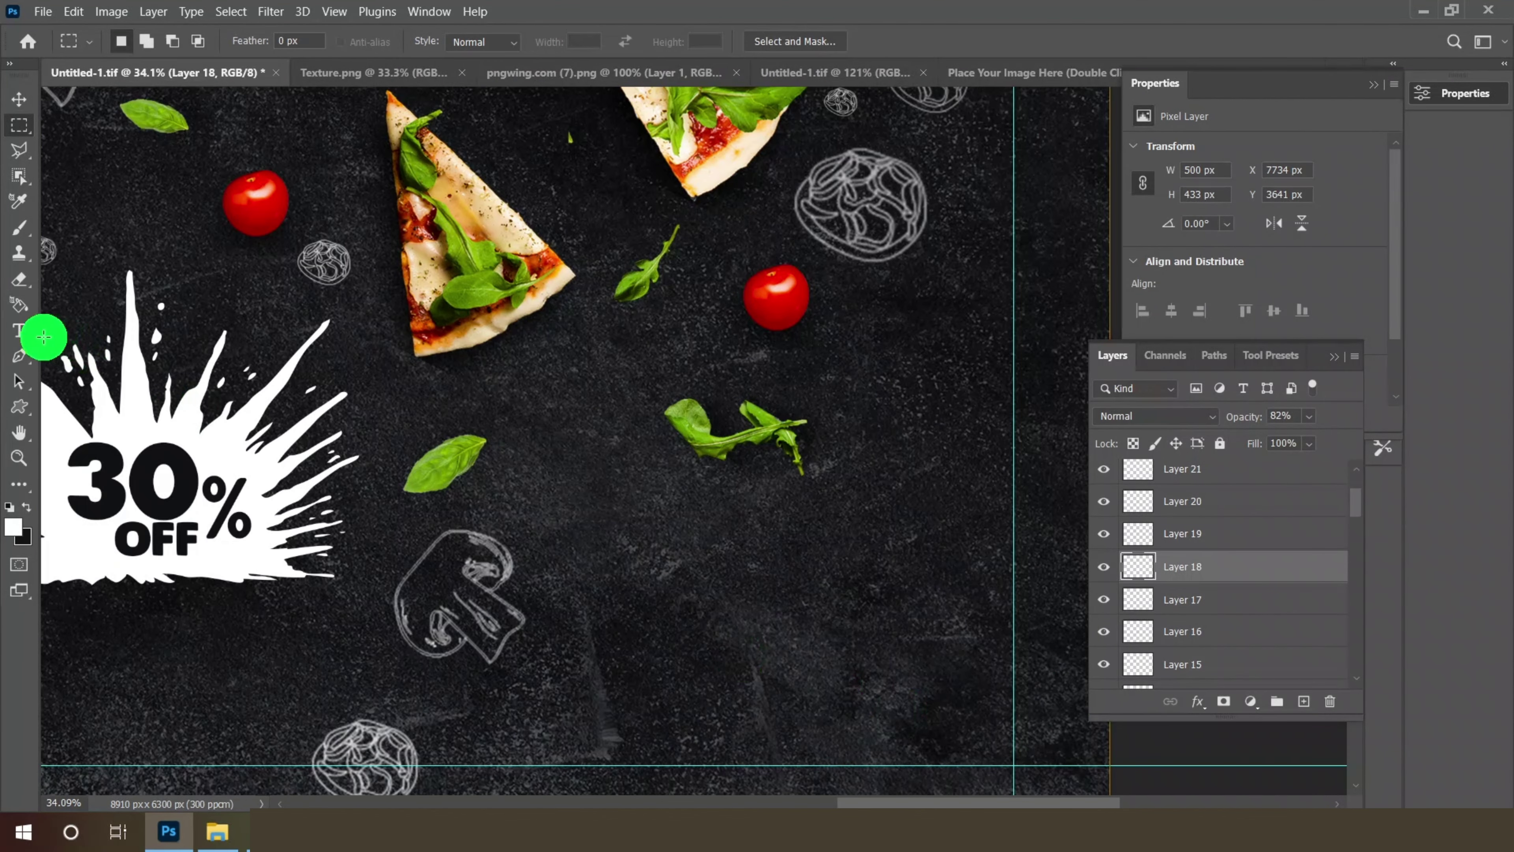
- Type the restaurant phone number below the mushroom doodle, removing the extra spaces around the dash
{"action": "left_click", "coordinate": [20, 333]}
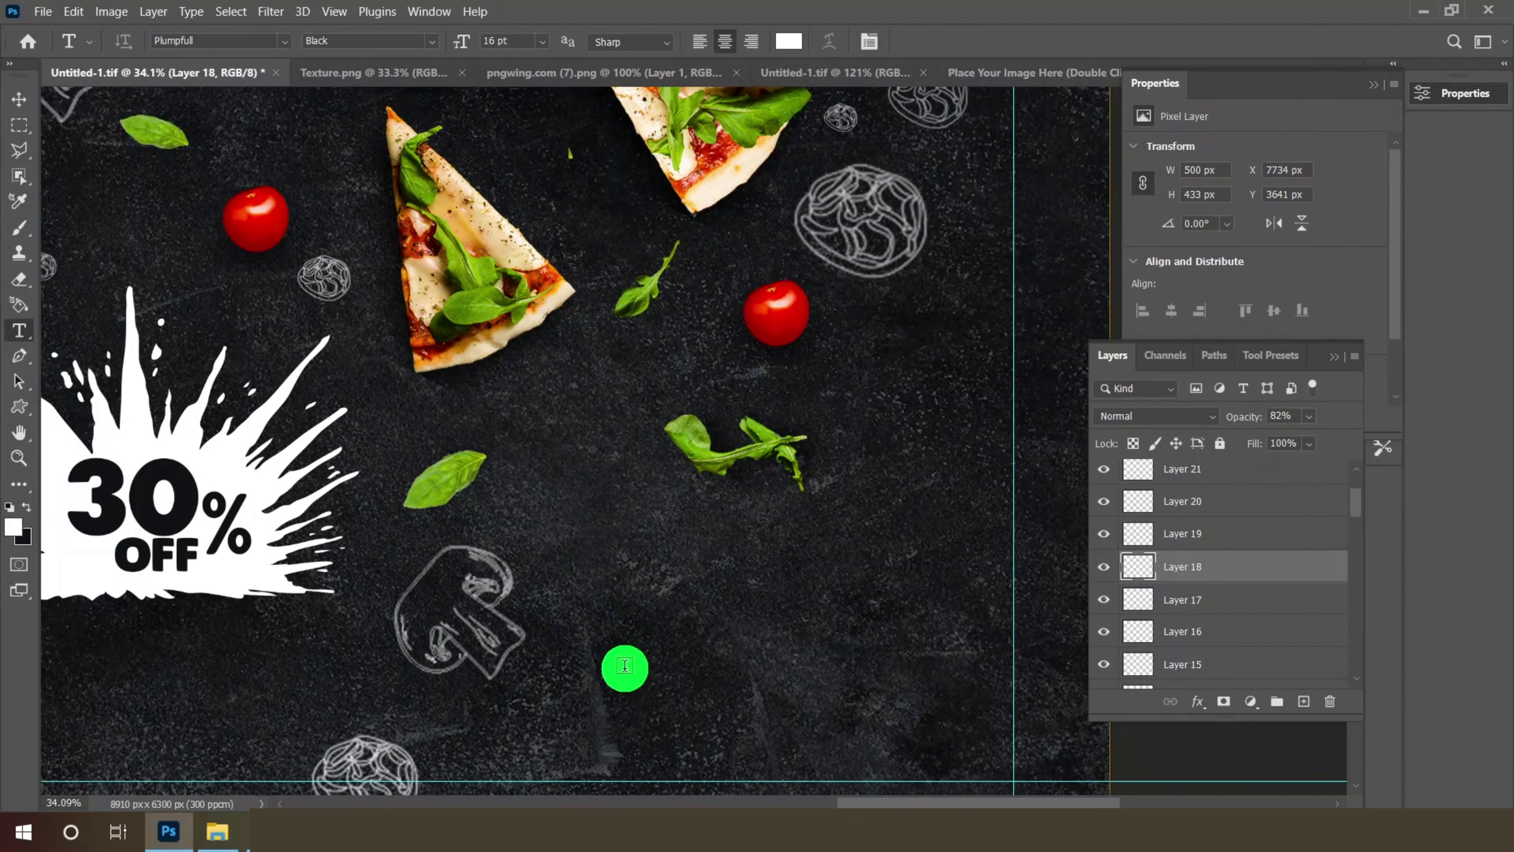
{"action": "left_click", "coordinate": [624, 665]}
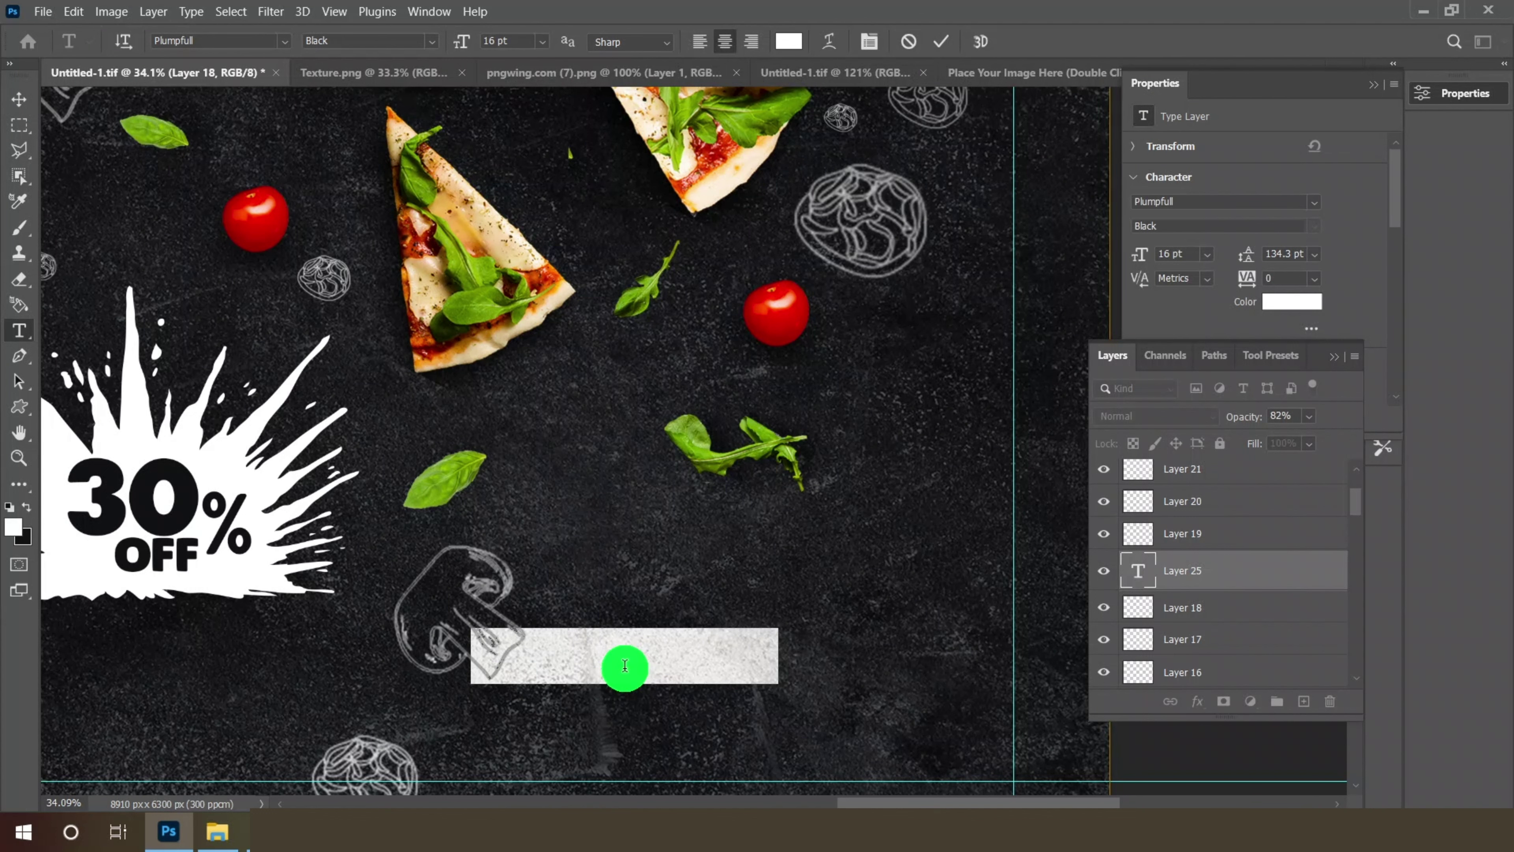
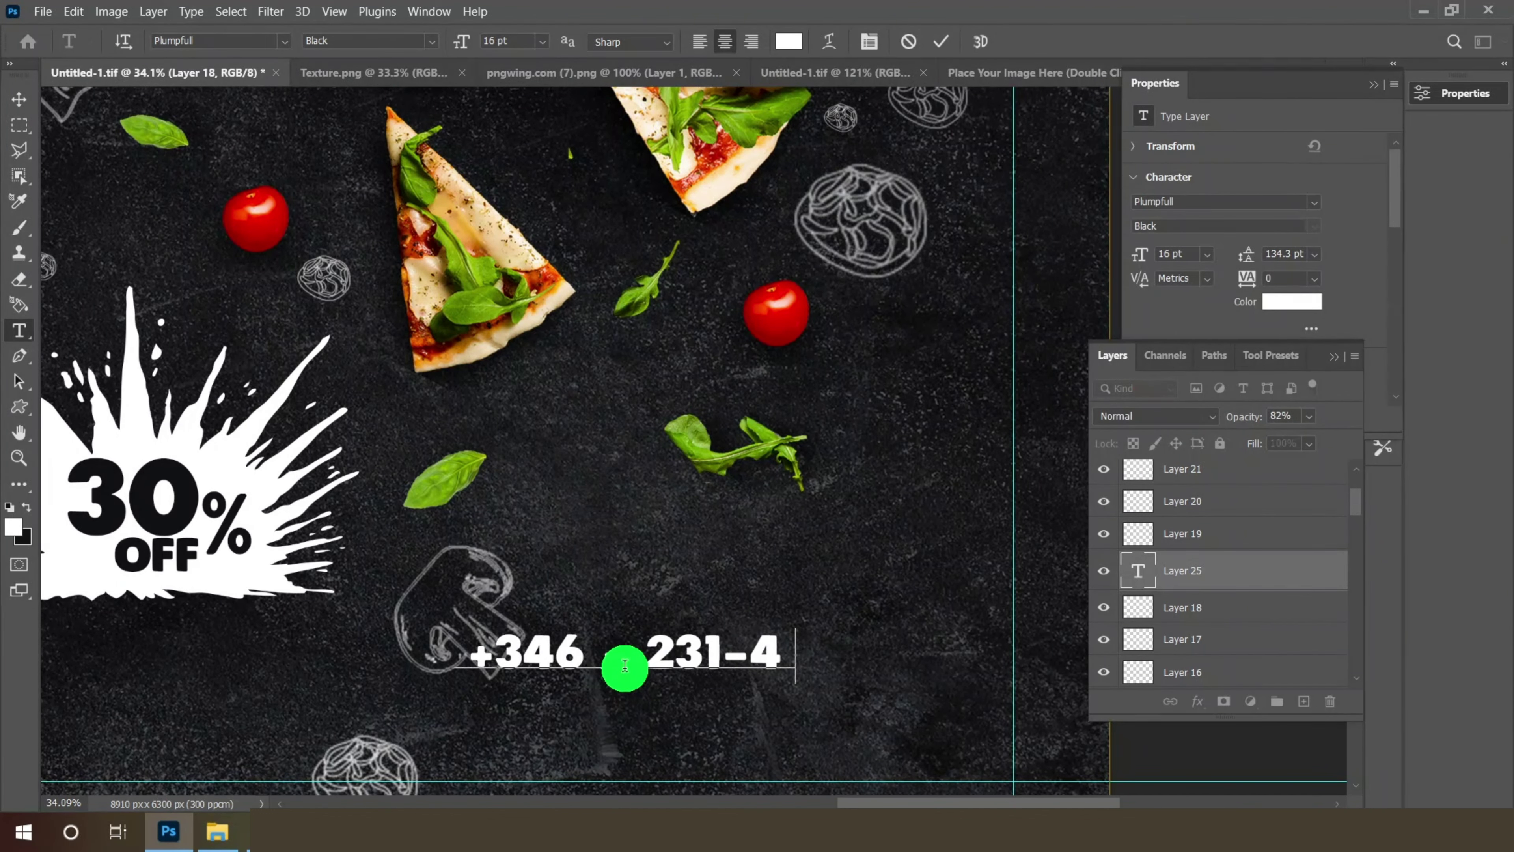
{"action": "left_click", "coordinate": [567, 665]}
{"action": "key", "text": "BackSpace"}
{"action": "left_click", "coordinate": [594, 662]}
{"action": "key", "text": "BackSpace"}
{"action": "left_click", "coordinate": [19, 100]}
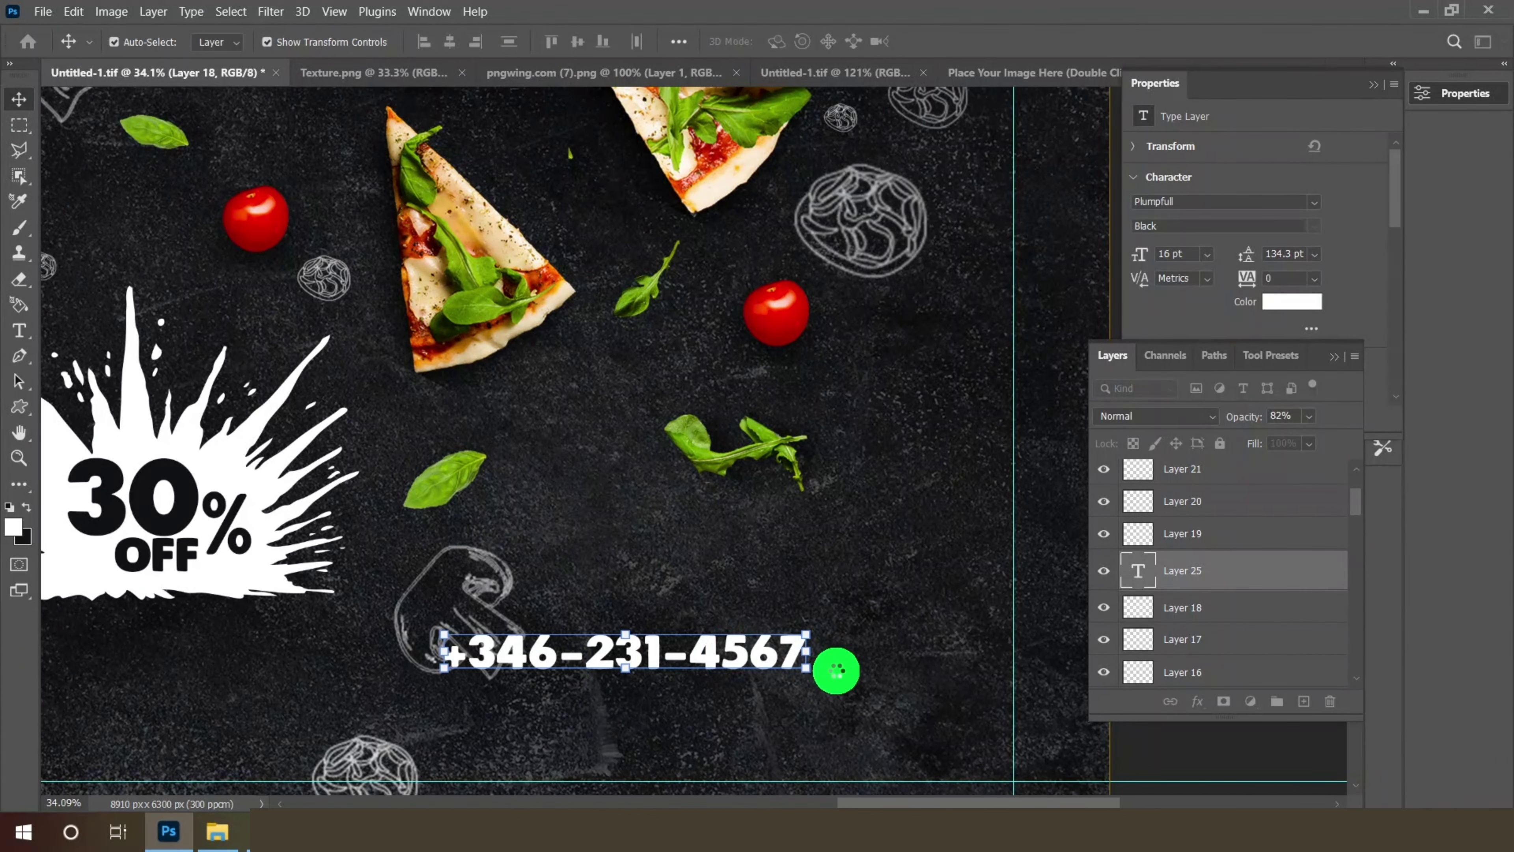
- Move the phone number lower right and enlarge it to 18 pt
{"action": "left_click_drag", "start_coordinate": [728, 651], "coordinate": [847, 674]}
{"action": "key", "text": "ctrl+shift+period"}
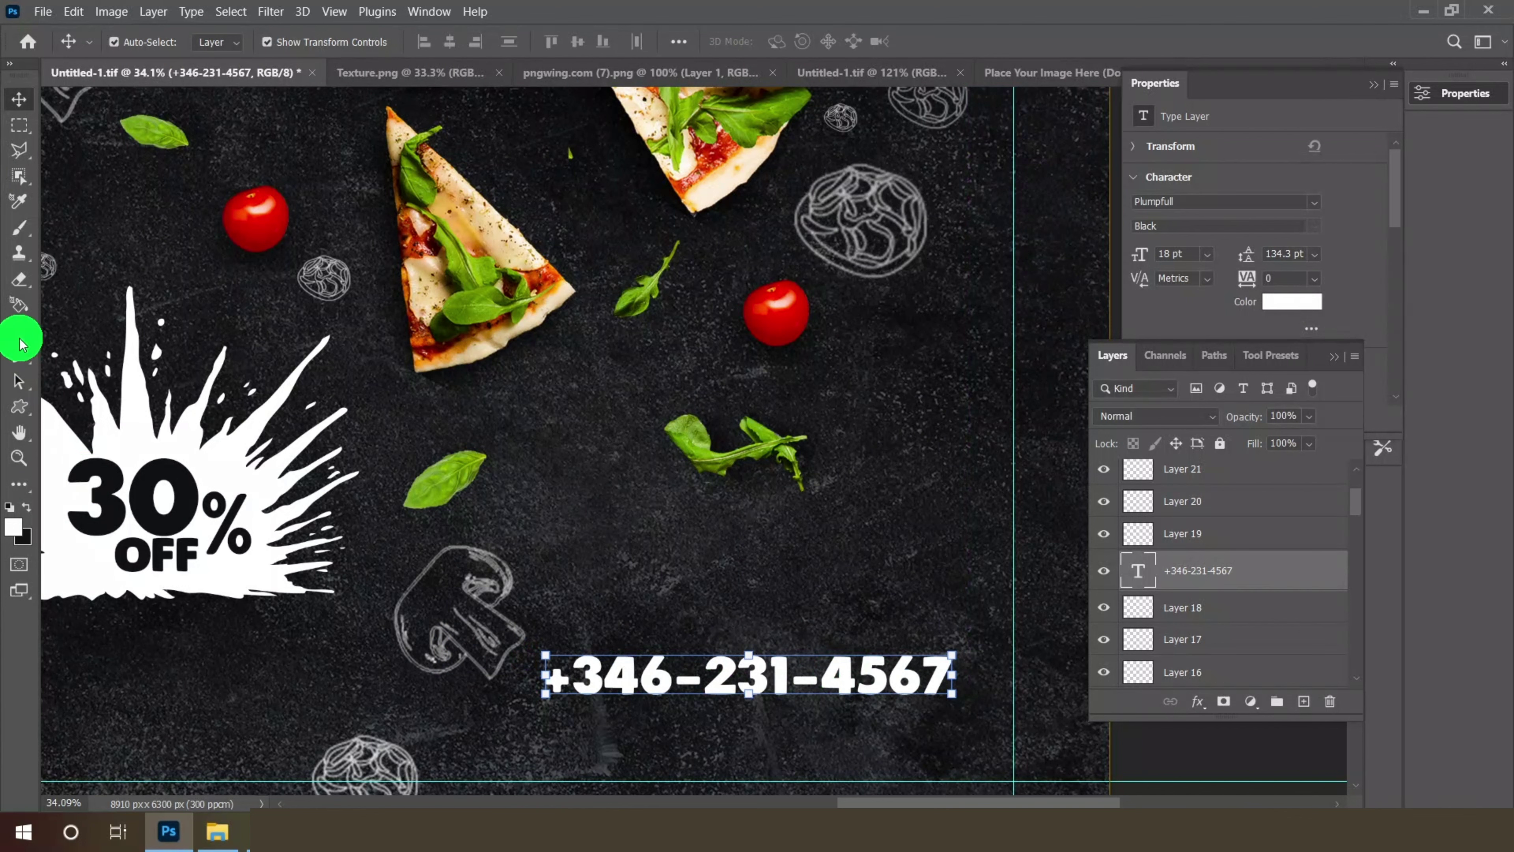
{"action": "left_click", "coordinate": [20, 334]}
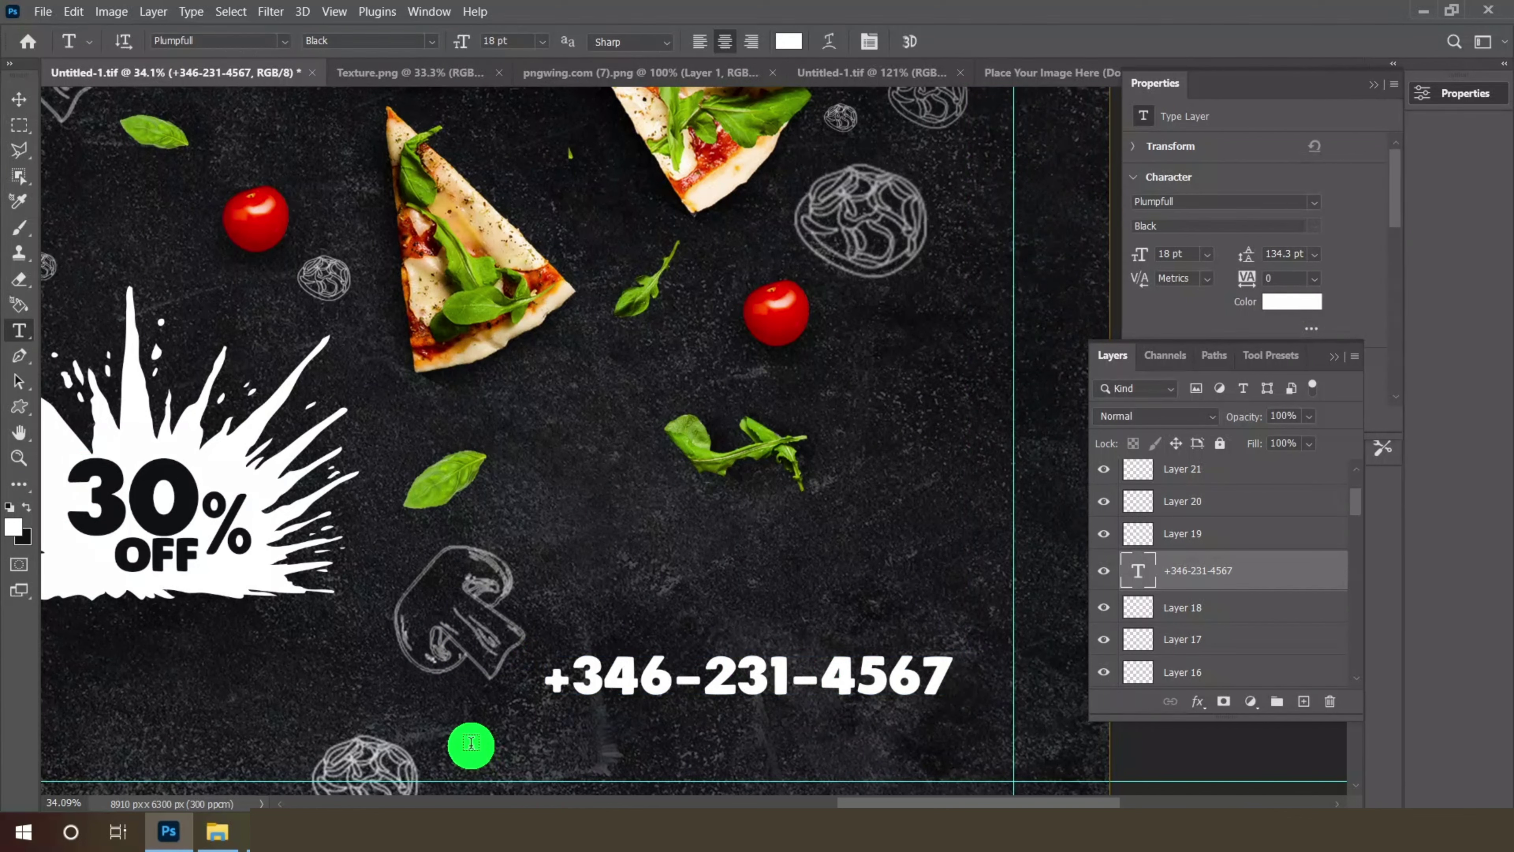
{"action": "left_click", "coordinate": [471, 743]}
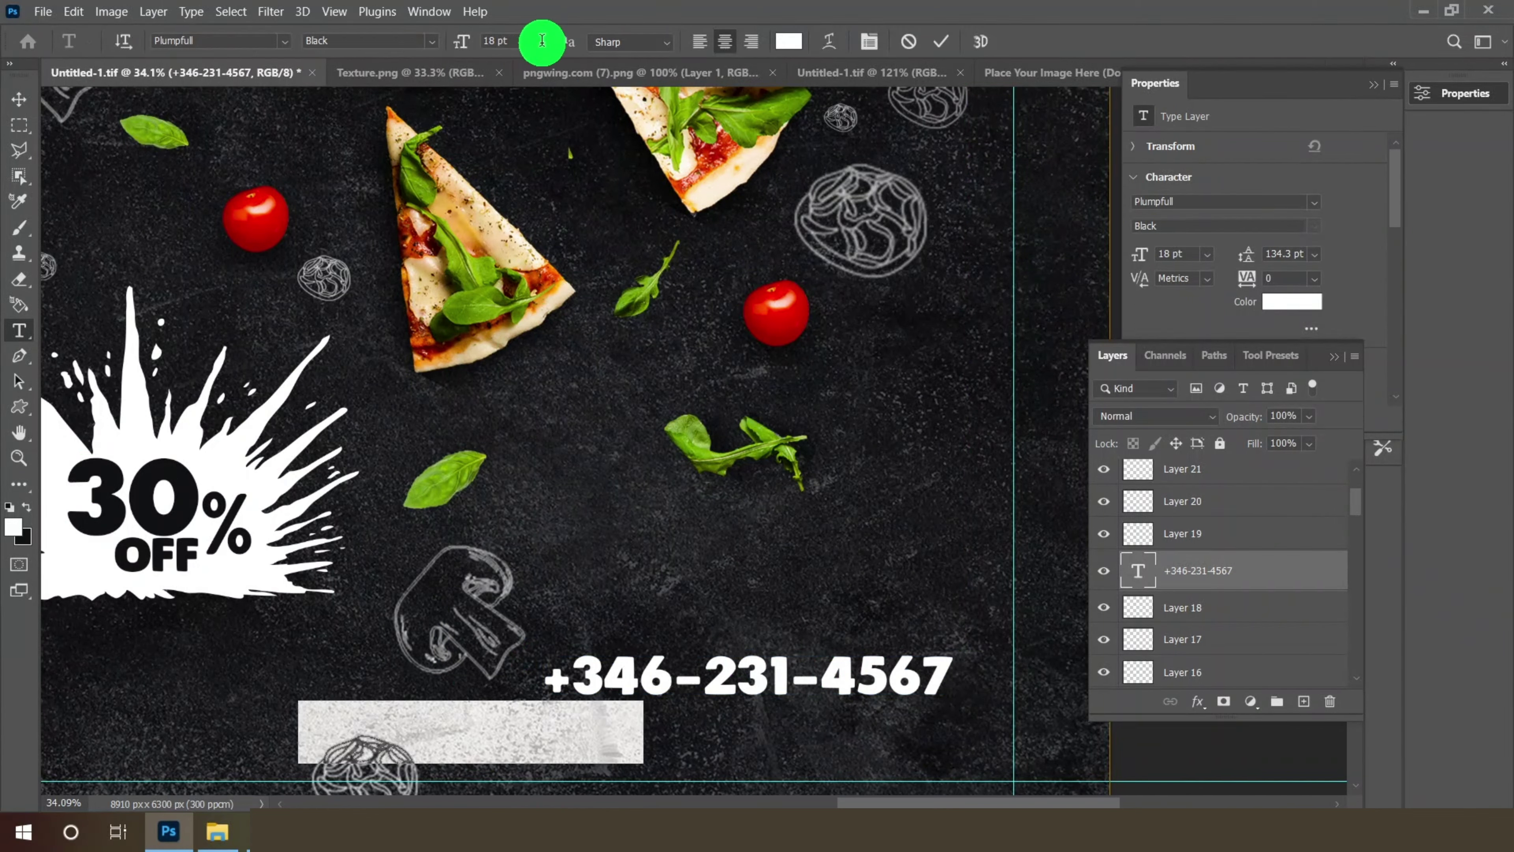
- Paste the street address as a smaller white text line under the phone number and nudge it into place
{"action": "left_click", "coordinate": [541, 41]}
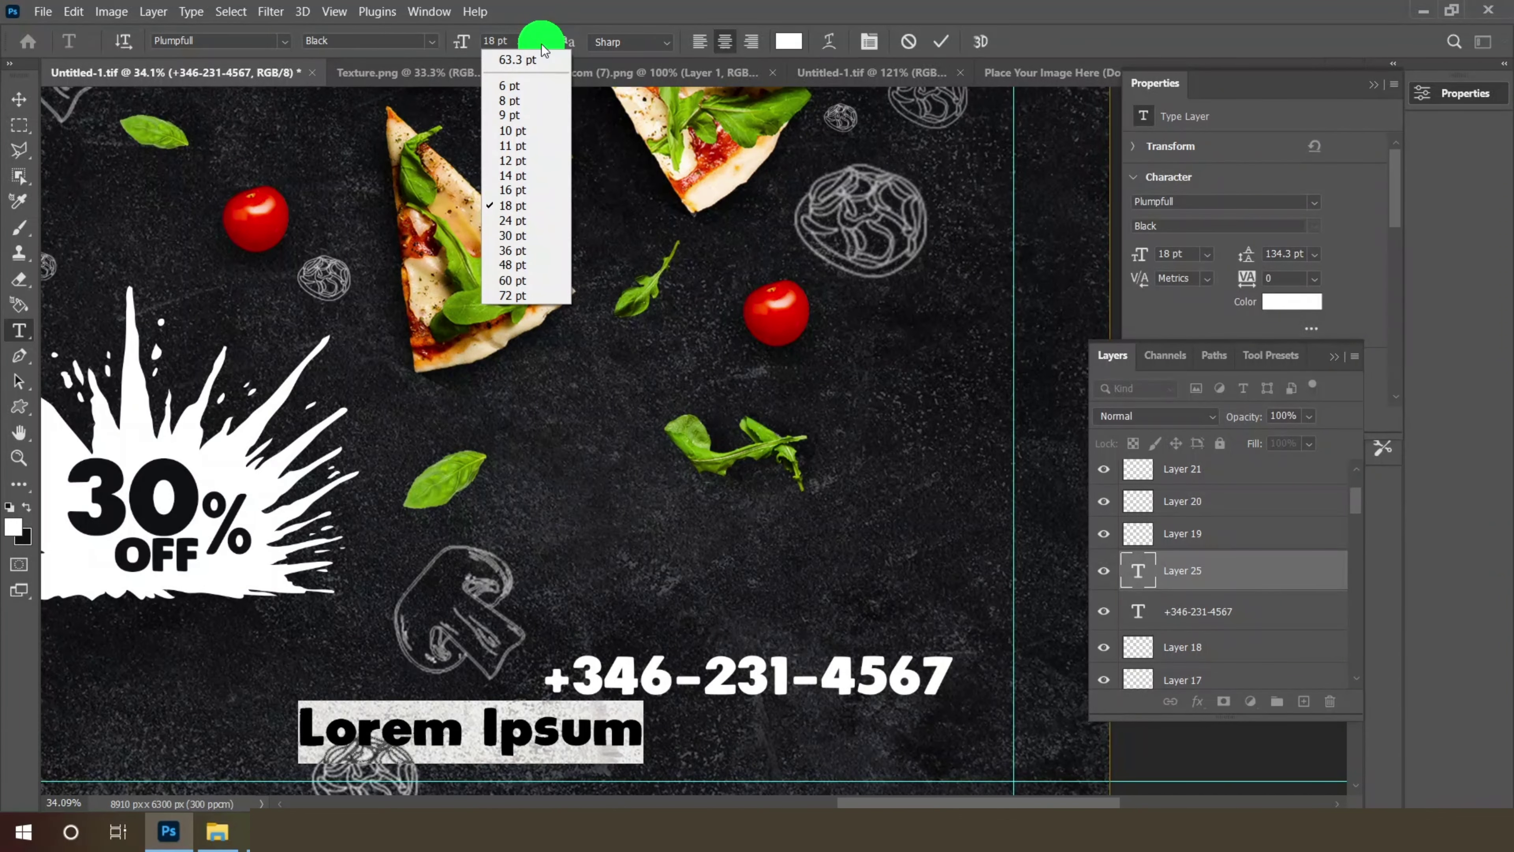
{"action": "left_click", "coordinate": [516, 176]}
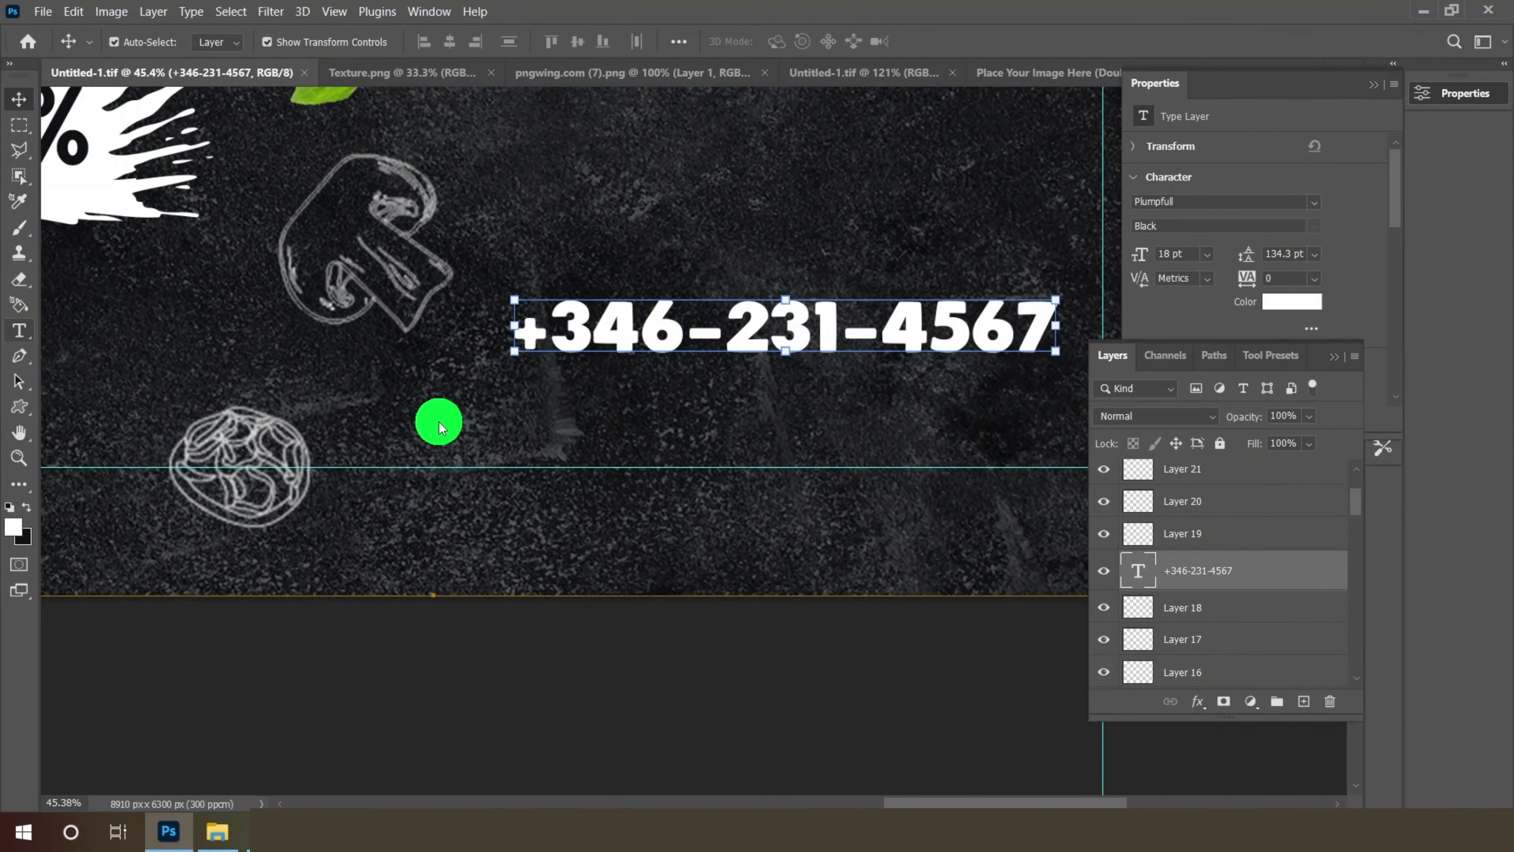
{"action": "key", "text": "t"}
{"action": "left_click", "coordinate": [439, 421]}
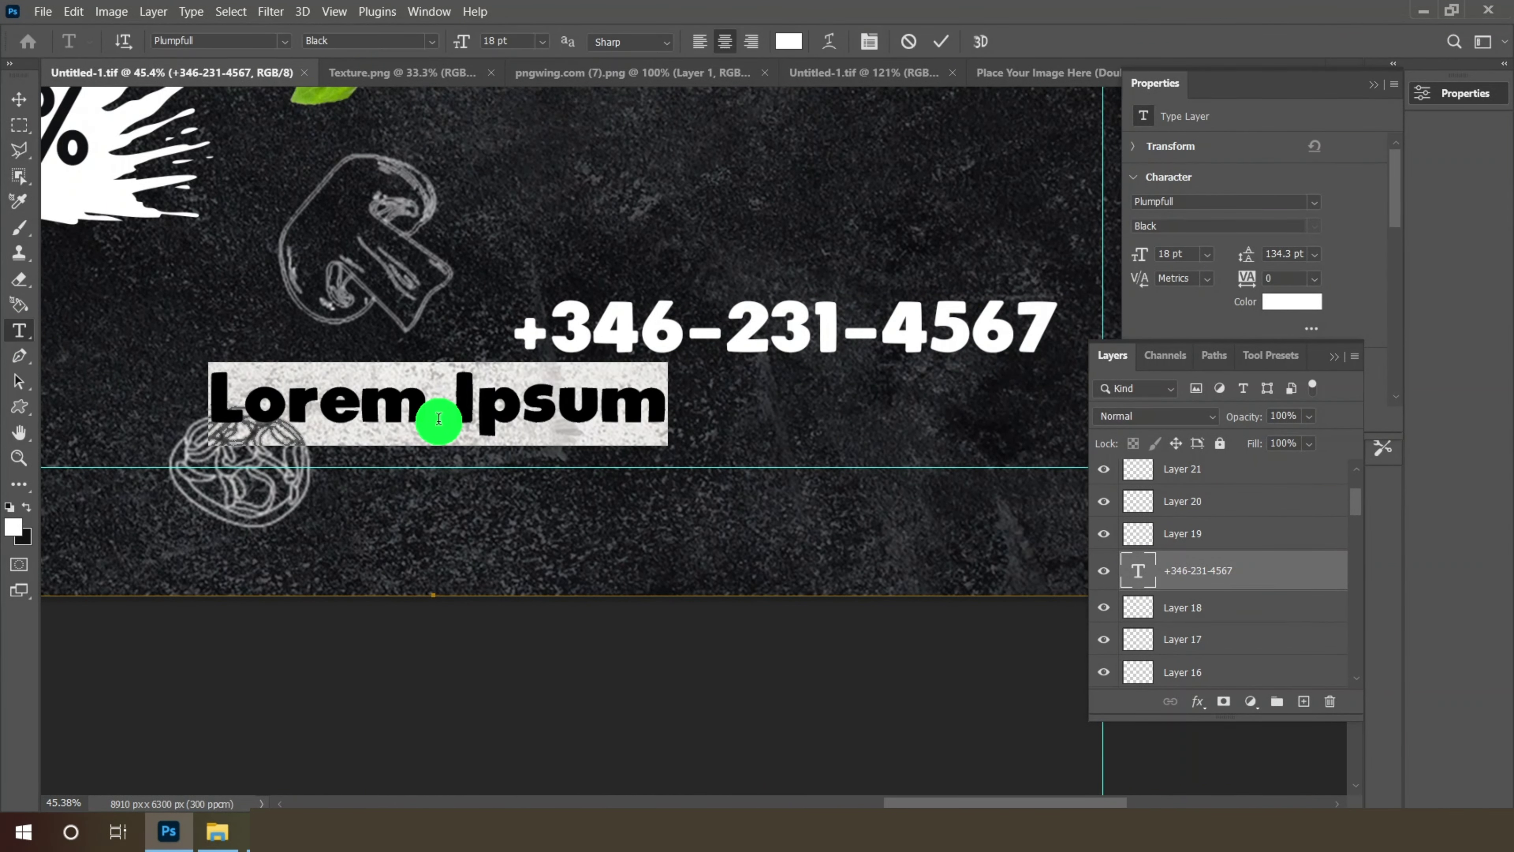
{"action": "right_click", "coordinate": [469, 412]}
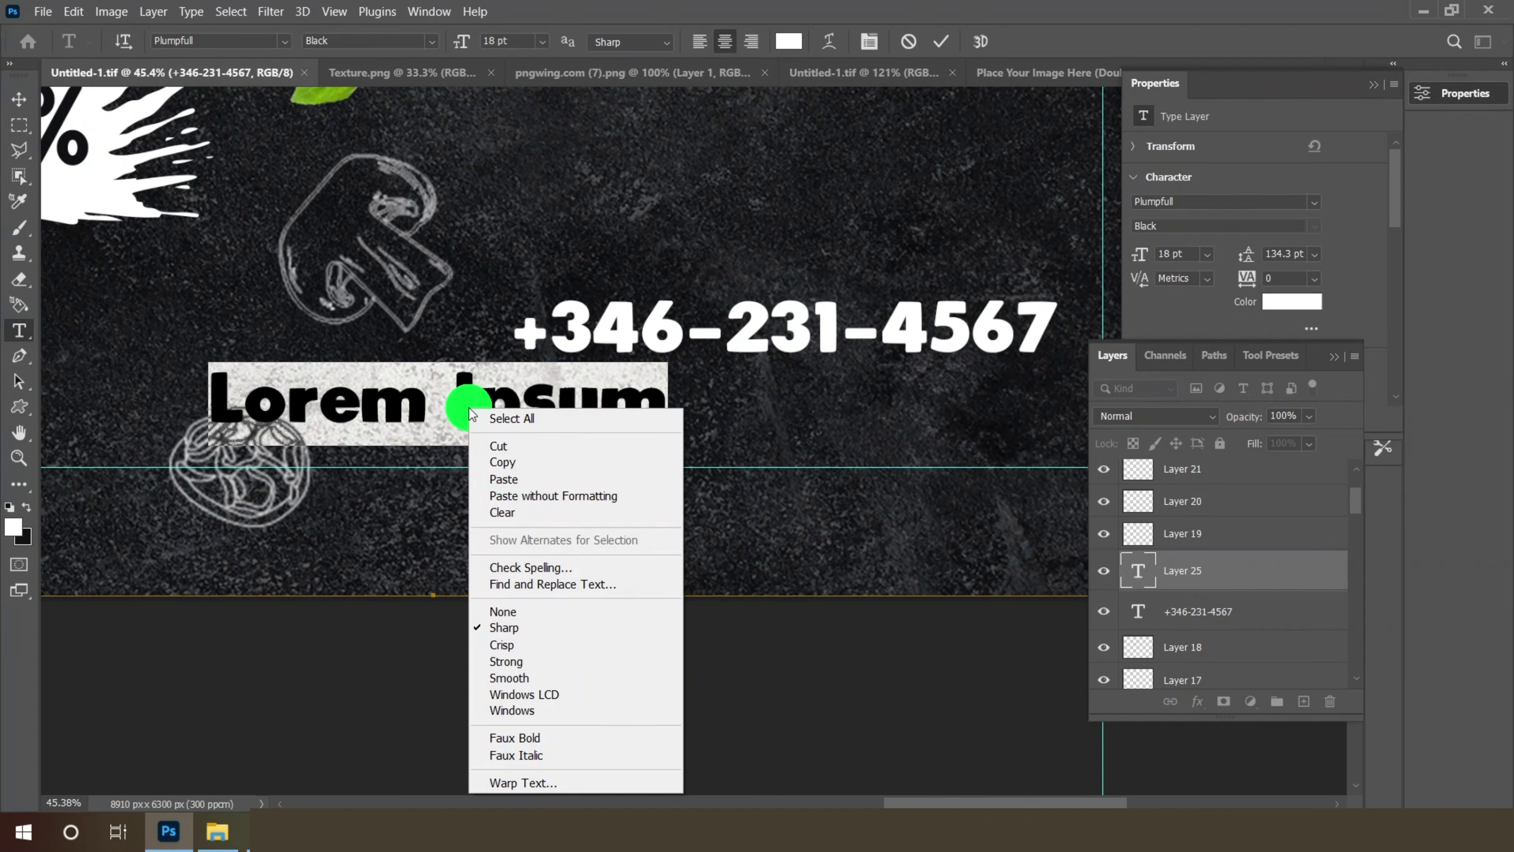
{"action": "left_click", "coordinate": [507, 479]}
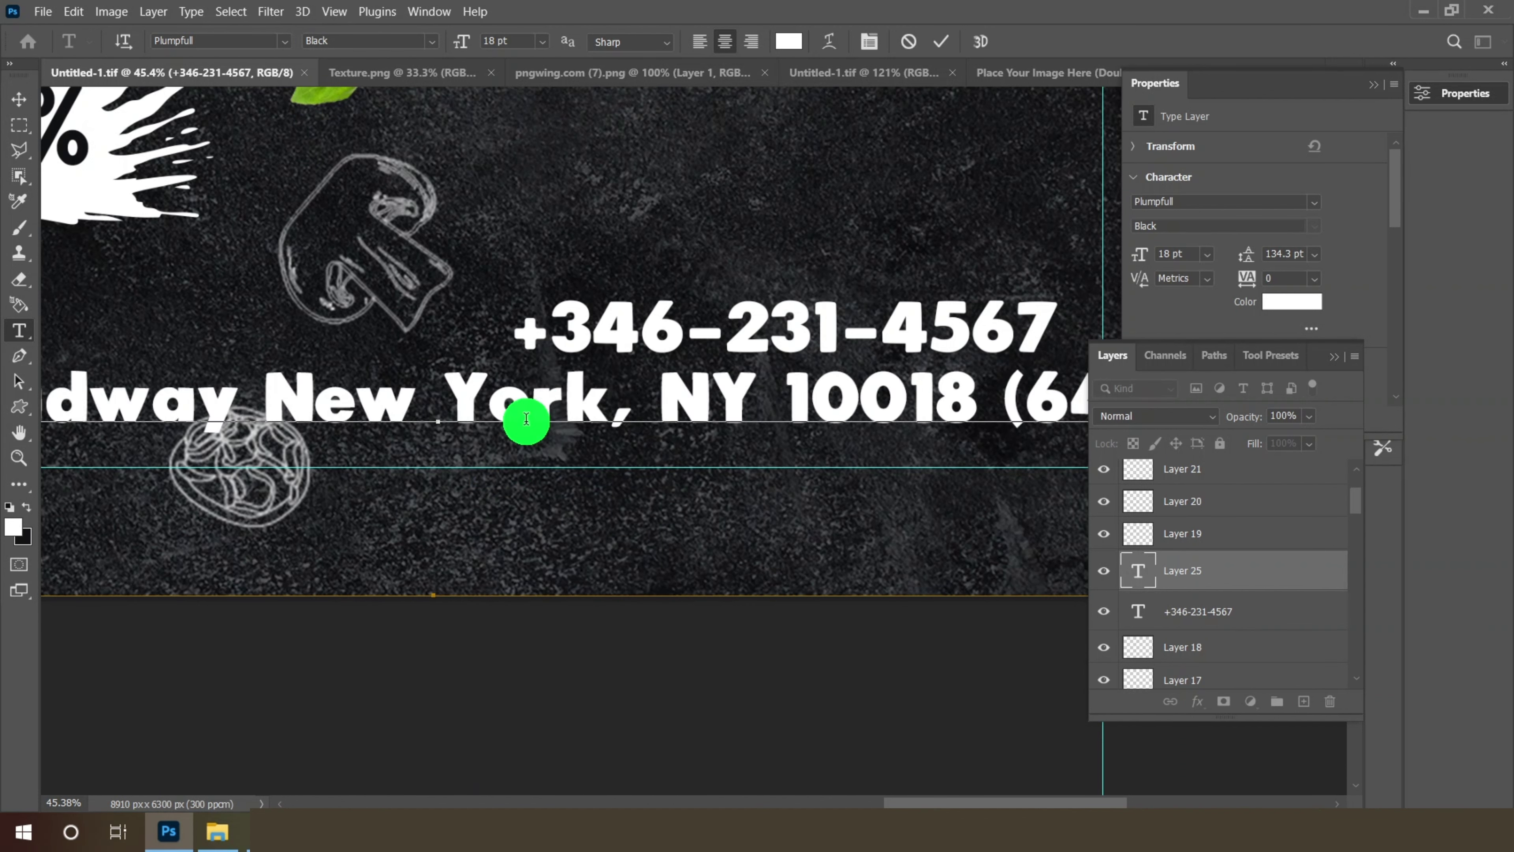
{"action": "left_click", "coordinate": [18, 108]}
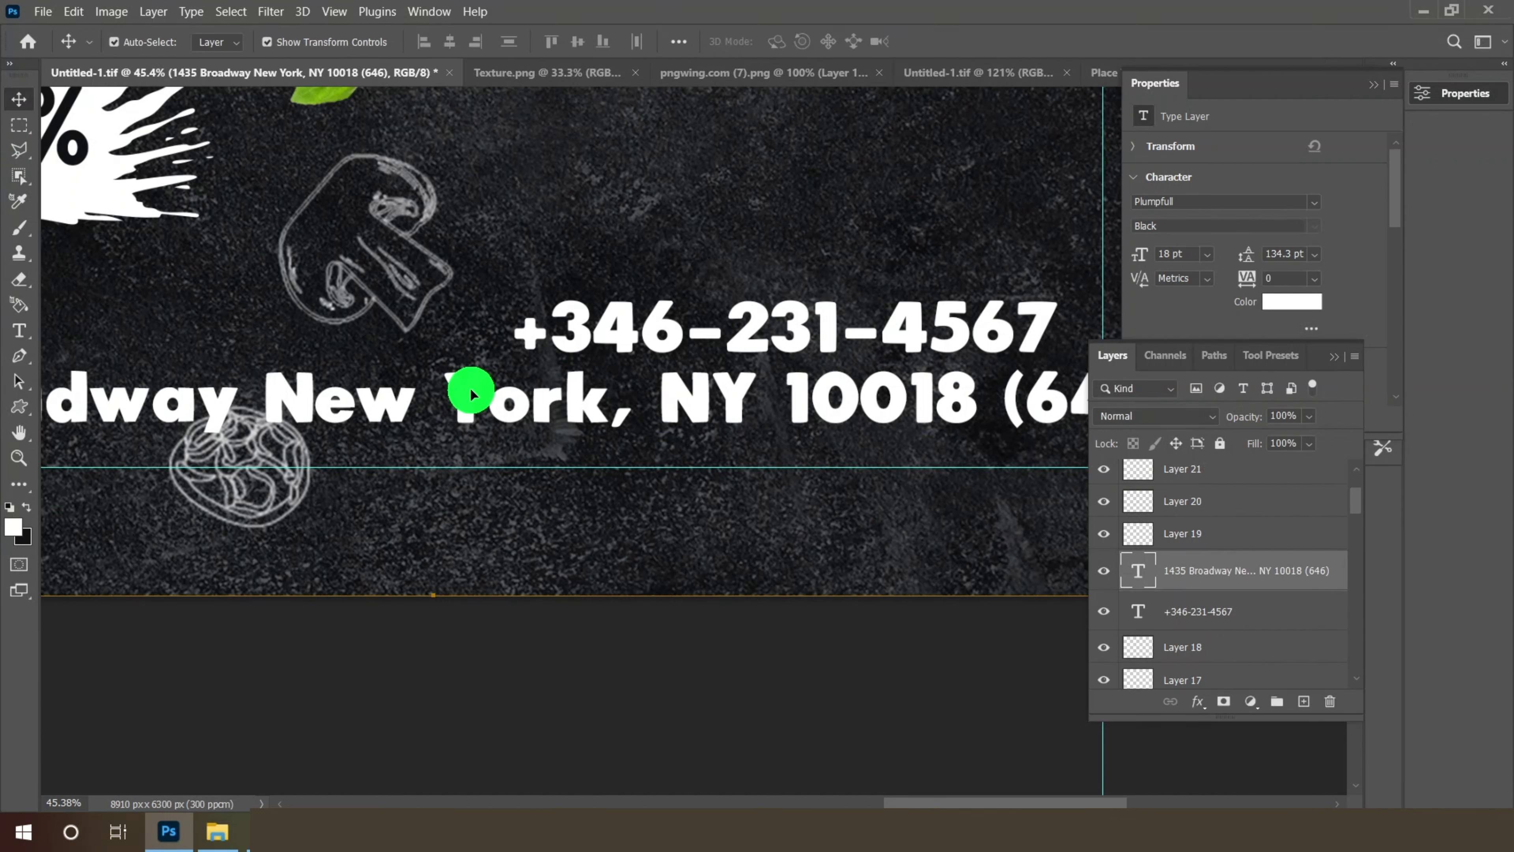
{"action": "left_click_drag", "start_coordinate": [466, 389], "coordinate": [469, 391]}
- Restyle the address text to 12 pt Microsoft Yi Baiti
{"action": "left_click", "coordinate": [34, 334]}
{"action": "left_click", "coordinate": [542, 40]}
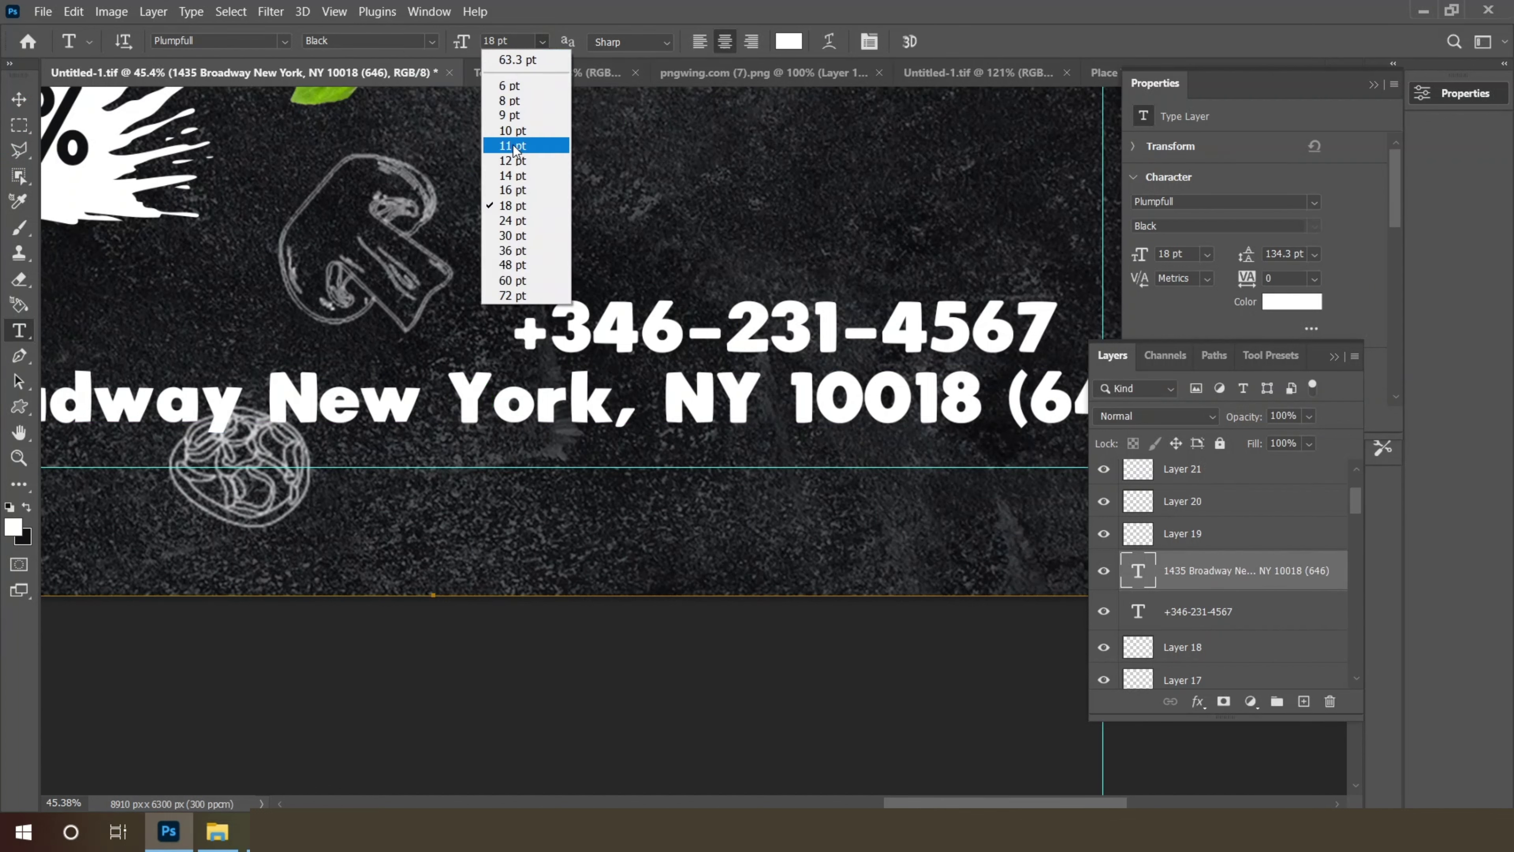
{"action": "left_click", "coordinate": [514, 153]}
{"action": "left_click", "coordinate": [18, 338]}
{"action": "left_click", "coordinate": [18, 337]}
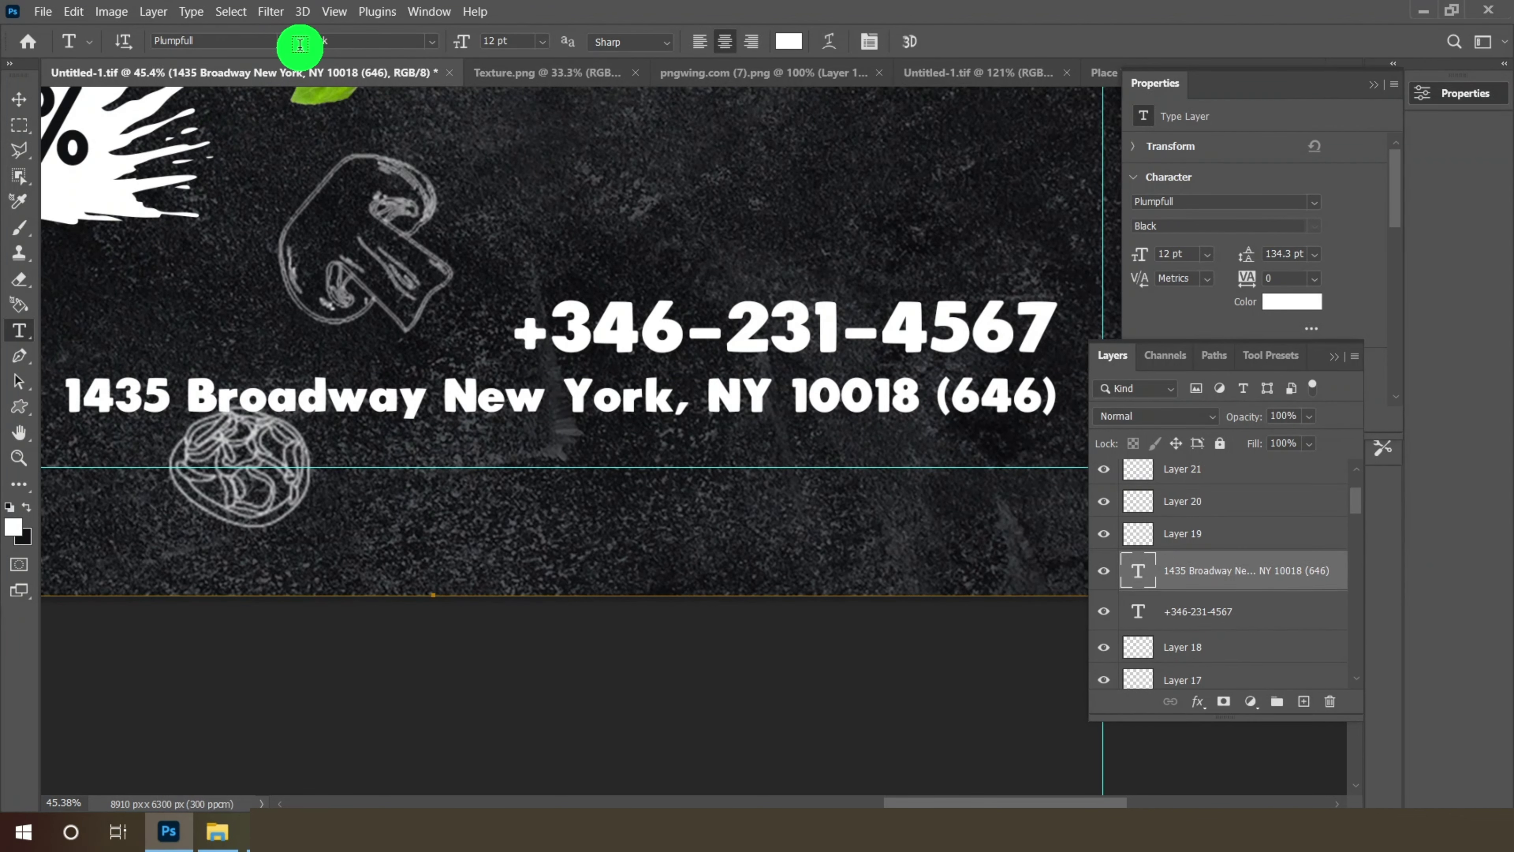
{"action": "left_click", "coordinate": [285, 42]}
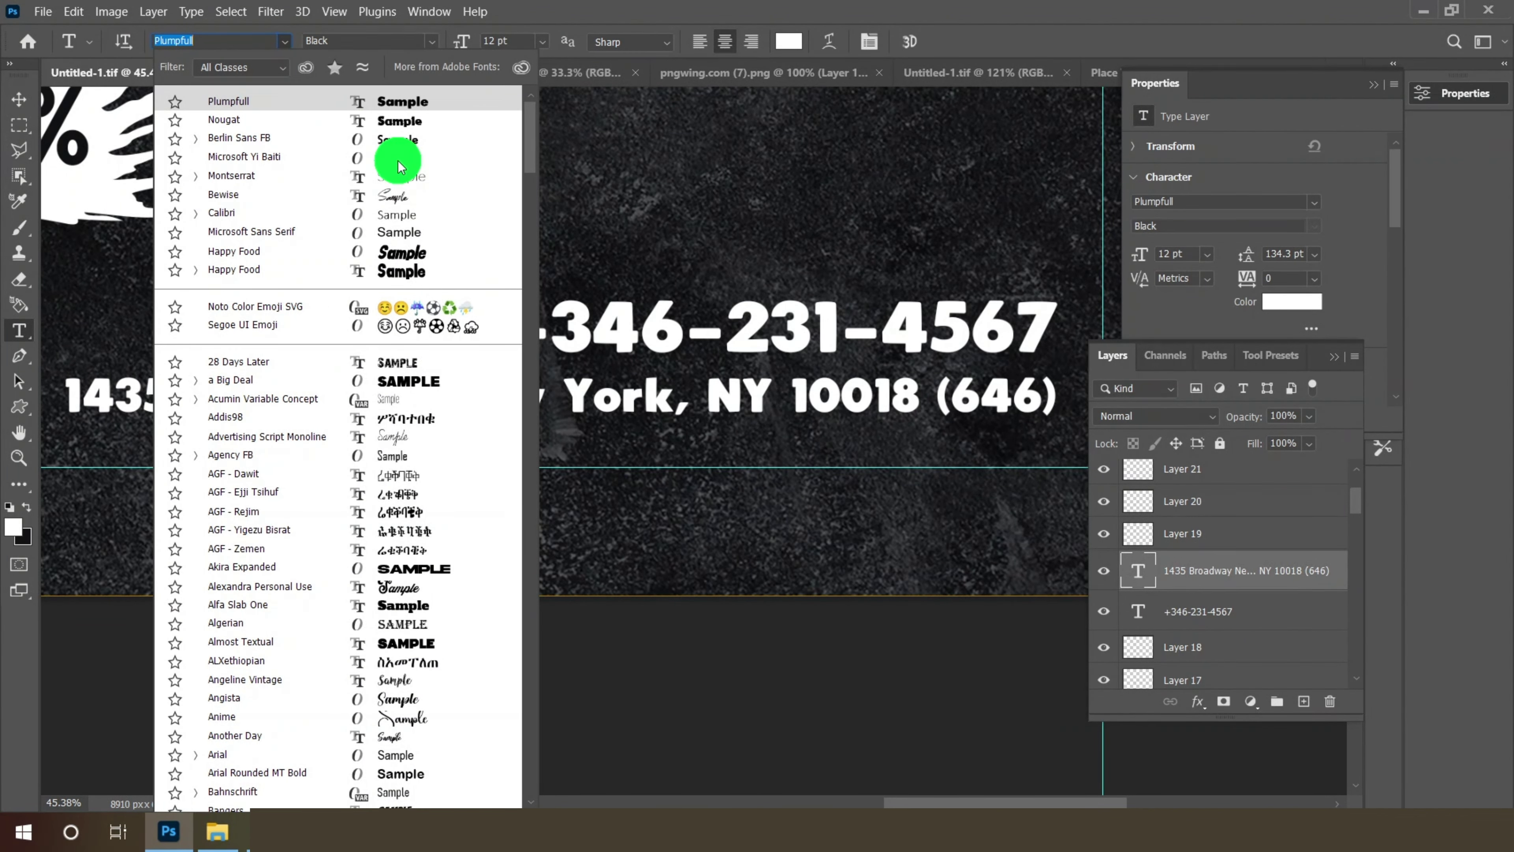
{"action": "left_click", "coordinate": [399, 158]}
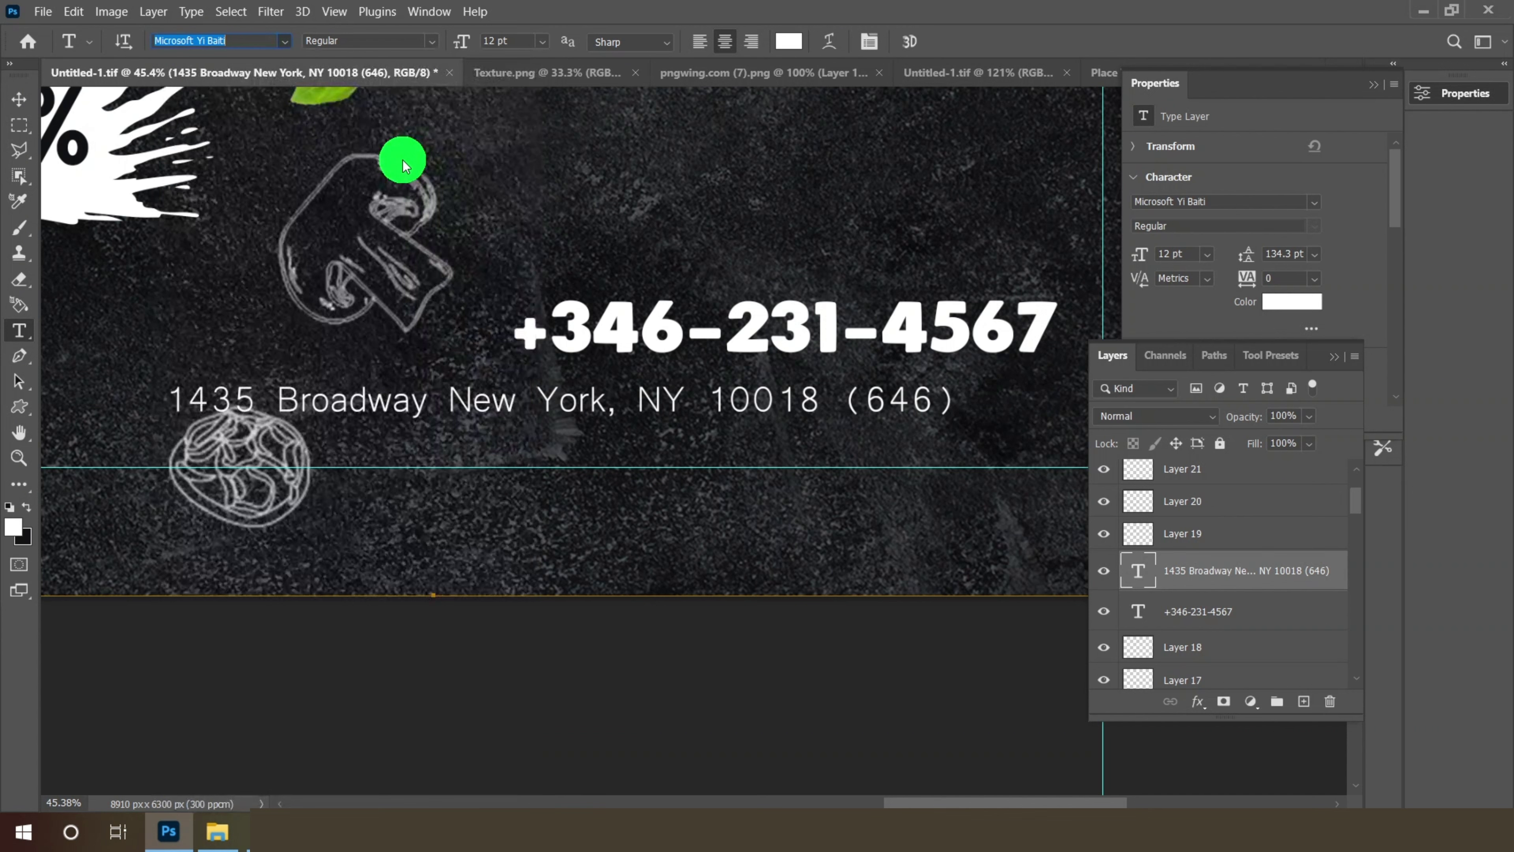
{"action": "left_click", "coordinate": [22, 102]}
- Nudge the address left and move the phone number down to sit directly above it
{"action": "scroll", "coordinate": [846, 409], "scroll_direction": "down", "scroll_amount": 2}
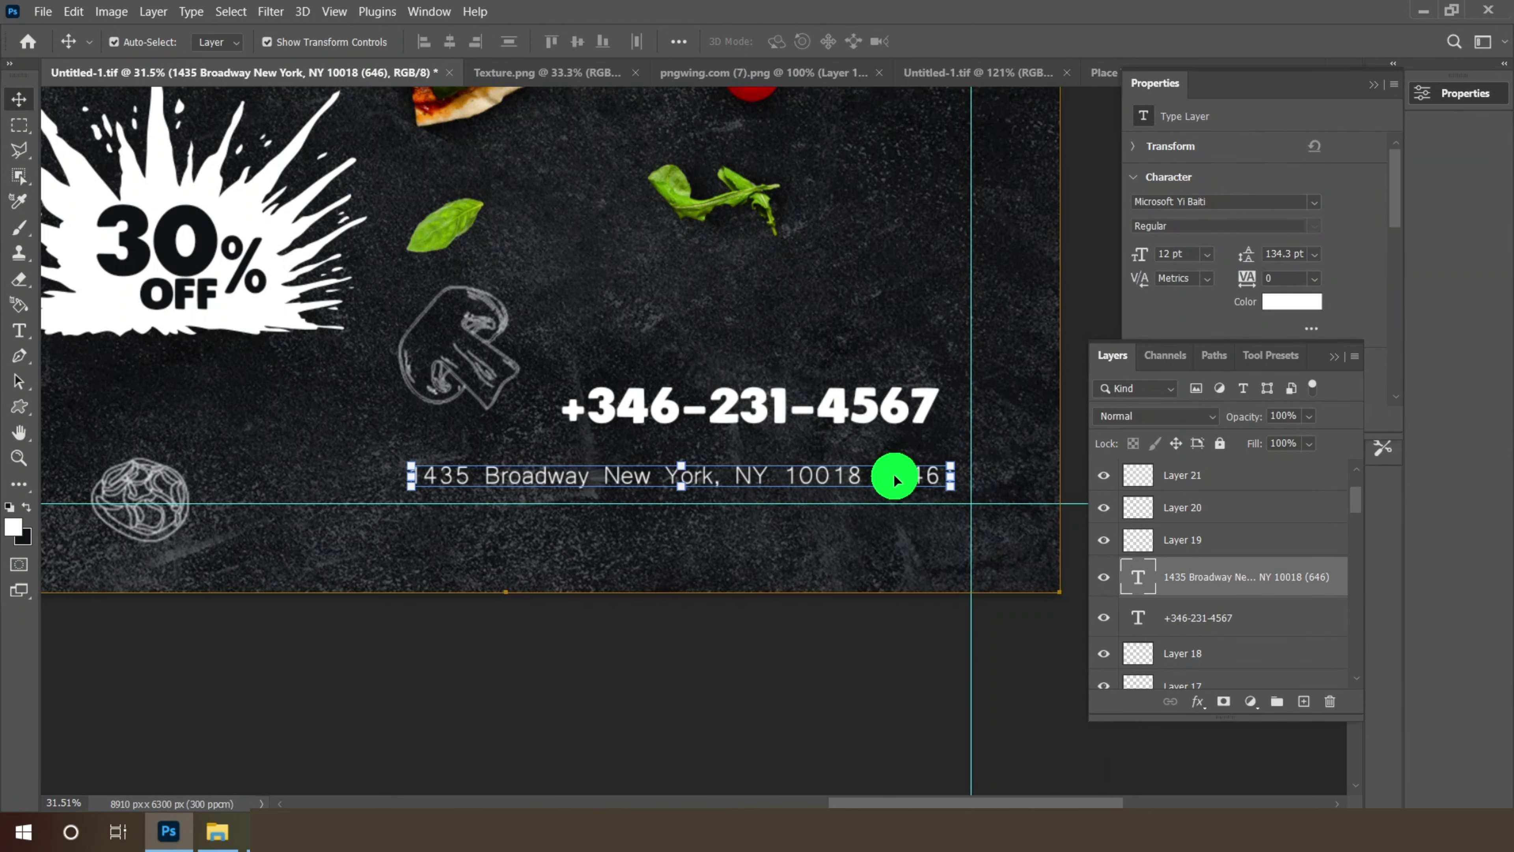
{"action": "key", "text": "shift+Left"}
{"action": "key", "text": "shift+Left"}
{"action": "key", "text": "shift+Left"}
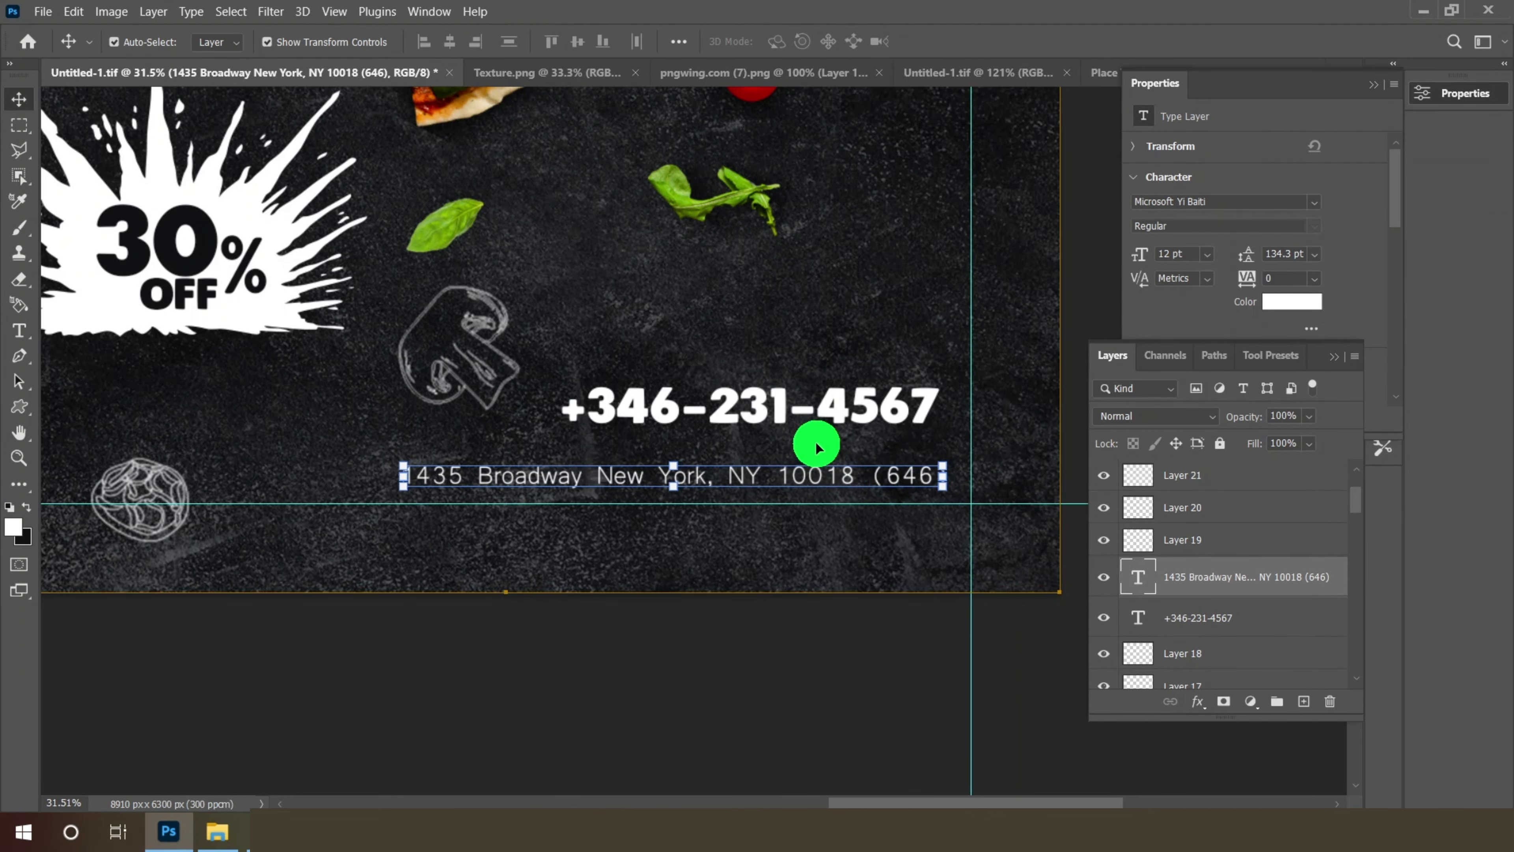
{"action": "left_click", "coordinate": [776, 405]}
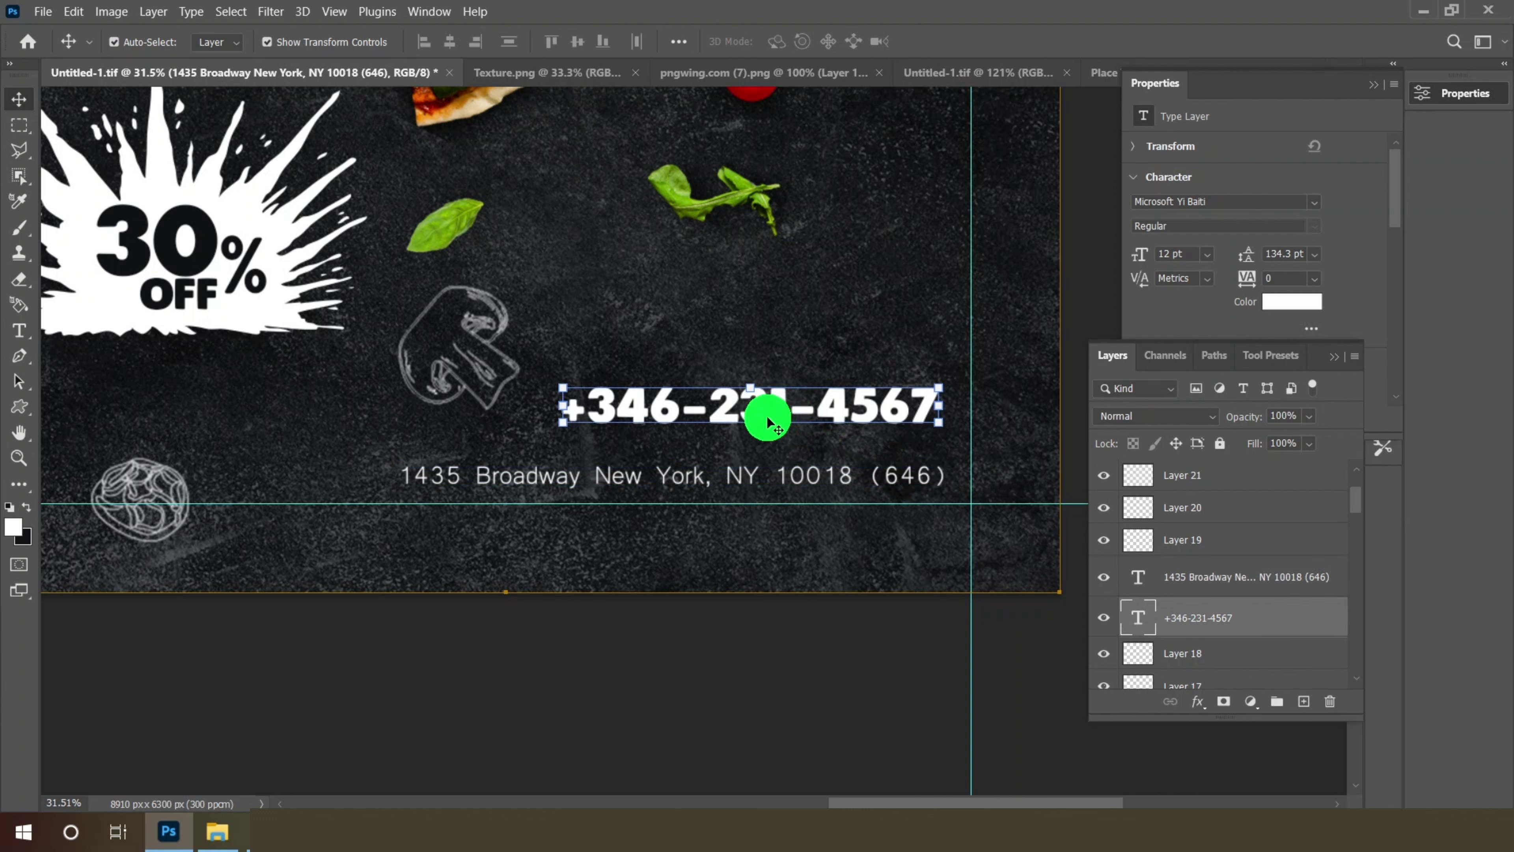
{"action": "mouse_move", "coordinate": [768, 419]}
{"action": "left_mouse_down"}
{"action": "mouse_move", "coordinate": [741, 420]}
{"action": "mouse_move", "coordinate": [774, 433]}
{"action": "left_mouse_up"}
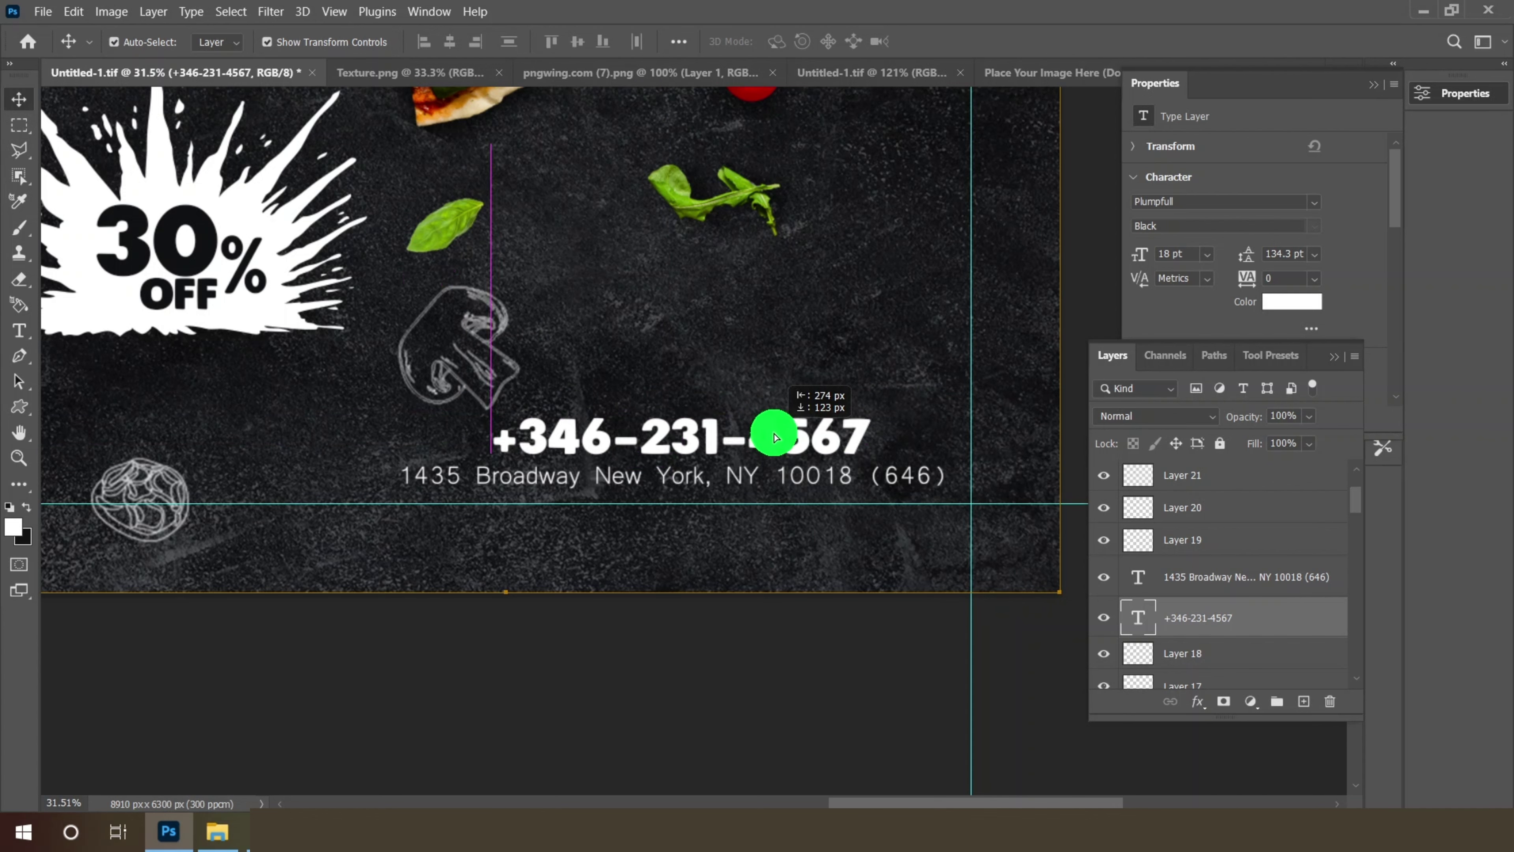
{"action": "scroll", "coordinate": [825, 405], "scroll_direction": "down", "scroll_amount": 3}
{"action": "scroll", "coordinate": [703, 480], "scroll_direction": "down", "scroll_amount": 2}
- Select the Rectangular Marquee Tool, then drag the green pngwing.com logo file into Photoshop
{"action": "scroll", "coordinate": [567, 213], "scroll_direction": "up", "scroll_amount": 4}
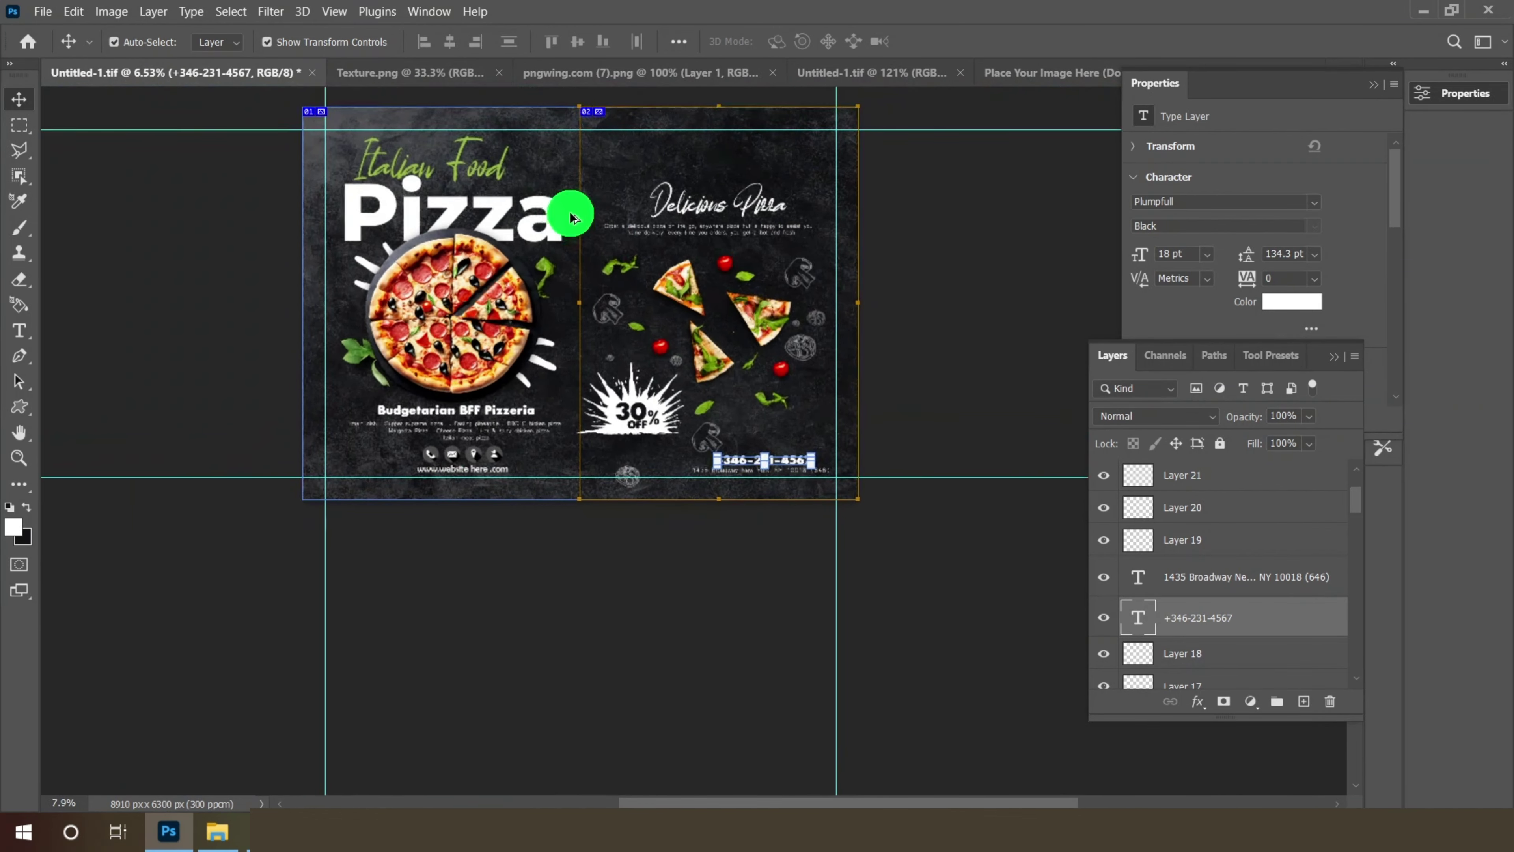
{"action": "scroll", "coordinate": [716, 315], "scroll_direction": "down", "scroll_amount": 2}
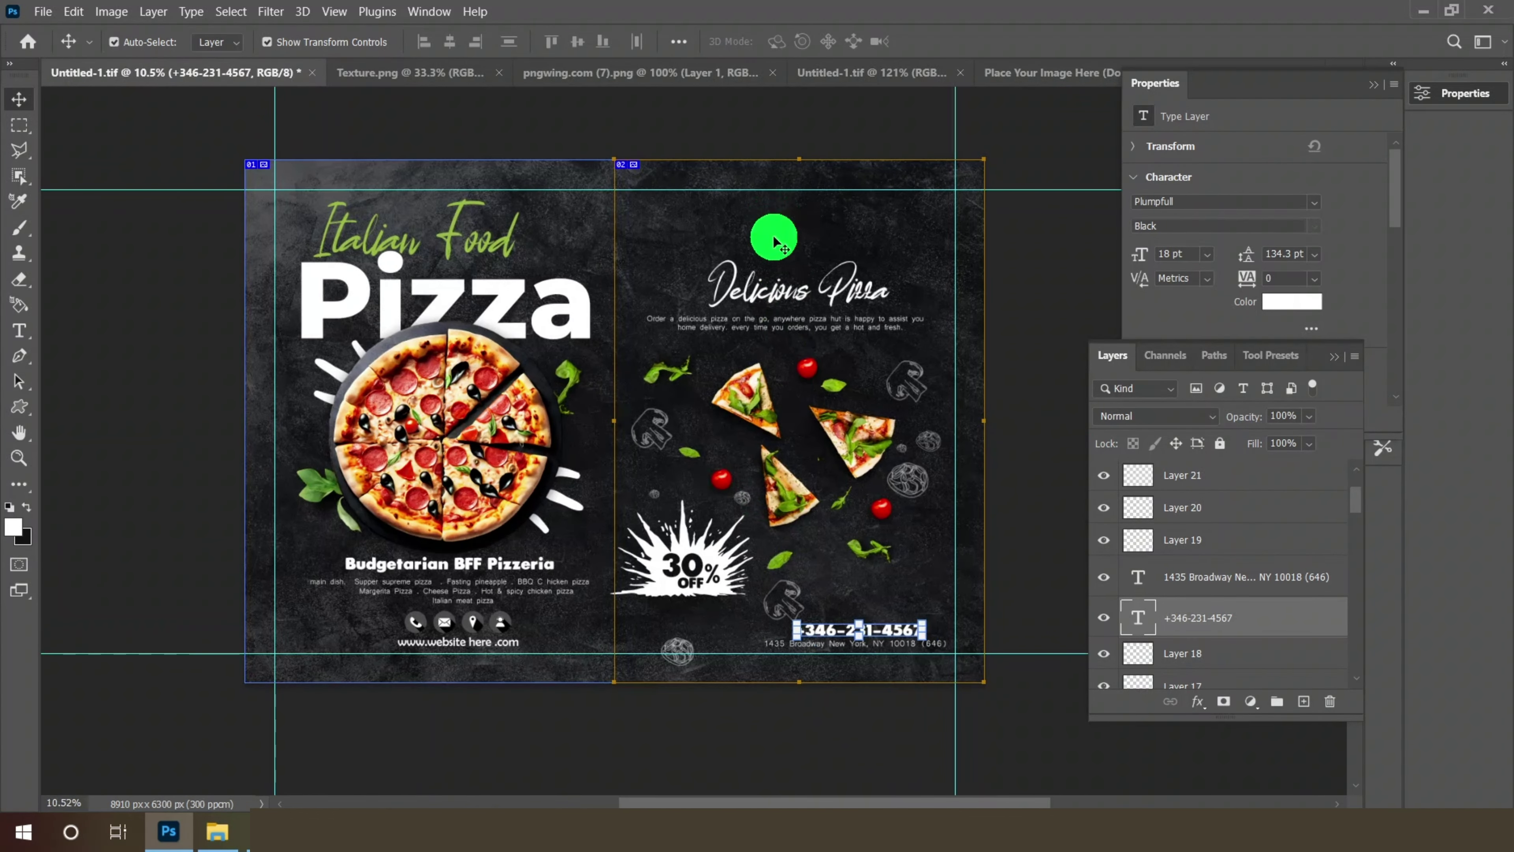
{"action": "right_click", "coordinate": [20, 125]}
{"action": "left_click", "coordinate": [89, 126]}
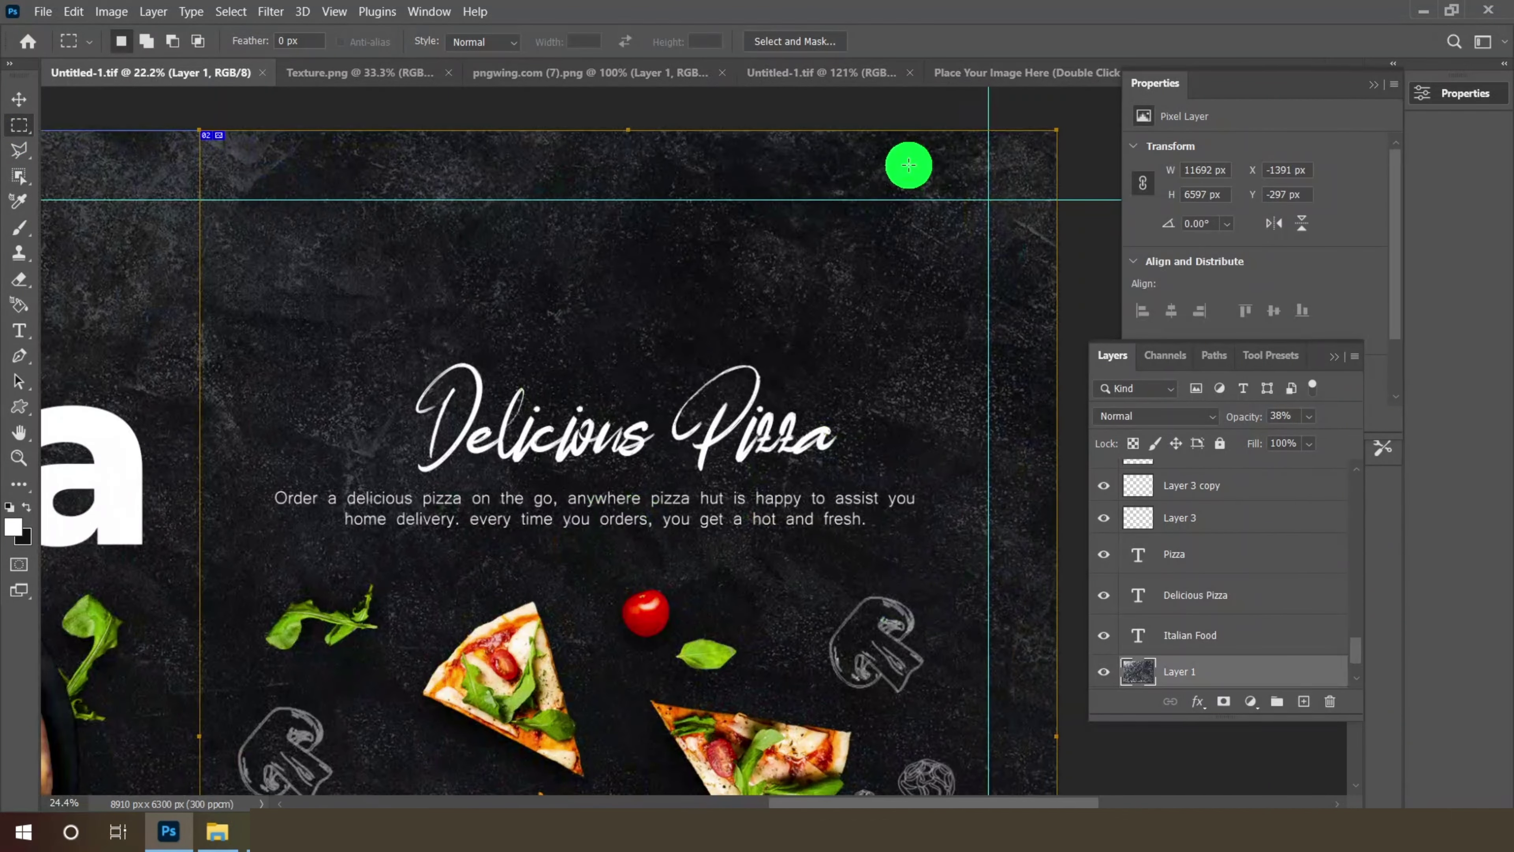
{"action": "scroll", "coordinate": [909, 165], "scroll_direction": "up", "scroll_amount": 3}
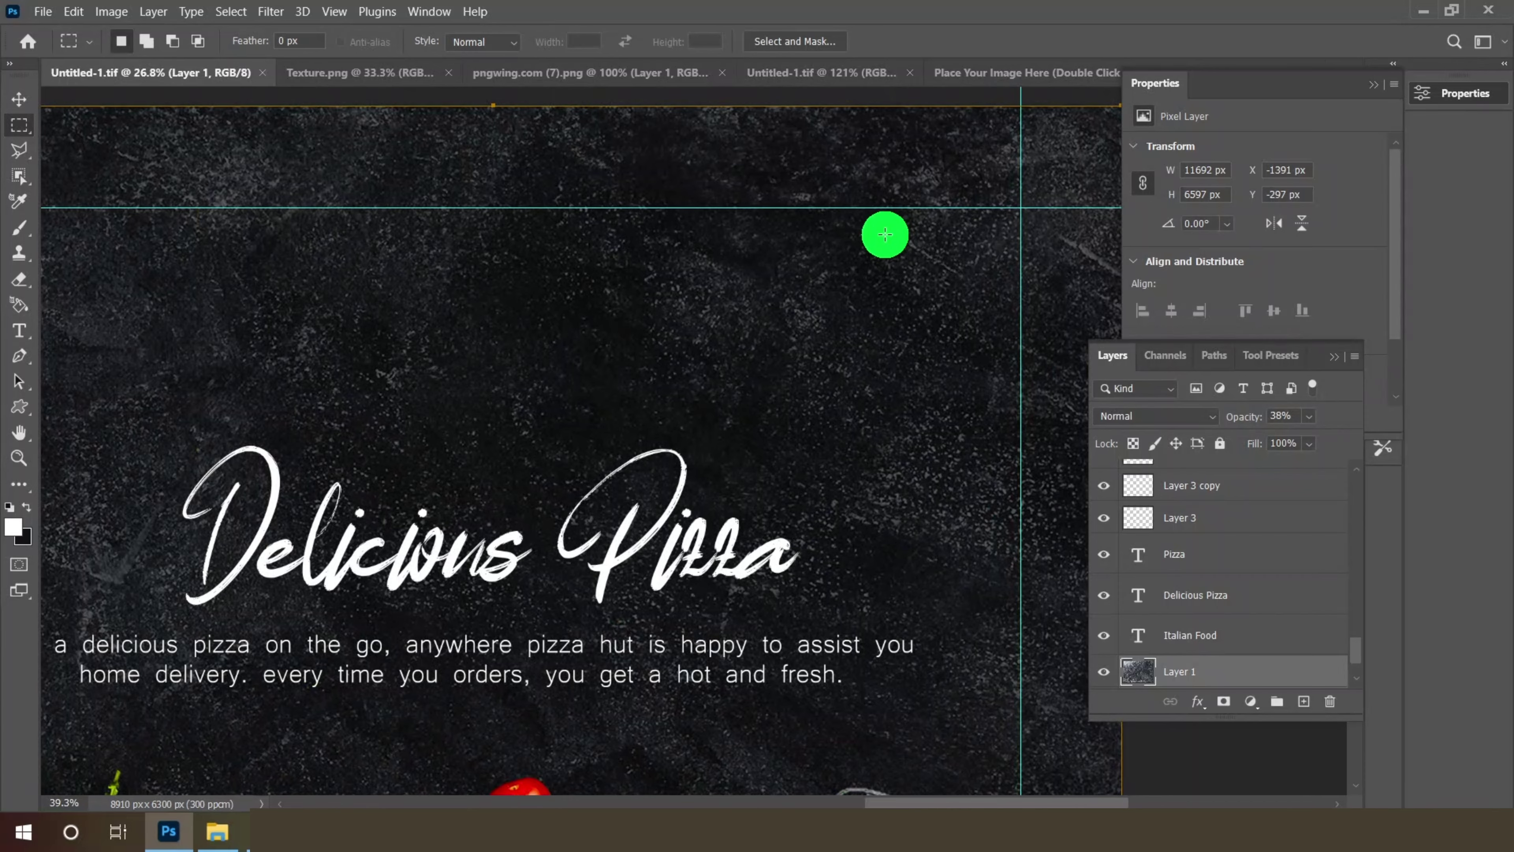
{"action": "scroll", "coordinate": [886, 233], "scroll_direction": "up", "scroll_amount": 2}
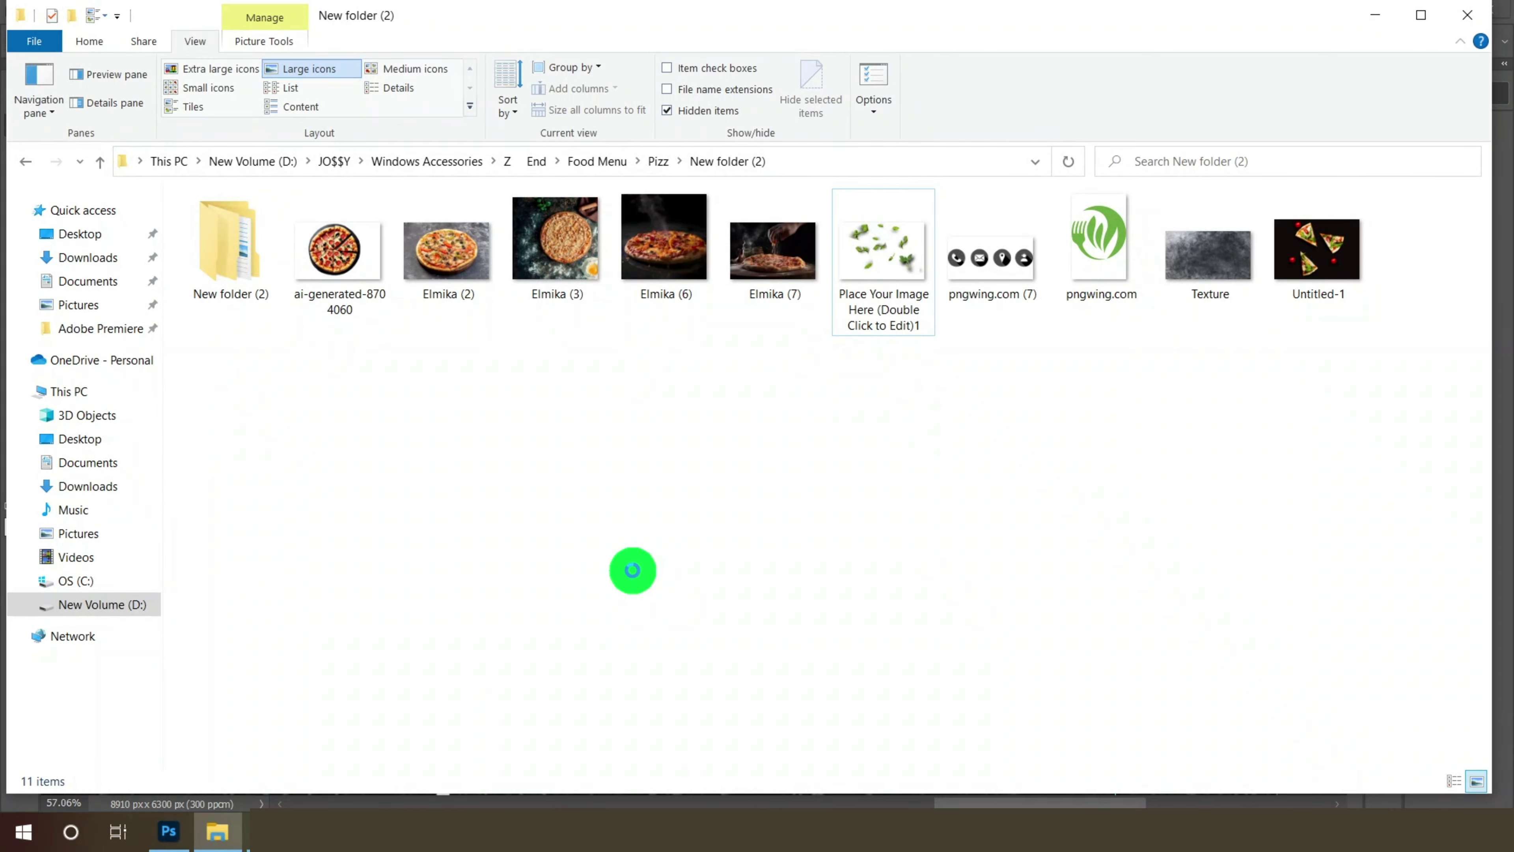
{"action": "left_click", "coordinate": [1092, 259]}
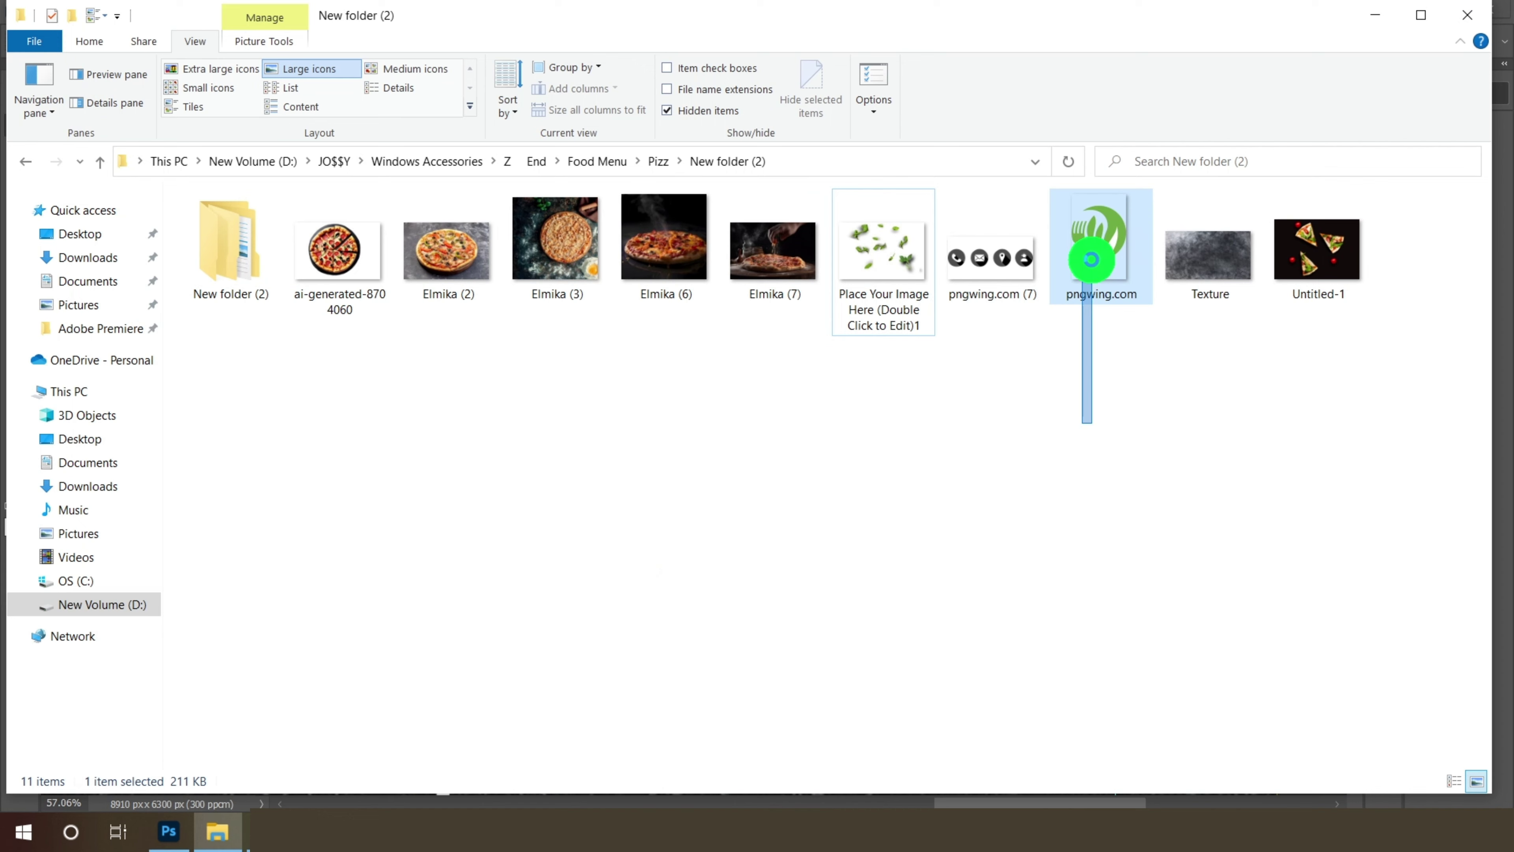
{"action": "left_click_drag", "start_coordinate": [1091, 260], "coordinate": [973, 29]}
- Bring the green logo into the menu, shrink it to about 5%, and shift the Logo Here text left beneath it
{"action": "left_click", "coordinate": [22, 102]}
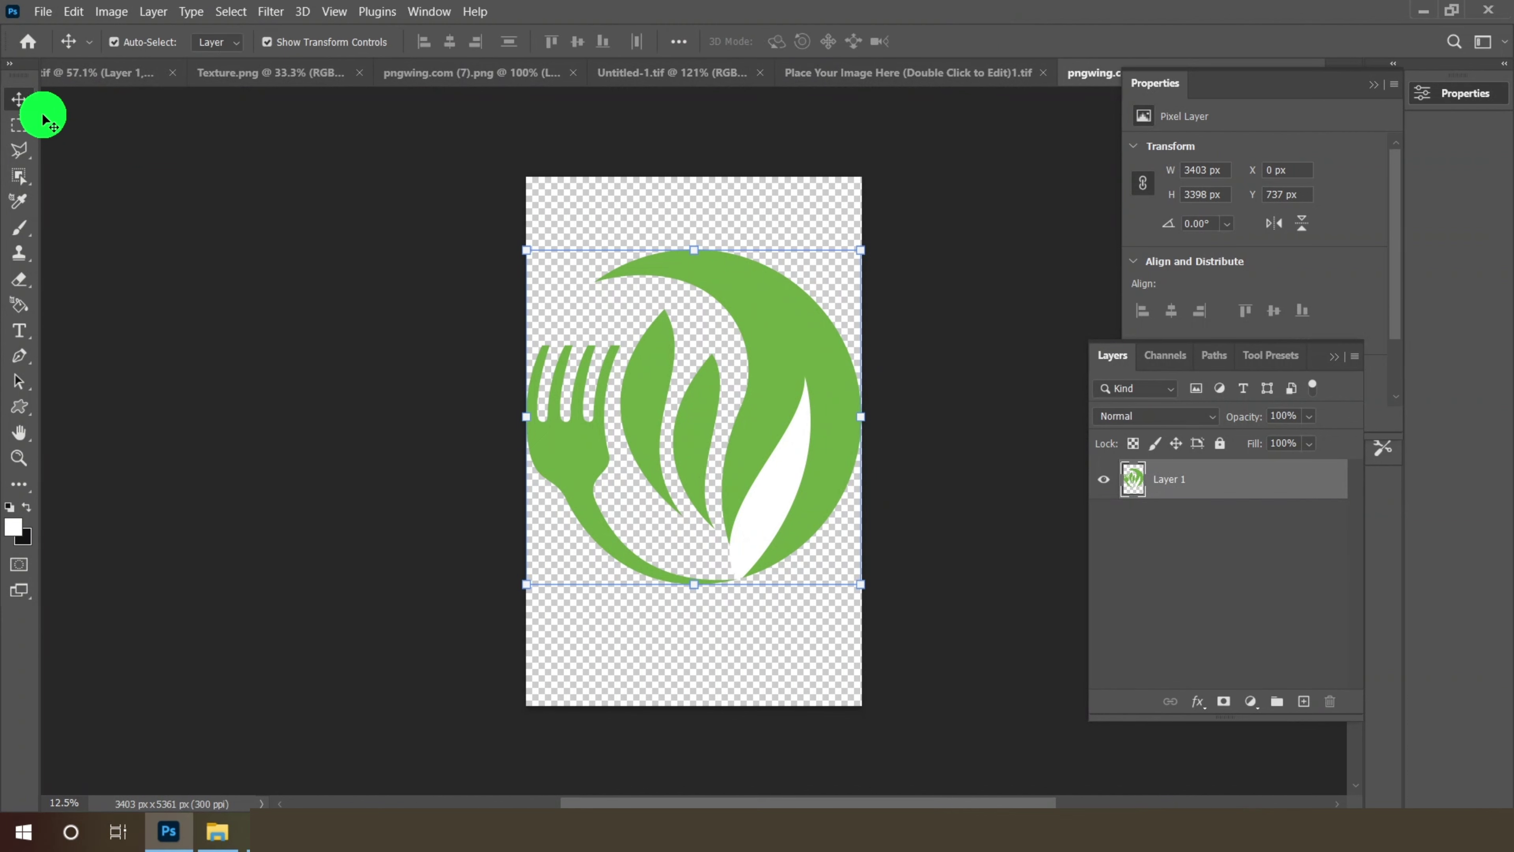
{"action": "left_click_drag", "start_coordinate": [43, 115], "coordinate": [103, 70]}
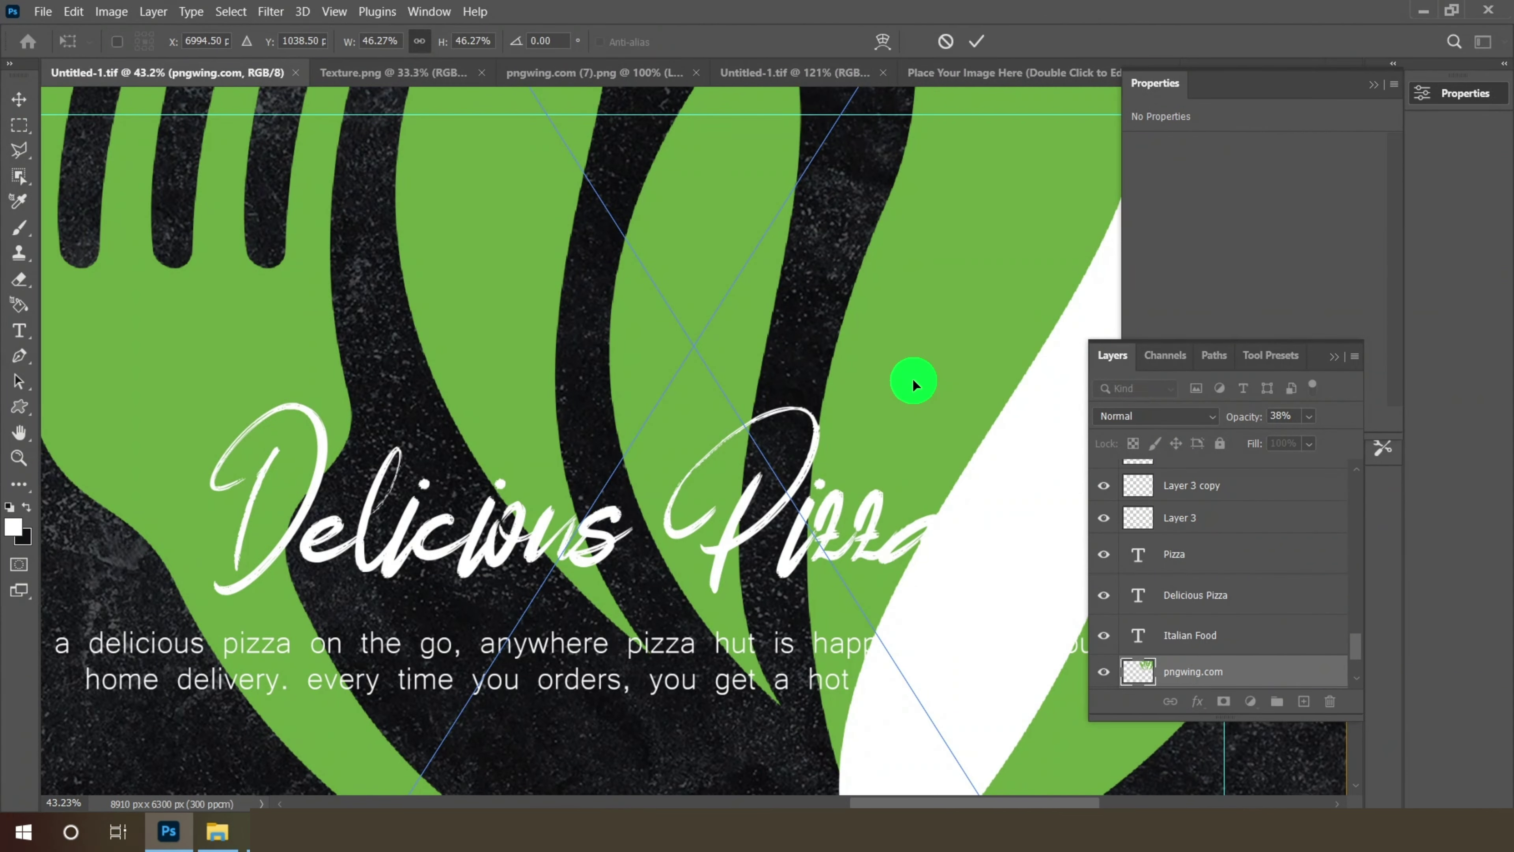
{"action": "scroll", "coordinate": [912, 377], "scroll_direction": "down", "scroll_amount": 12}
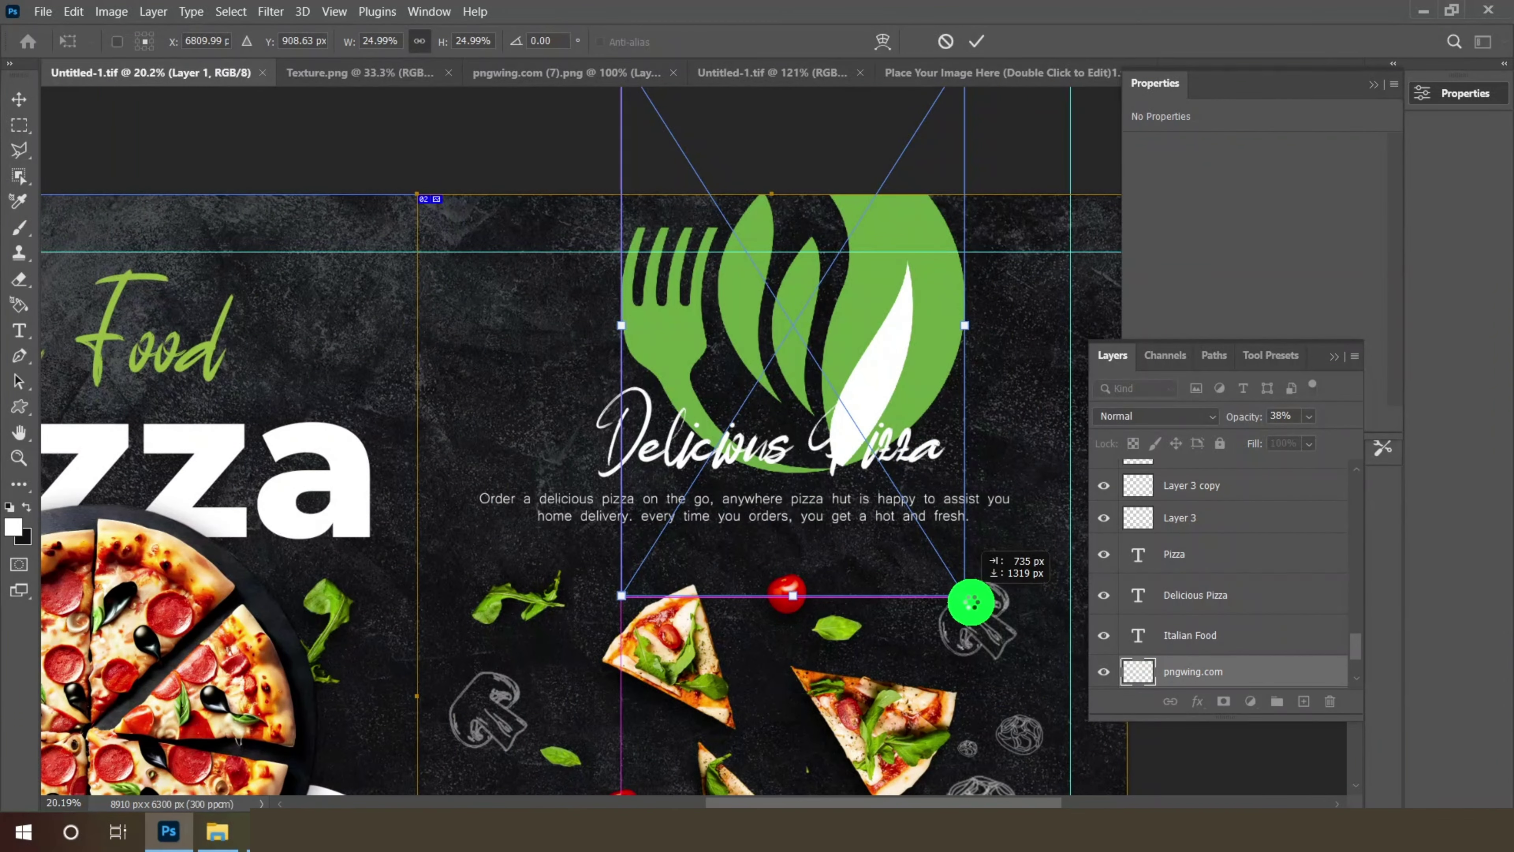
{"action": "left_click_drag", "start_coordinate": [971, 602], "coordinate": [807, 402]}
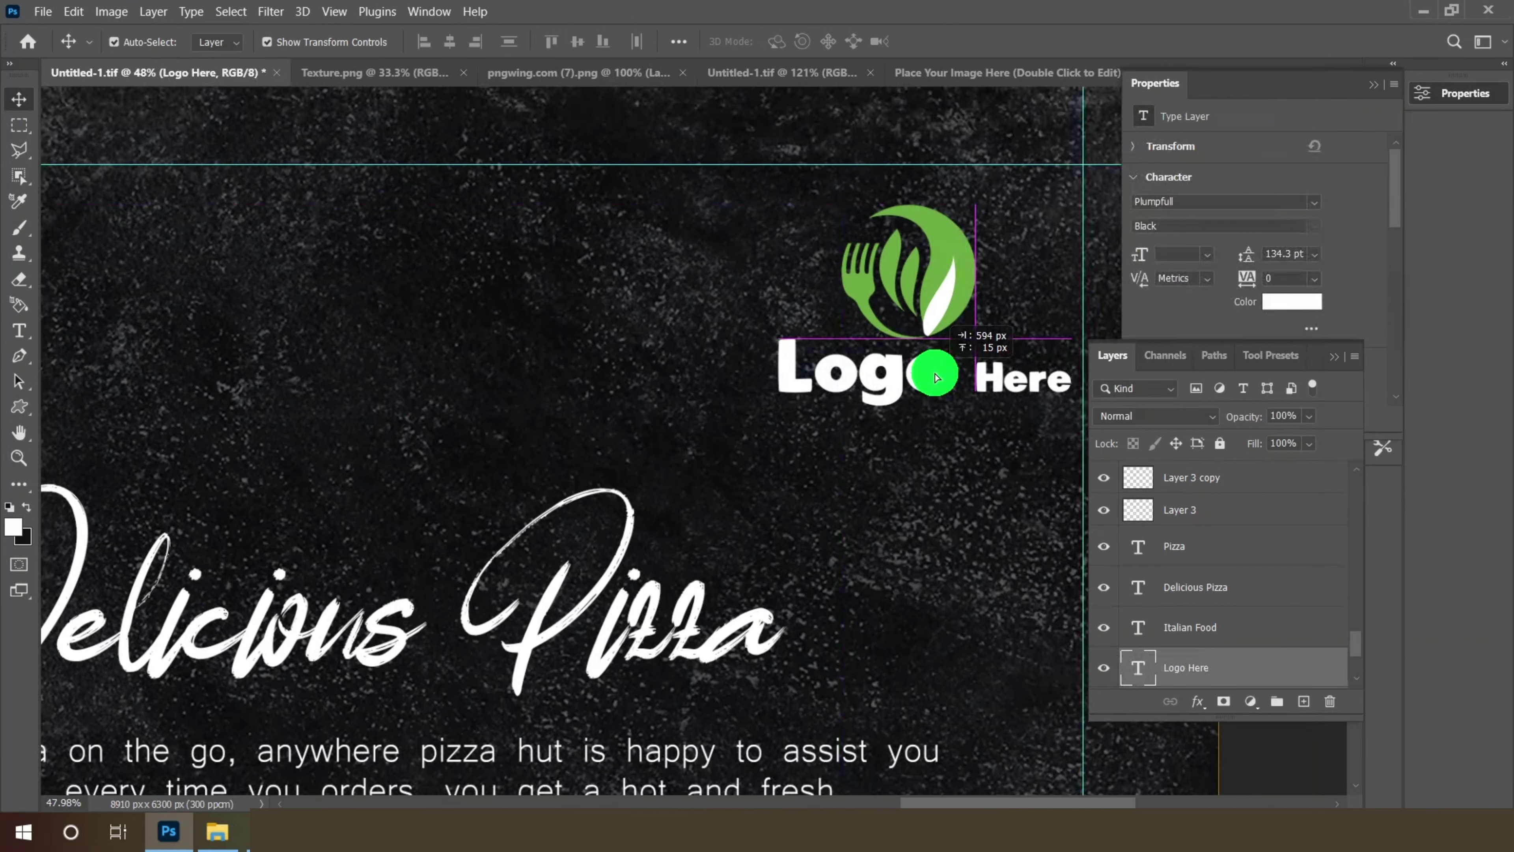
{"action": "left_click_drag", "start_coordinate": [936, 377], "coordinate": [927, 373]}
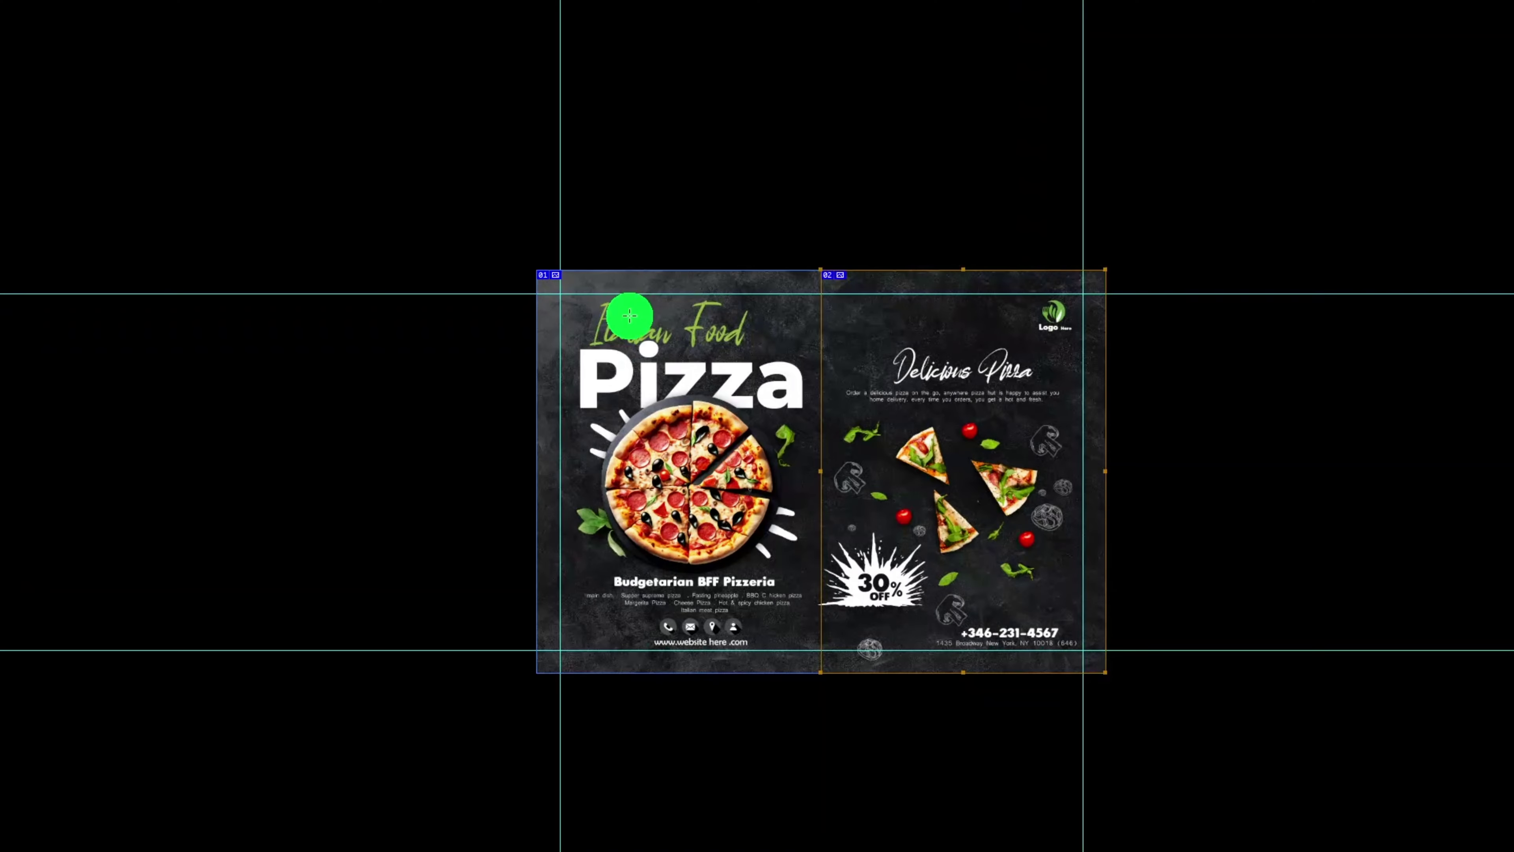
{"action": "scroll", "coordinate": [626, 322], "scroll_direction": "up", "scroll_amount": 5}
{"action": "scroll", "coordinate": [652, 390], "scroll_direction": "up", "scroll_amount": 4}
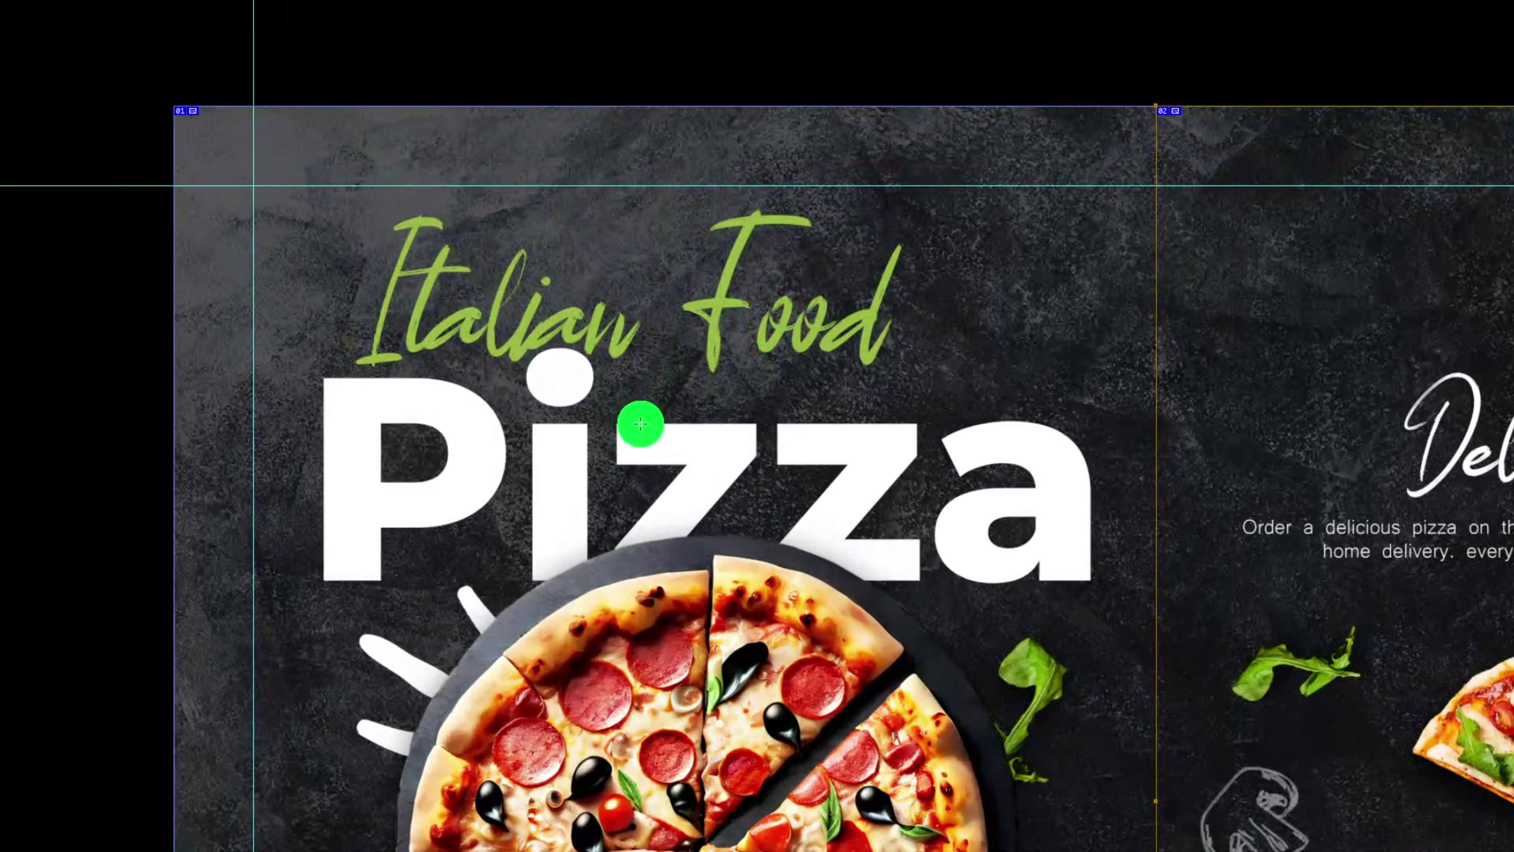
{"action": "scroll", "coordinate": [778, 422], "scroll_direction": "down", "scroll_amount": 6}
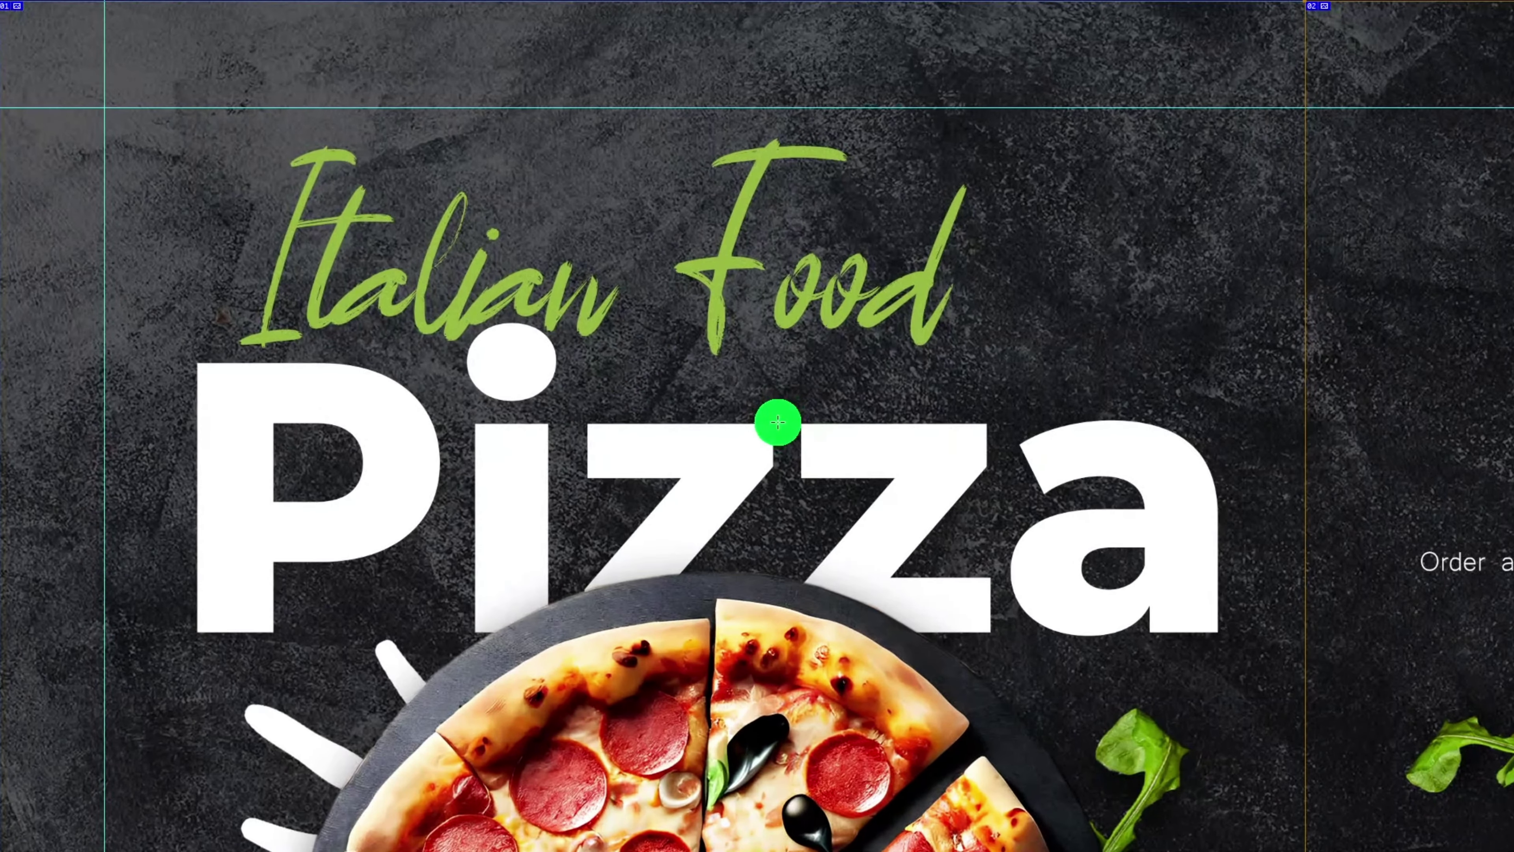
{"action": "scroll", "coordinate": [715, 566], "scroll_direction": "up", "scroll_amount": 3}
{"action": "scroll", "coordinate": [750, 678], "scroll_direction": "up", "scroll_amount": 5}
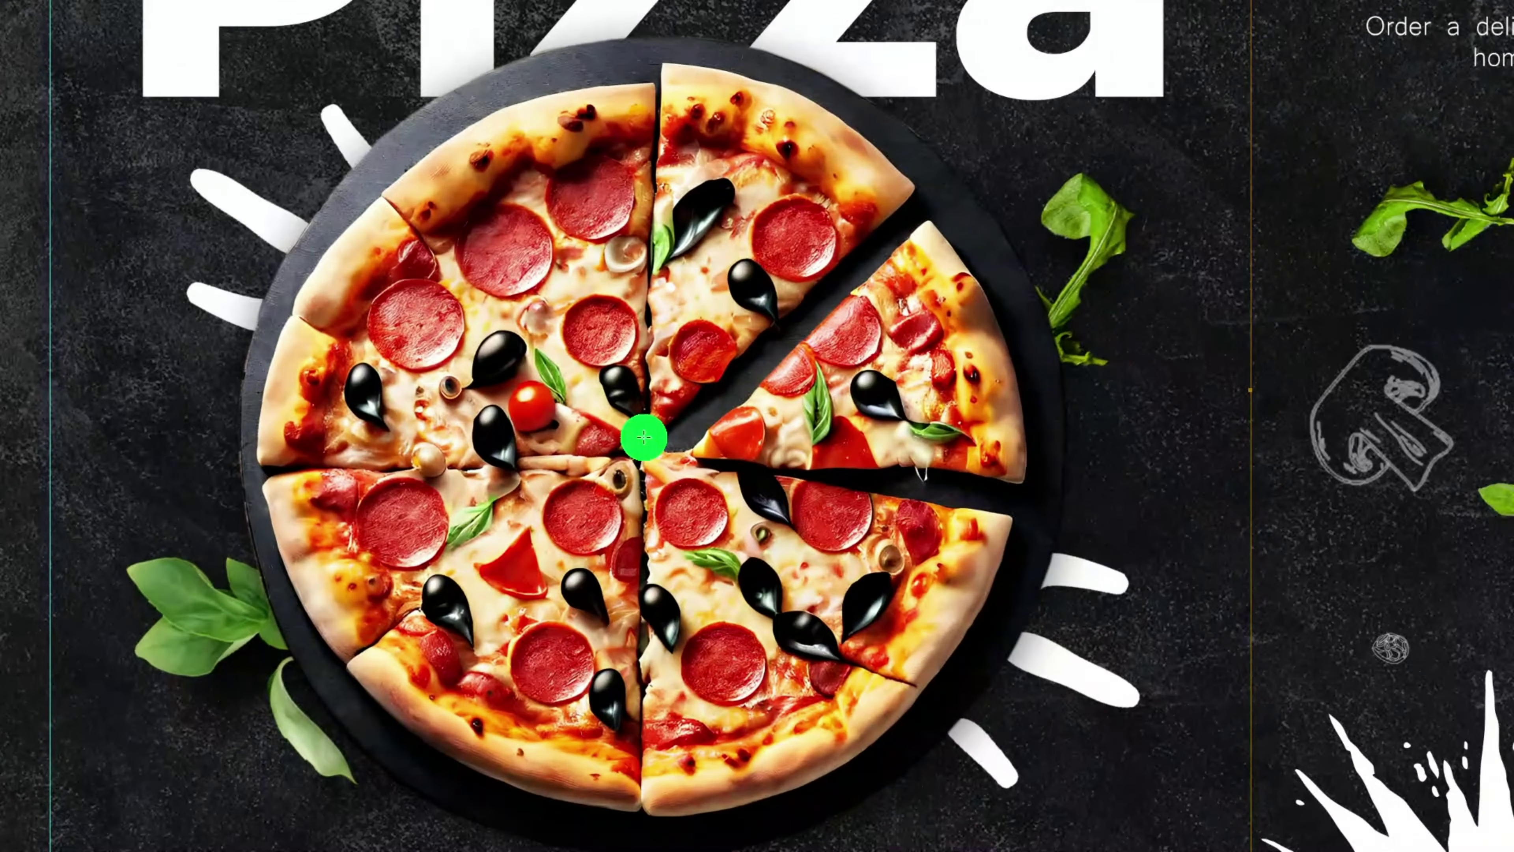
{"action": "scroll", "coordinate": [615, 297], "scroll_direction": "down", "scroll_amount": 5}
{"action": "scroll", "coordinate": [636, 692], "scroll_direction": "up", "scroll_amount": 2}
{"action": "scroll", "coordinate": [636, 692], "scroll_direction": "up", "scroll_amount": 5}
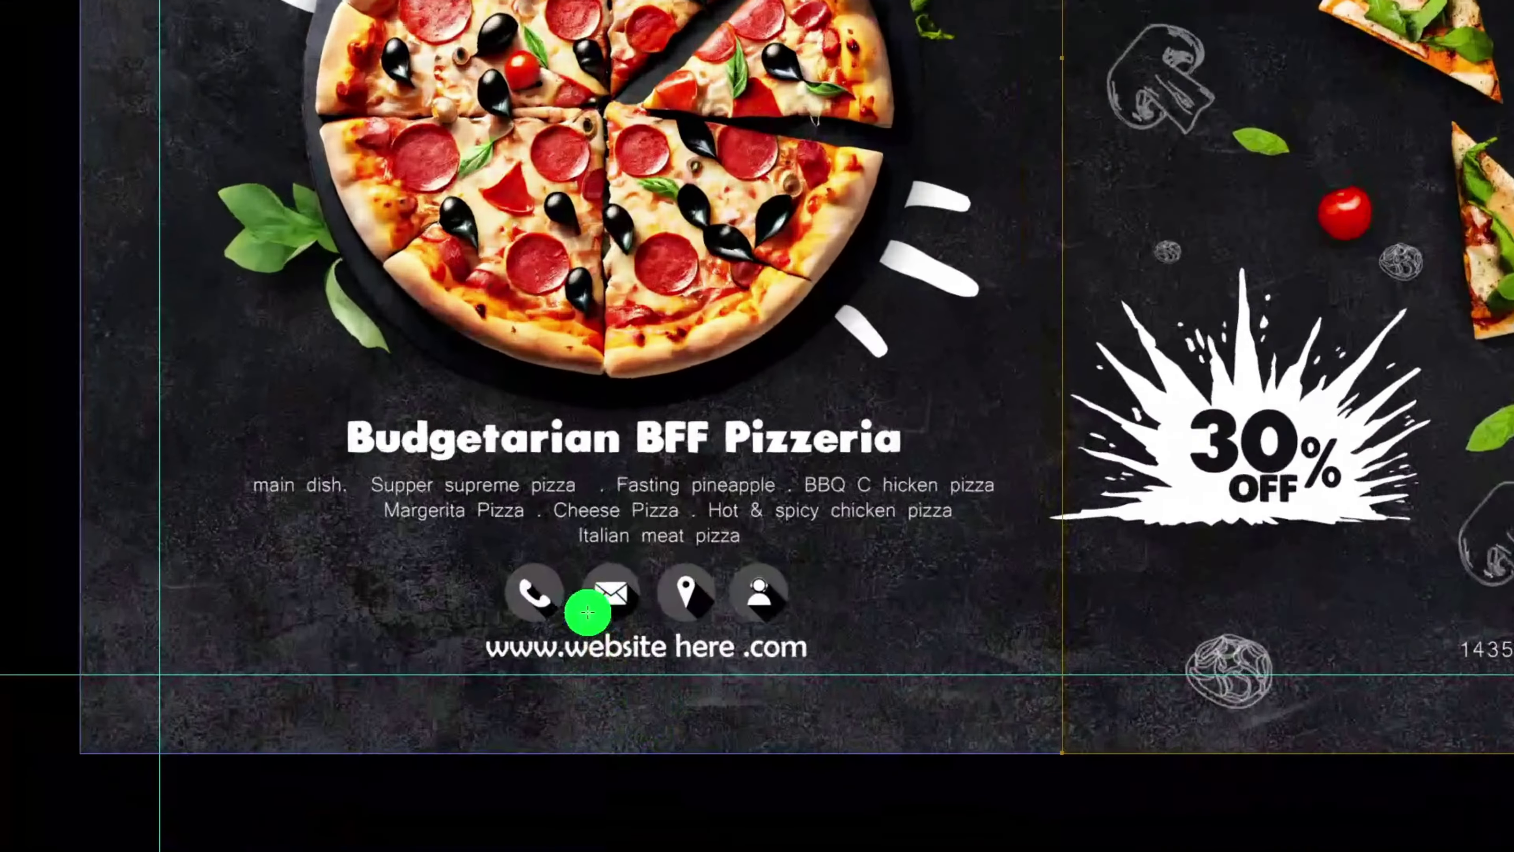
{"action": "scroll", "coordinate": [463, 523], "scroll_direction": "up", "scroll_amount": 2}
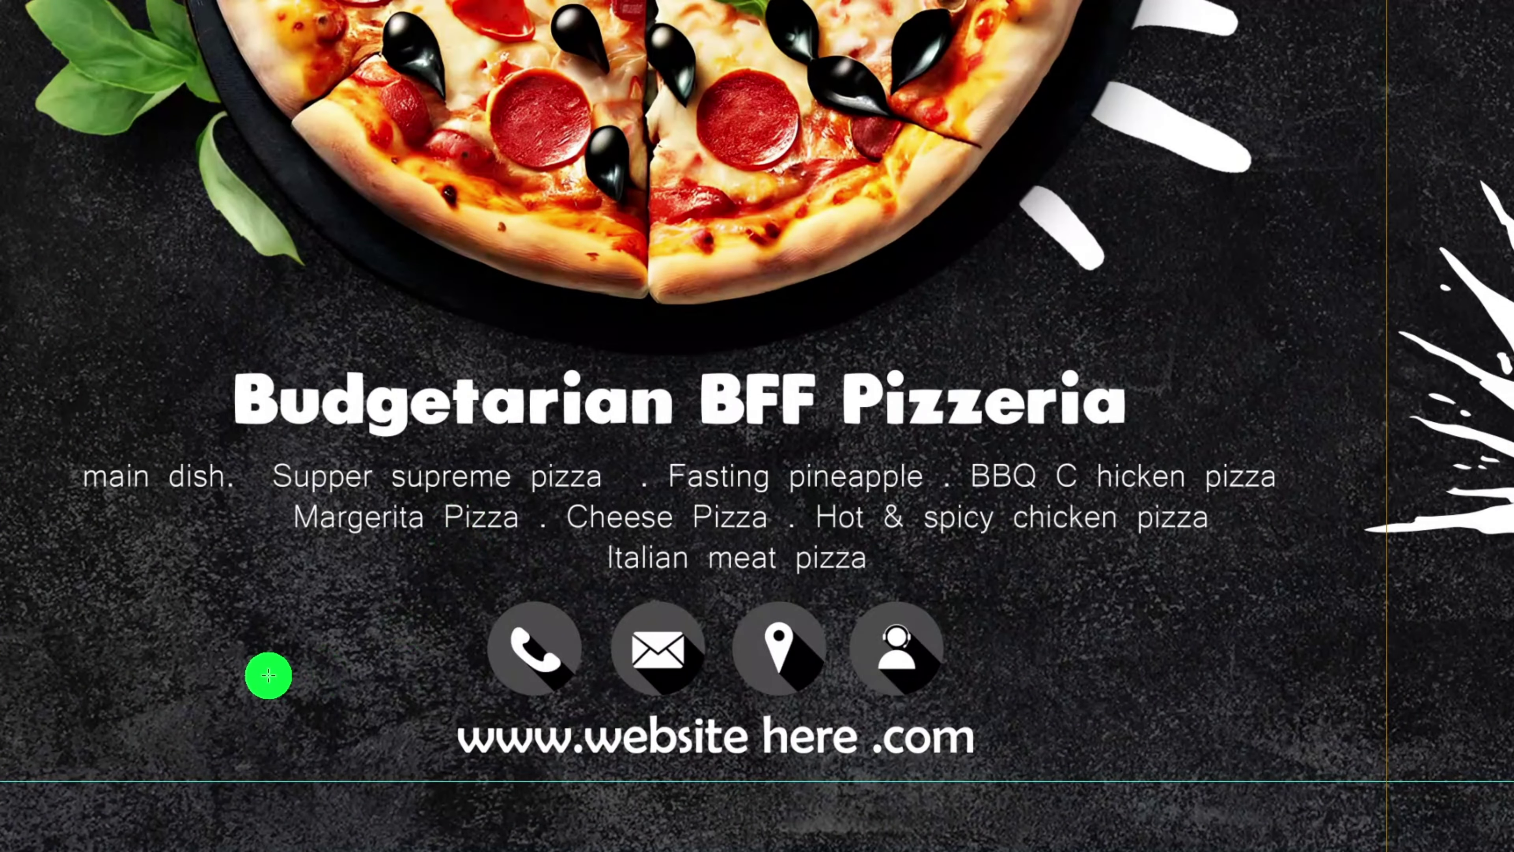
{"action": "scroll", "coordinate": [271, 653], "scroll_direction": "down", "scroll_amount": 8}
{"action": "scroll", "coordinate": [1093, 92], "scroll_direction": "up", "scroll_amount": 3}
{"action": "scroll", "coordinate": [1092, 92], "scroll_direction": "up", "scroll_amount": 4}
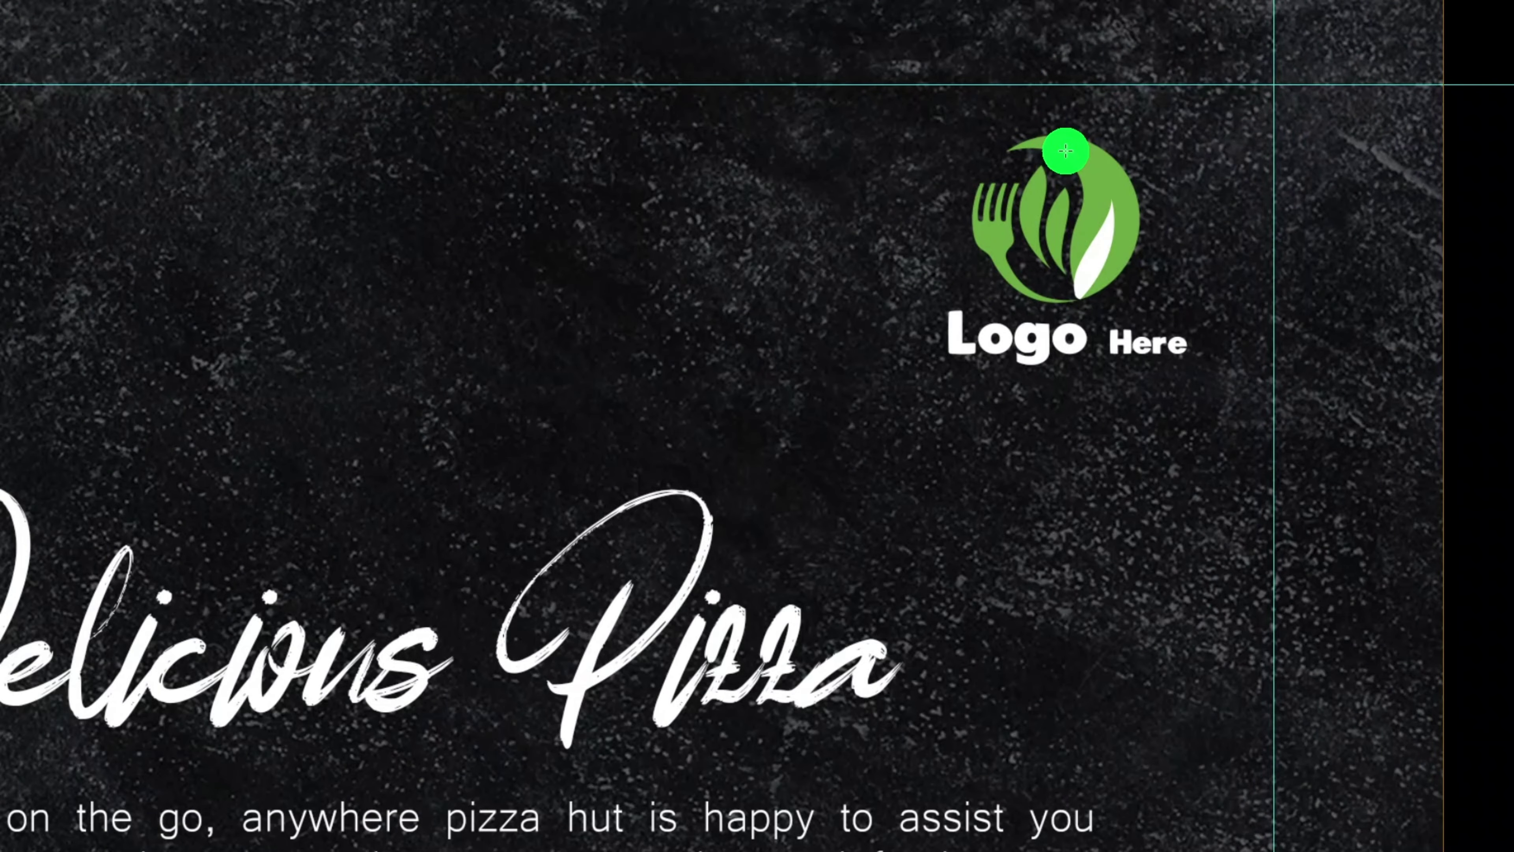
{"action": "scroll", "coordinate": [616, 527], "scroll_direction": "down", "scroll_amount": 5}
{"action": "scroll", "coordinate": [666, 501], "scroll_direction": "up", "scroll_amount": 3}
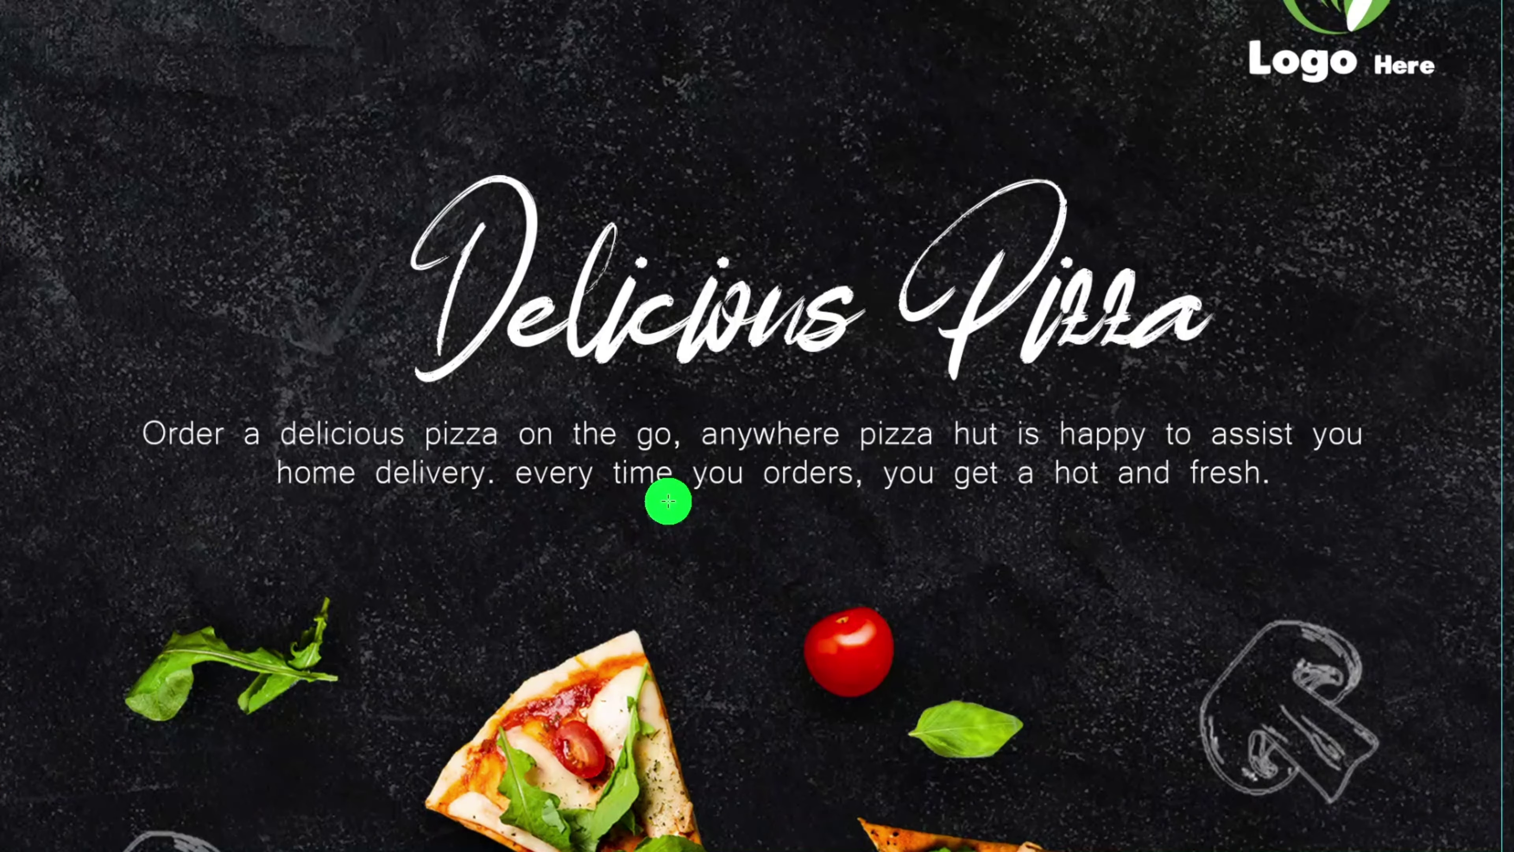
{"action": "scroll", "coordinate": [668, 500], "scroll_direction": "up", "scroll_amount": 1}
{"action": "scroll", "coordinate": [705, 336], "scroll_direction": "down", "scroll_amount": 5}
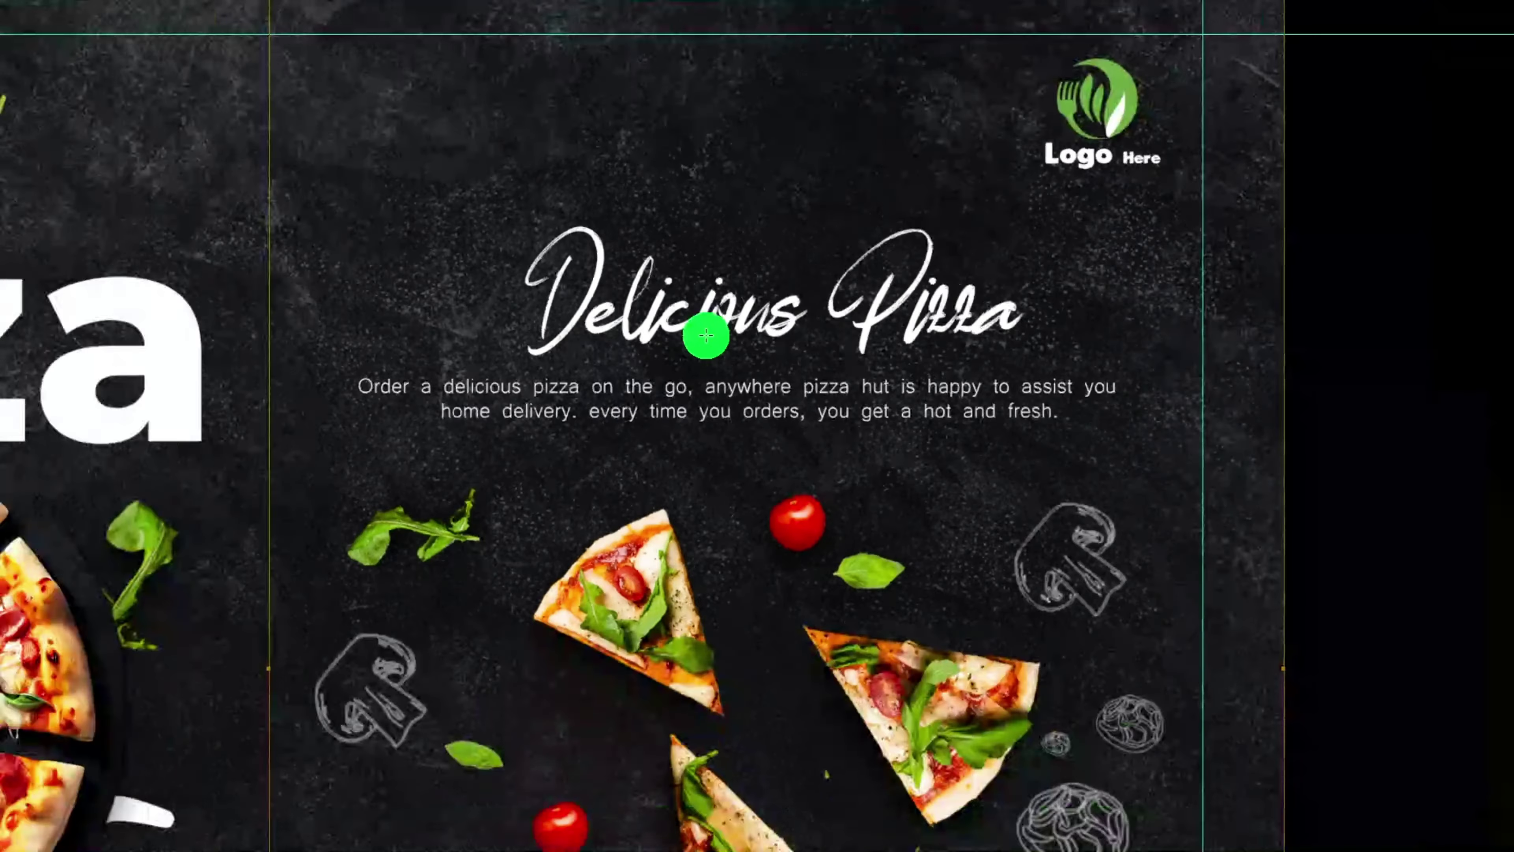
{"action": "scroll", "coordinate": [716, 654], "scroll_direction": "up", "scroll_amount": 3}
{"action": "scroll", "coordinate": [716, 653], "scroll_direction": "up", "scroll_amount": 4}
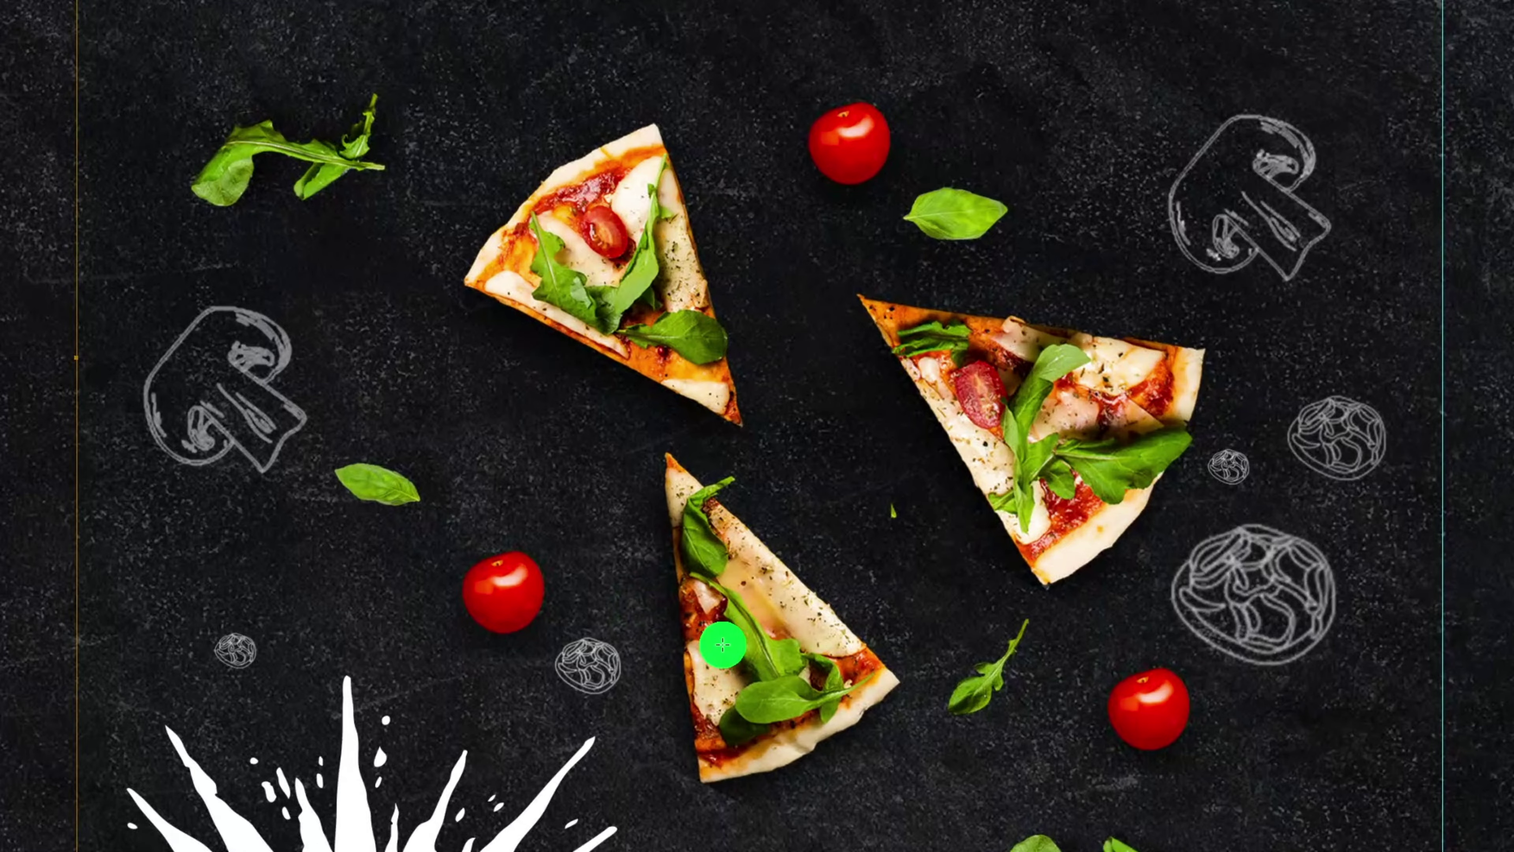
{"action": "scroll", "coordinate": [737, 395], "scroll_direction": "down", "scroll_amount": 5}
{"action": "scroll", "coordinate": [578, 686], "scroll_direction": "up", "scroll_amount": 4}
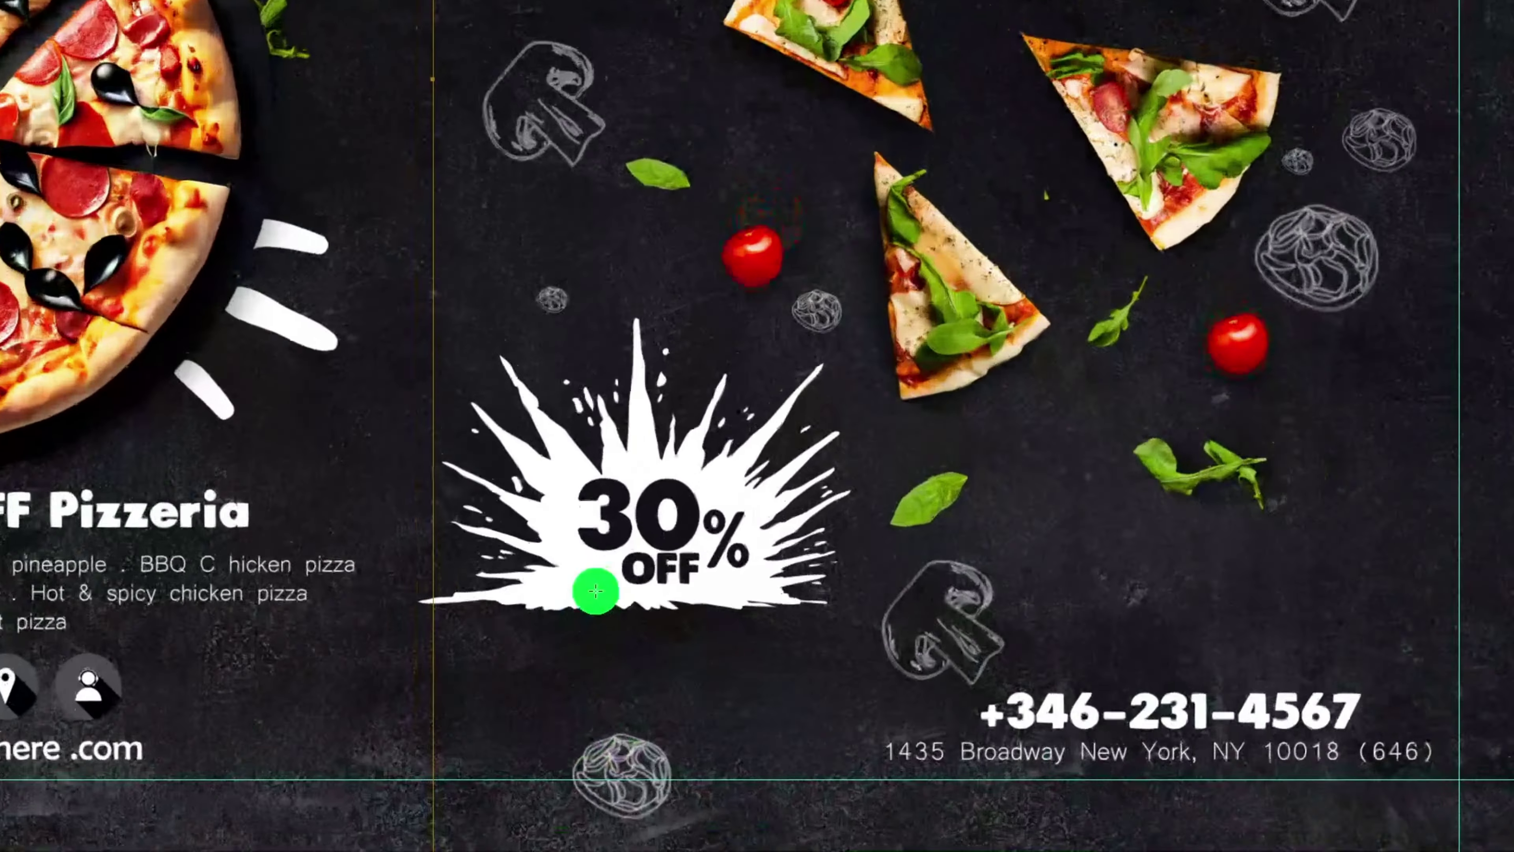
{"action": "scroll", "coordinate": [596, 591], "scroll_direction": "up", "scroll_amount": 2}
{"action": "scroll", "coordinate": [629, 403], "scroll_direction": "up", "scroll_amount": 1}
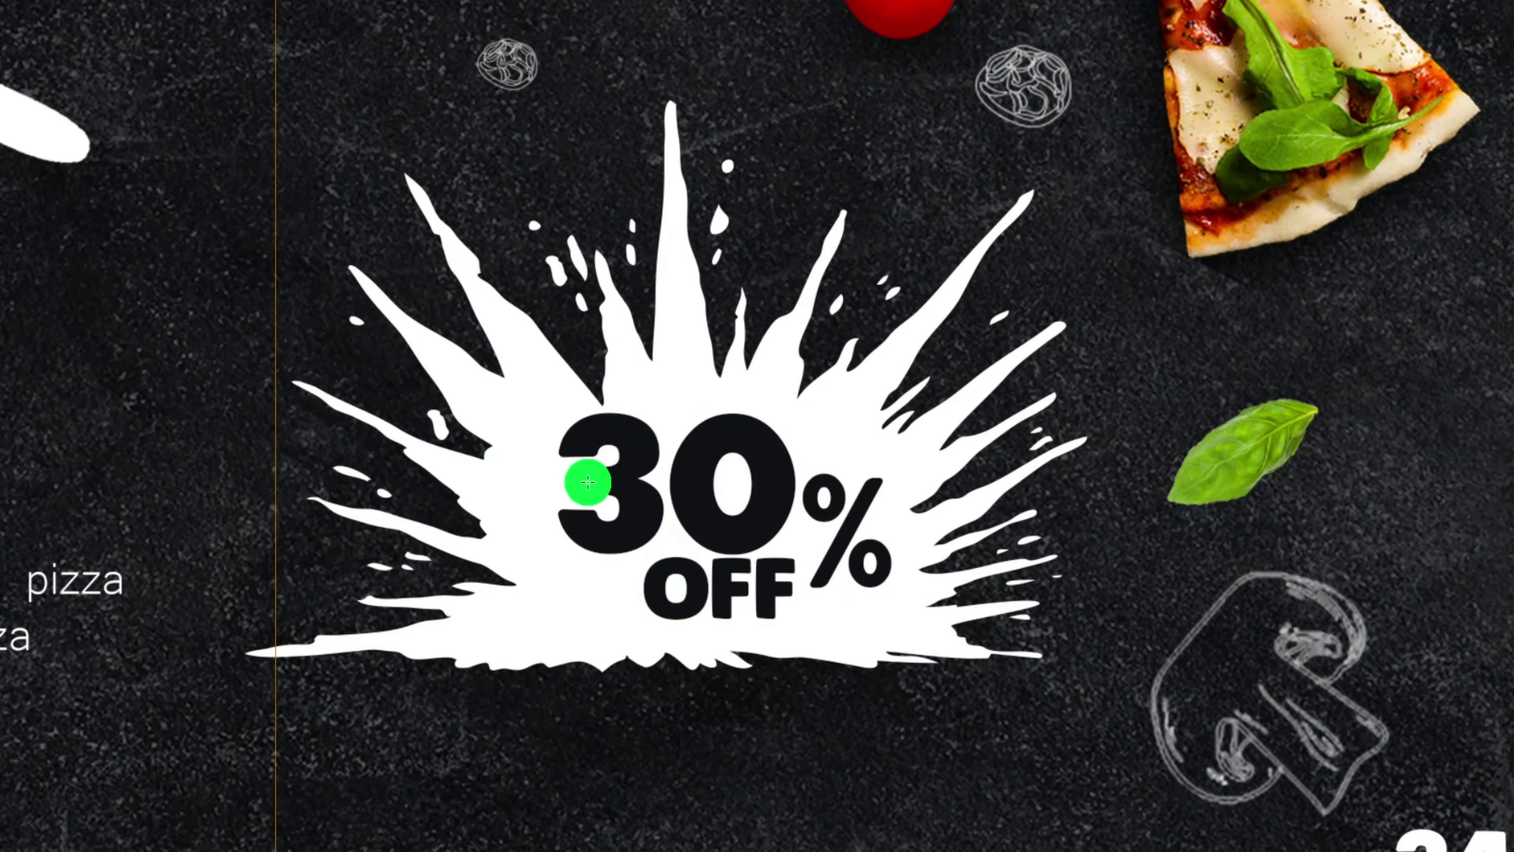
{"action": "scroll", "coordinate": [588, 482], "scroll_direction": "down", "scroll_amount": 5}
{"action": "scroll", "coordinate": [818, 609], "scroll_direction": "up", "scroll_amount": 5}
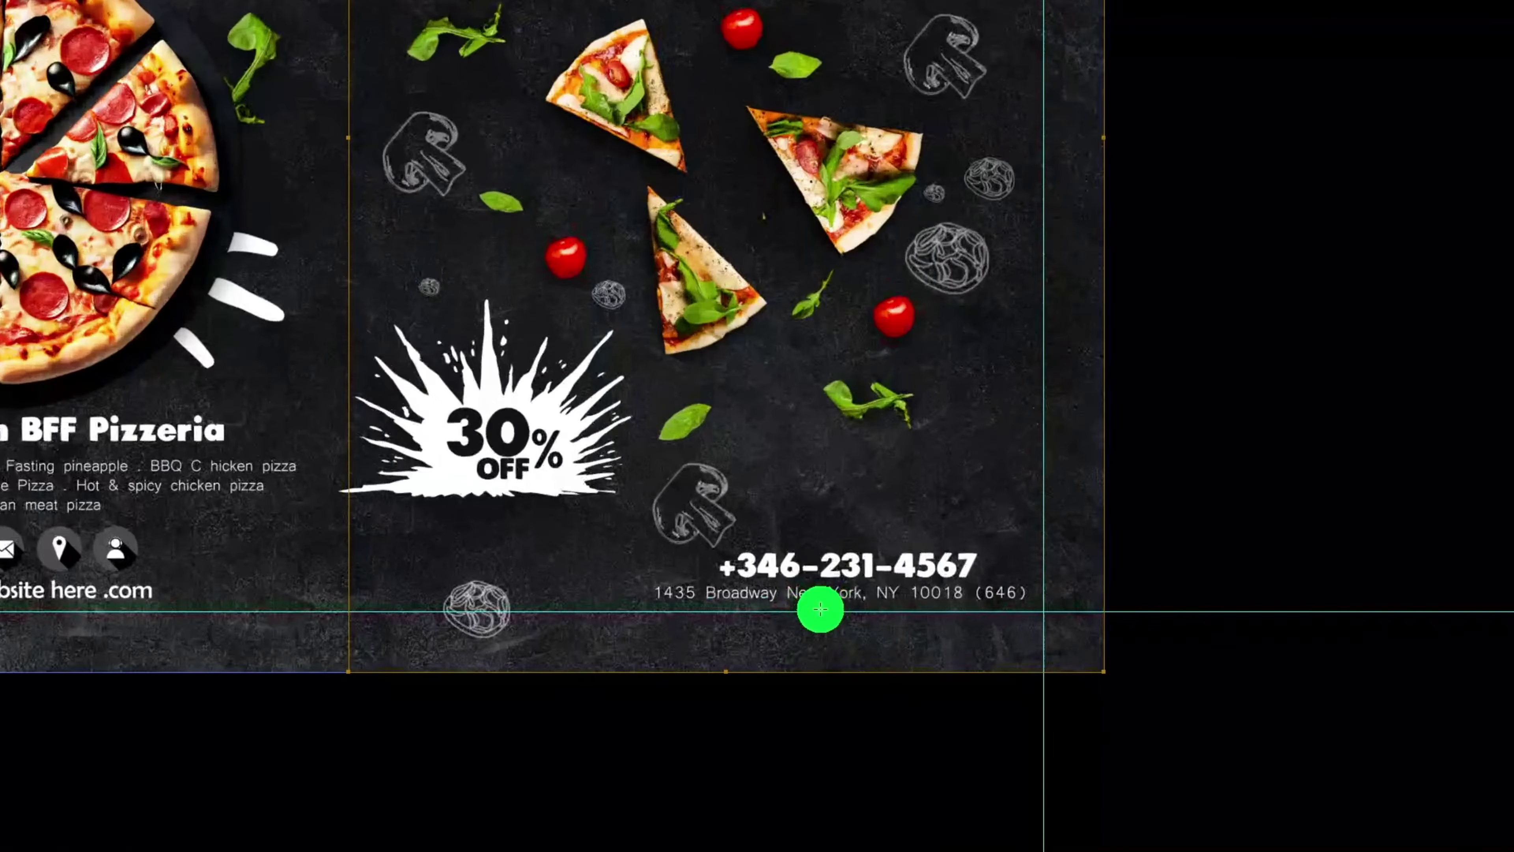
{"action": "scroll", "coordinate": [675, 478], "scroll_direction": "up", "scroll_amount": 3}
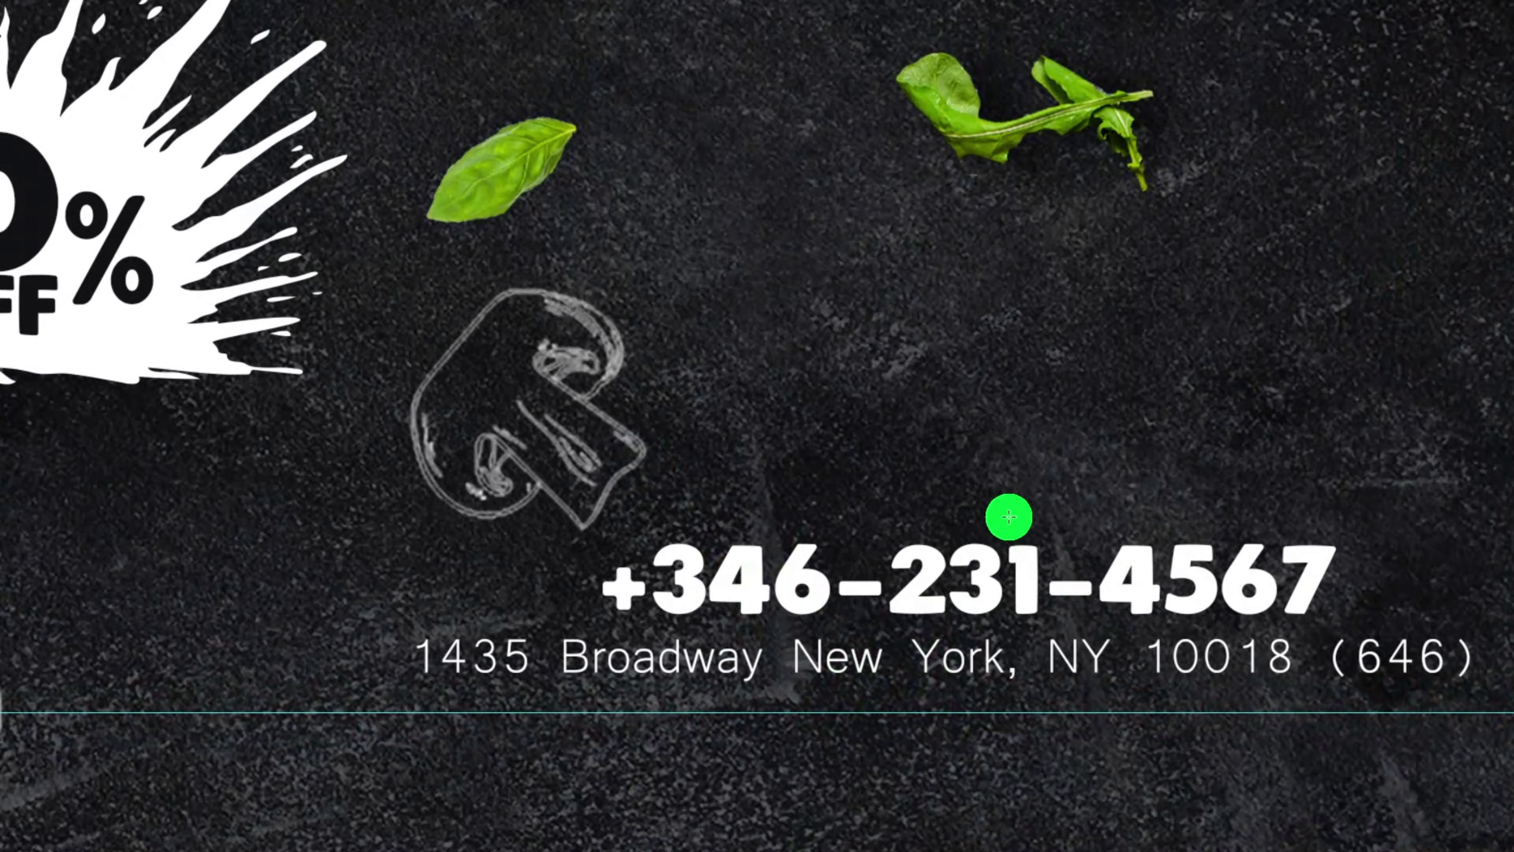
{"action": "scroll", "coordinate": [1008, 514], "scroll_direction": "down", "scroll_amount": 8}
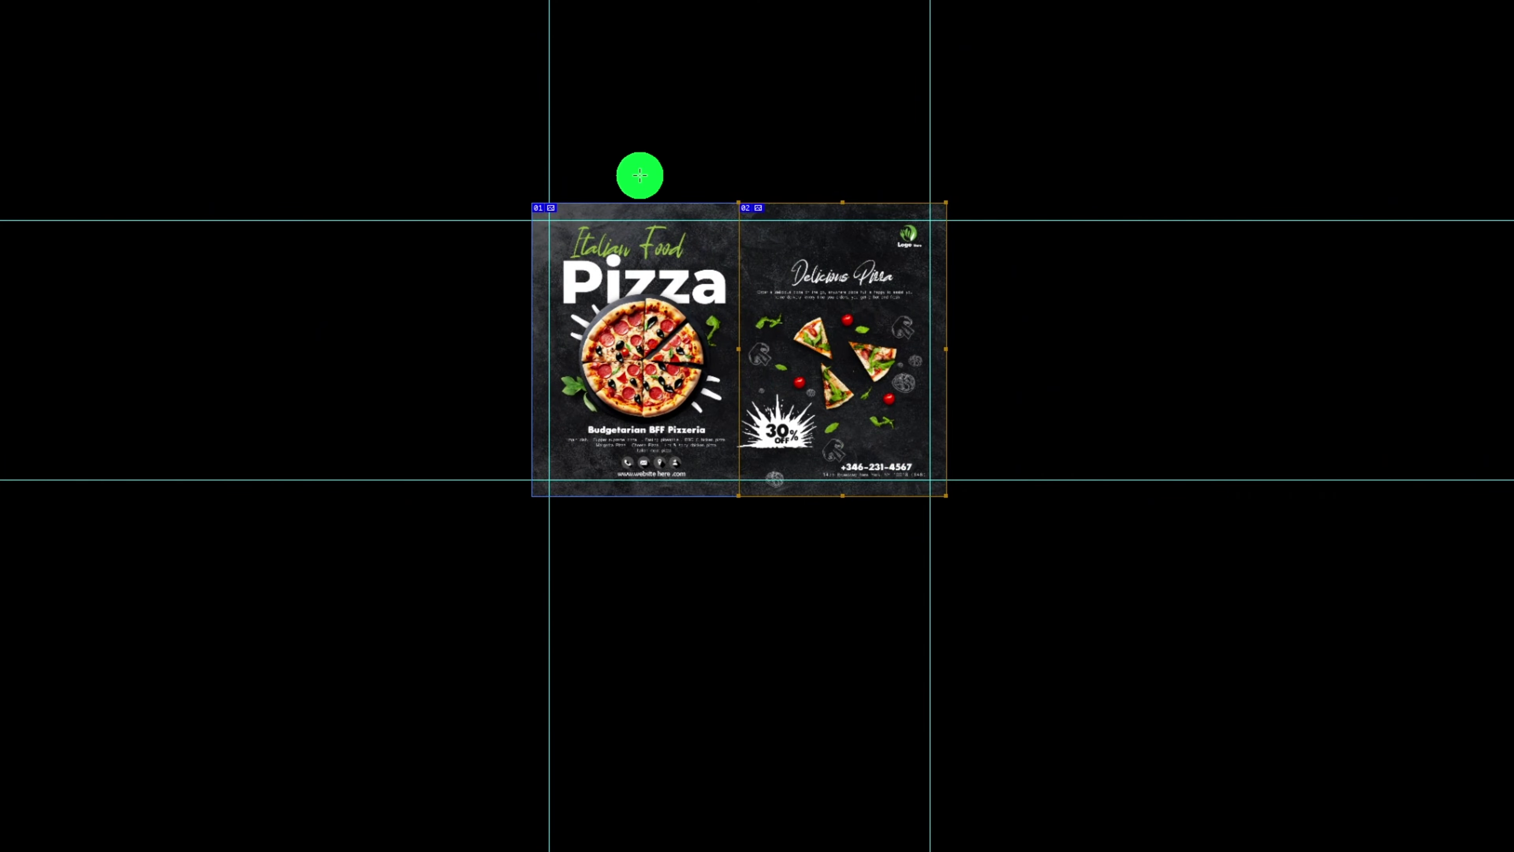
- Zoom in on both finished menu pages, then exit full-screen mode with F
{"action": "scroll", "coordinate": [916, 426], "scroll_direction": "down", "scroll_amount": 2}
{"action": "scroll", "coordinate": [766, 466], "scroll_direction": "up", "scroll_amount": 1}
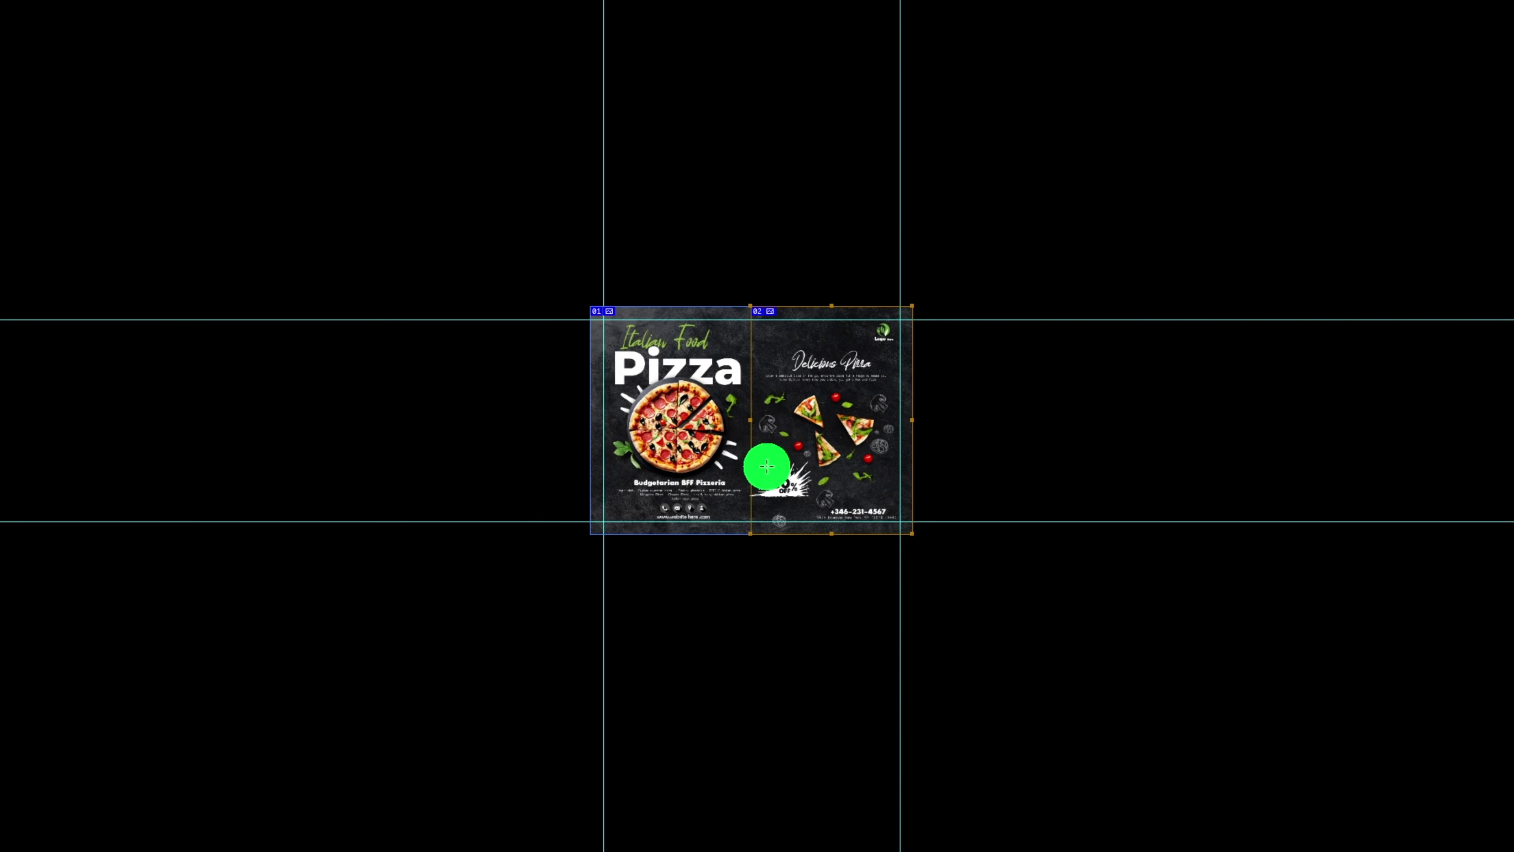
{"action": "scroll", "coordinate": [765, 464], "scroll_direction": "up", "scroll_amount": 4}
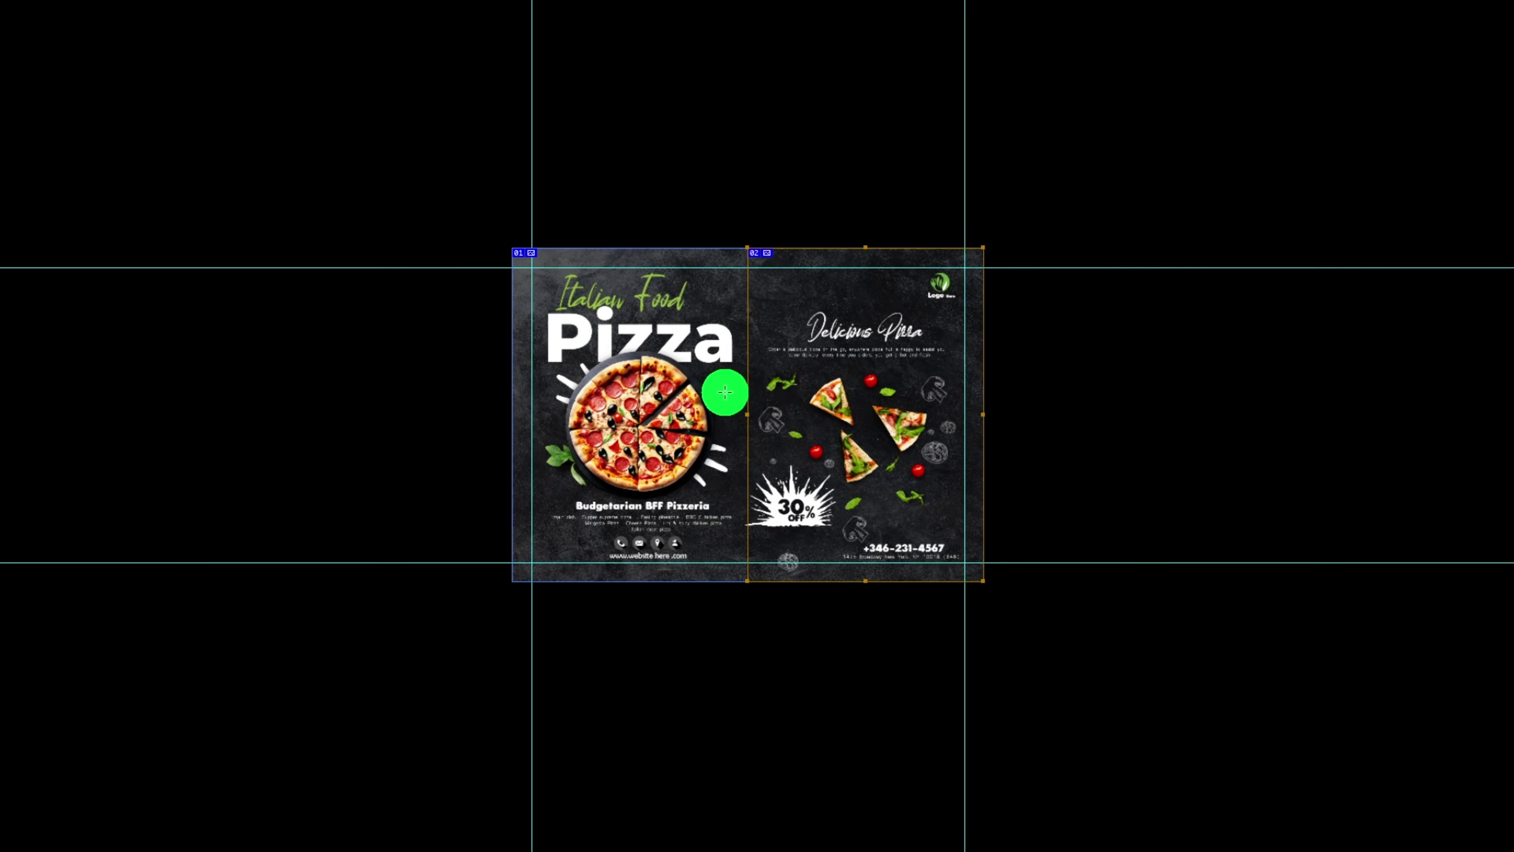
{"action": "scroll", "coordinate": [739, 391], "scroll_direction": "up", "scroll_amount": 2}
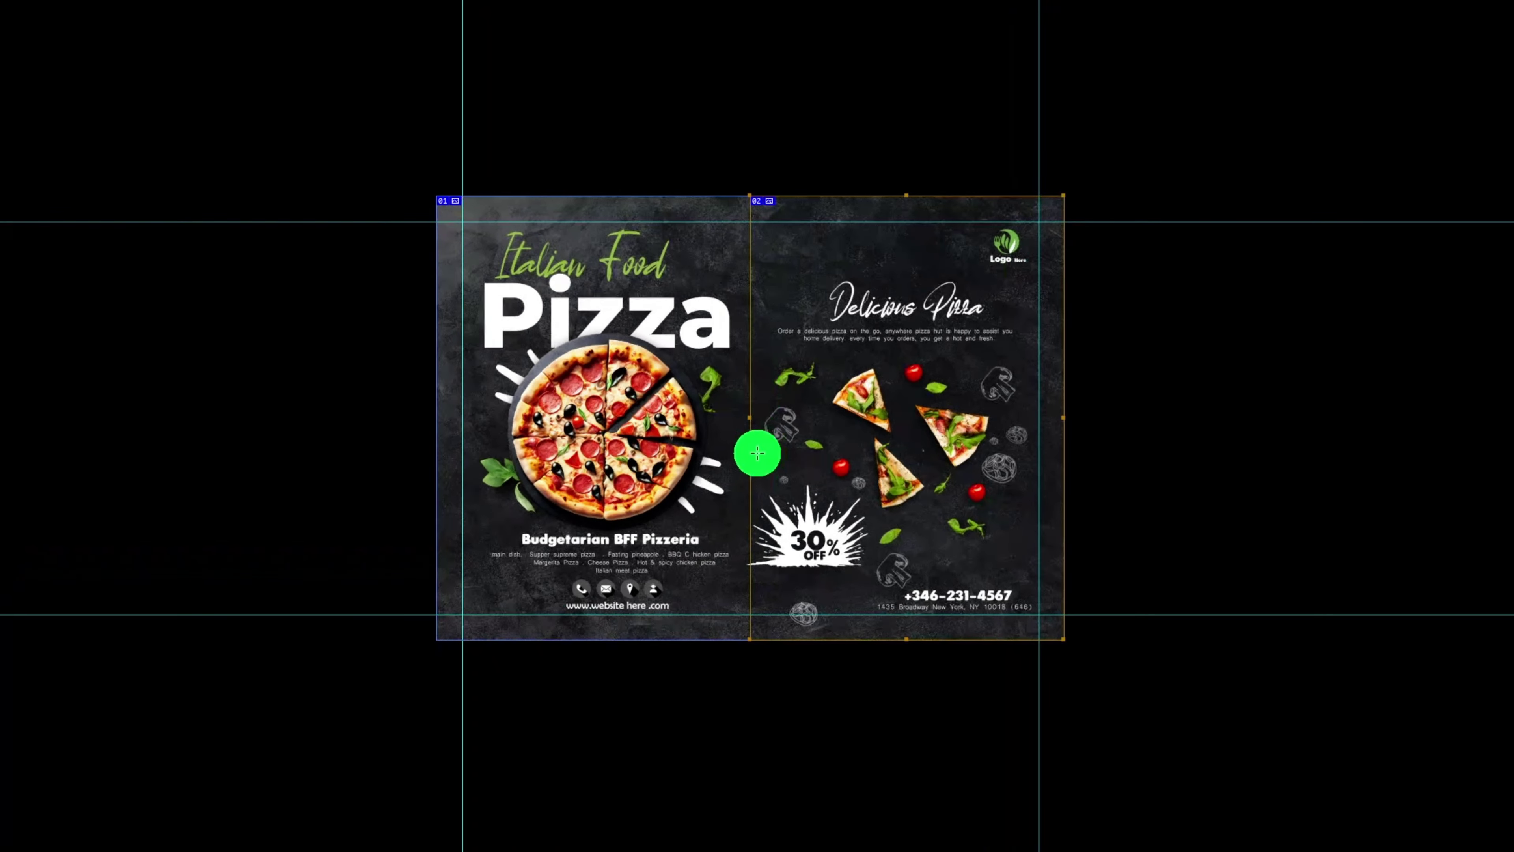
{"action": "scroll", "coordinate": [739, 382], "scroll_direction": "up", "scroll_amount": 1}
{"action": "scroll", "coordinate": [741, 328], "scroll_direction": "up", "scroll_amount": 1}
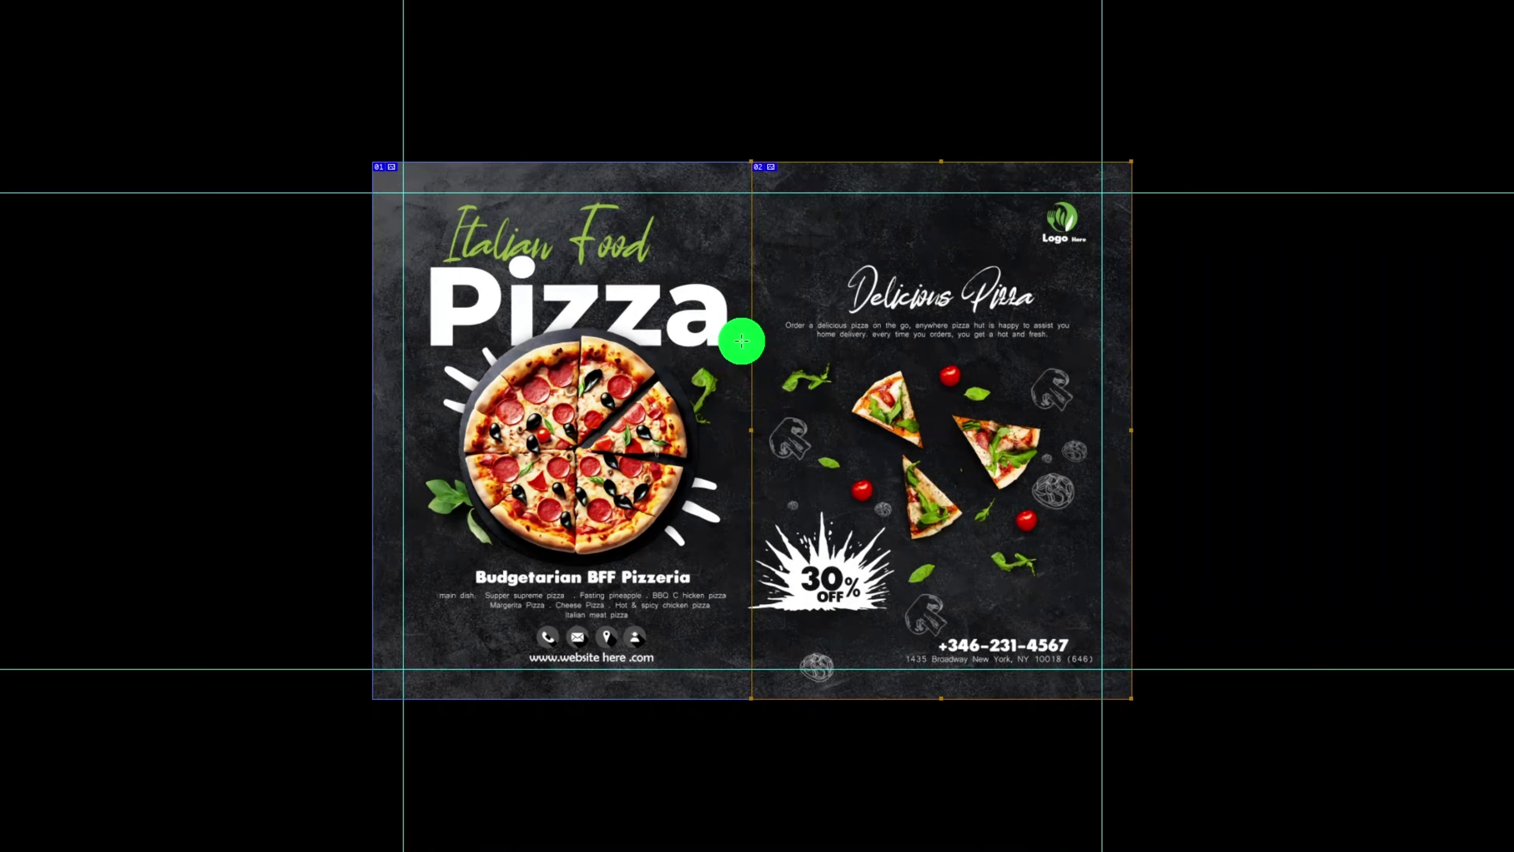
{"action": "scroll", "coordinate": [775, 433], "scroll_direction": "up", "scroll_amount": 2}
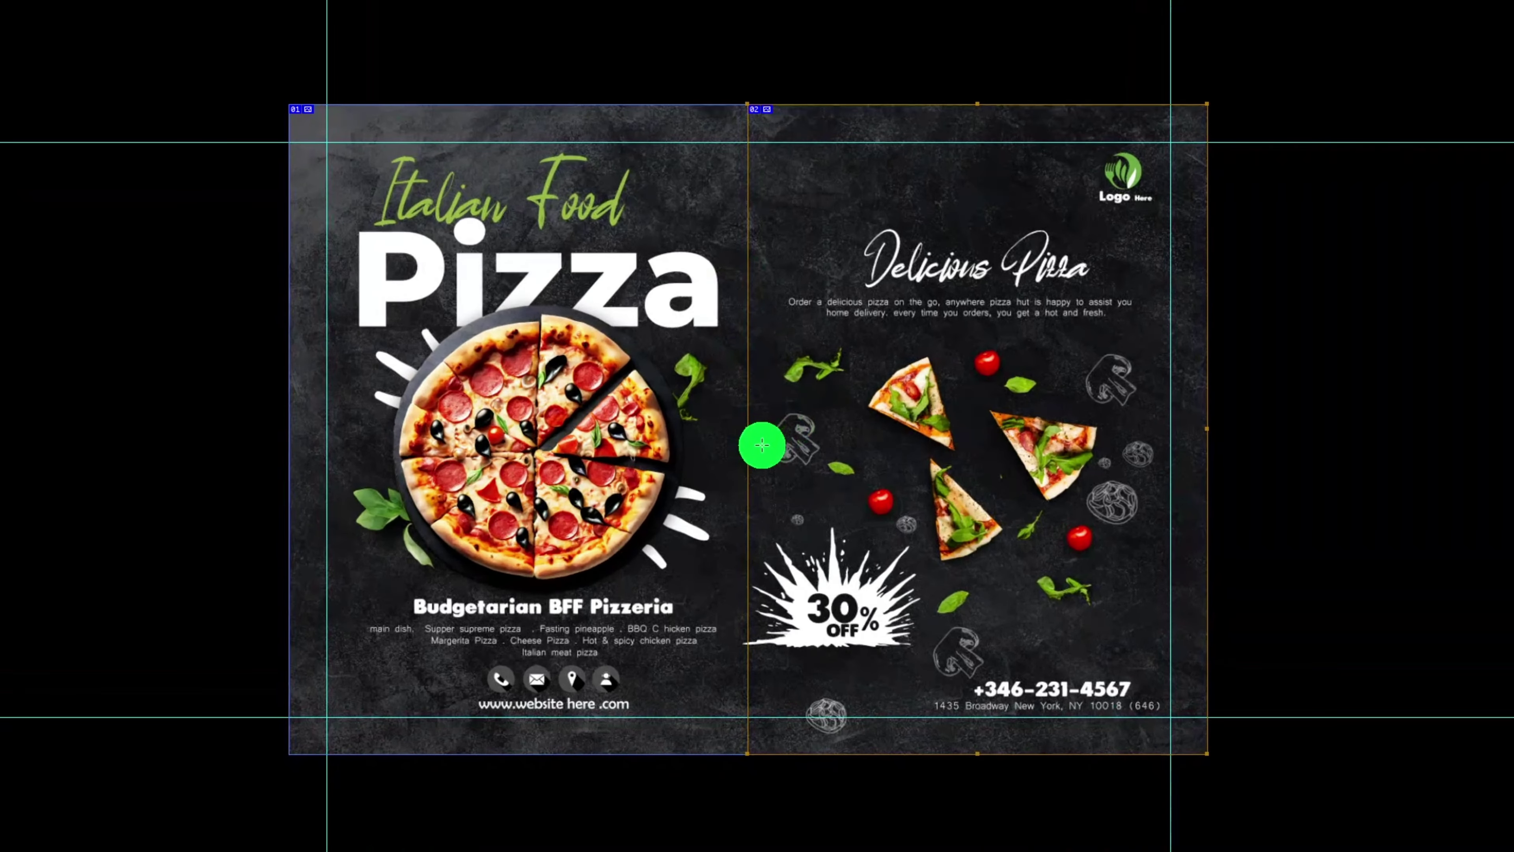
{"action": "scroll", "coordinate": [744, 469], "scroll_direction": "up", "scroll_amount": 2}
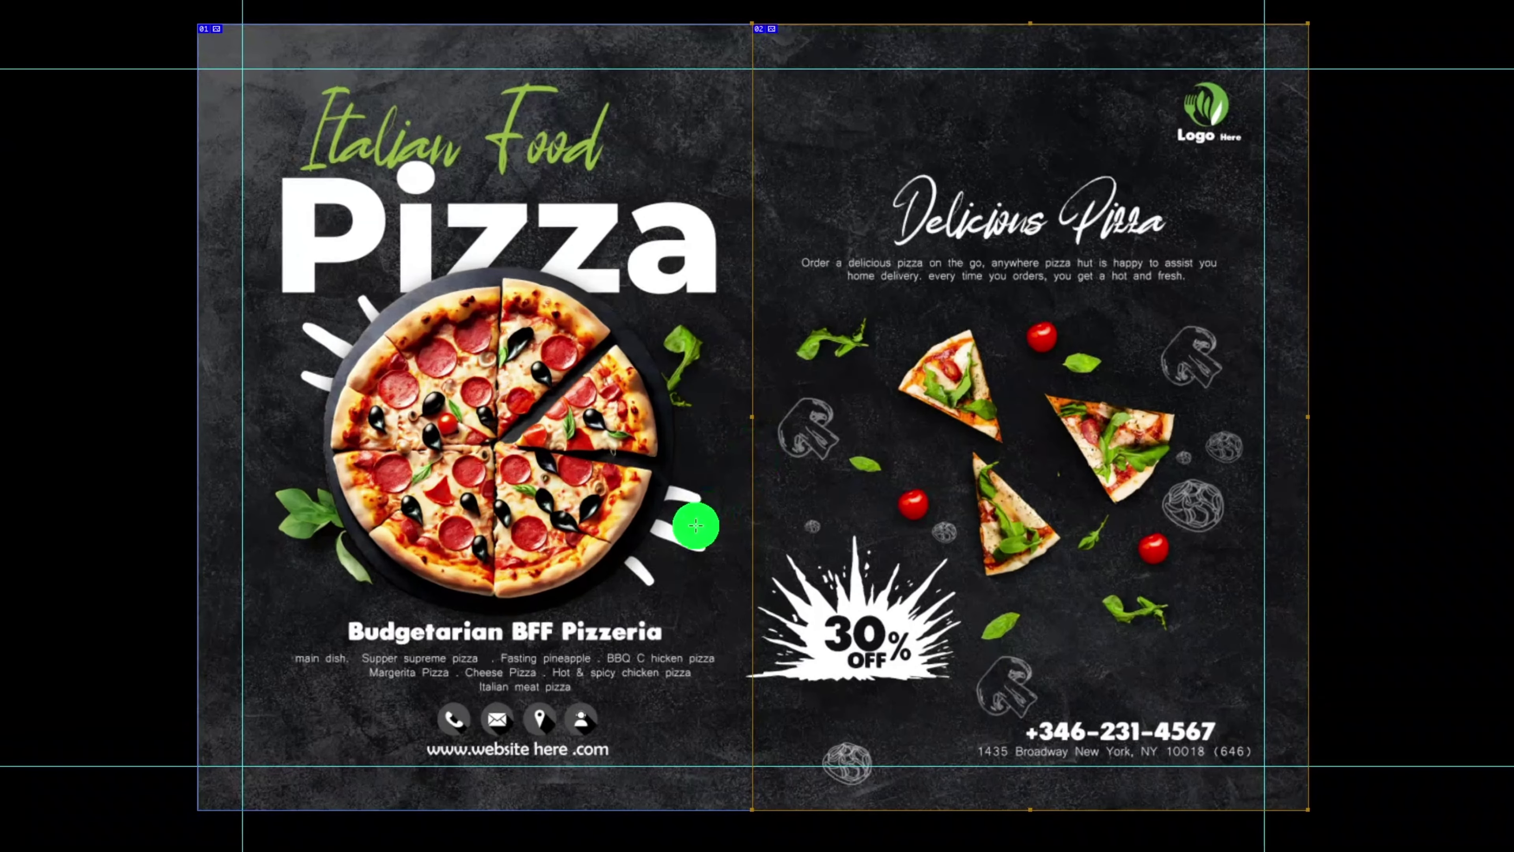
{"action": "scroll", "coordinate": [695, 541], "scroll_direction": "up", "scroll_amount": 1}
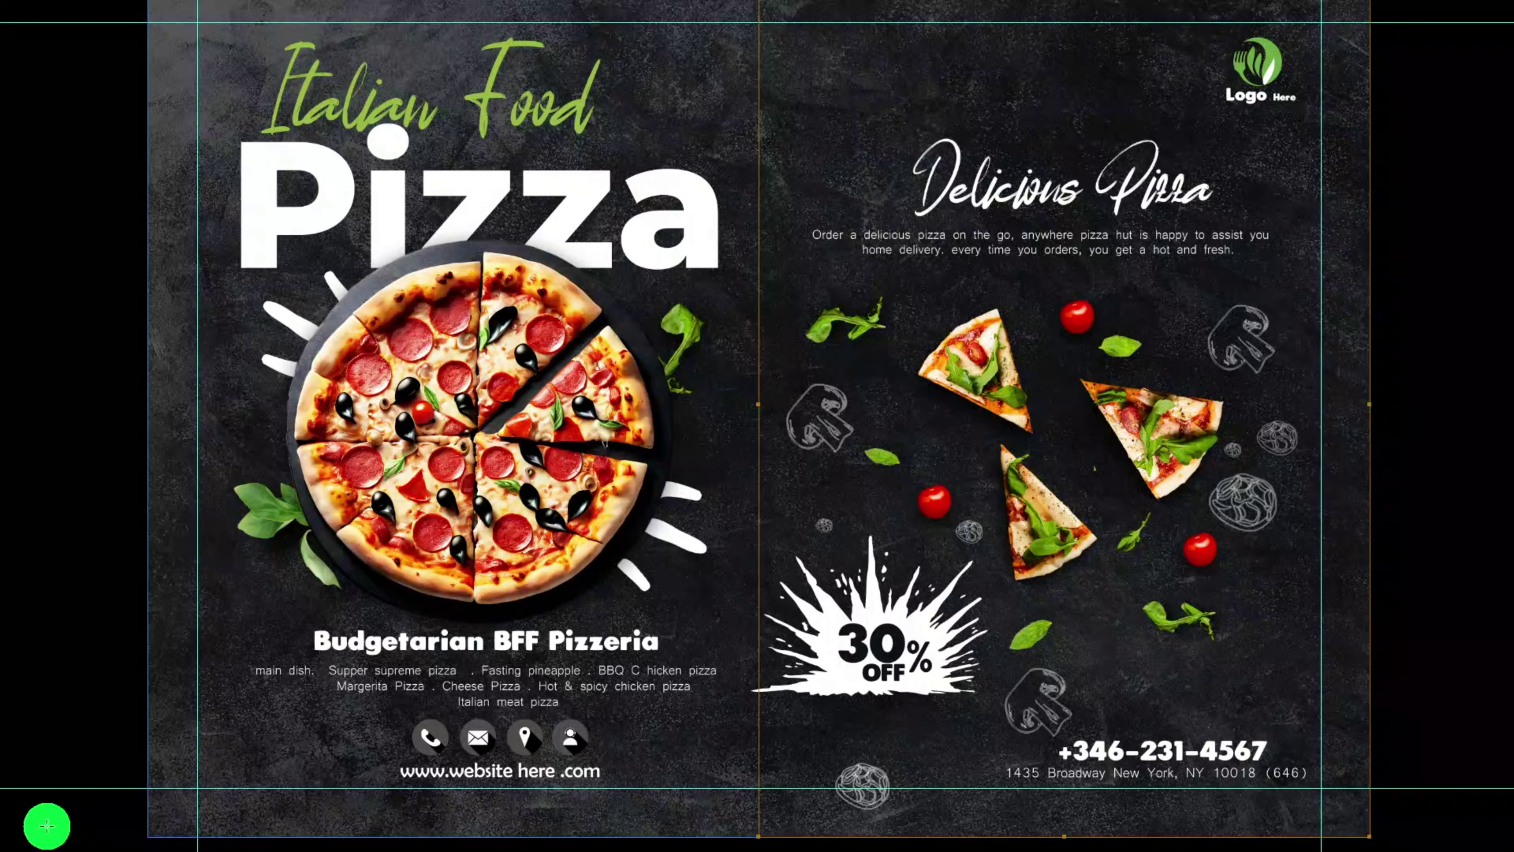
{"action": "key", "text": "f"}
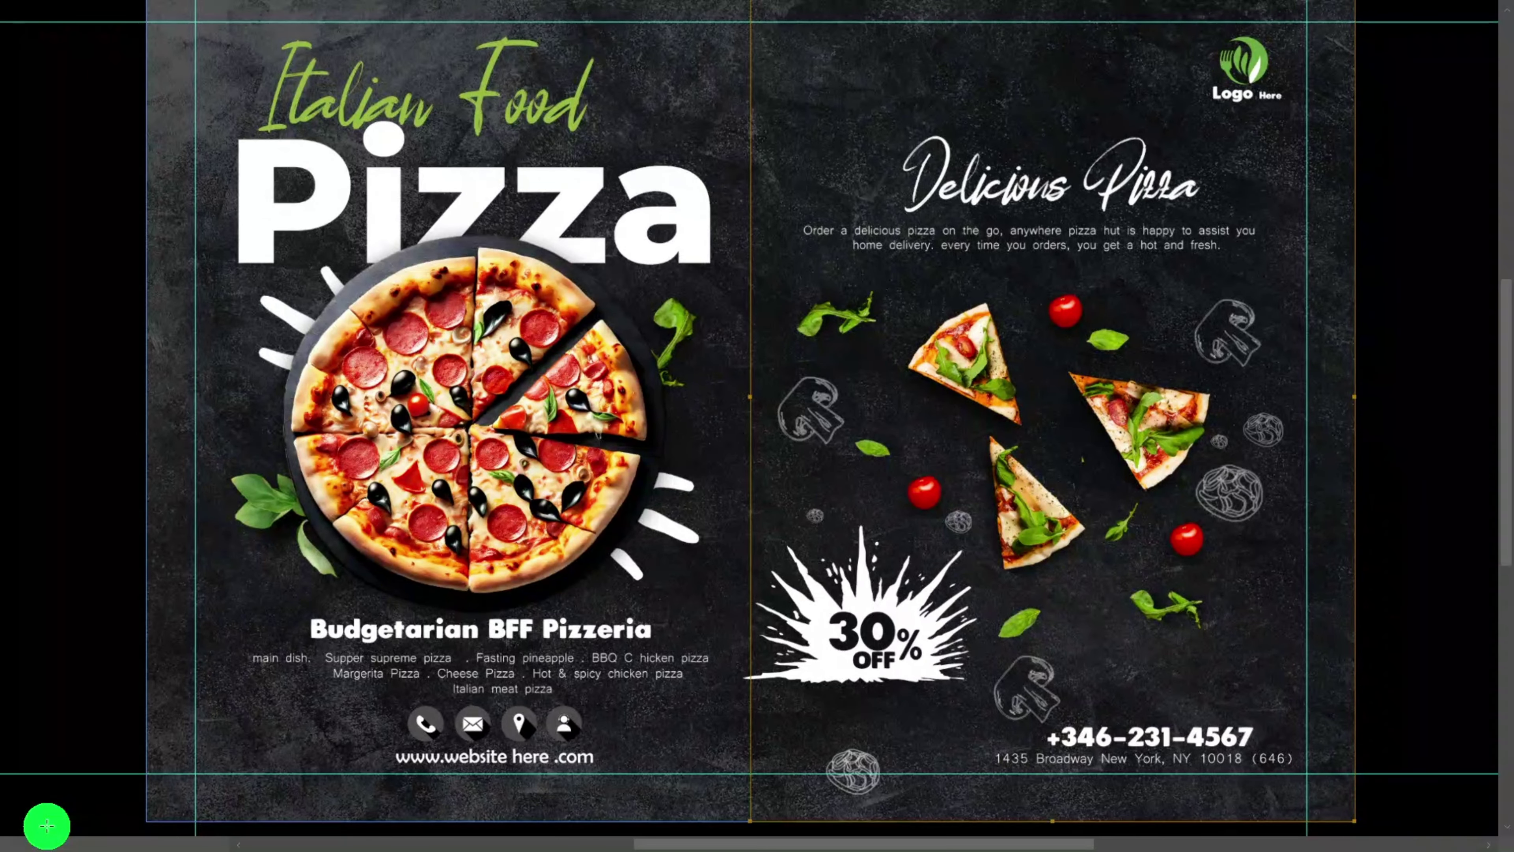